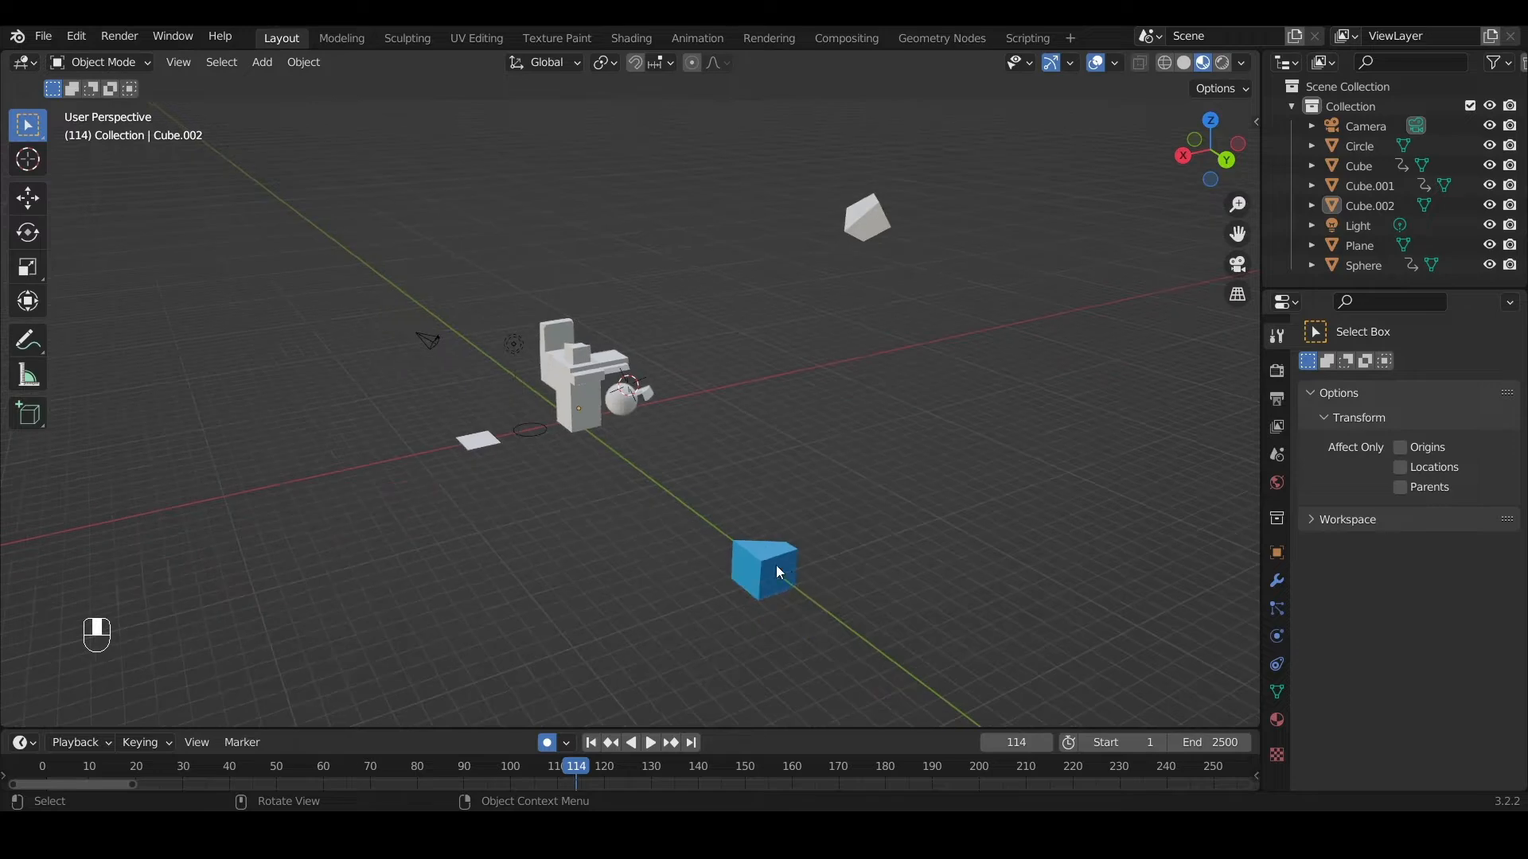
Delete the blue cube and the sphere with its attached arm from the scene
click(757, 554)
key(x)
click(703, 515)
click(624, 400)
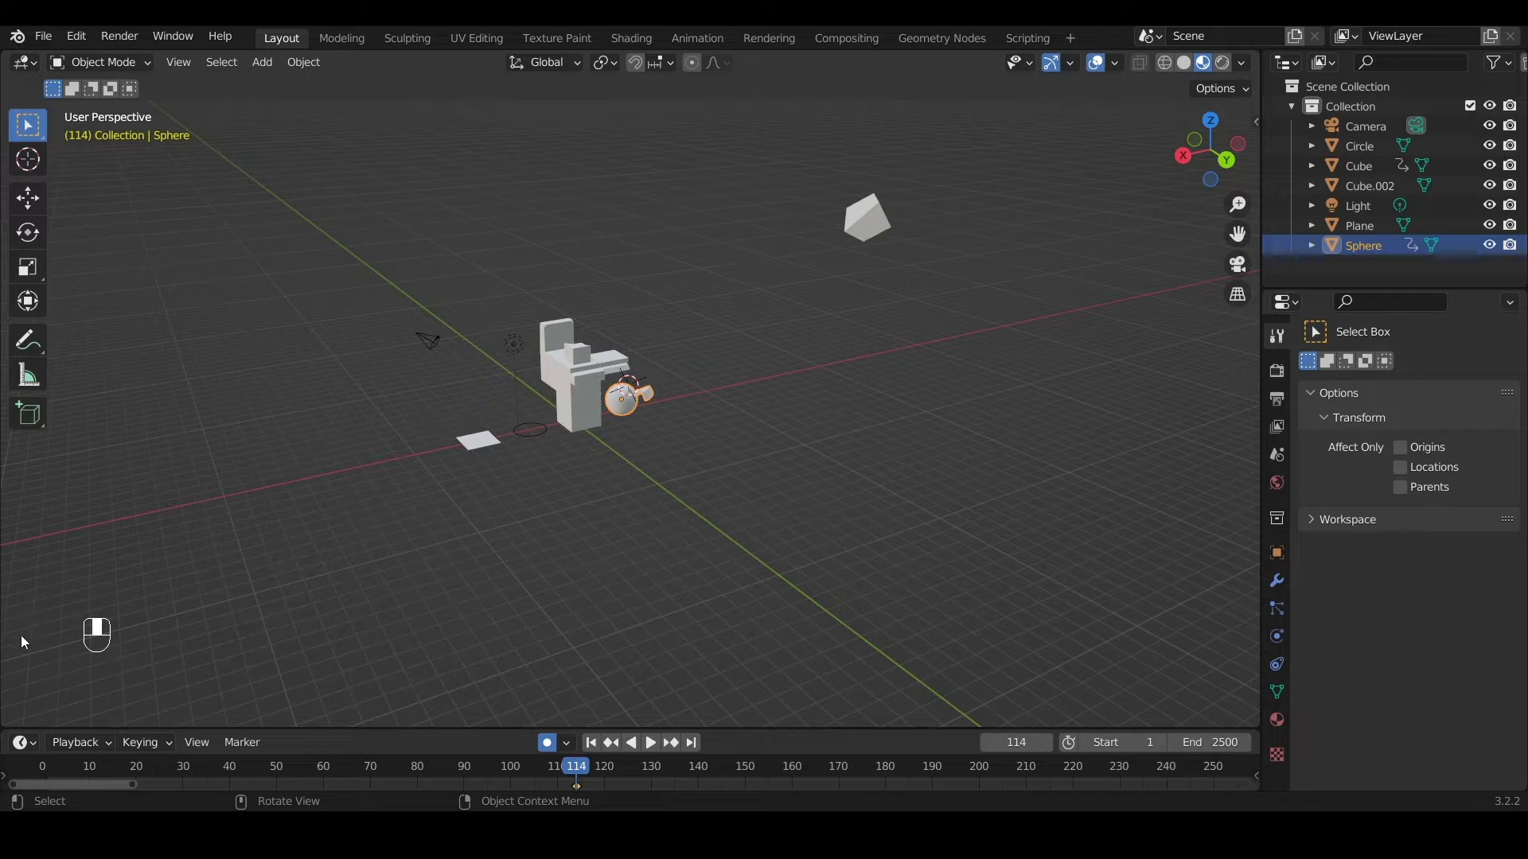
scroll(771, 409, up, 6)
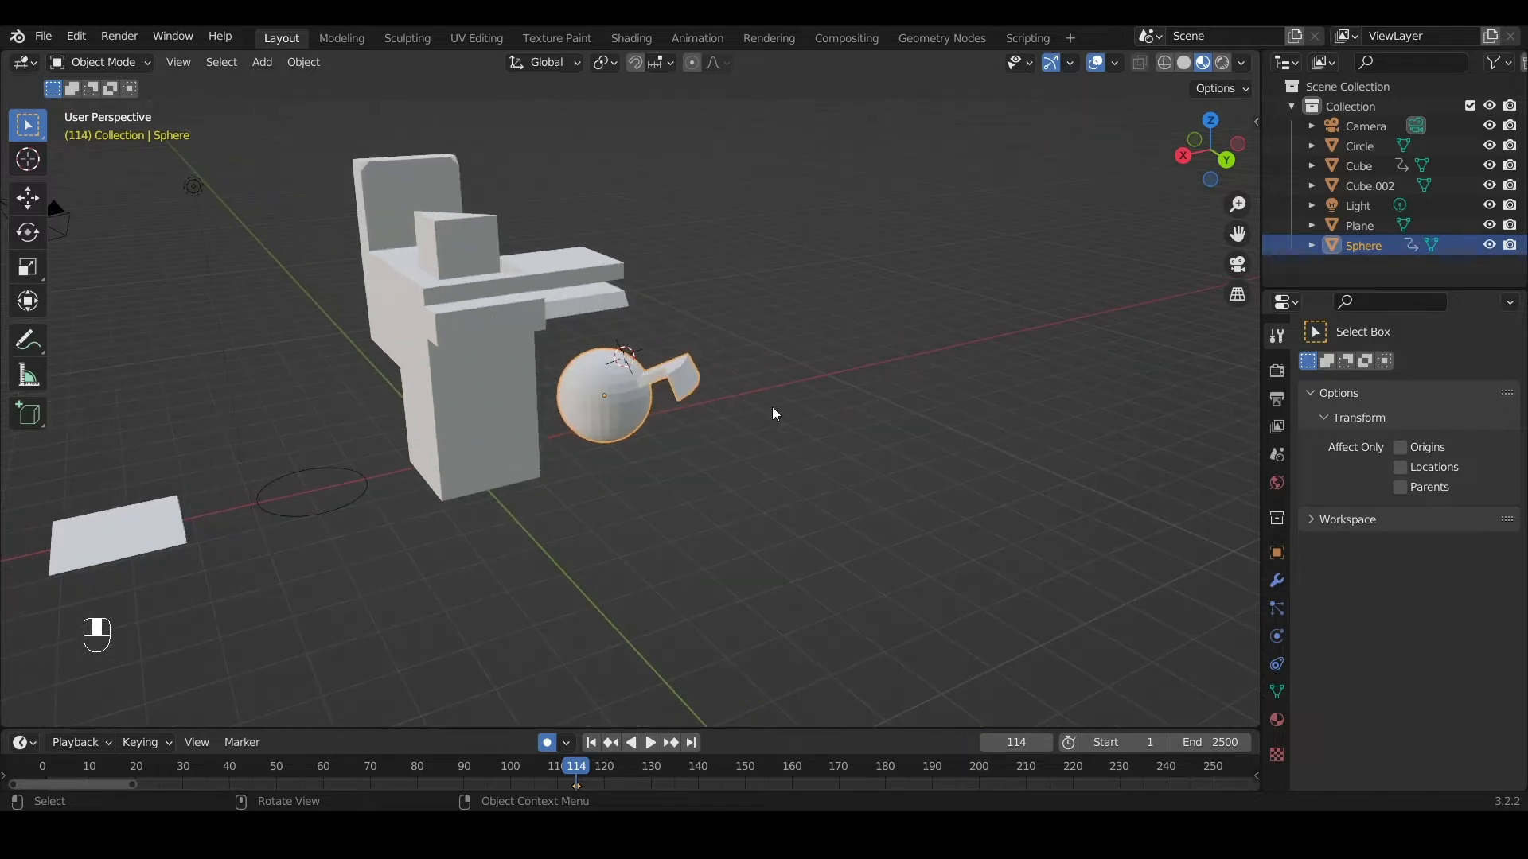
middle_drag(706, 483, 619, 463)
key(x)
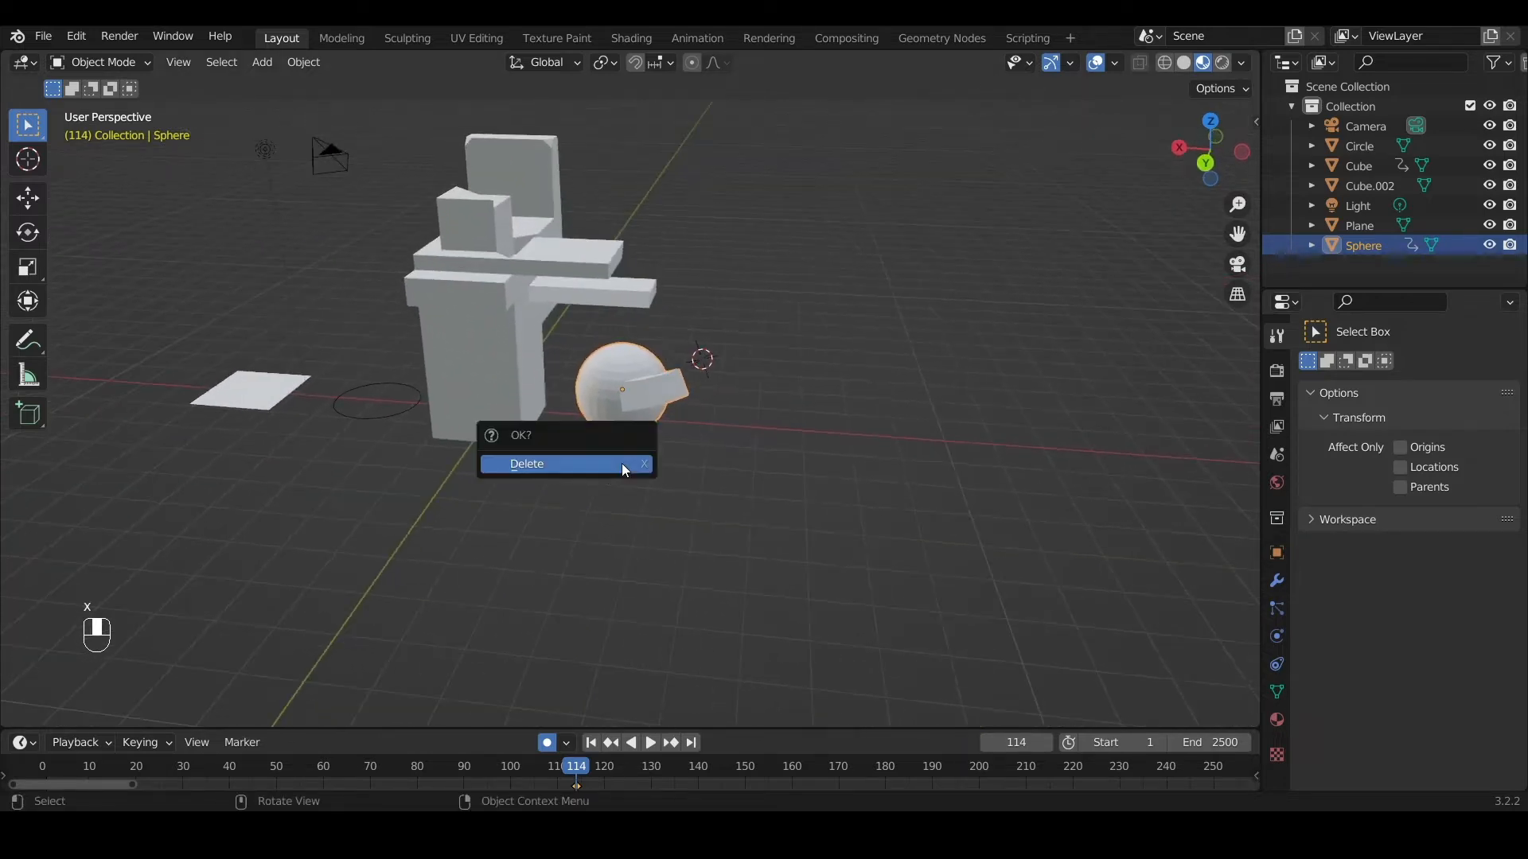
click(622, 463)
Delete the large blocky model near the origin and the remaining white cube far from it
click(580, 299)
key(x)
click(556, 269)
scroll(557, 269, down, 5)
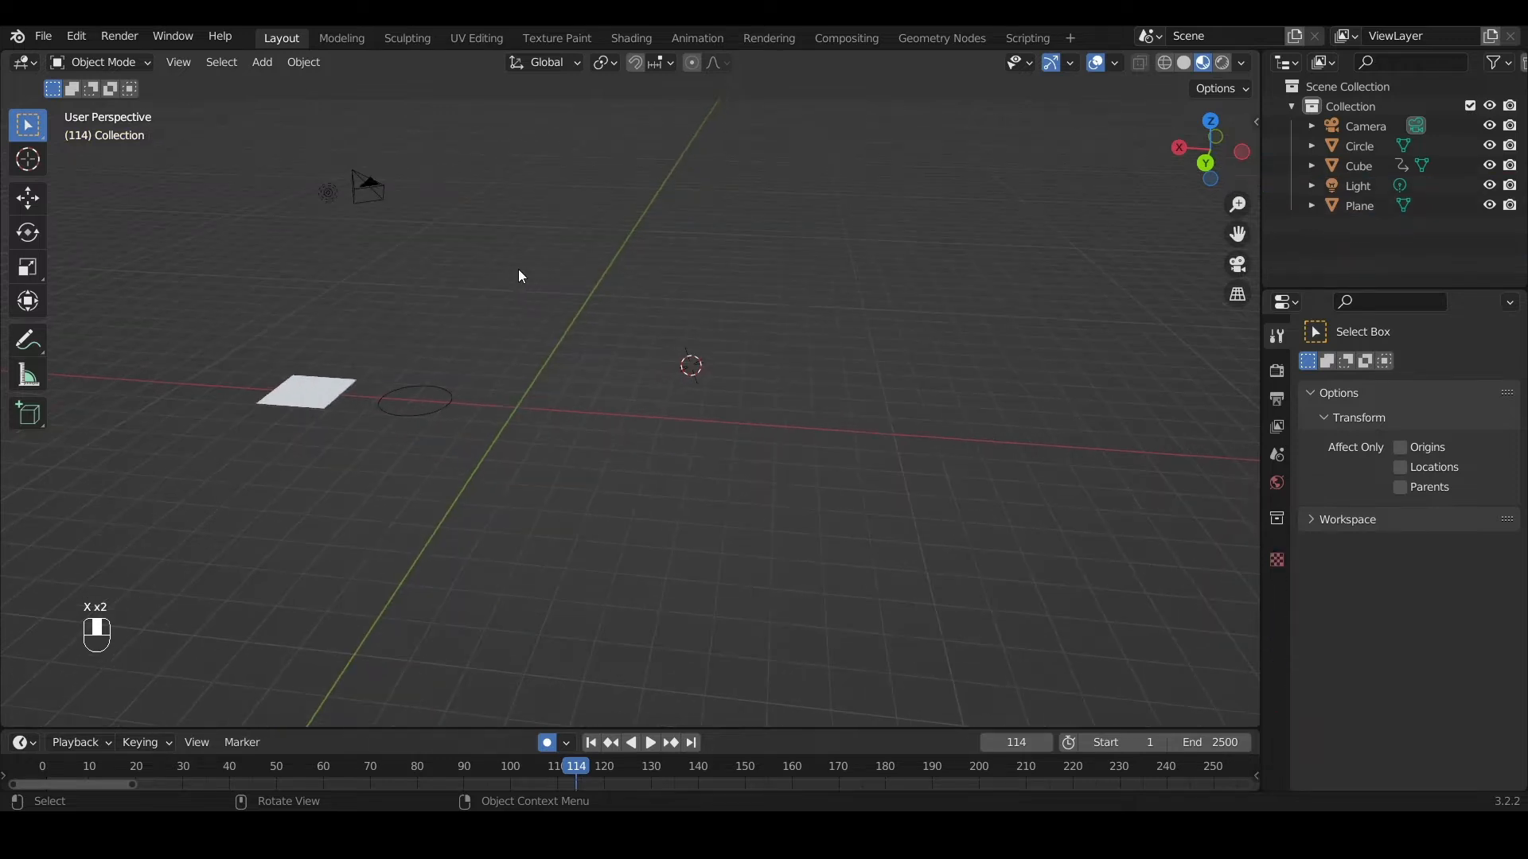
click(485, 293)
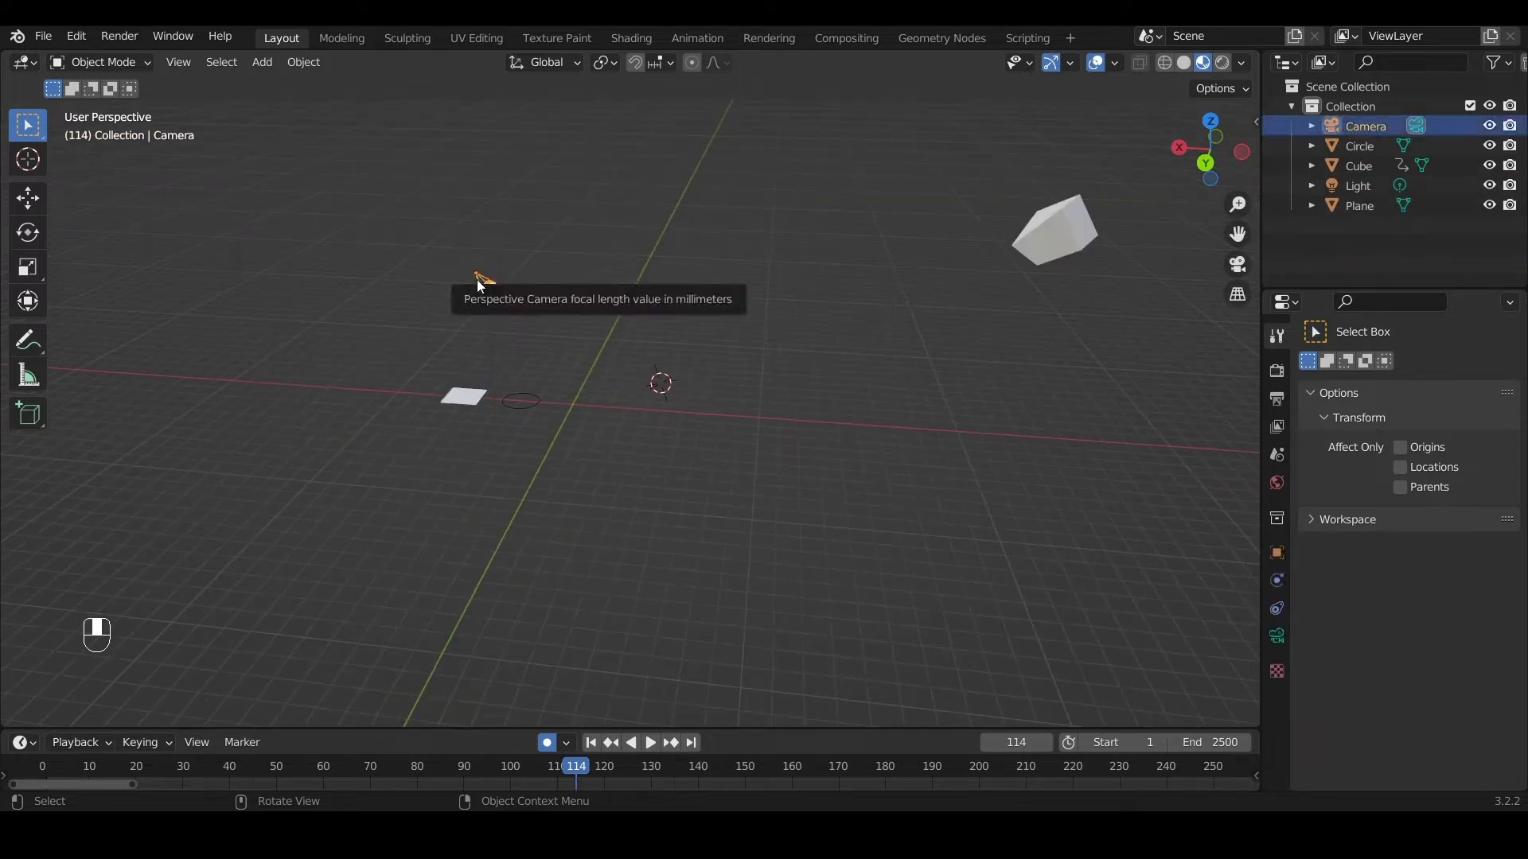
click(1052, 236)
key(x)
click(1053, 237)
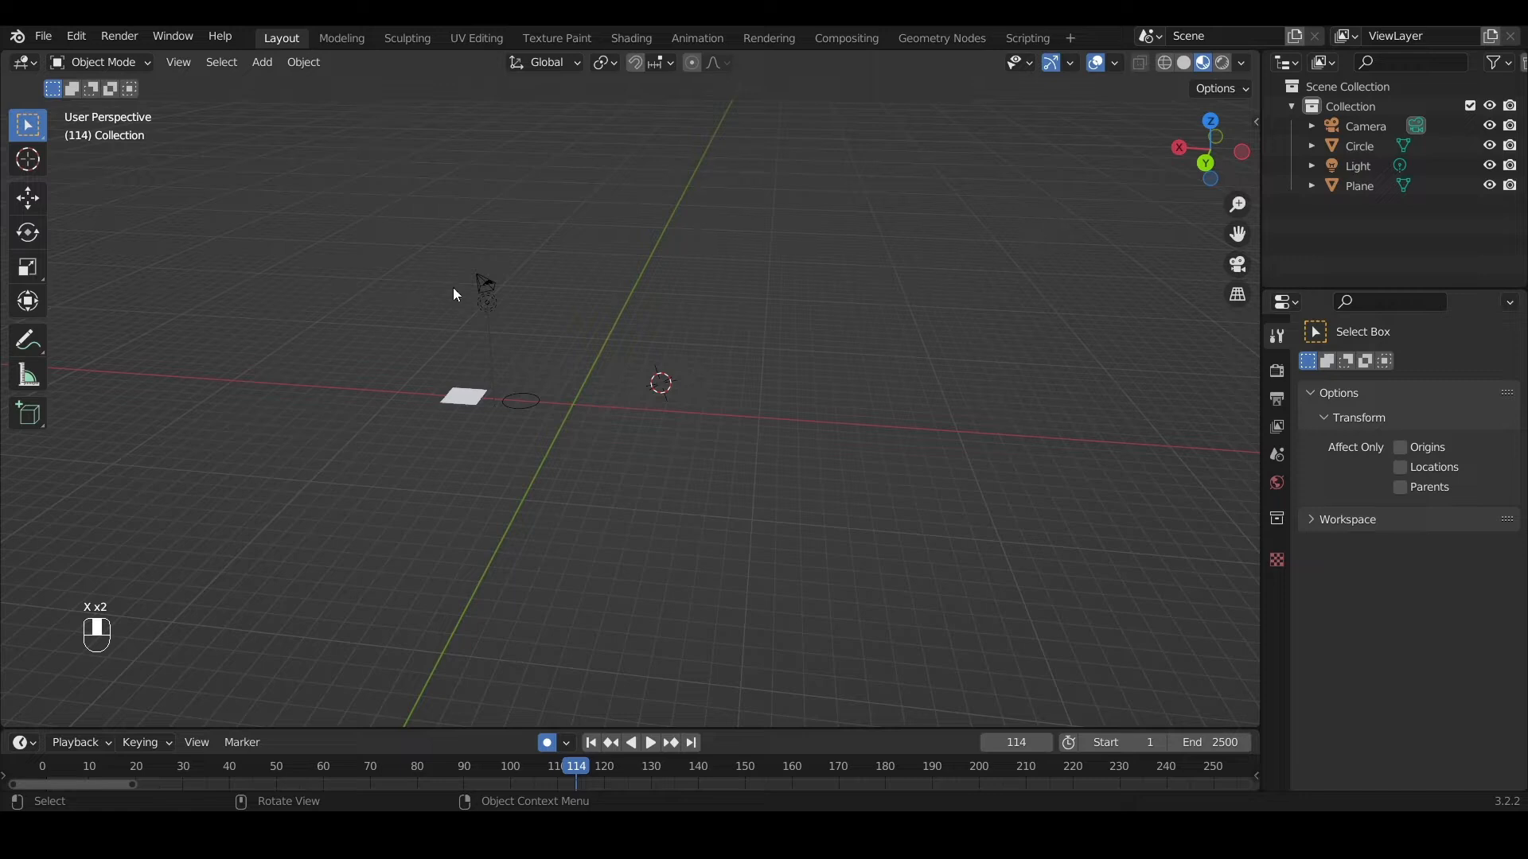
Delete the camera and the light from the scene
click(486, 285)
key(x)
click(489, 278)
click(493, 305)
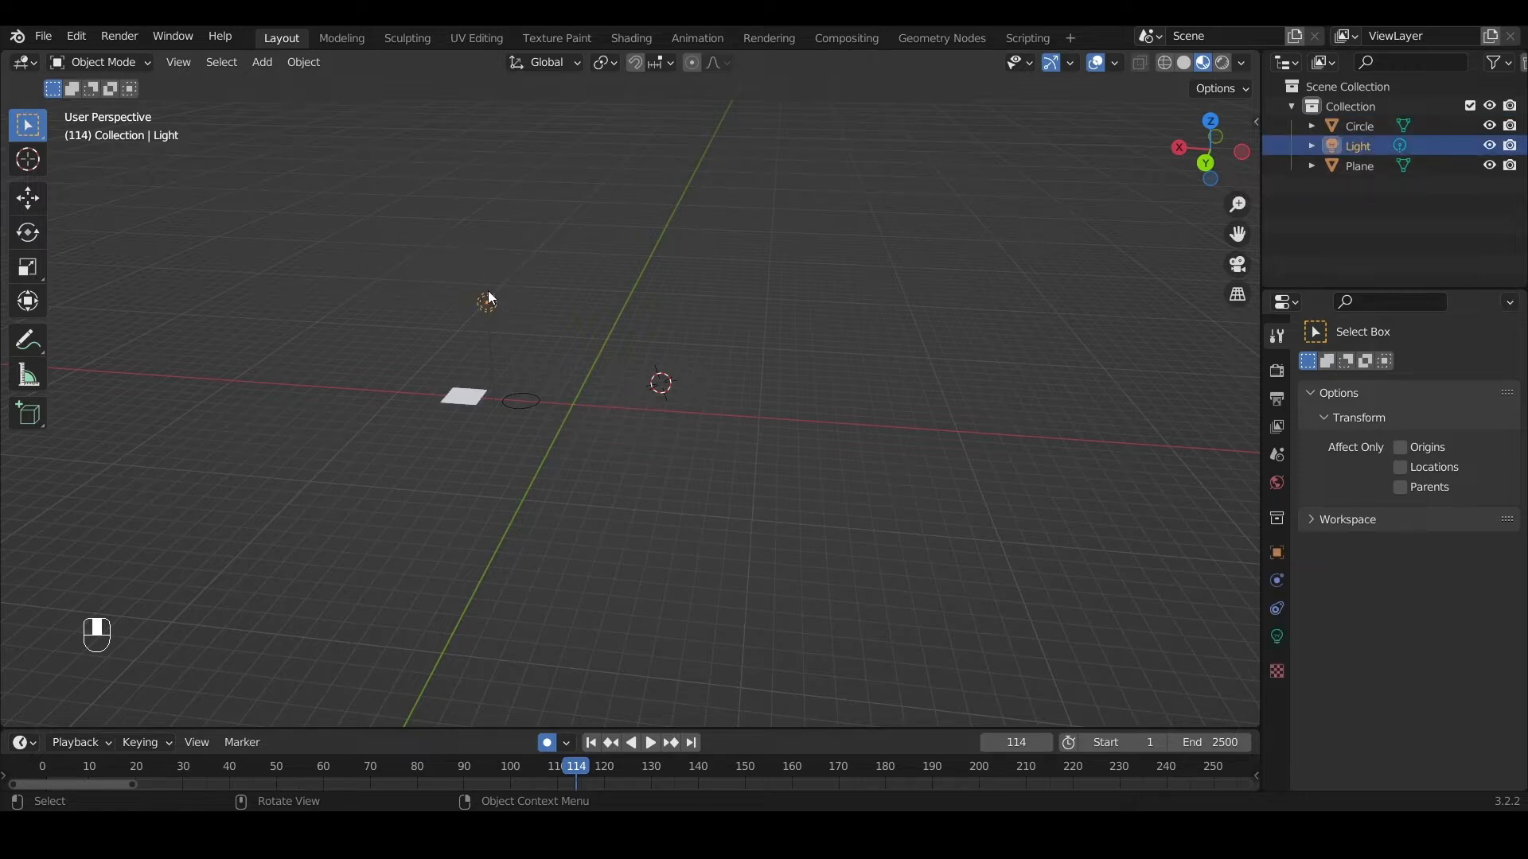
key(x)
click(489, 289)
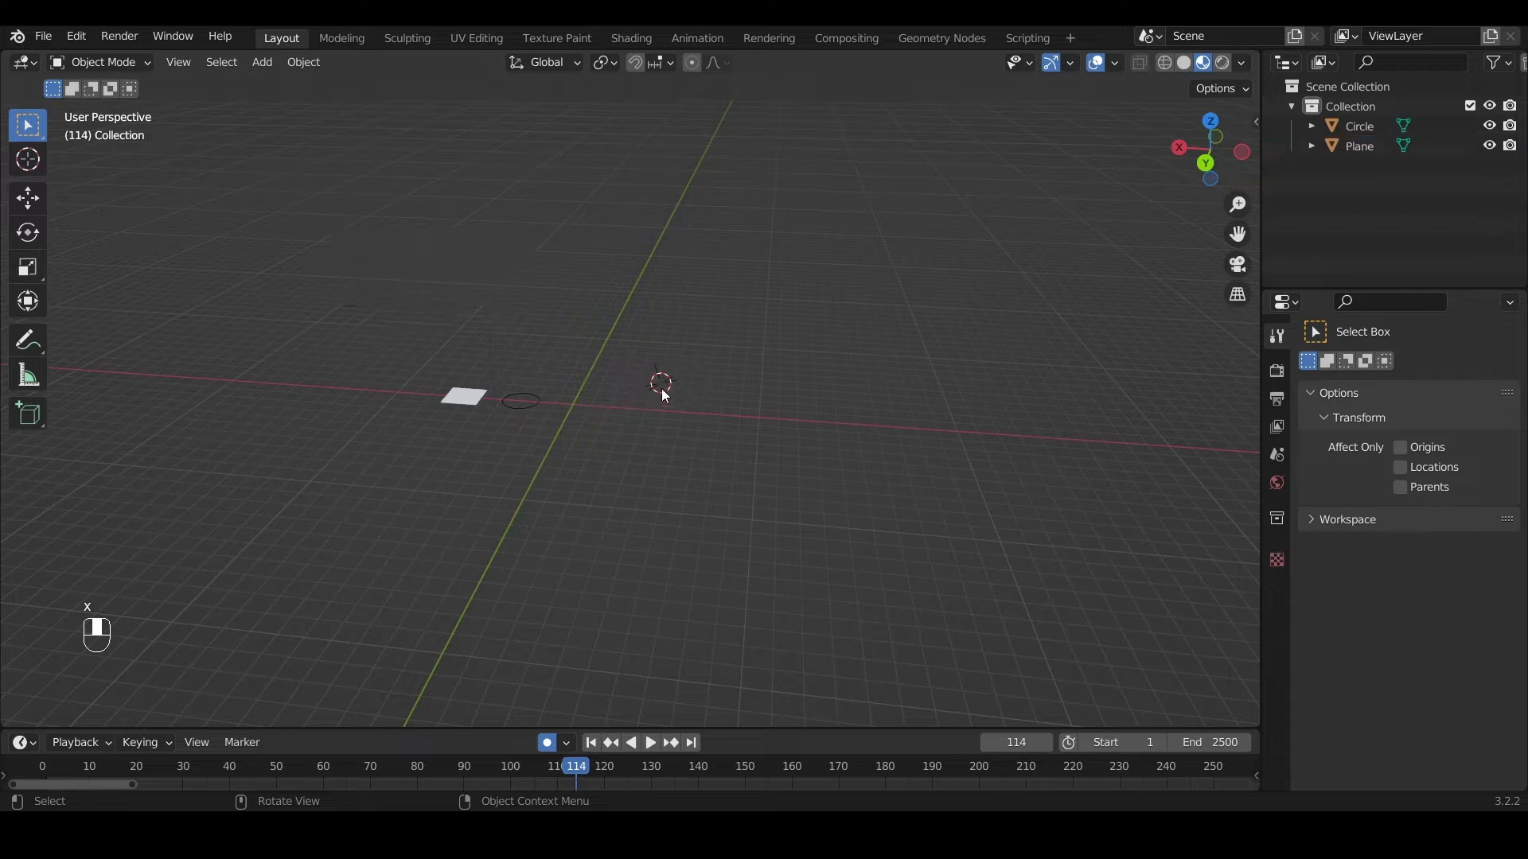
Snap the 3D cursor to the world origin
key(shift+s)
key(shift+s)
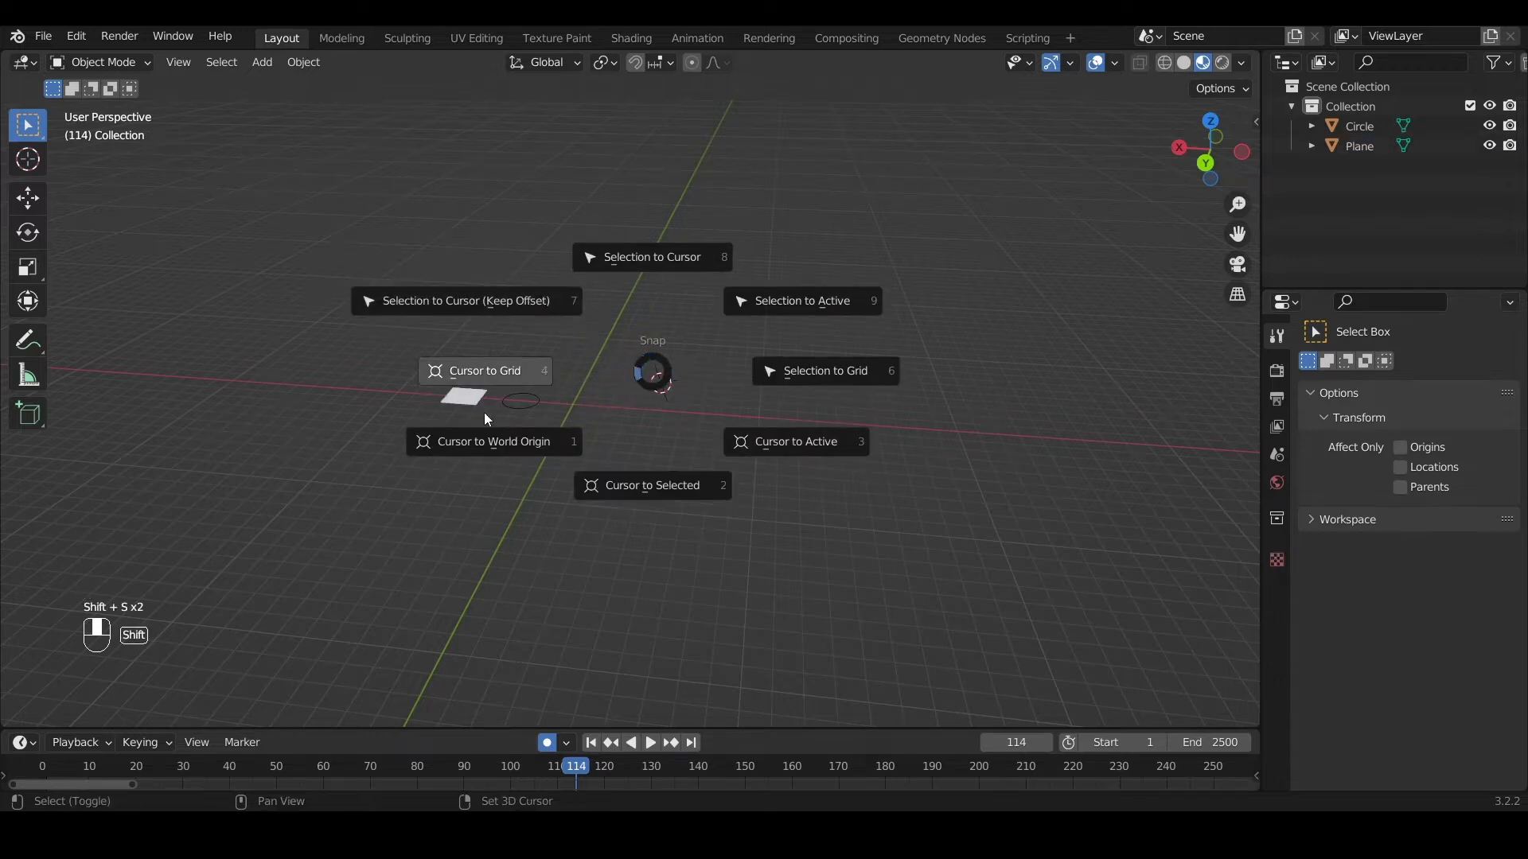
click(539, 452)
Snap the plane to the 3D cursor at the world origin
middle_drag(435, 481, 471, 582)
click(466, 605)
key(shift+s)
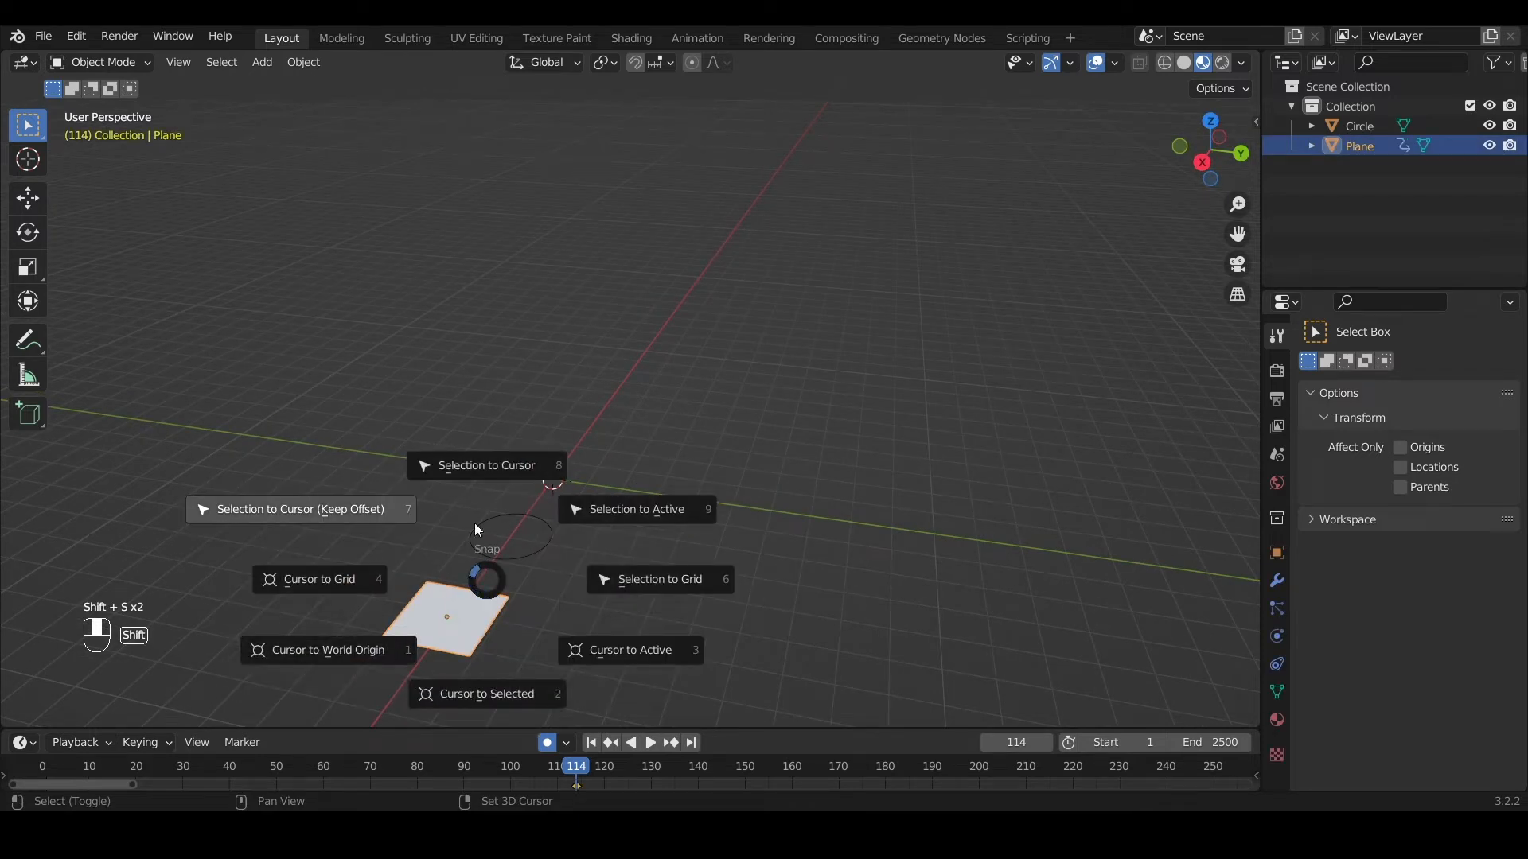
click(457, 467)
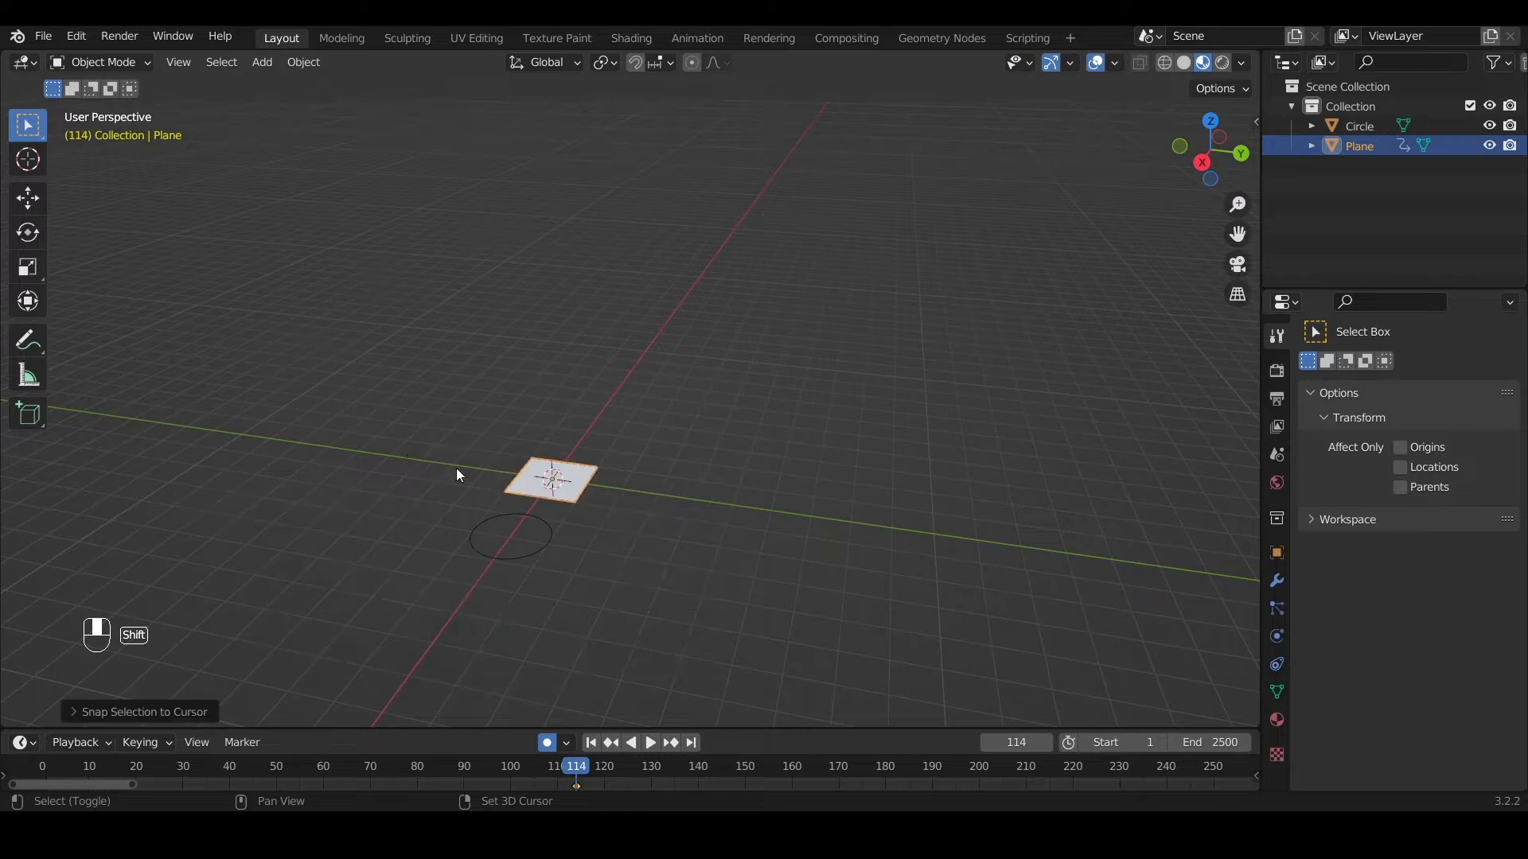
Delete the plane, leaving only the circle in the scene
middle_drag(538, 548, 396, 540)
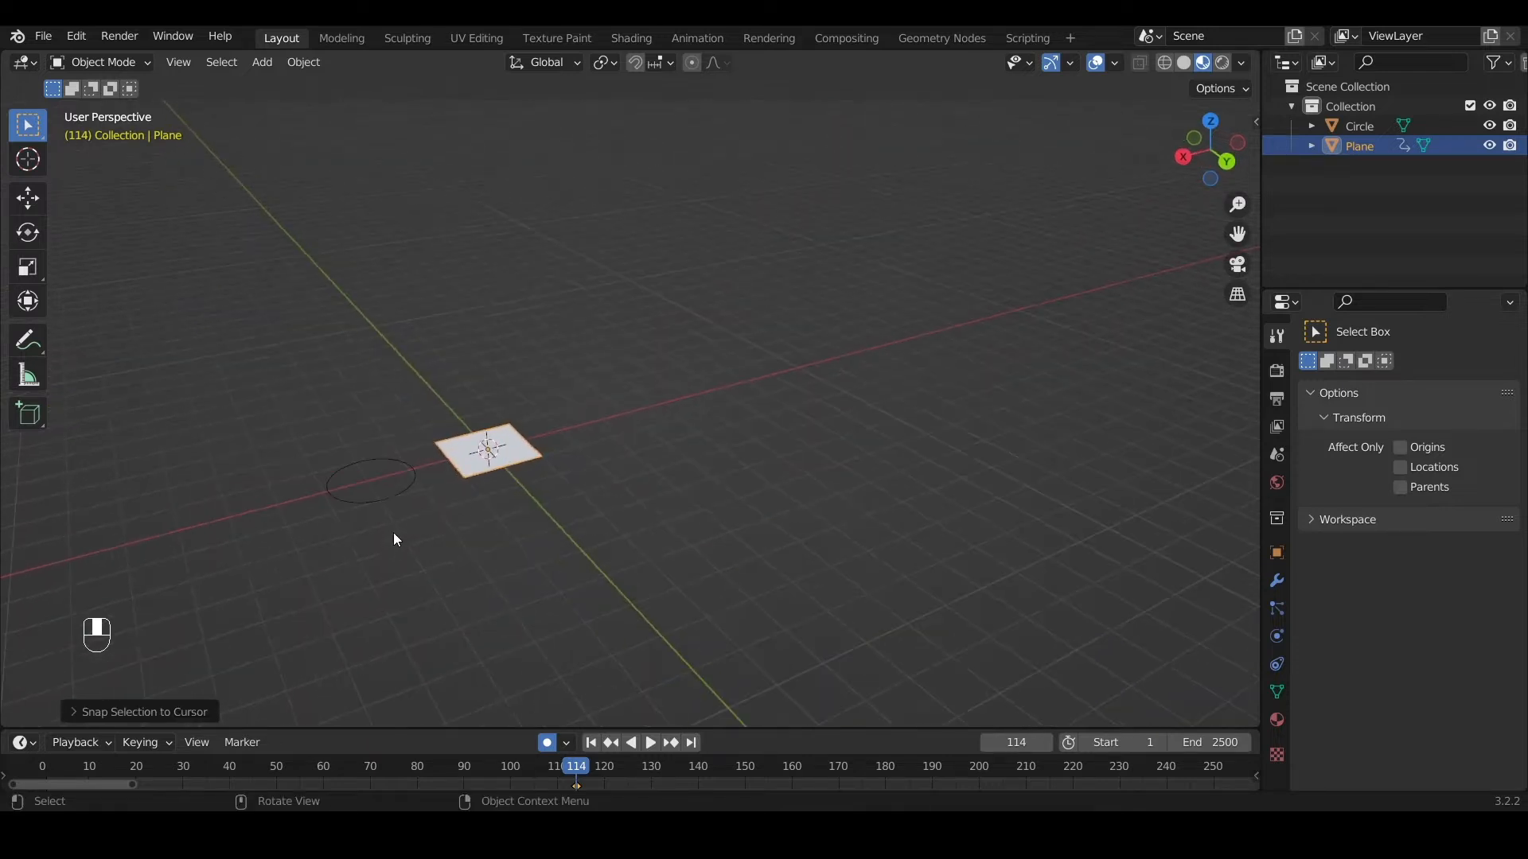
key(x)
click(451, 495)
Snap the circle to the 3D cursor at the world origin
click(409, 494)
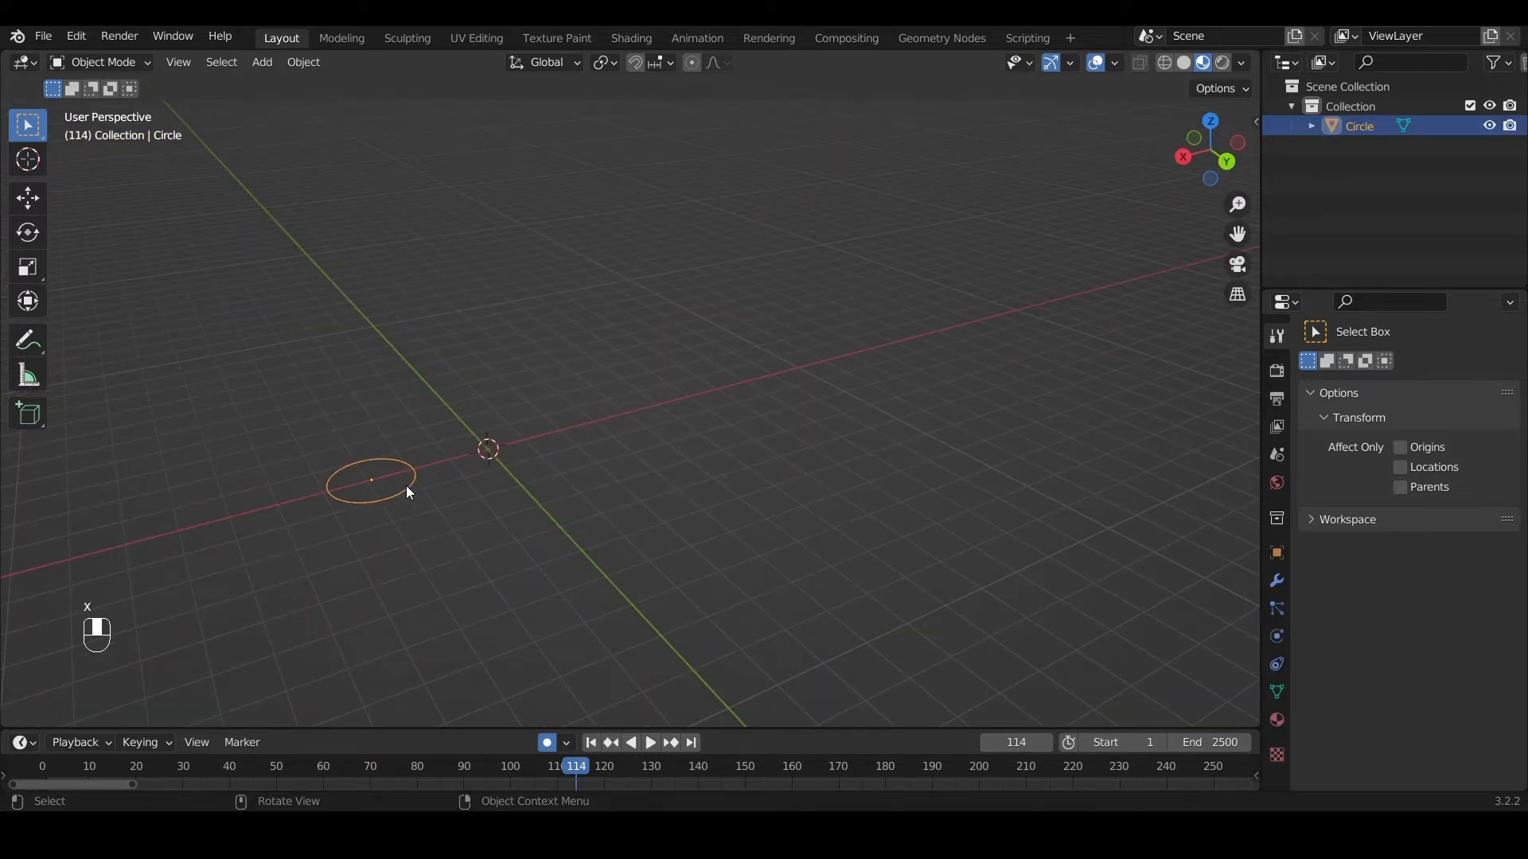
key(shift+s)
click(444, 372)
middle_drag(530, 479, 662, 398)
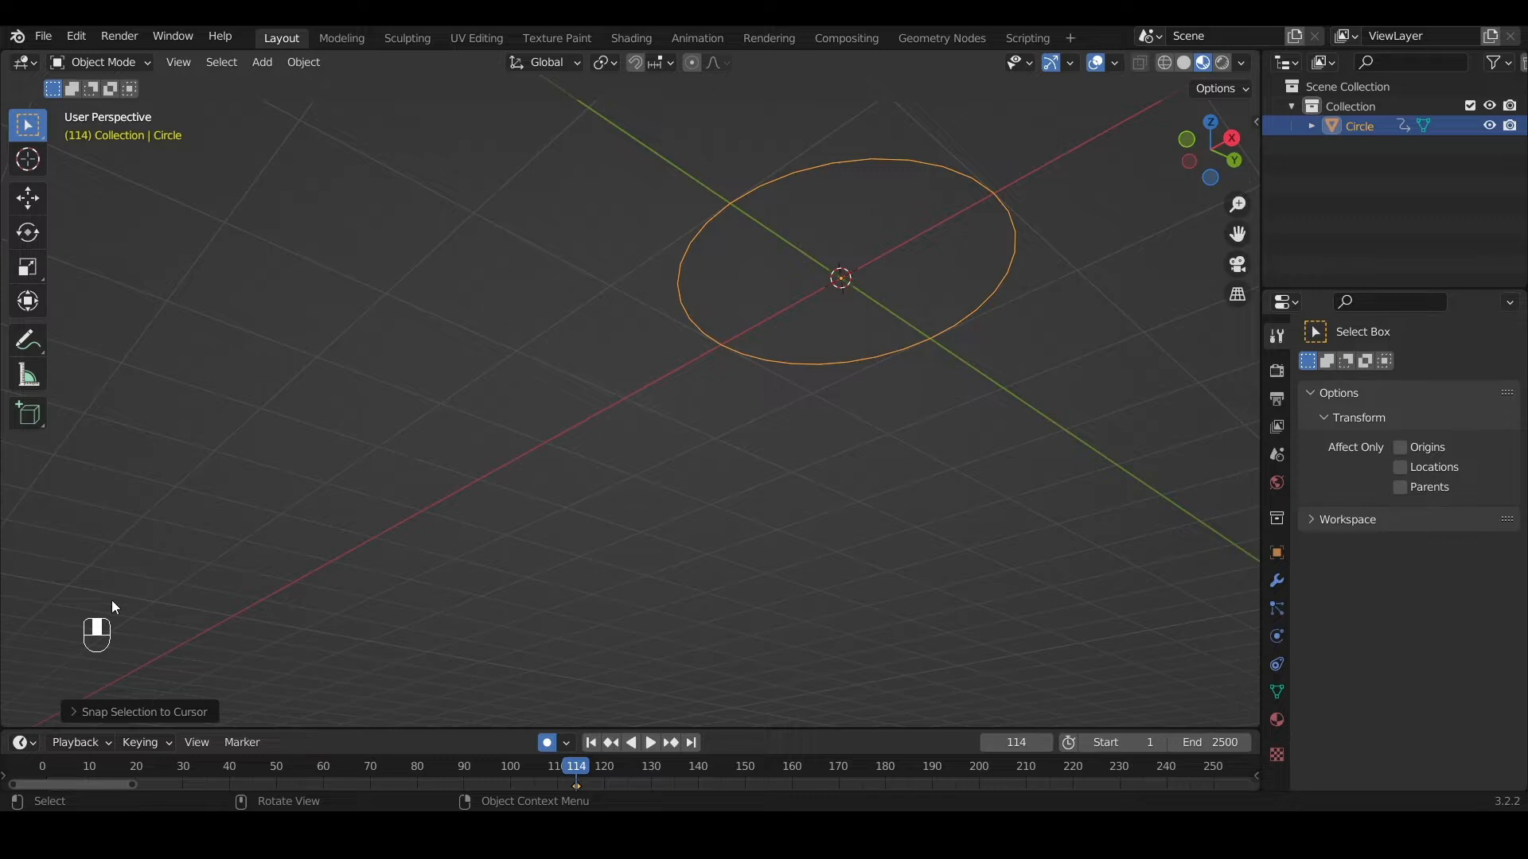
middle_drag(111, 607, 338, 370)
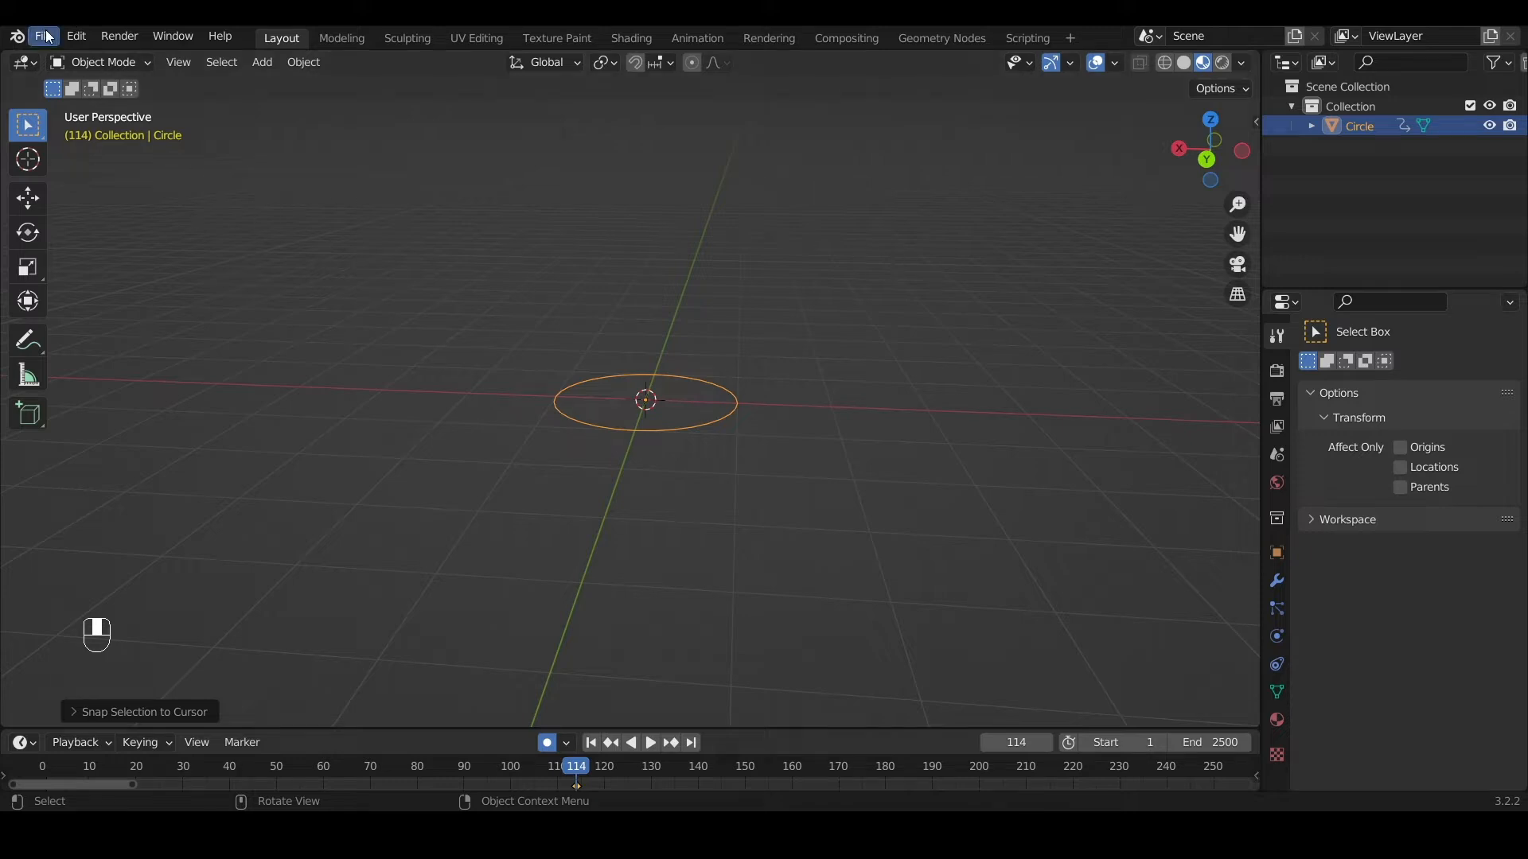
Search the add-ons in the preferences for "scre" and collapse the details of the Screencast Keys add-on
click(70, 36)
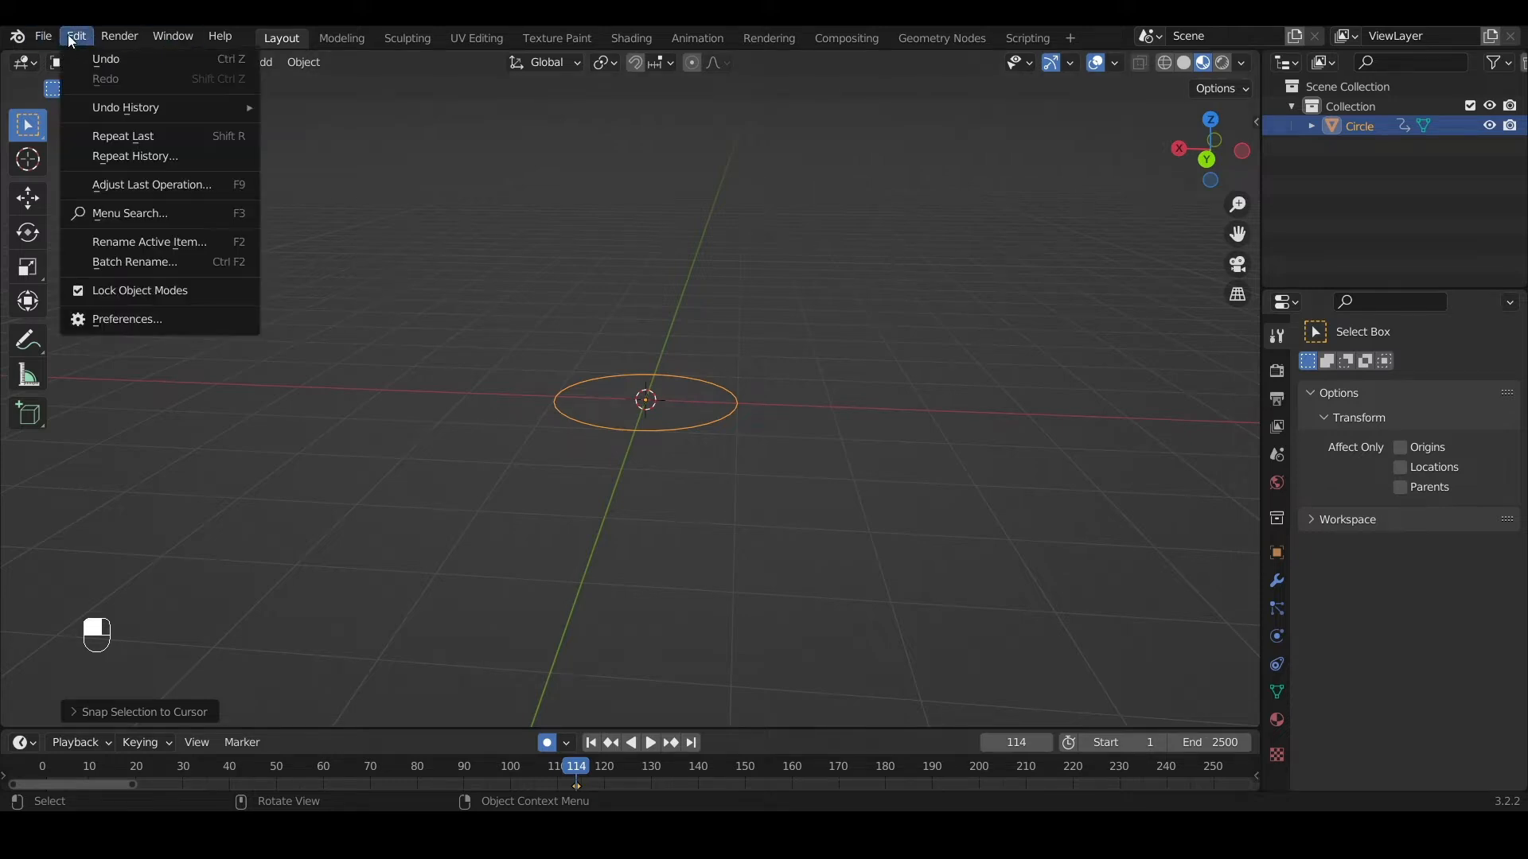
click(148, 323)
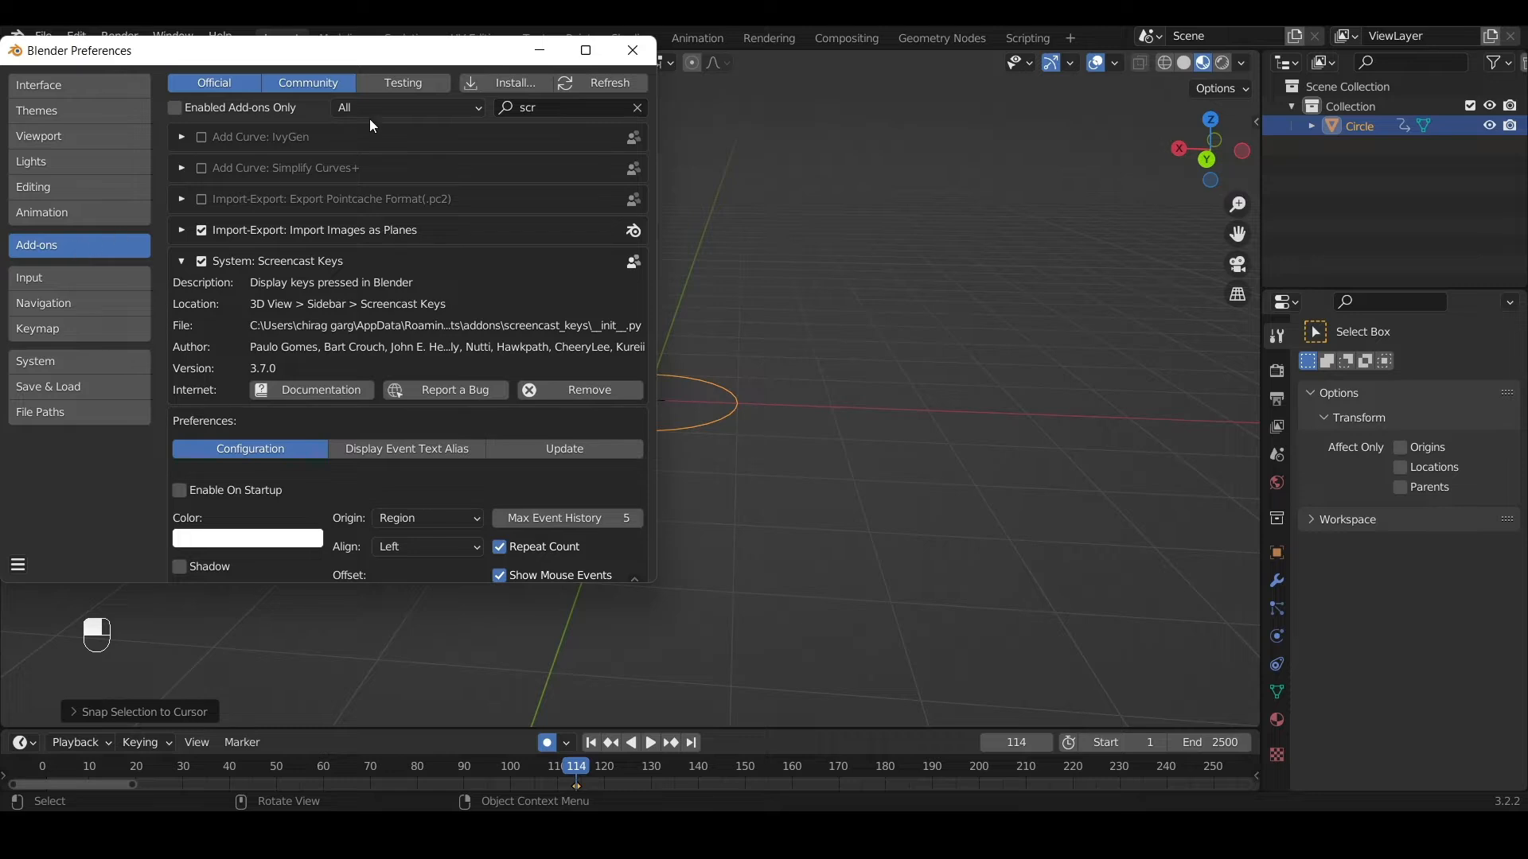
click(637, 107)
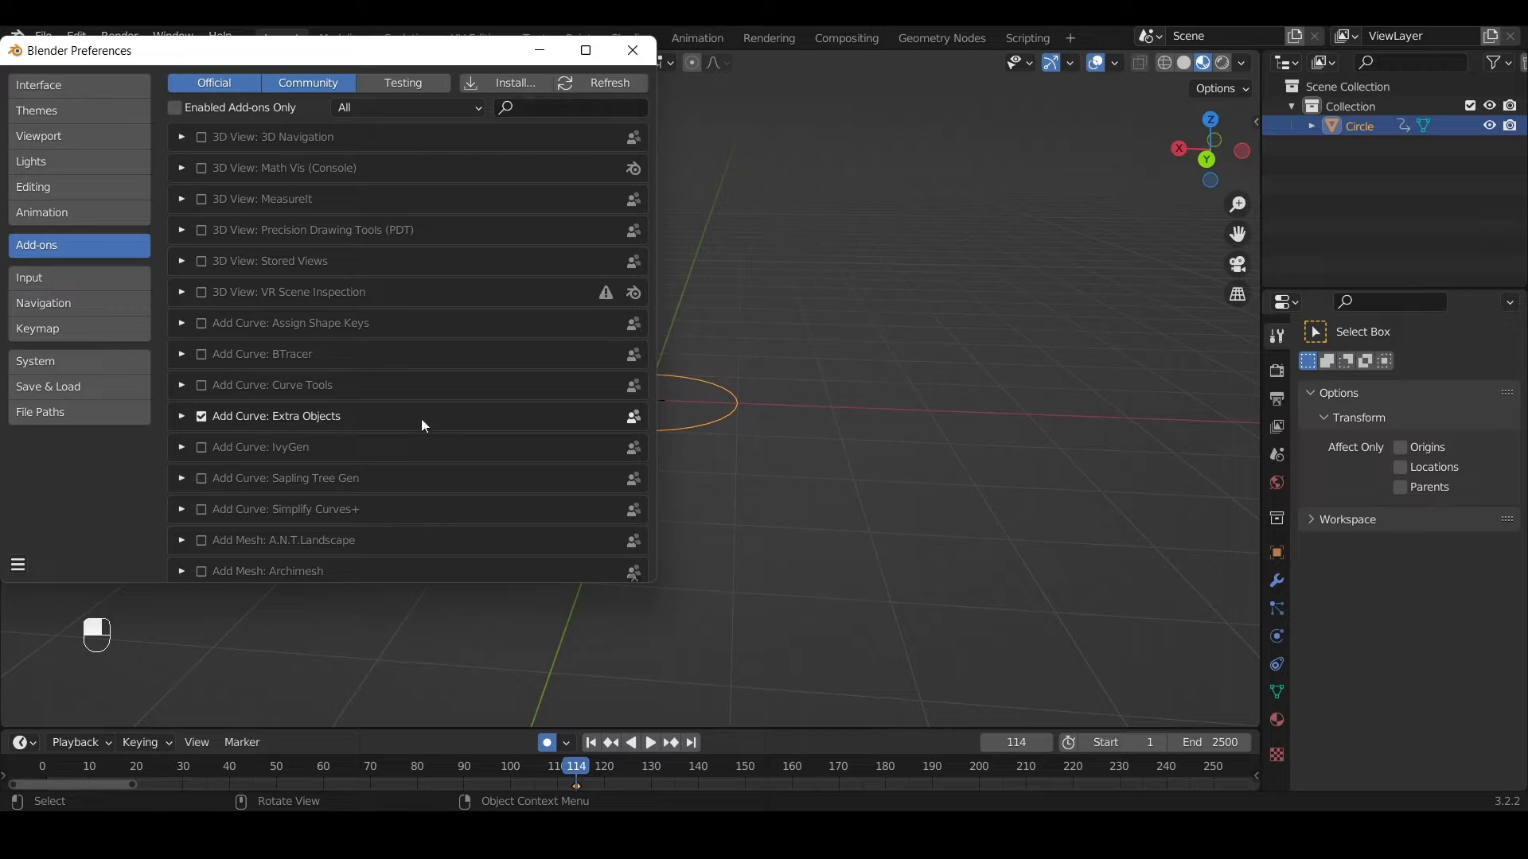
click(556, 112)
text(scre)
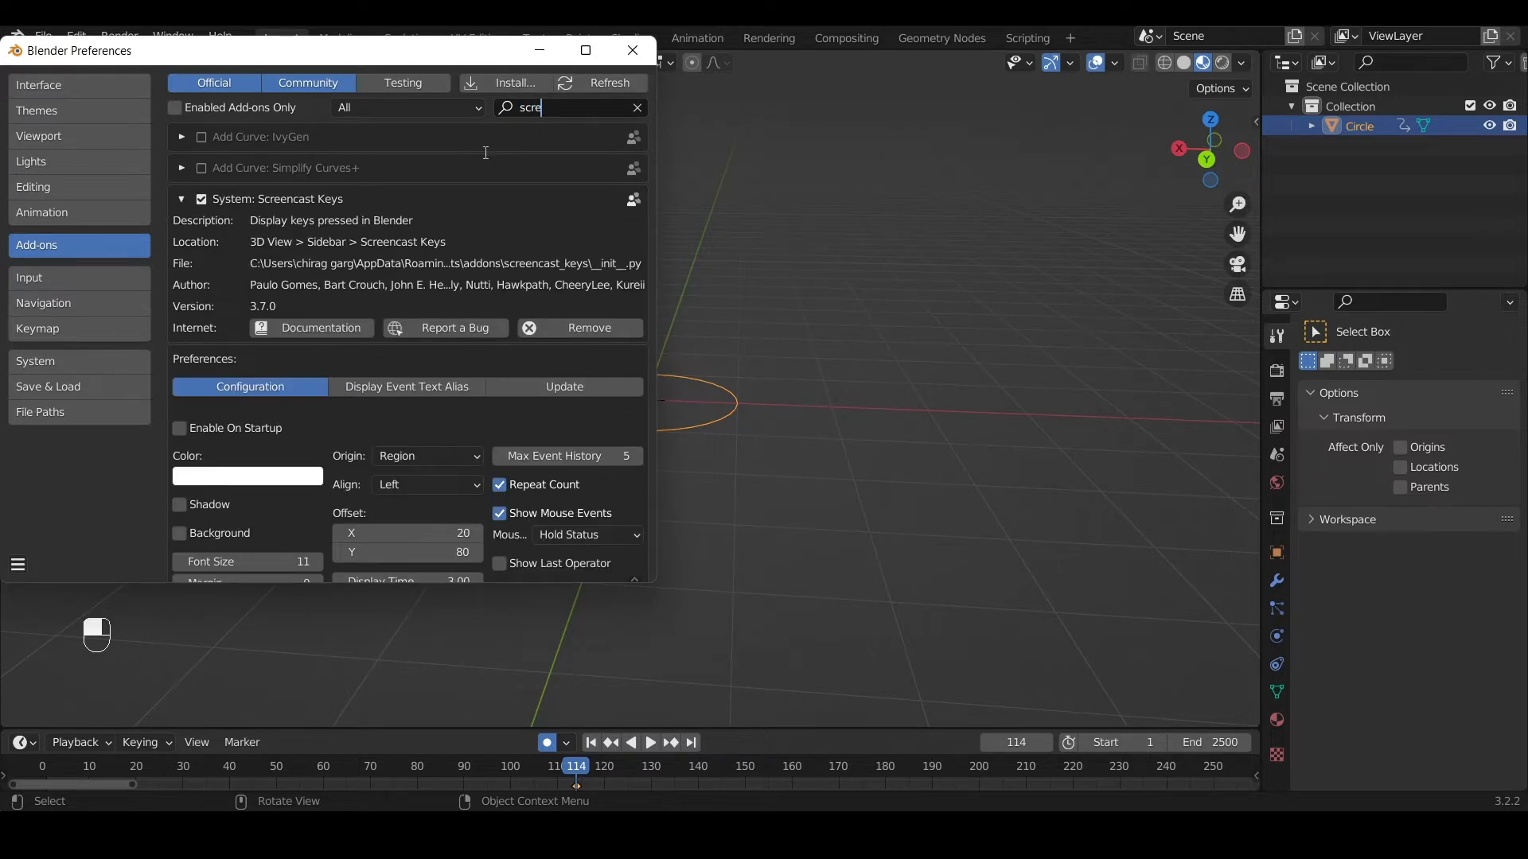
click(181, 200)
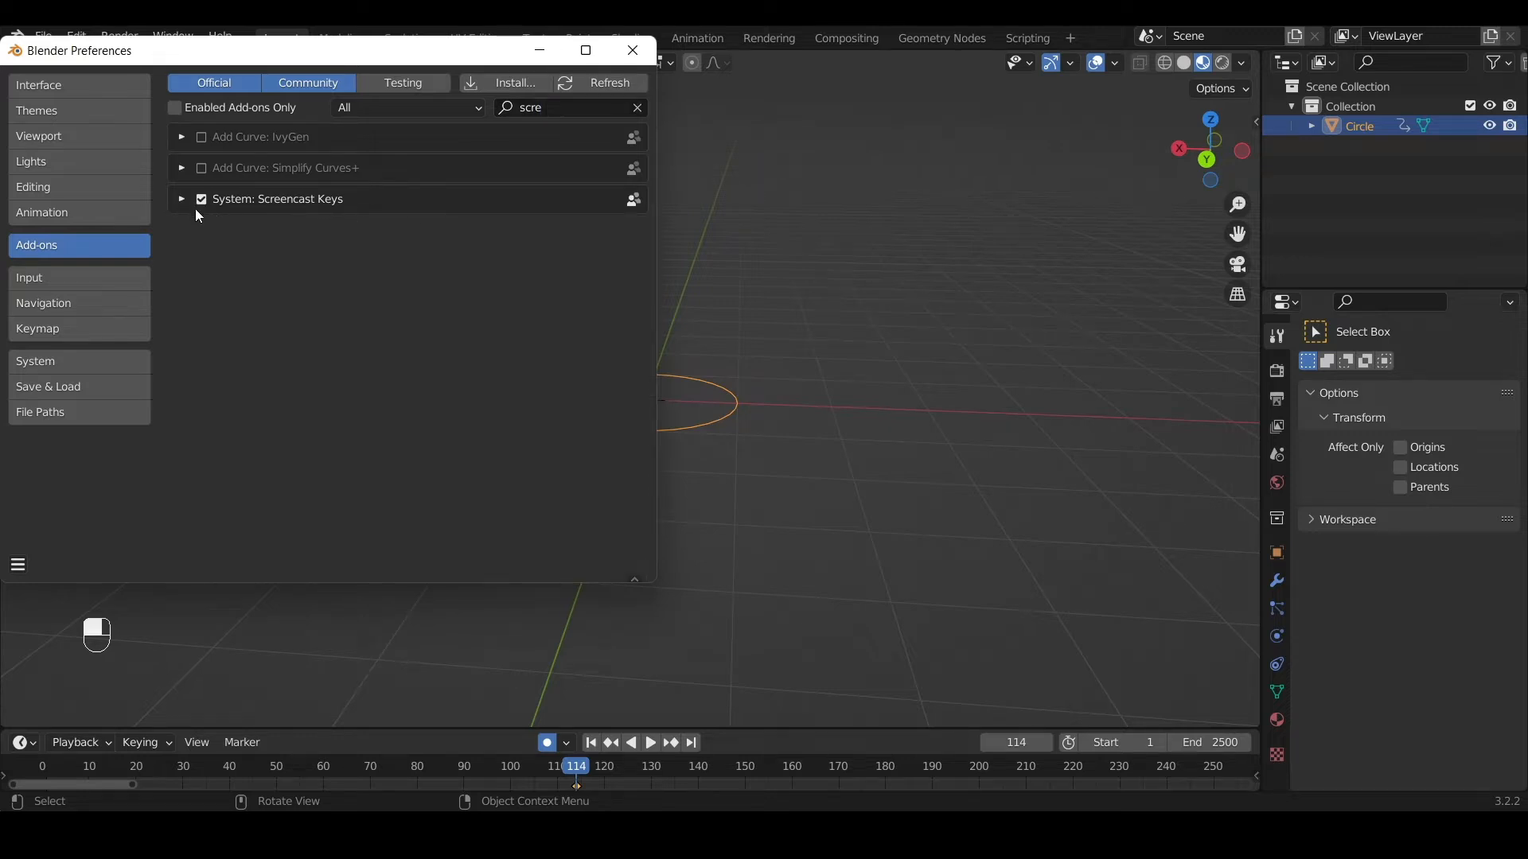
Choose screencast_keys.zip from the Downloads folder for add-on installation, cancel without installing it, and close the preferences
click(509, 82)
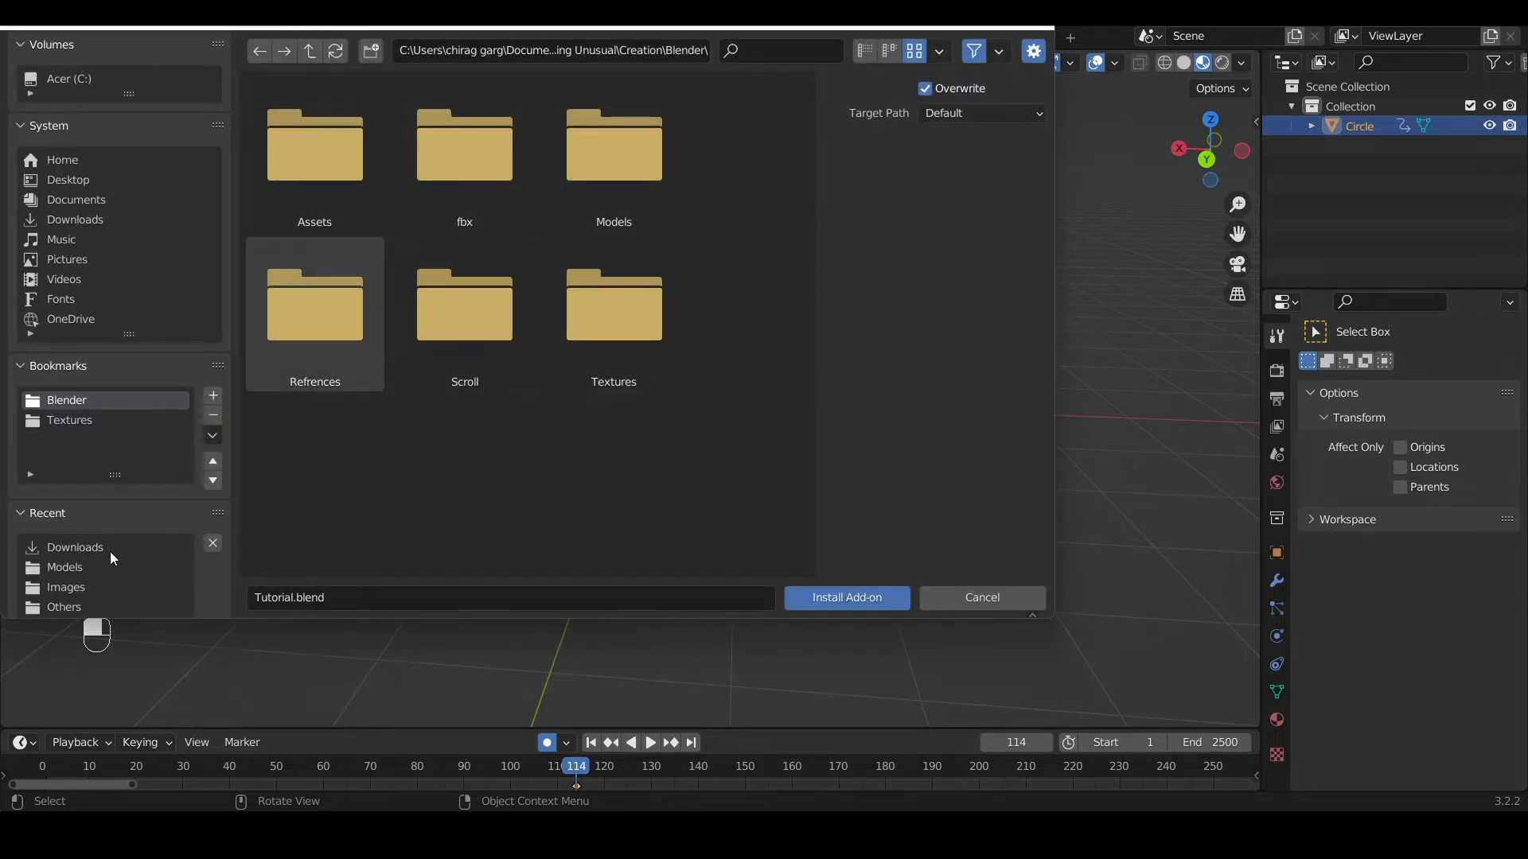
click(74, 548)
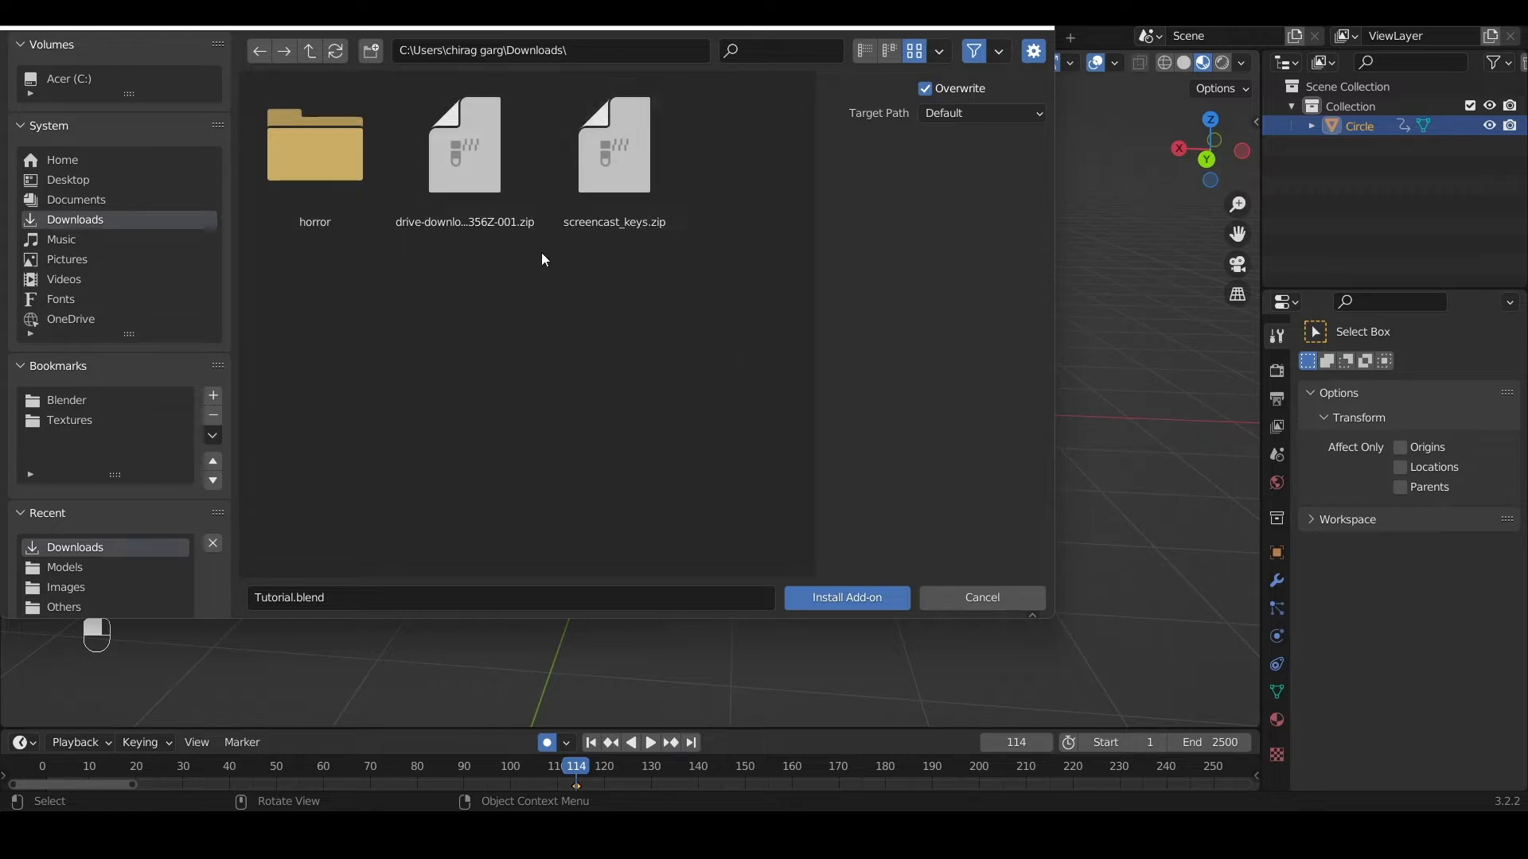
click(589, 146)
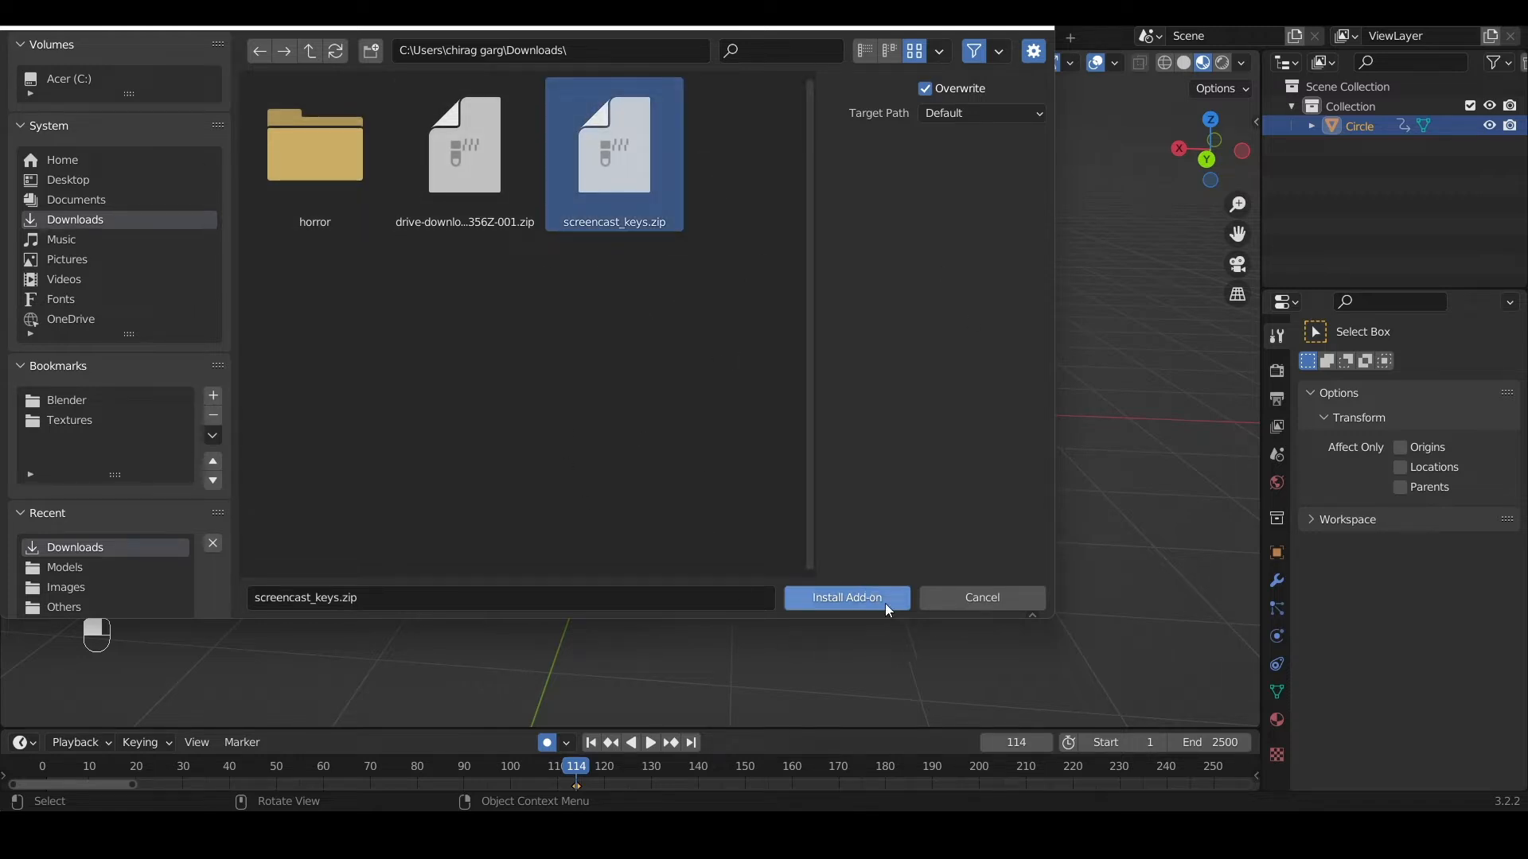
click(998, 595)
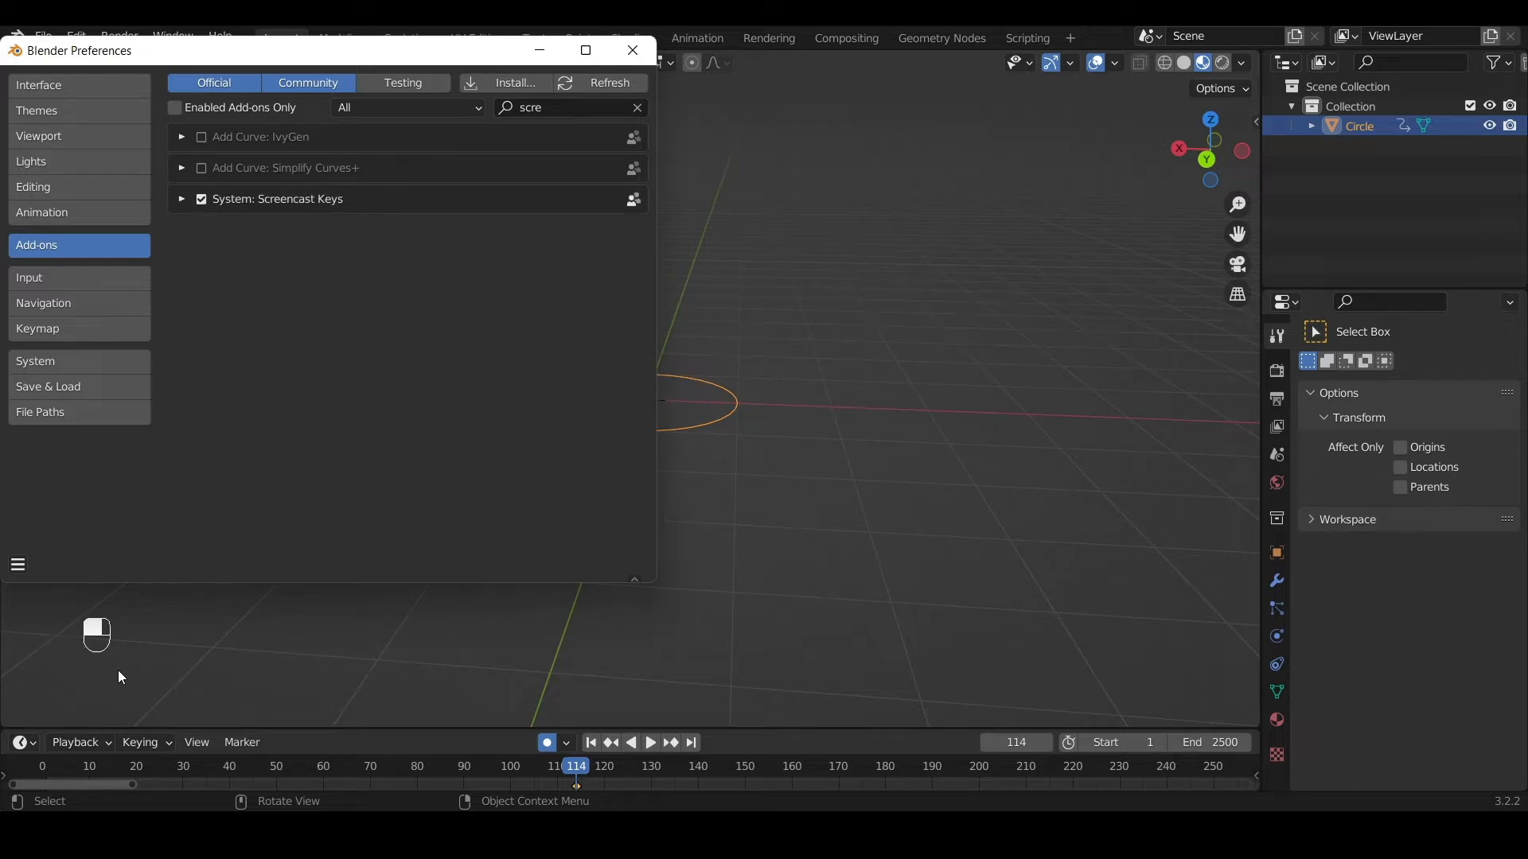
click(633, 50)
Show the viewport sidebar and examine the Screencast Keys settings in it
middle_drag(427, 476, 113, 643)
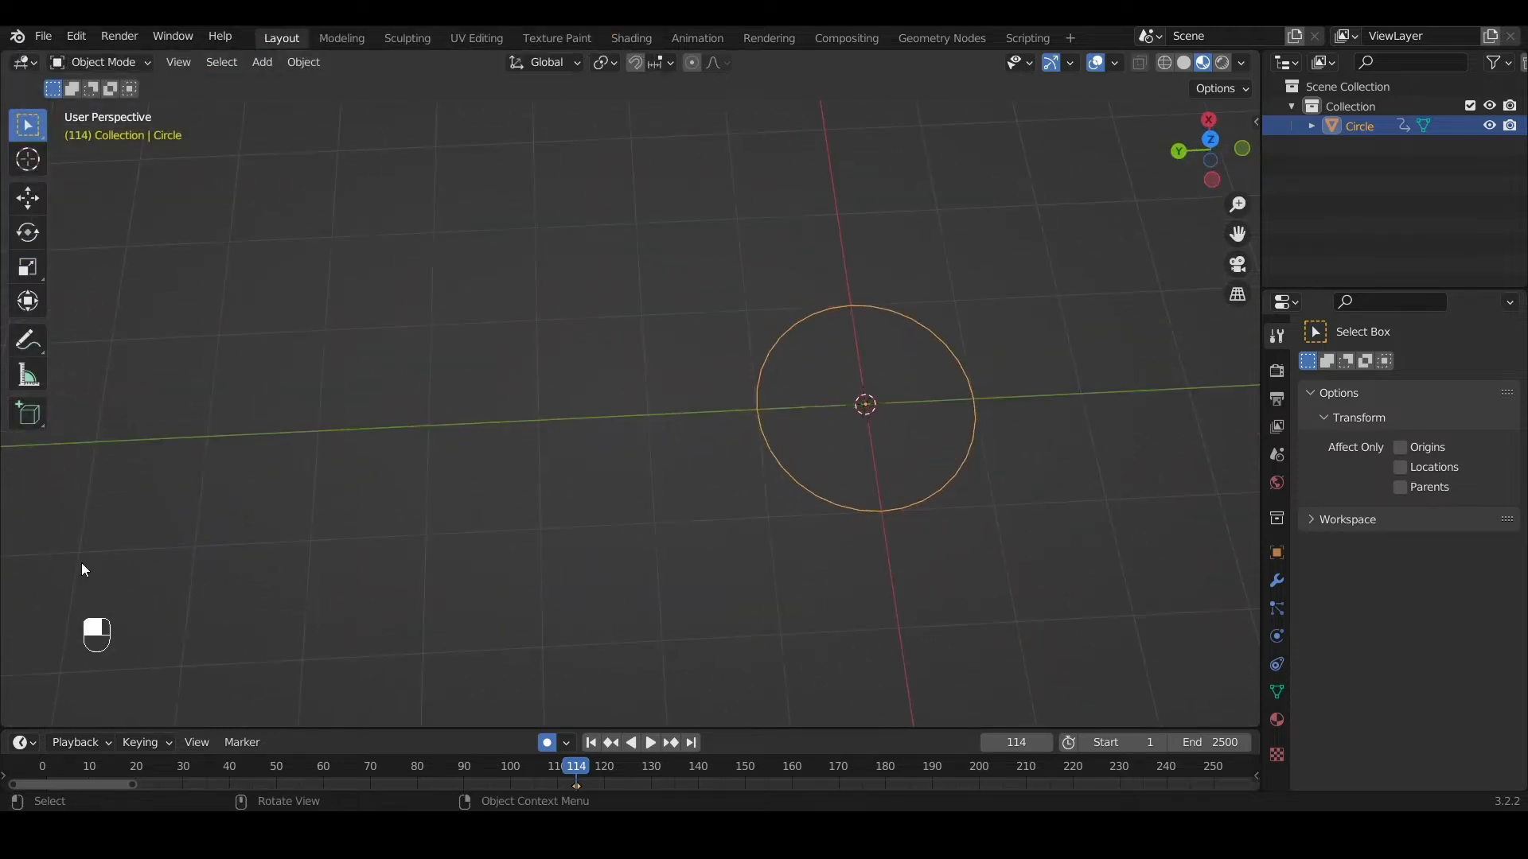
middle_drag(955, 378, 423, 150)
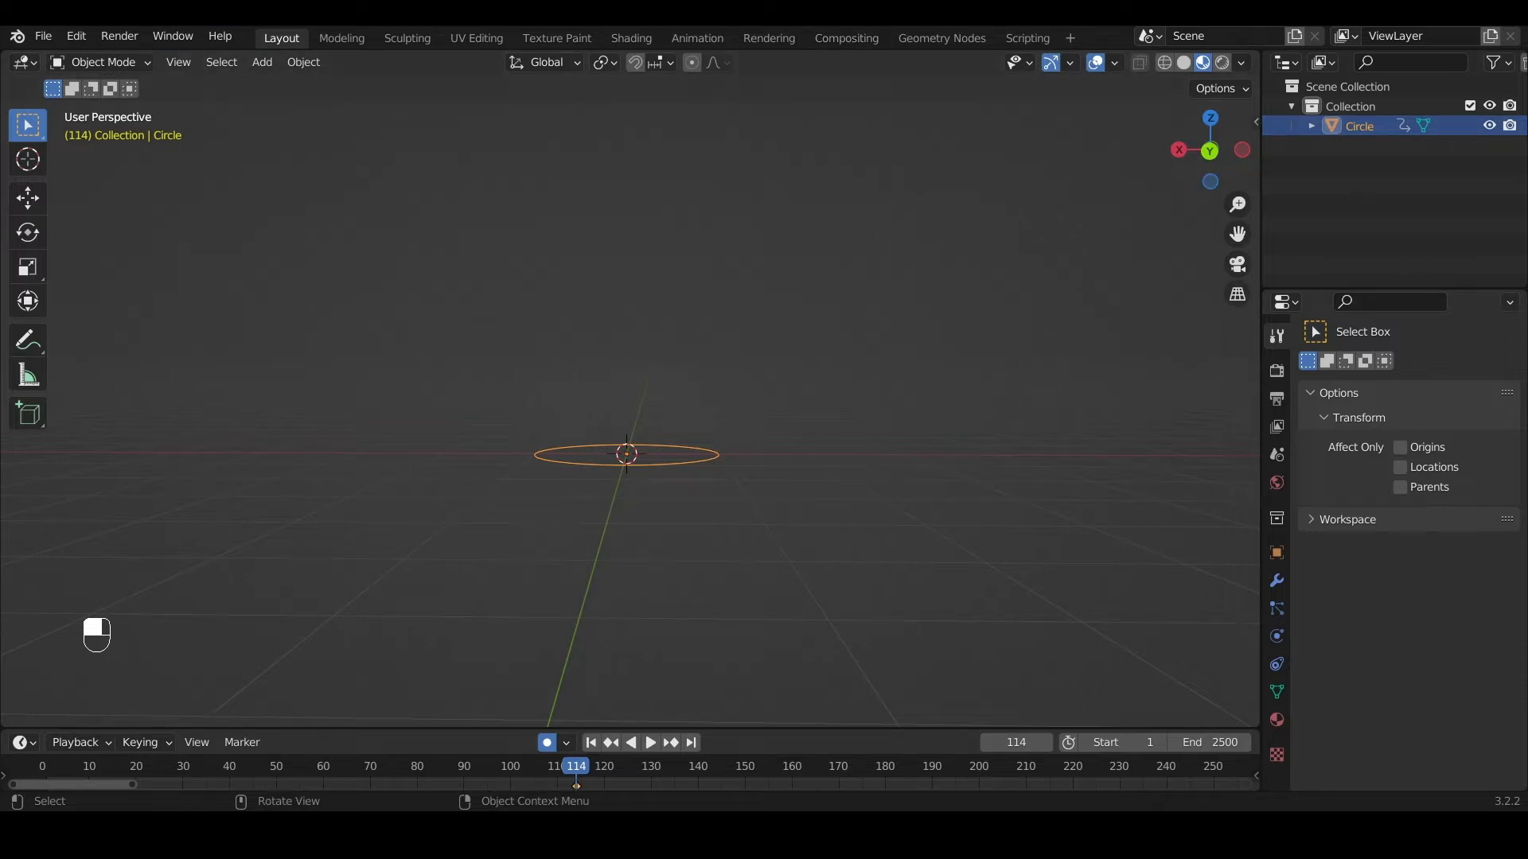
click(1255, 122)
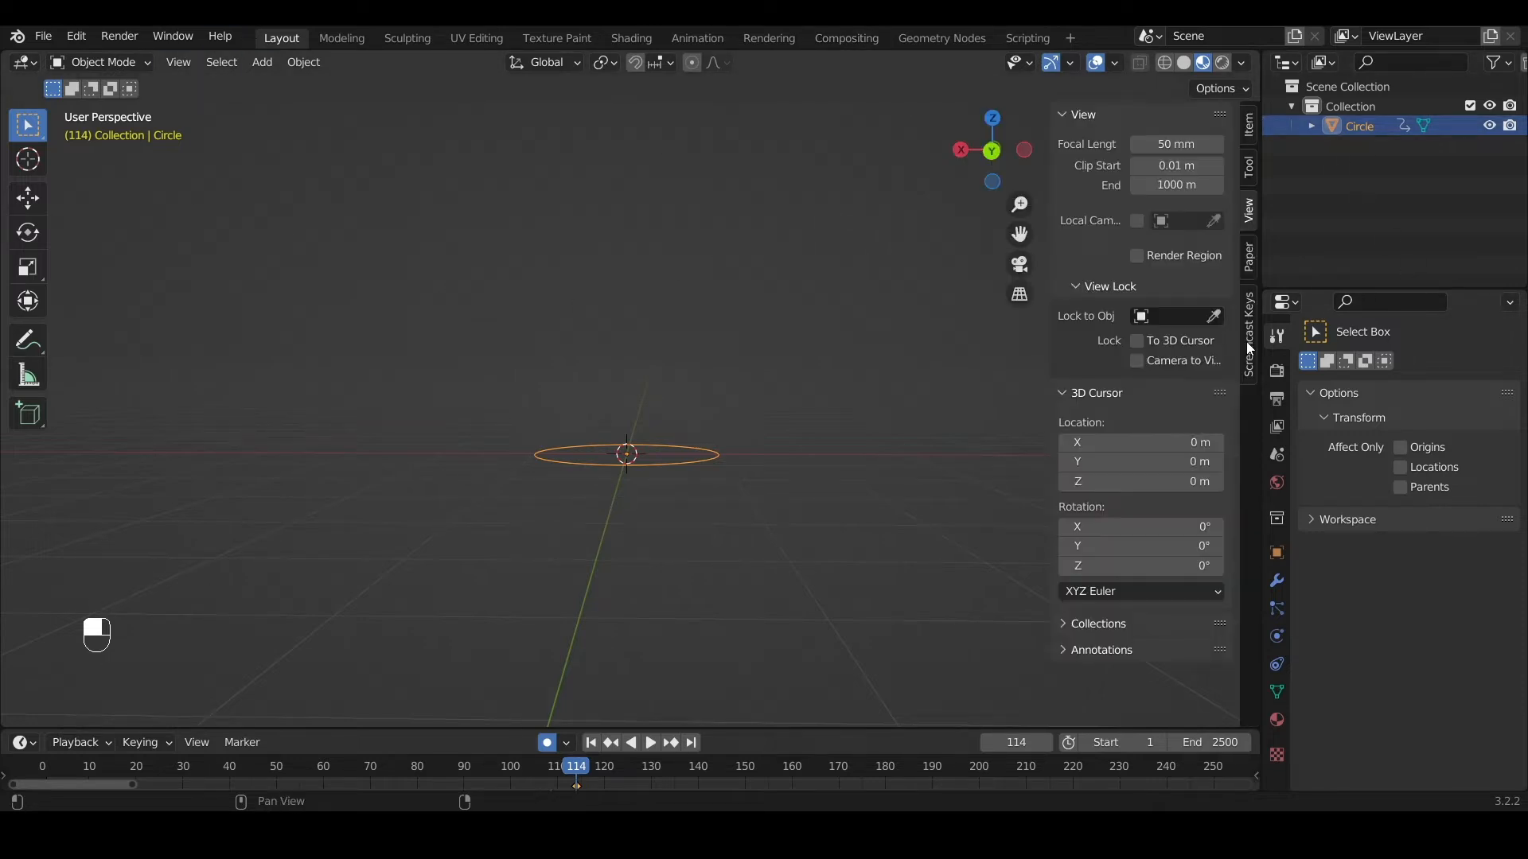
key(n)
key(n)
key(n)
click(1255, 121)
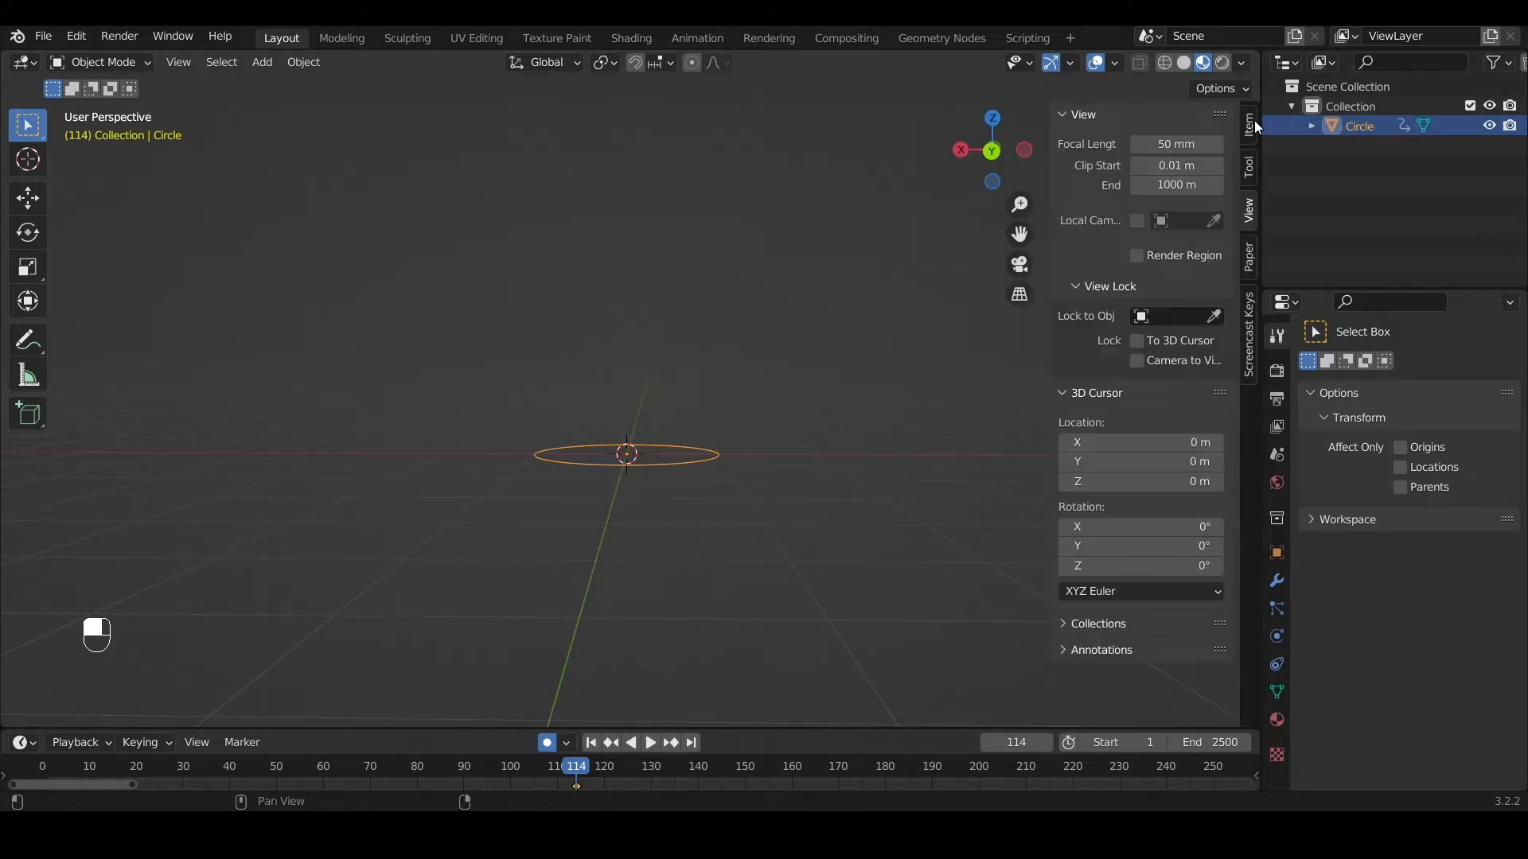
click(1254, 358)
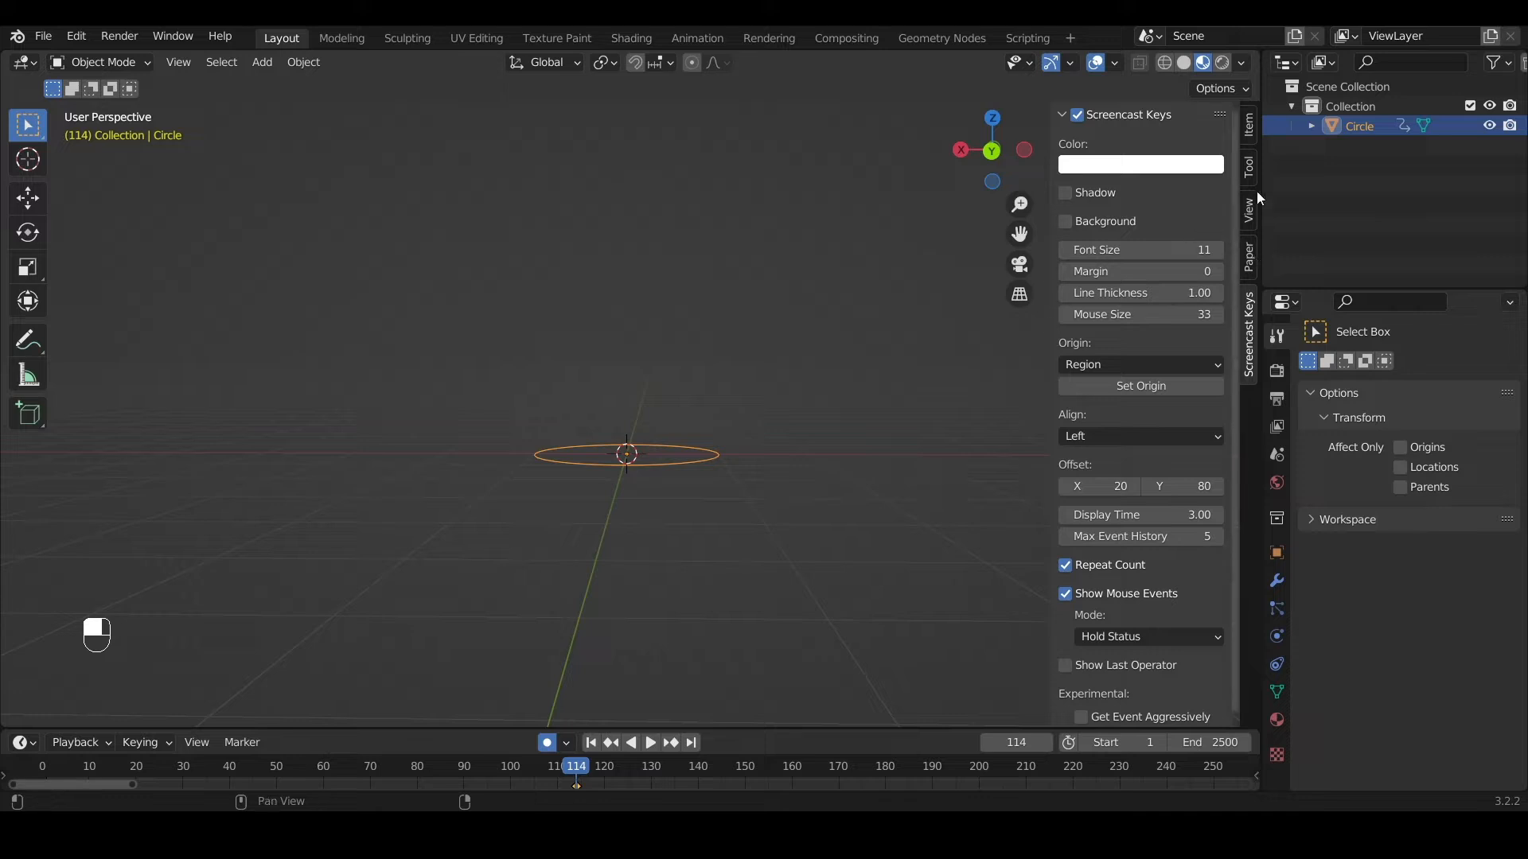
Try a viewport focal length of about 96.9 mm, reset it to 50 mm, and hide the sidebar
click(1255, 211)
drag(1176, 144, 1217, 144)
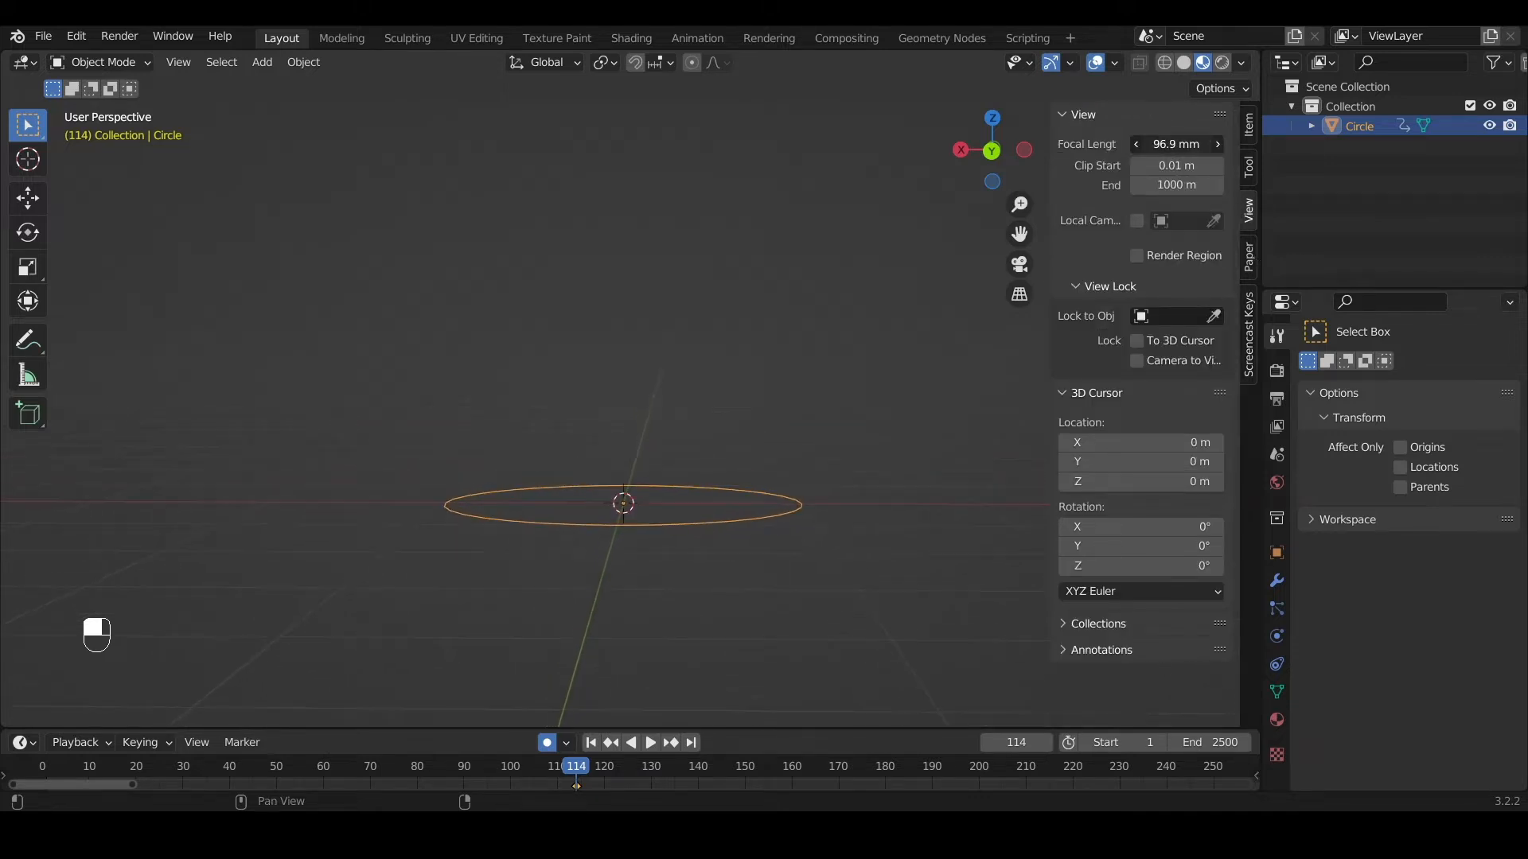
click(1179, 146)
text(50)
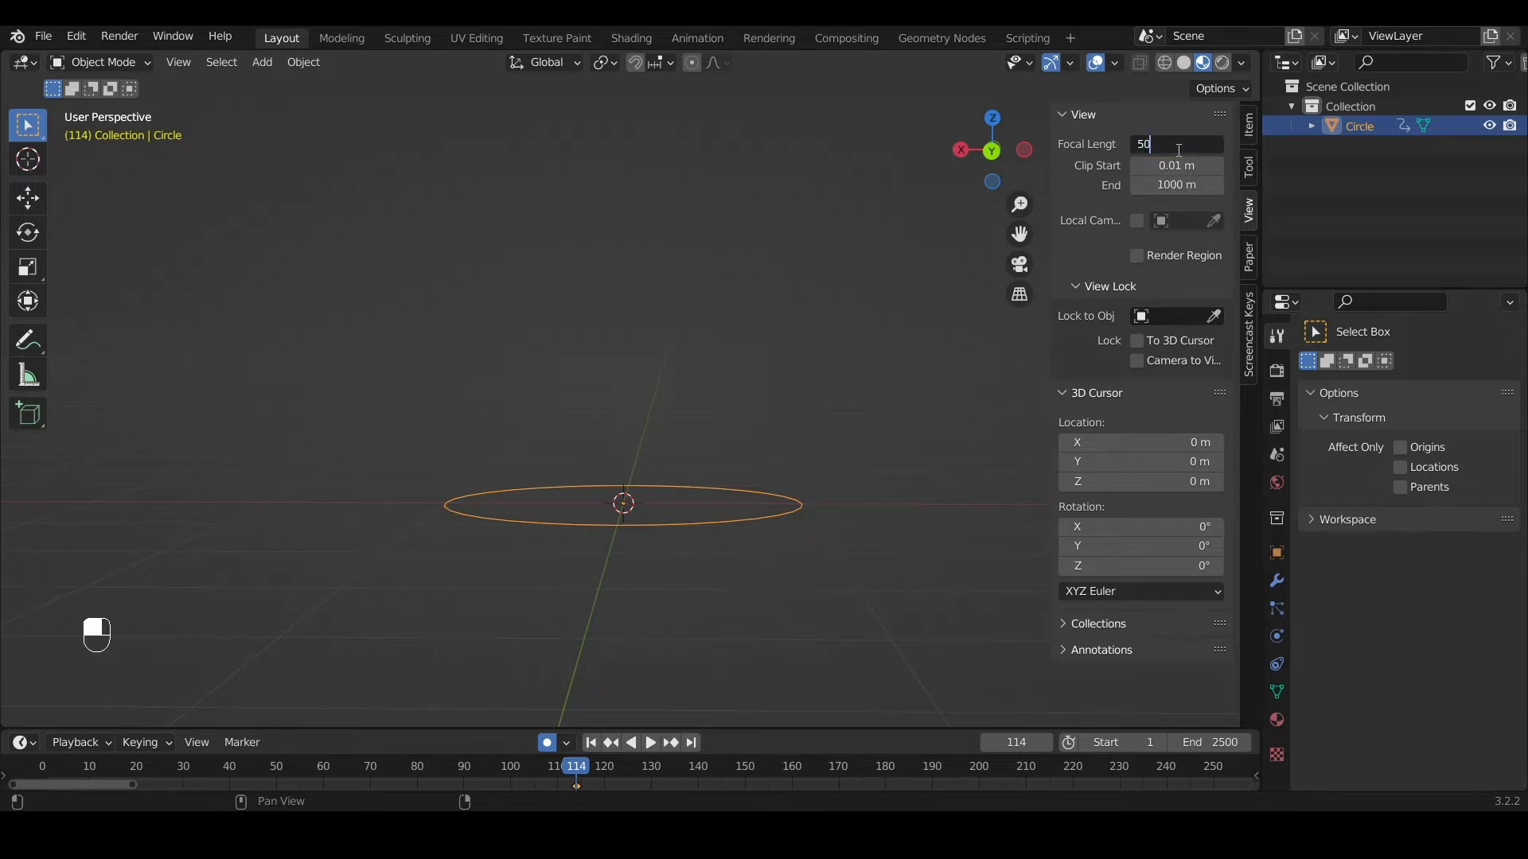
key(Return)
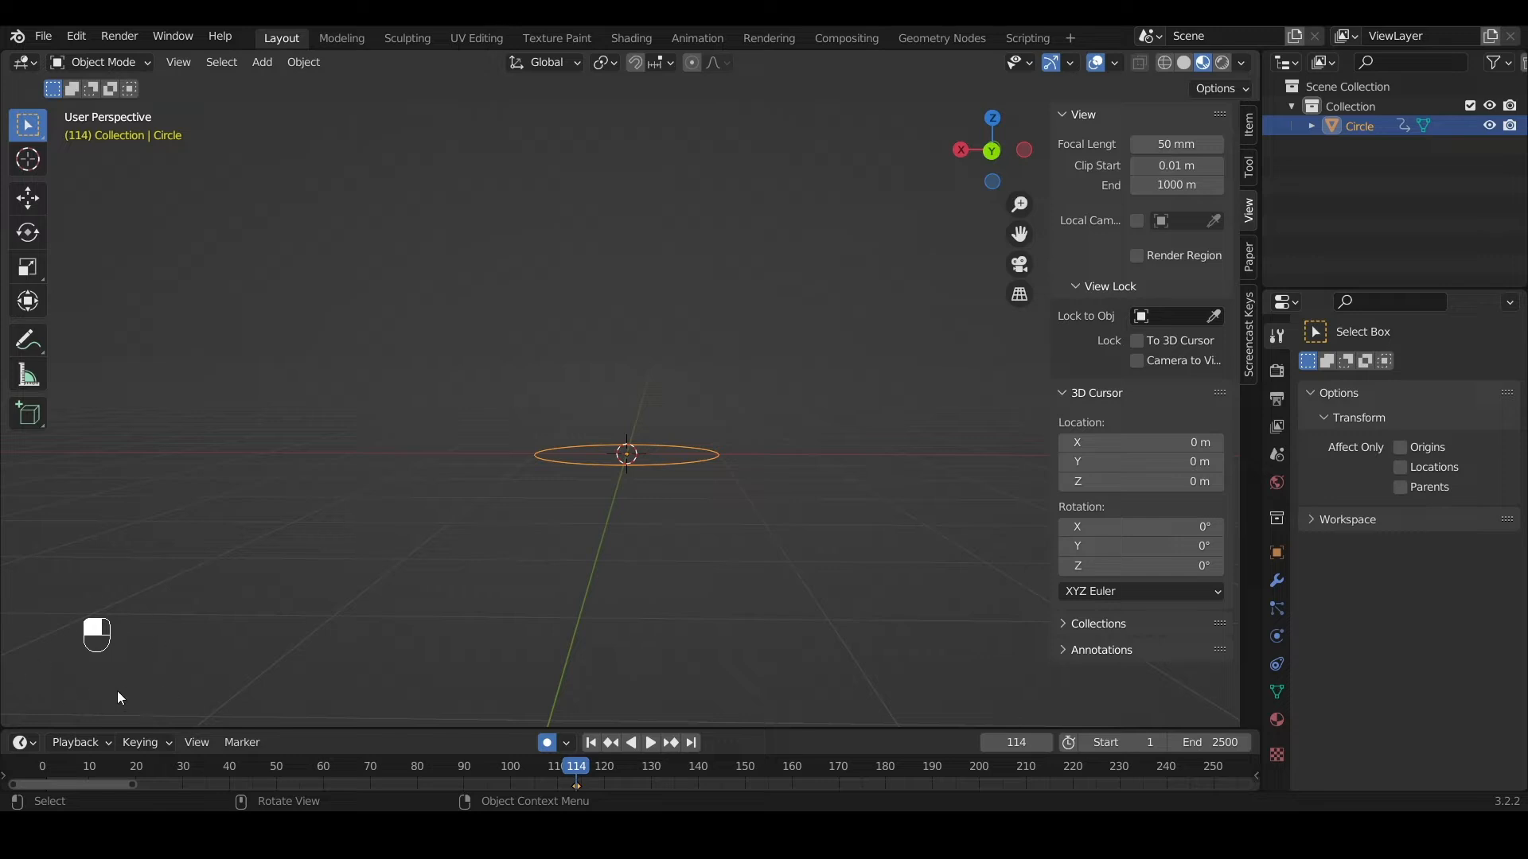
key(n)
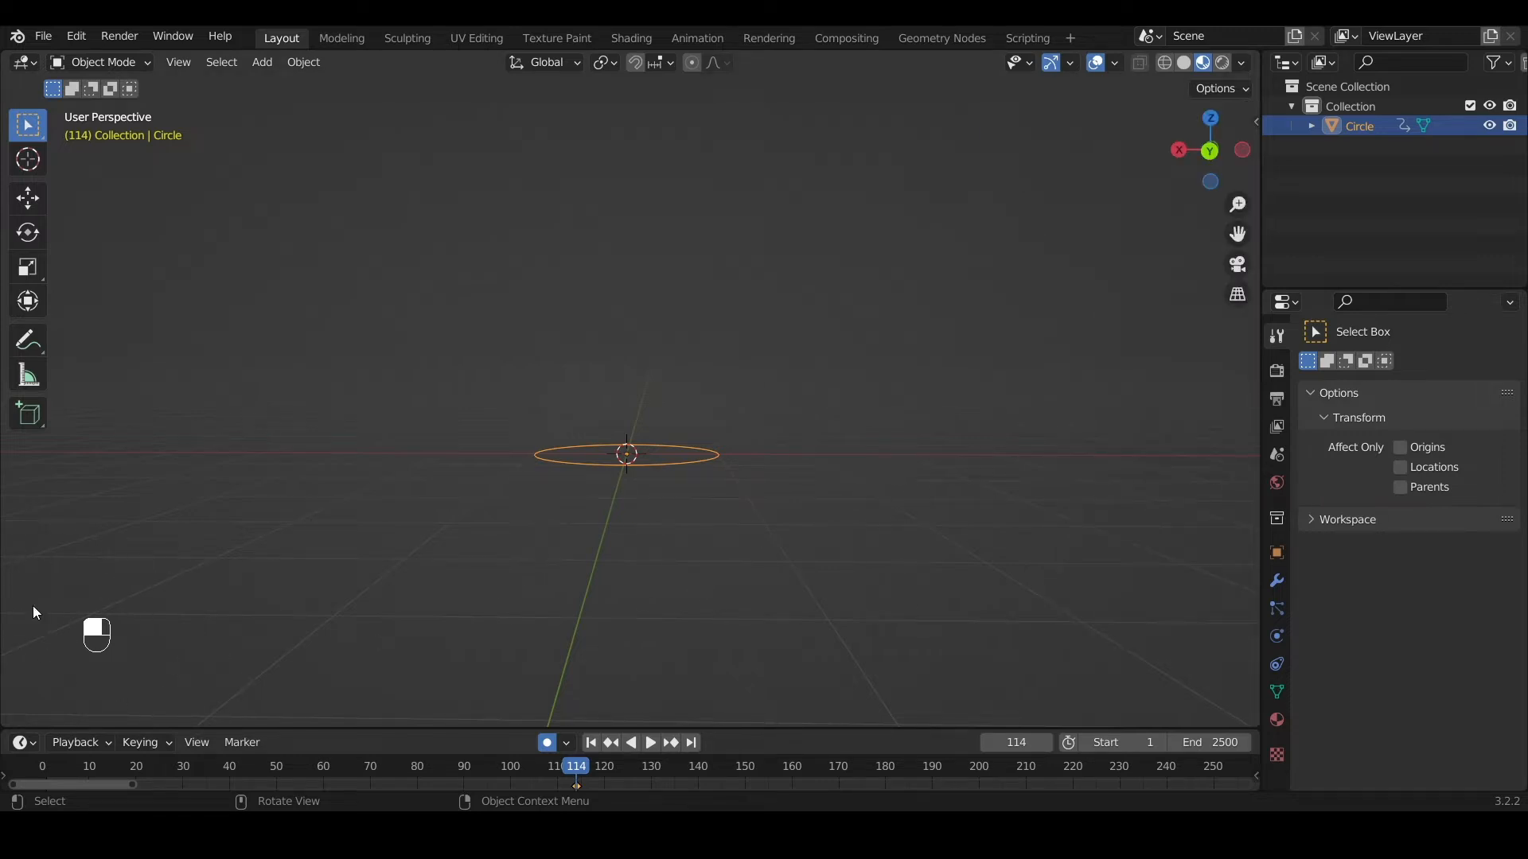
middle_drag(522, 280, 575, 489)
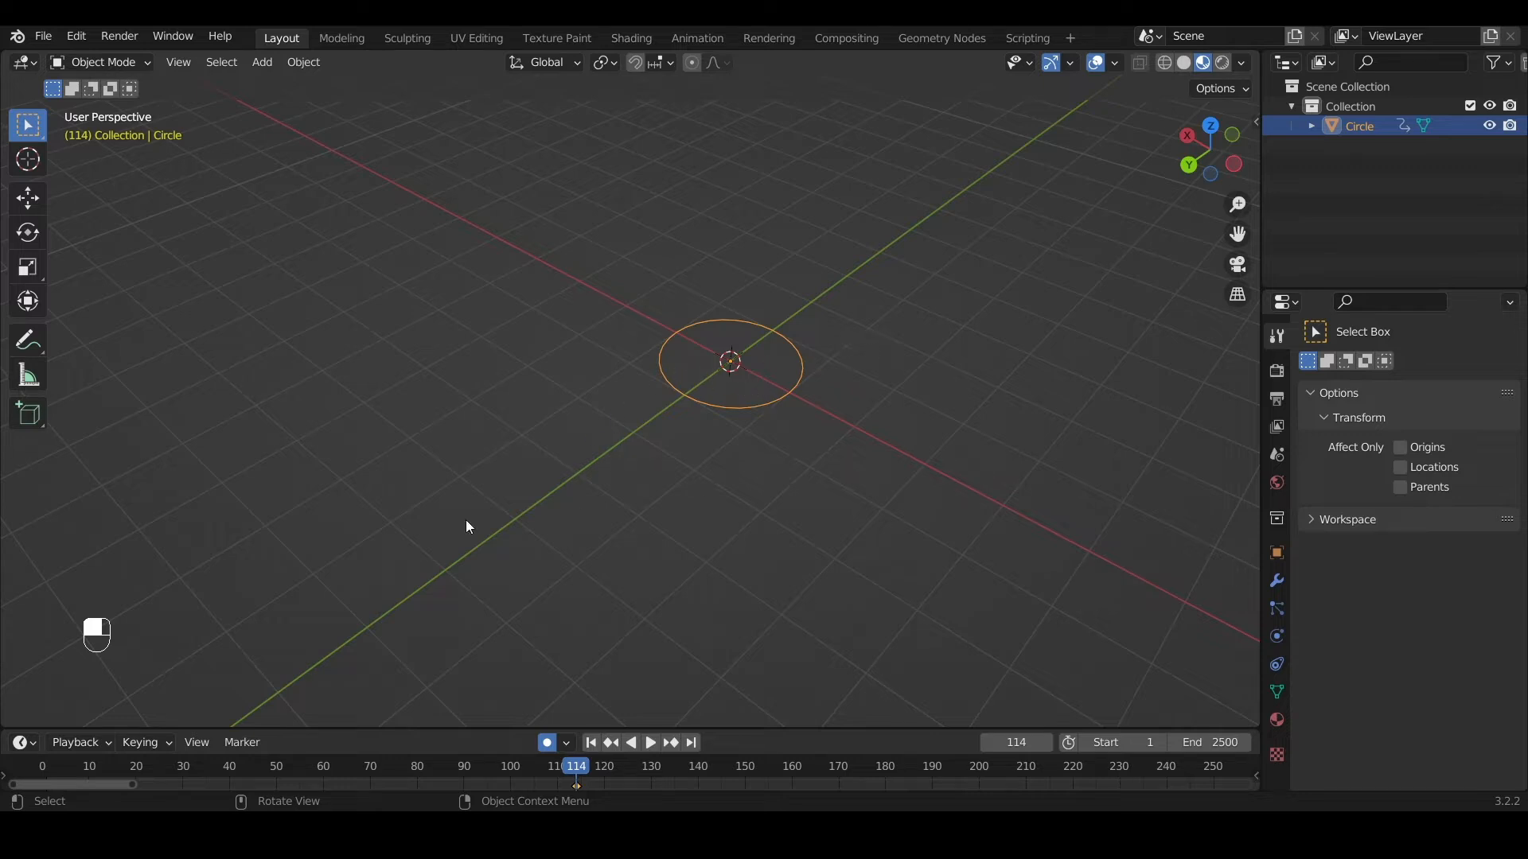
middle_drag(736, 466, 851, 440)
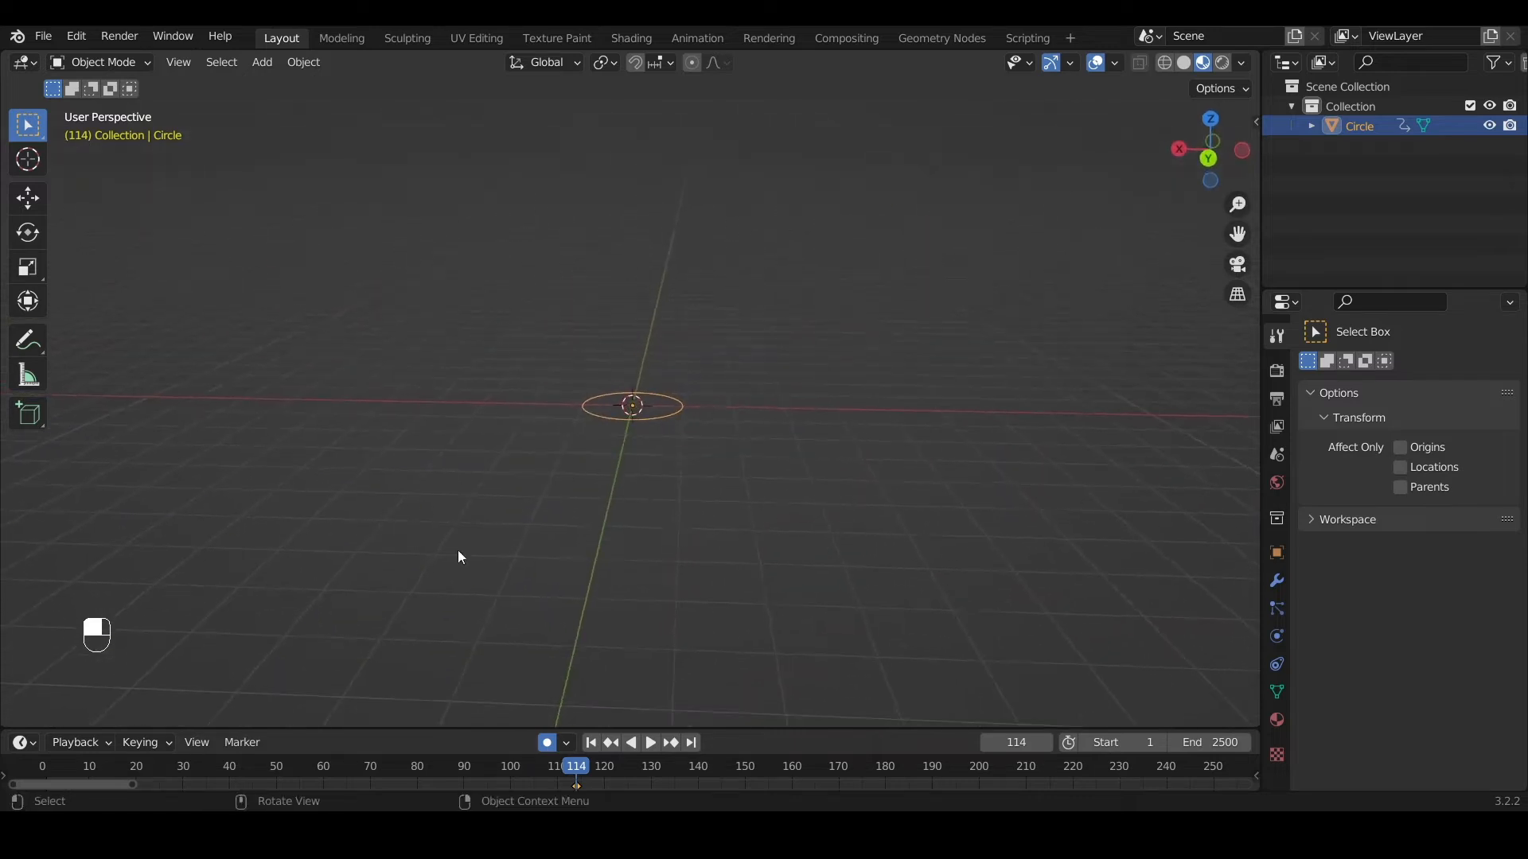
click(50, 36)
middle_drag(712, 437, 424, 471)
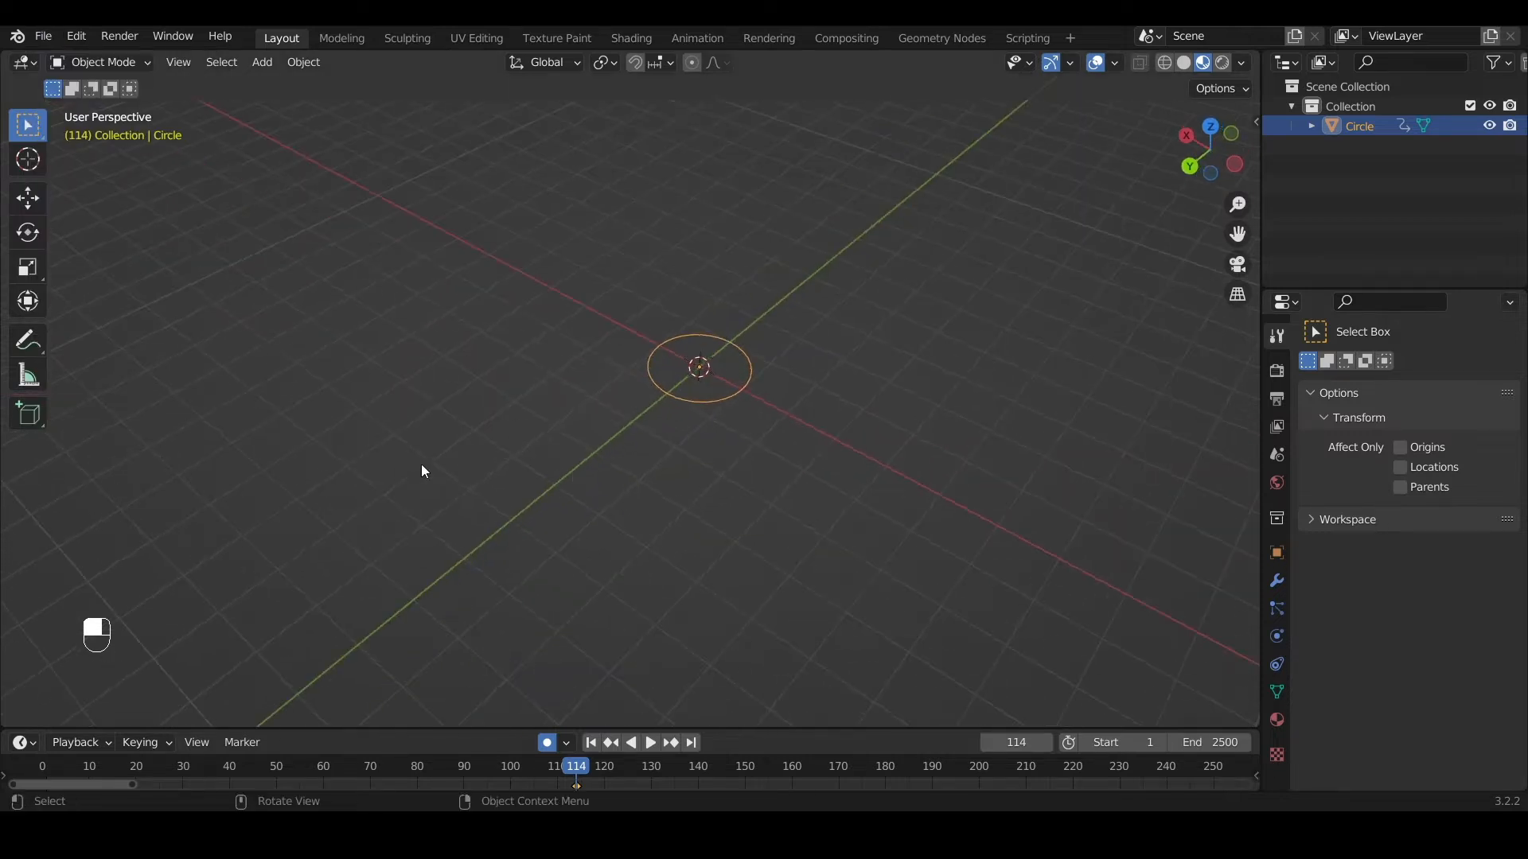
middle_drag(406, 310, 692, 239)
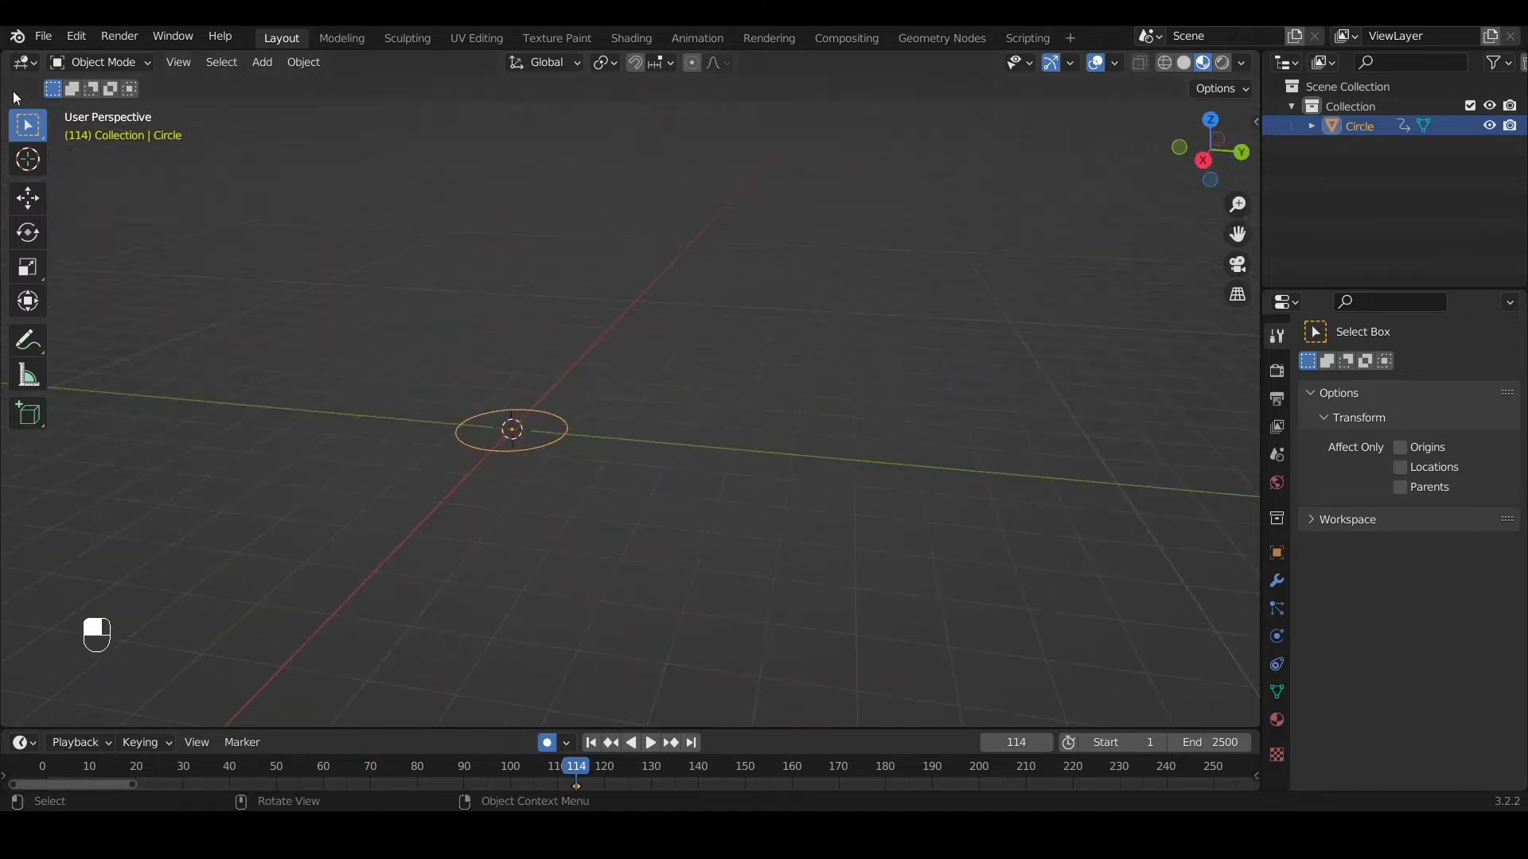
click(46, 40)
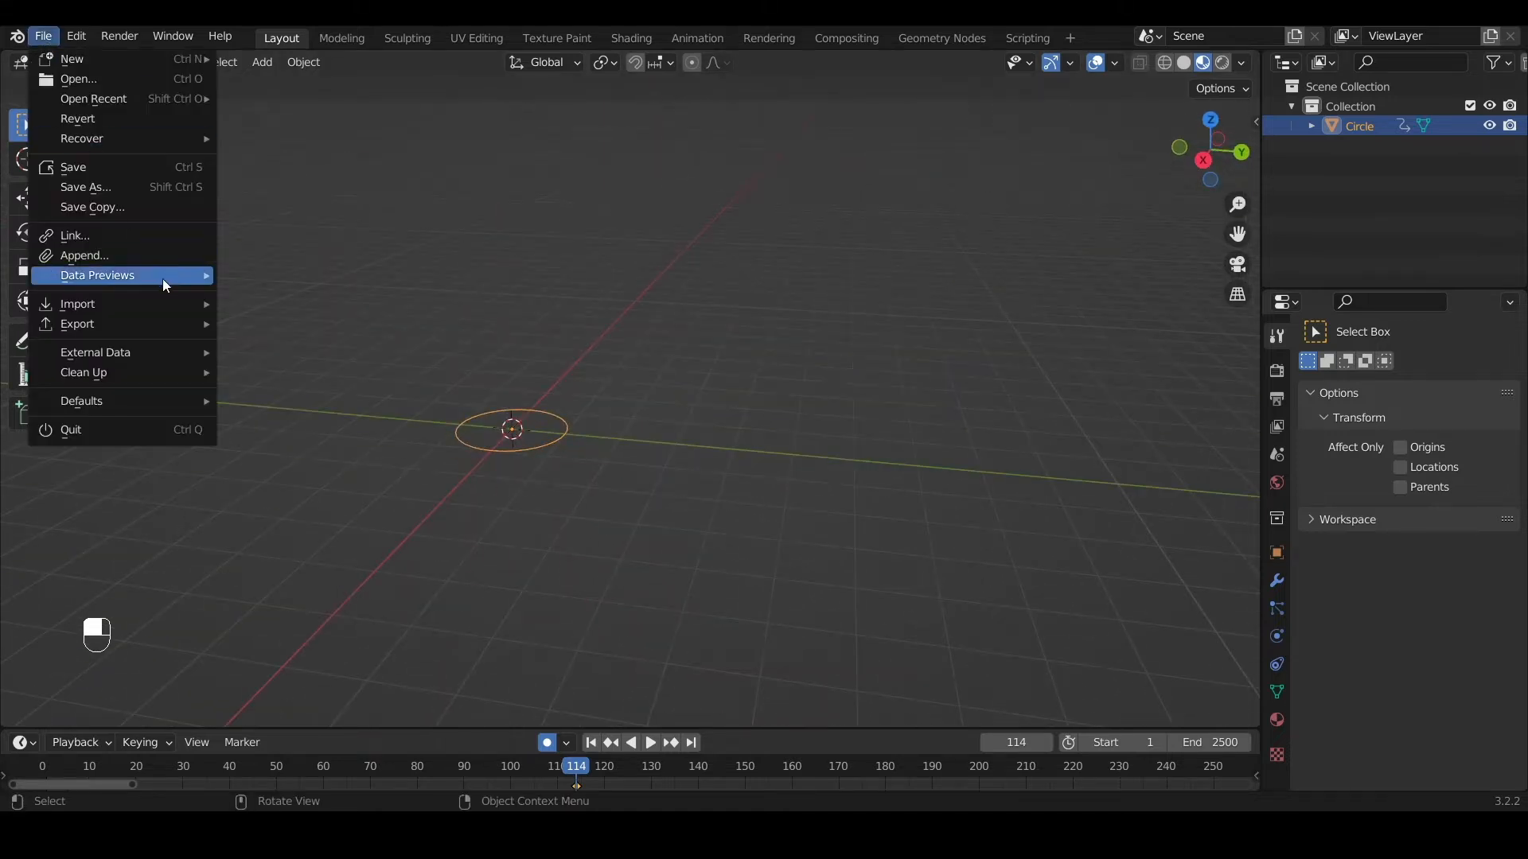
mouse_move(165, 301)
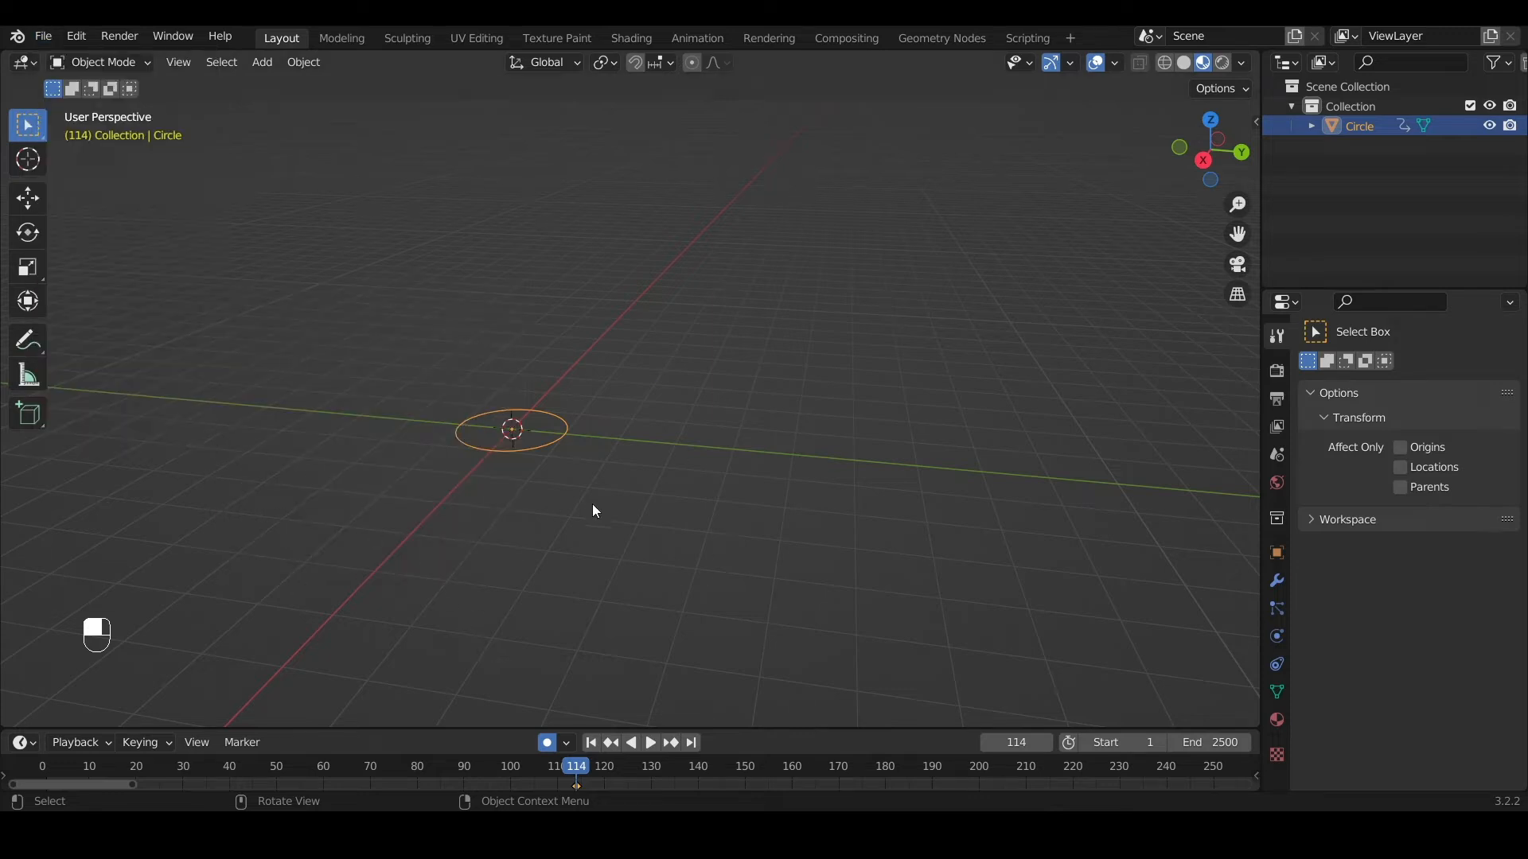
Start appending data and open Smg Gun Model.blend from the Models folder as the source file
click(56, 43)
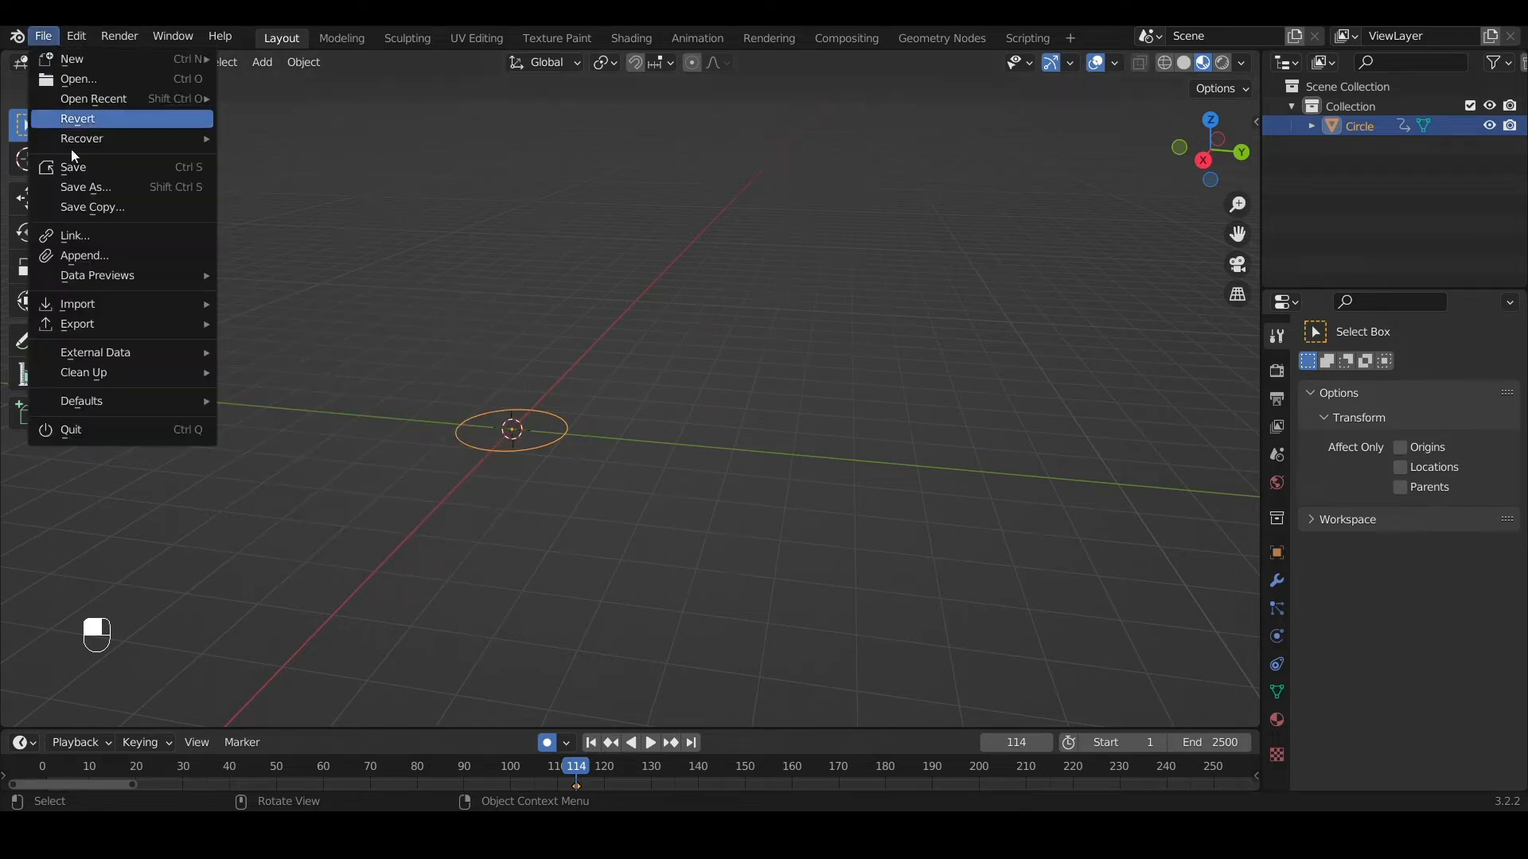
click(102, 260)
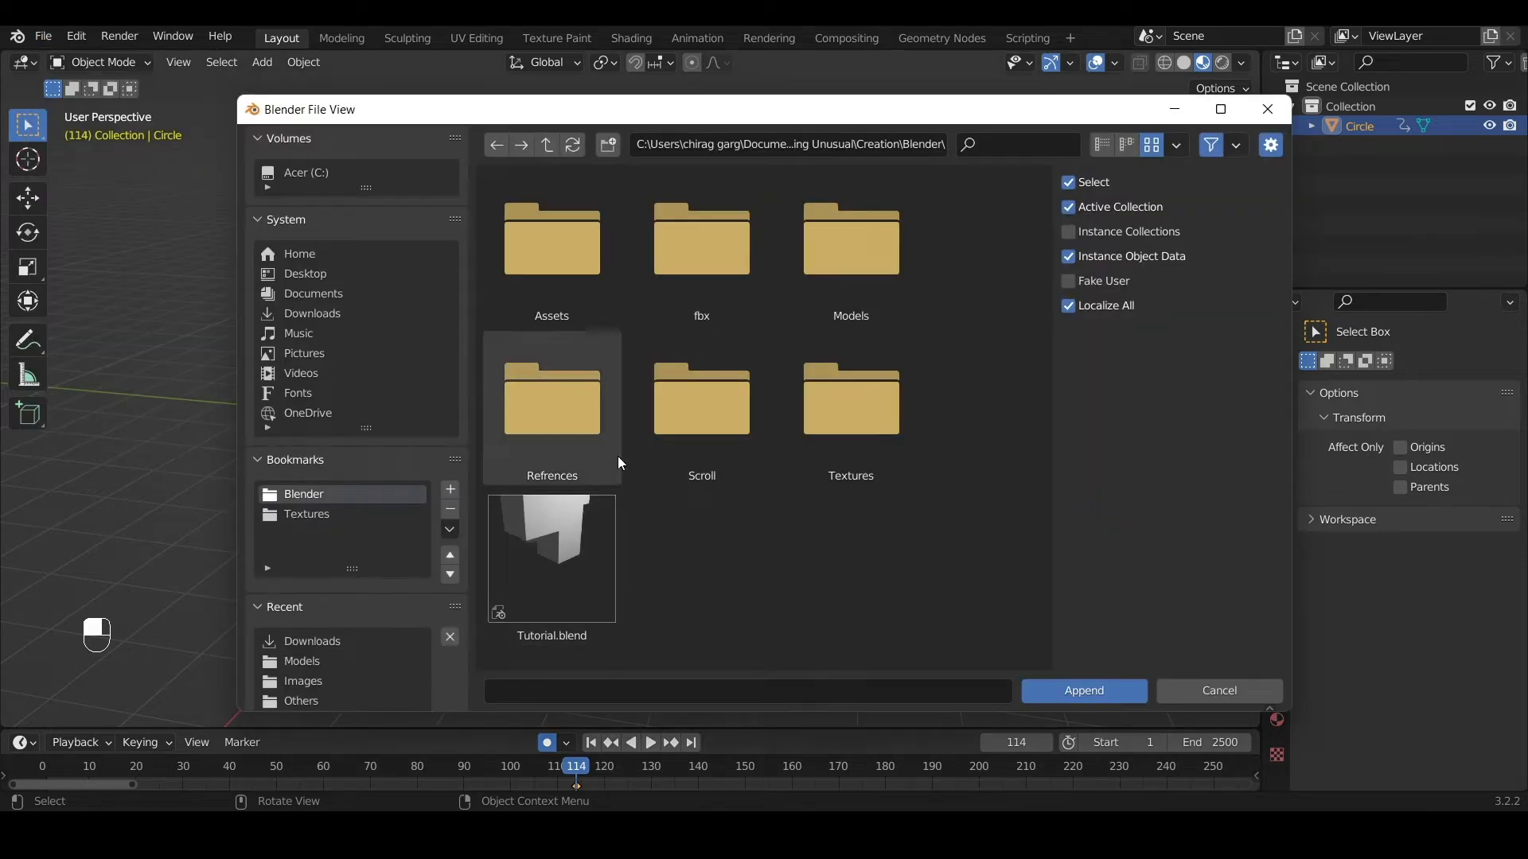
click(334, 662)
scroll(635, 361, down, 10)
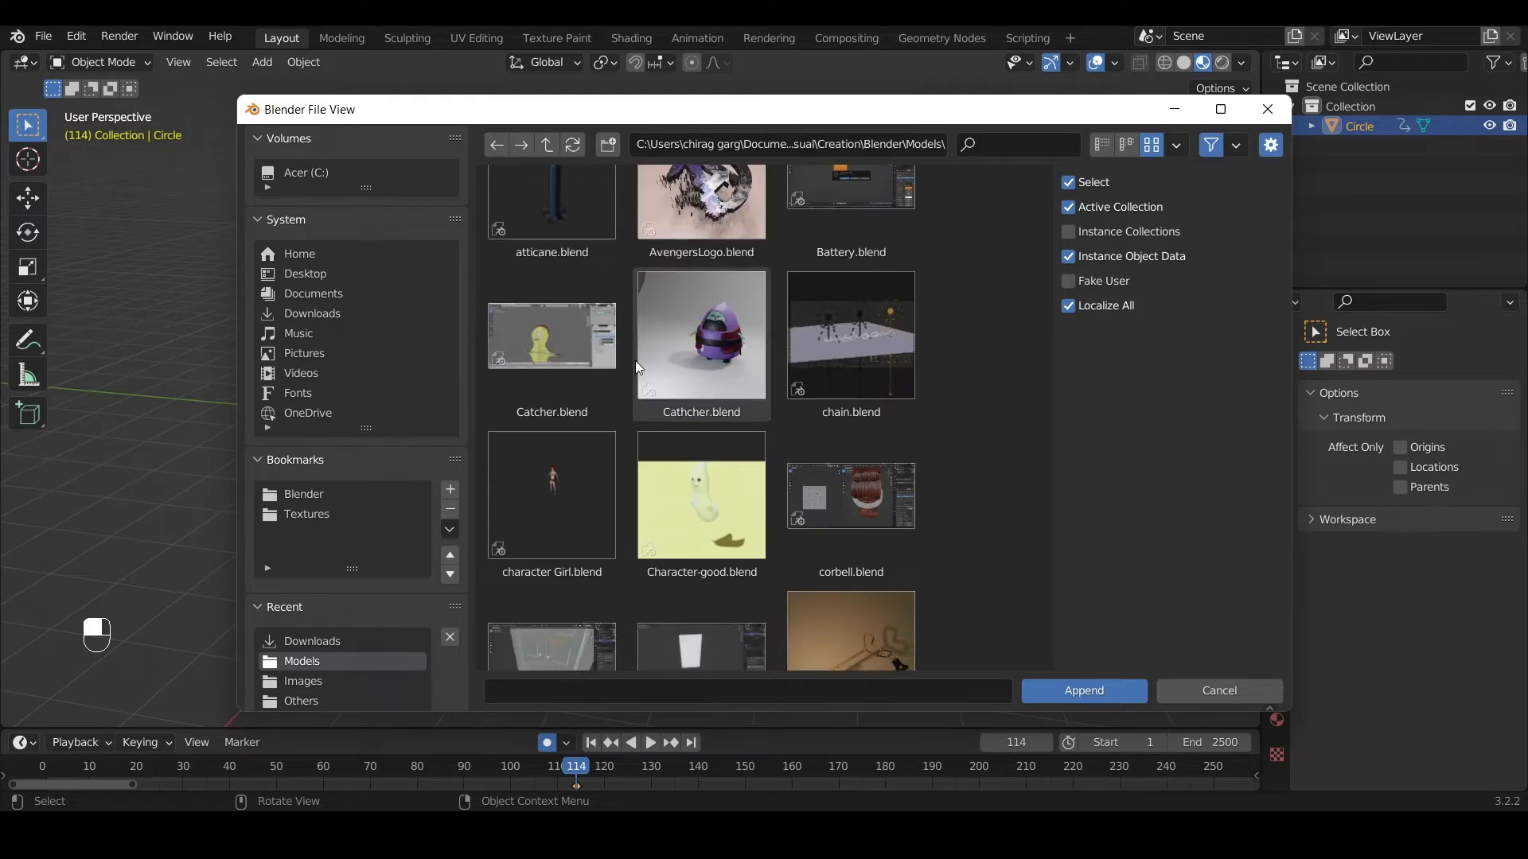
scroll(632, 366, down, 8)
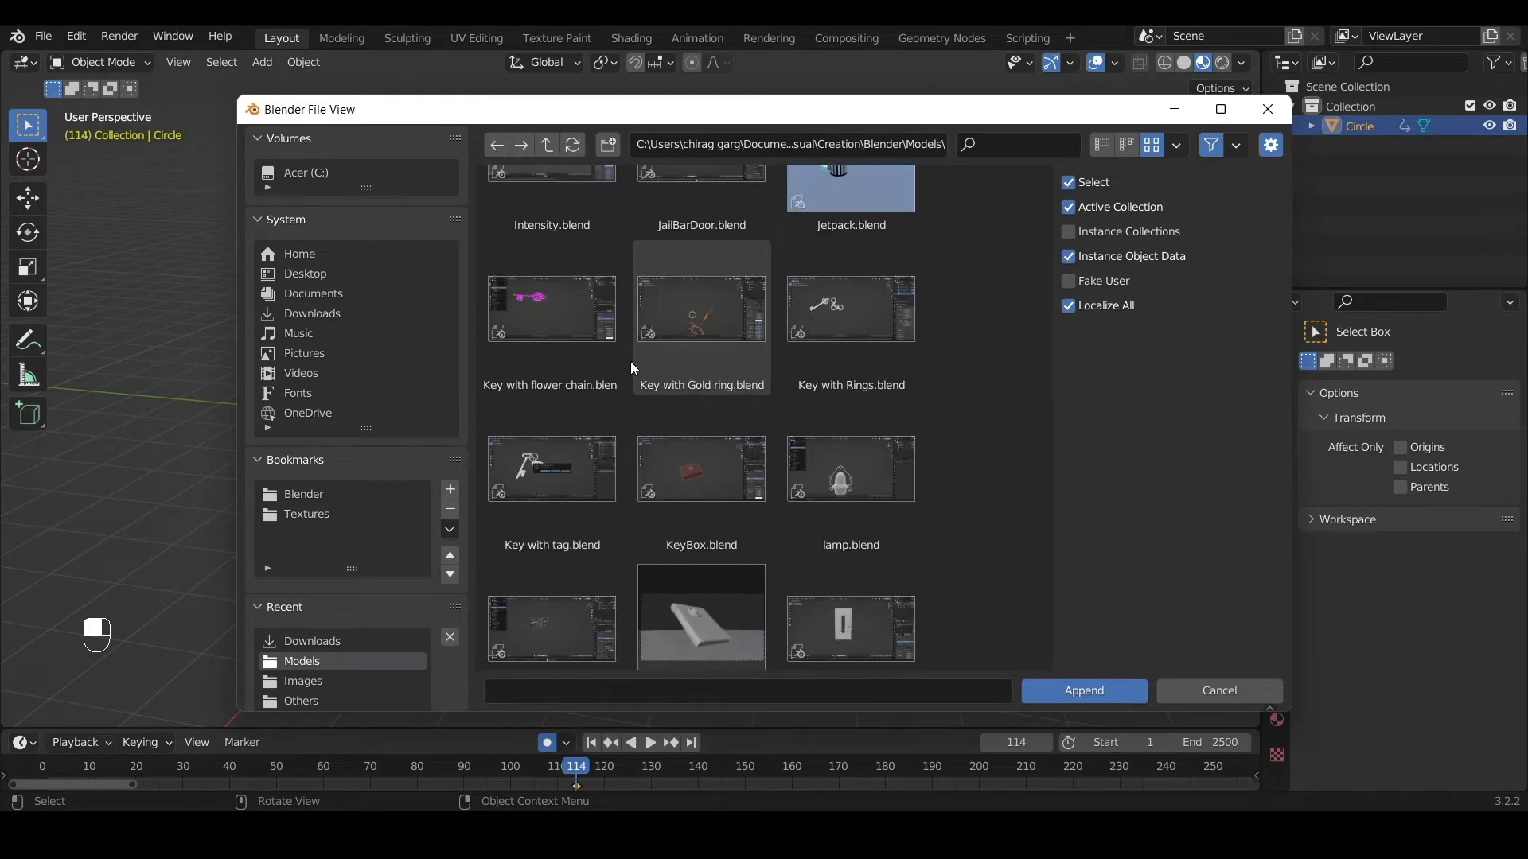
scroll(630, 362, down, 8)
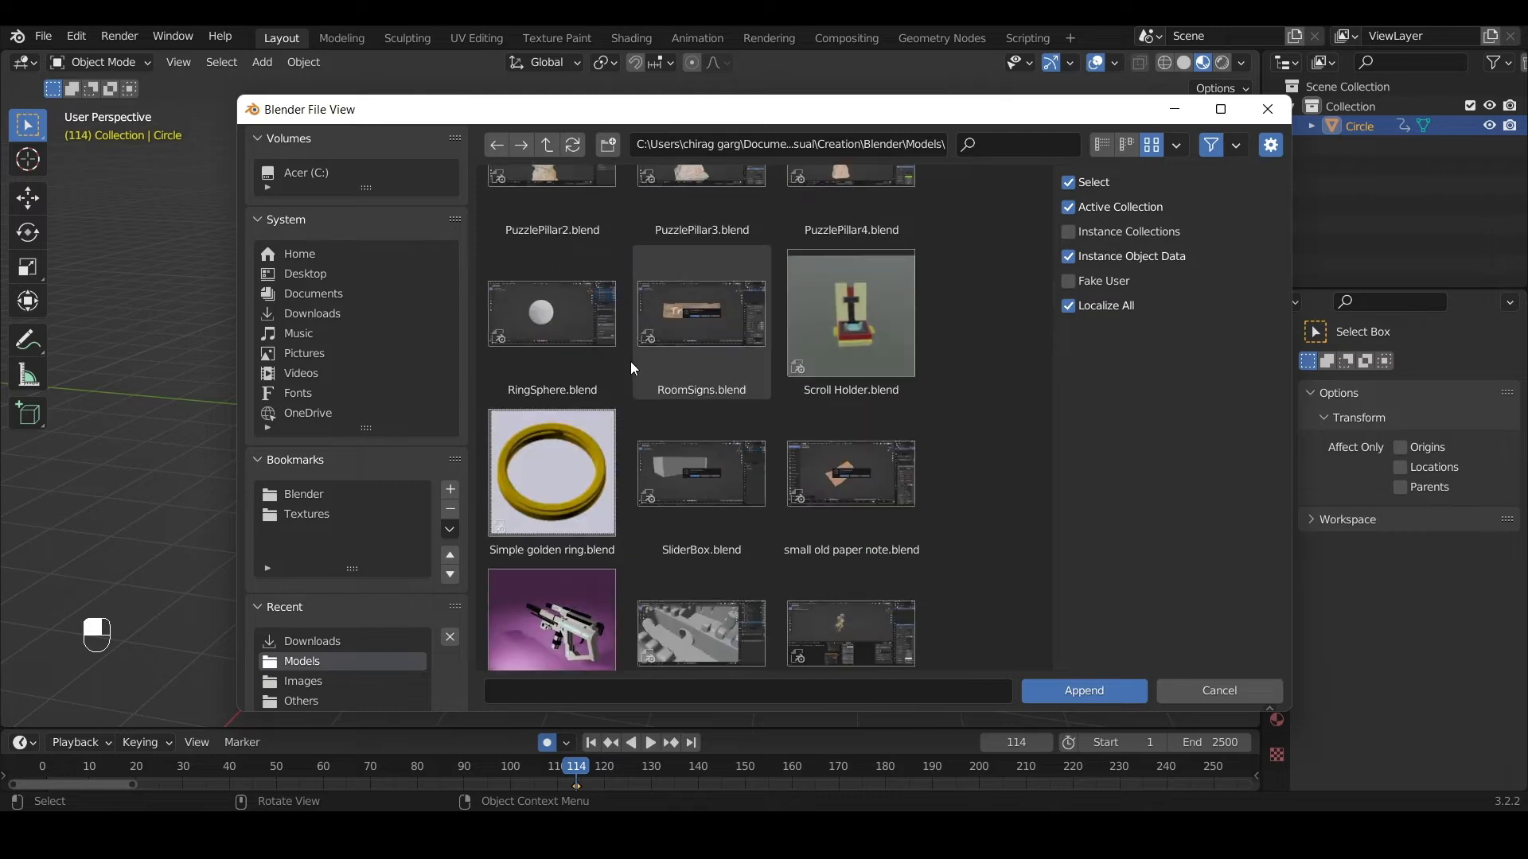
scroll(630, 361, up, 2)
click(579, 310)
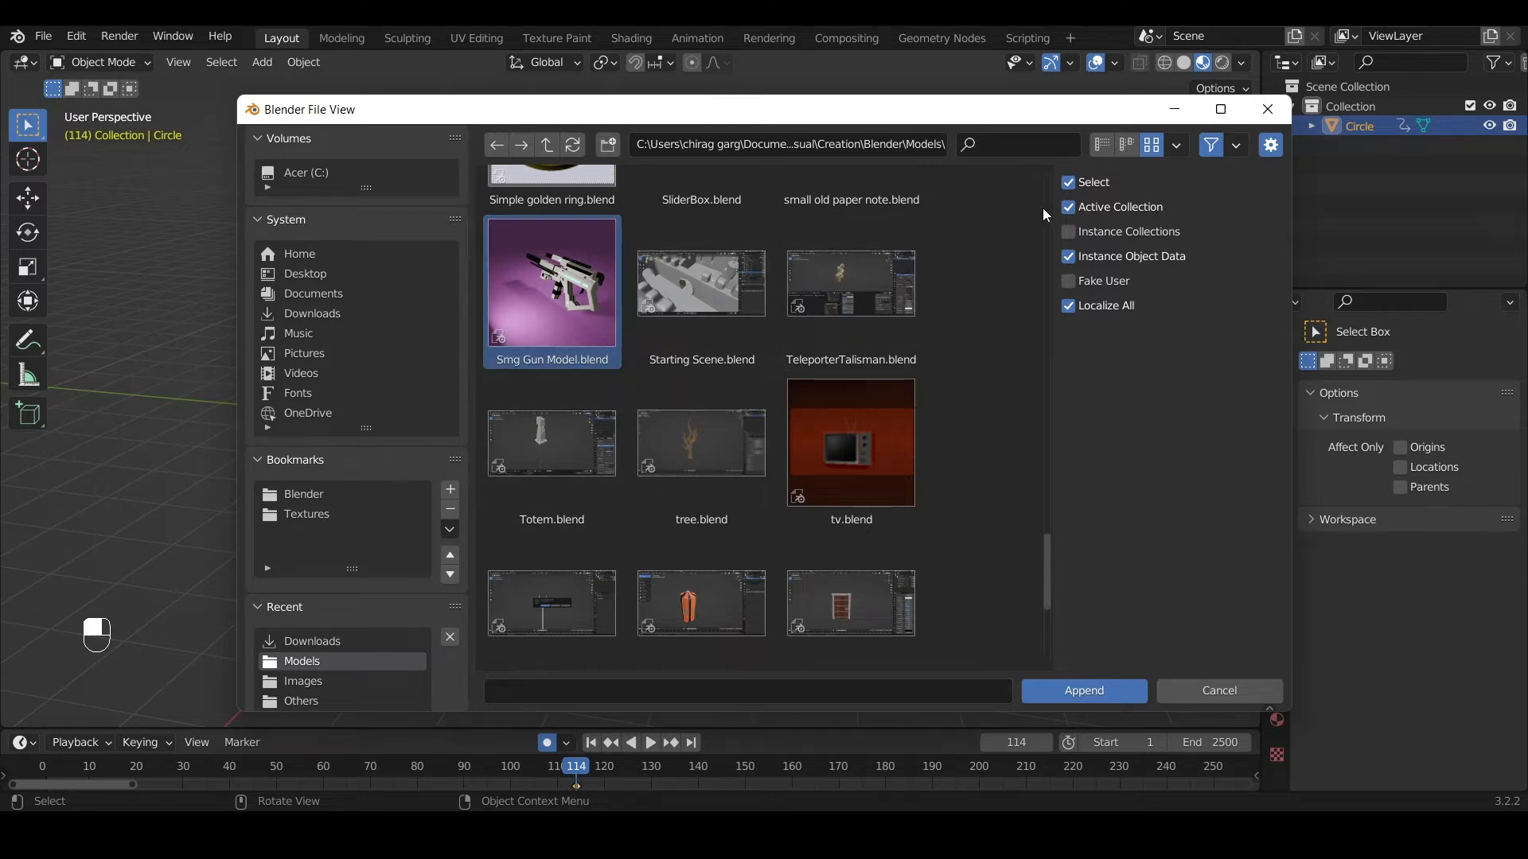
click(1058, 694)
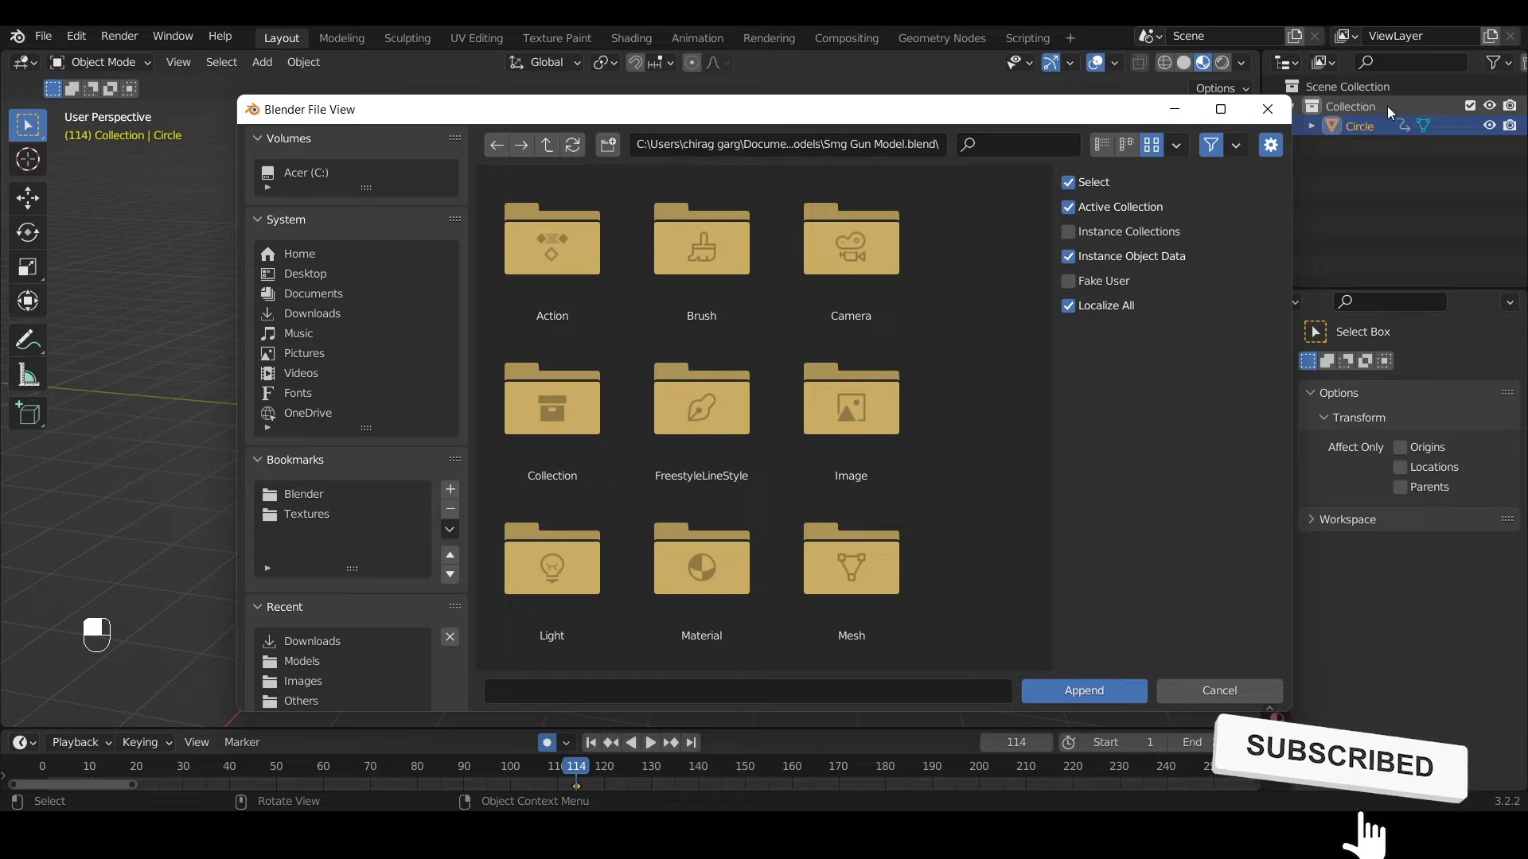
Turn off the Active Collection option for the append and look through the source file's data categories
click(1068, 210)
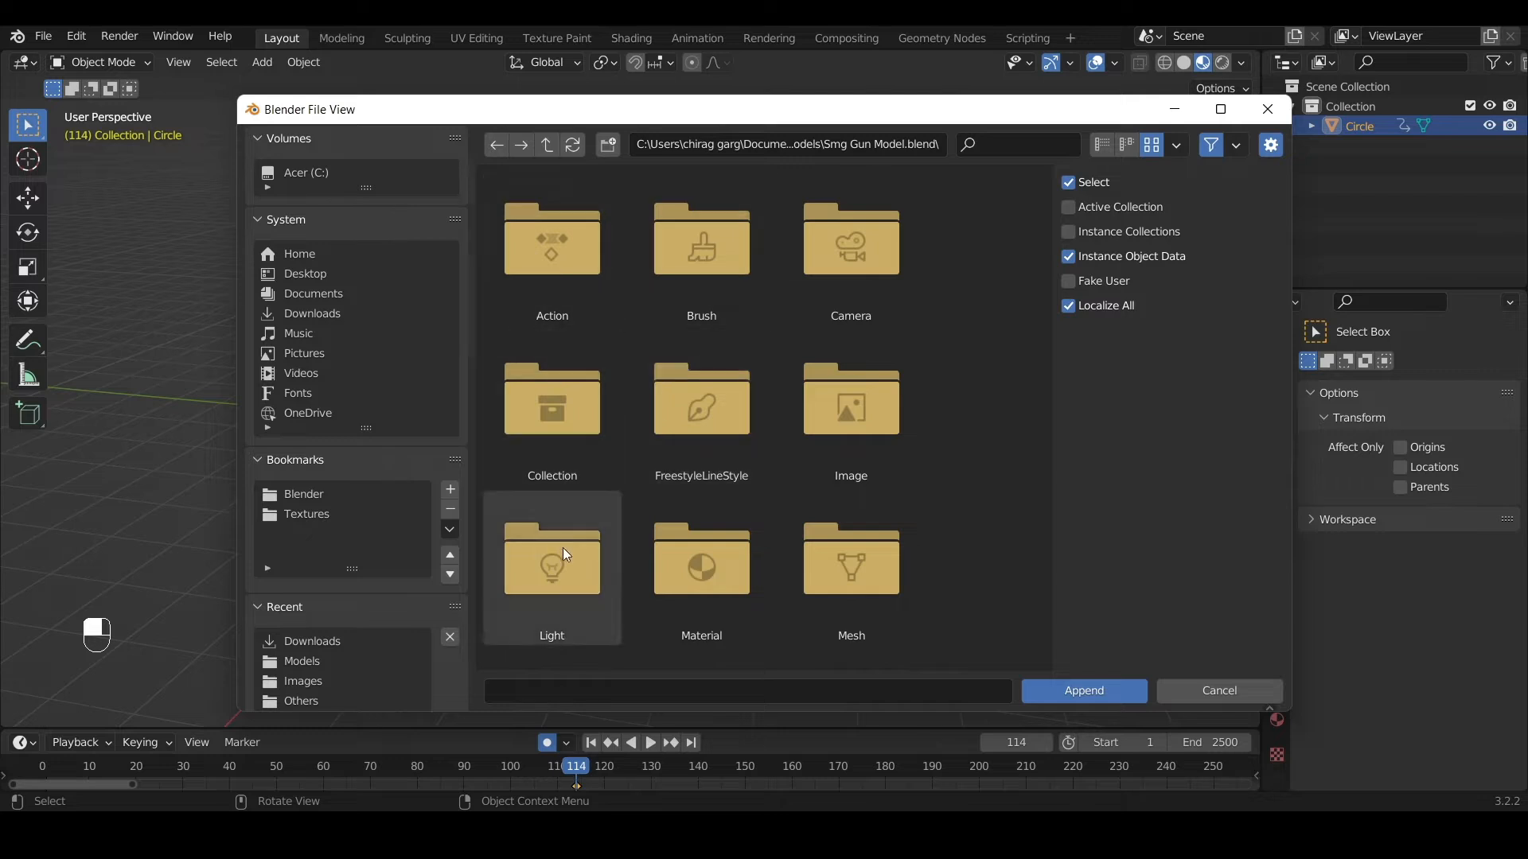
scroll(714, 529, down, 5)
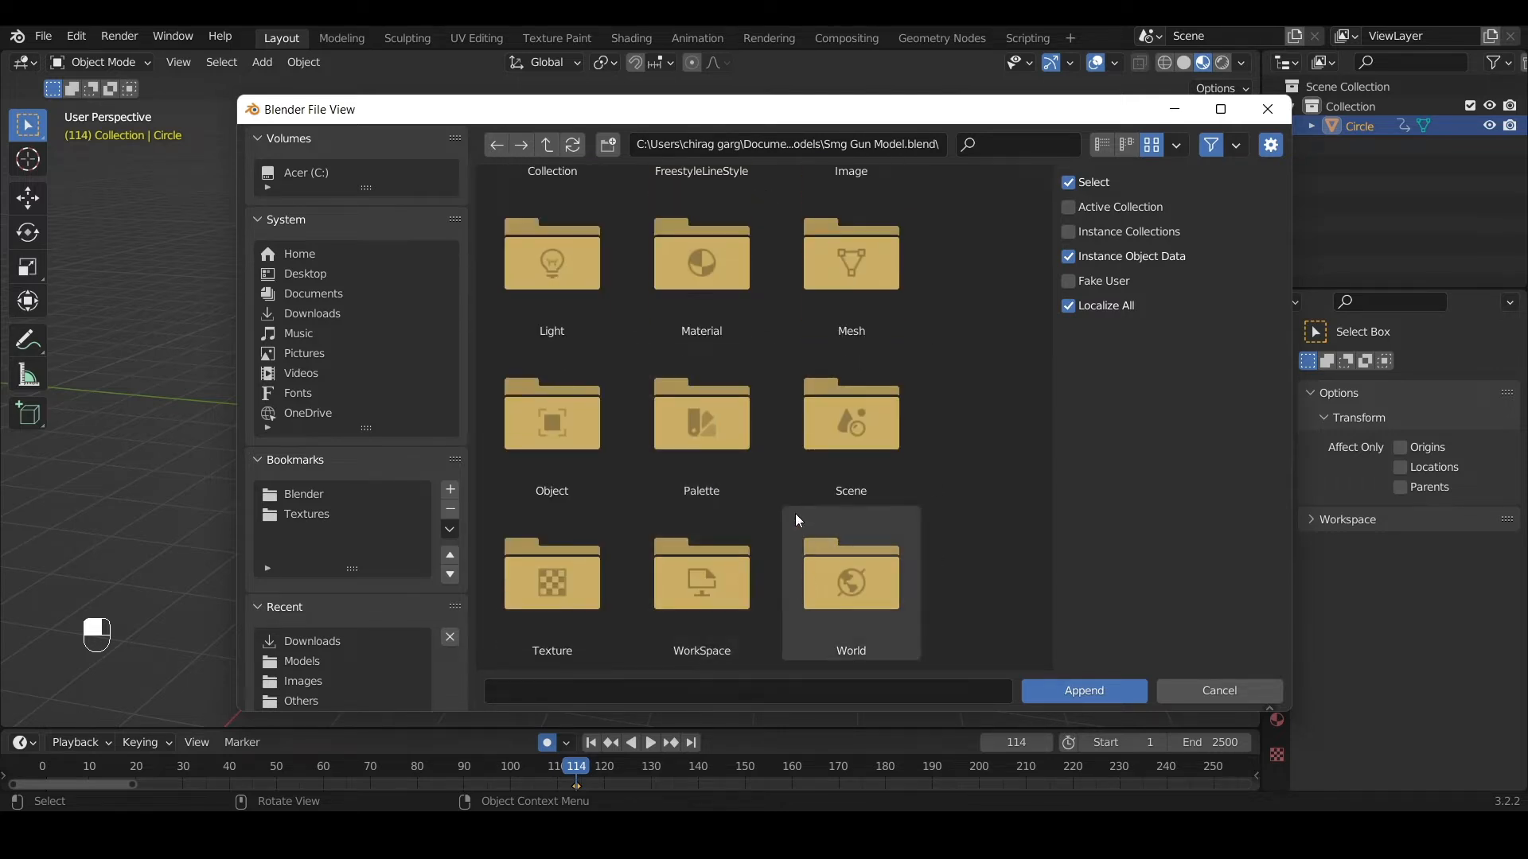
scroll(695, 358, up, 5)
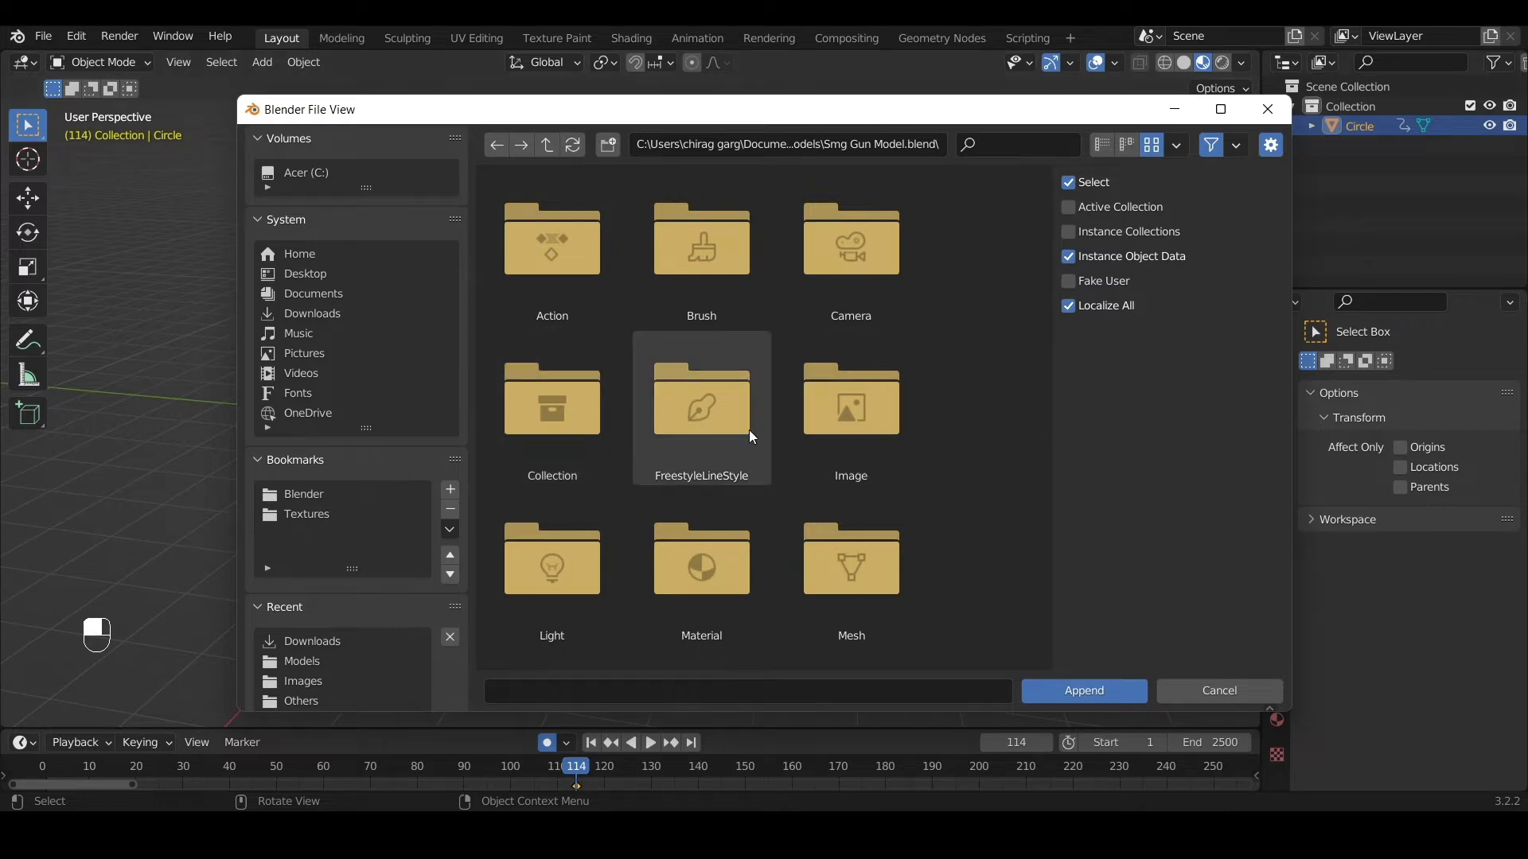
scroll(701, 398, down, 2)
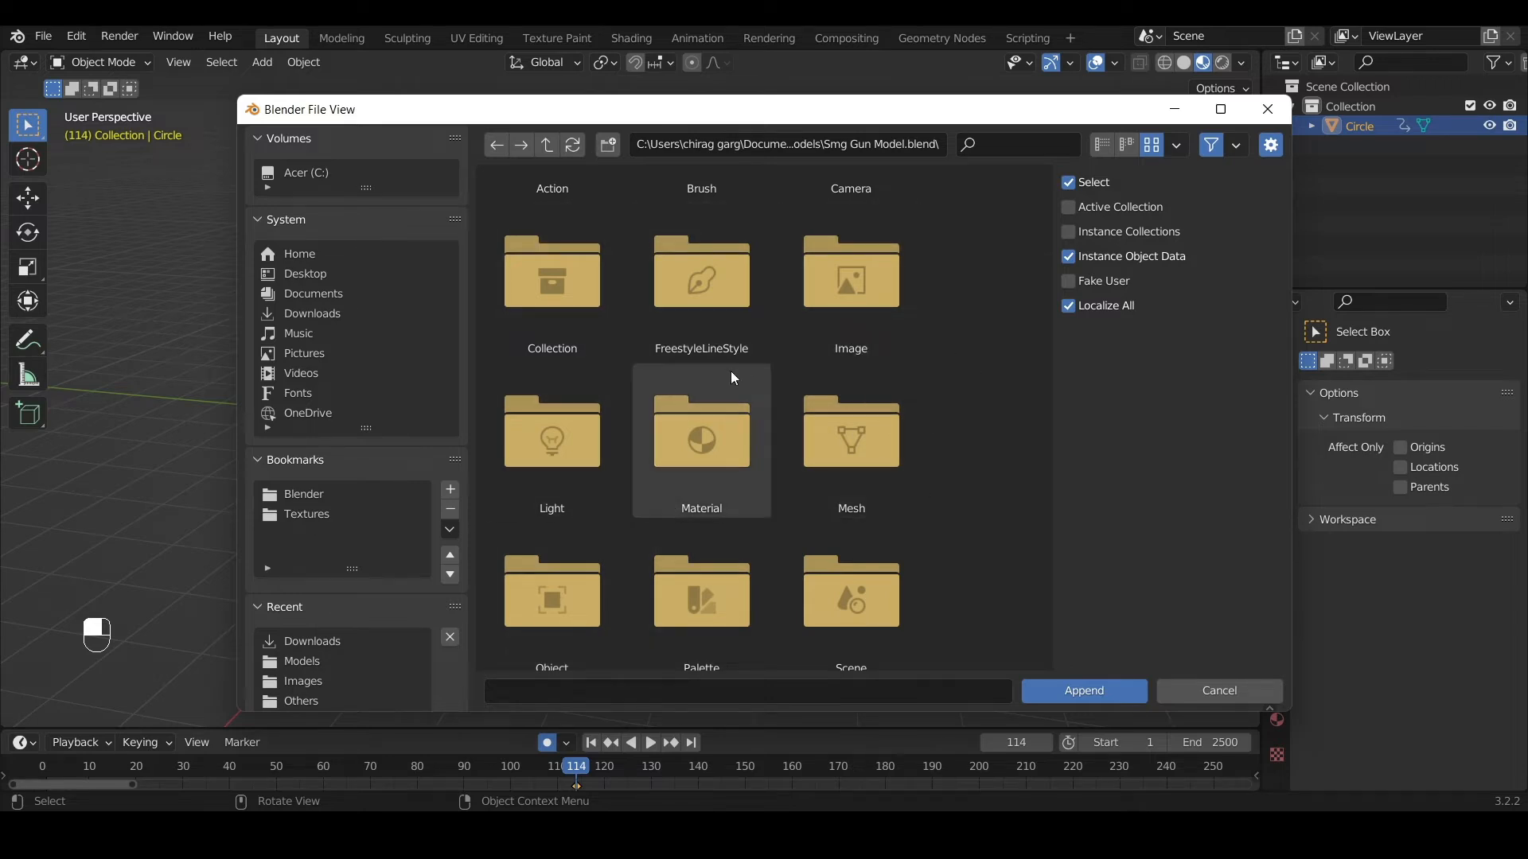
scroll(730, 371, down, 2)
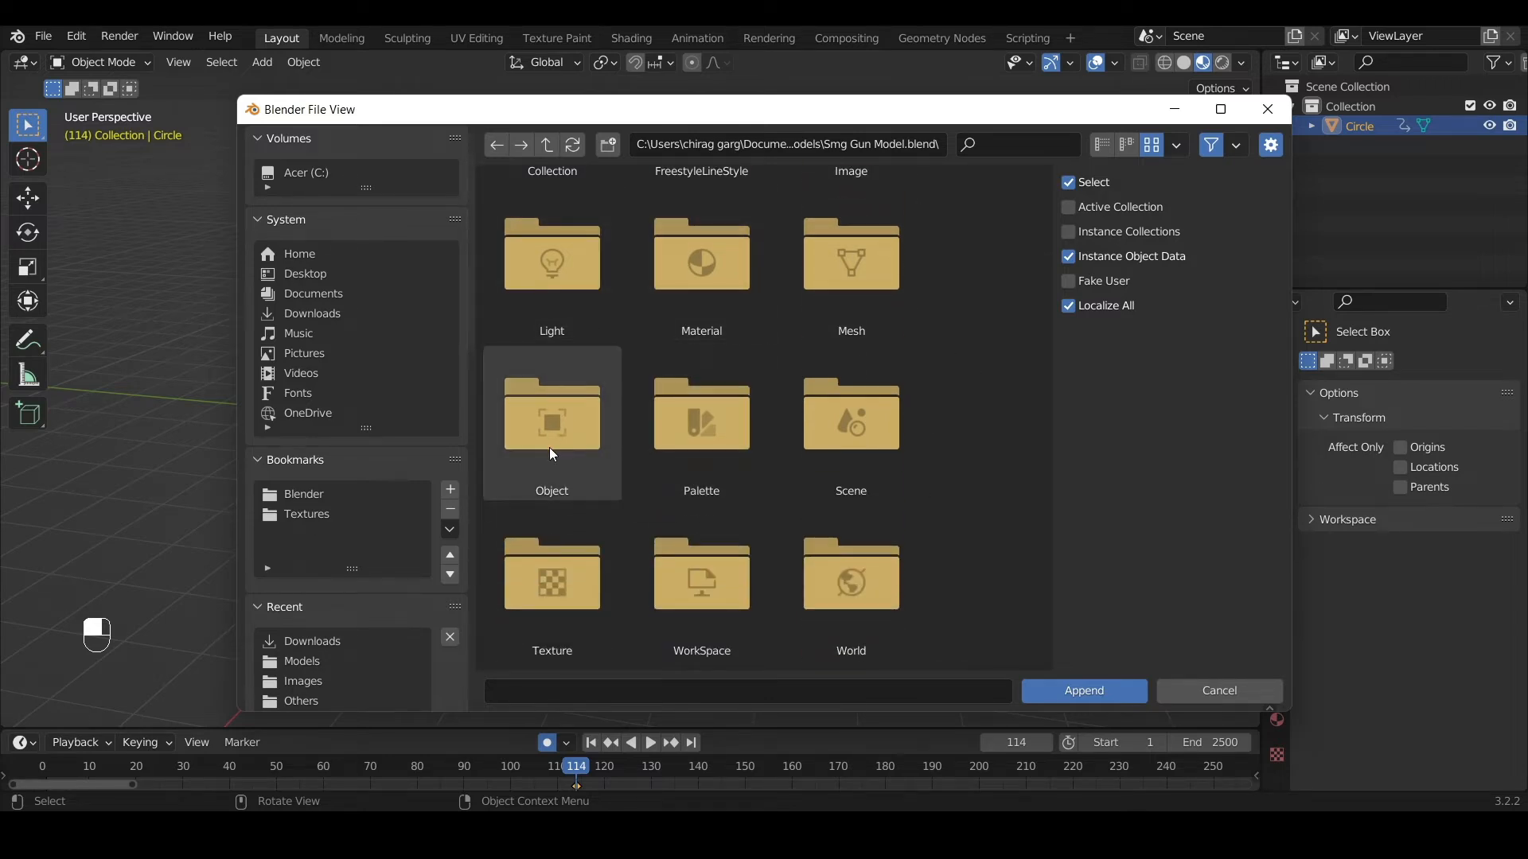
Append all the objects from the Object category of Smg Gun Model.blend
double_click(573, 443)
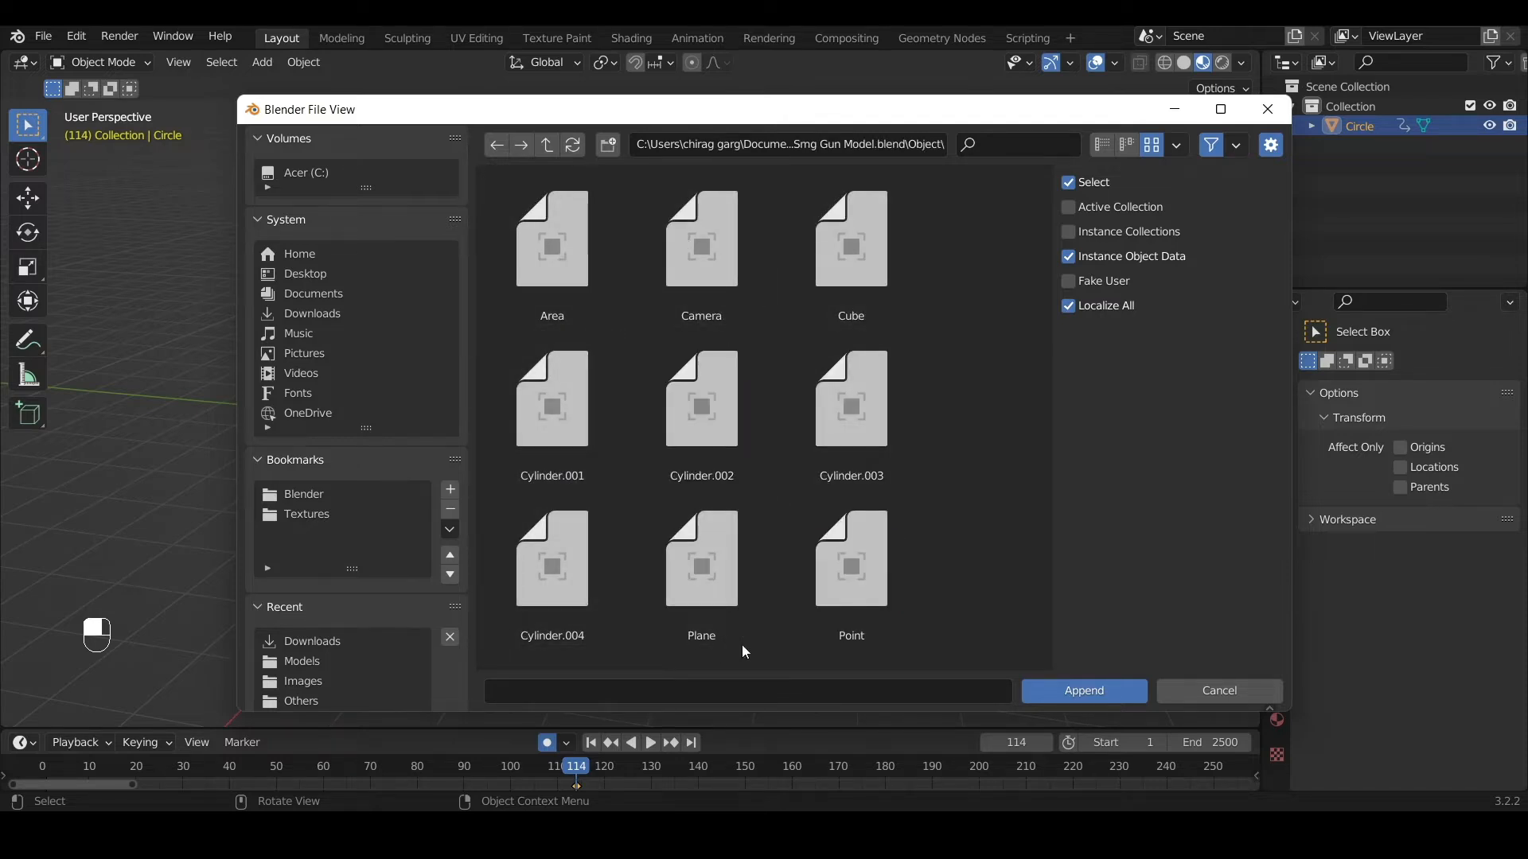
key(a)
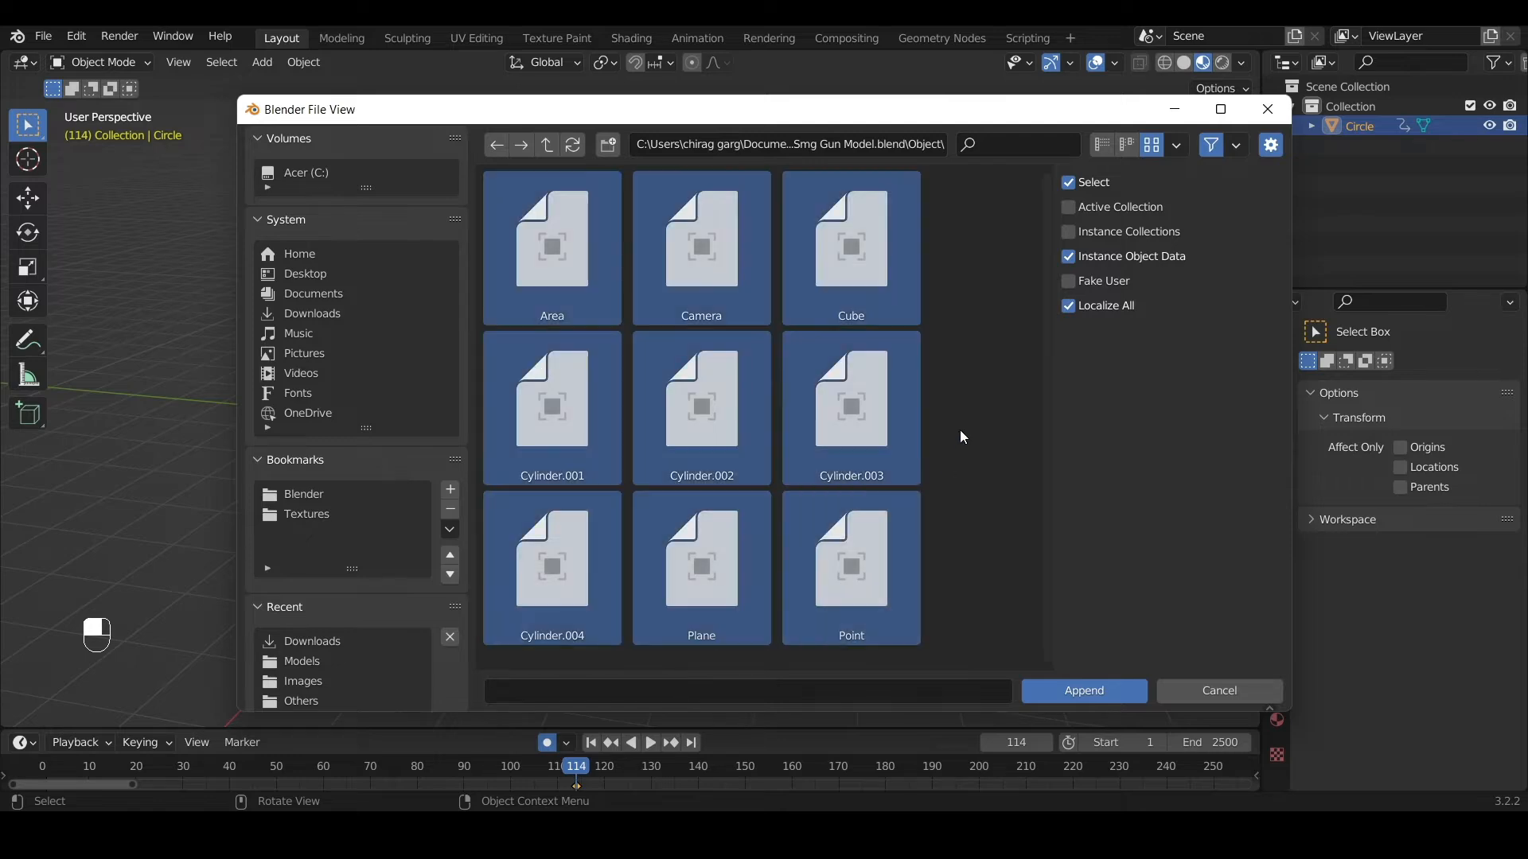
click(1134, 684)
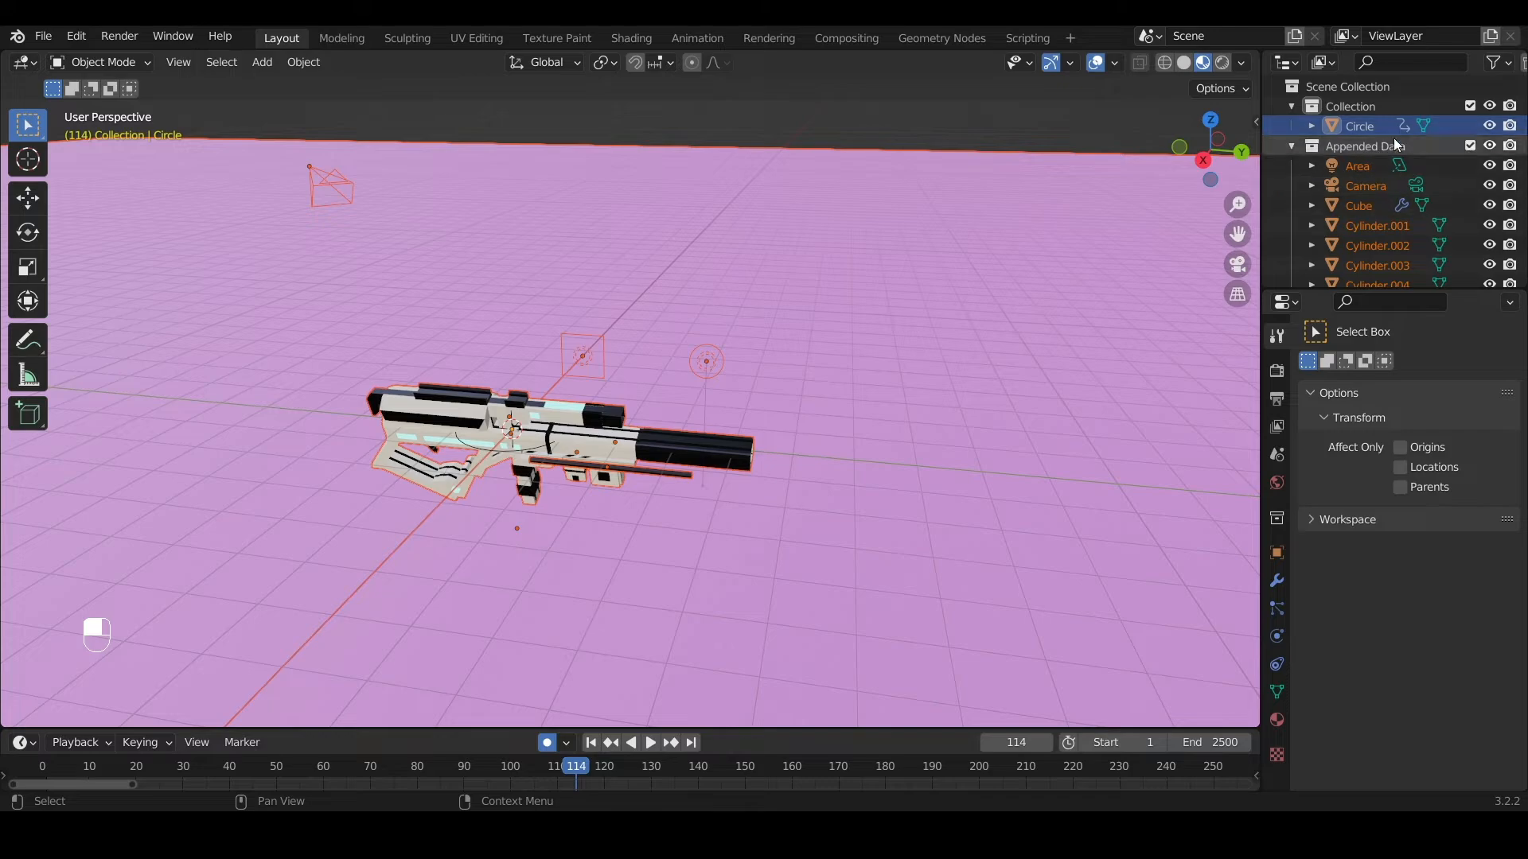
Delete the Camera, Area light, Plane and Point light from the Appended Data collection
middle_drag(867, 369, 408, 414)
click(954, 261)
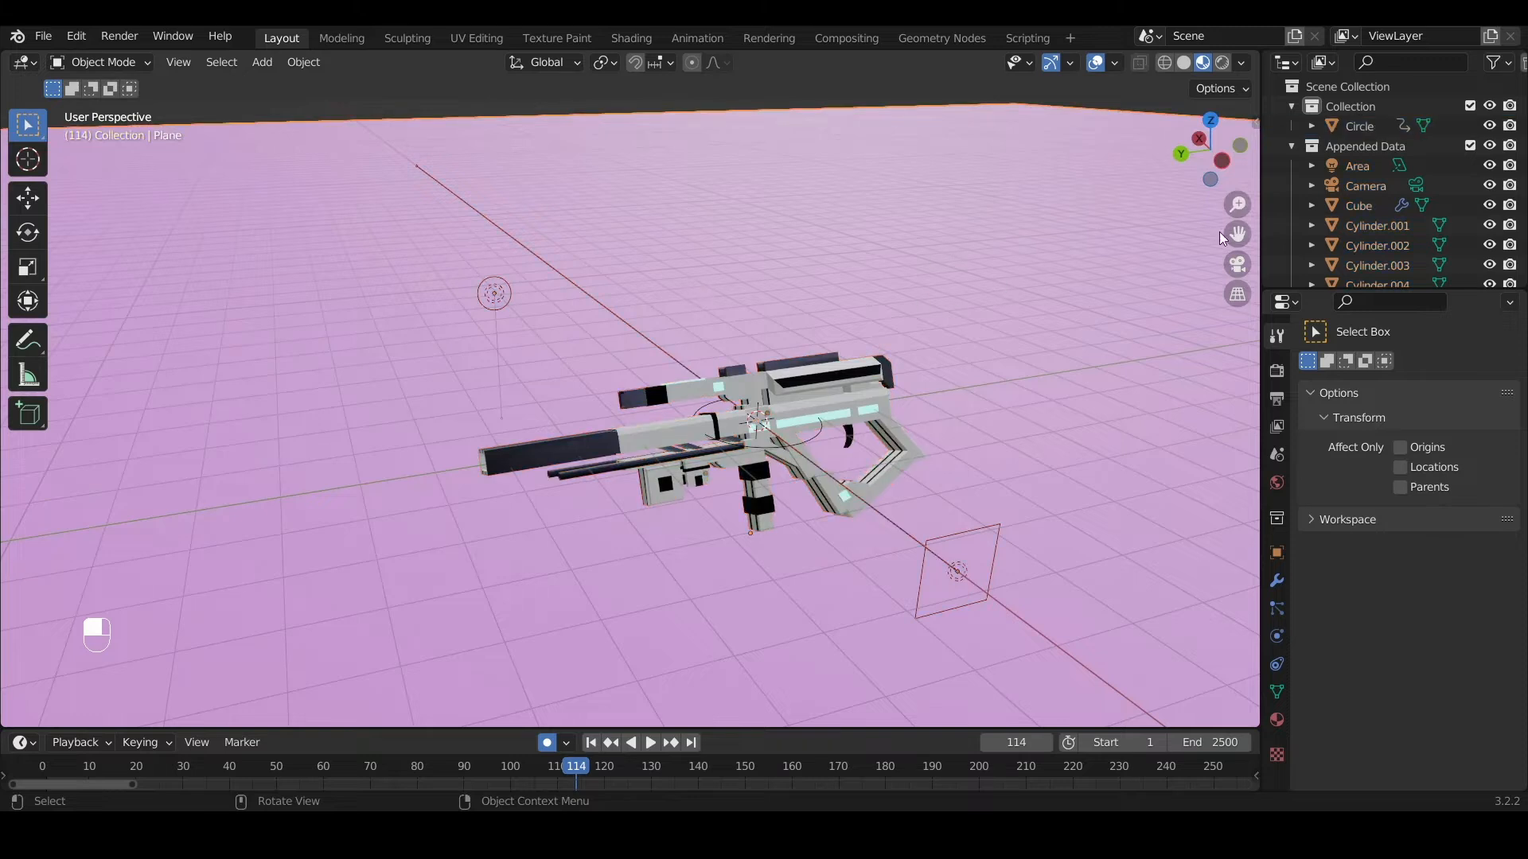
click(1361, 185)
key(x)
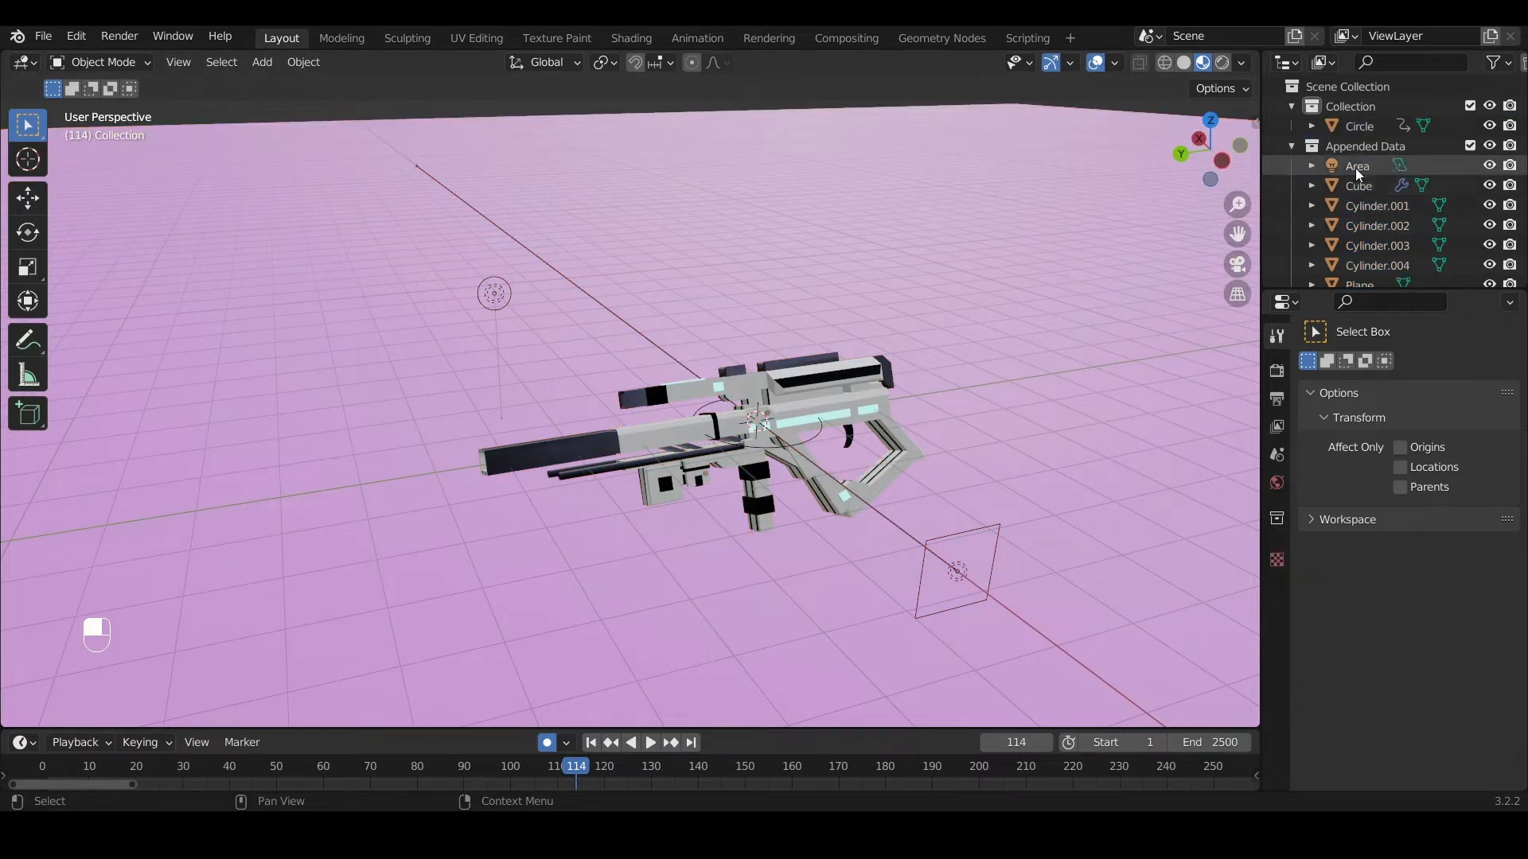
click(1359, 173)
key(x)
click(1361, 167)
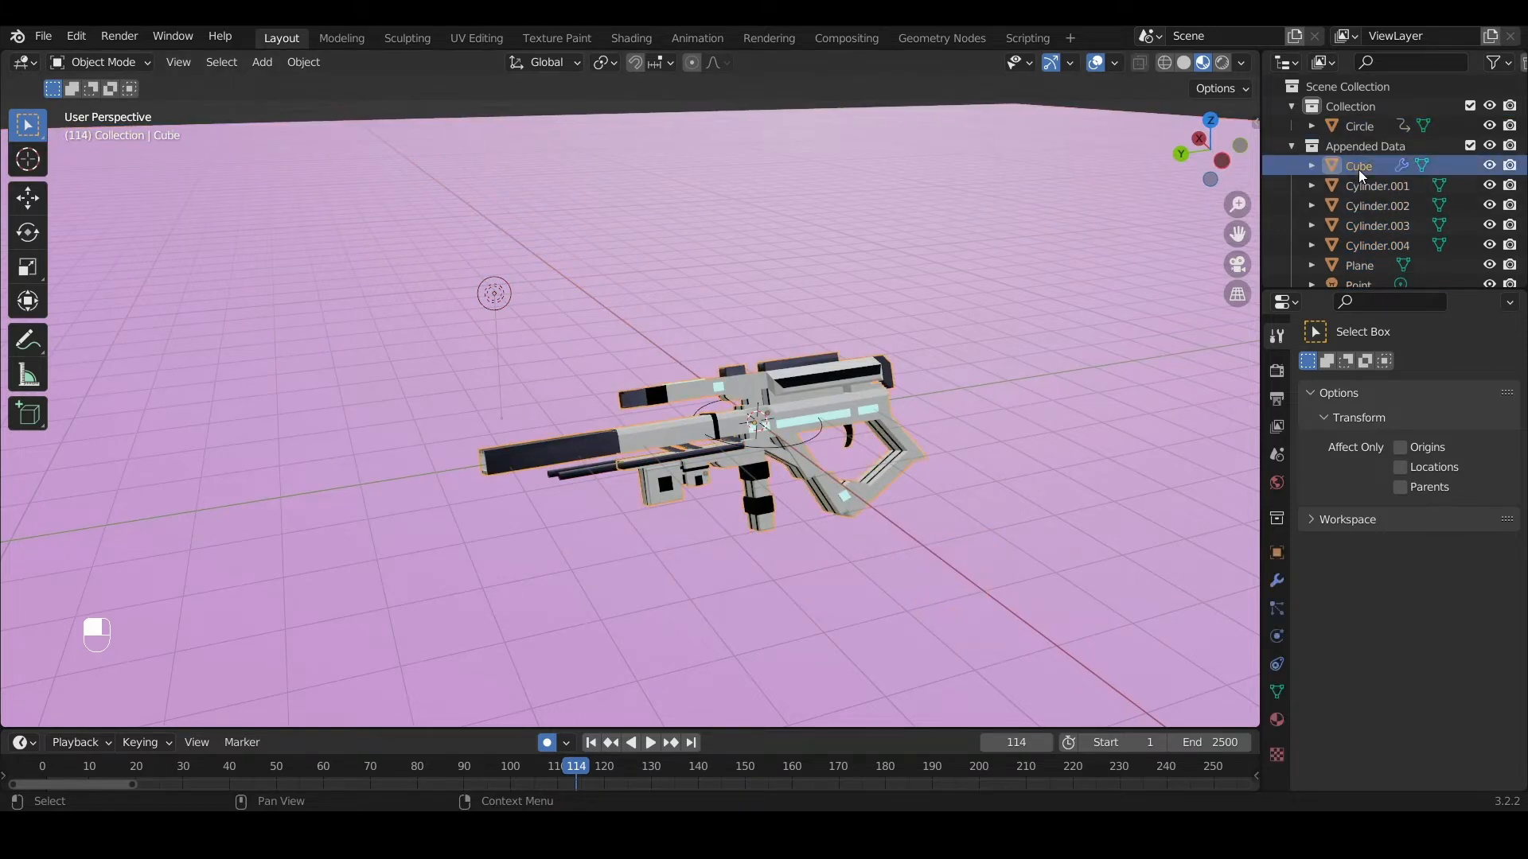
click(1365, 185)
click(1368, 265)
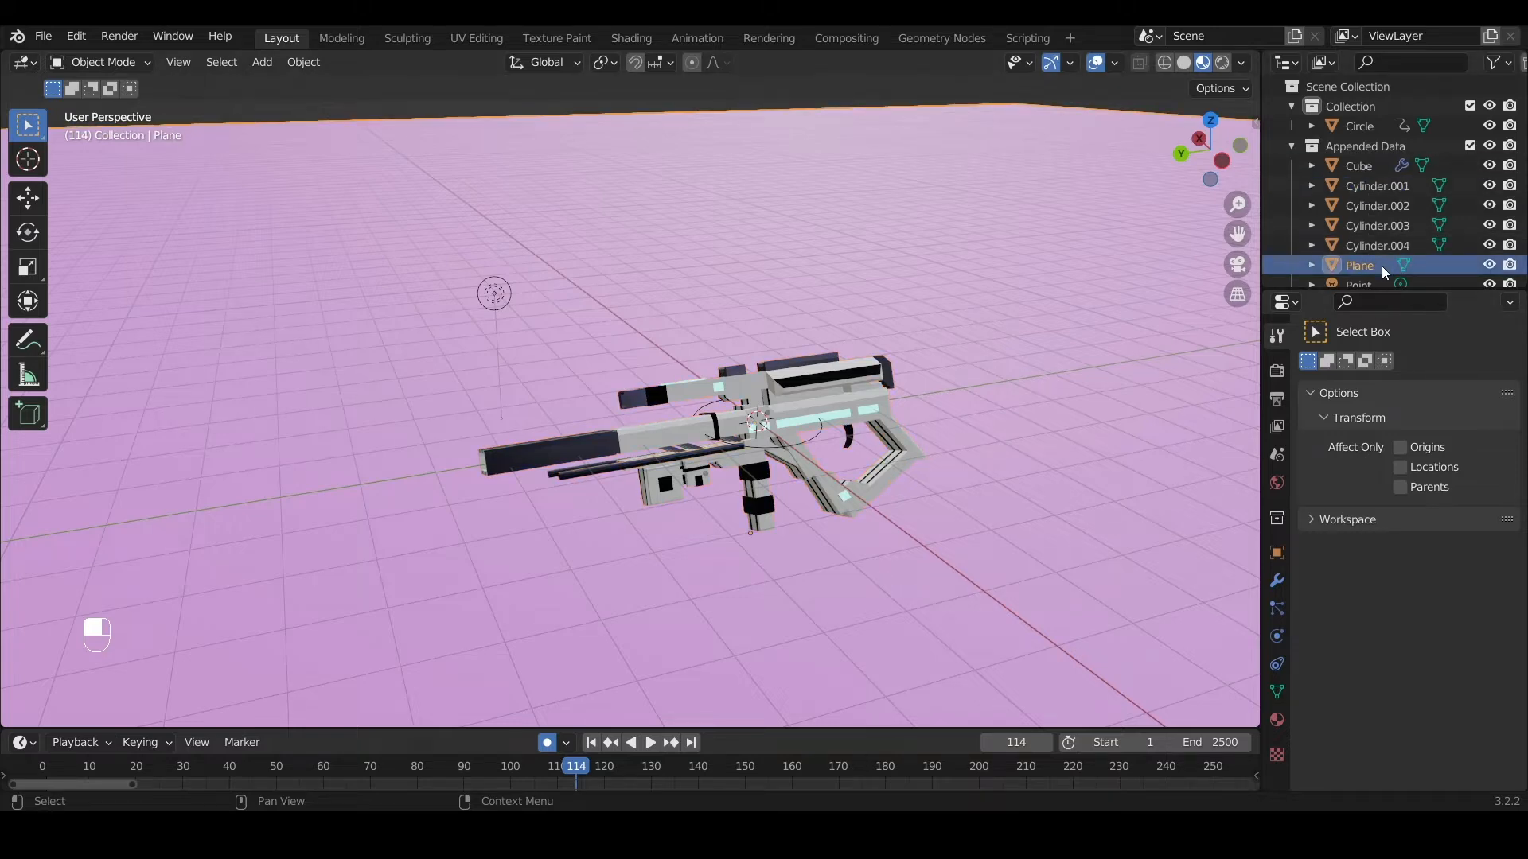
key(Delete)
Try moving the Cylinder.002 rod separately from the rest of the gun
click(1377, 246)
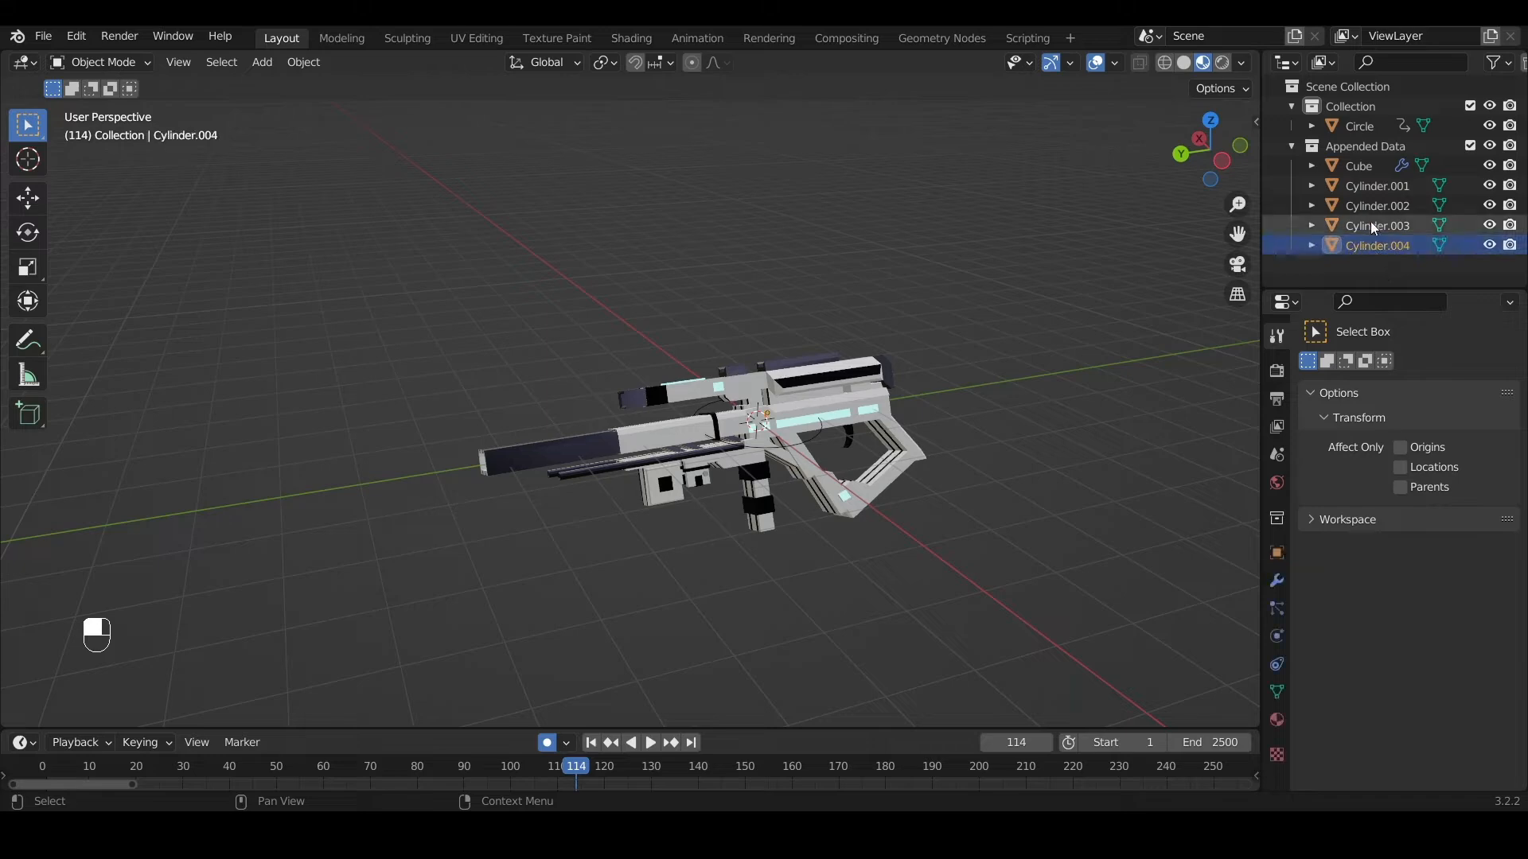
shift+click(1361, 169)
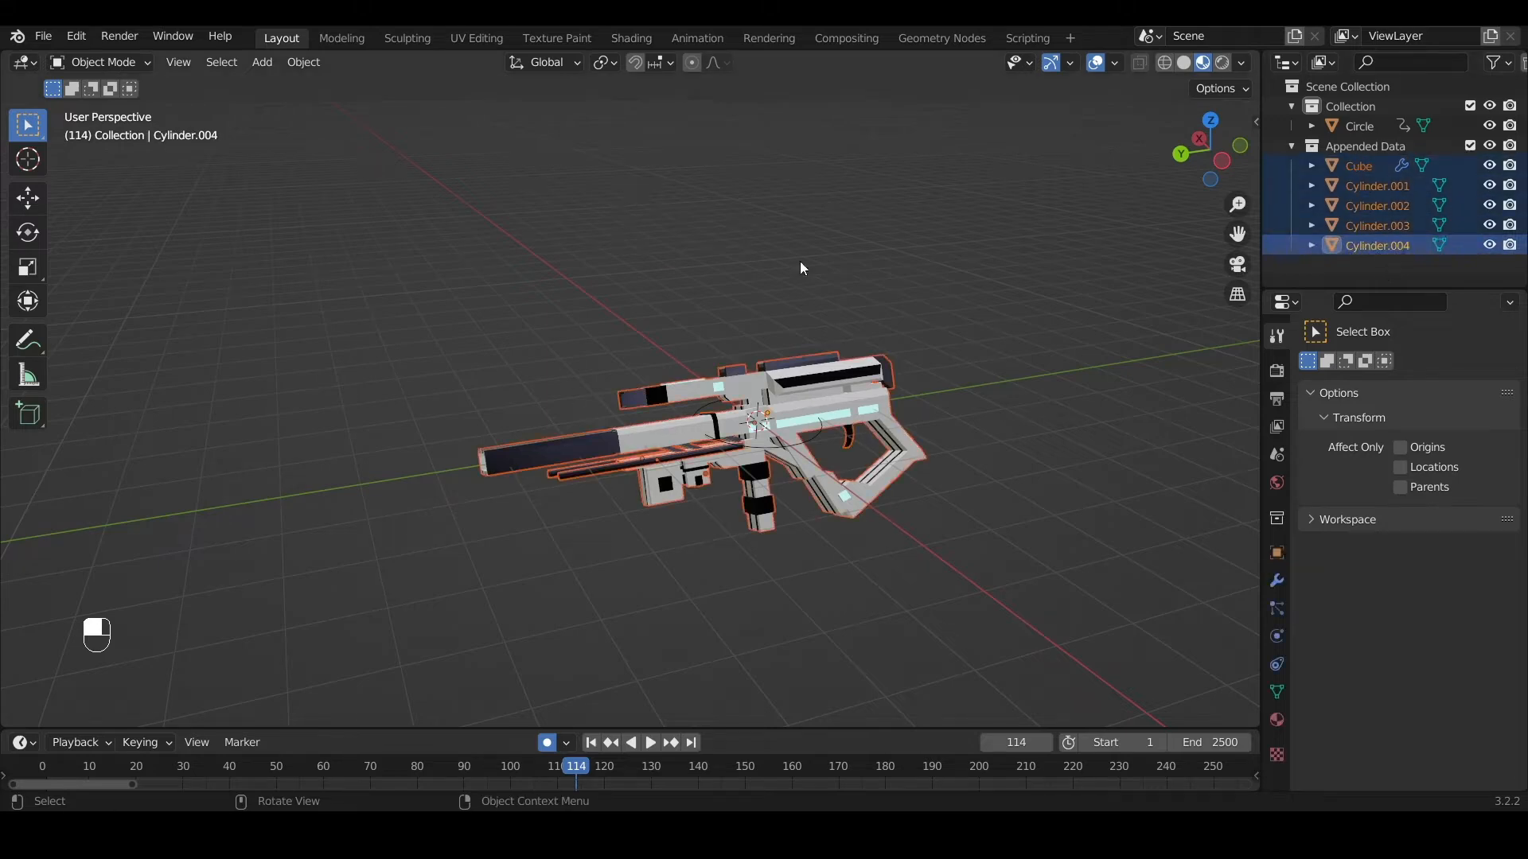
middle_drag(914, 395, 785, 430)
click(1344, 203)
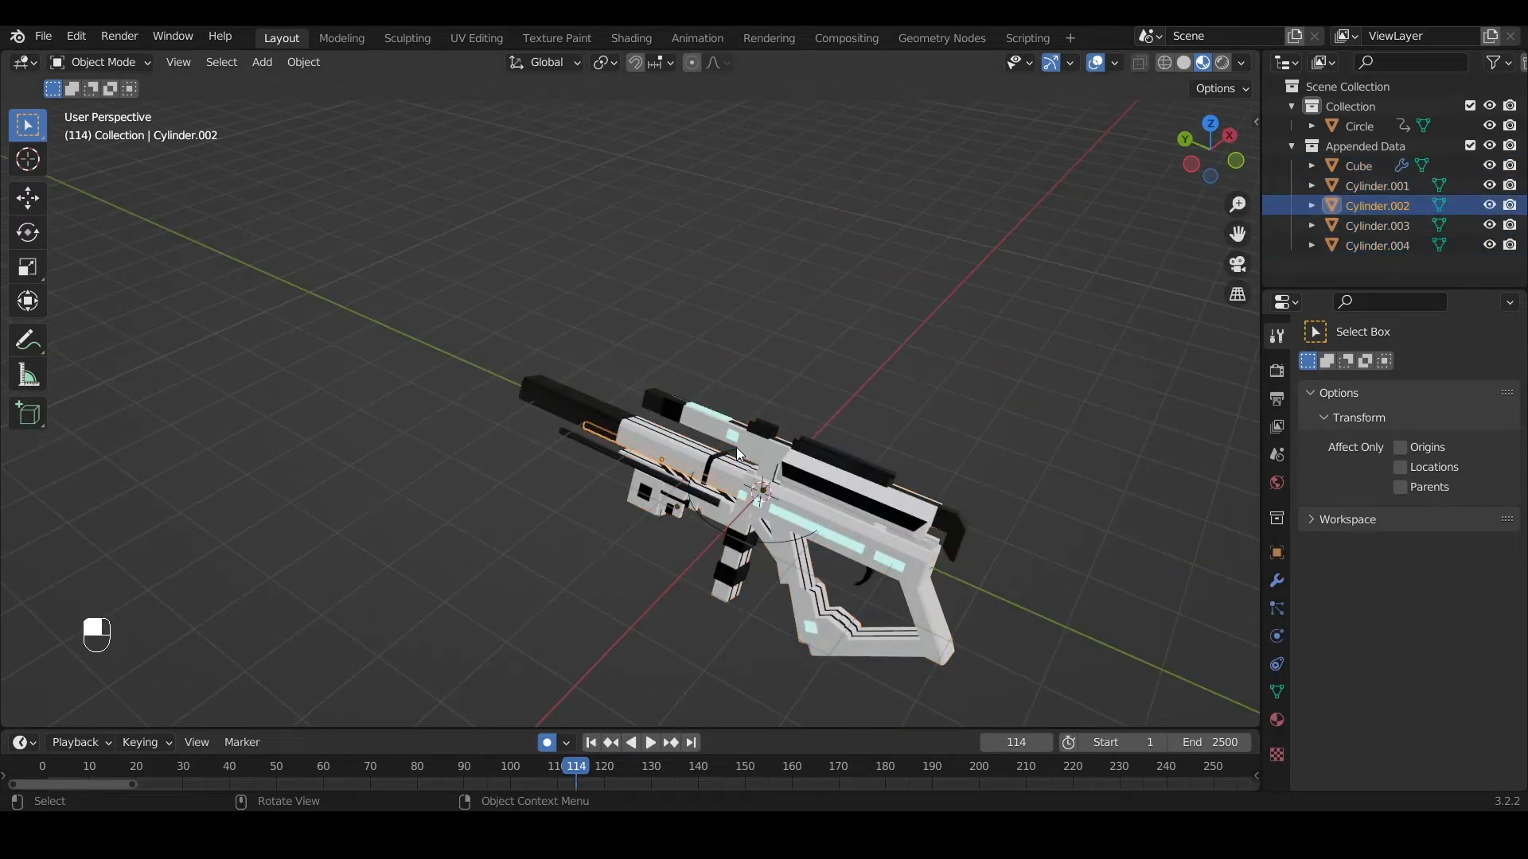
key(g)
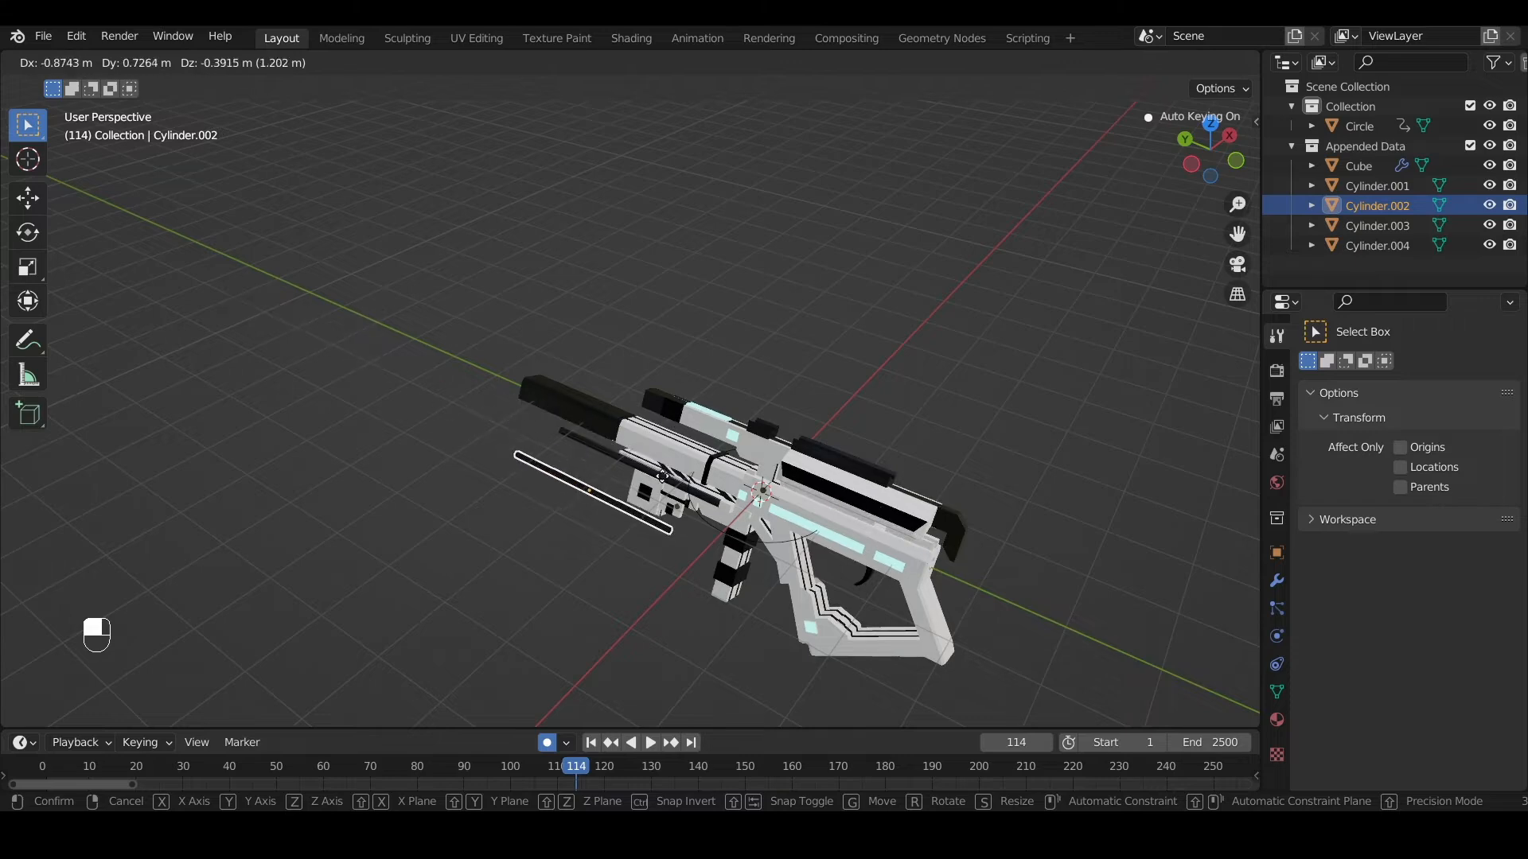
click(629, 470)
middle_drag(628, 469, 761, 585)
scroll(709, 631, down, 5)
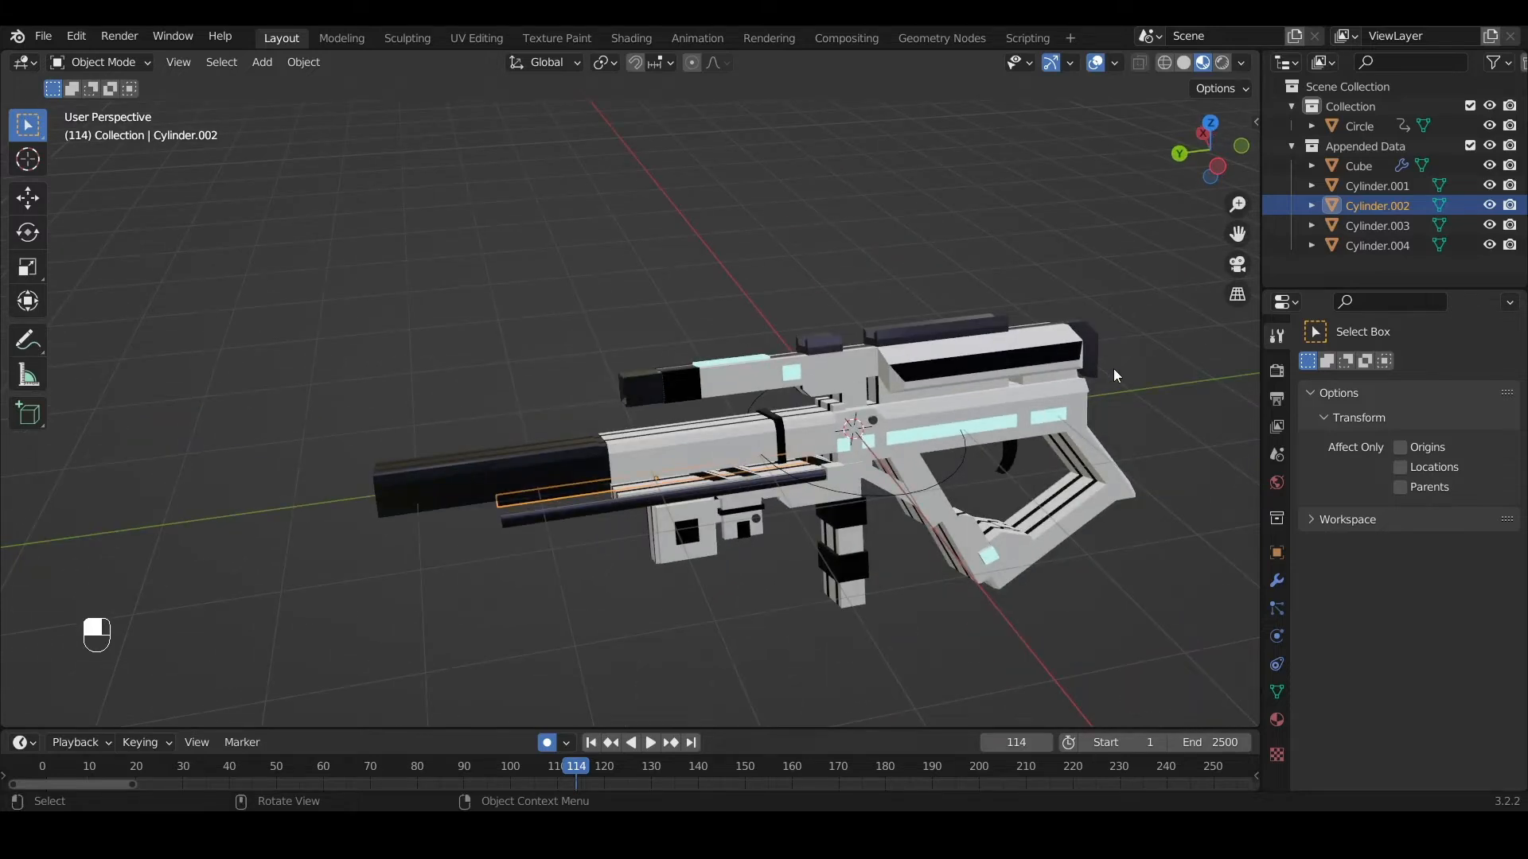
Join Cylinder.001 through Cylinder.004 into the Cube so the gun is a single object
click(1369, 165)
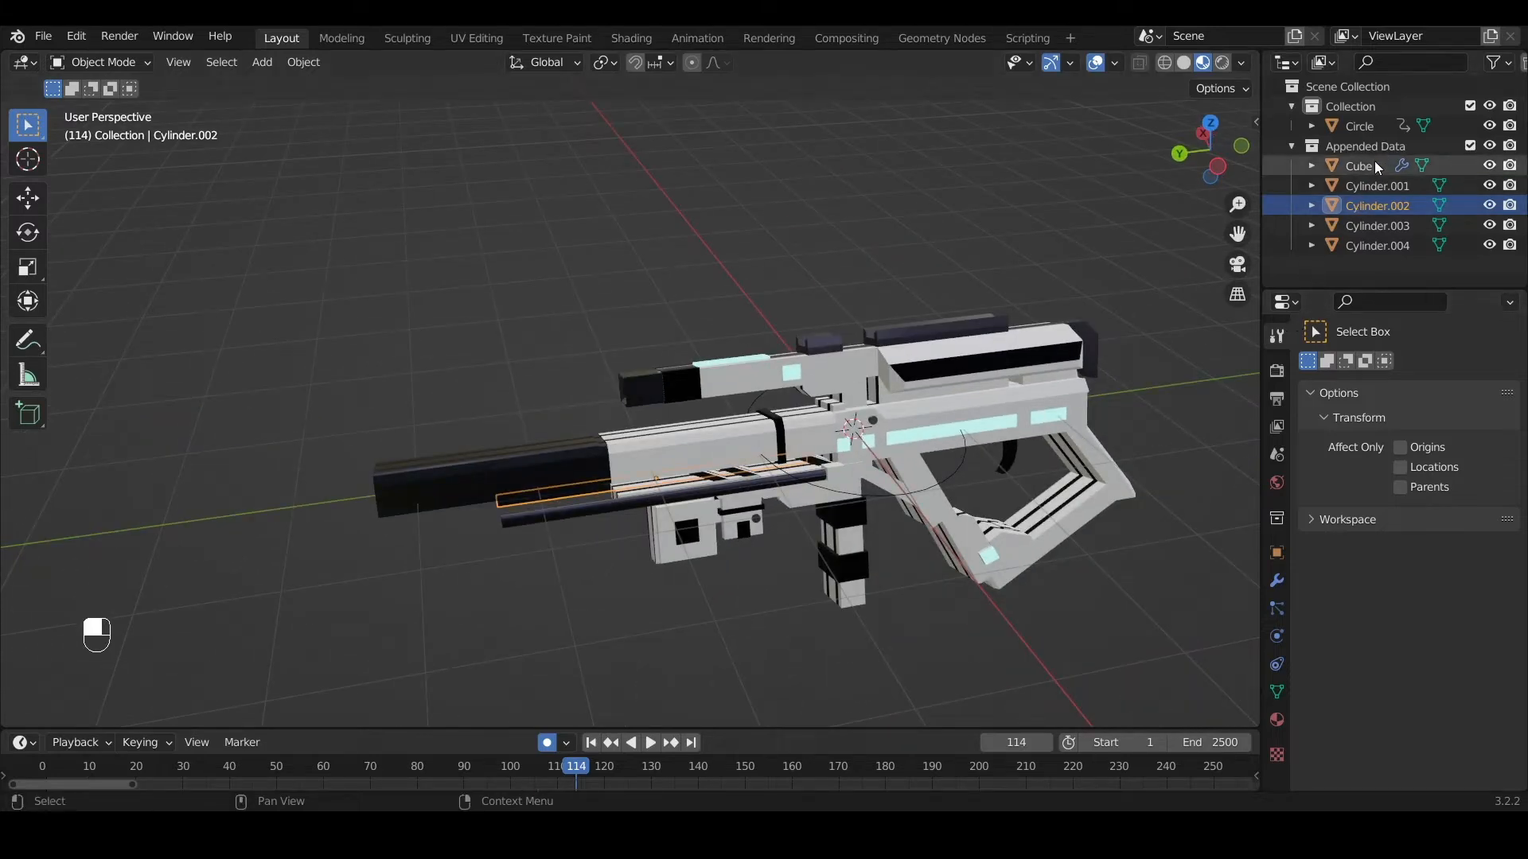
shift+click(1388, 245)
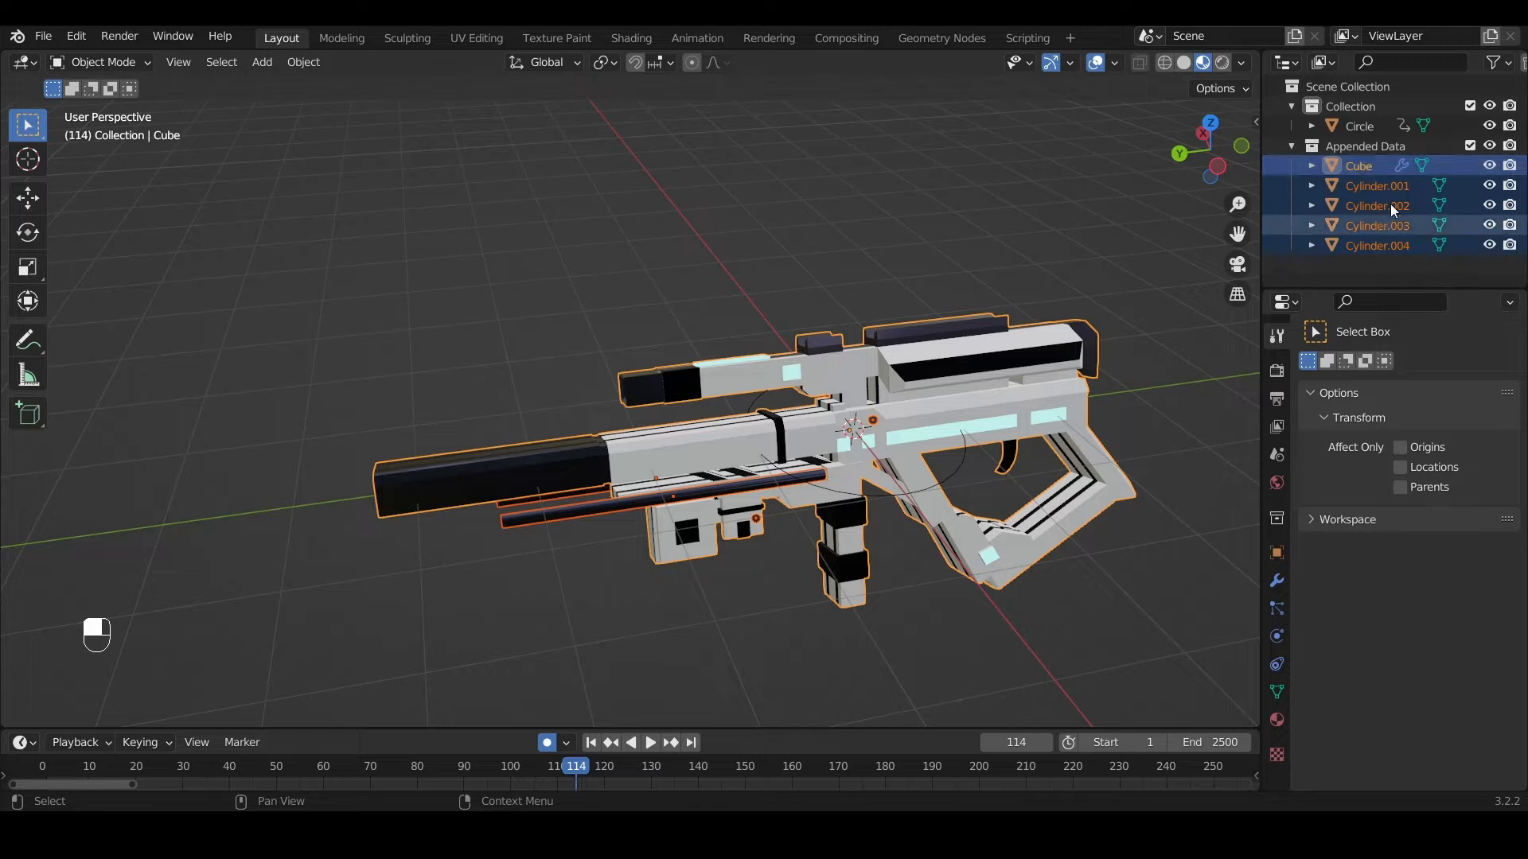
right_click(1383, 148)
click(1281, 311)
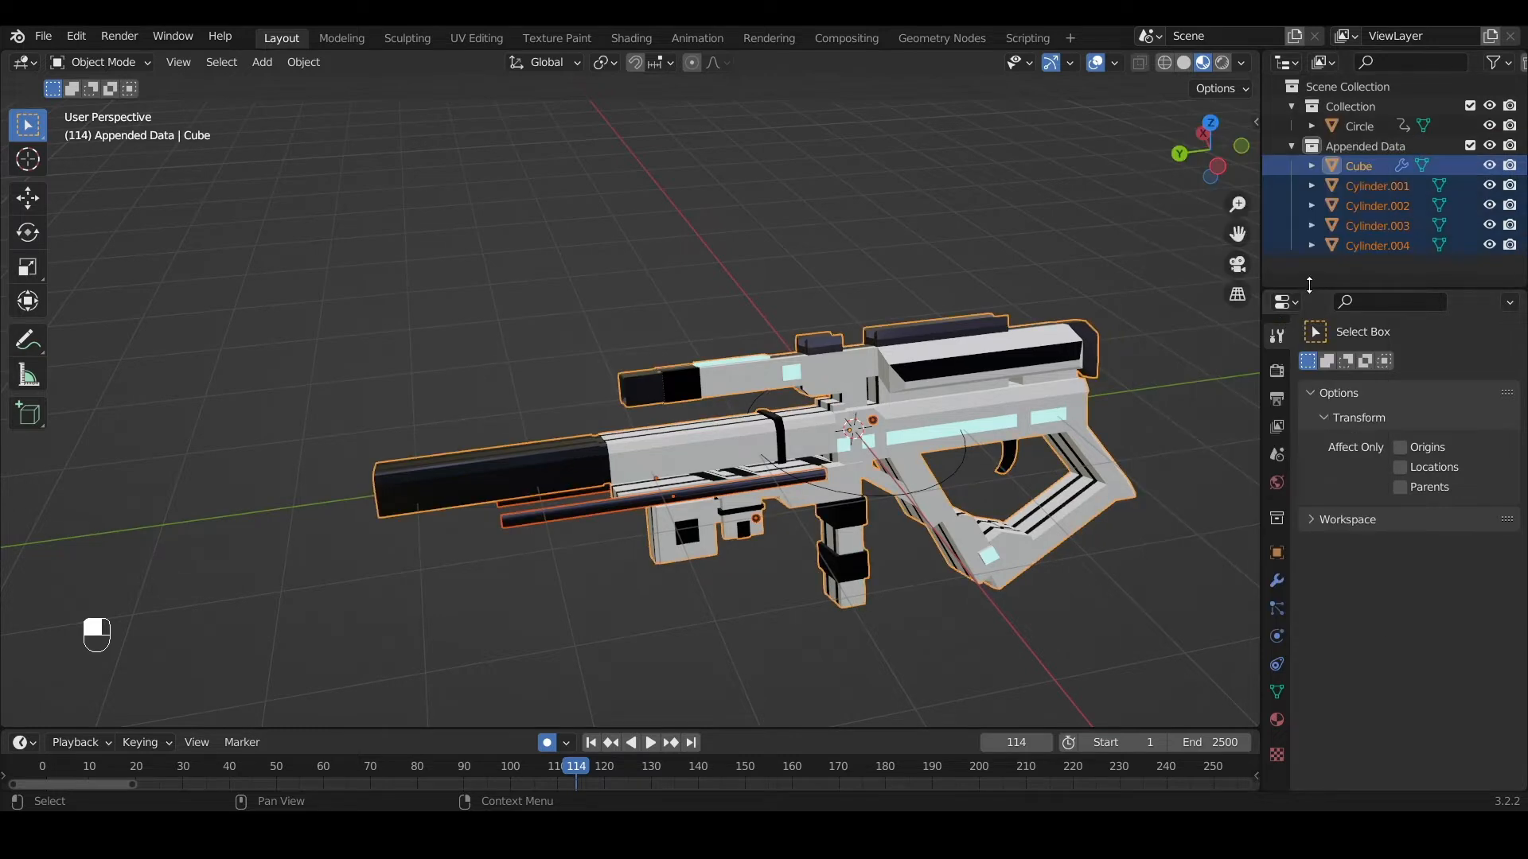
key(ctrl+j)
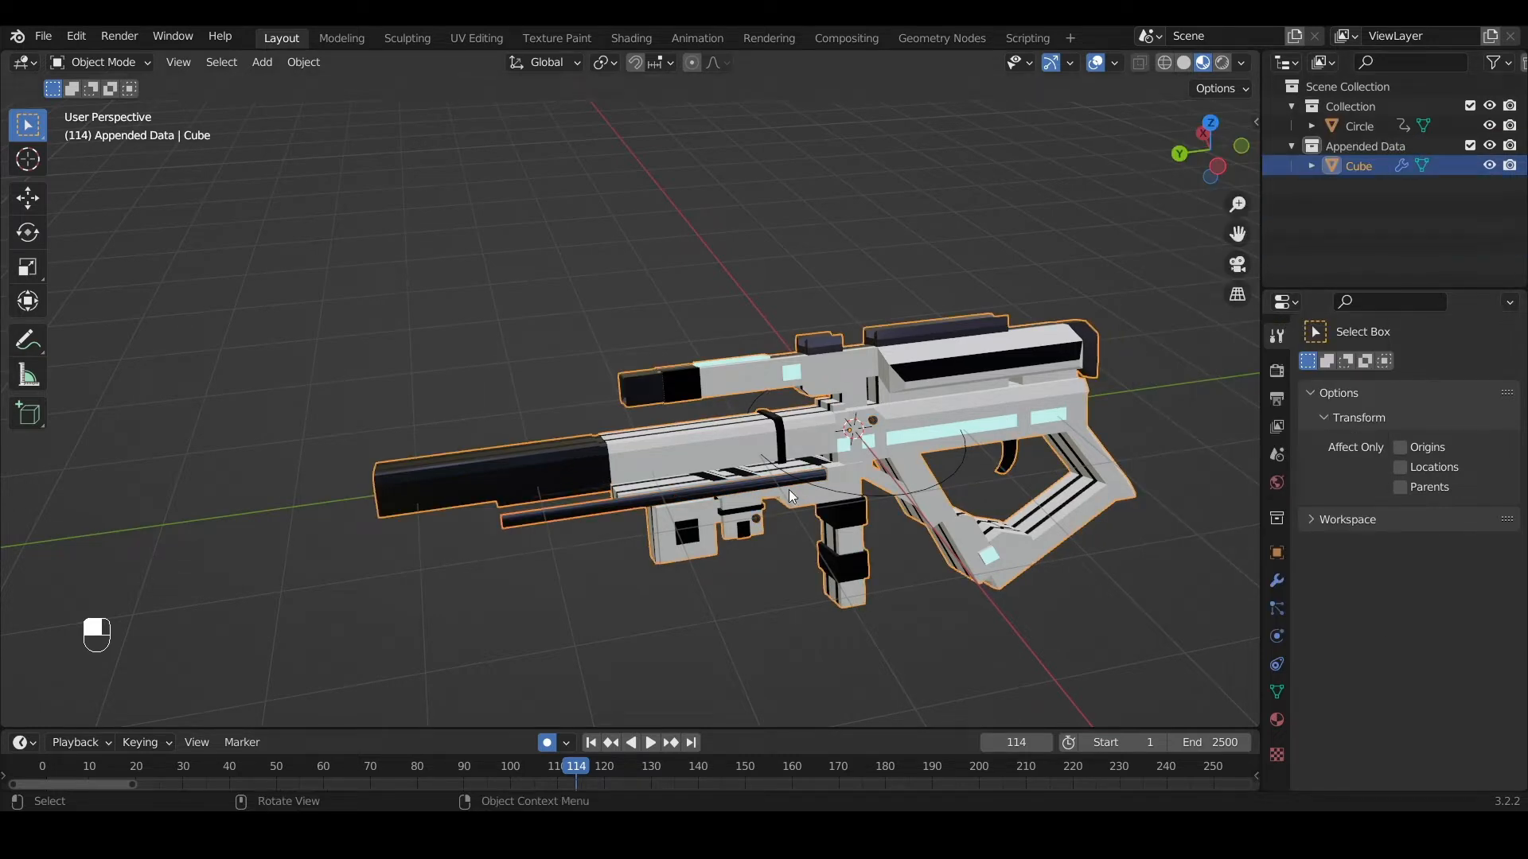
Try moving the joined gun as one object and look at it from the side
key(g)
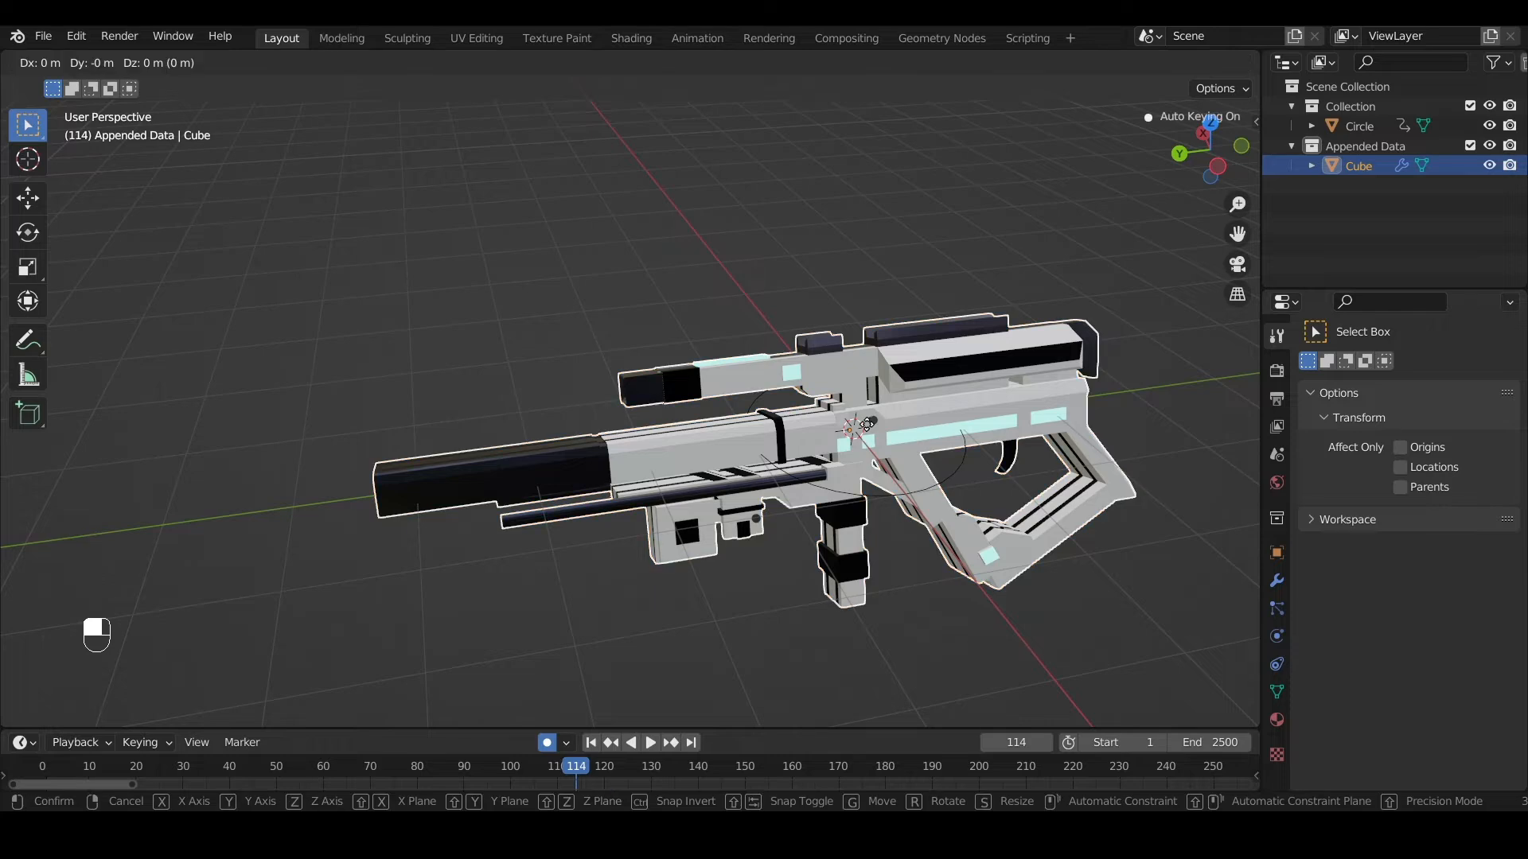
right_click(906, 469)
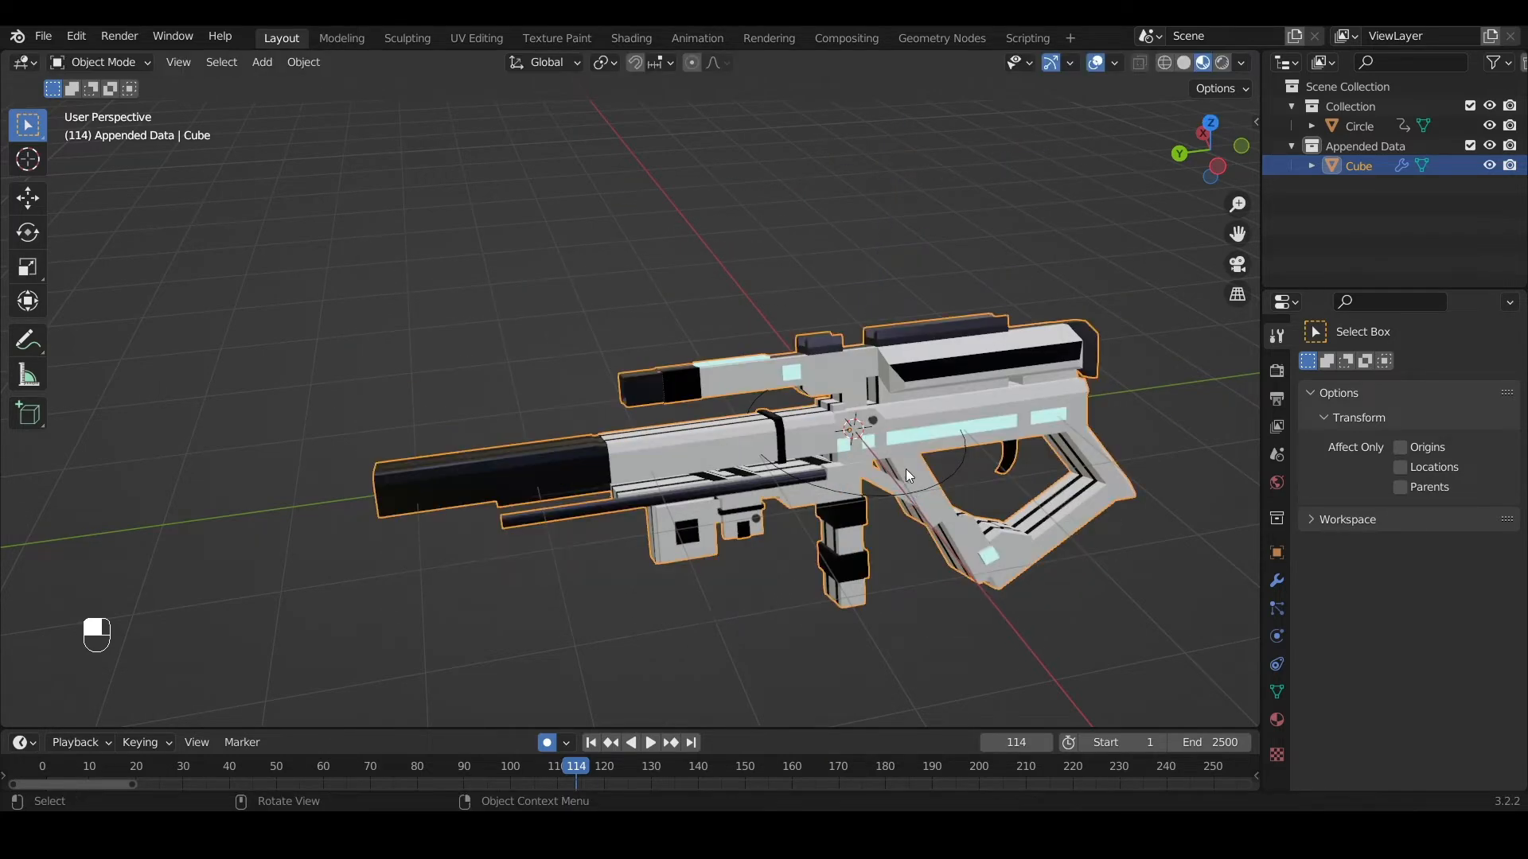
scroll(906, 470, down, 4)
middle_drag(845, 402, 820, 364)
scroll(835, 370, up, 4)
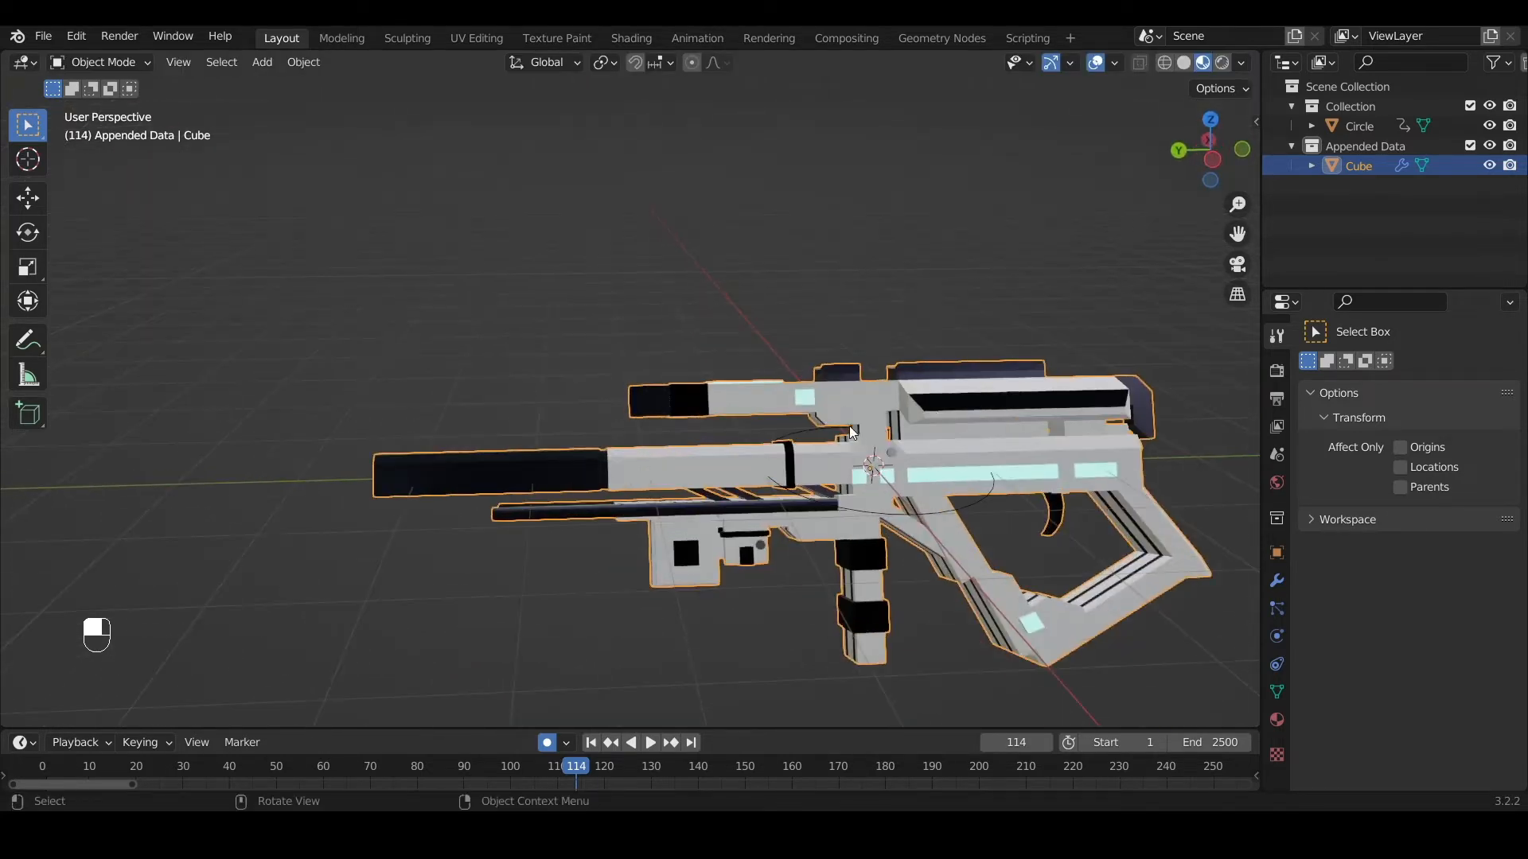
Hide the Cube gun in the viewport and disable it in renders
click(1489, 167)
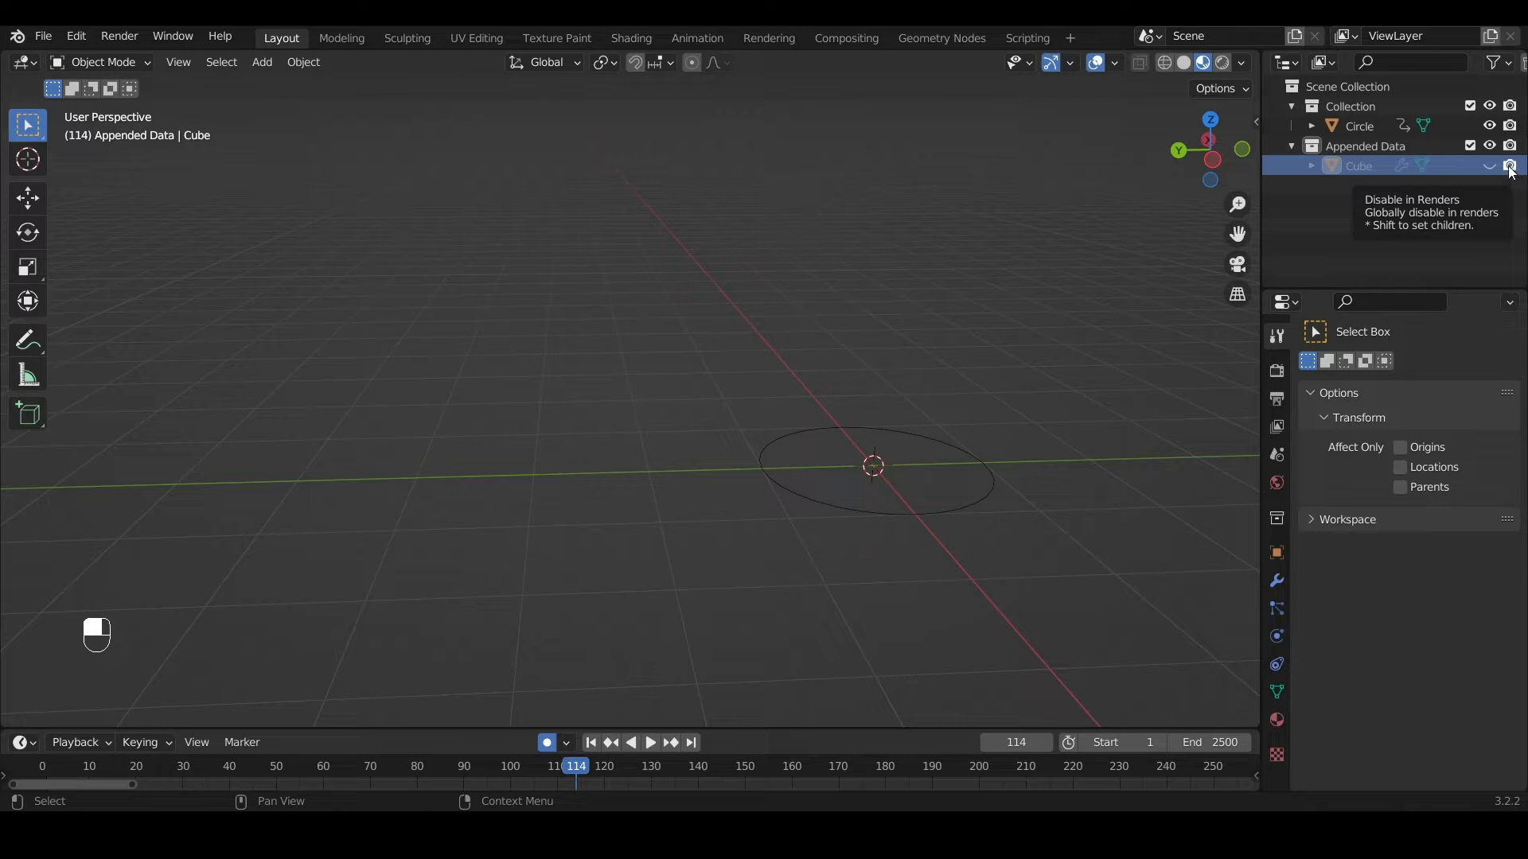
click(1495, 165)
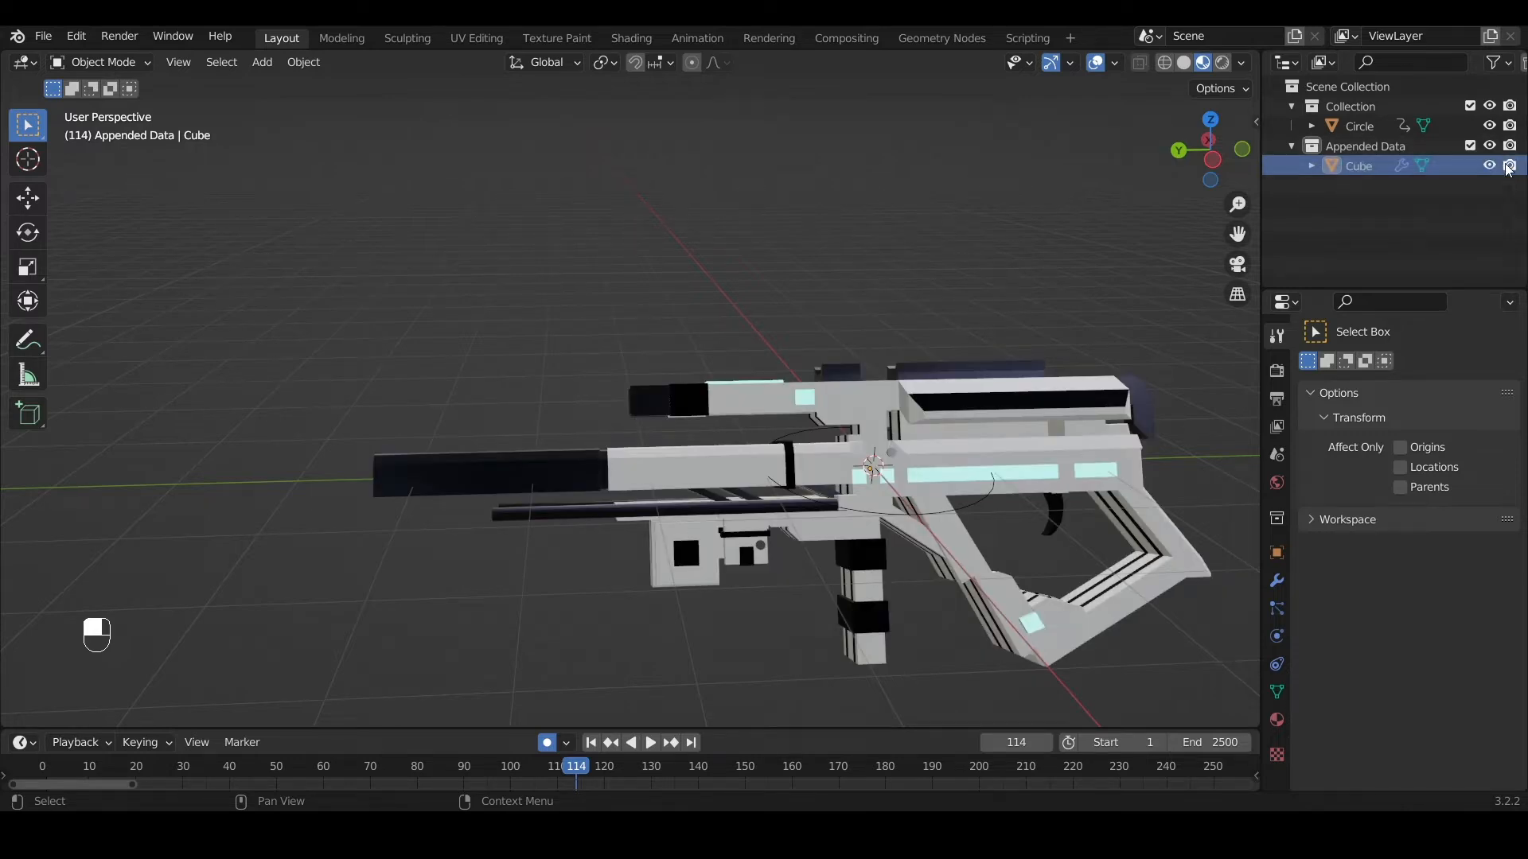
click(1490, 167)
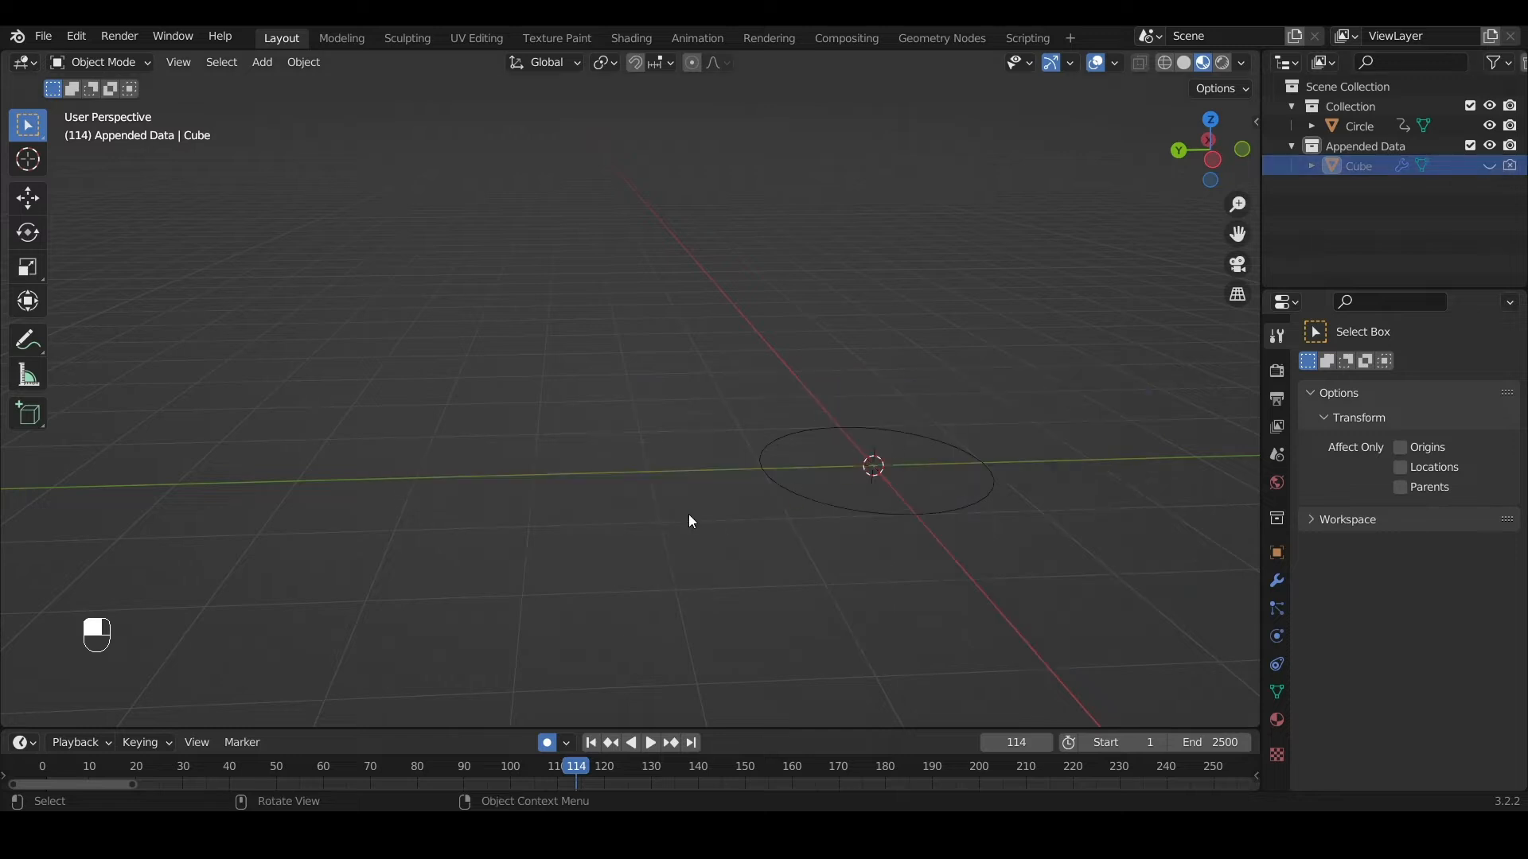
Select the Circle, enter Edit Mode and fill its outline with a face
middle_drag(689, 518, 648, 539)
click(661, 457)
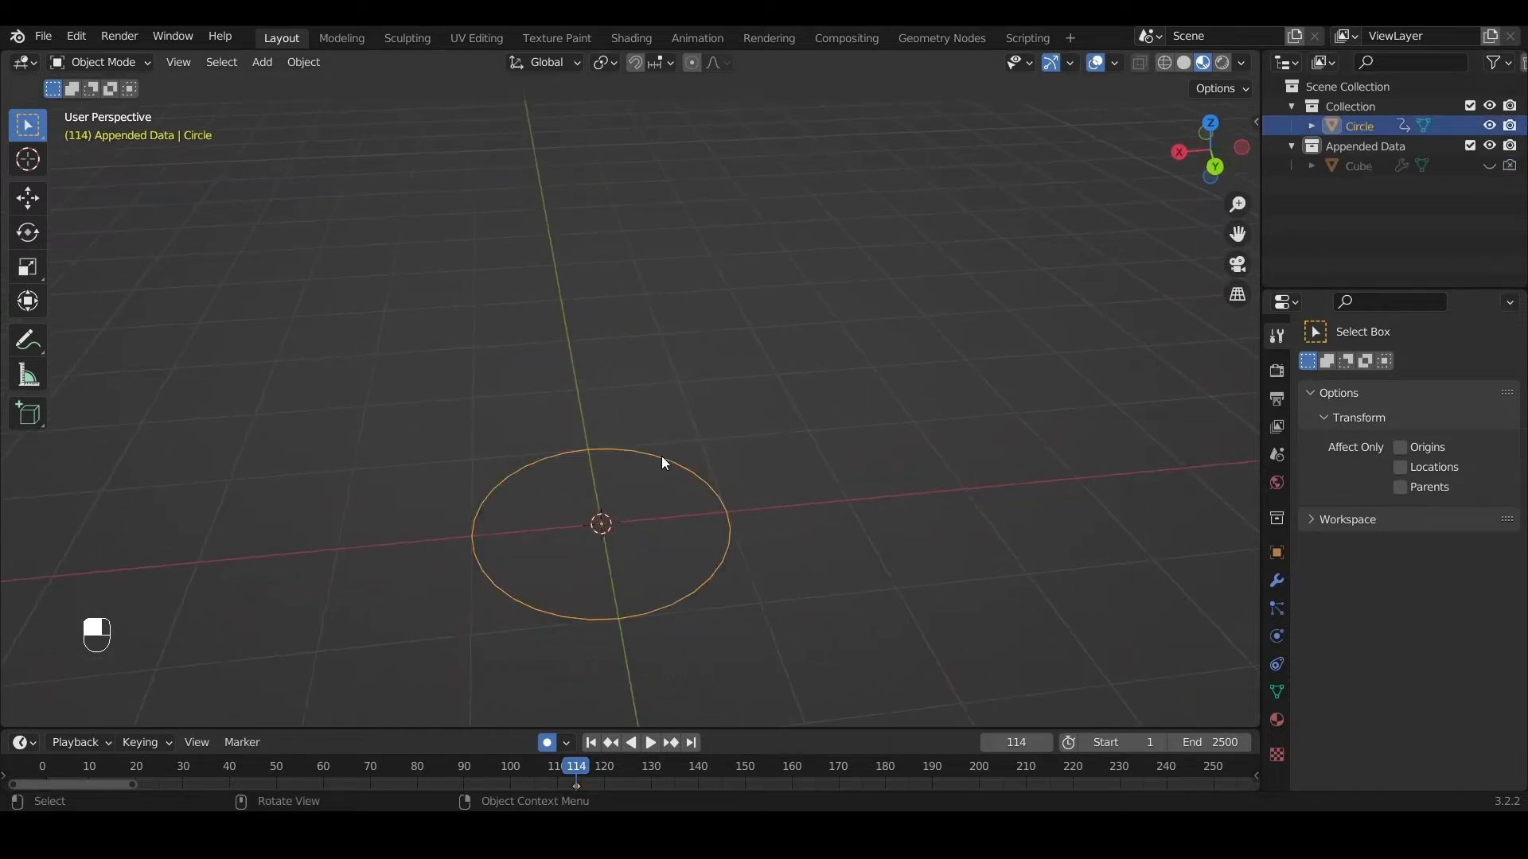
key(Tab)
middle_drag(464, 411, 511, 280)
click(28, 134)
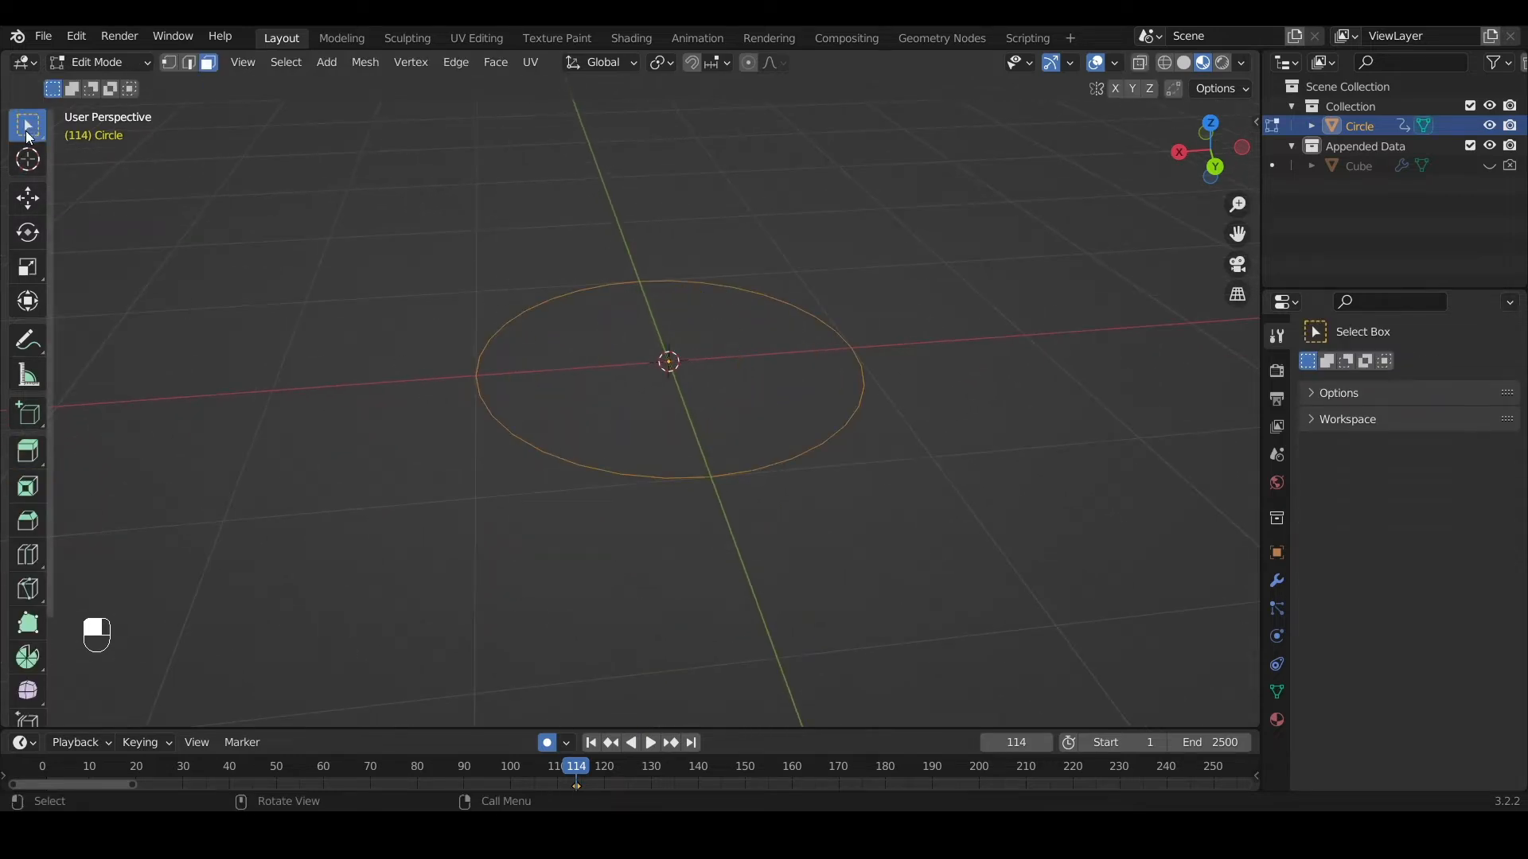
middle_drag(721, 433, 687, 435)
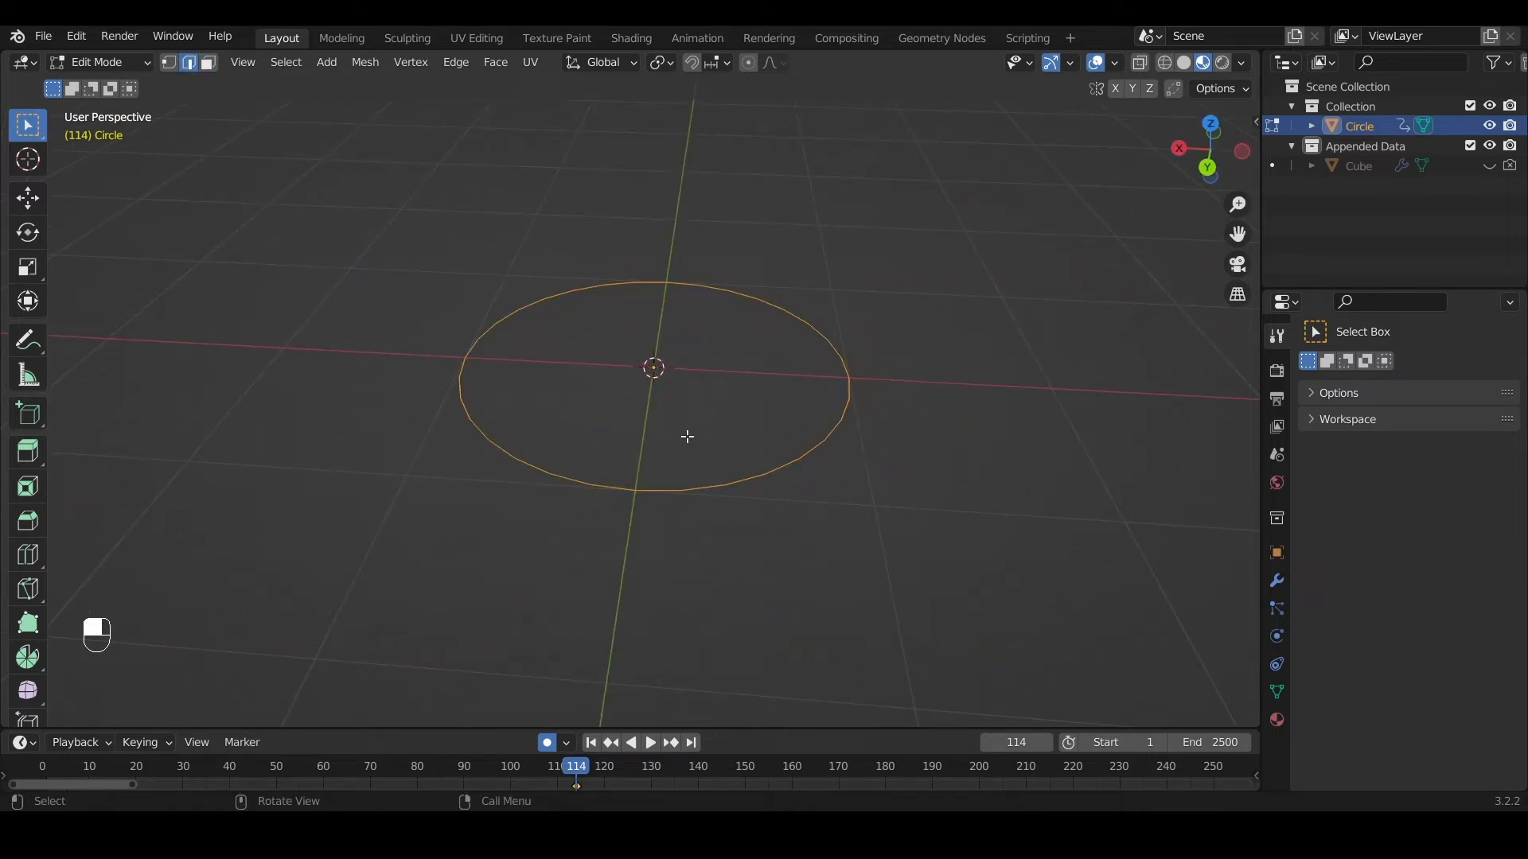
key(f)
middle_drag(648, 366, 752, 300)
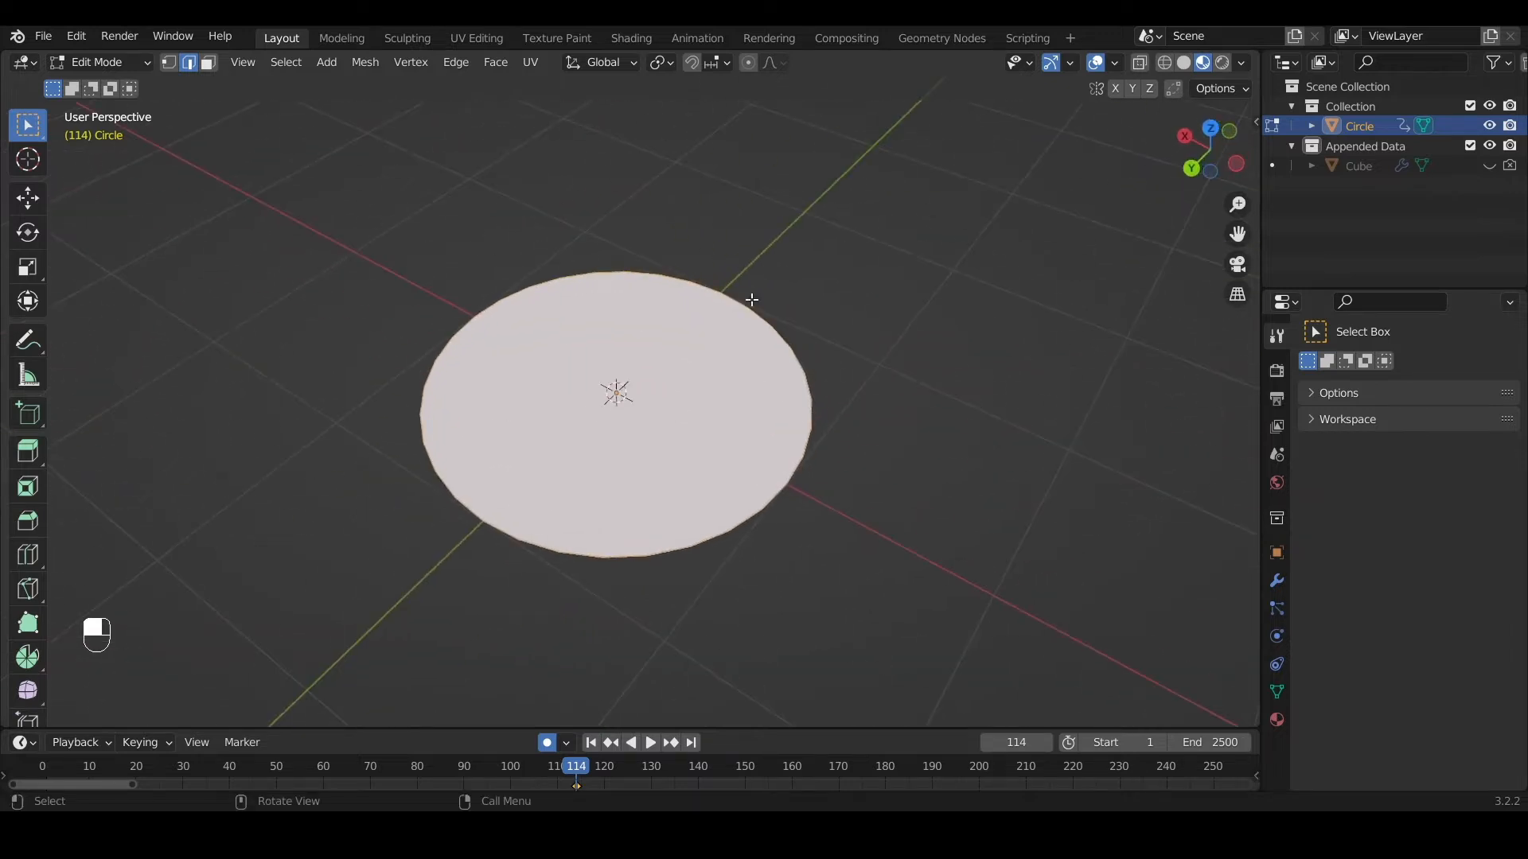
Extrude the circle's face upward along Z and scale the top down to form a low tapered base
middle_drag(503, 428, 653, 365)
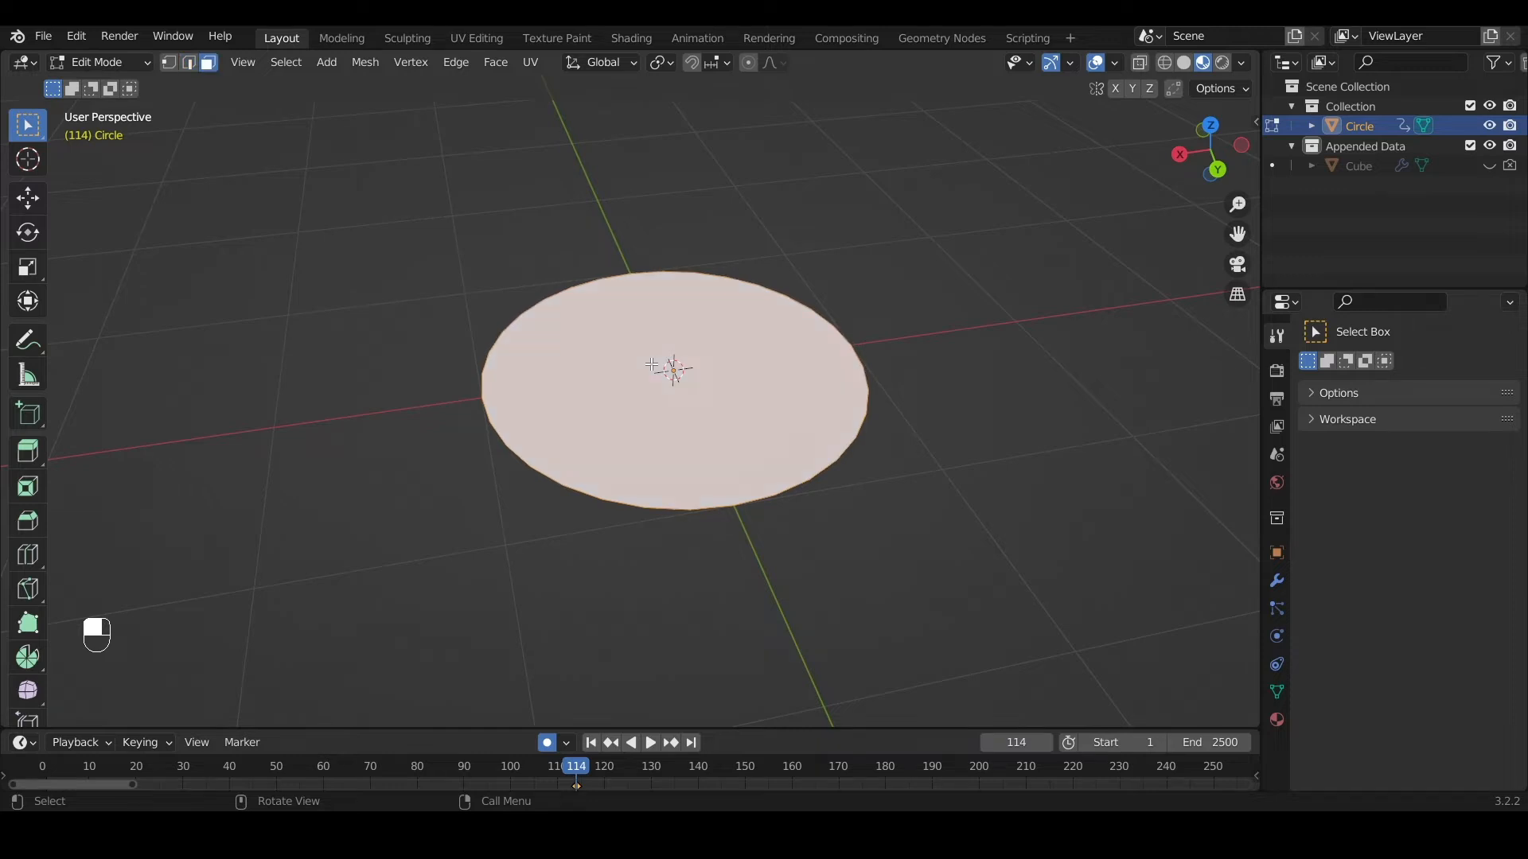
key(e)
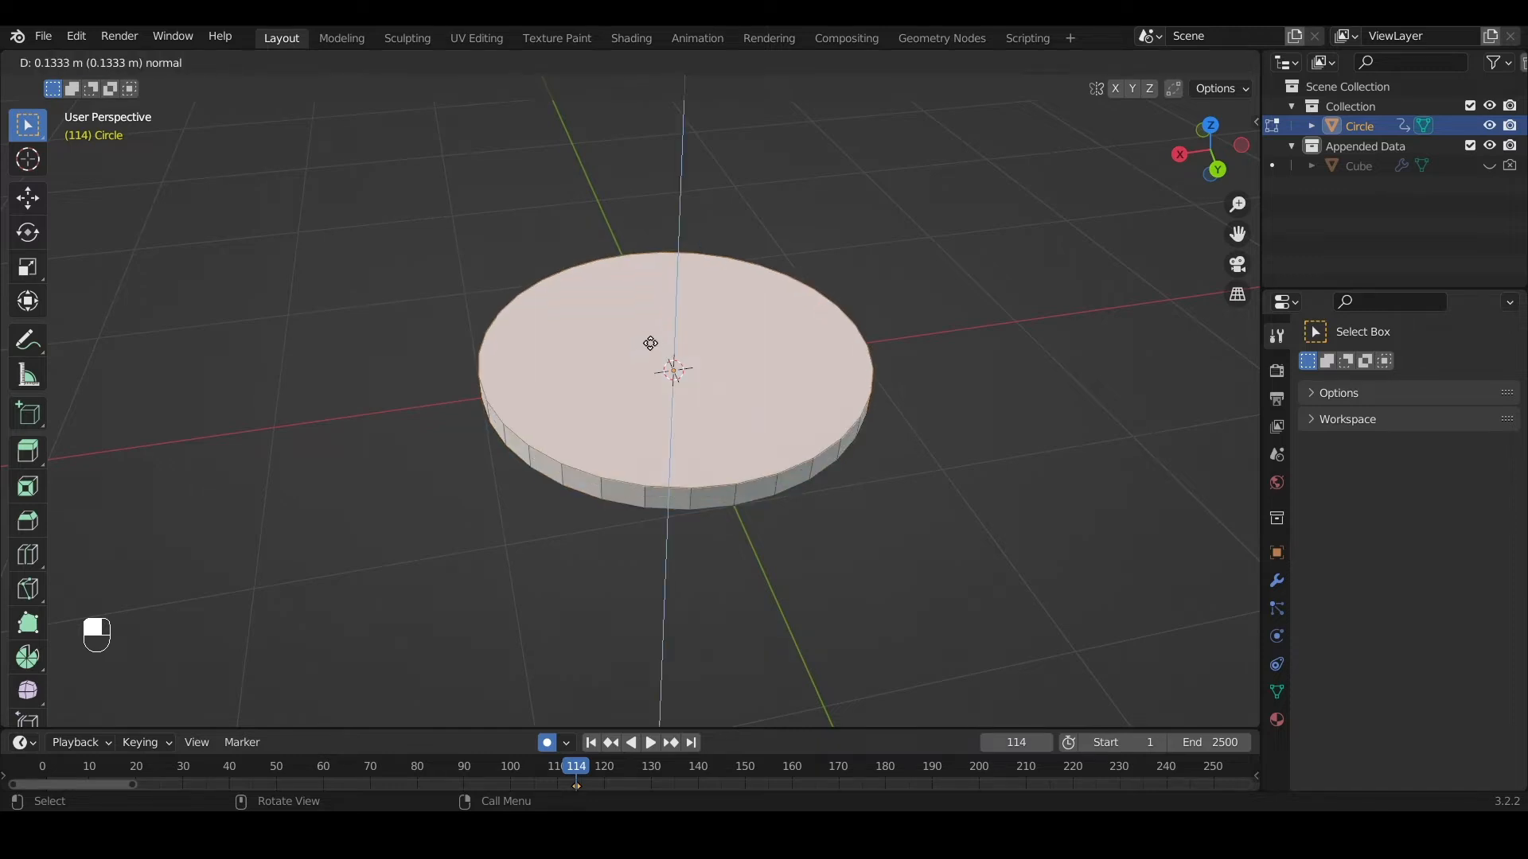
key(z)
key(z)
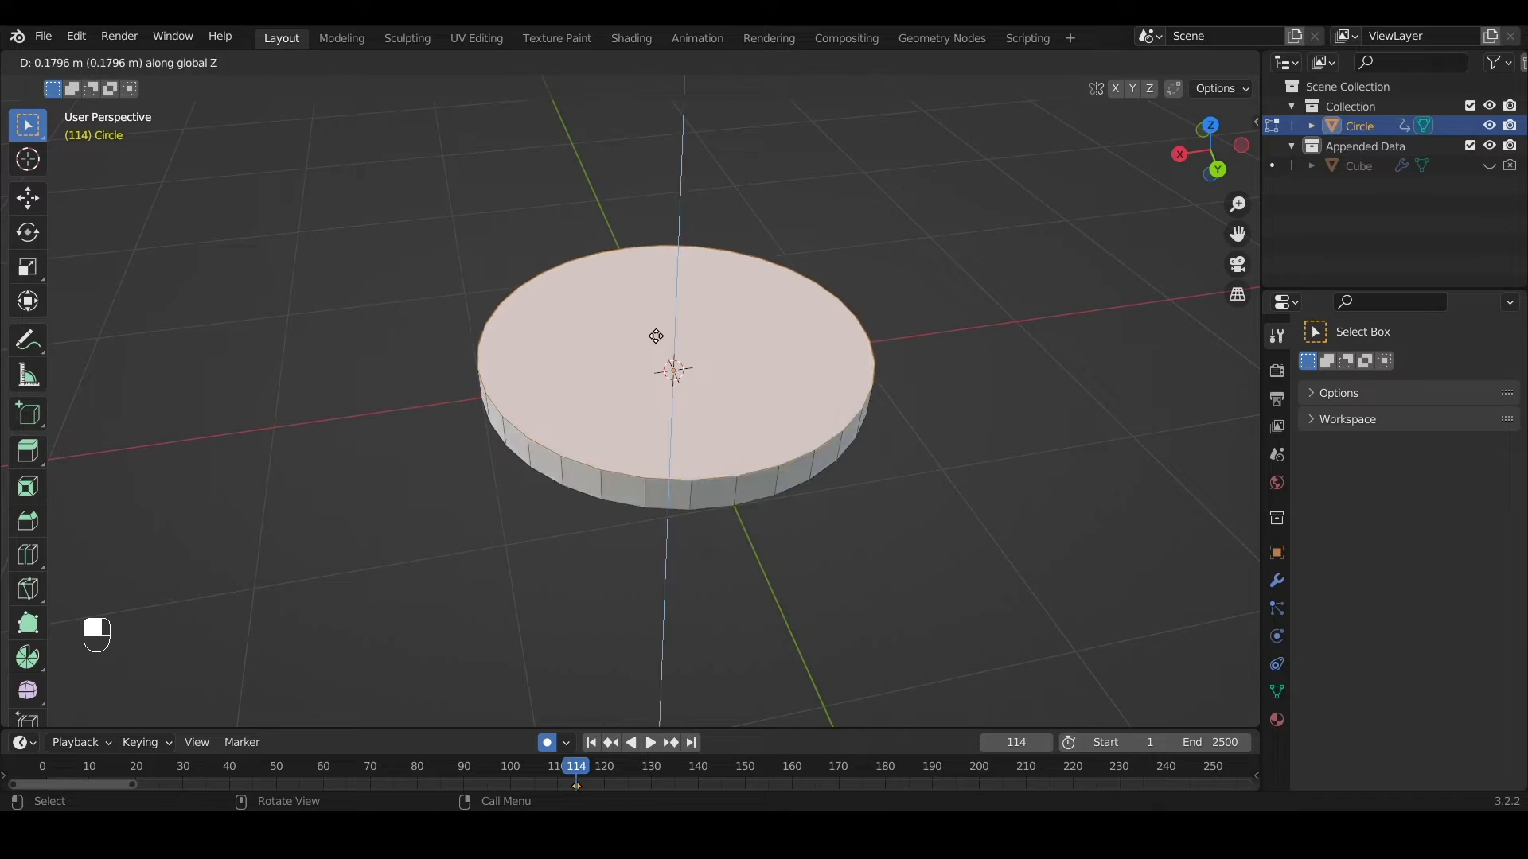
click(657, 308)
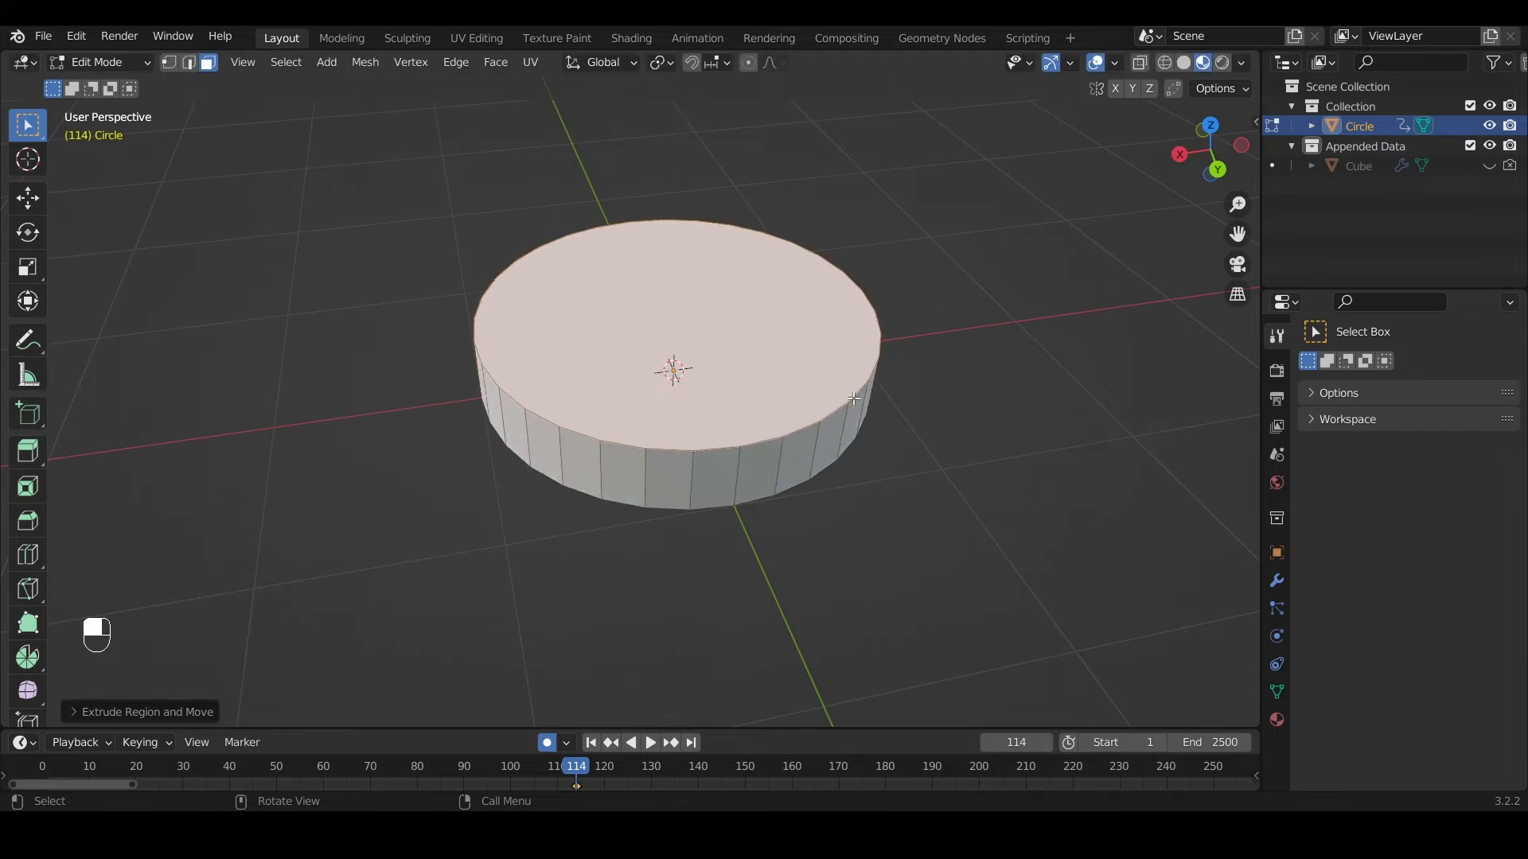
key(s)
click(805, 402)
Inset the base's top face with an extrude-and-scale, then extrude the inner face up about 0.24 m as a neck
middle_drag(805, 403, 699, 392)
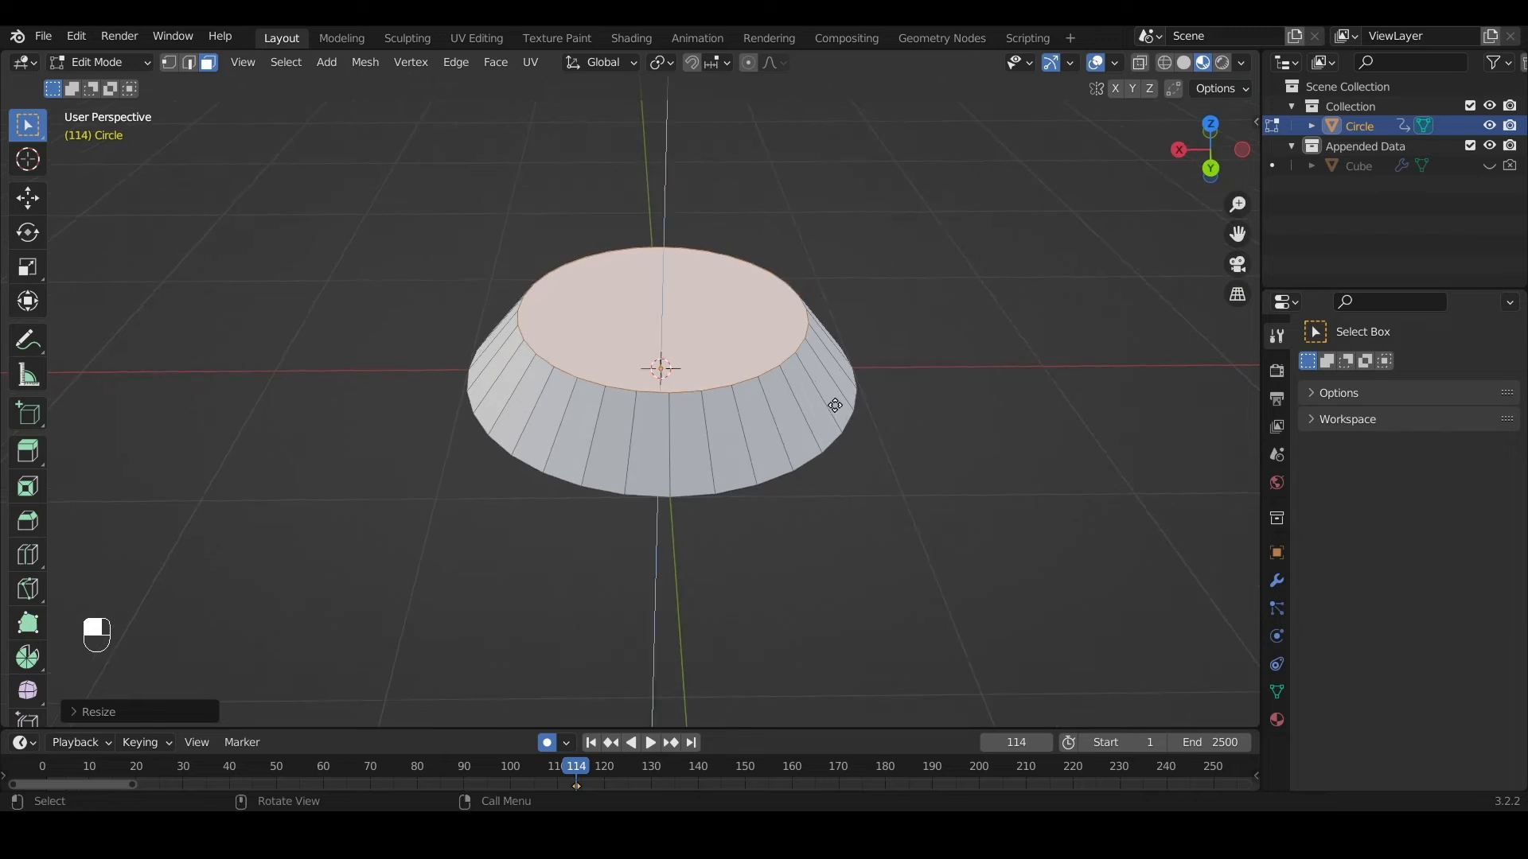
key(e)
key(s)
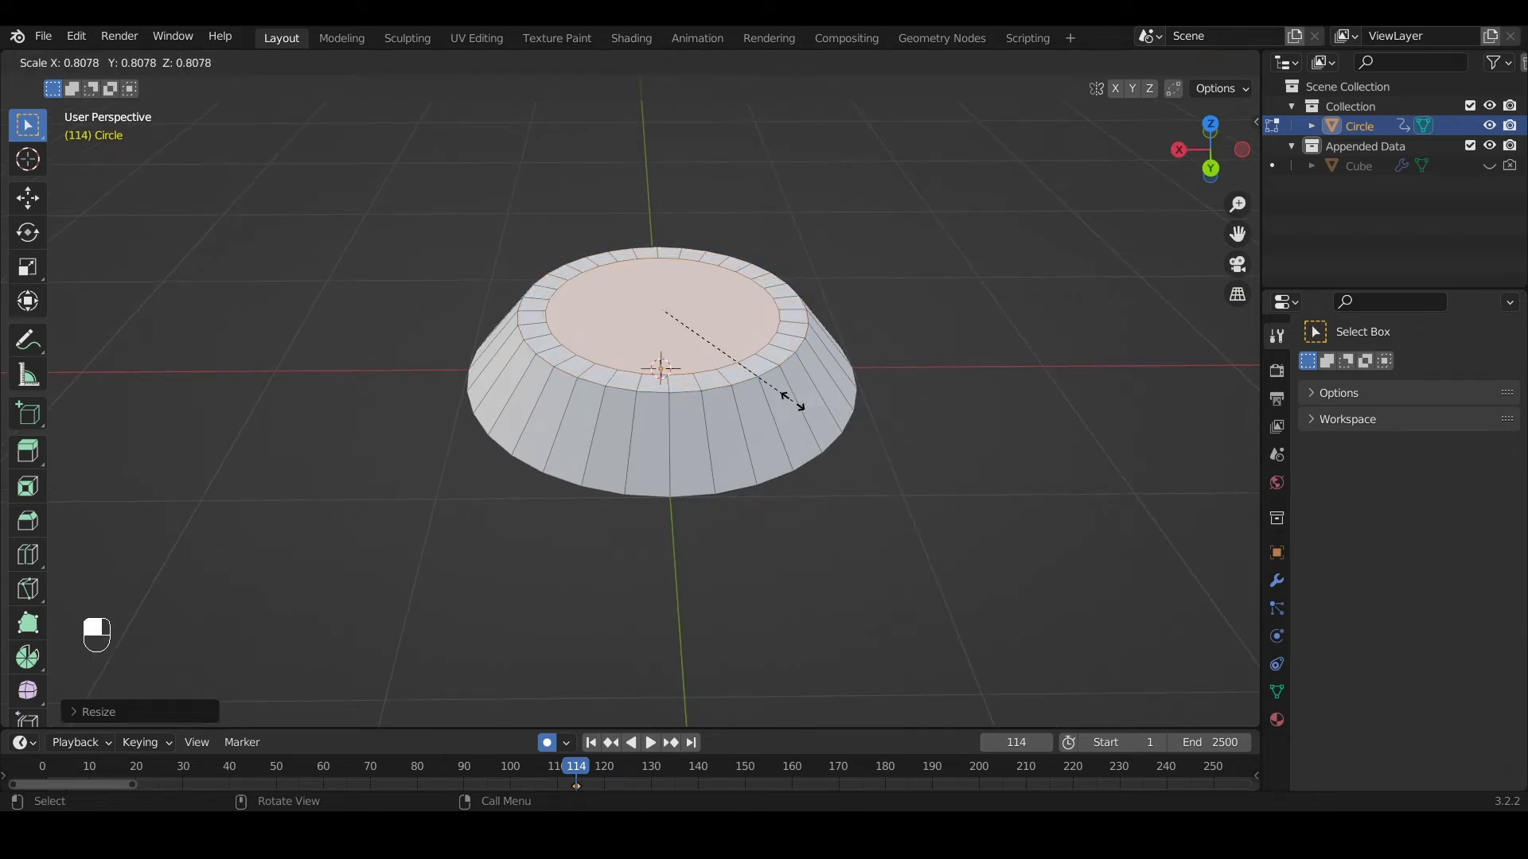
click(773, 399)
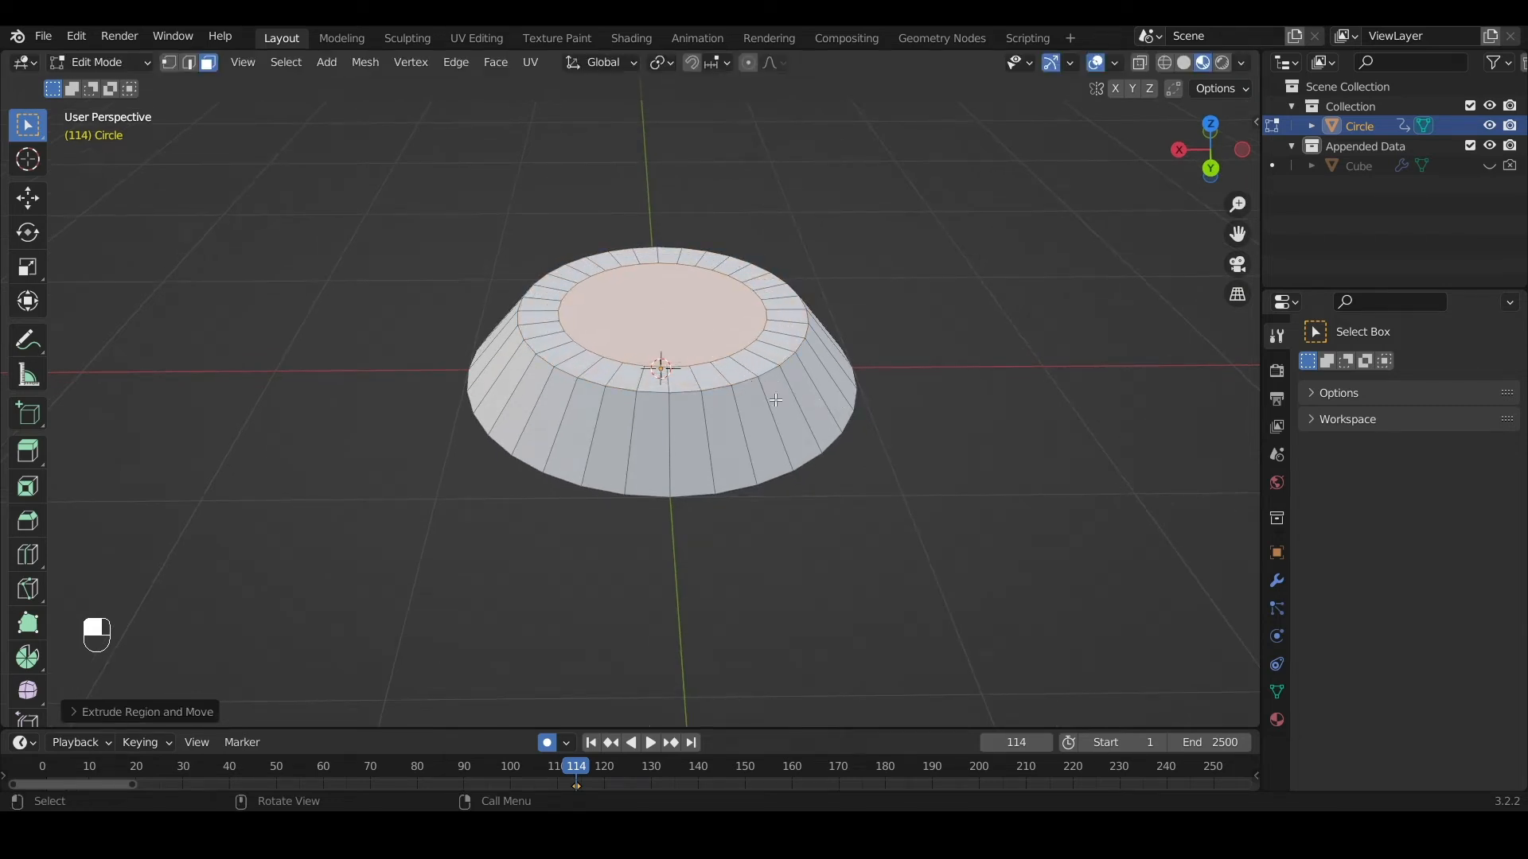
key(e)
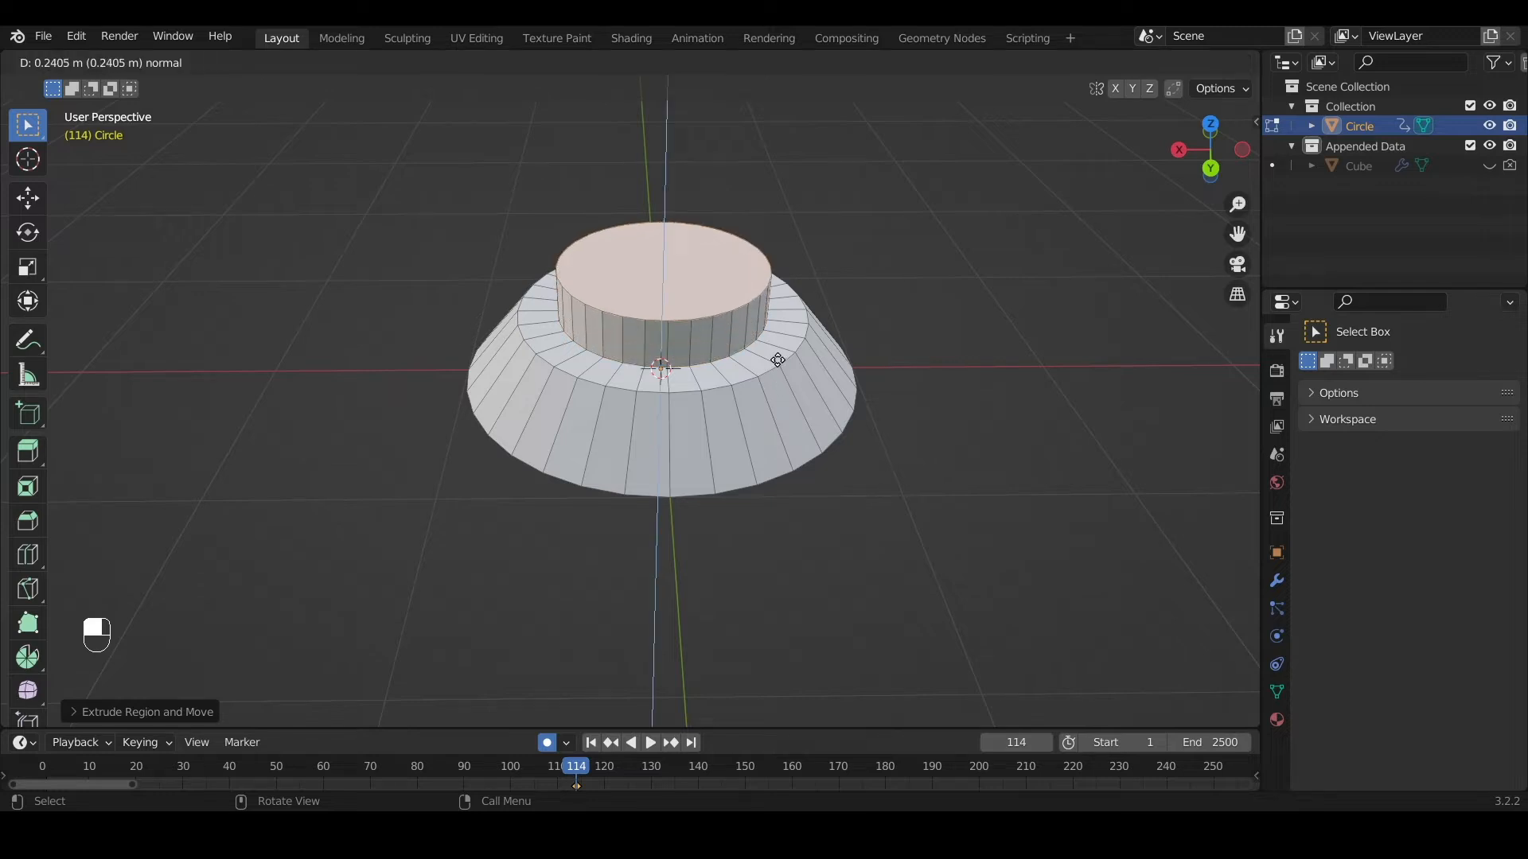
click(777, 360)
Widen the neck's extruded top to about 1.3 times its size and extrude it upward into a tall cylinder
key(s)
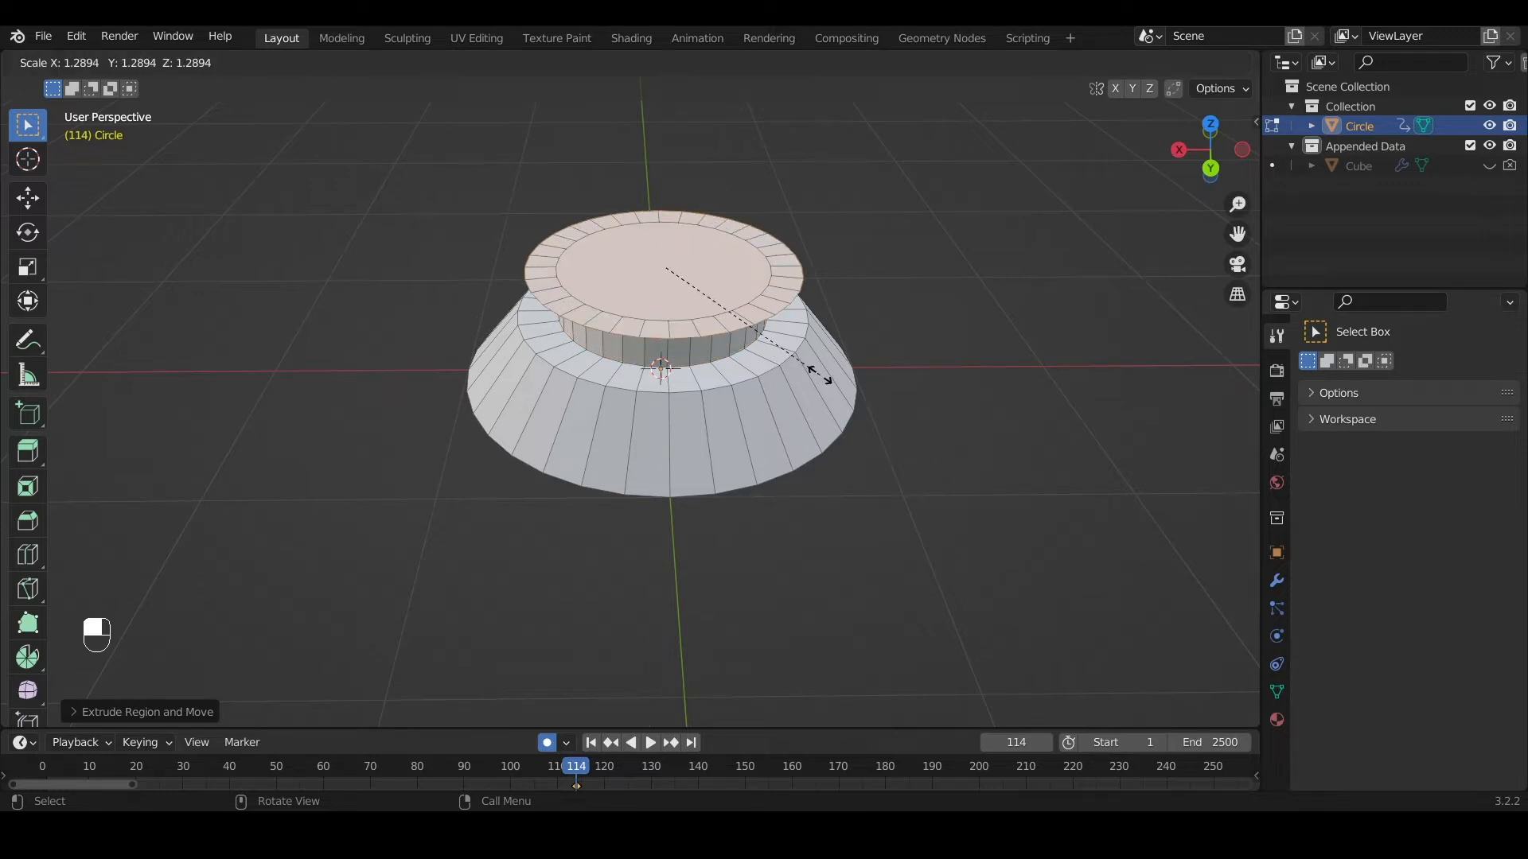
click(812, 370)
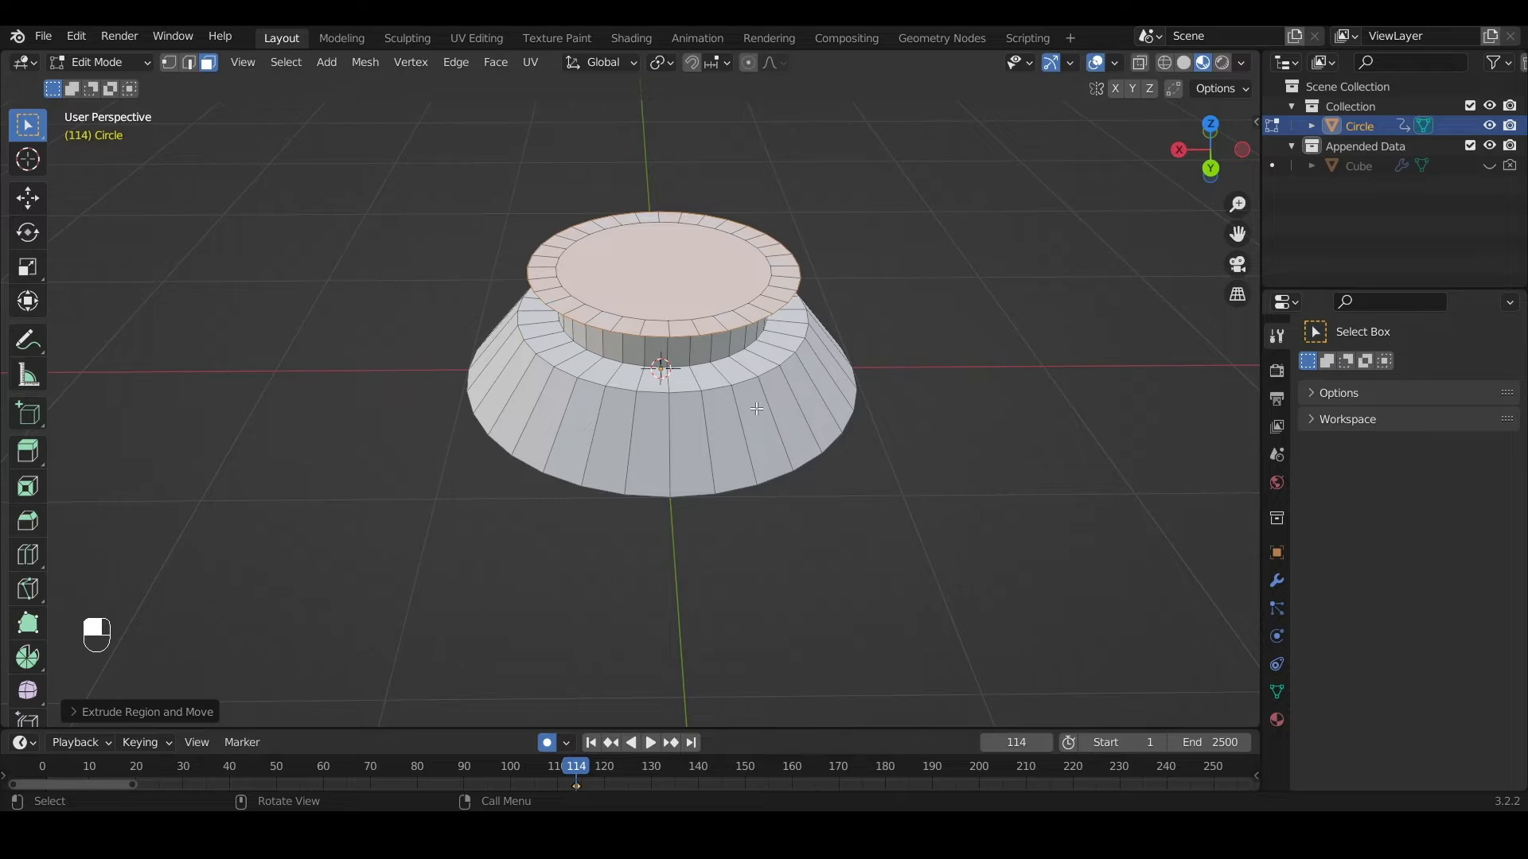
middle_drag(813, 373, 708, 371)
scroll(708, 371, down, 2)
key(e)
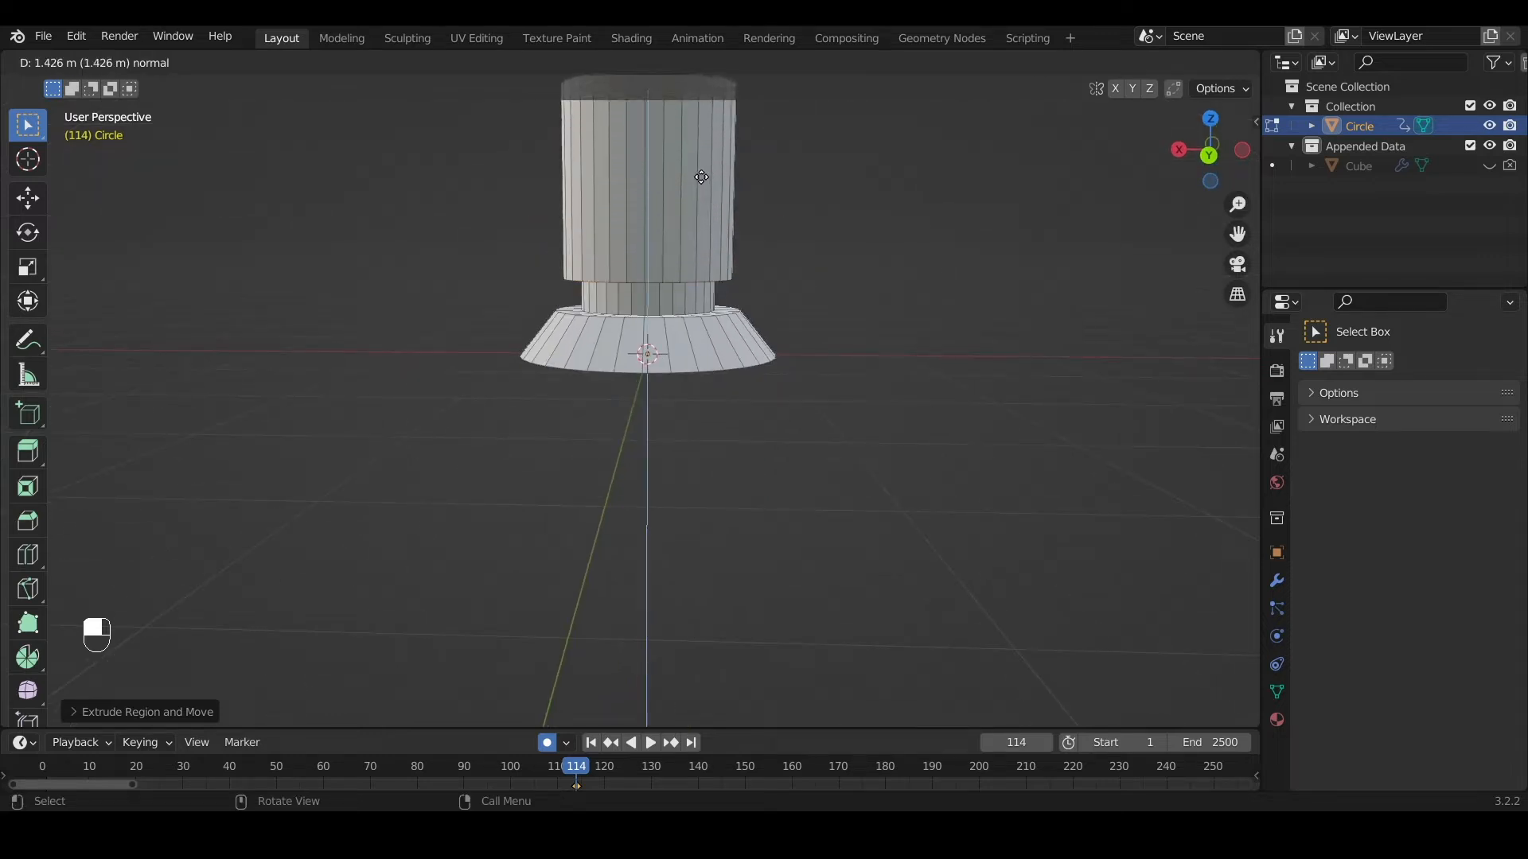
click(690, 158)
Try extruding the cylinder's top face again and switch off auto keying
middle_drag(693, 187, 597, 433)
key(e)
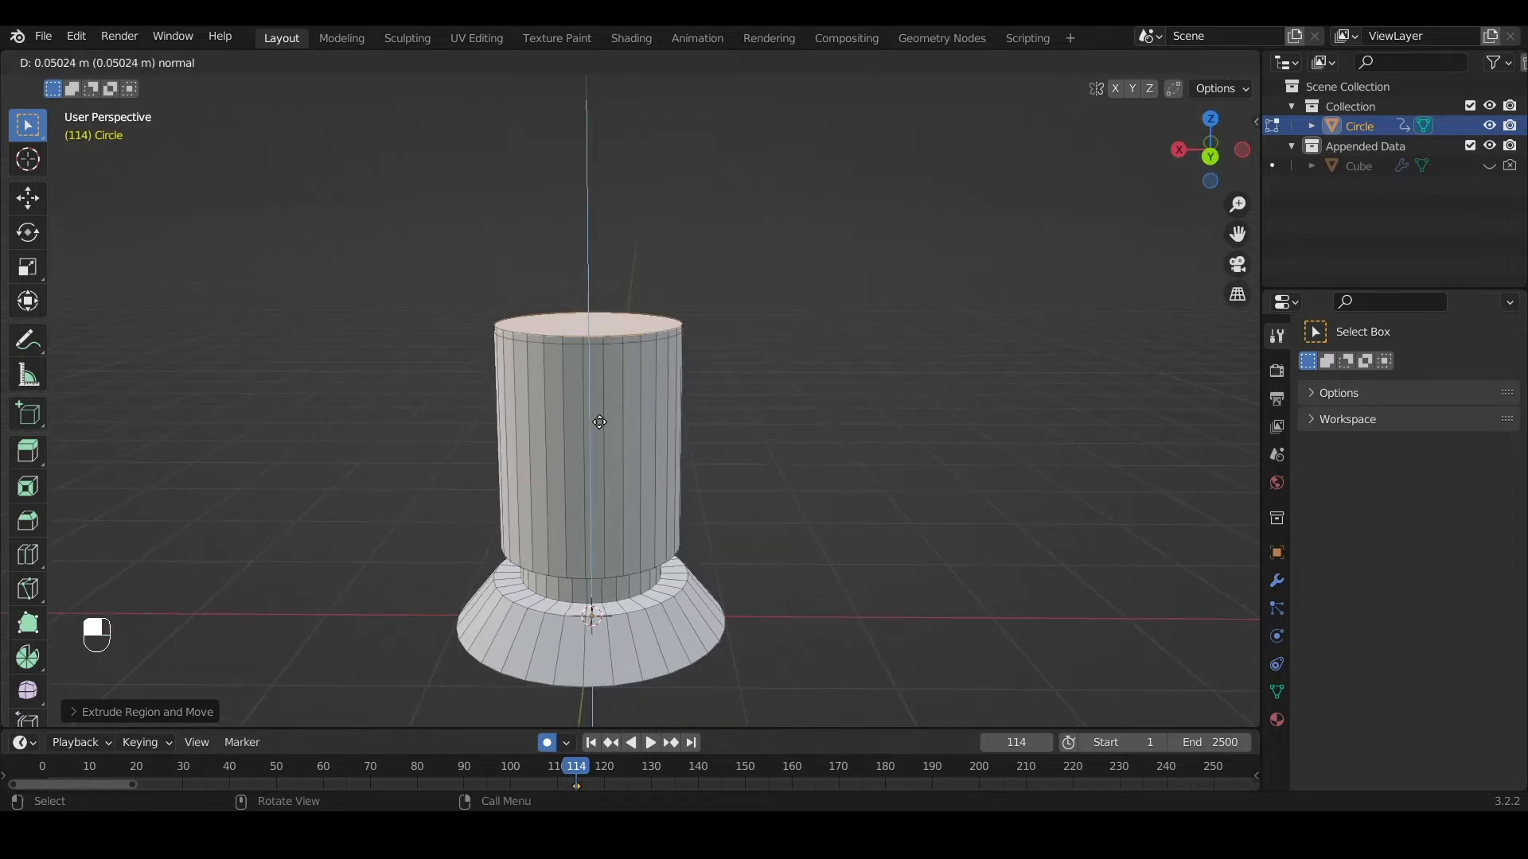
key(Escape)
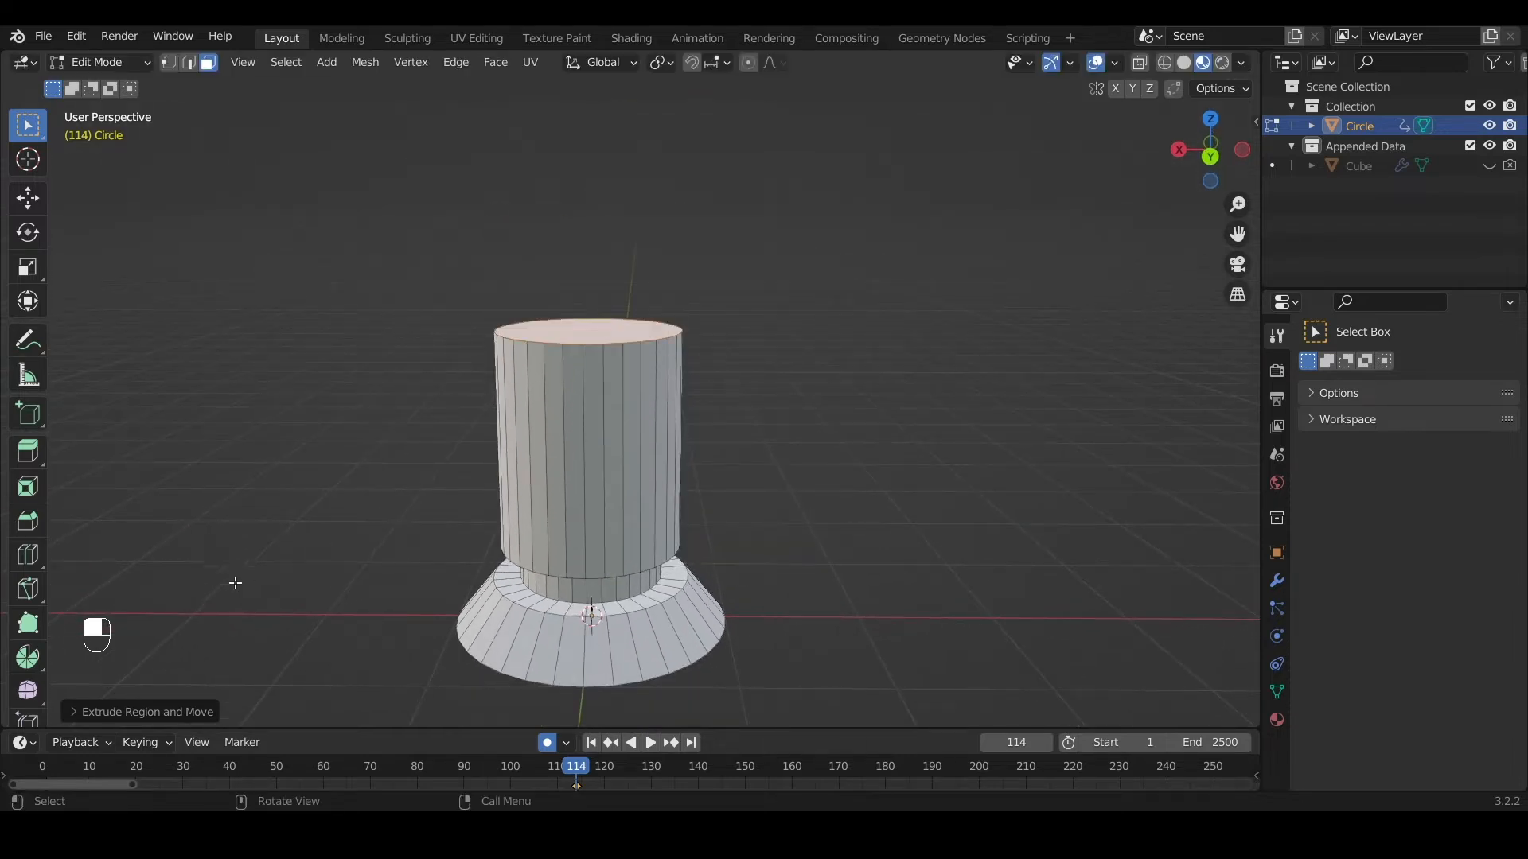
middle_drag(83, 617, 183, 603)
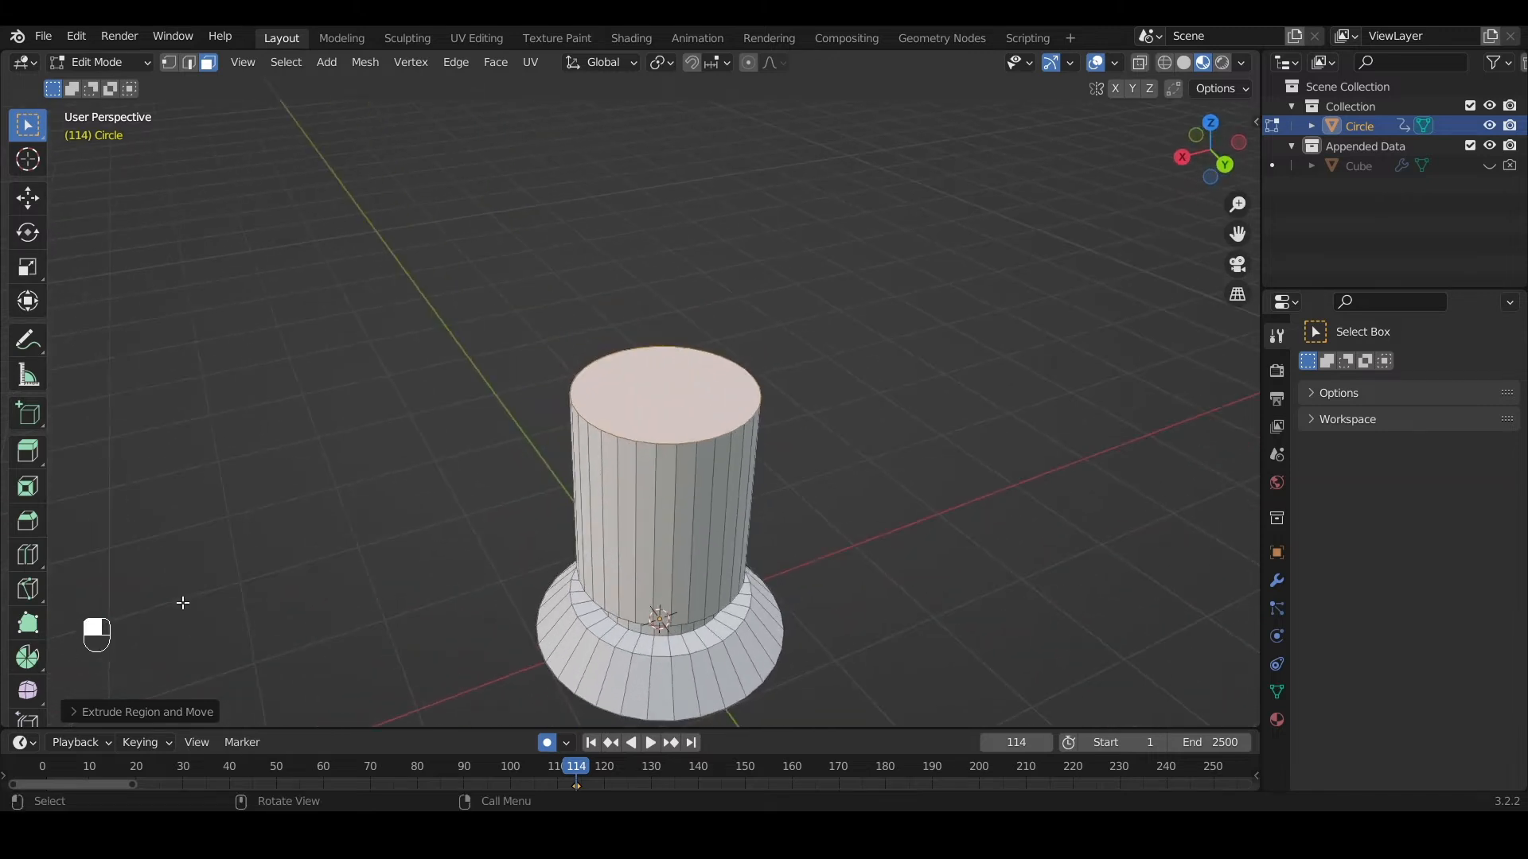
key(e)
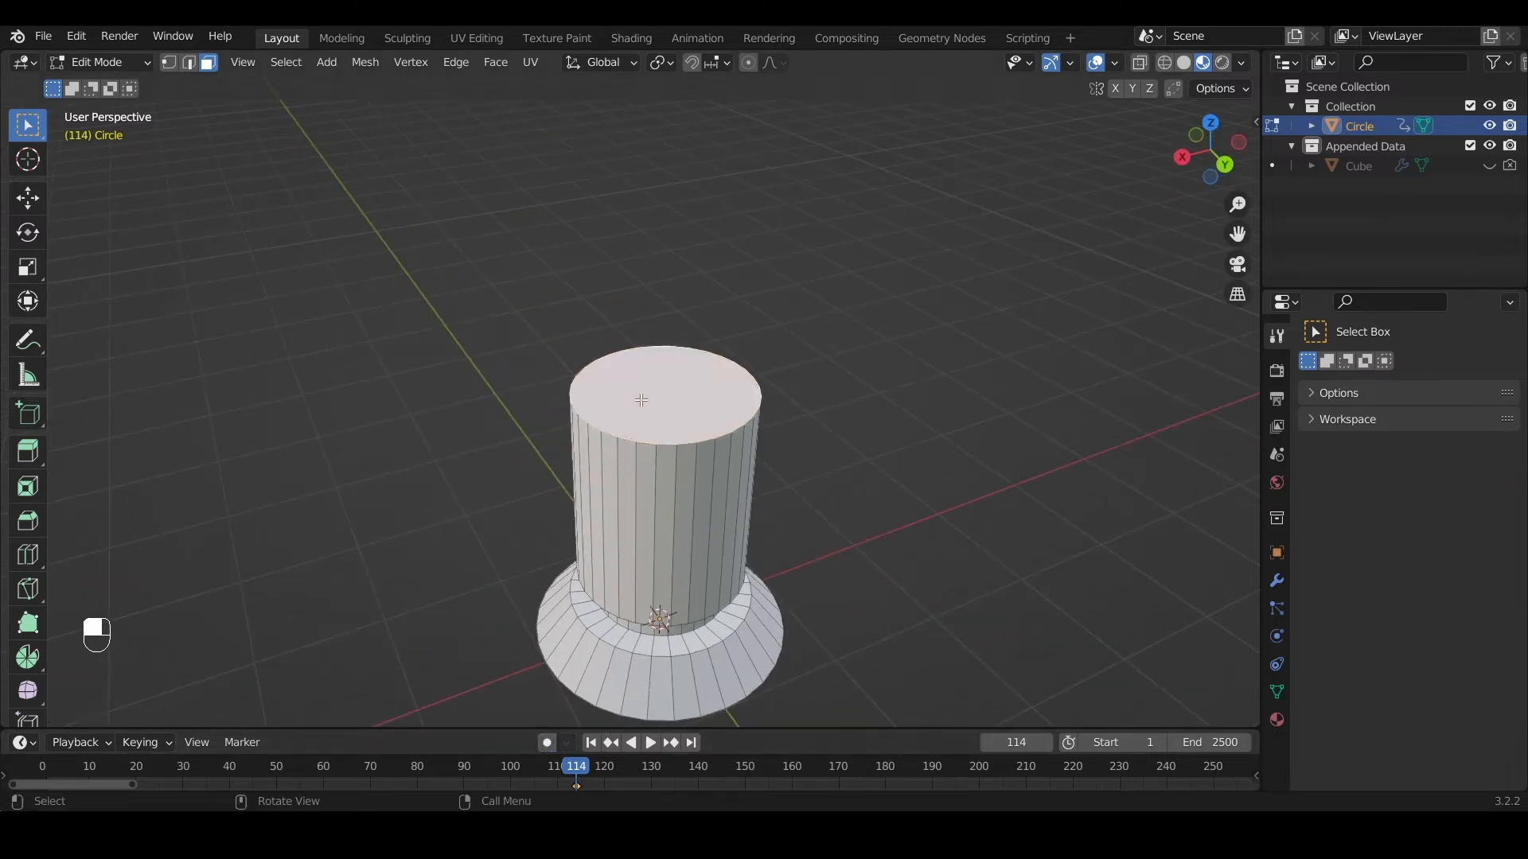
key(Escape)
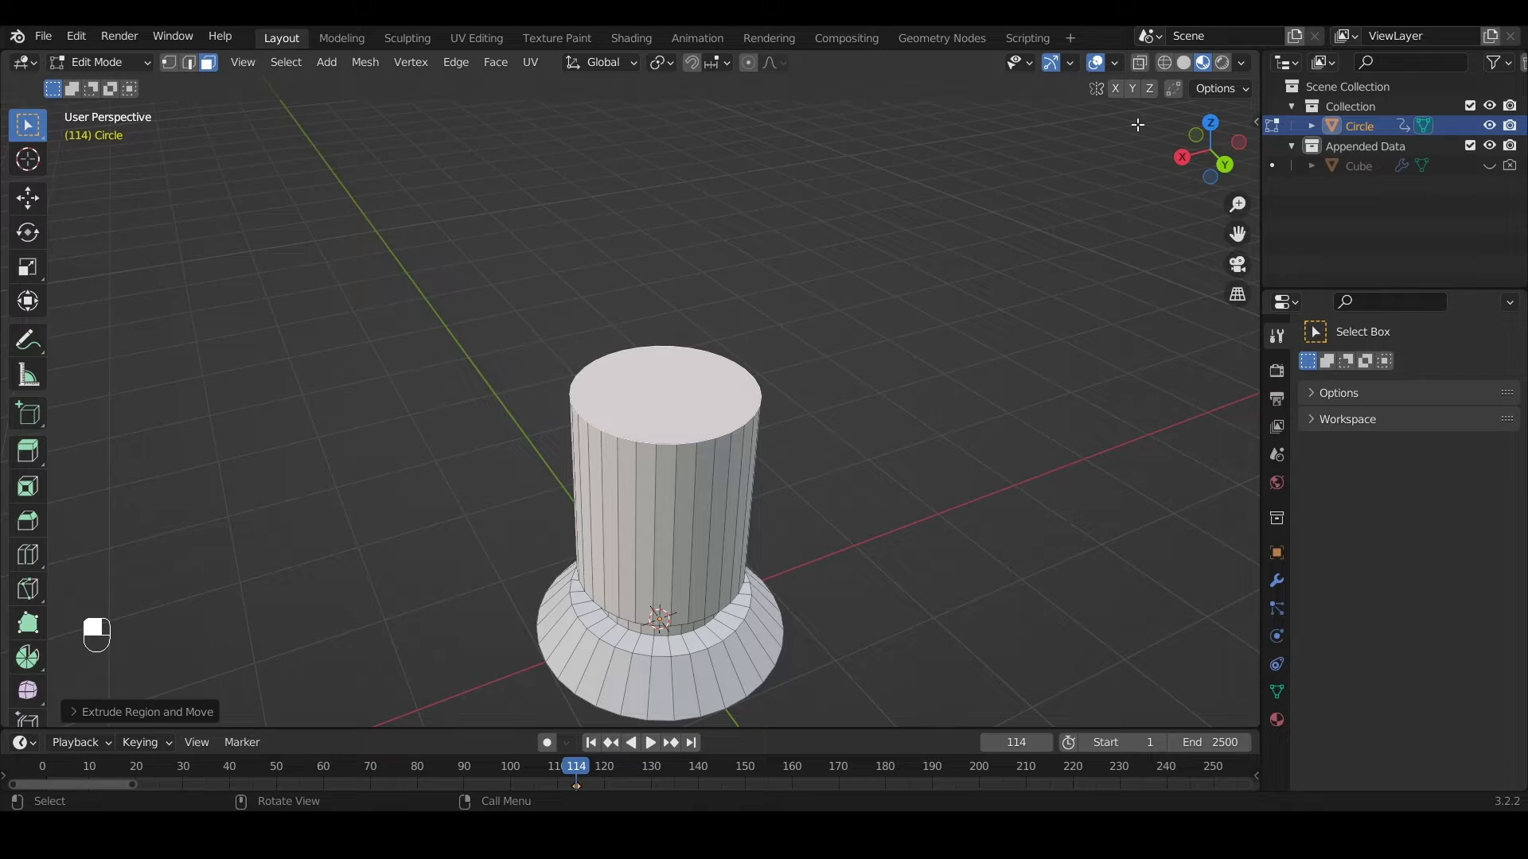
Get the Screencast Keys overlay to display keystrokes again and test it with the Merge command
key(n)
click(1250, 350)
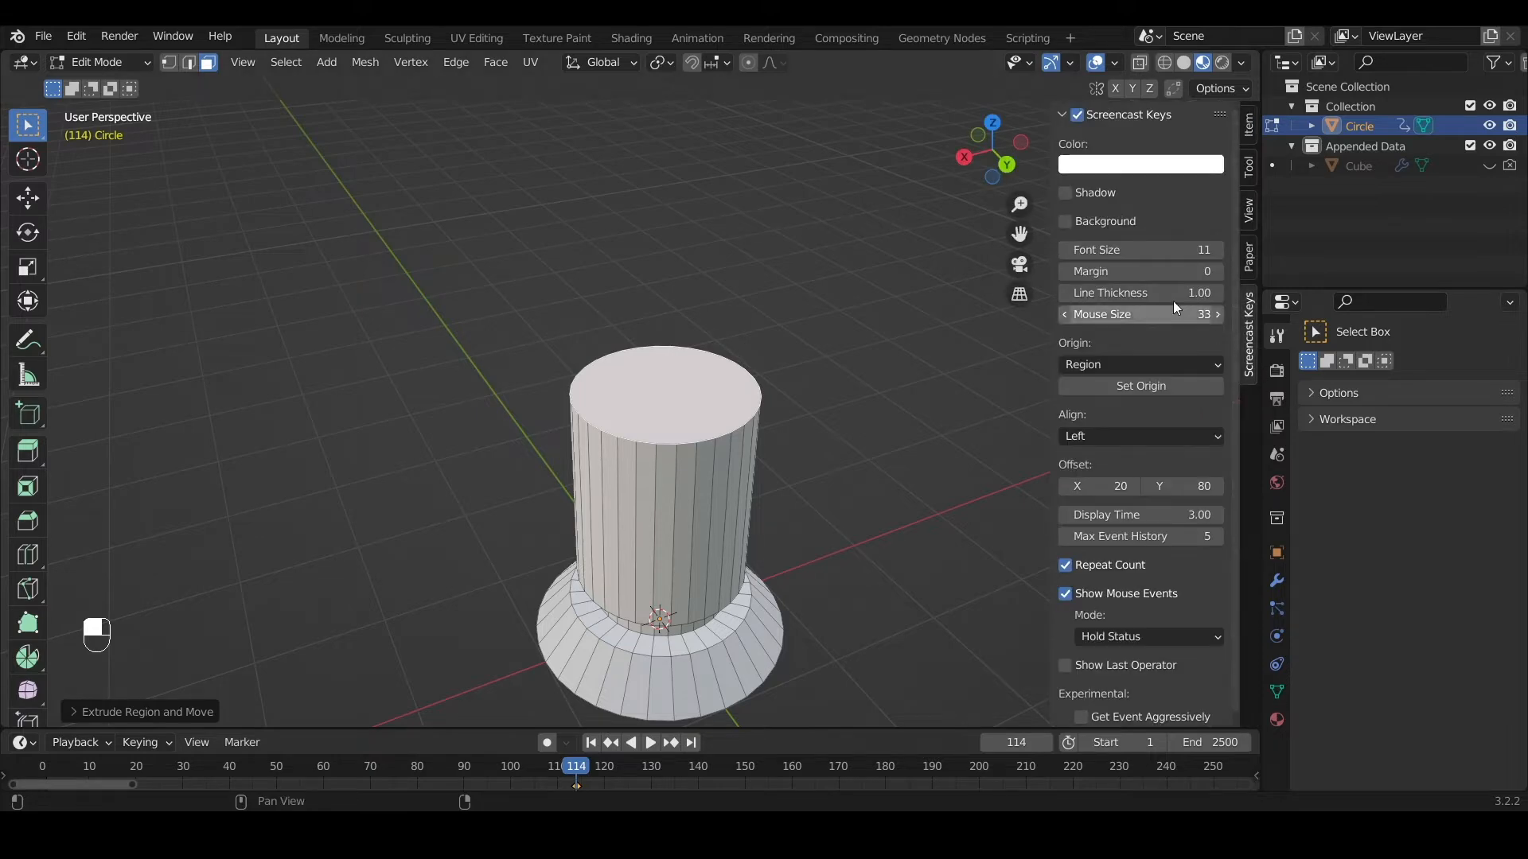
scroll(891, 320, down, 4)
middle_drag(334, 492, 183, 509)
scroll(181, 509, up, 4)
click(316, 459)
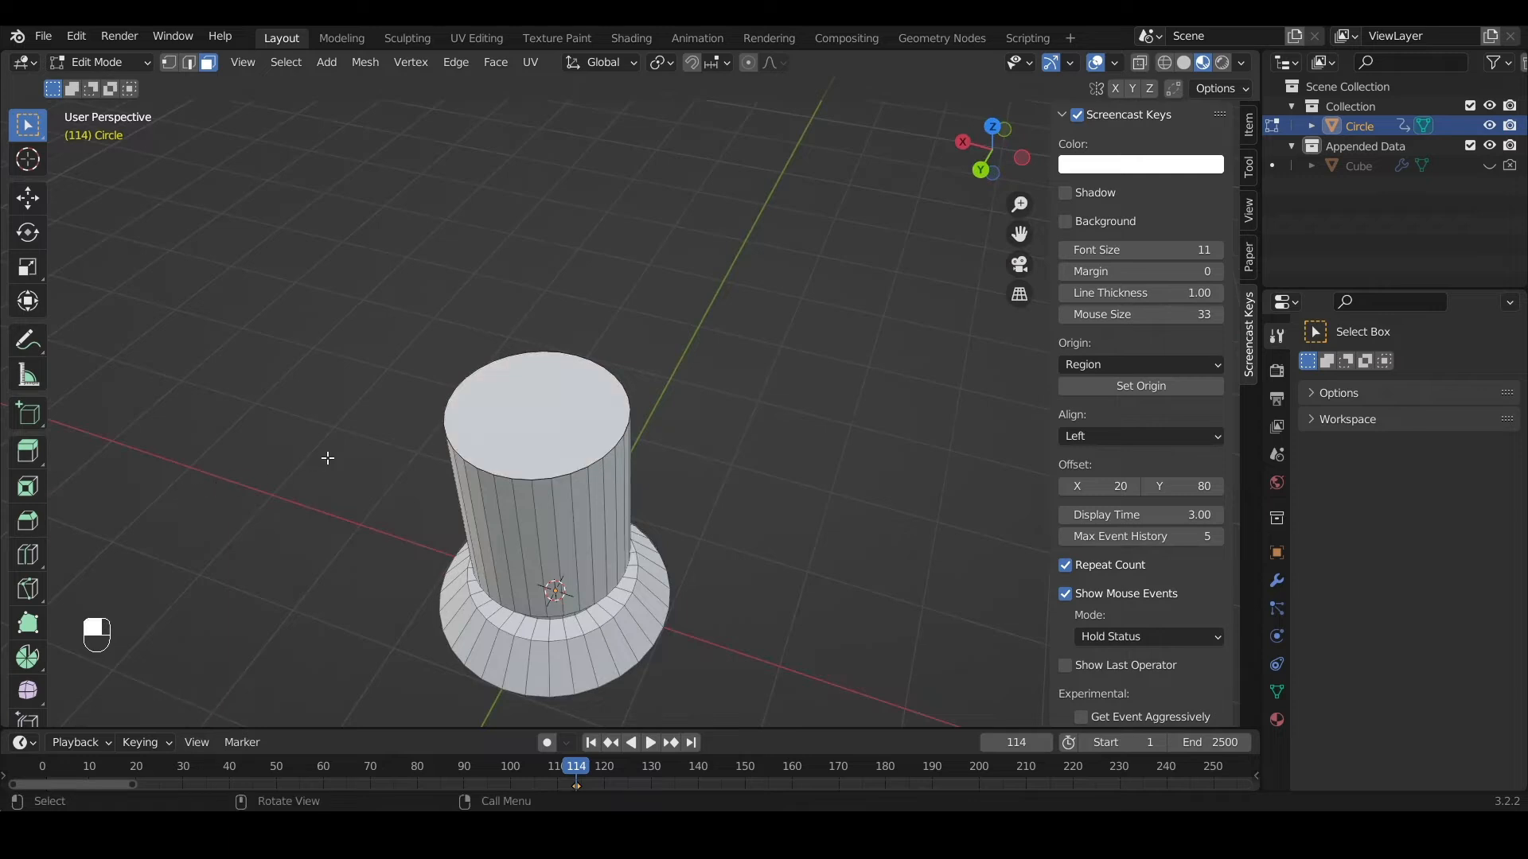
key(m)
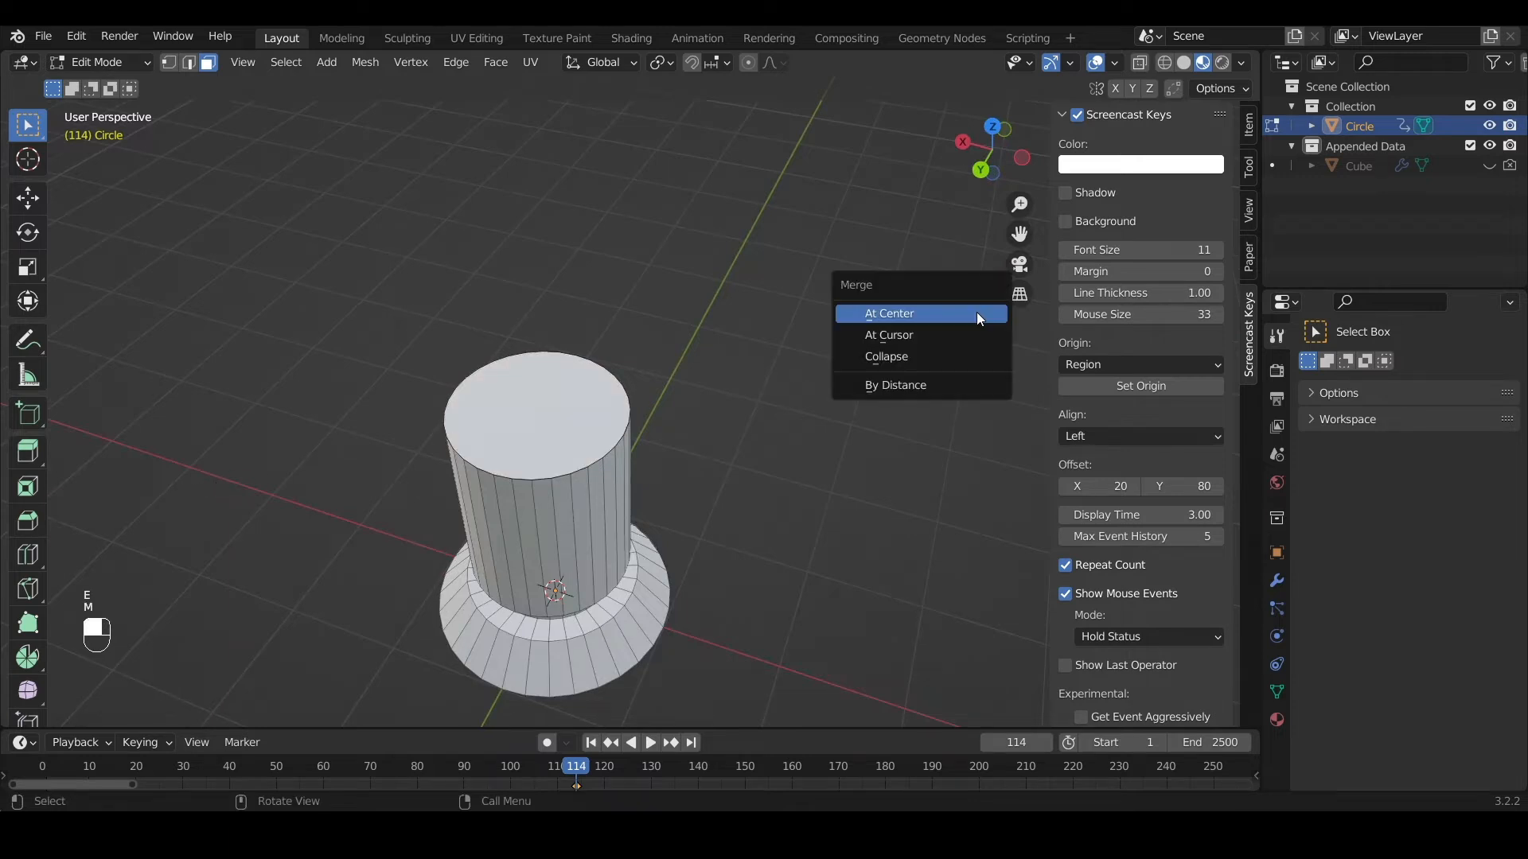
click(977, 312)
key(n)
Delete the Circle's keyframe at frame 114, enlarging the timeline for the edit and shrinking it back
middle_drag(748, 464, 679, 492)
scroll(632, 546, up, 2)
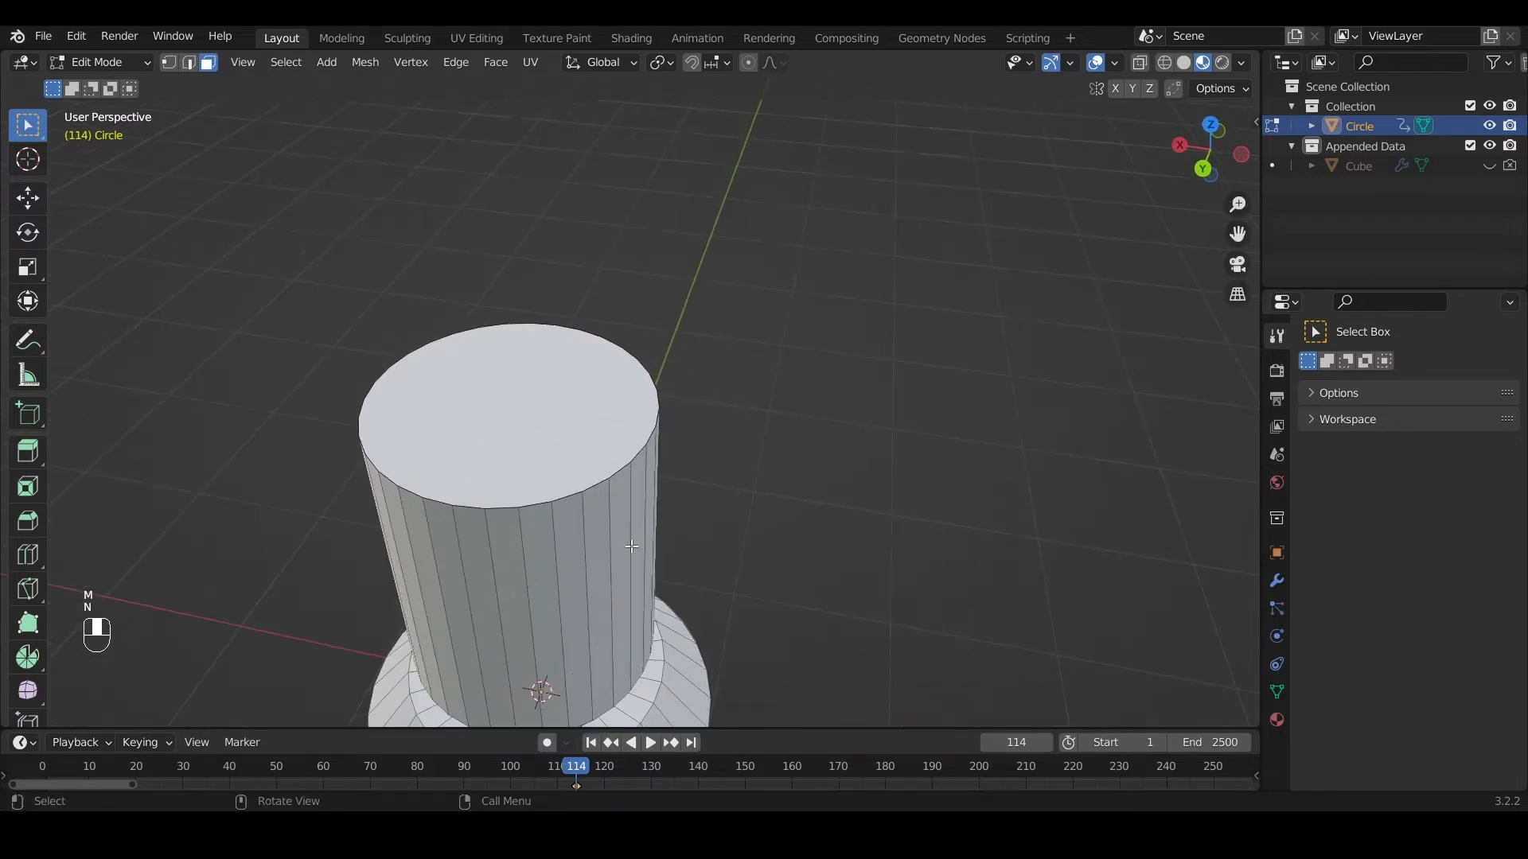
drag(466, 726, 470, 637)
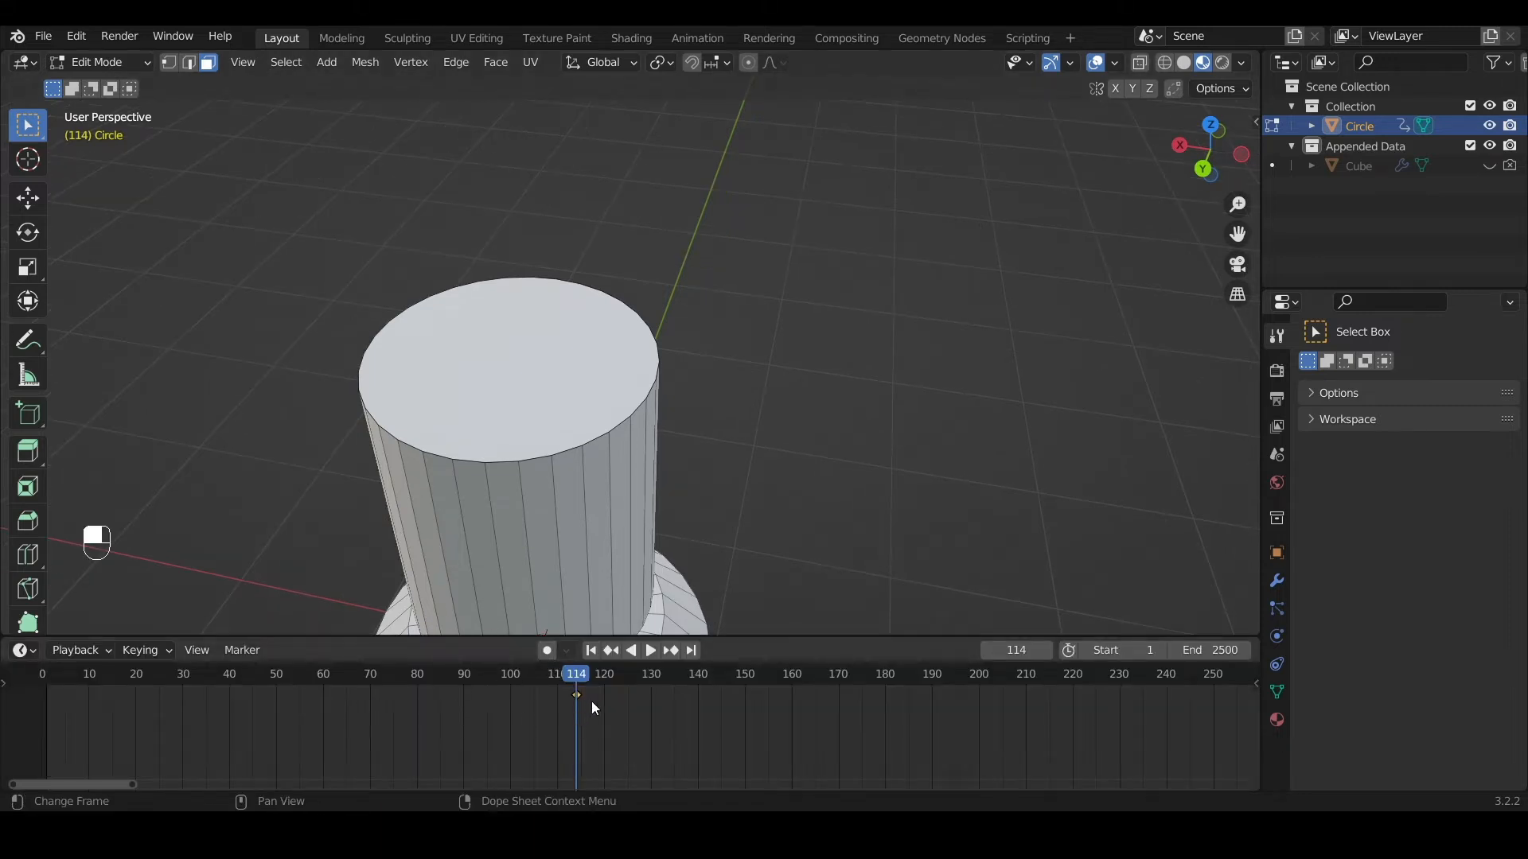
key(a)
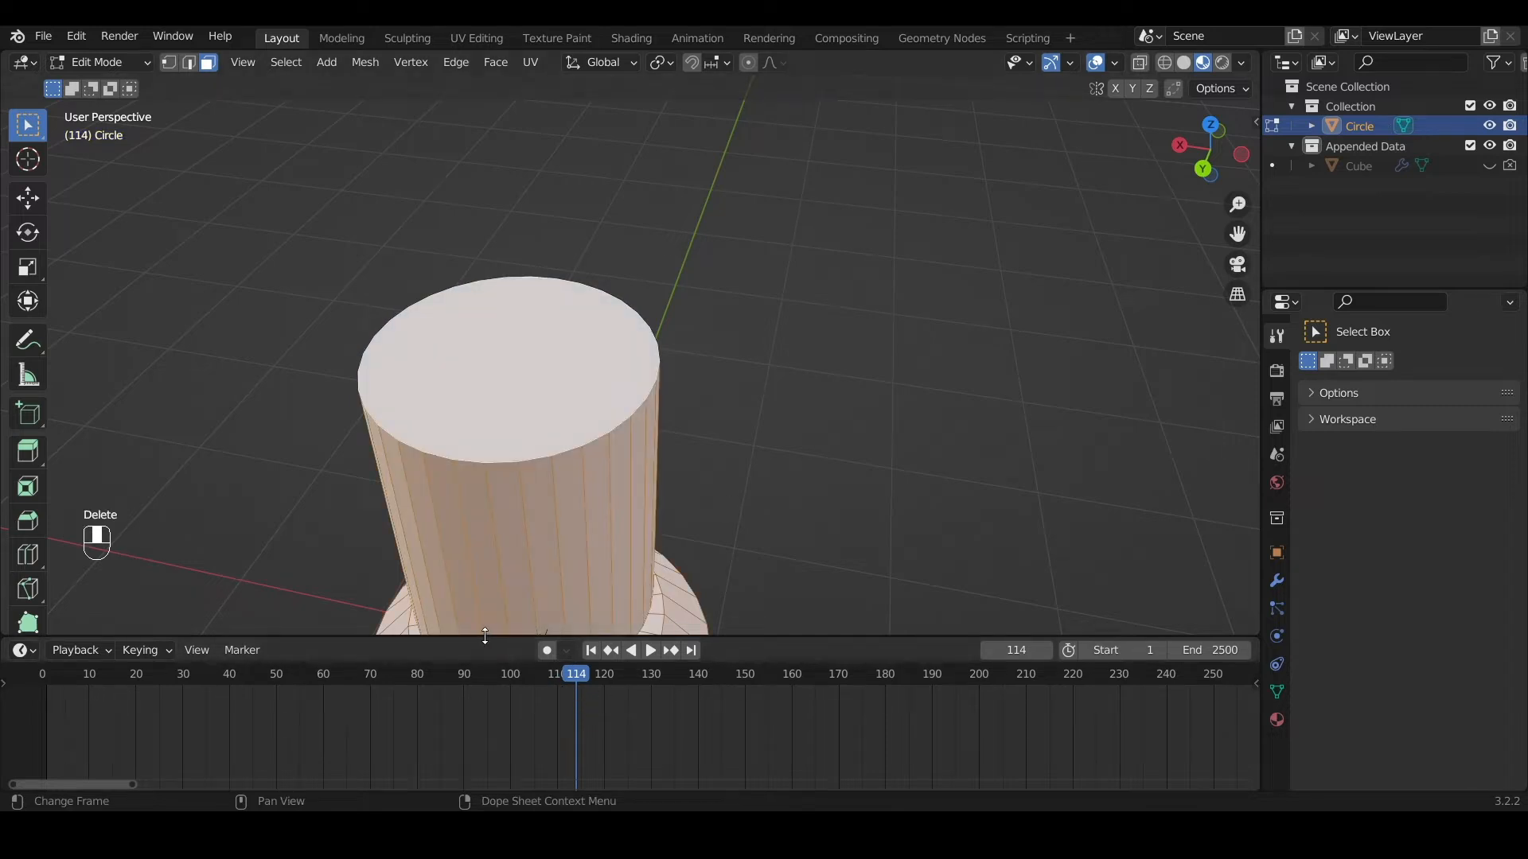
drag(486, 638, 514, 748)
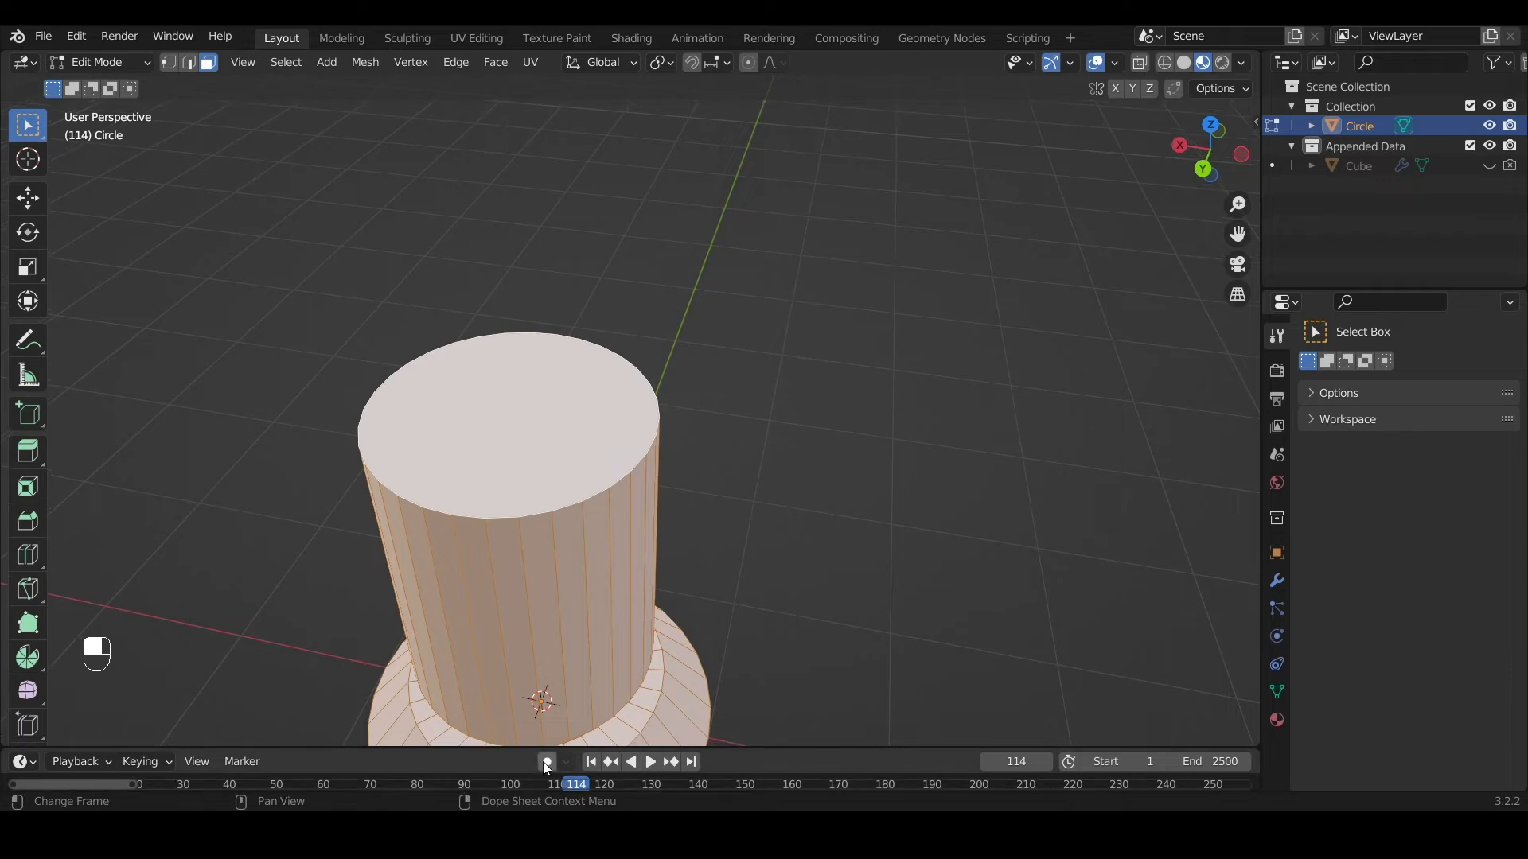
Extrude the cylinder's top face and scale it outward to about 2.3 times its size as an overhanging rim
middle_drag(453, 436, 549, 389)
click(552, 389)
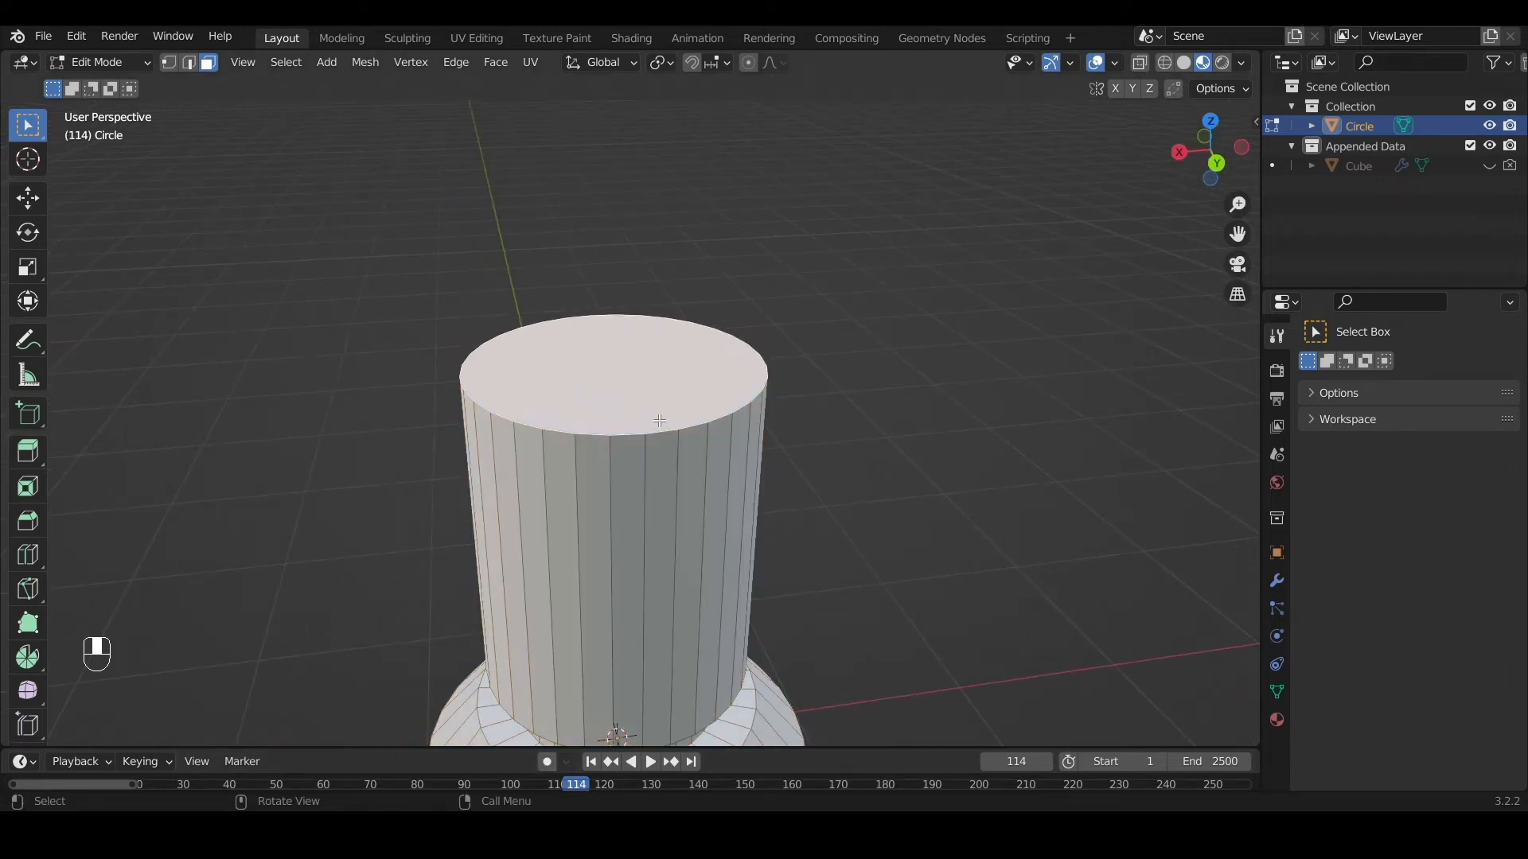
scroll(636, 409, down, 5)
middle_drag(636, 409, 552, 407)
scroll(593, 451, up, 3)
key(e)
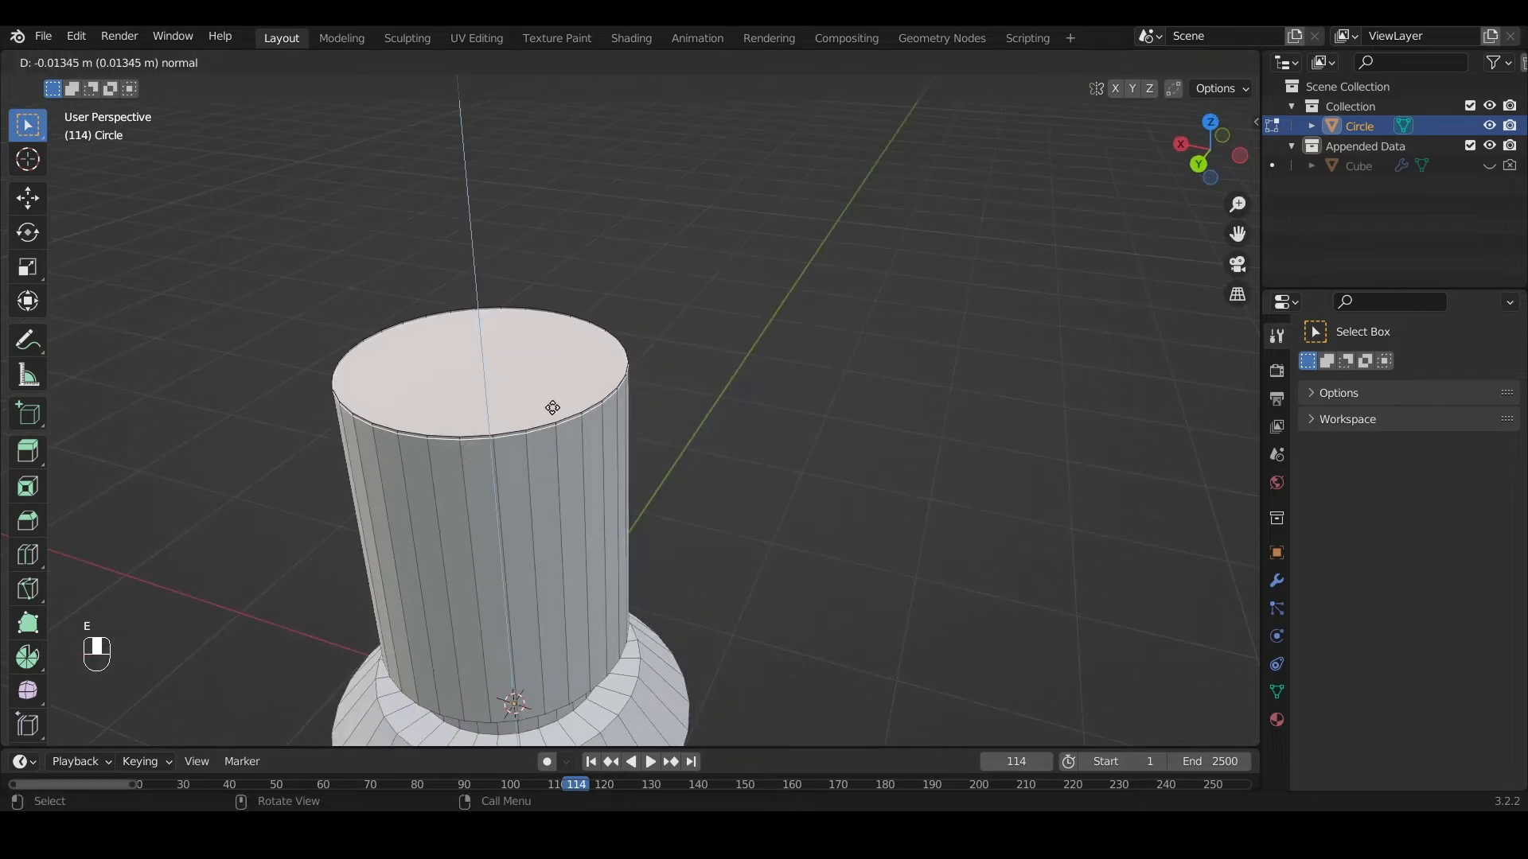
click(552, 408)
key(s)
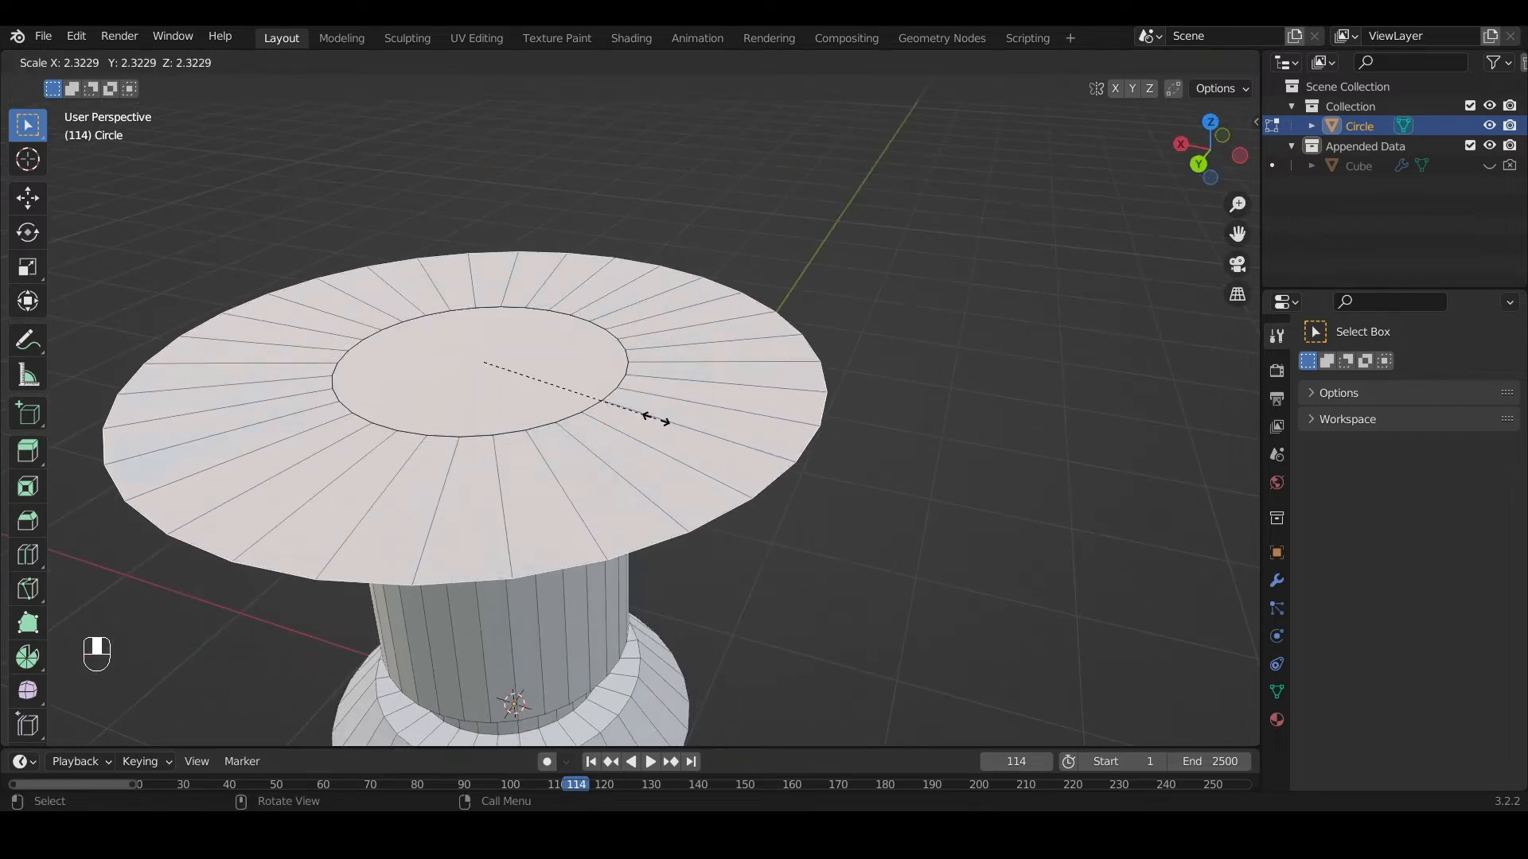
click(668, 422)
Extrude the rim's top face upward and scale it to 0 to form a conical roof
middle_drag(651, 420, 594, 366)
scroll(595, 366, down, 3)
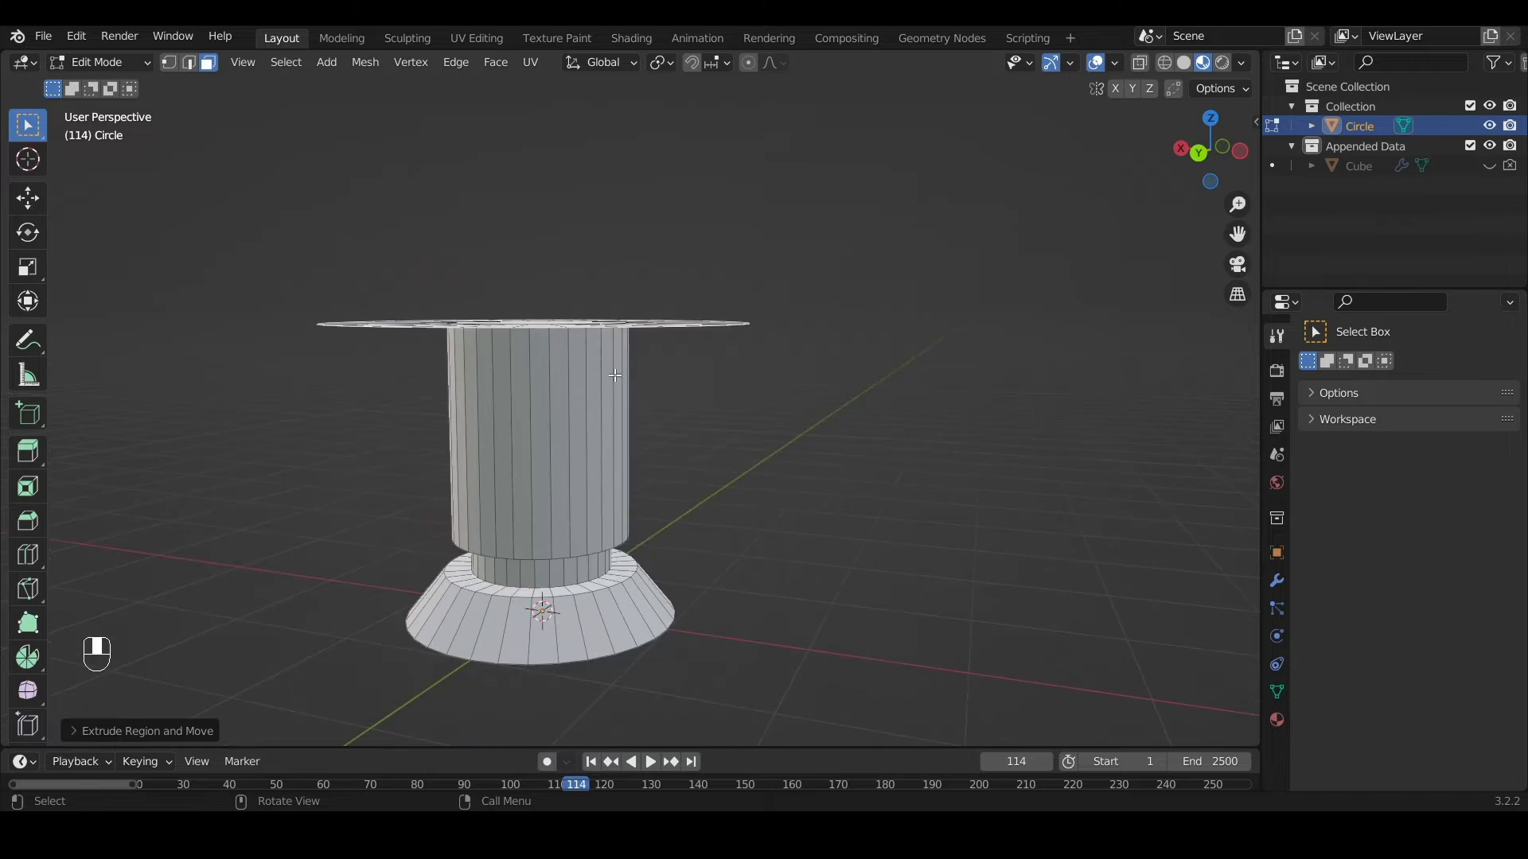
key(e)
click(676, 328)
key(s)
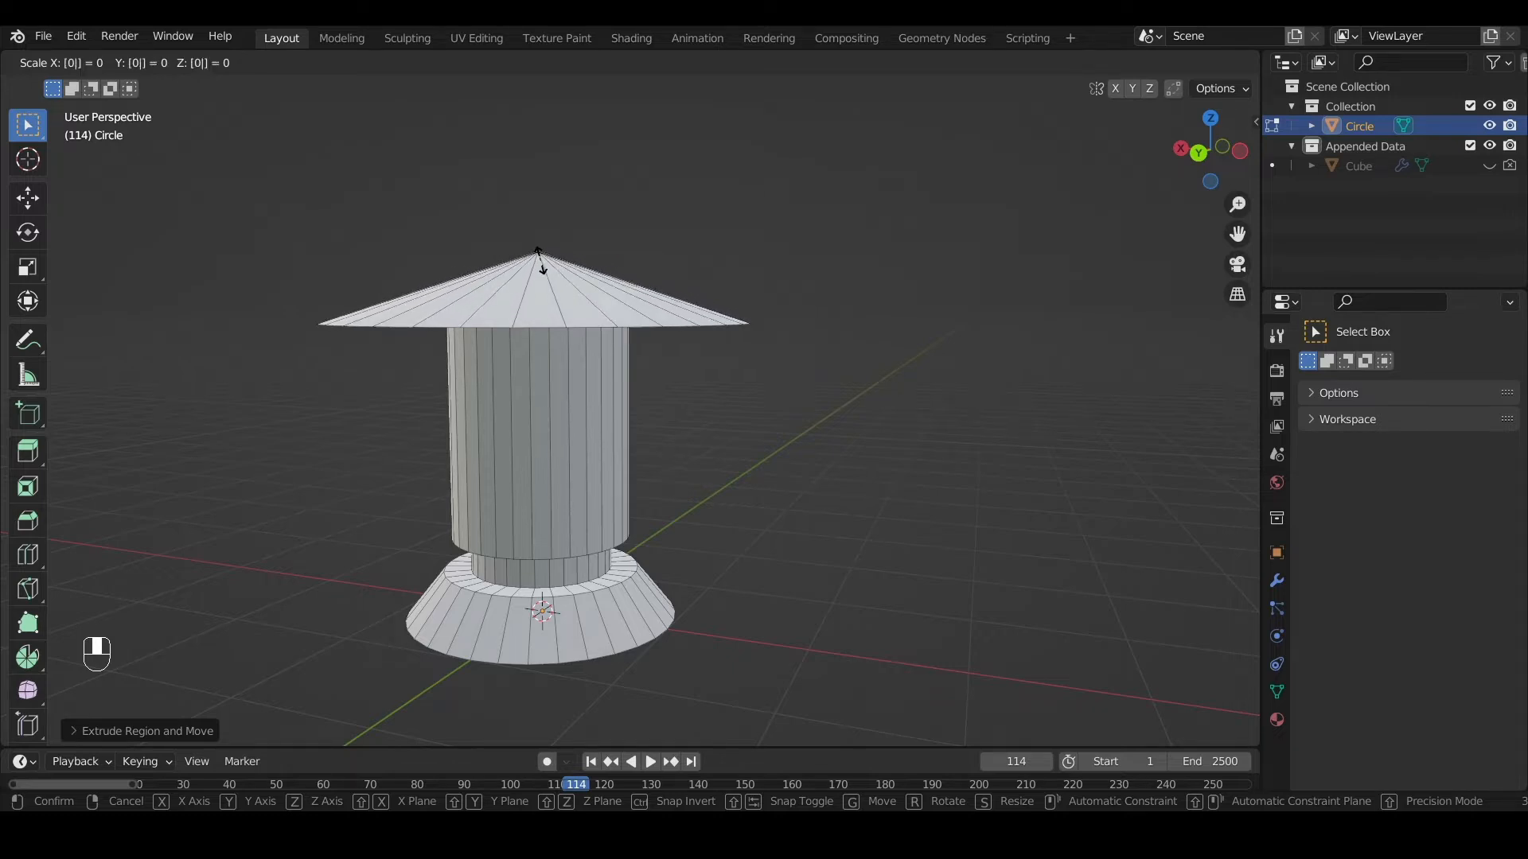
click(540, 260)
Try selecting alternate faces around the roof's underside, then select only one underside face
middle_drag(336, 503, 549, 419)
click(661, 223)
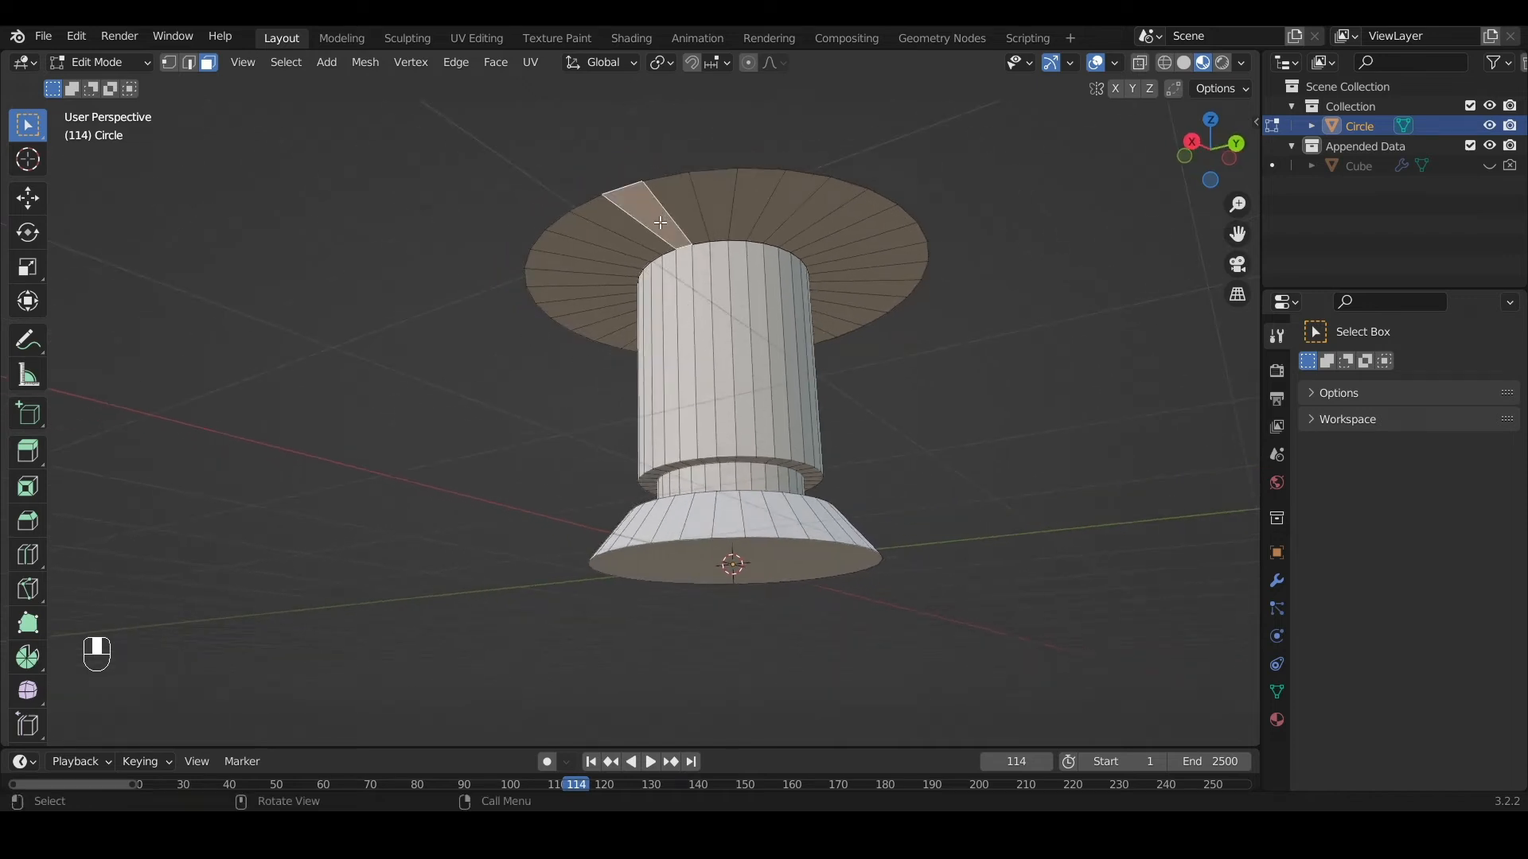
shift+click(603, 240)
shift+click(599, 280)
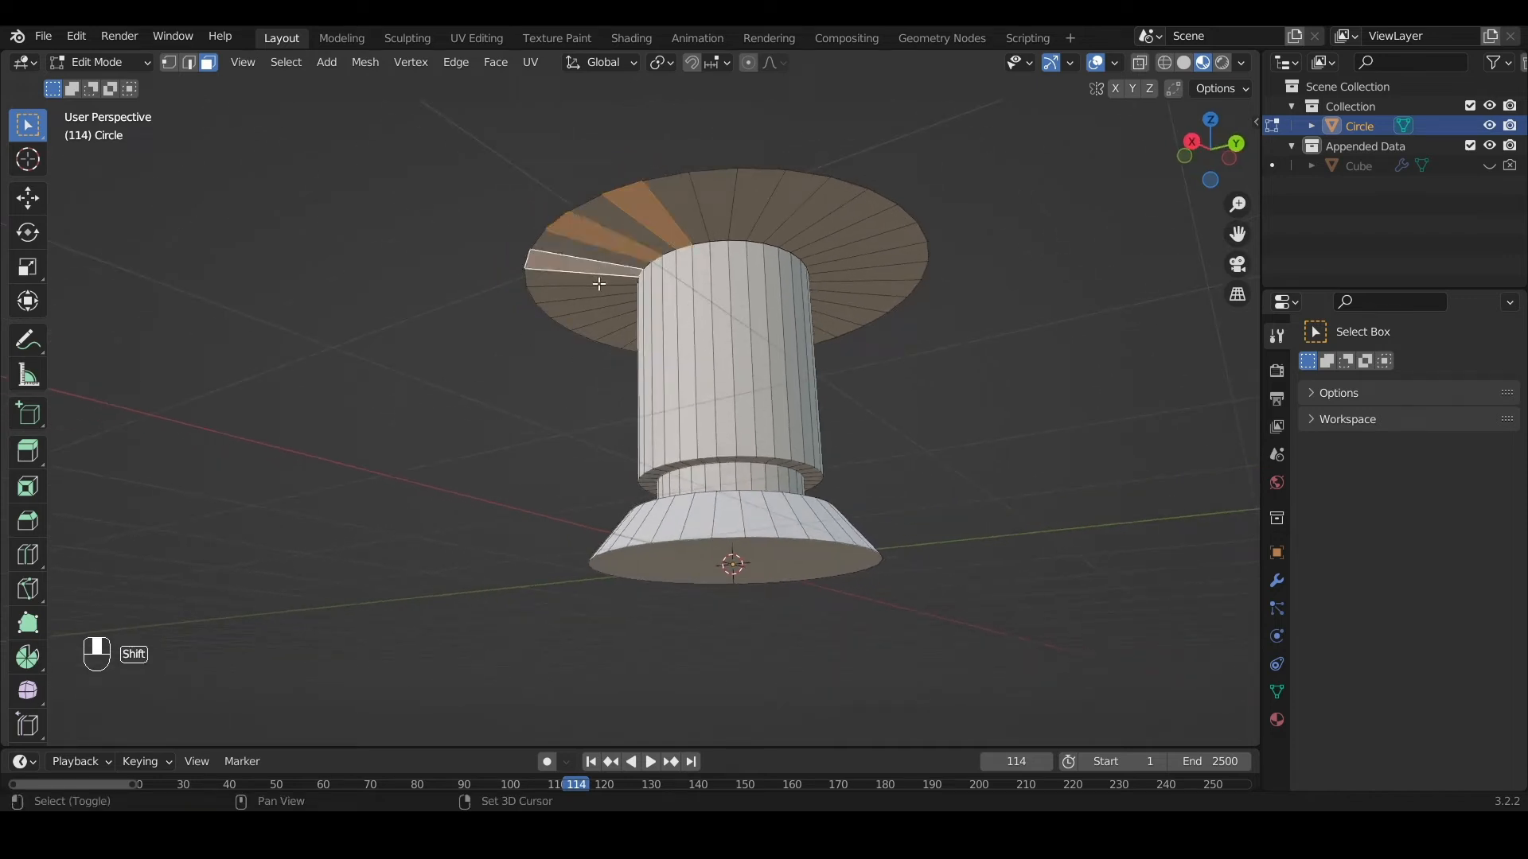
shift+click(605, 299)
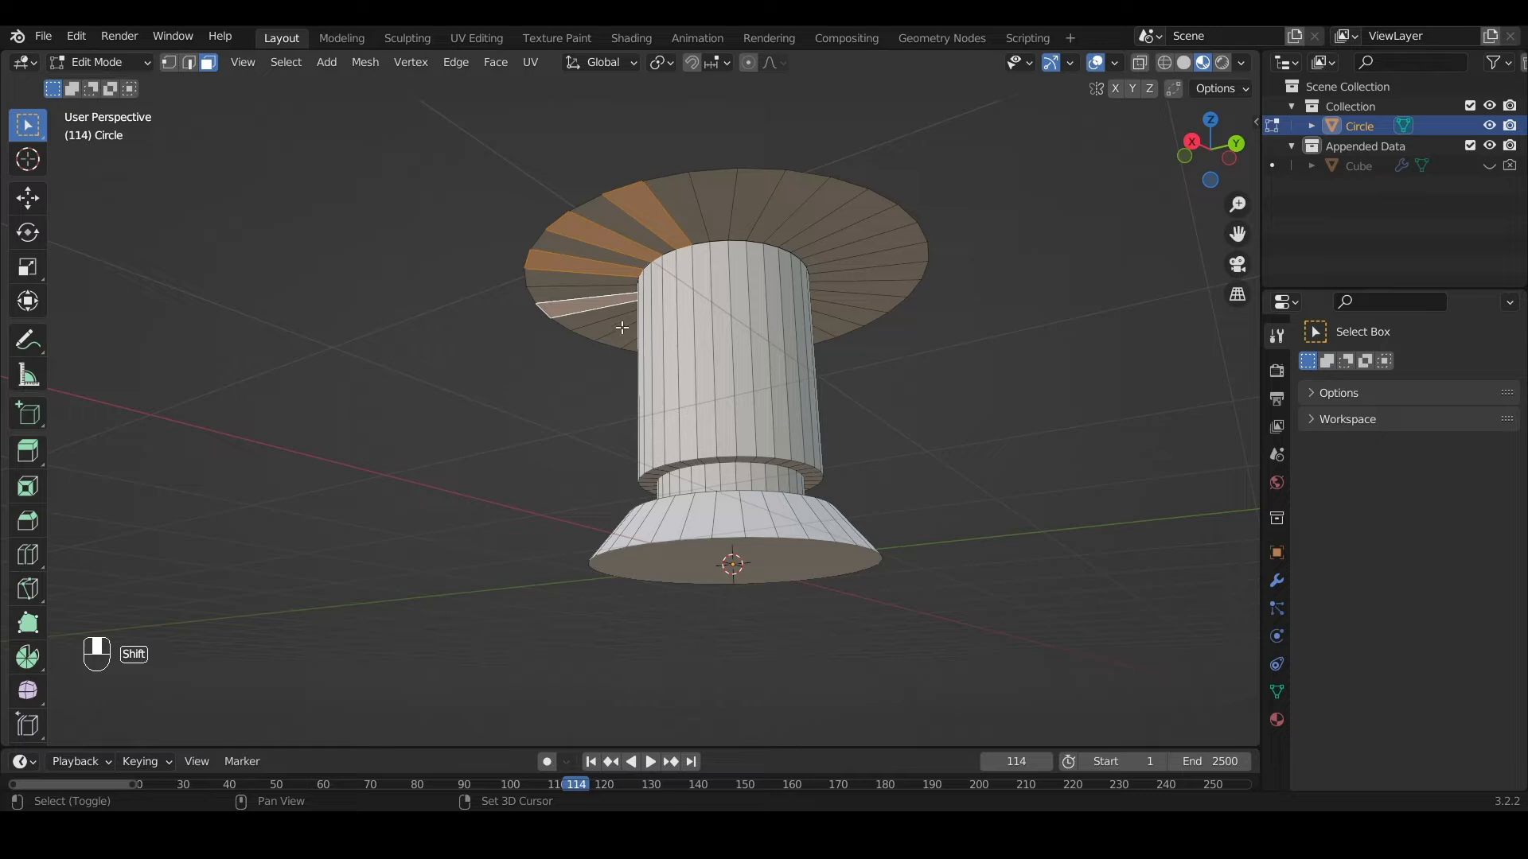
click(714, 222)
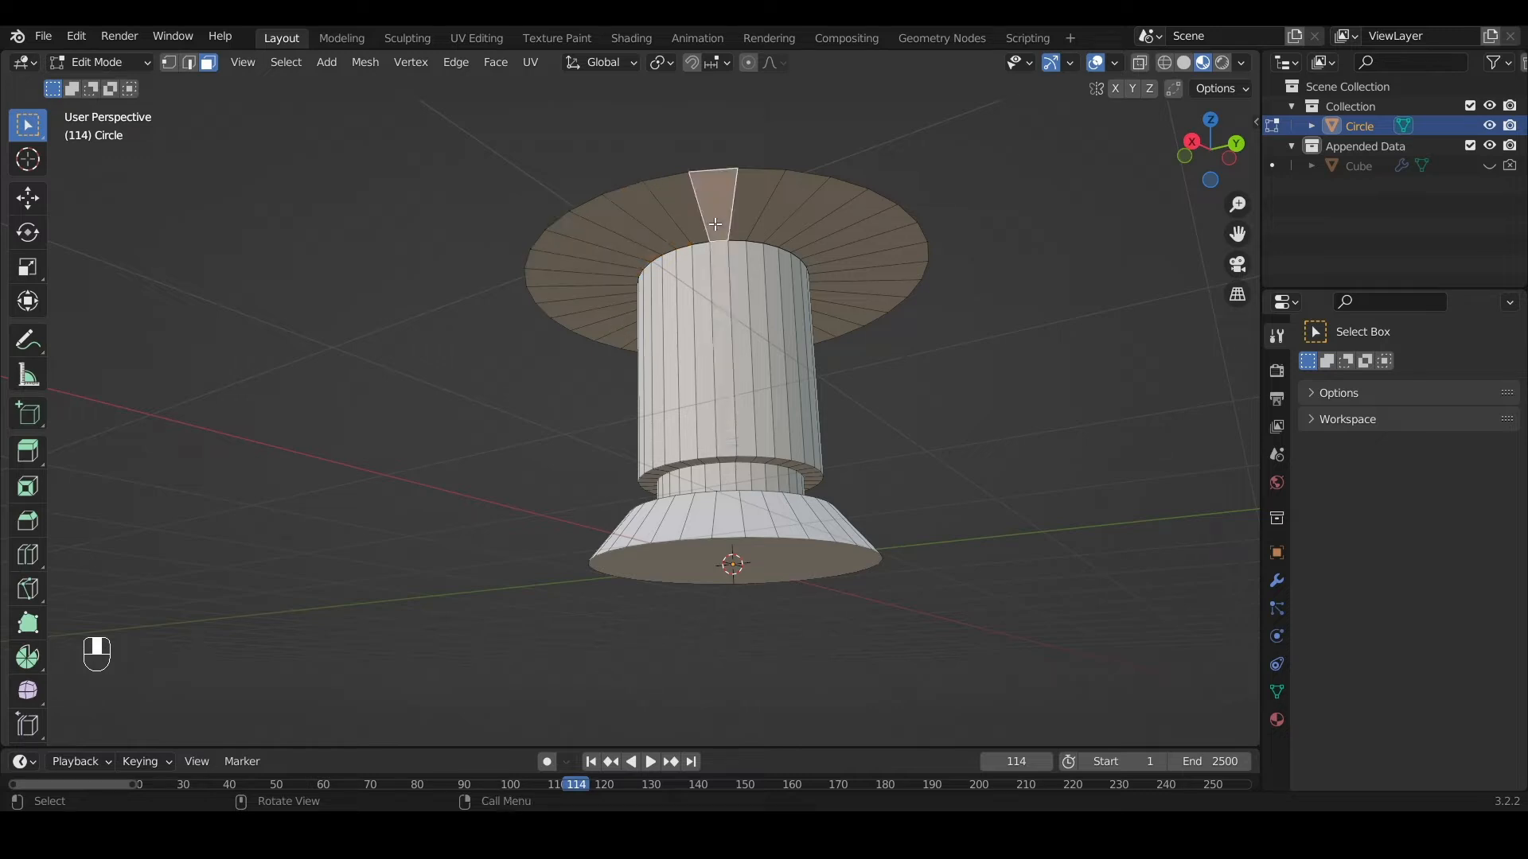
Try growing the face selection on the model, using the base's bottom face
key(shift+KP_1)
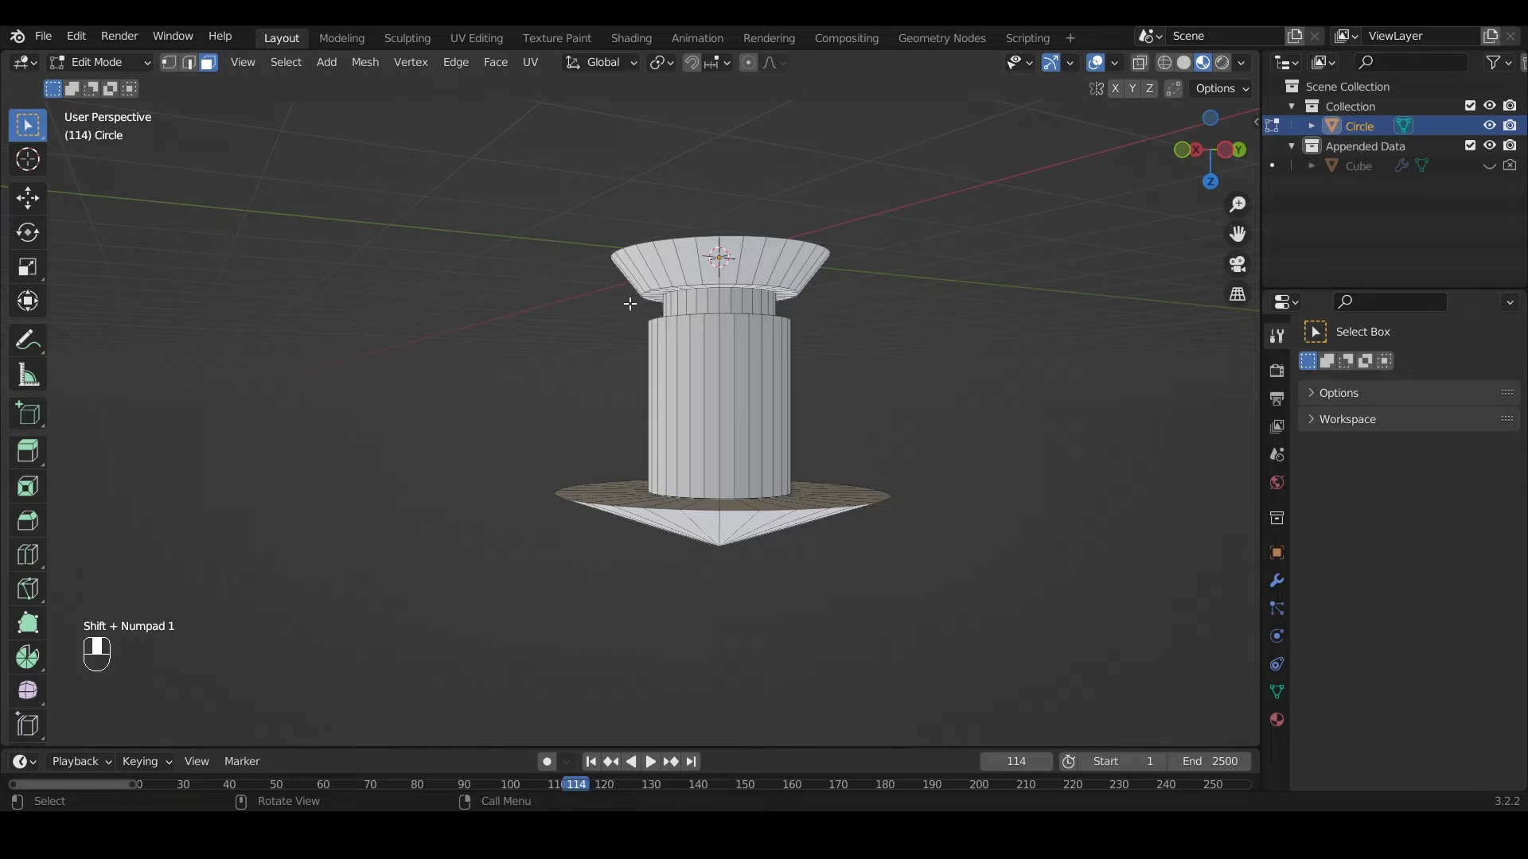
key(shift+KP_Add)
middle_drag(632, 307, 771, 395)
key(shift)
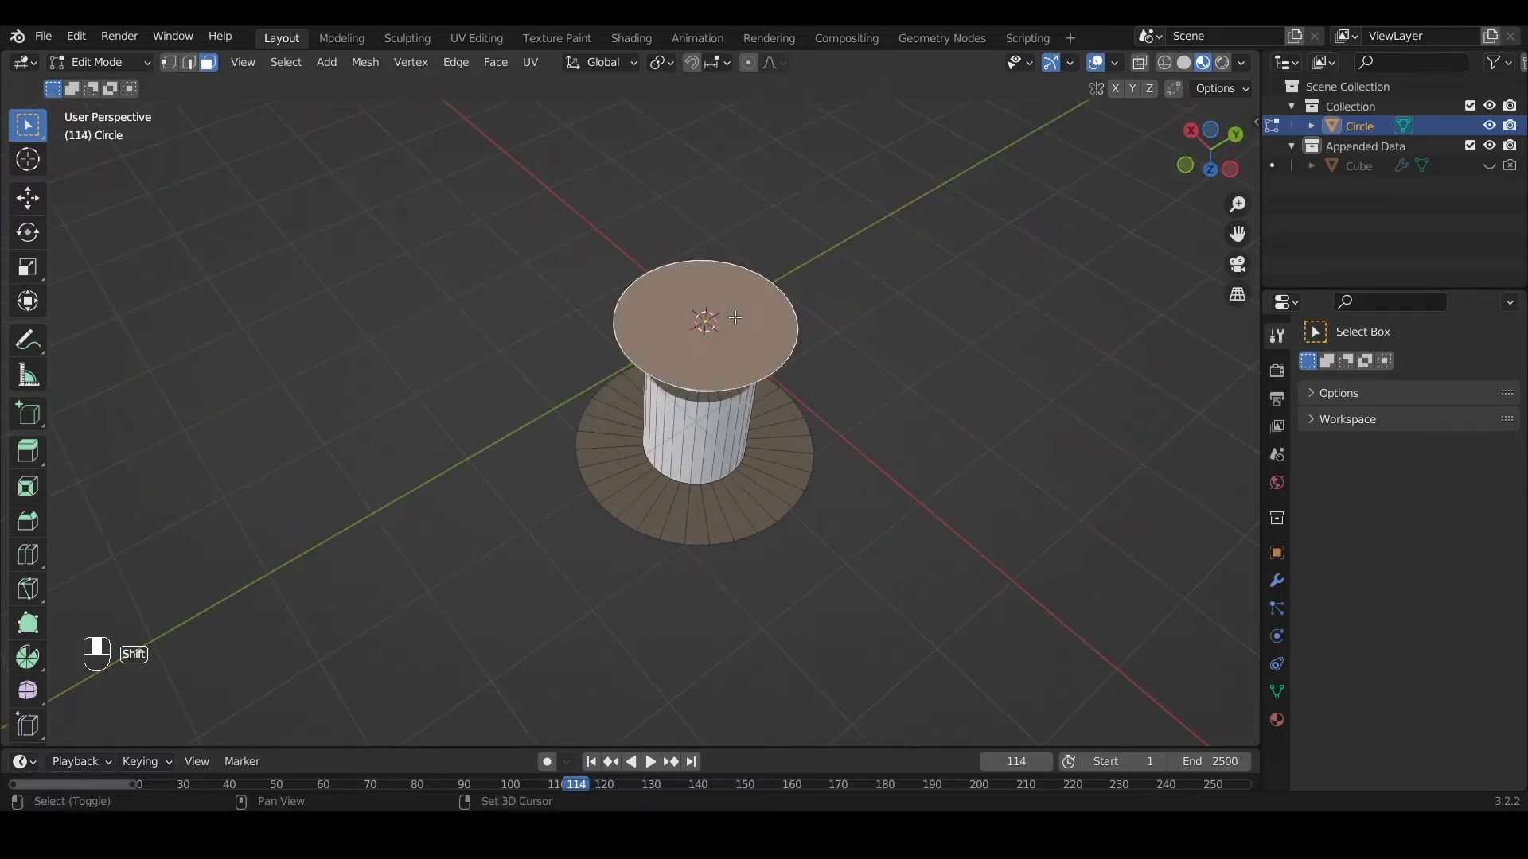
key(shift+KP_Add)
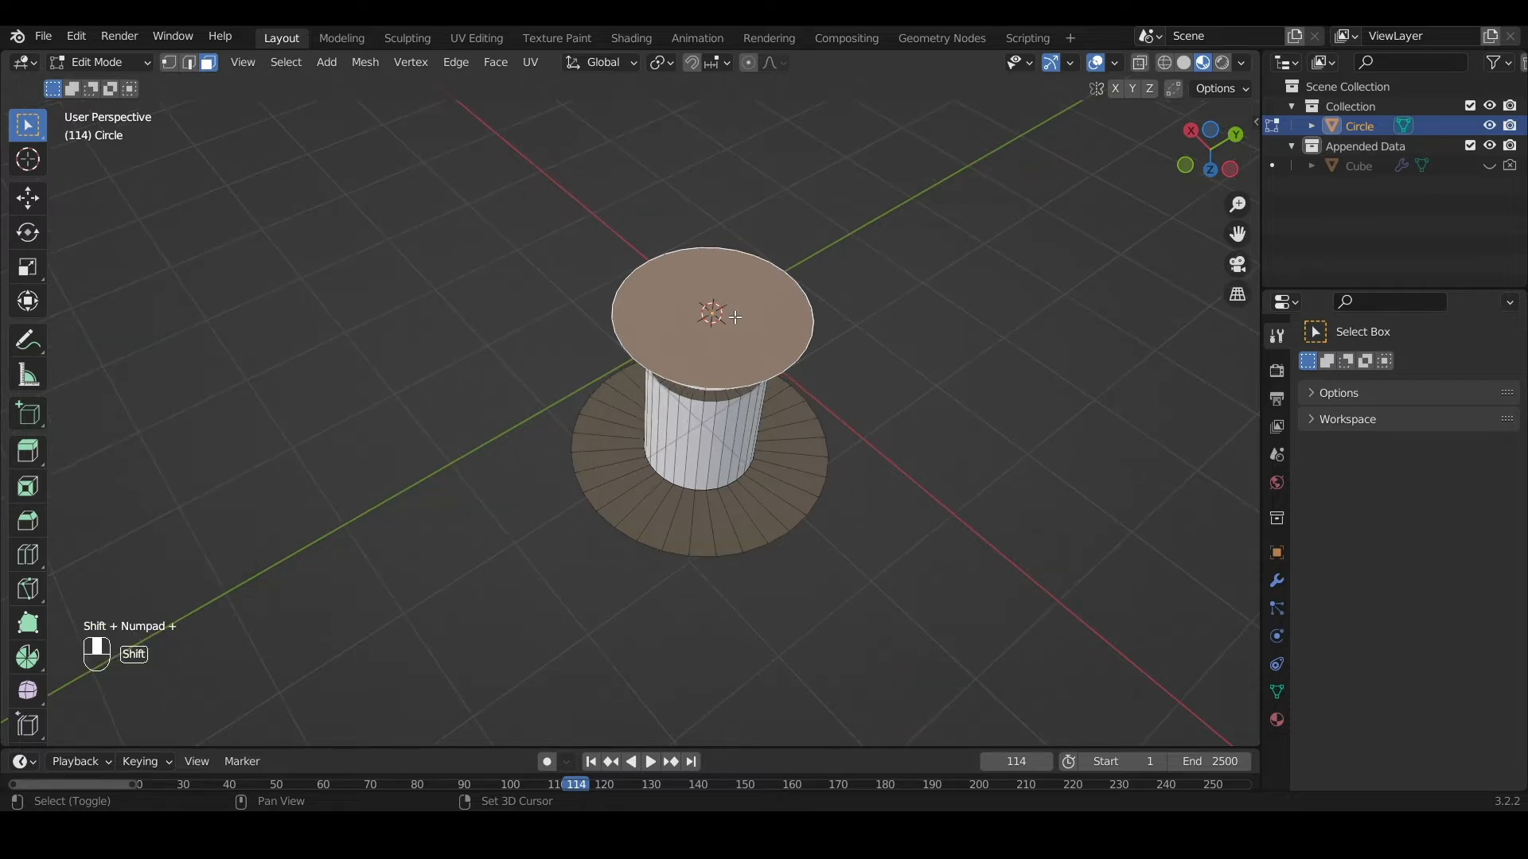
Add four evenly spaced horizontal loop cuts around the main cylinder below the roof
middle_drag(814, 222, 662, 537)
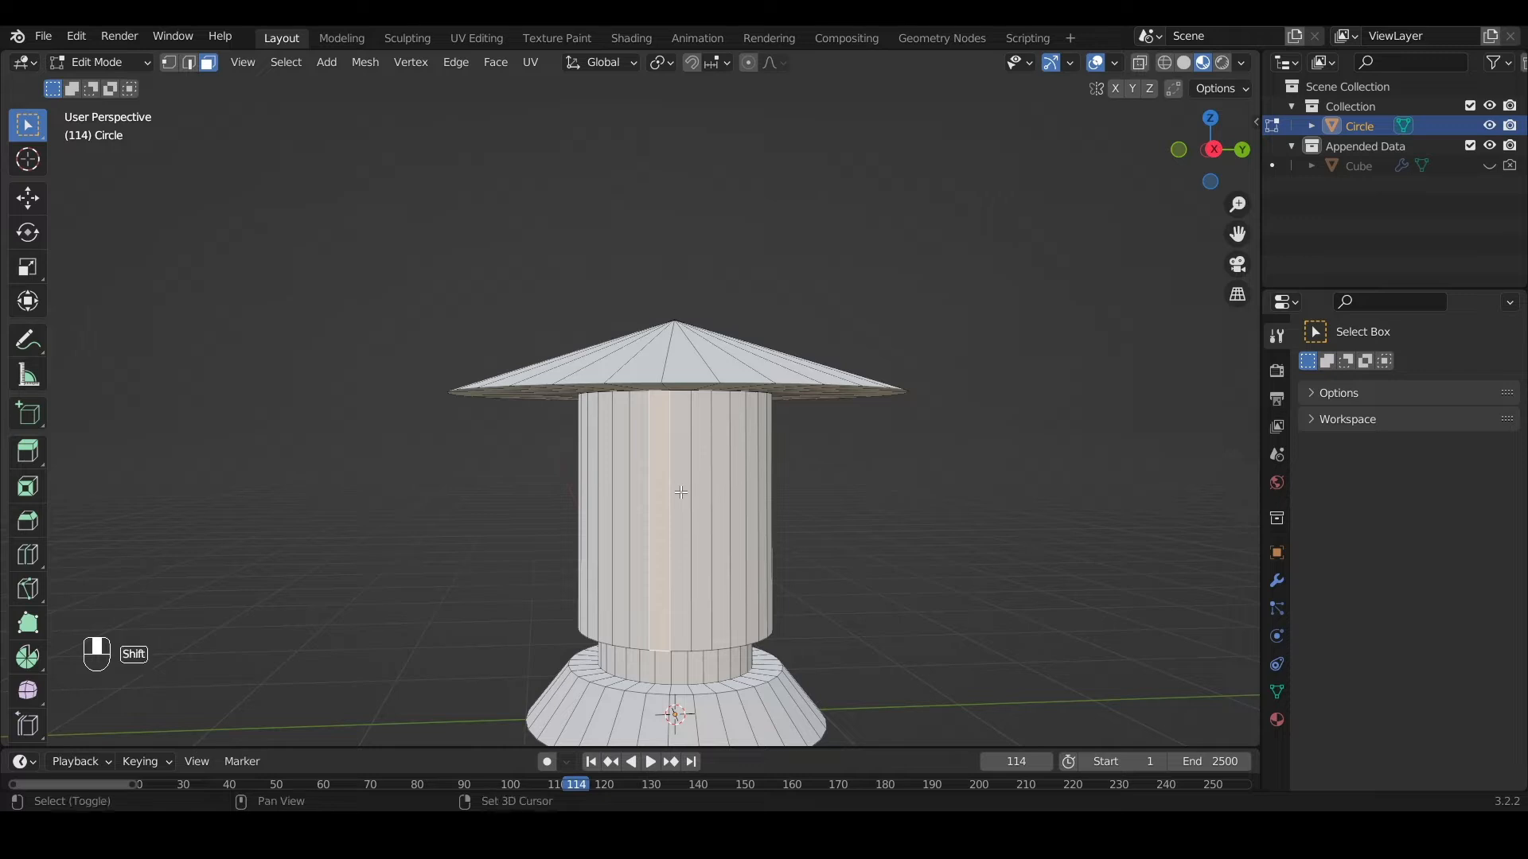
key(ctrl+r)
scroll(681, 493, up, 1)
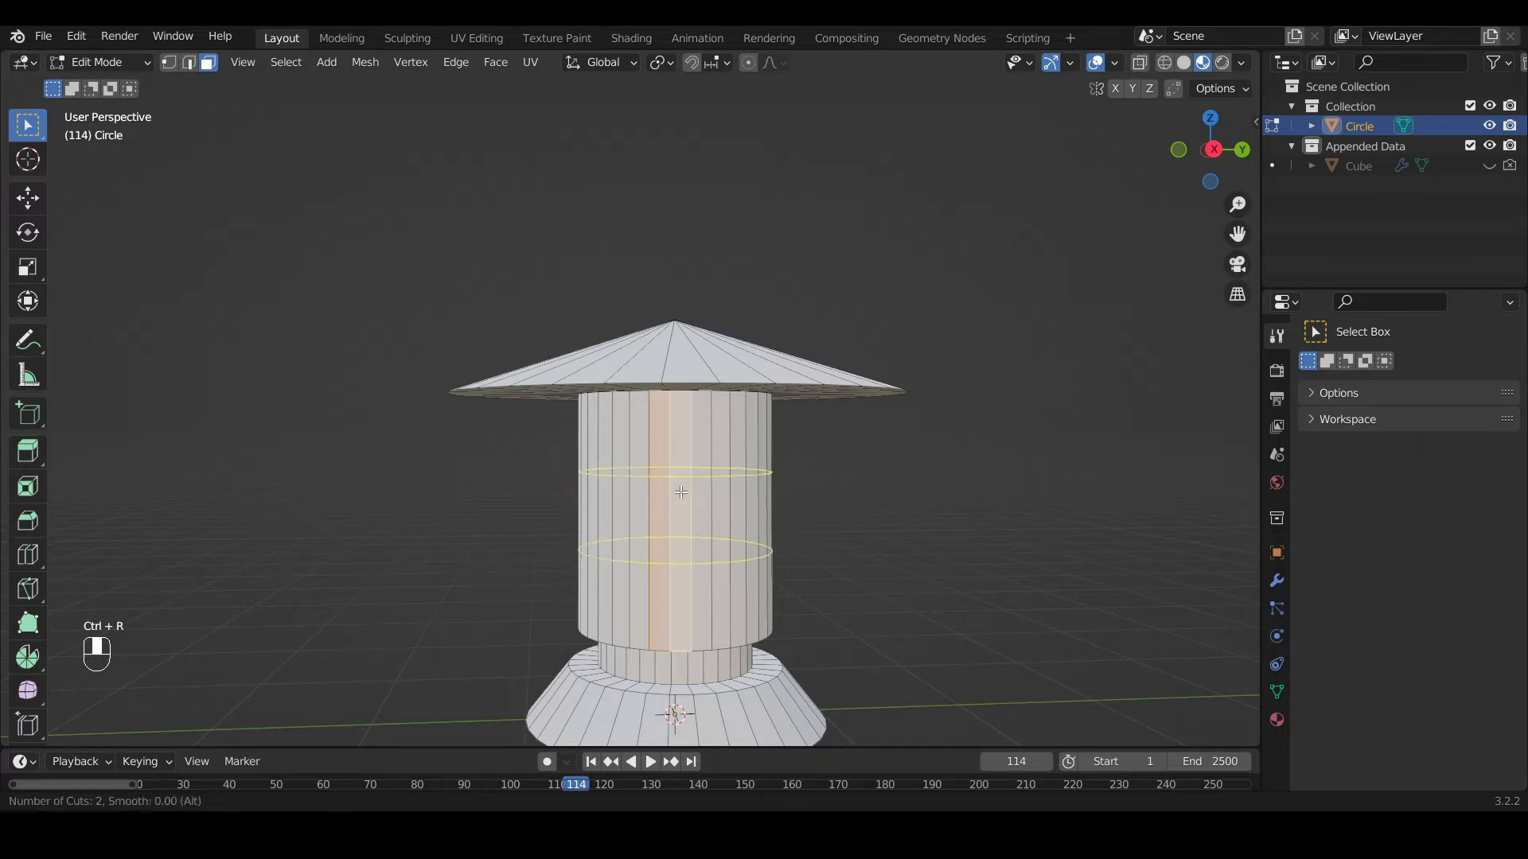
scroll(681, 492, up, 2)
click(681, 493)
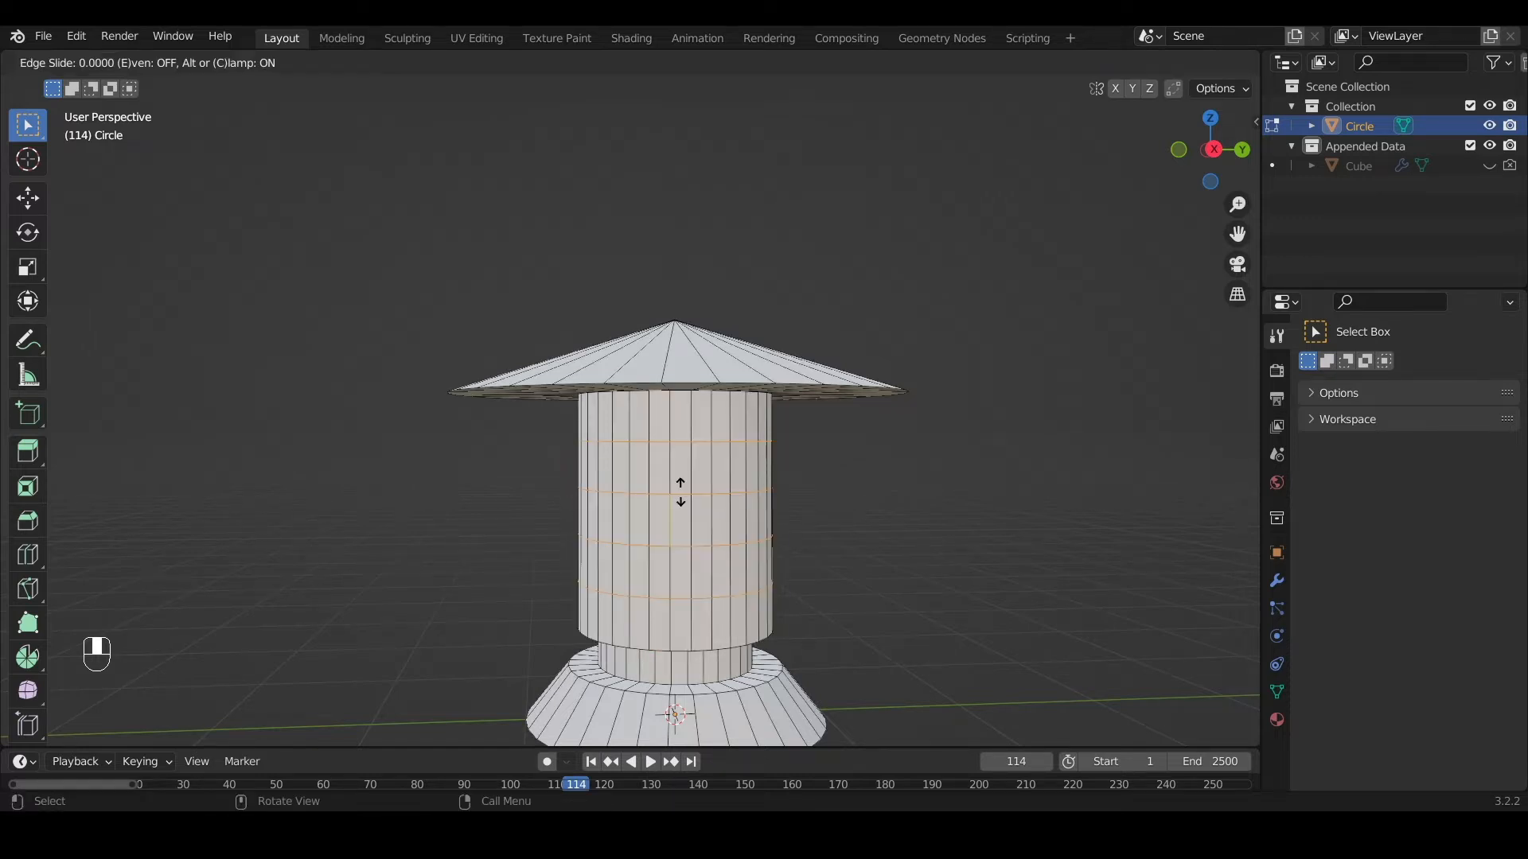
click(681, 493)
Select two separate pairs of adjacent faces in the cylinder's second row from the top, as eyes
click(665, 477)
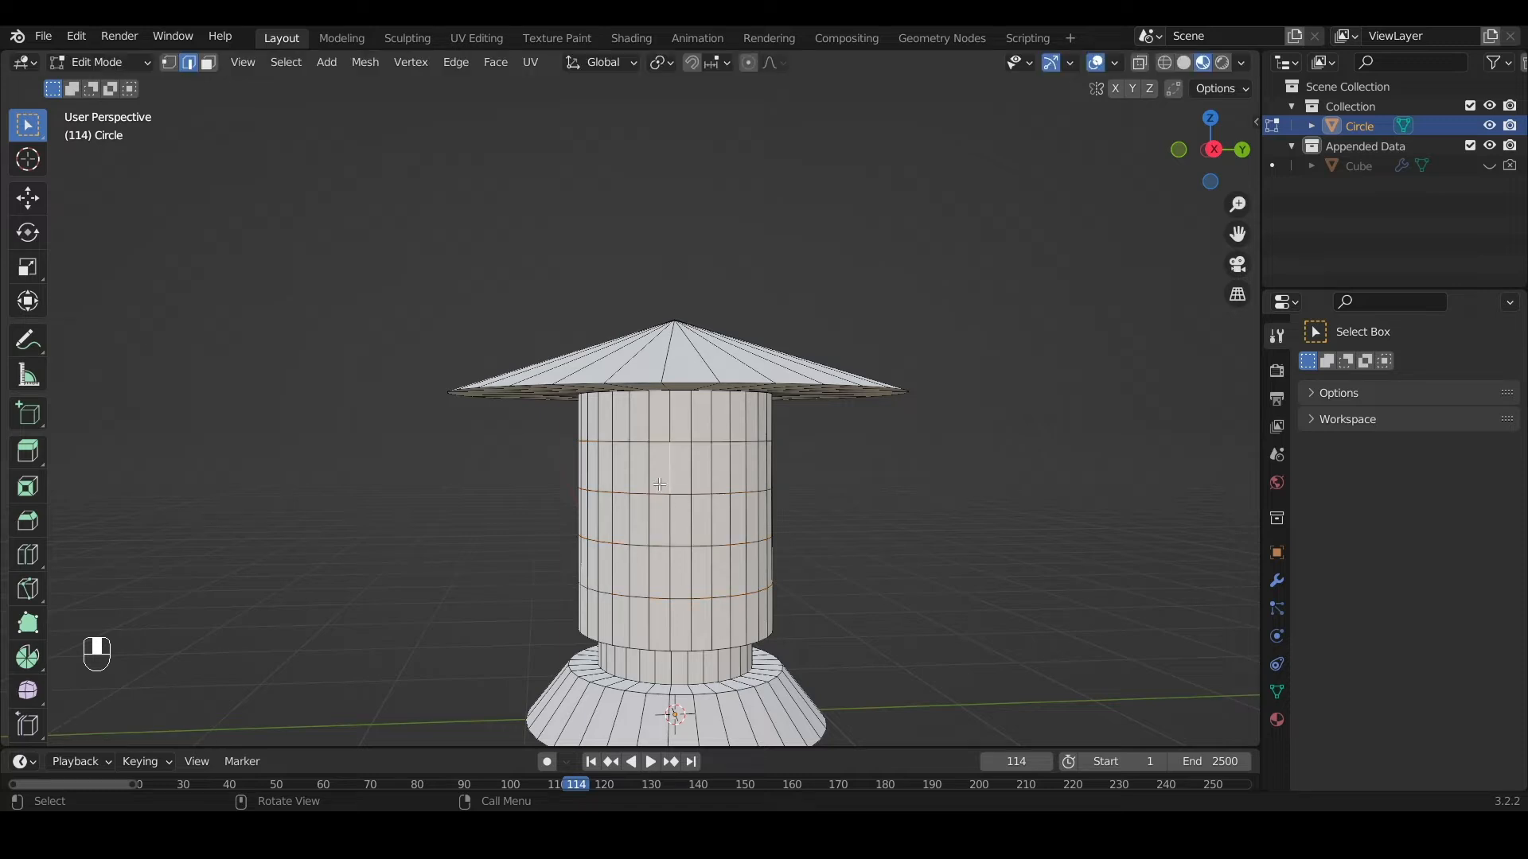
key(3)
middle_drag(667, 483, 667, 542)
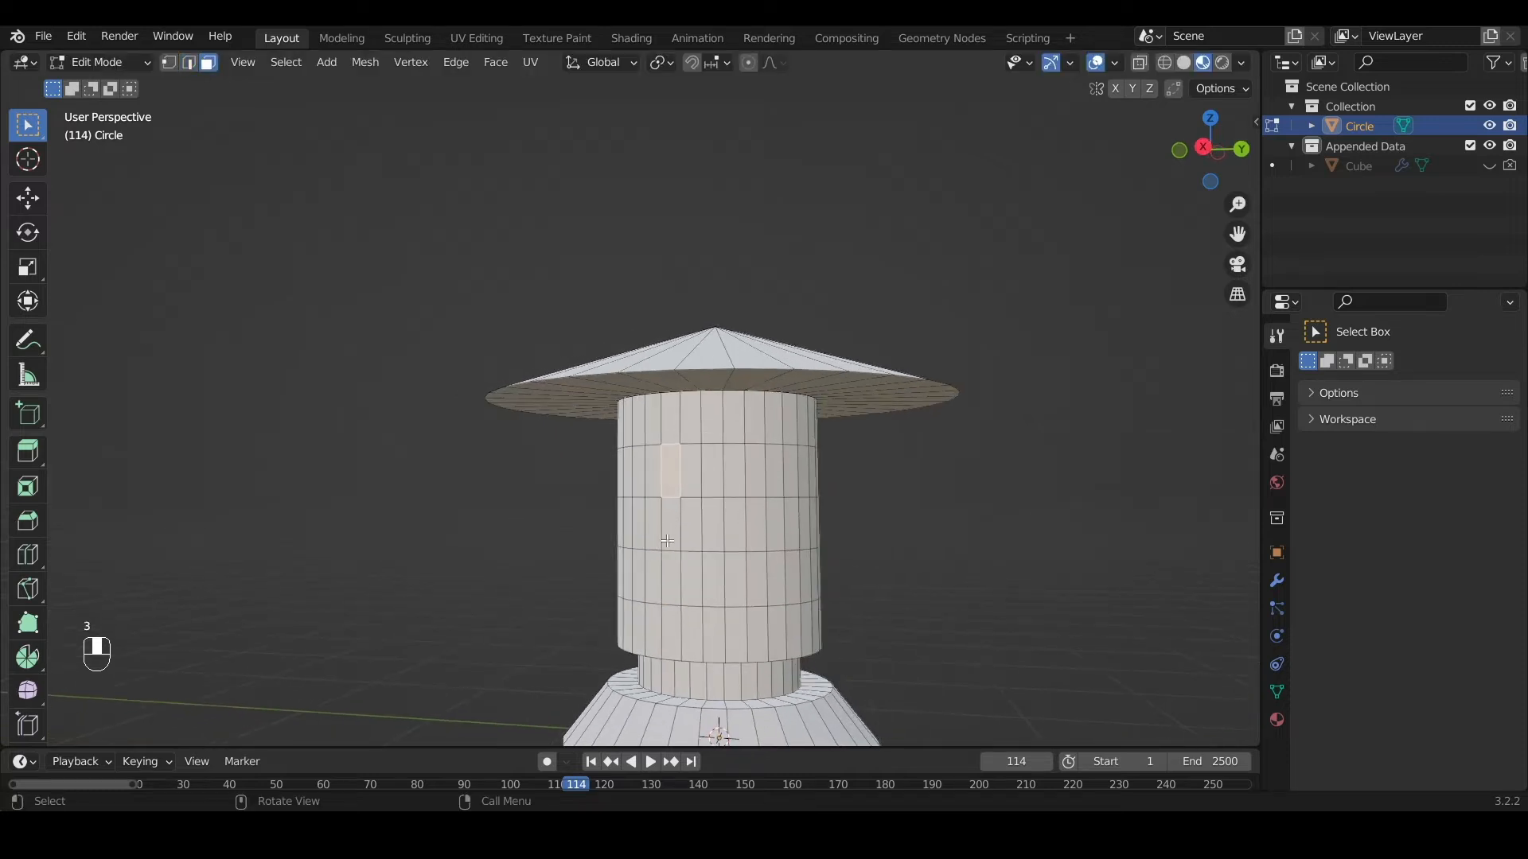
shift+click(636, 470)
click(653, 471)
shift+click(640, 469)
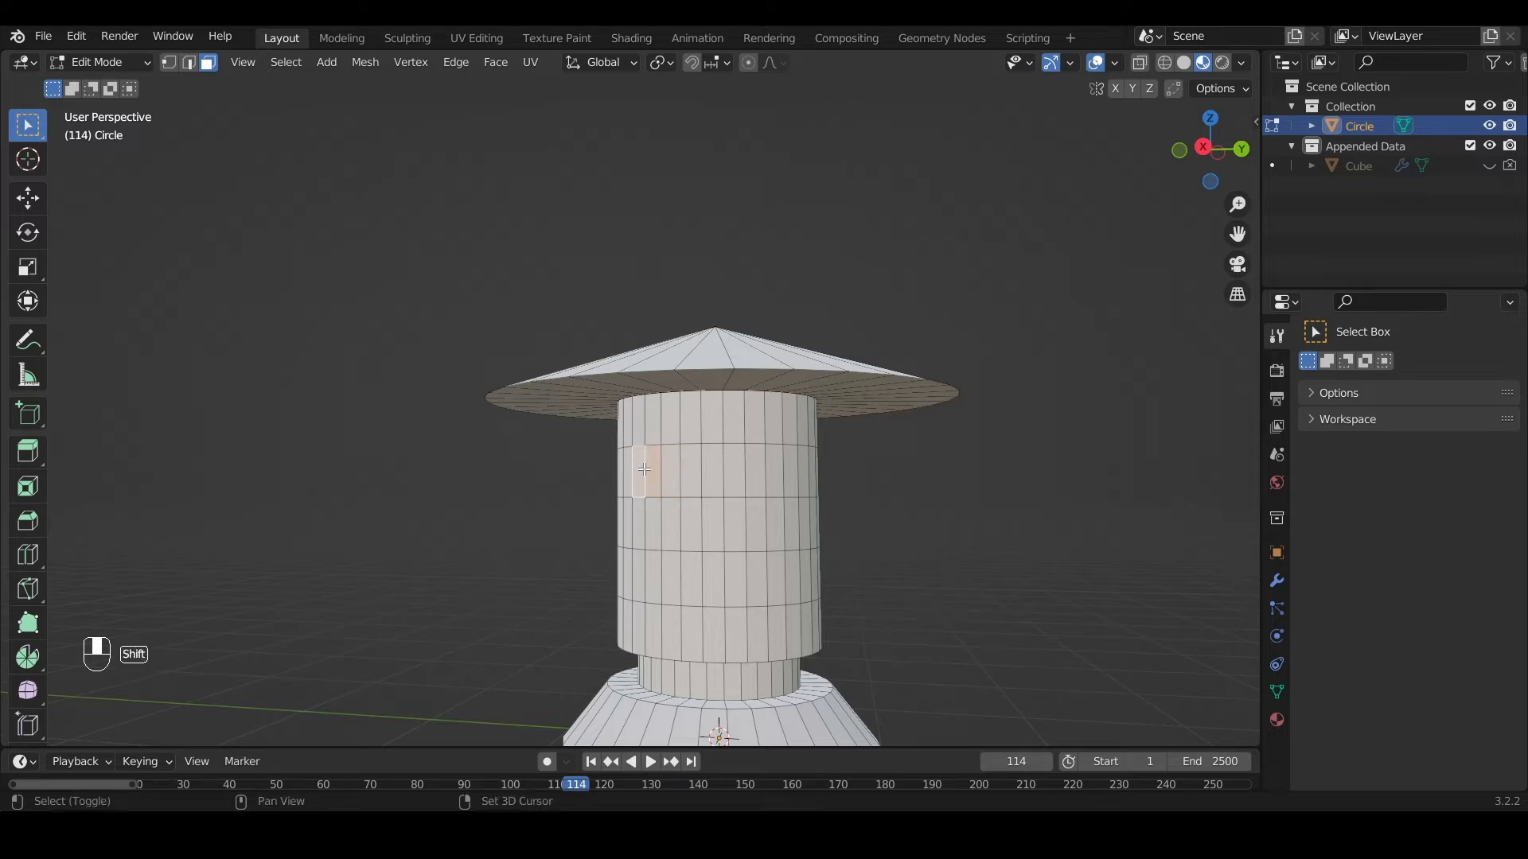
shift+click(740, 469)
shift+click(756, 475)
Try extruding the two pairs of eye faces outward about 0.6 m, then undo the extrusion
middle_drag(756, 475, 768, 510)
key(e)
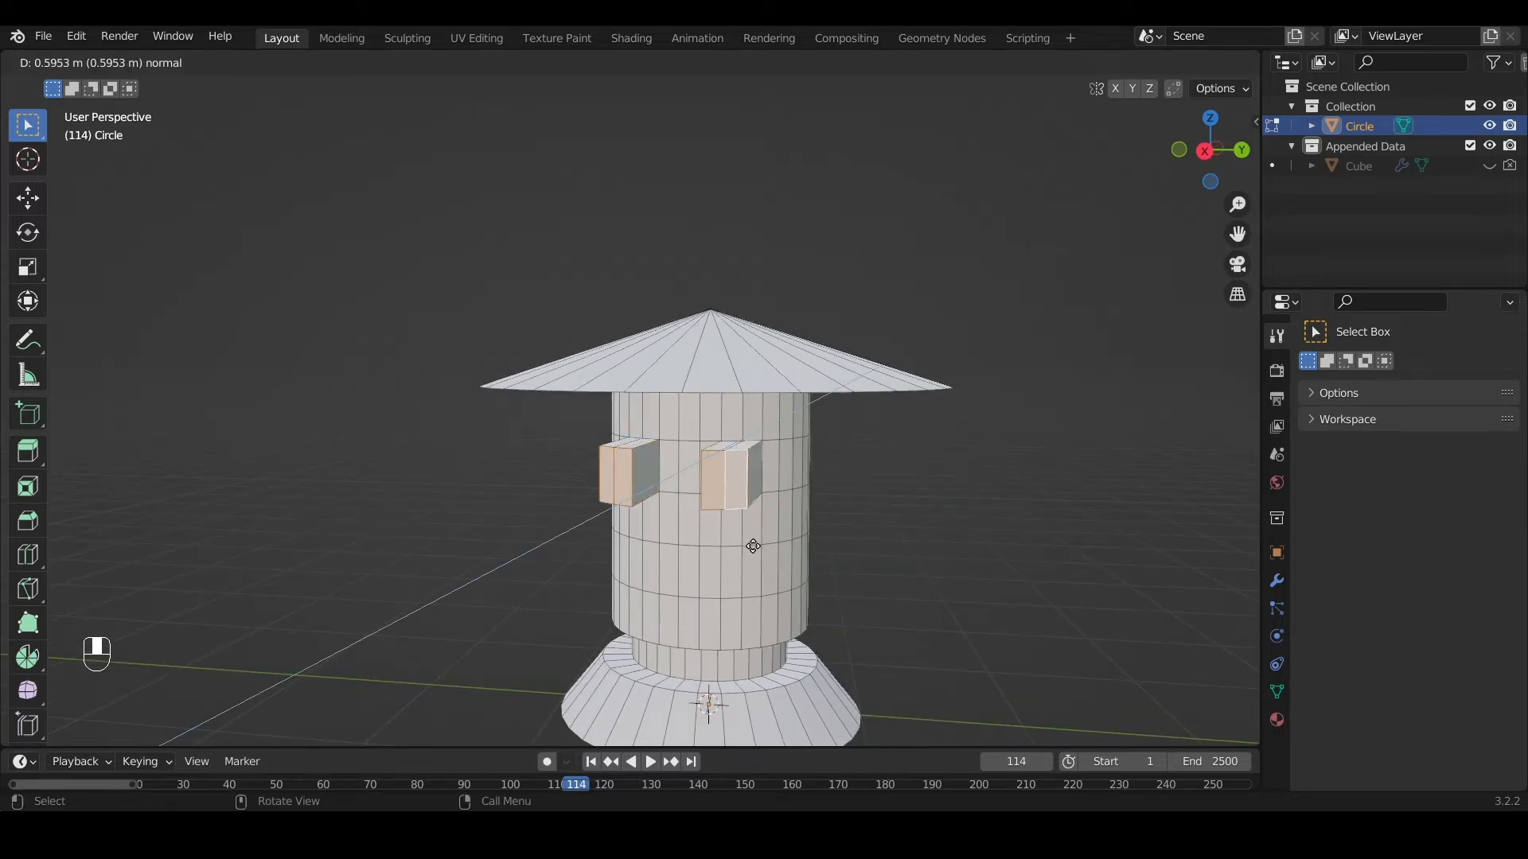
key(g)
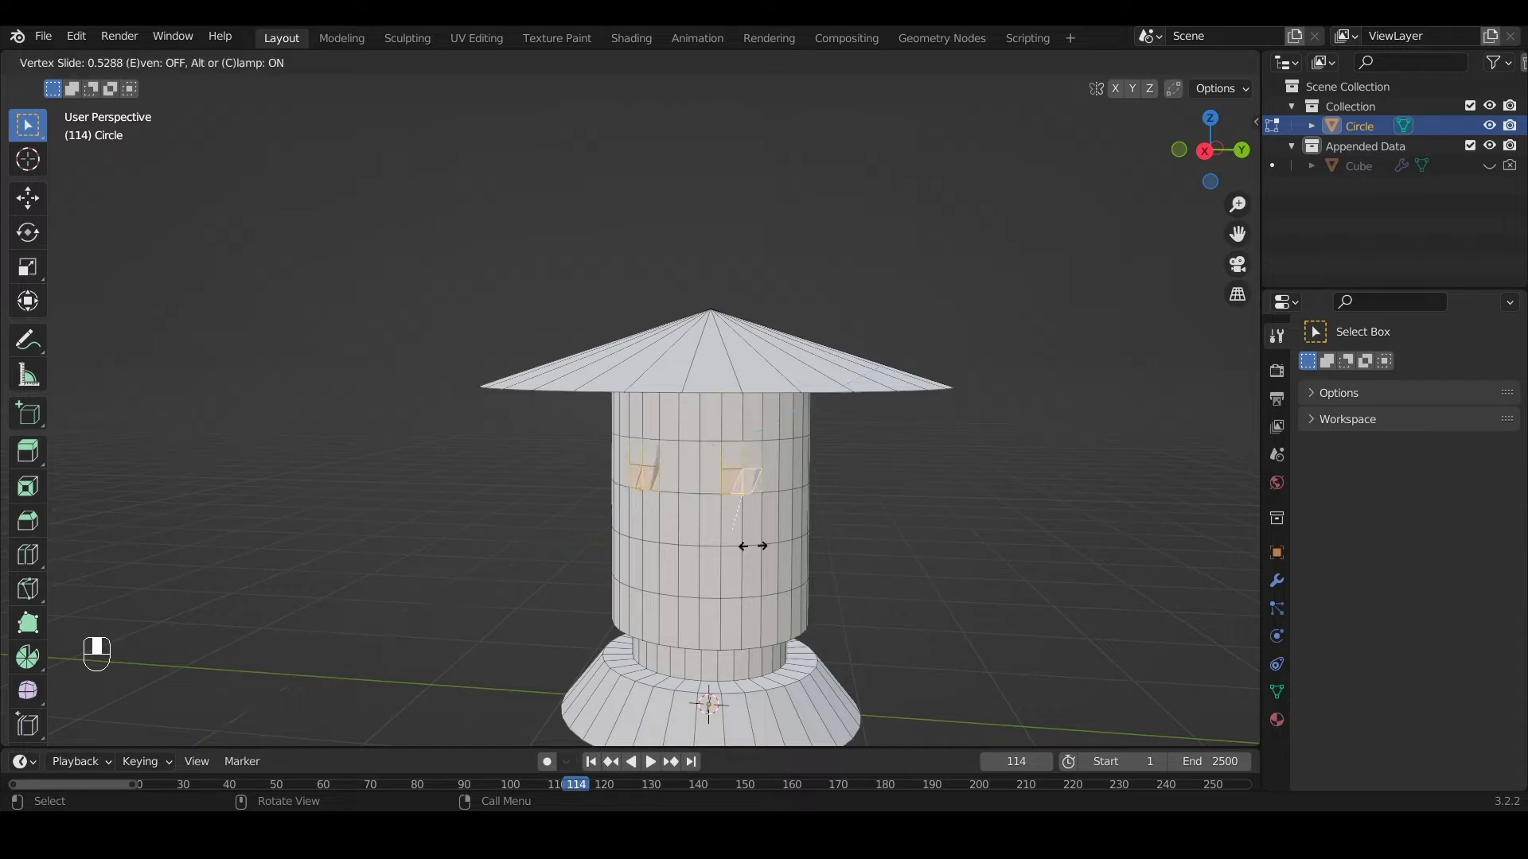
key(g)
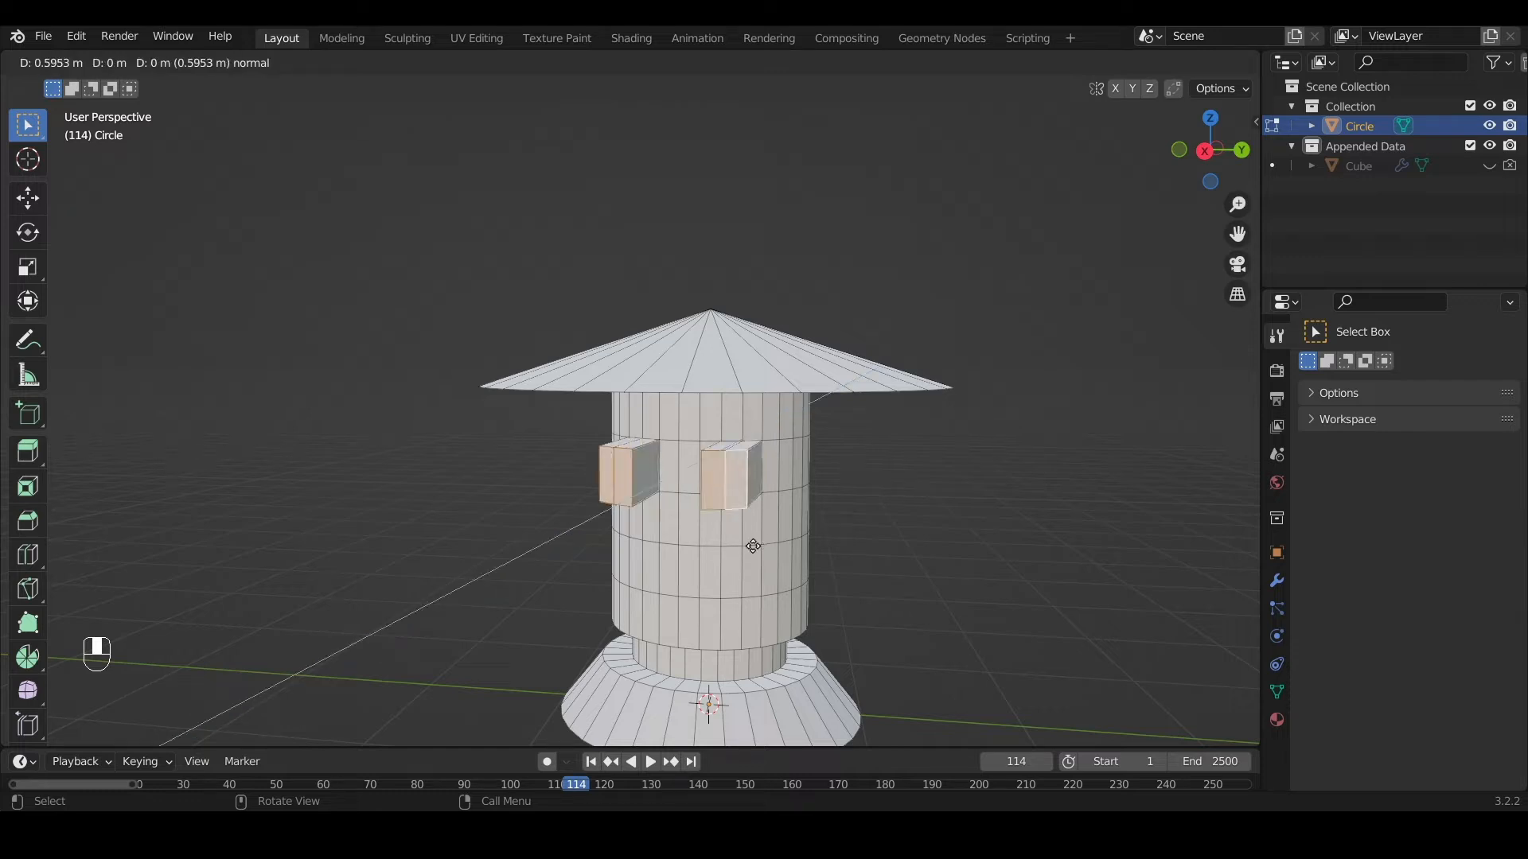
key(g)
key(g)
click(751, 545)
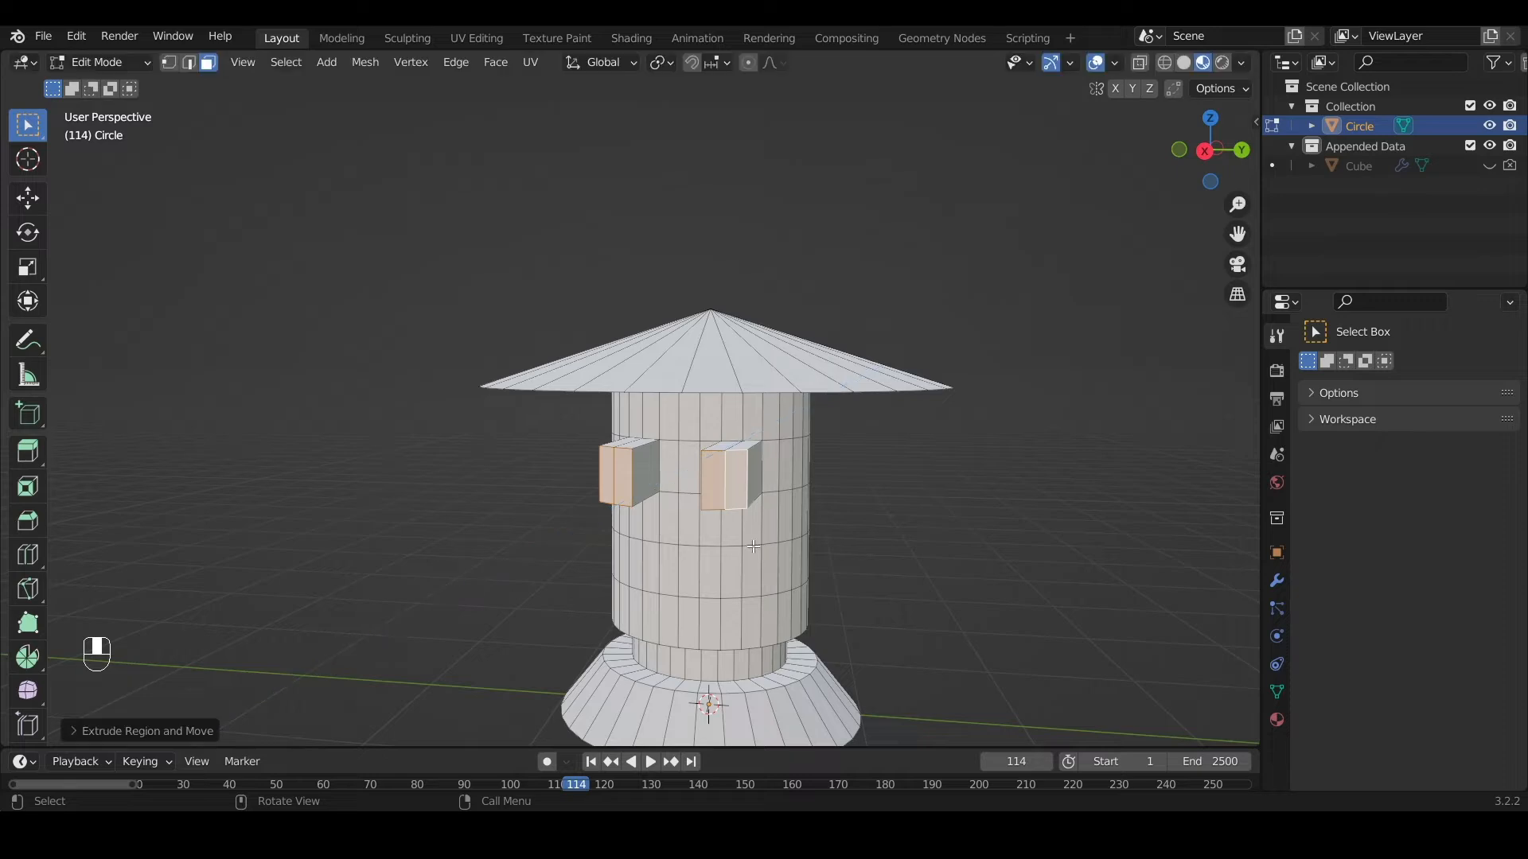
middle_drag(751, 546, 915, 553)
scroll(924, 518, up, 3)
key(ctrl+z)
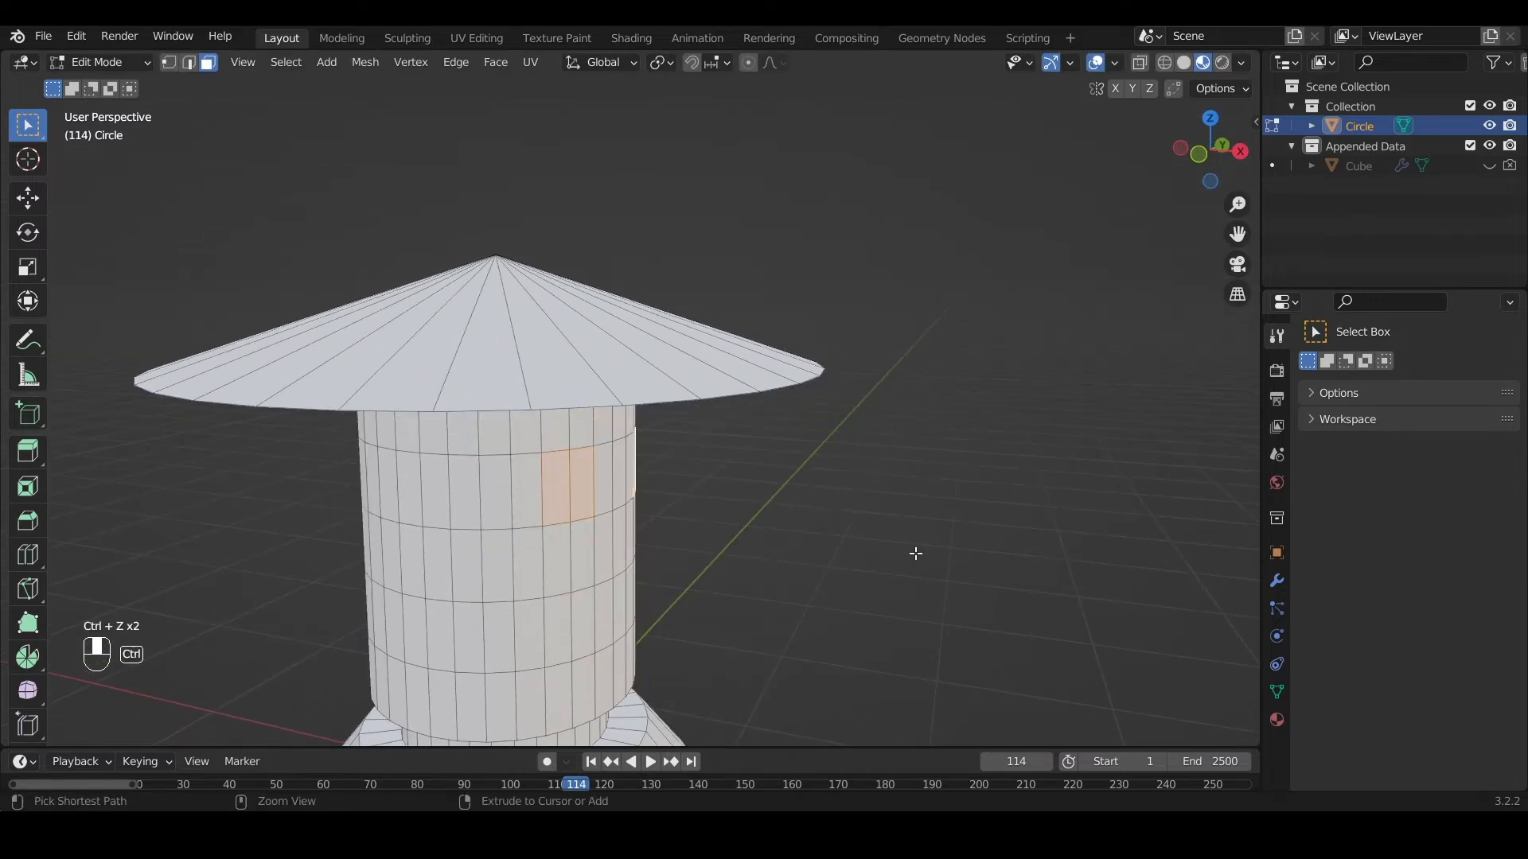
Try a shorter extrusion of the eye faces and then an inset, discarding both attempts
key(e)
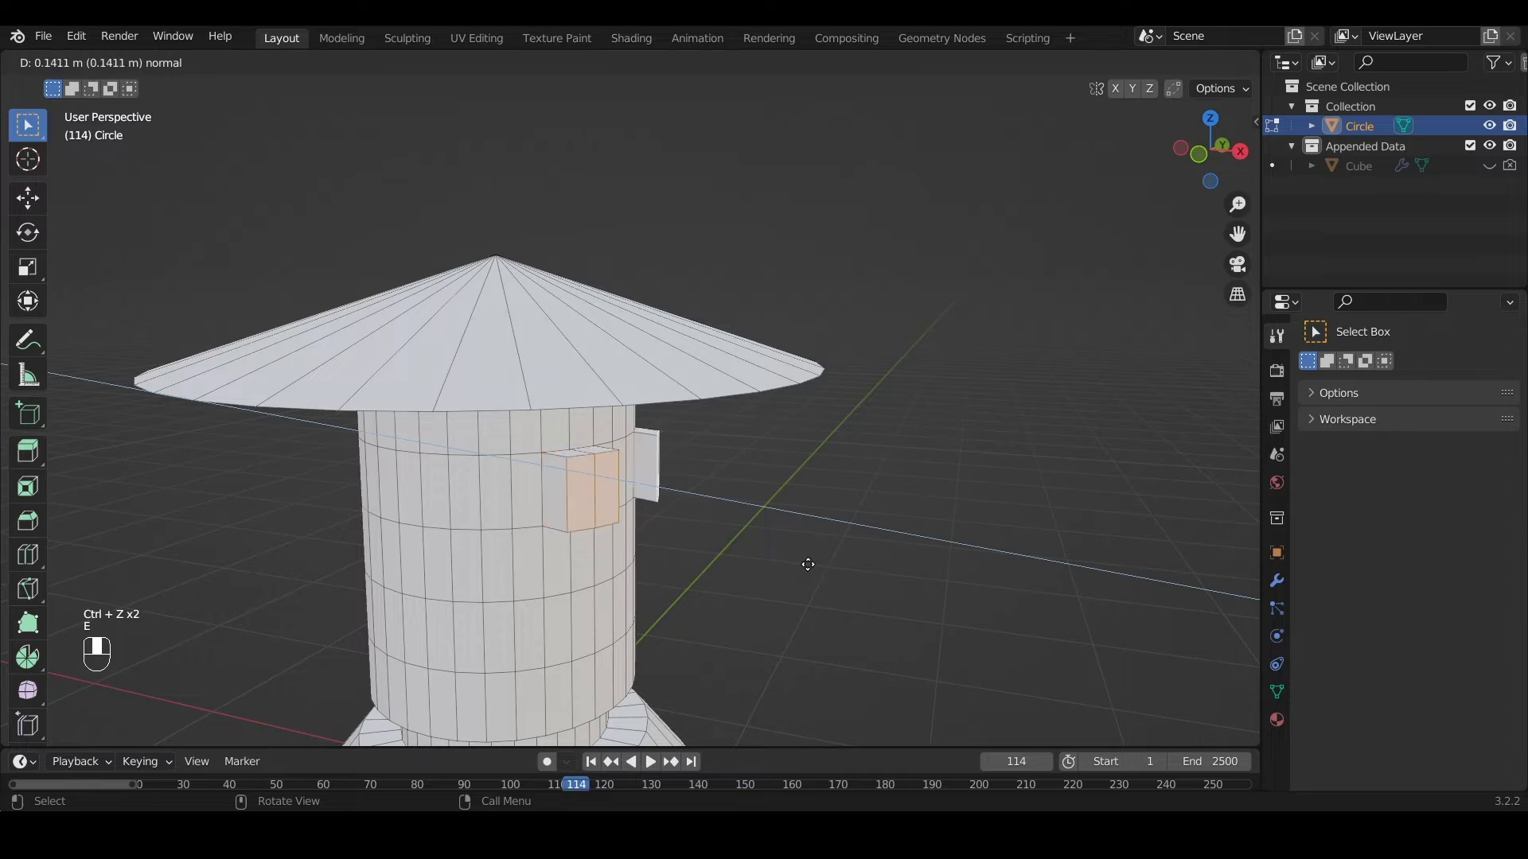
right_click(808, 565)
key(ctrl+z)
middle_drag(804, 562, 619, 575)
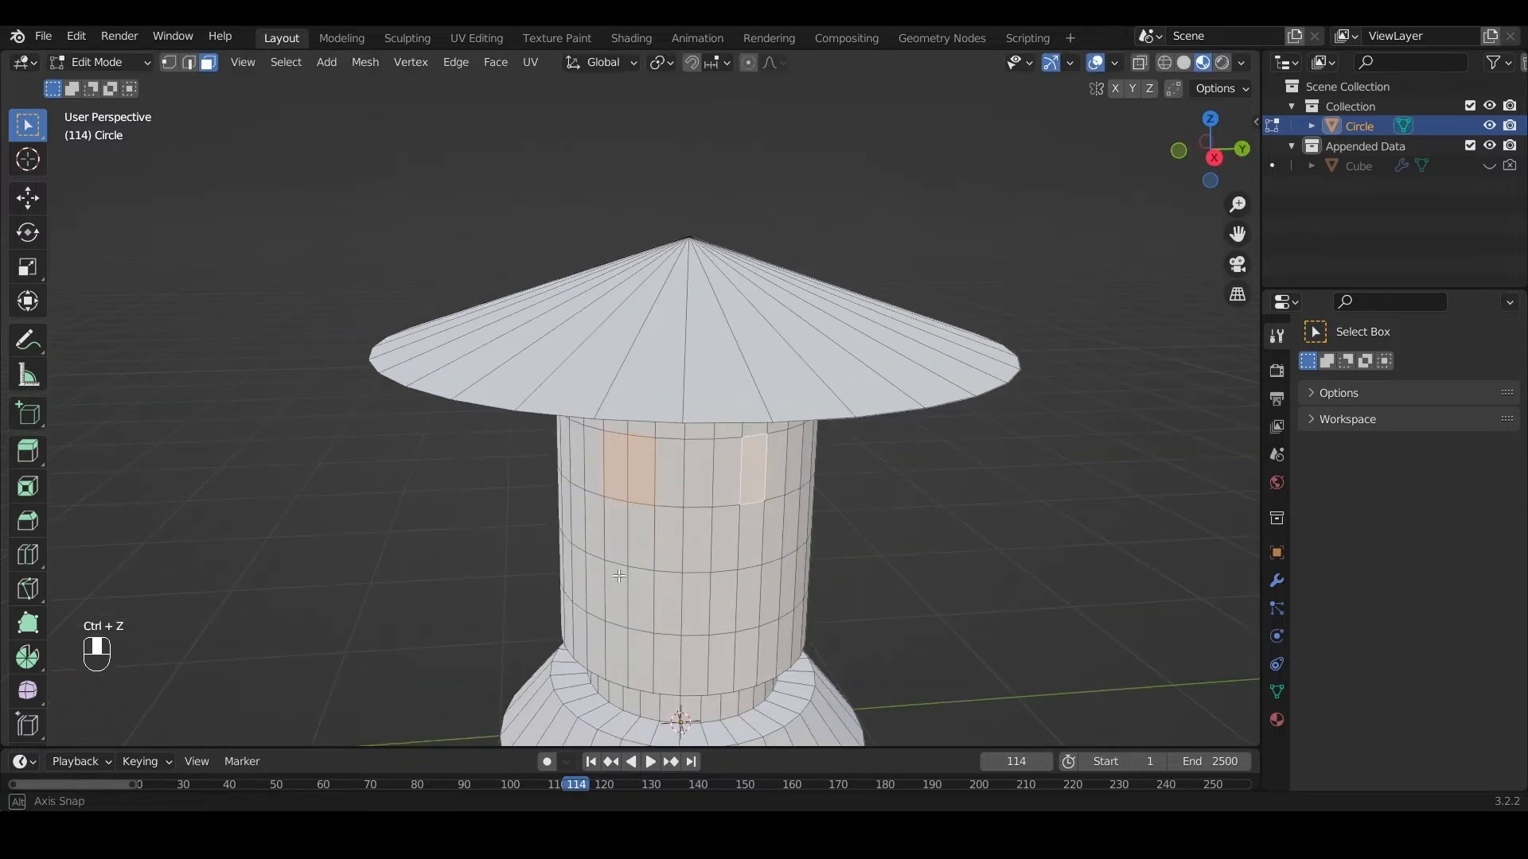
shift+click(775, 463)
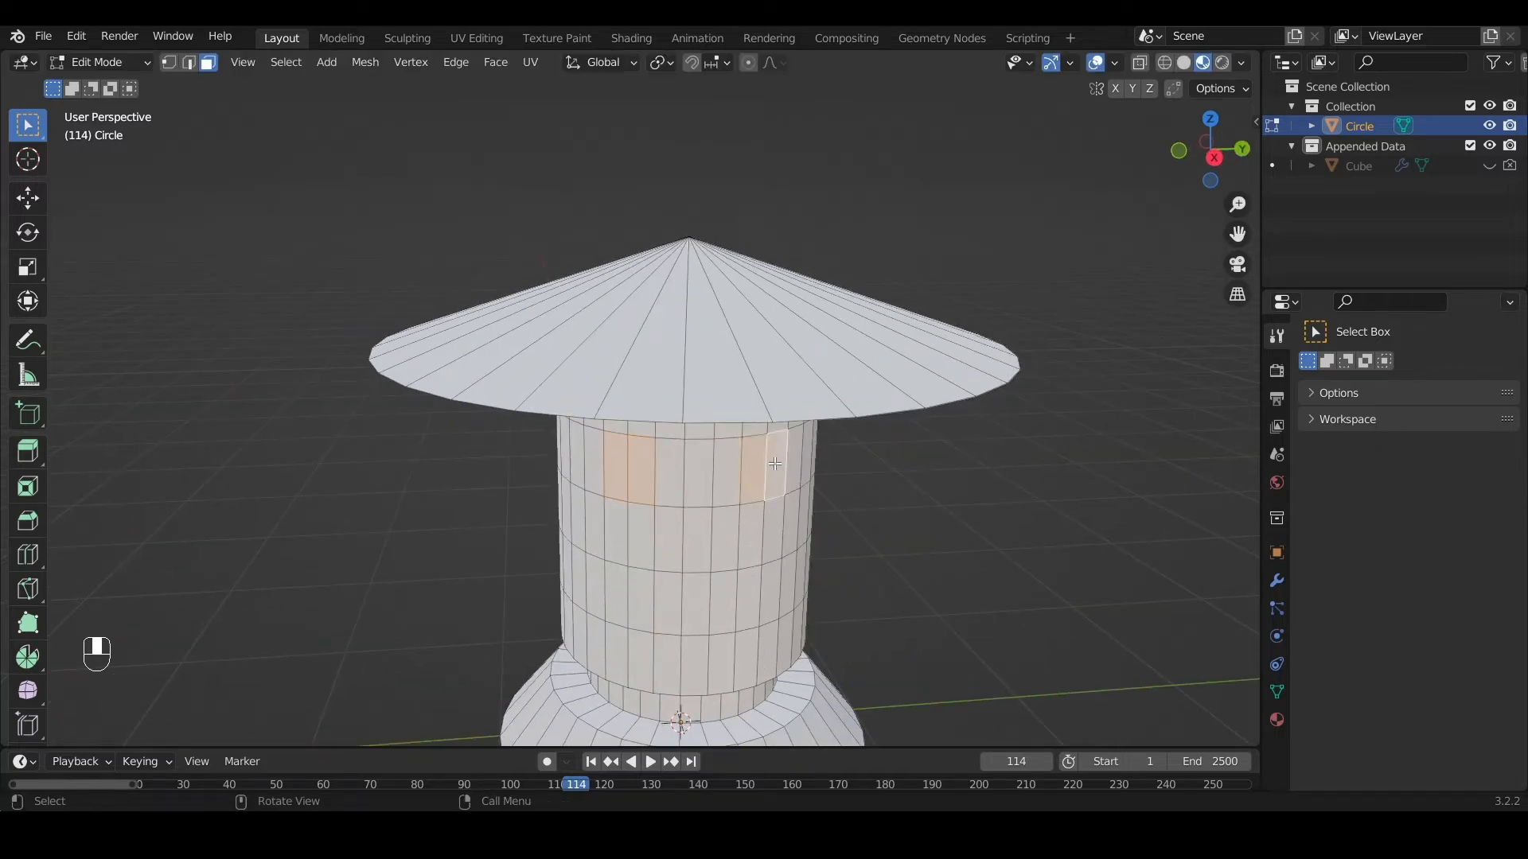
key(i)
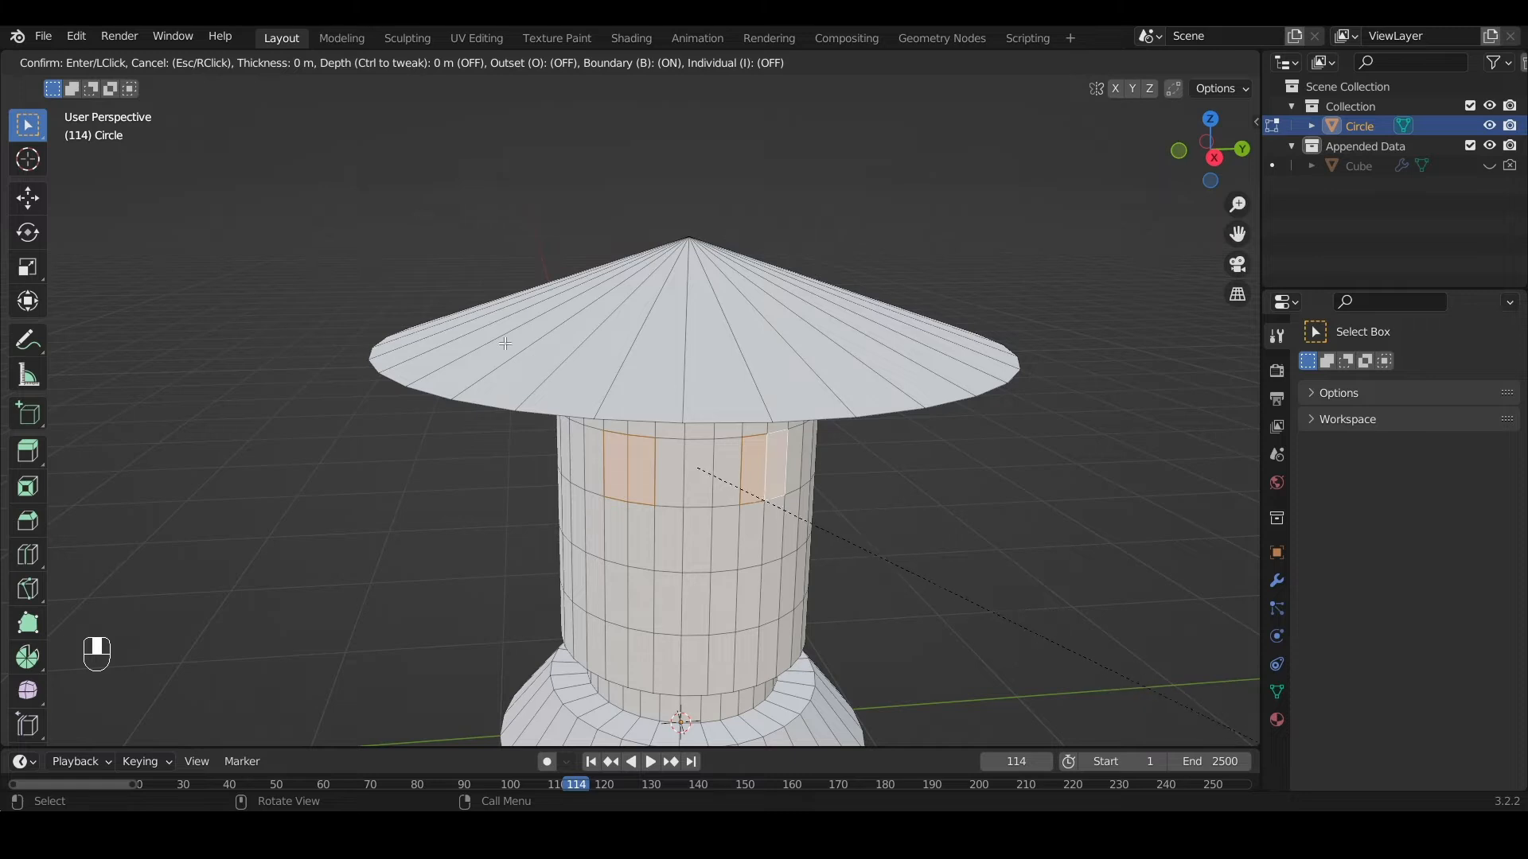
right_click(574, 358)
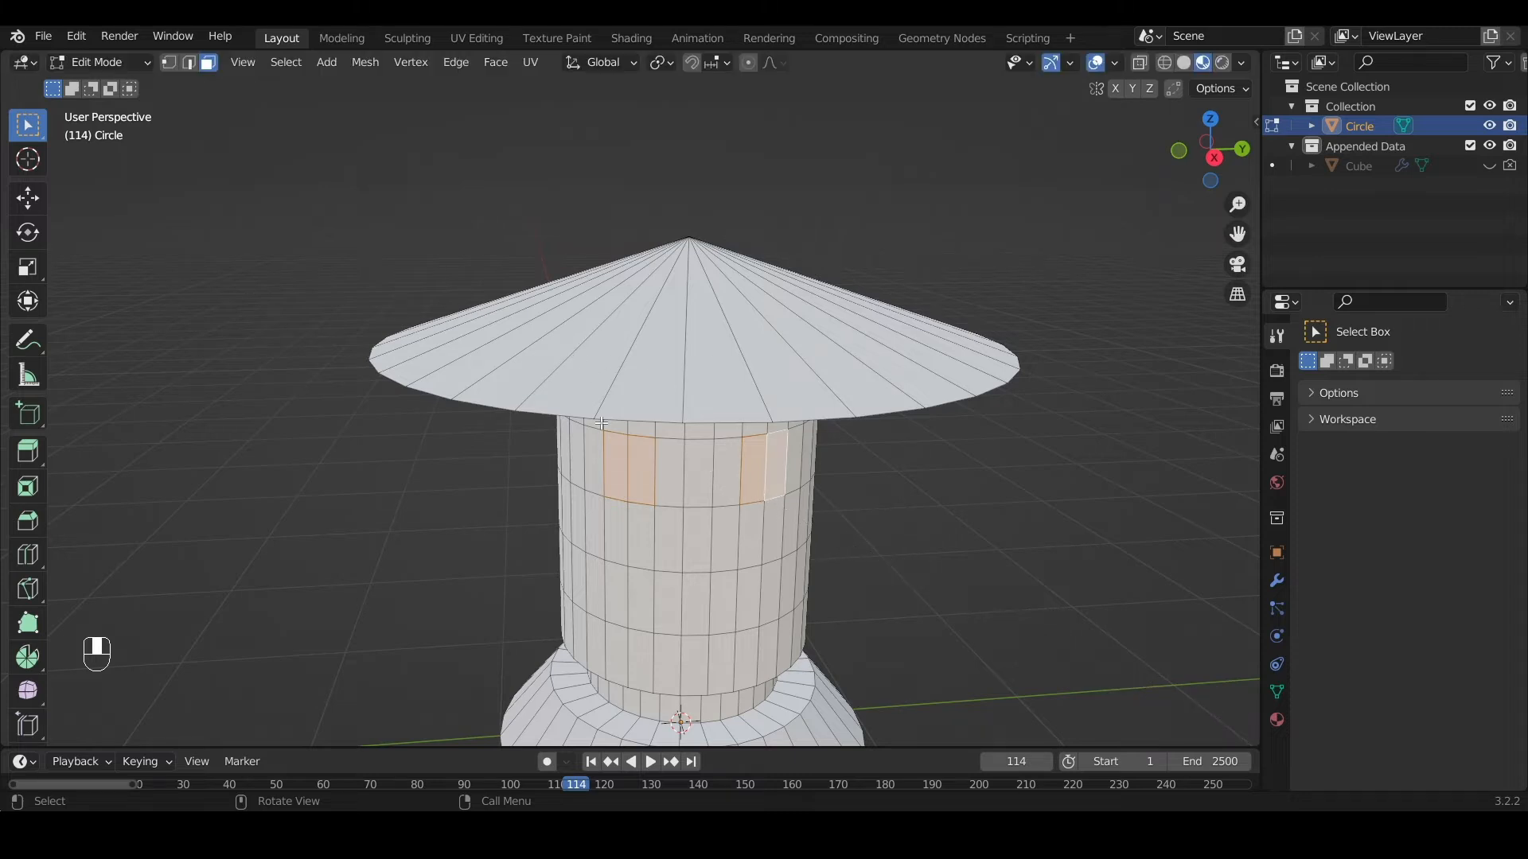
middle_drag(601, 424, 637, 395)
key(ctrl+z)
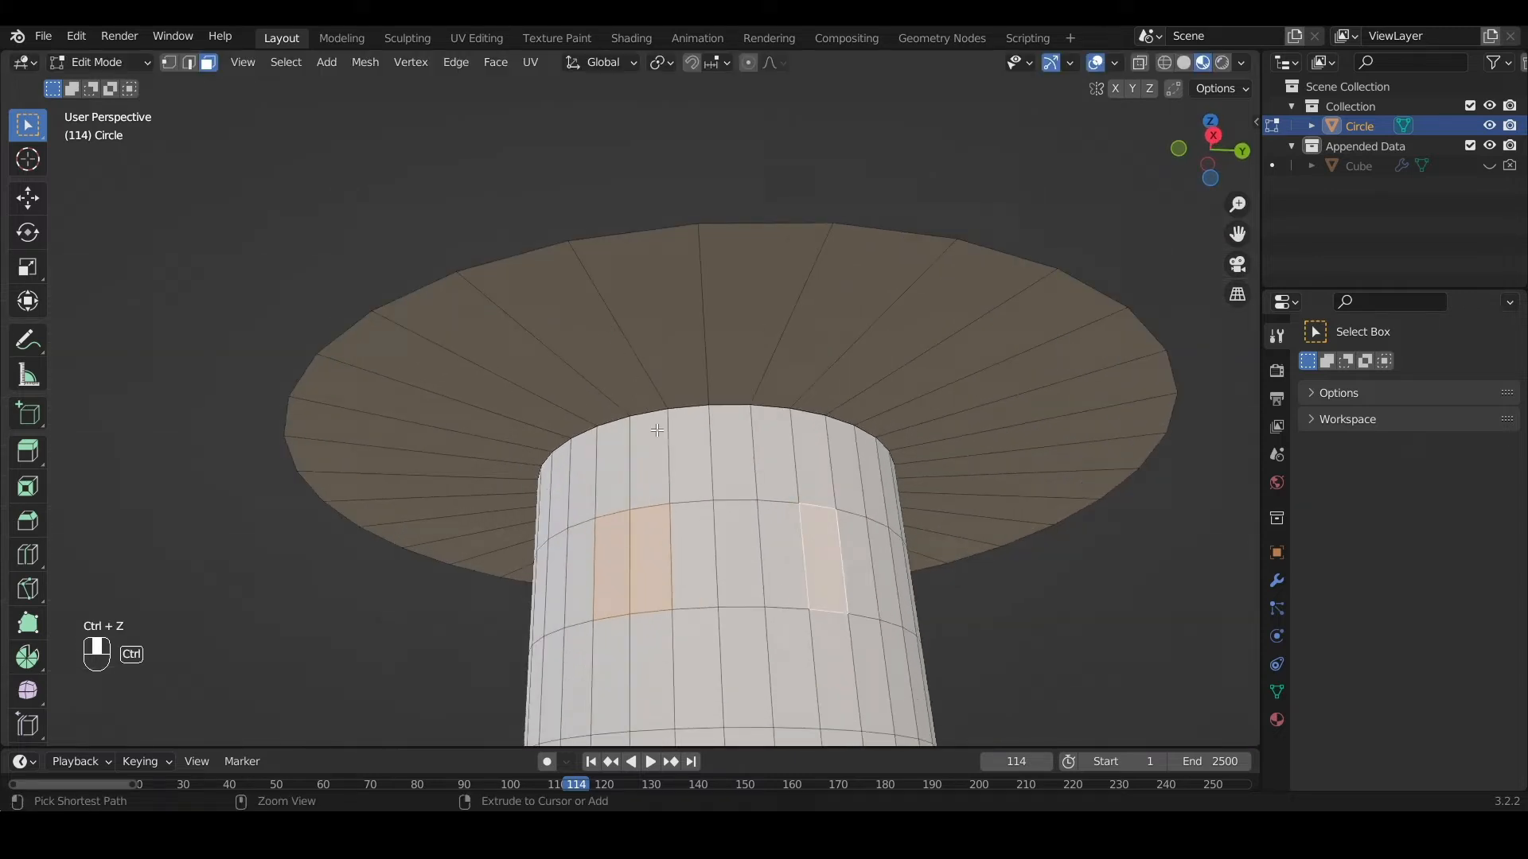
Complete the second eye's face pair, extrude both pairs outward about 0.05 m and inset them
shift+click(866, 555)
key(e)
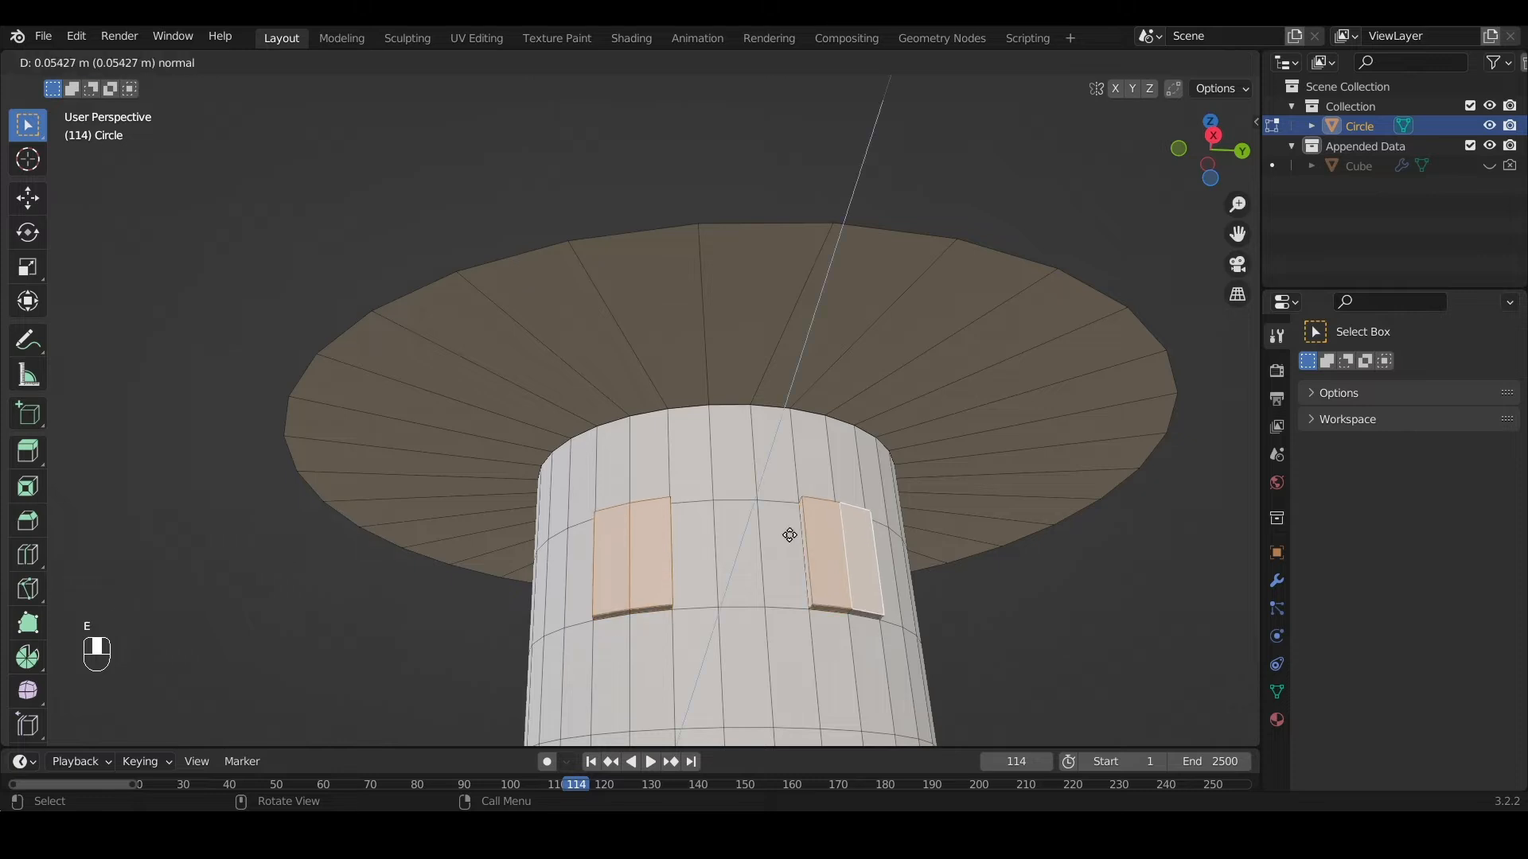
click(789, 535)
key(i)
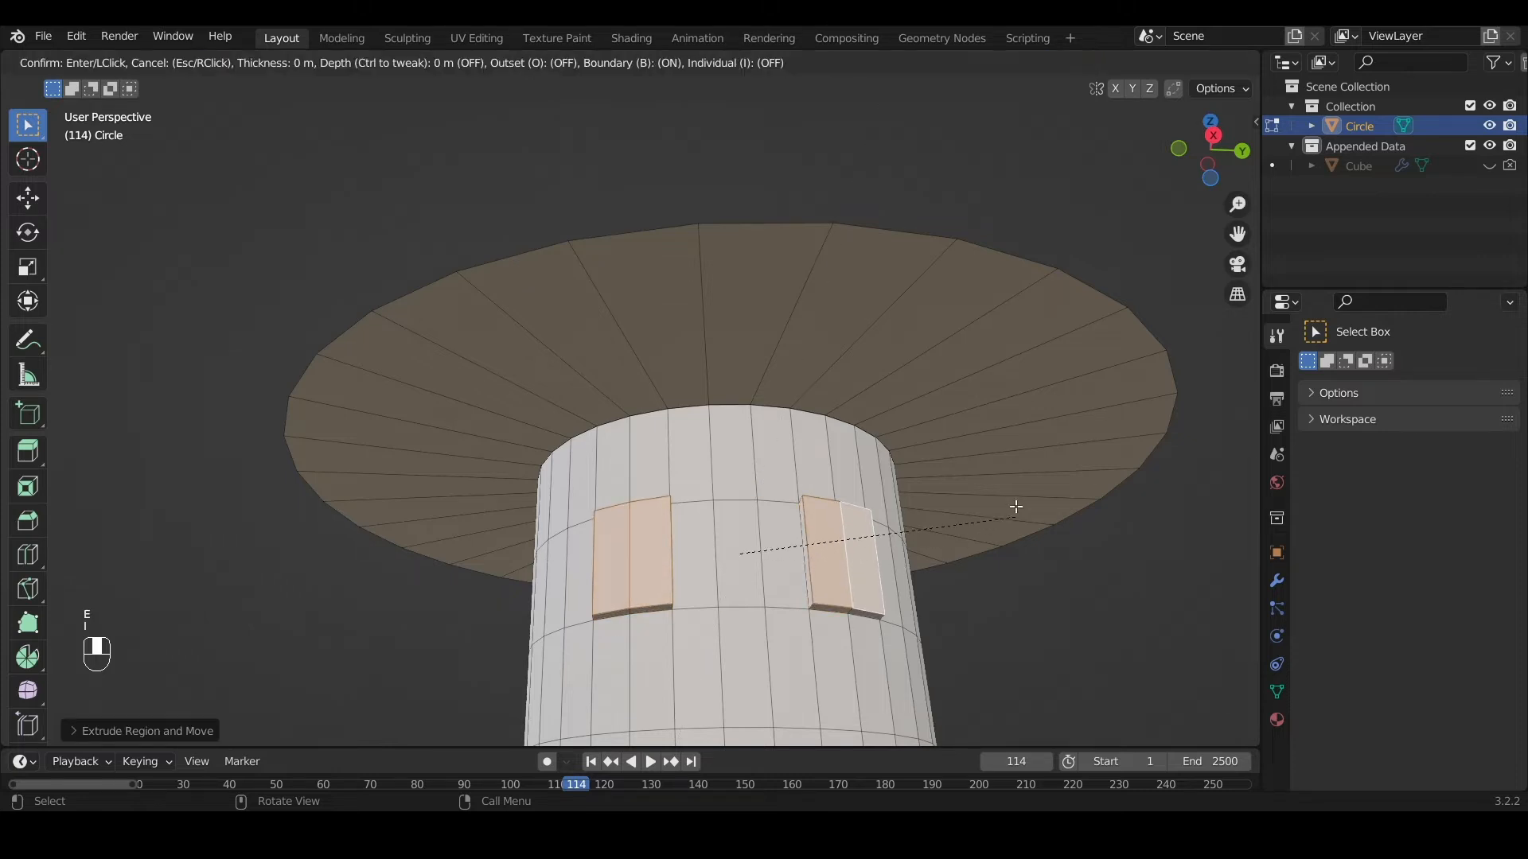
click(784, 538)
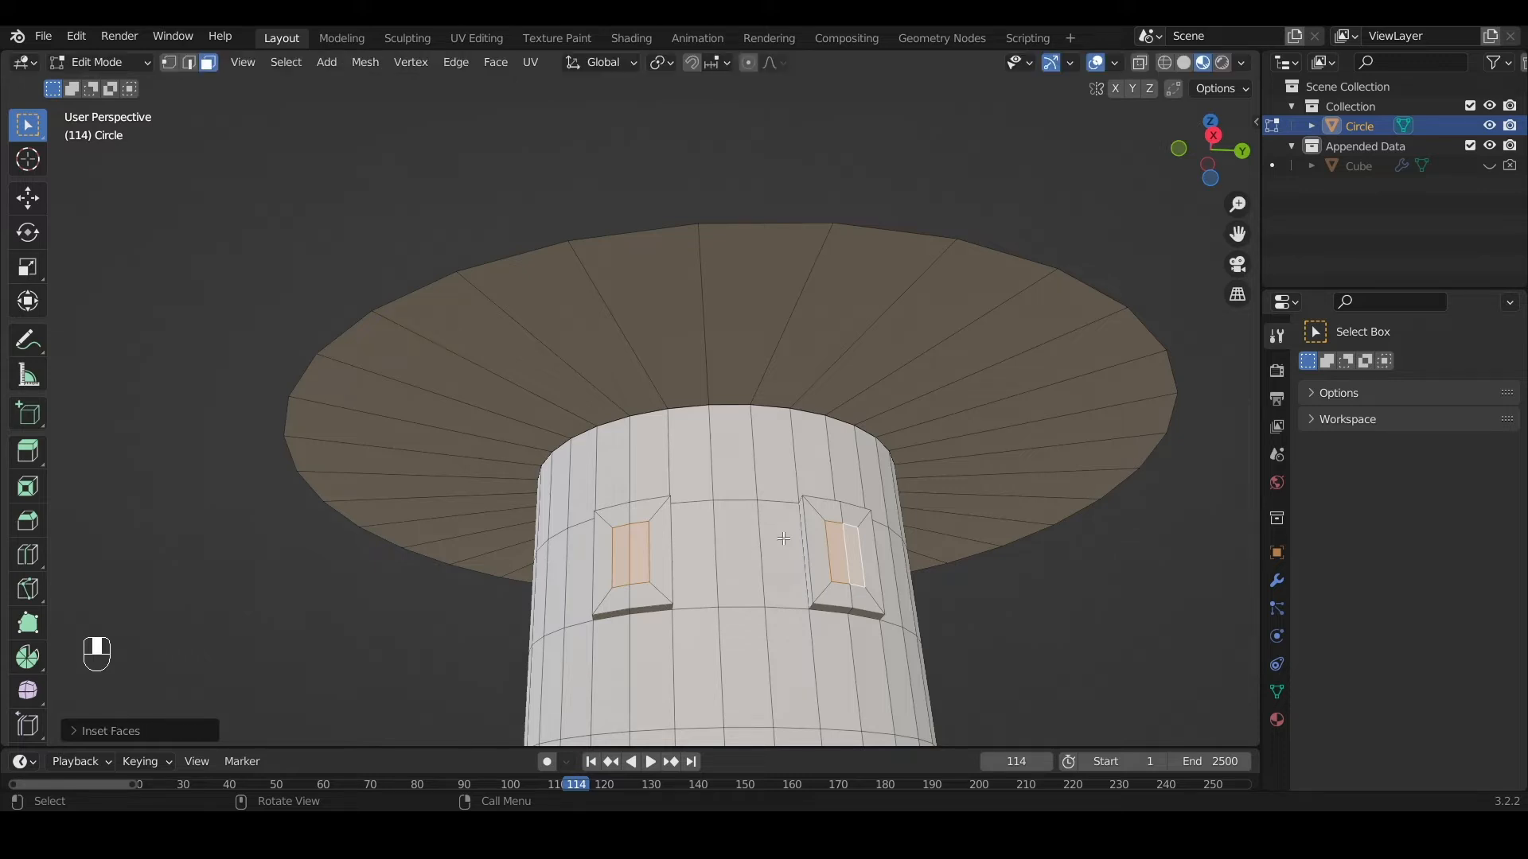
Select a smile-shaped band of faces across the cylinder's two lowest rows and extrude it slightly outward as a mouth
click(697, 668)
scroll(697, 669, down, 4)
middle_drag(697, 668, 660, 677)
scroll(671, 719, up, 3)
click(672, 693)
scroll(671, 697, down, 3)
scroll(667, 690, up, 1)
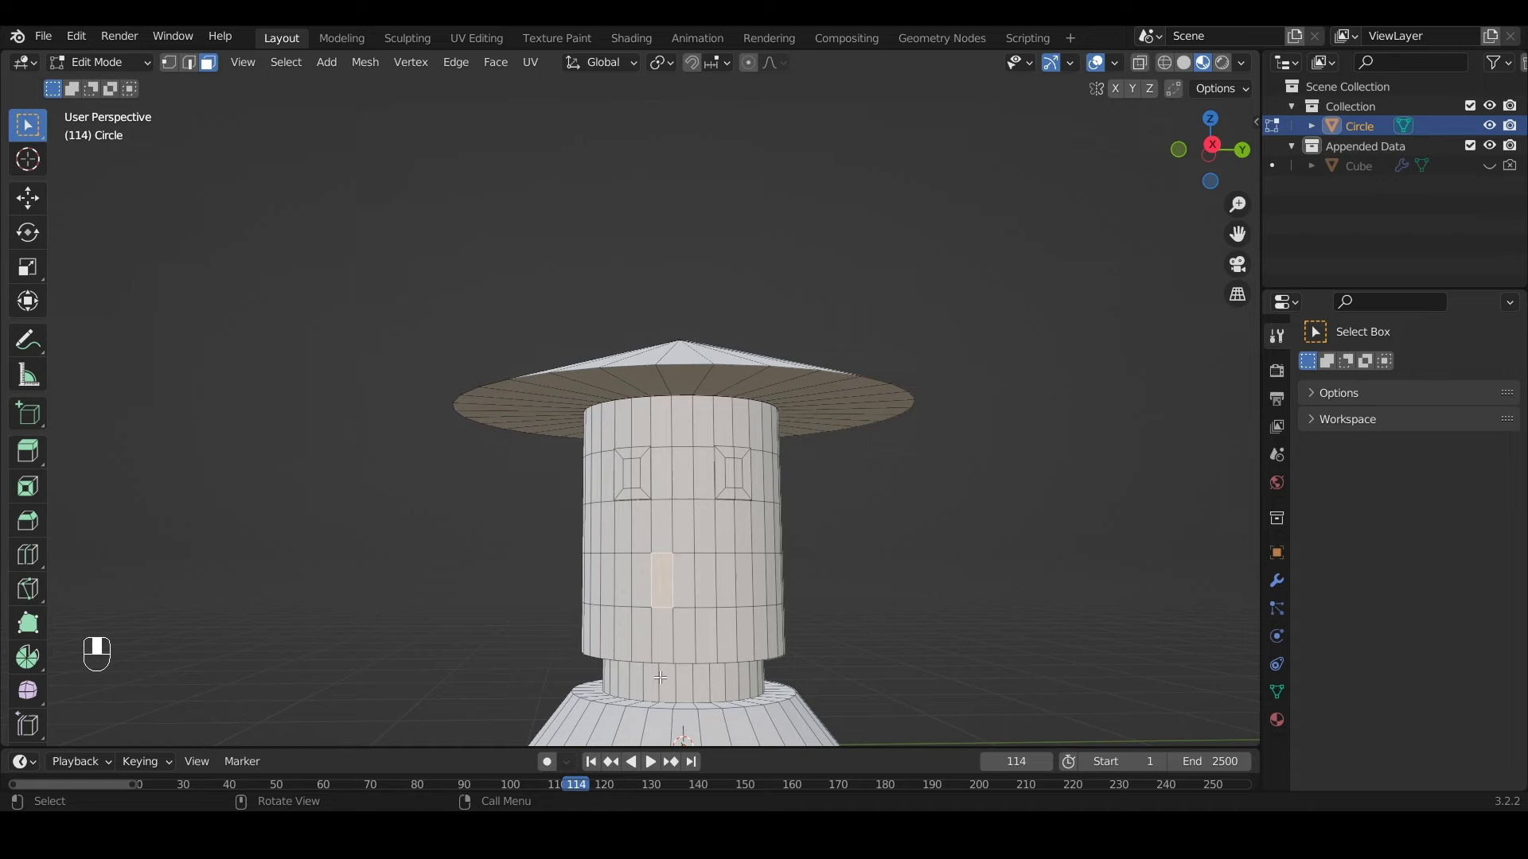
click(628, 602)
shift+click(662, 612)
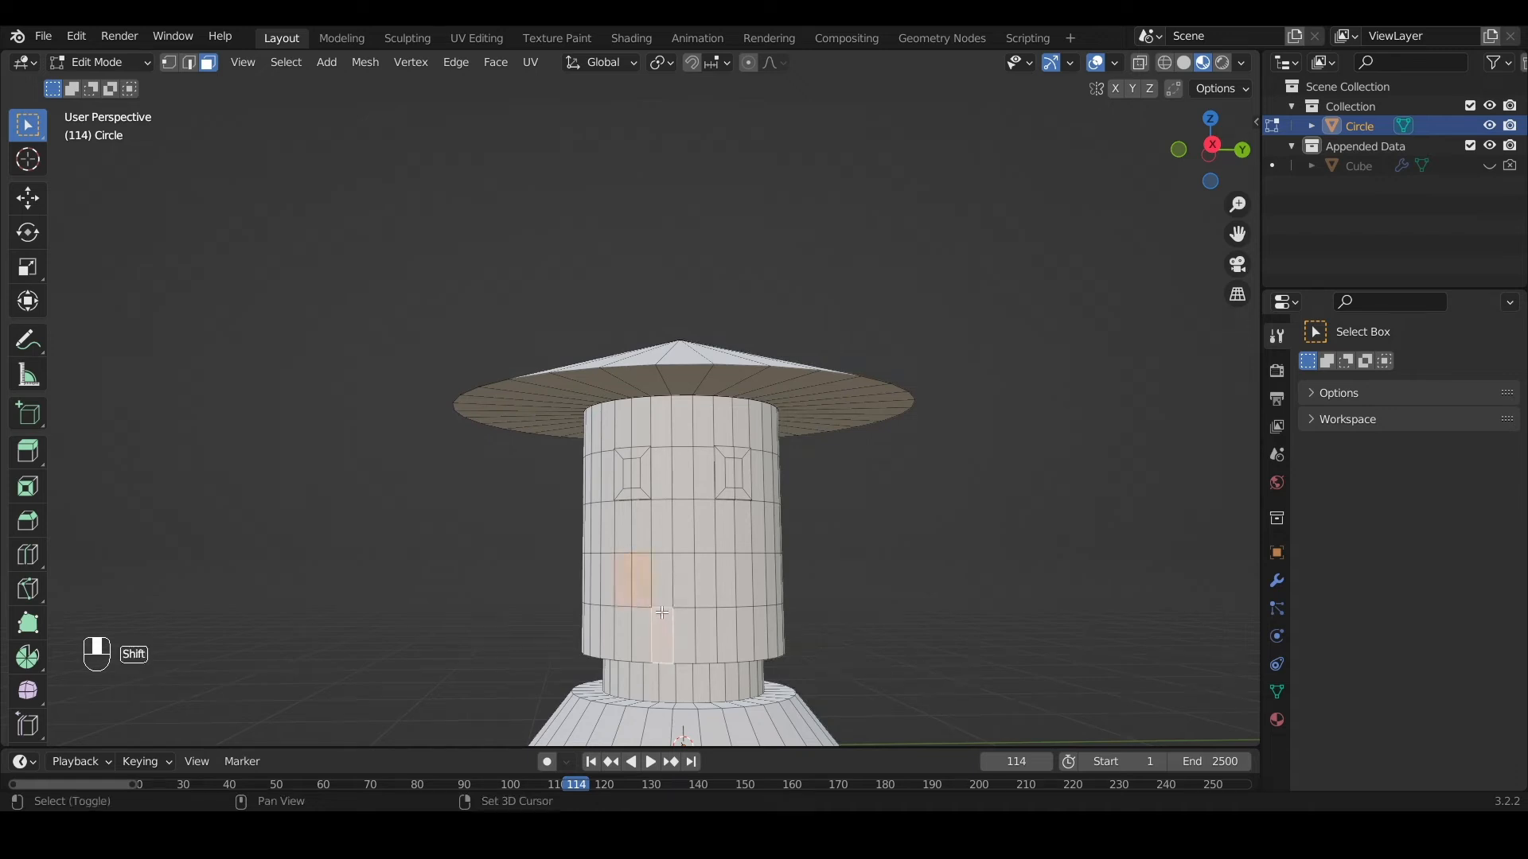
shift+click(689, 642)
shift+click(707, 642)
shift+click(731, 638)
shift+click(750, 580)
shift+click(764, 578)
middle_drag(805, 606, 710, 646)
key(e)
click(840, 636)
click(801, 630)
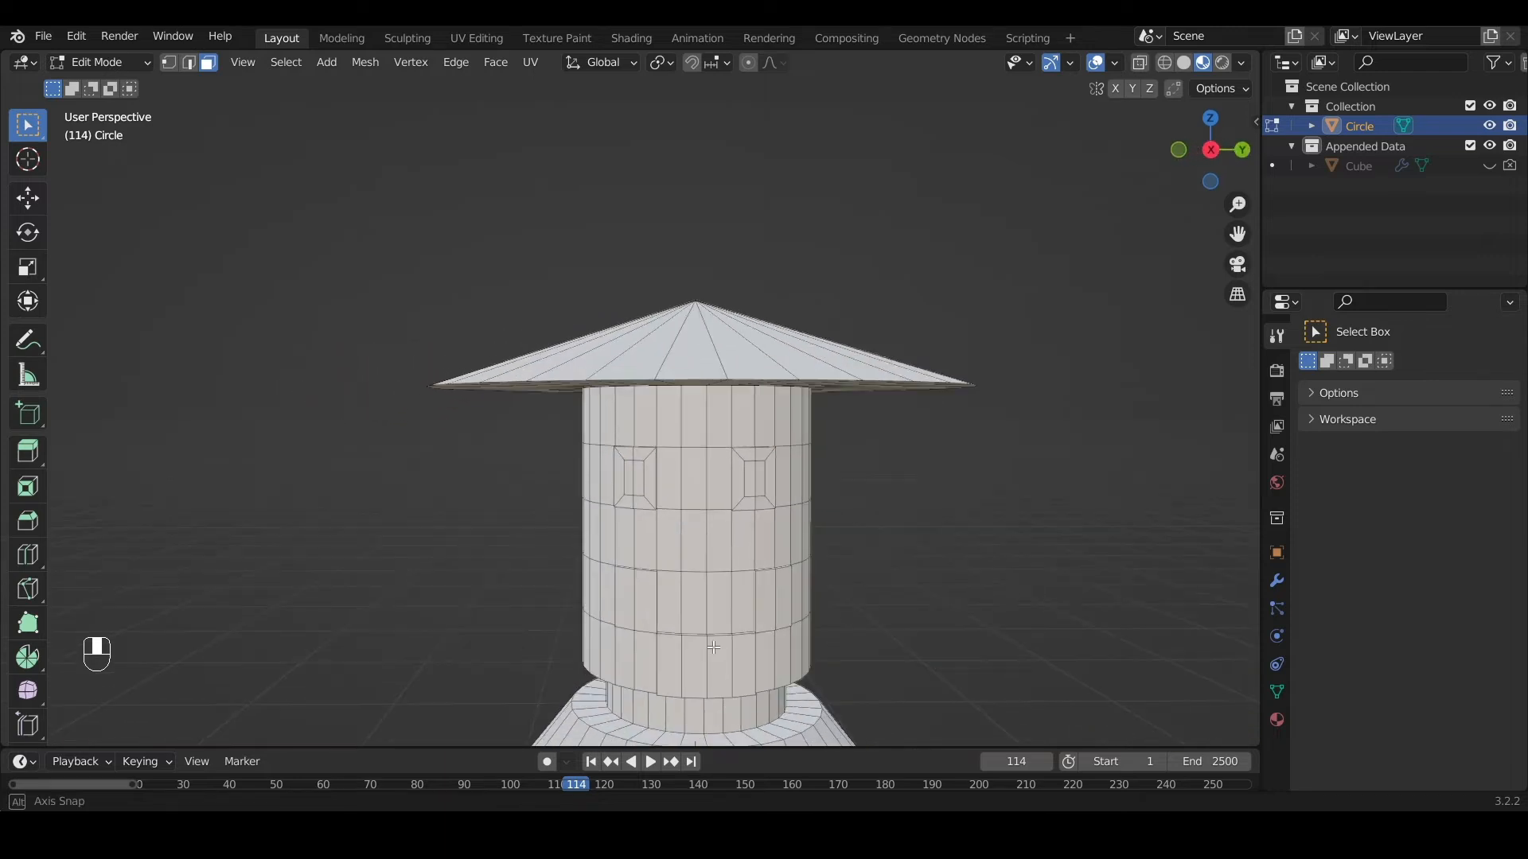
Add one centred horizontal loop cut around the cylinder's second row from the bottom, level with the mouth's raised ends
key(ctrl+r)
click(709, 614)
click(706, 613)
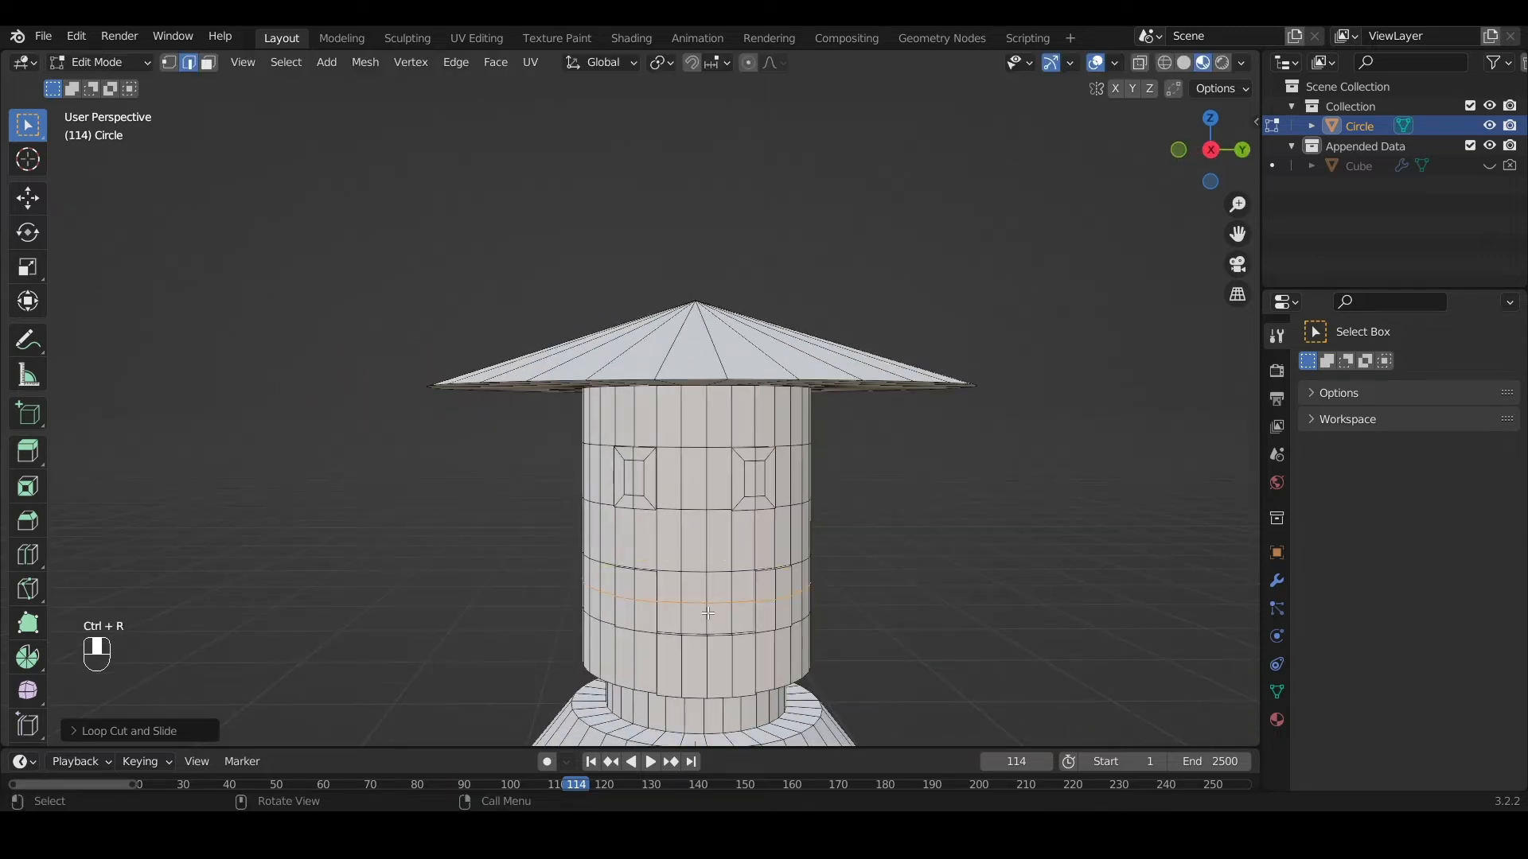
Select one face at each inner corner of the mouth, below the new loop cut, and extrude both outward about 0.03 m
key(3)
click(672, 616)
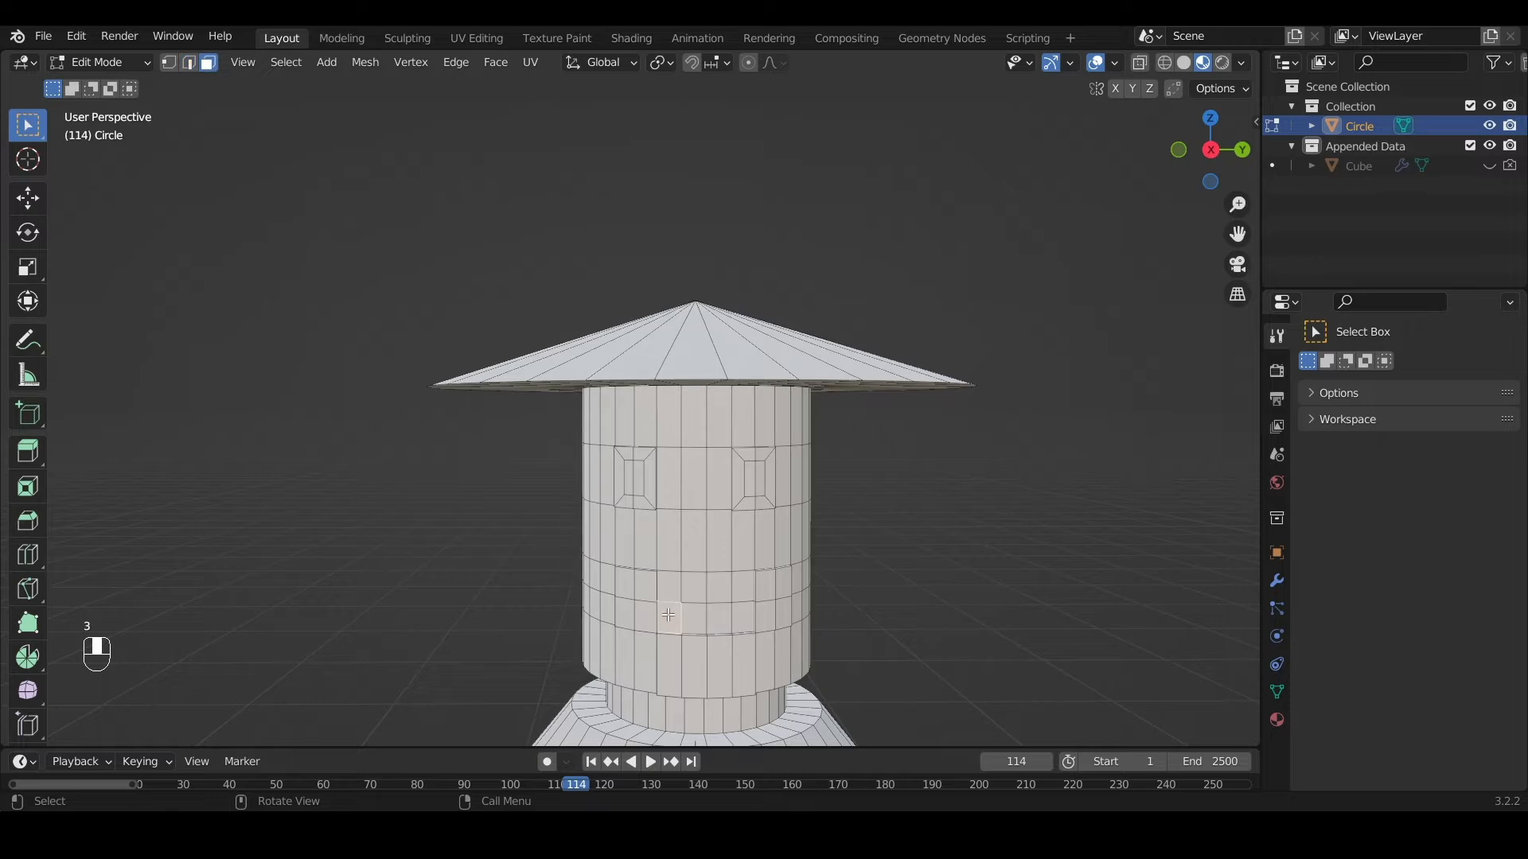
shift+click(741, 617)
middle_drag(786, 613, 862, 621)
scroll(862, 621, up, 3)
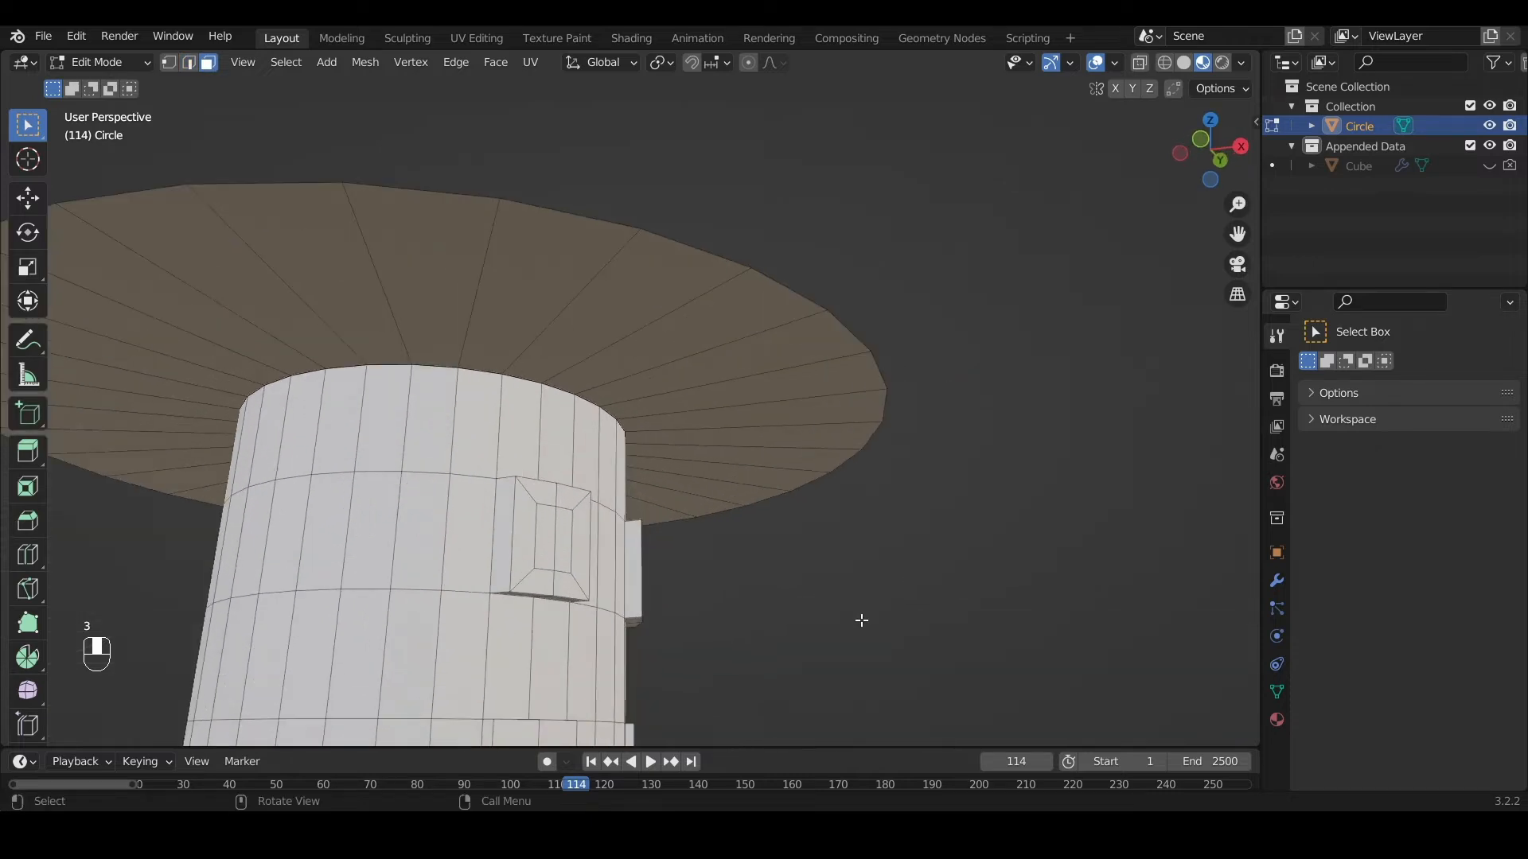
middle_drag(778, 654, 804, 728)
key(e)
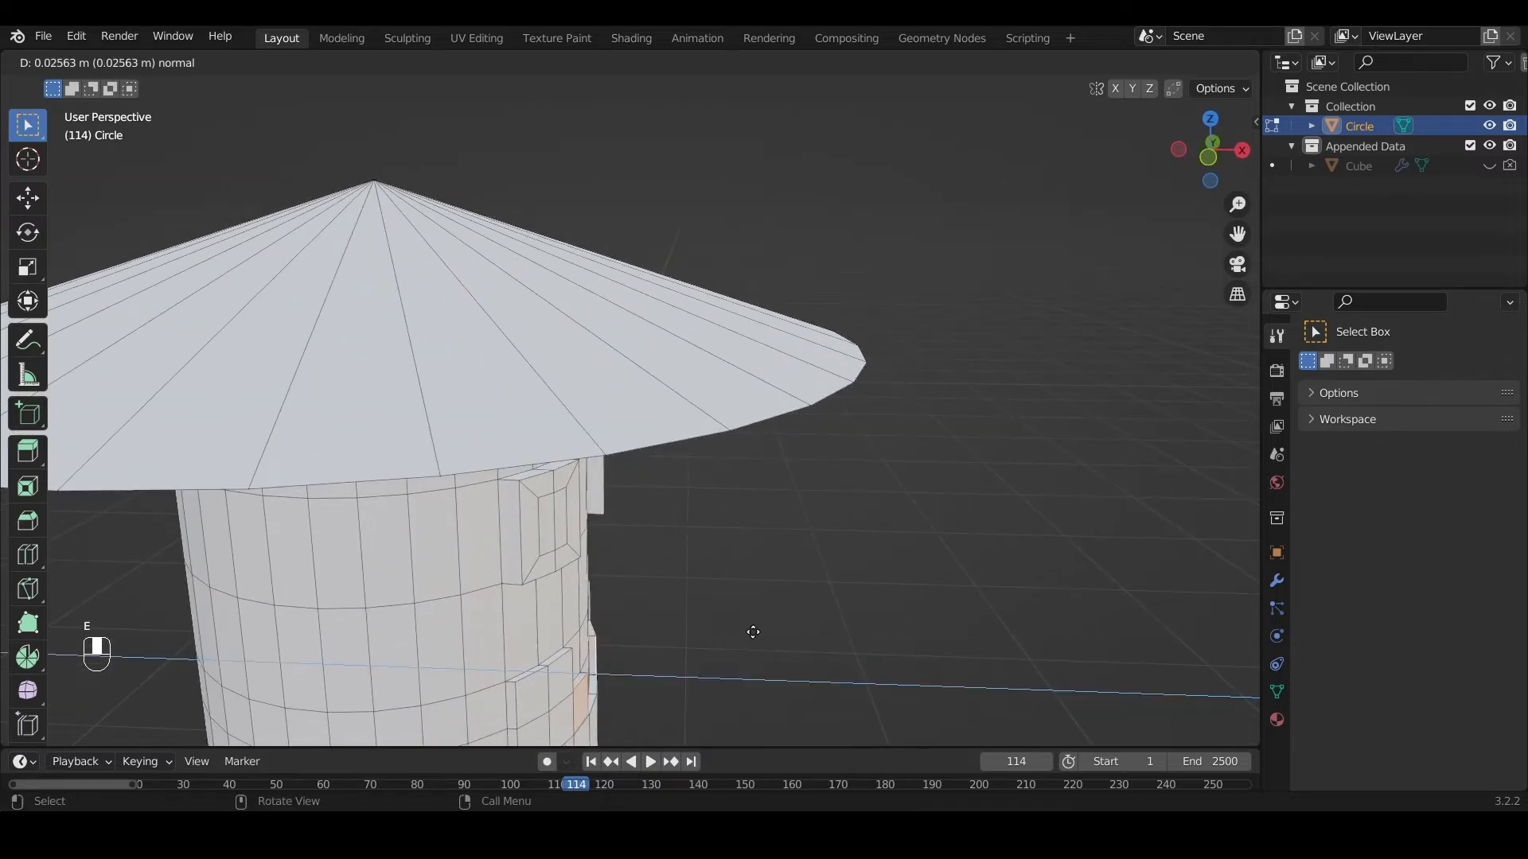
click(748, 634)
Clear the selection and examine the hat, eyes and mouth of the character from several angles
middle_drag(749, 634, 457, 571)
scroll(590, 591, down, 6)
click(457, 571)
middle_drag(666, 540, 633, 568)
scroll(840, 502, up, 3)
scroll(632, 568, up, 3)
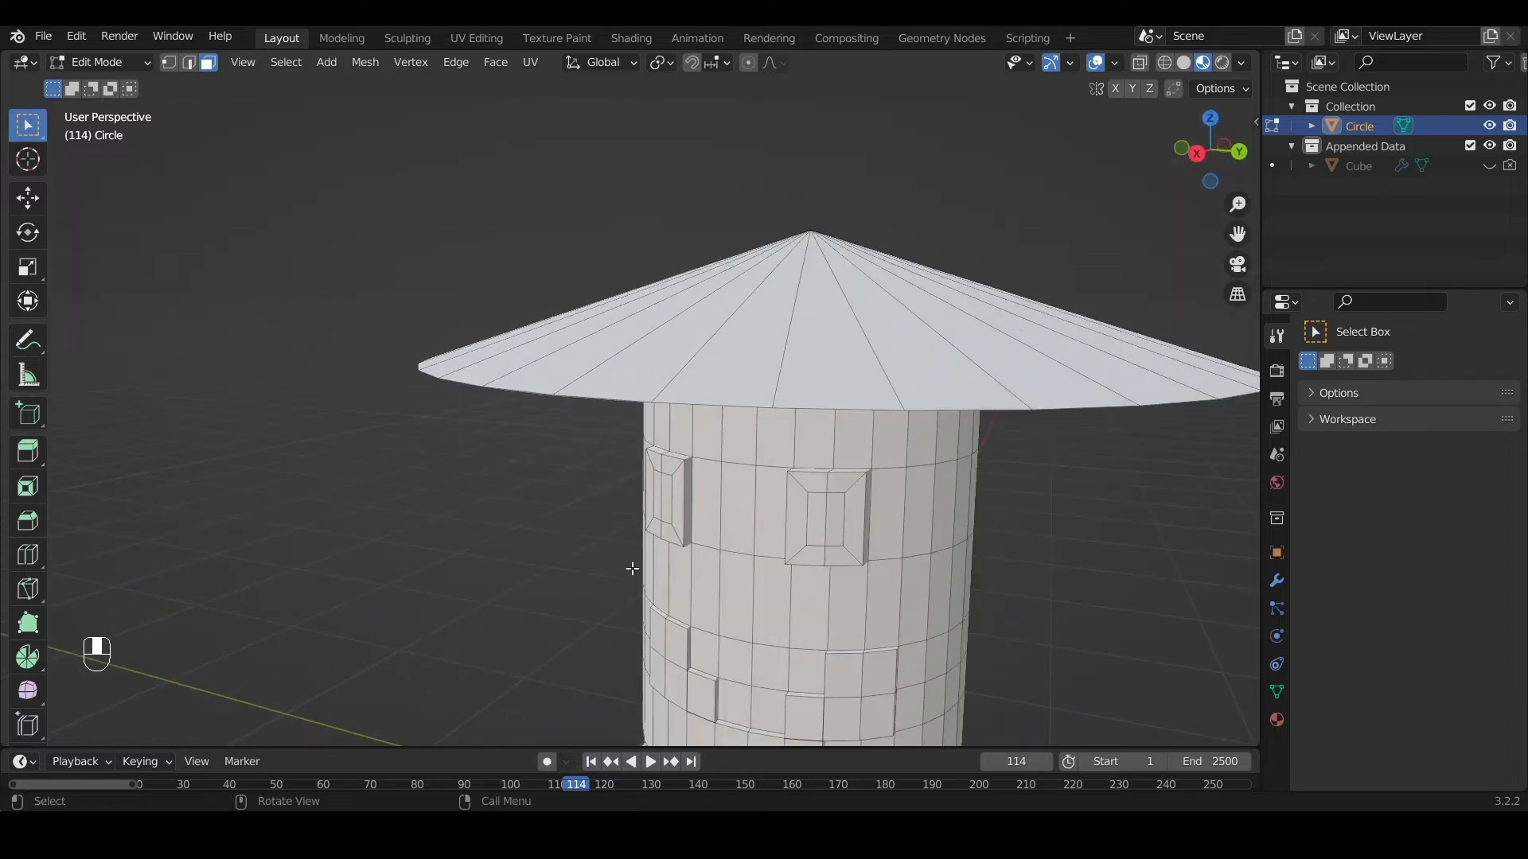
scroll(962, 430, down, 4)
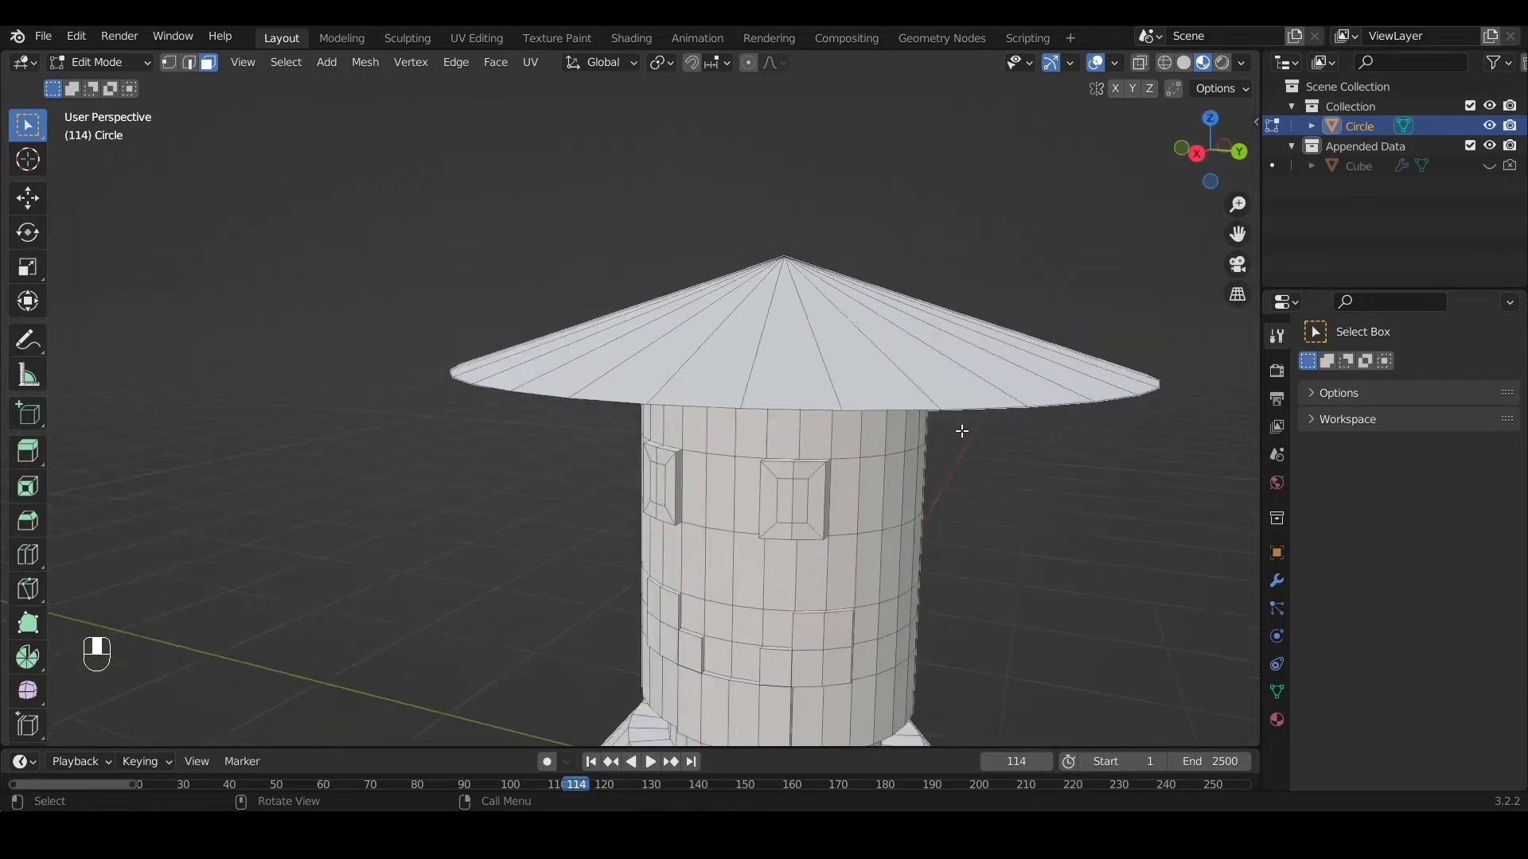
middle_drag(945, 422, 708, 537)
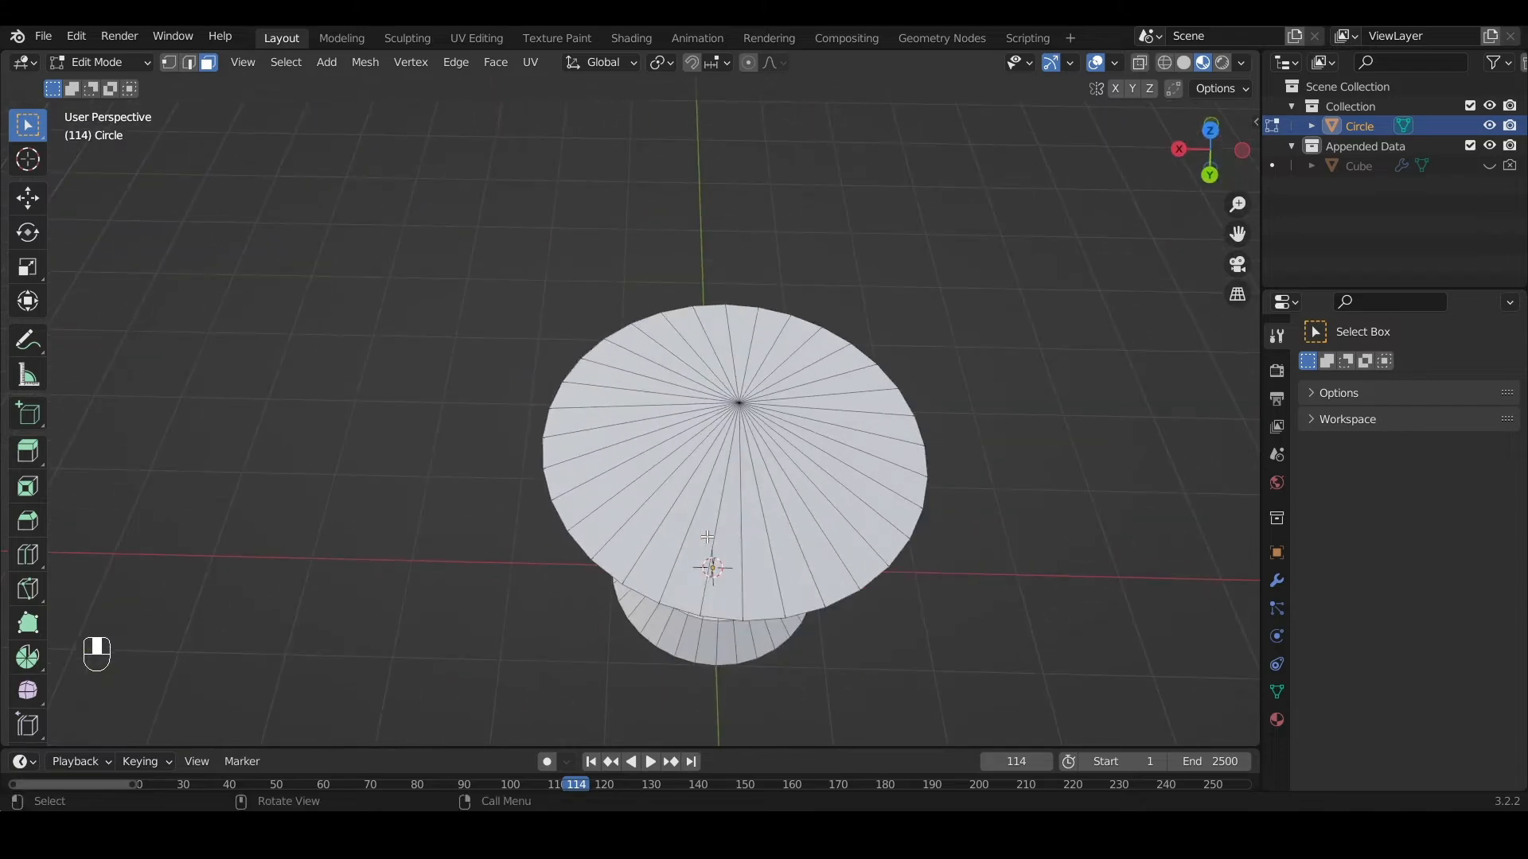
middle_drag(747, 488, 965, 365)
scroll(966, 366, up, 6)
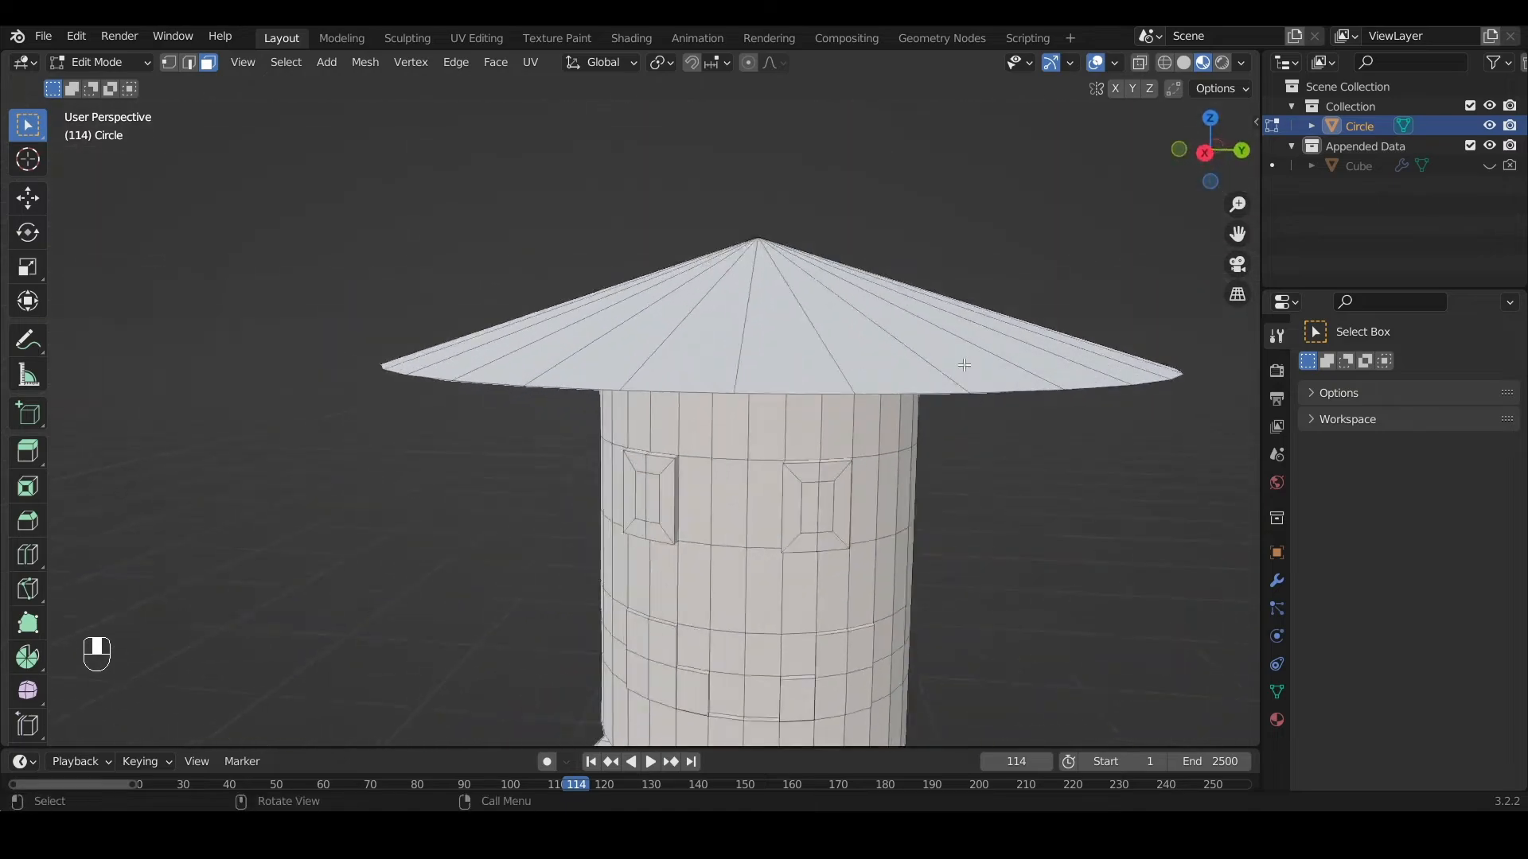
middle_drag(529, 478, 567, 456)
scroll(565, 455, down, 6)
scroll(564, 454, up, 5)
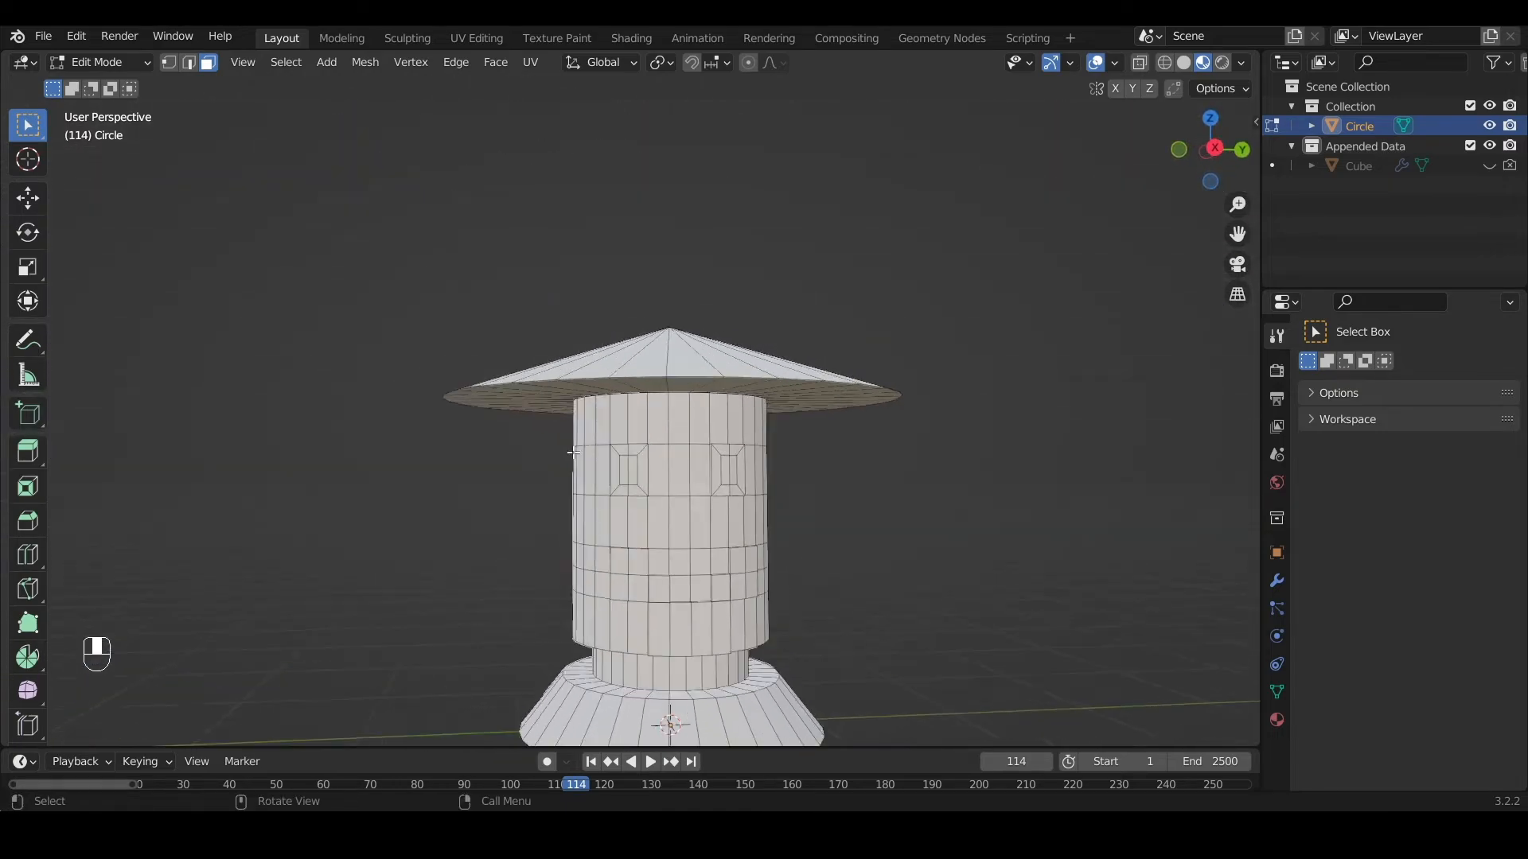
In Object Mode, give the character a new material with a light peach base colour: hue 0.046, saturation 0.554, value 1.000
key(Tab)
middle_drag(576, 455, 674, 500)
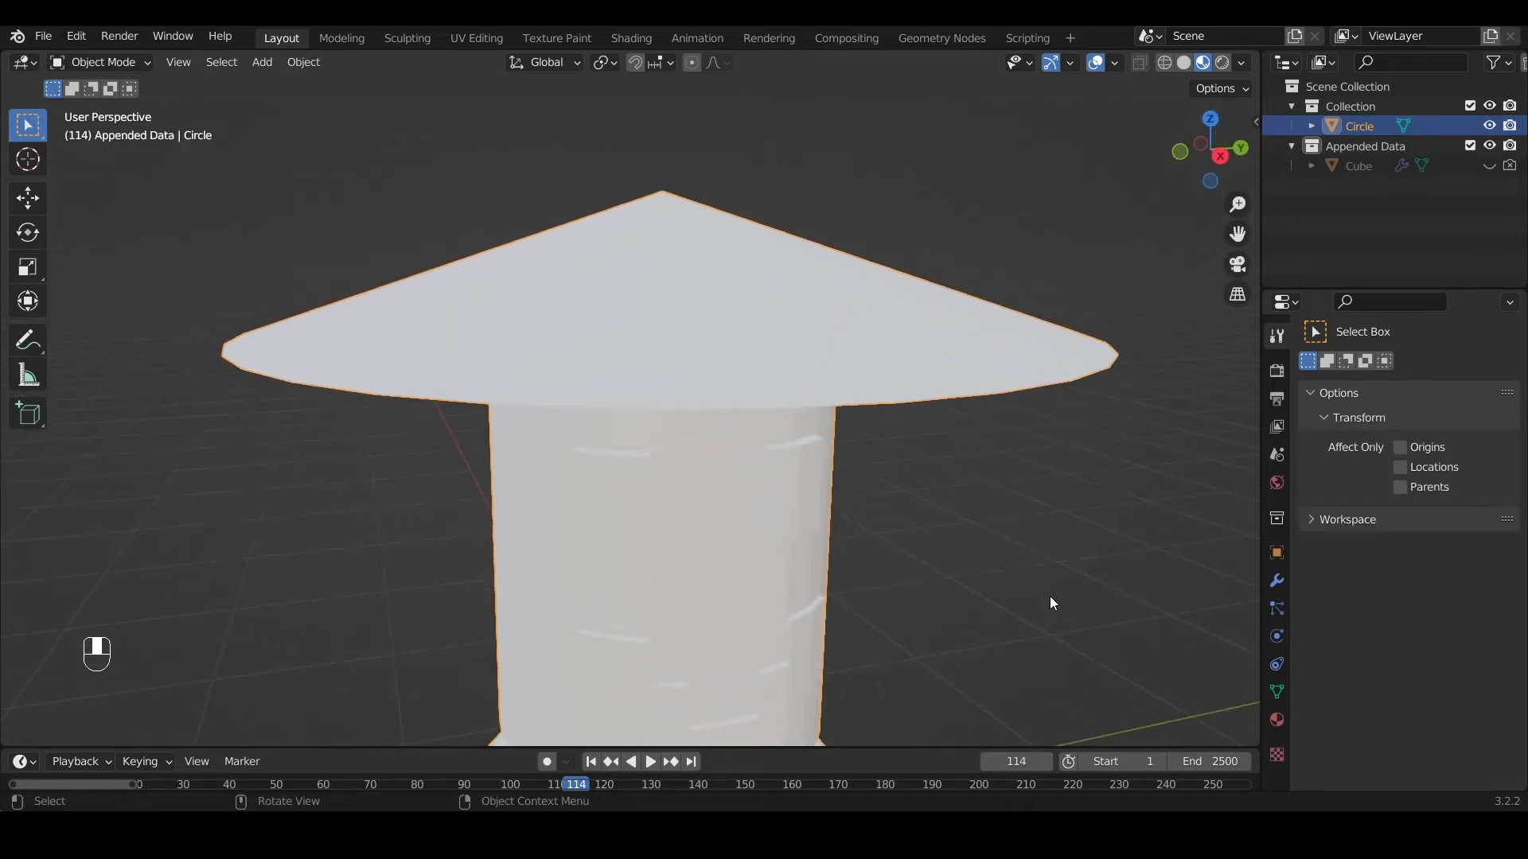
scroll(825, 465, down, 4)
middle_drag(726, 386, 1218, 634)
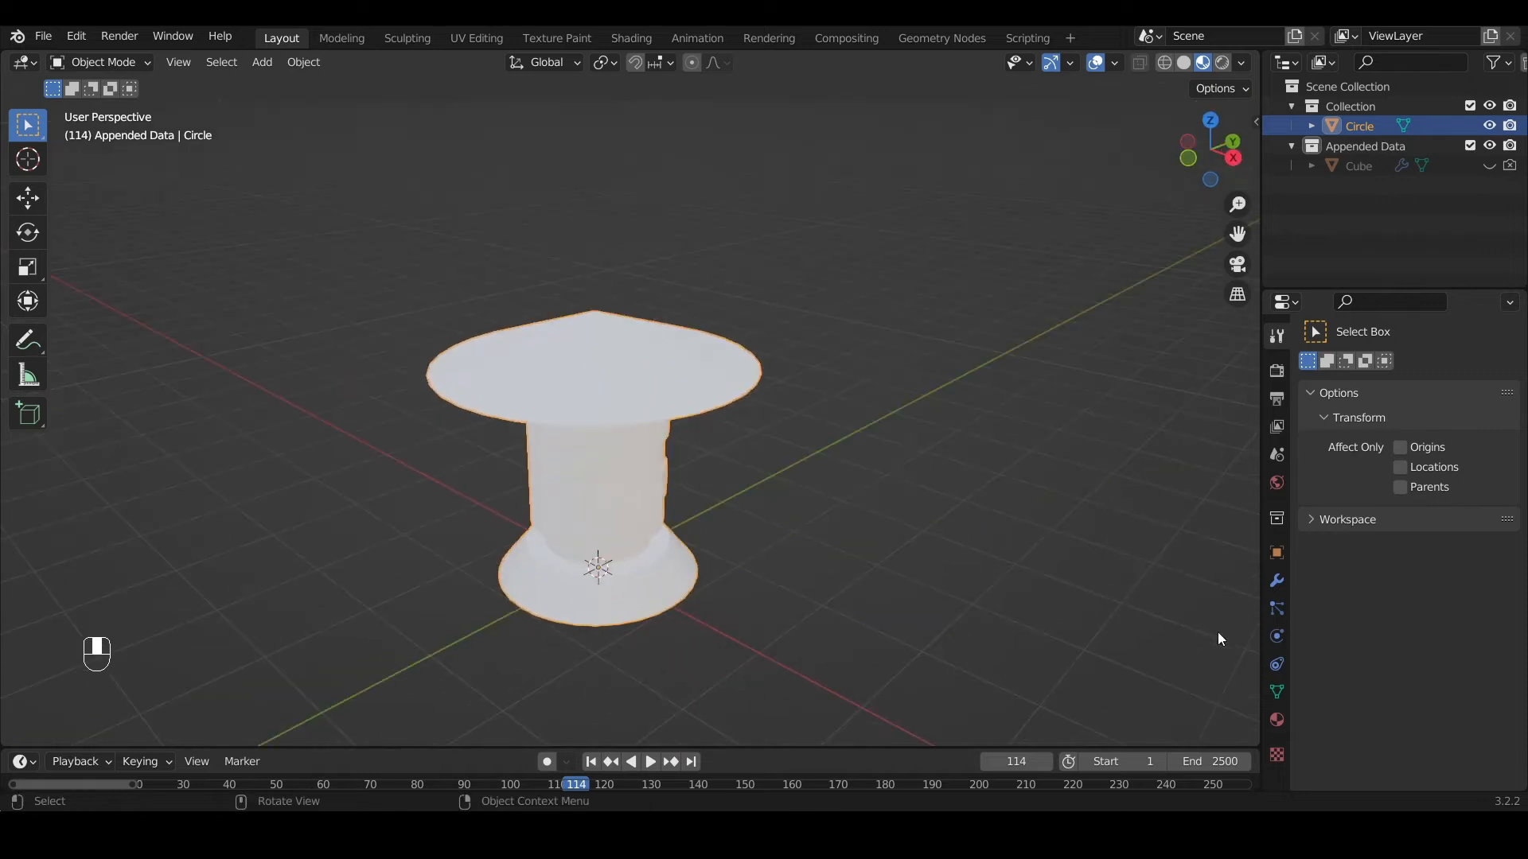
click(1277, 720)
click(1392, 449)
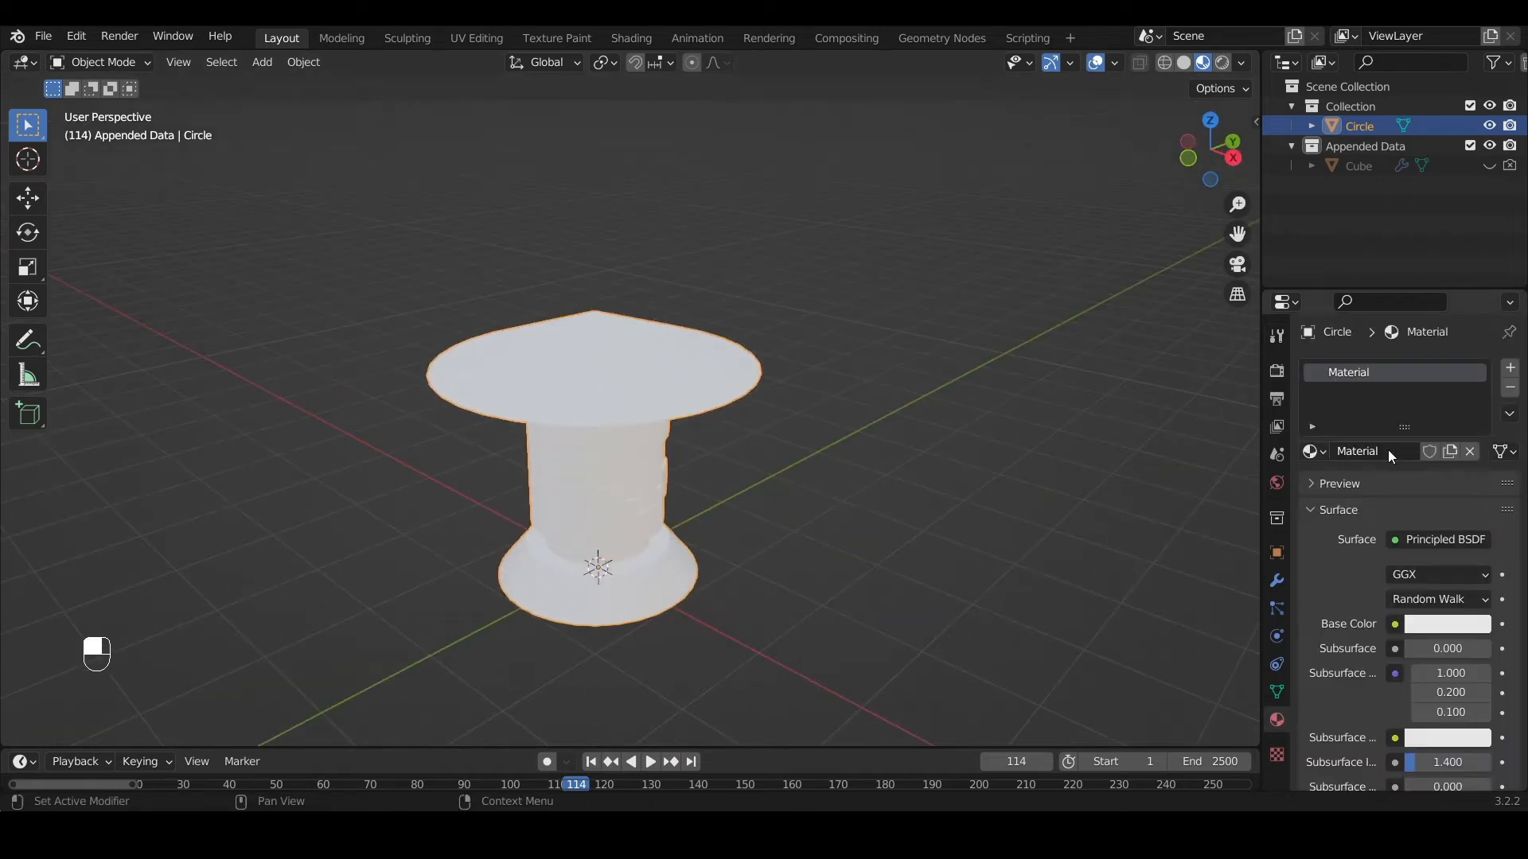
click(1421, 627)
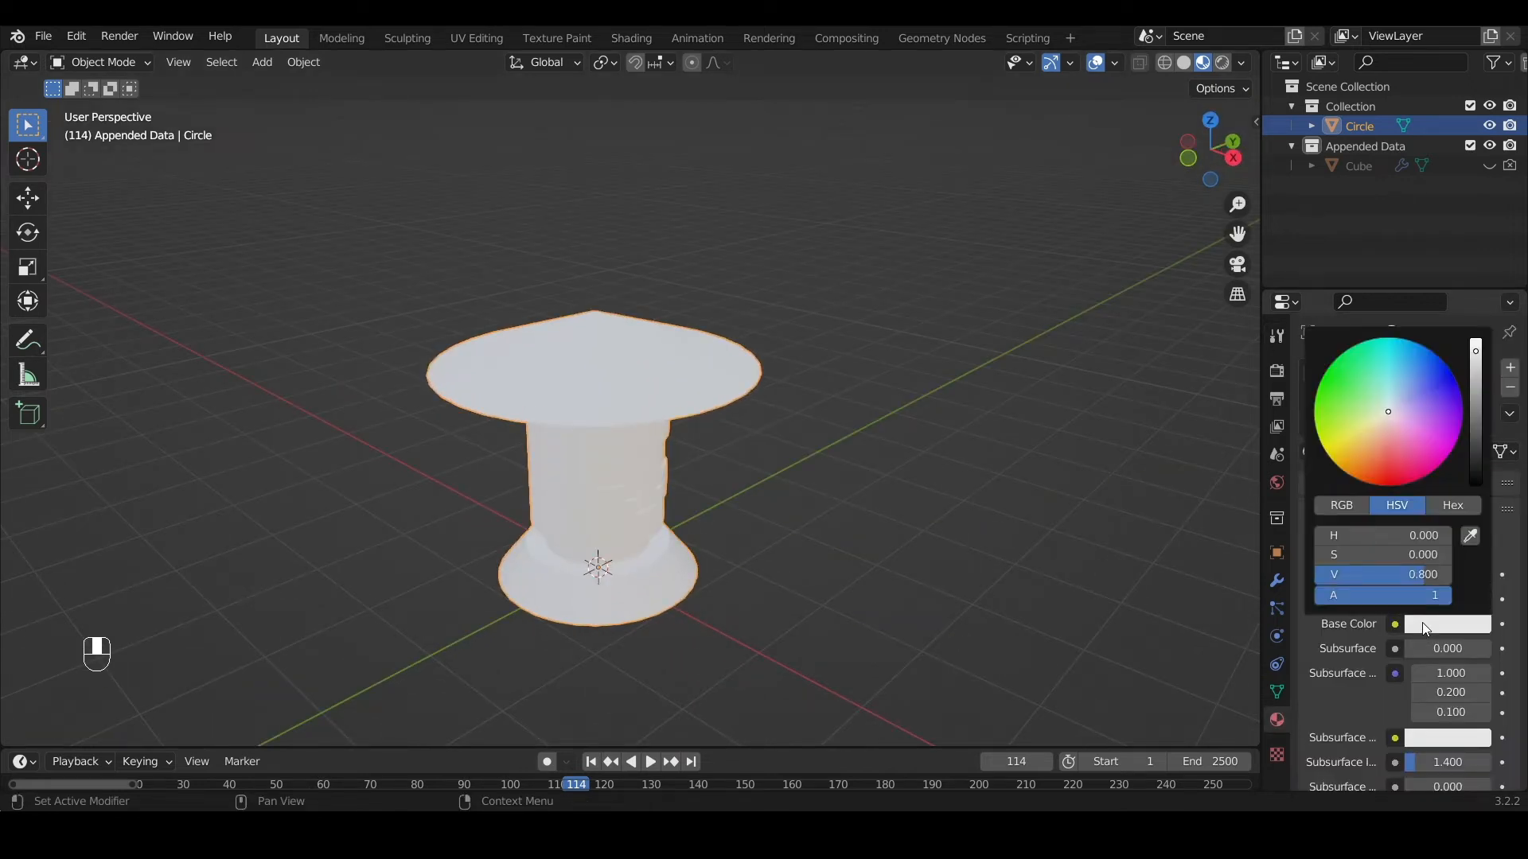
mouse_move(1401, 435)
mouse_down()
mouse_move(1407, 449)
mouse_move(1373, 462)
mouse_move(1337, 447)
mouse_move(1378, 346)
mouse_move(1449, 393)
mouse_move(1408, 374)
mouse_move(1430, 441)
mouse_move(1450, 446)
mouse_up()
drag(1475, 442, 1475, 340)
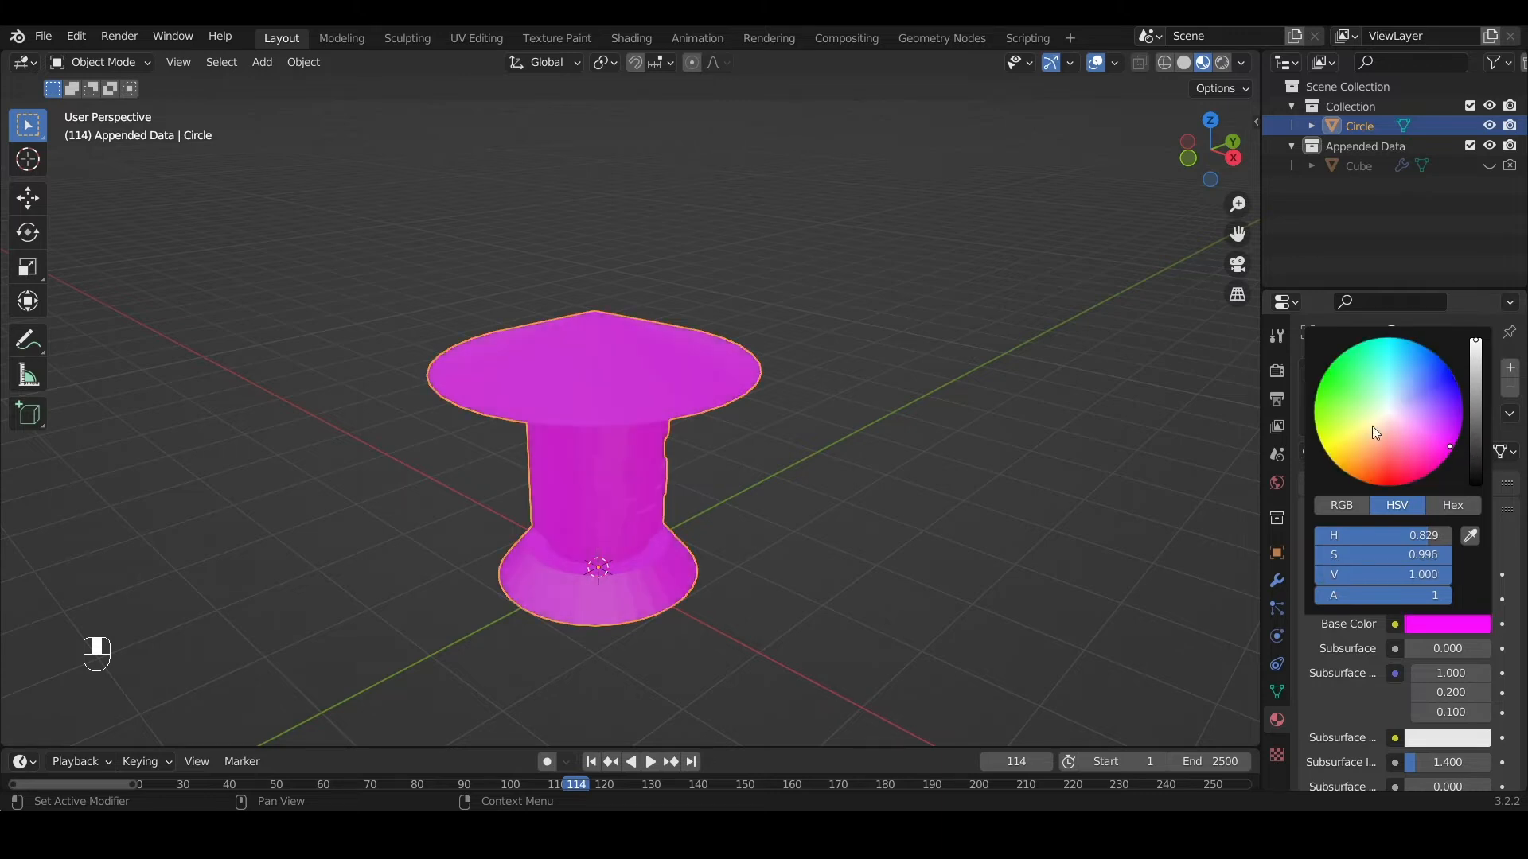
mouse_move(1375, 433)
mouse_down()
mouse_move(1387, 417)
mouse_move(1381, 432)
mouse_up()
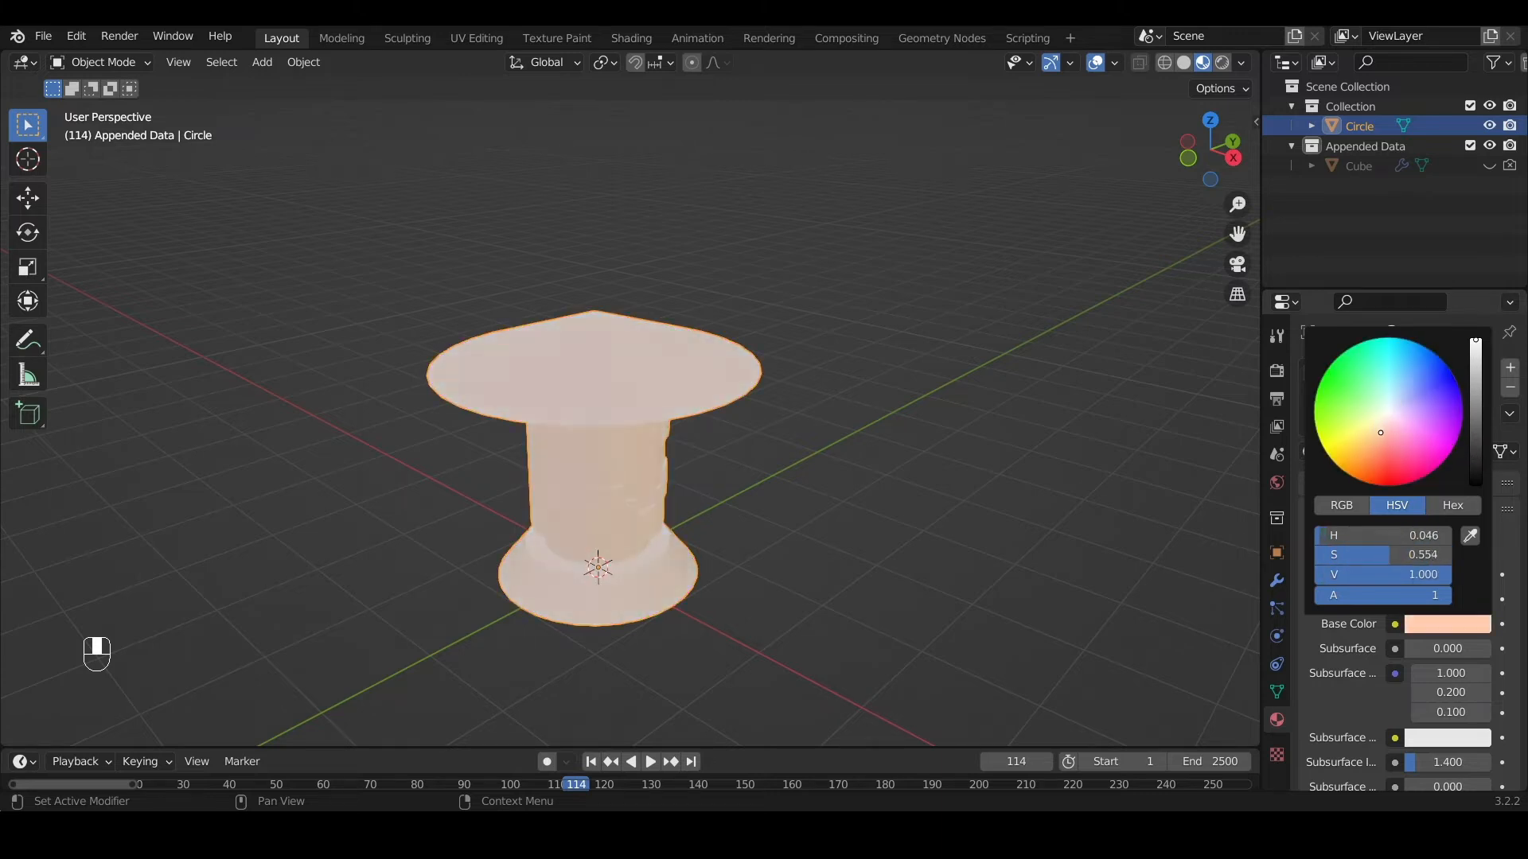
In Edit Mode, add a second material slot with a new material whose base colour is black, value 0.000
middle_drag(583, 614, 490, 519)
scroll(490, 519, up, 4)
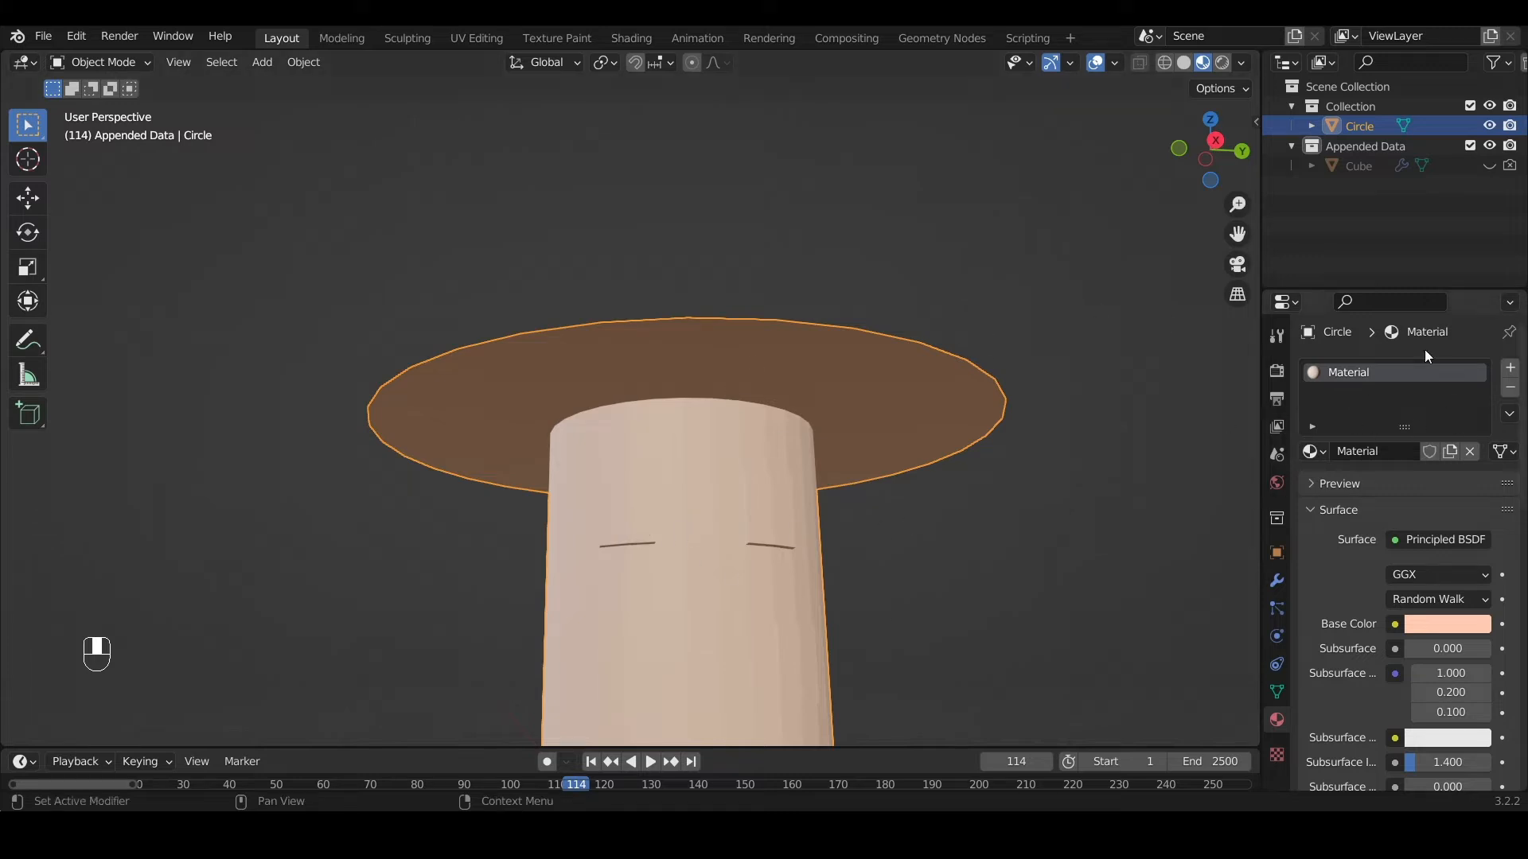
key(Tab)
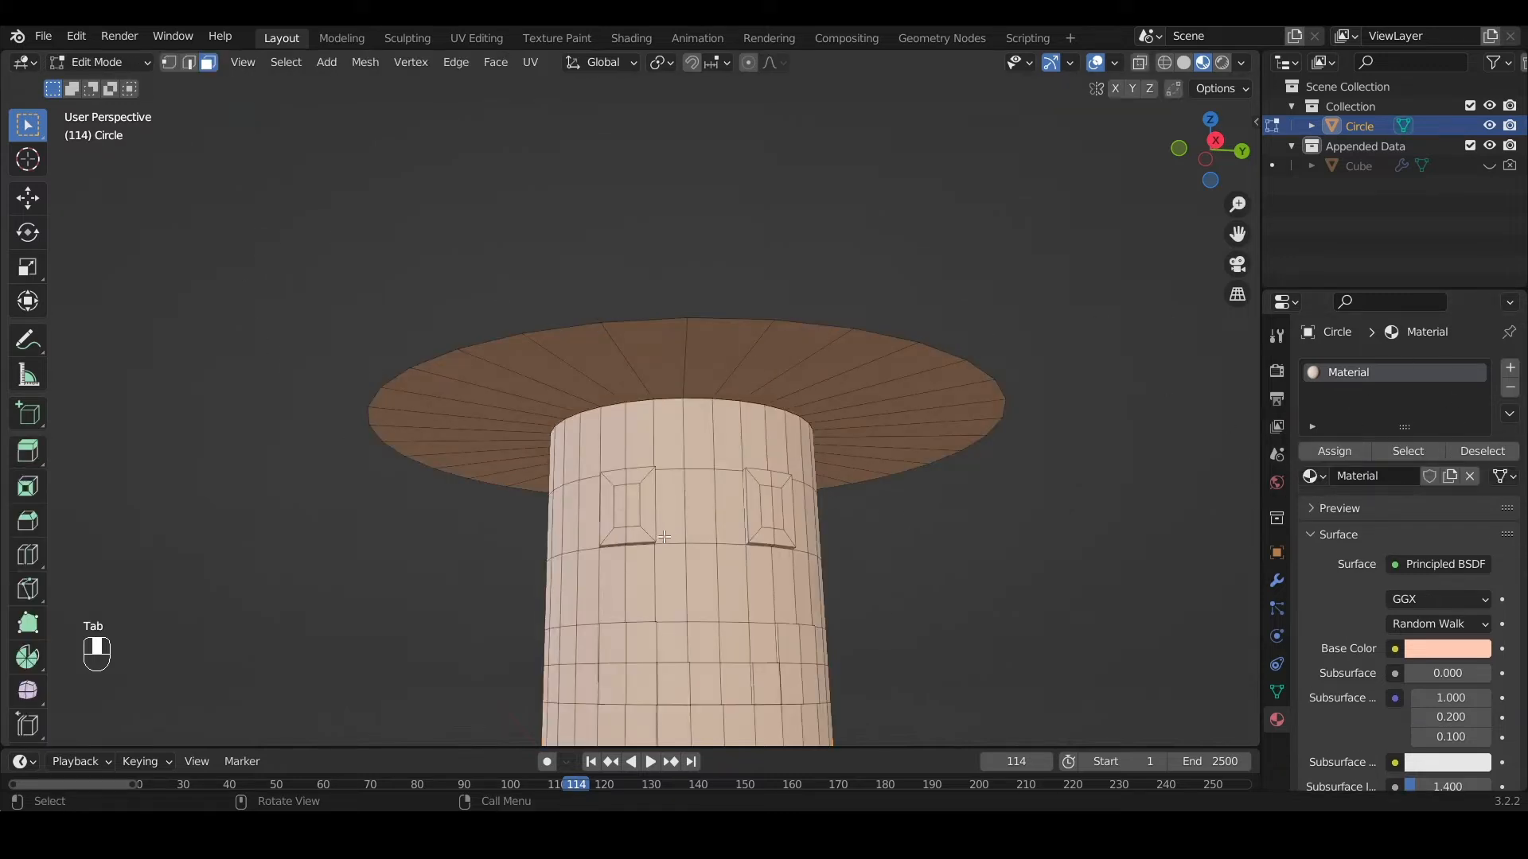
click(1510, 368)
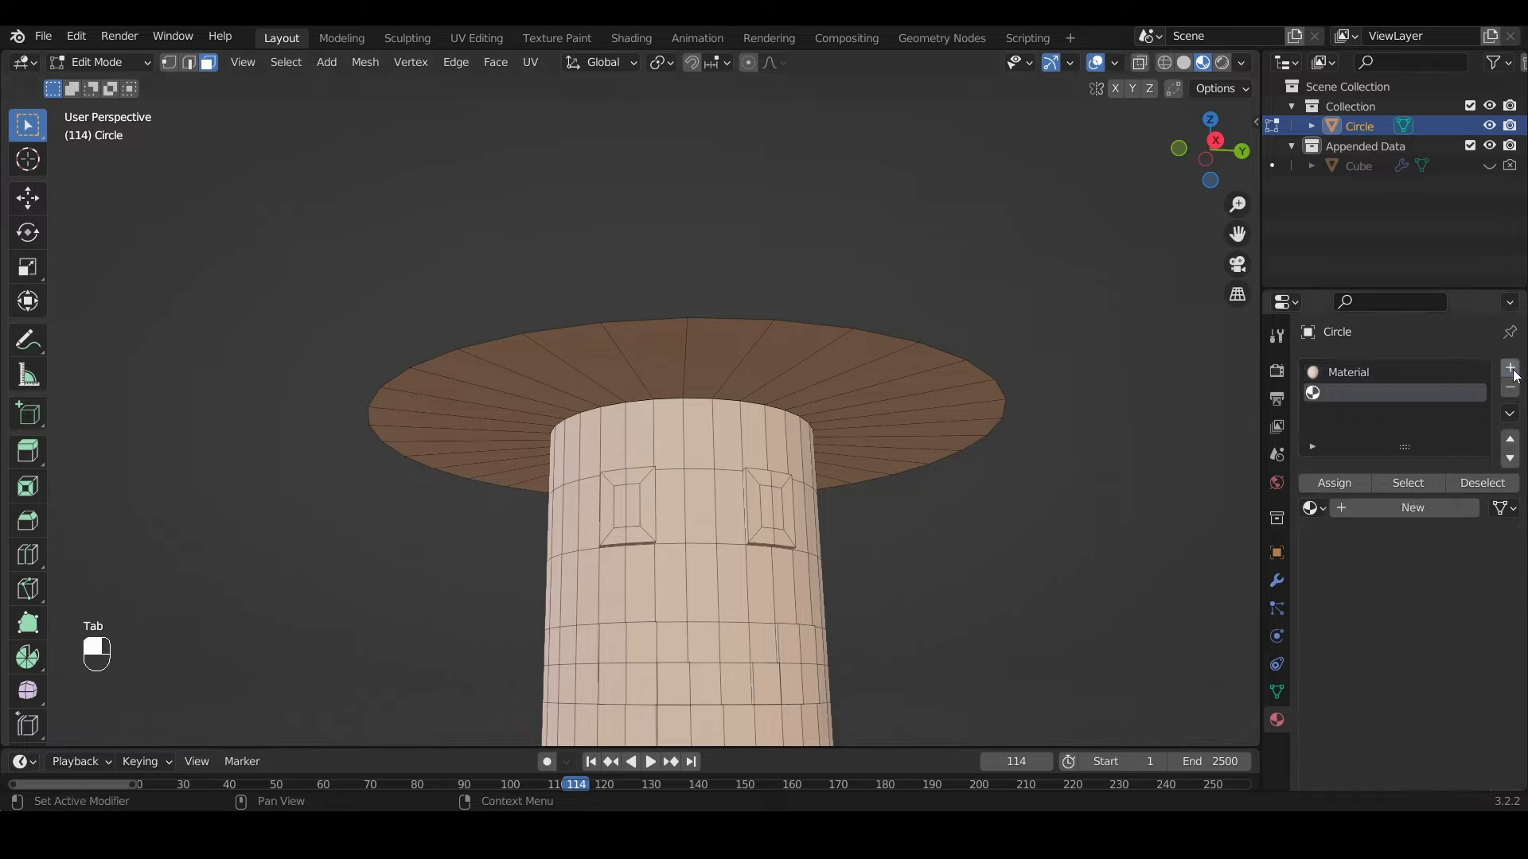
click(1410, 506)
click(1428, 681)
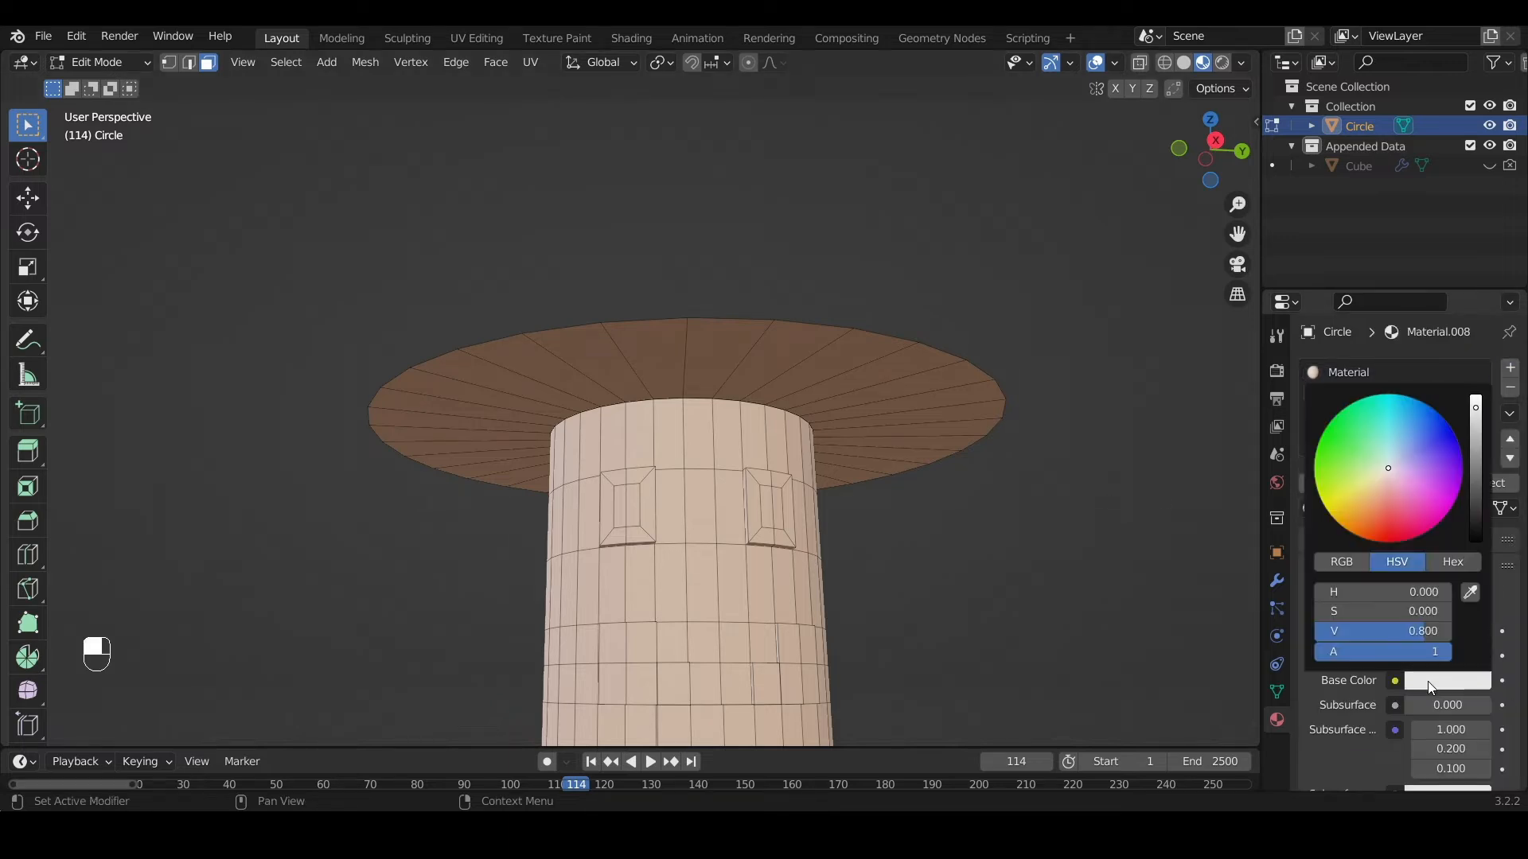
click(1420, 483)
drag(1475, 502, 1475, 541)
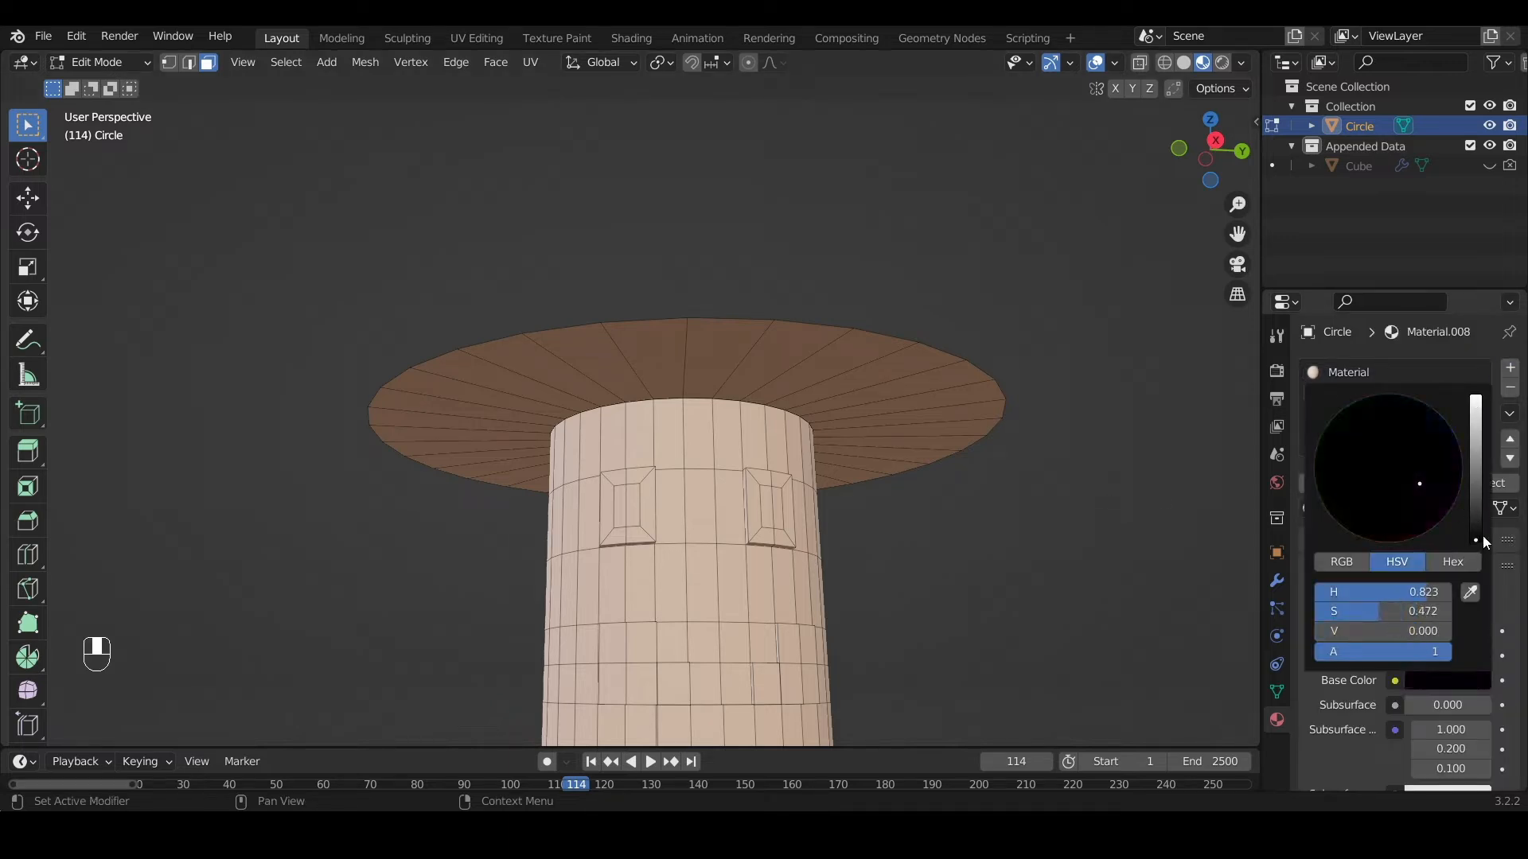
Assign the black material to the four inner pupil faces of both eyes
click(635, 509)
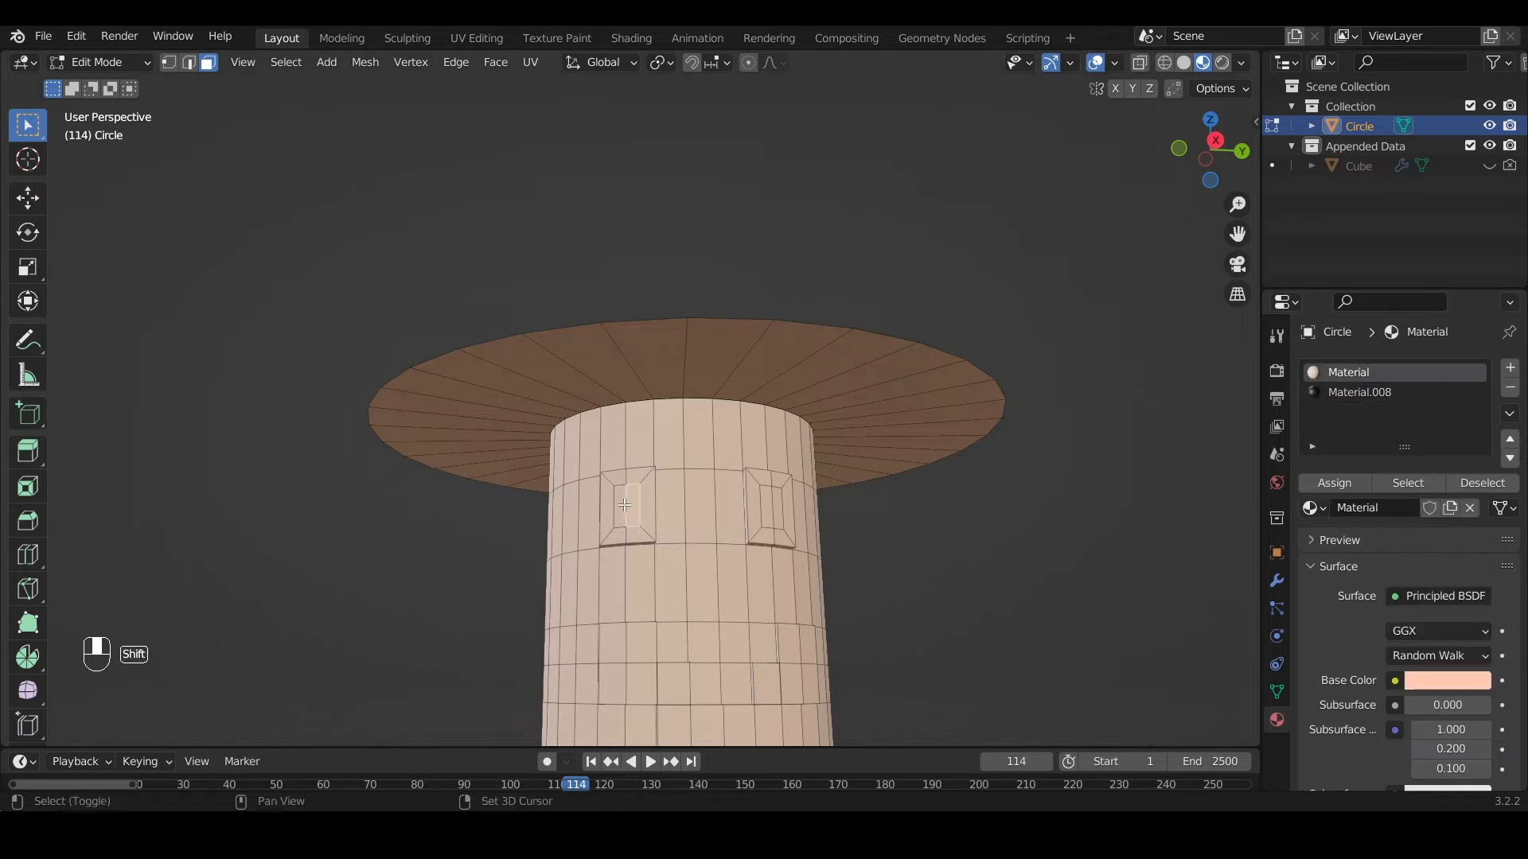
shift+click(620, 507)
shift+click(769, 513)
shift+click(777, 509)
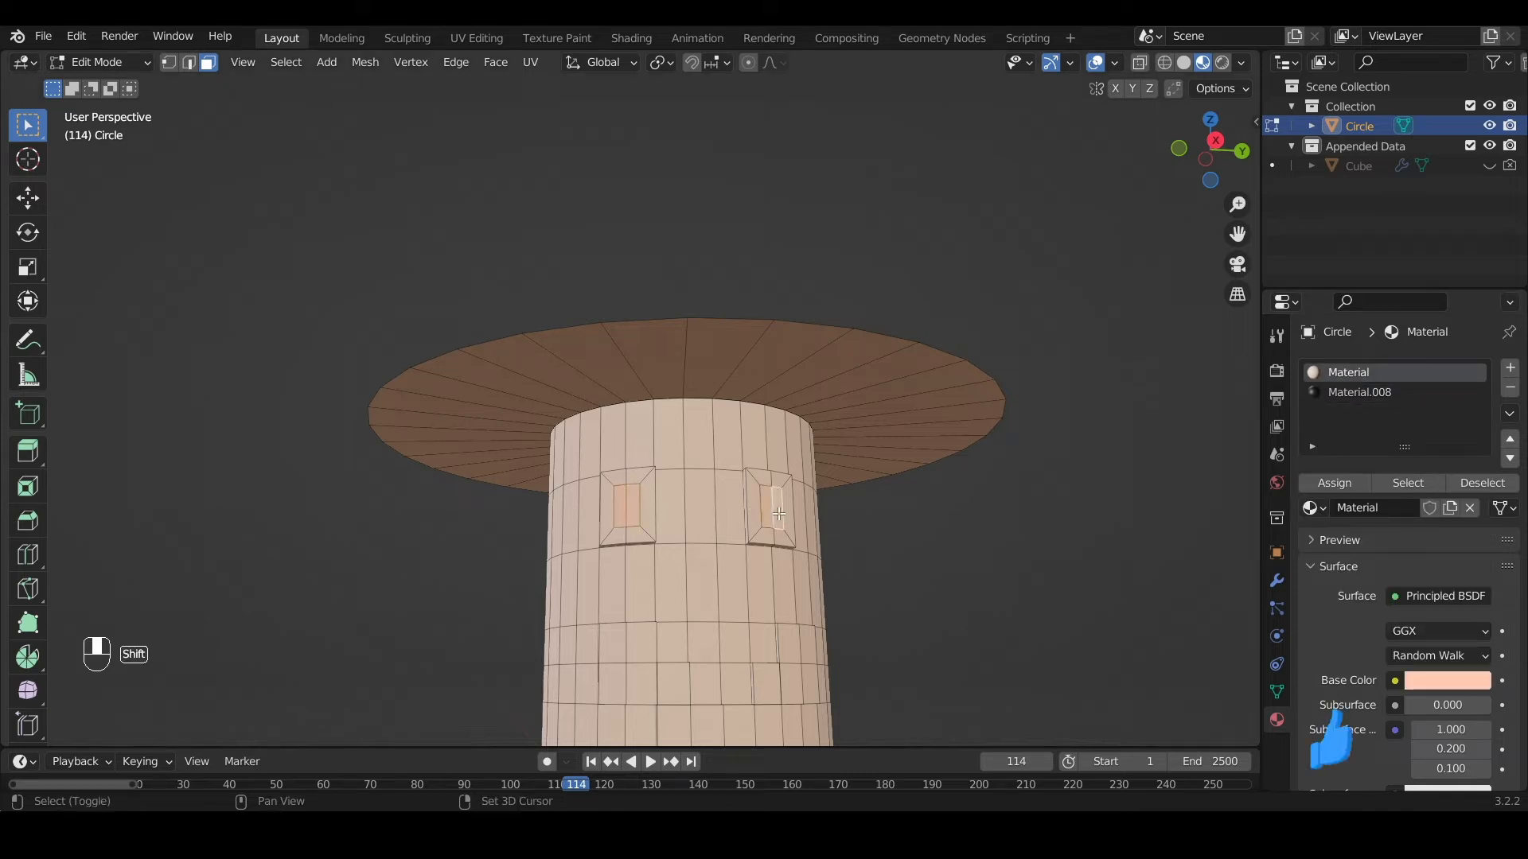
click(1360, 393)
click(1334, 483)
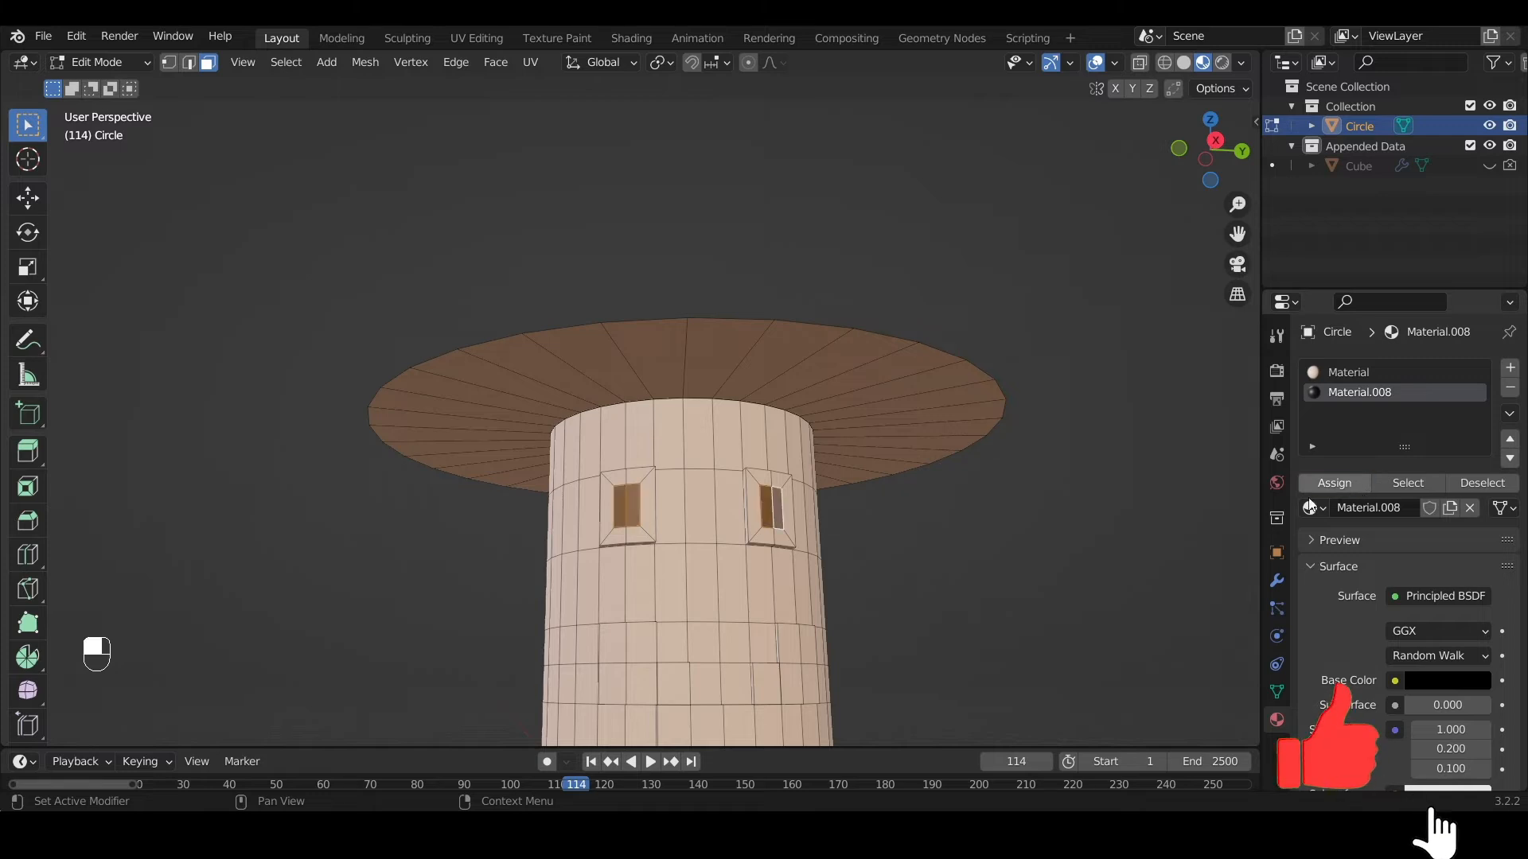
click(732, 583)
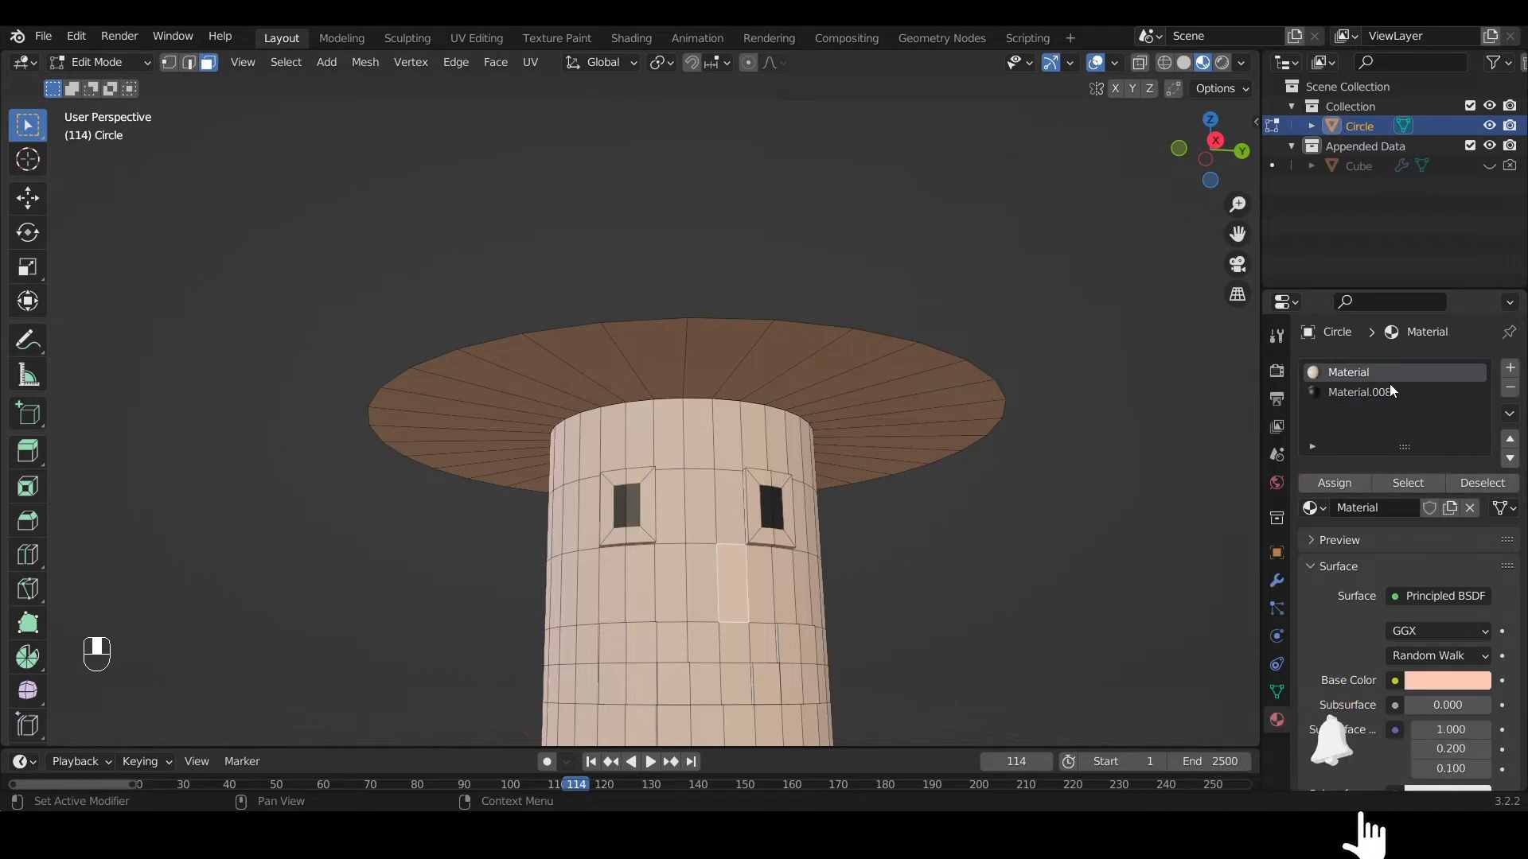
click(627, 477)
shift+click(606, 502)
shift+click(618, 535)
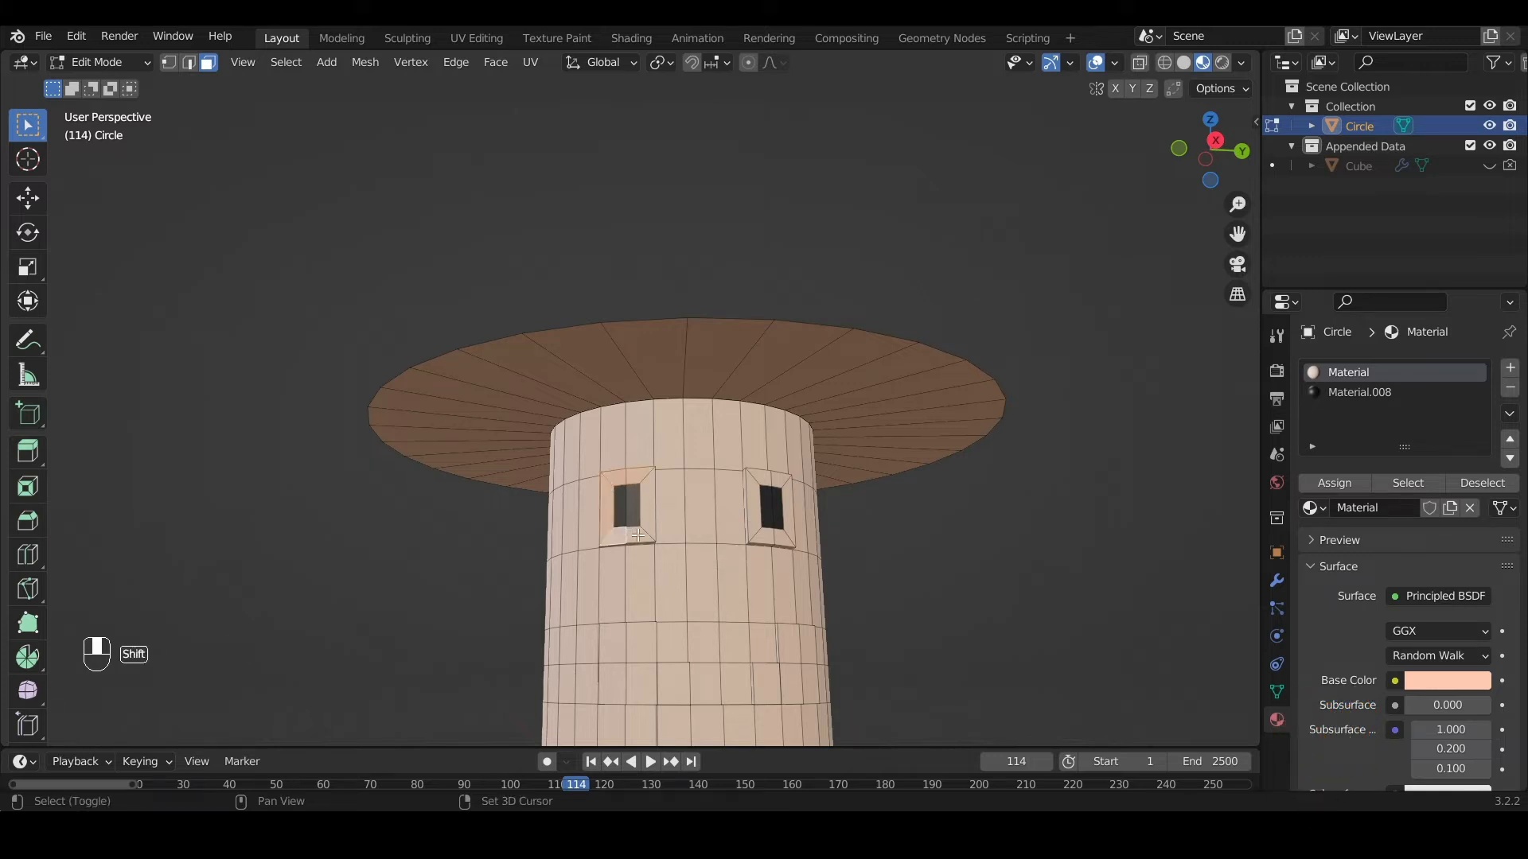
shift+click(639, 535)
shift+click(649, 517)
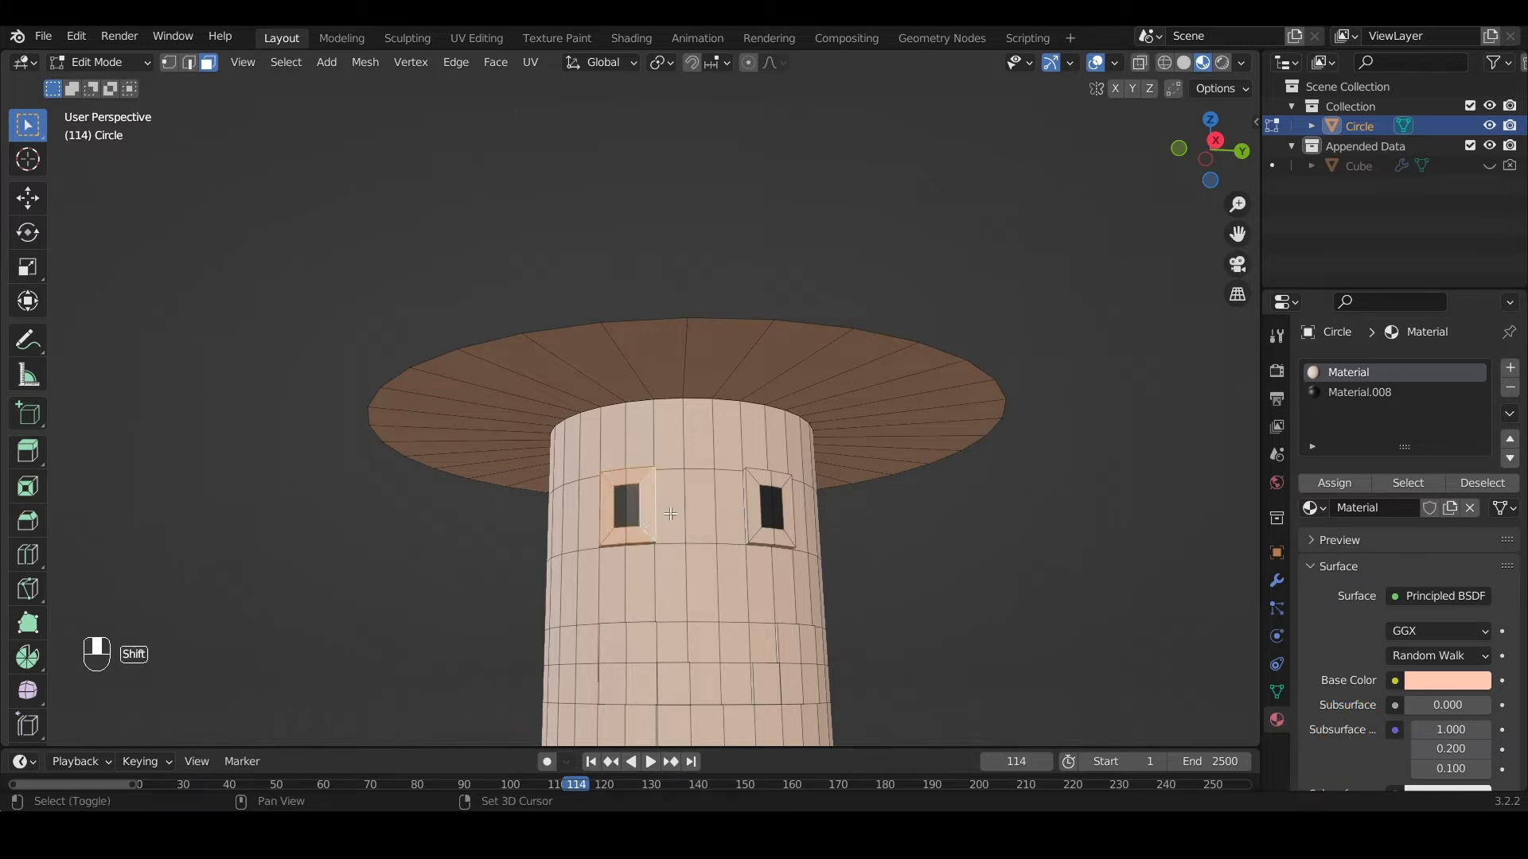
alt+shift+click(757, 489)
alt+shift+click(756, 480)
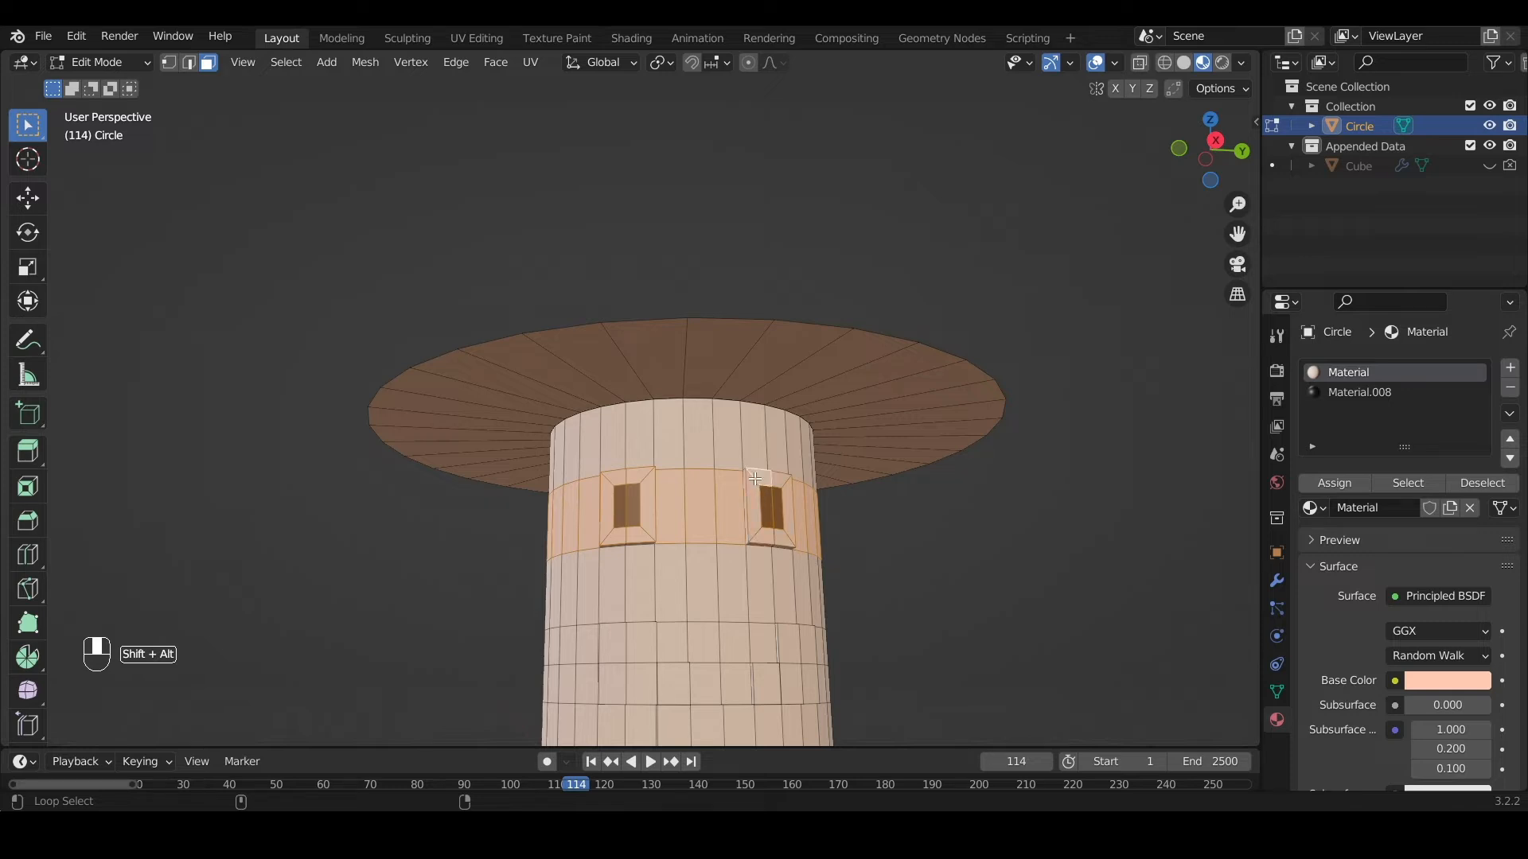
key(ctrl+z)
key(ctrl+z)
key(ctrl+z)
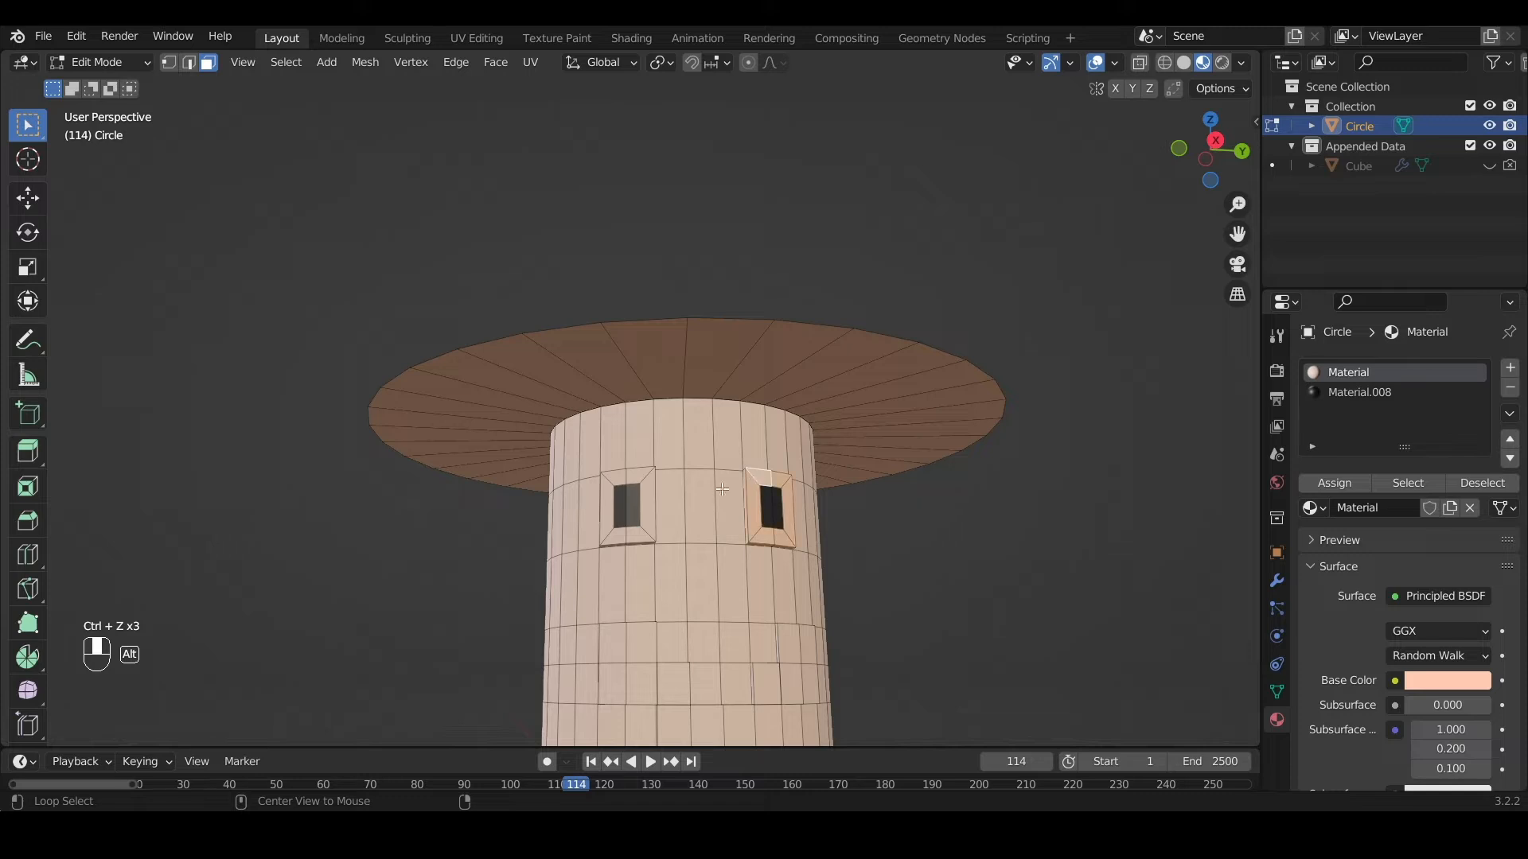
Select the frame faces around both pupils and assign them a new third material with the default white base colour
alt+shift+click(606, 485)
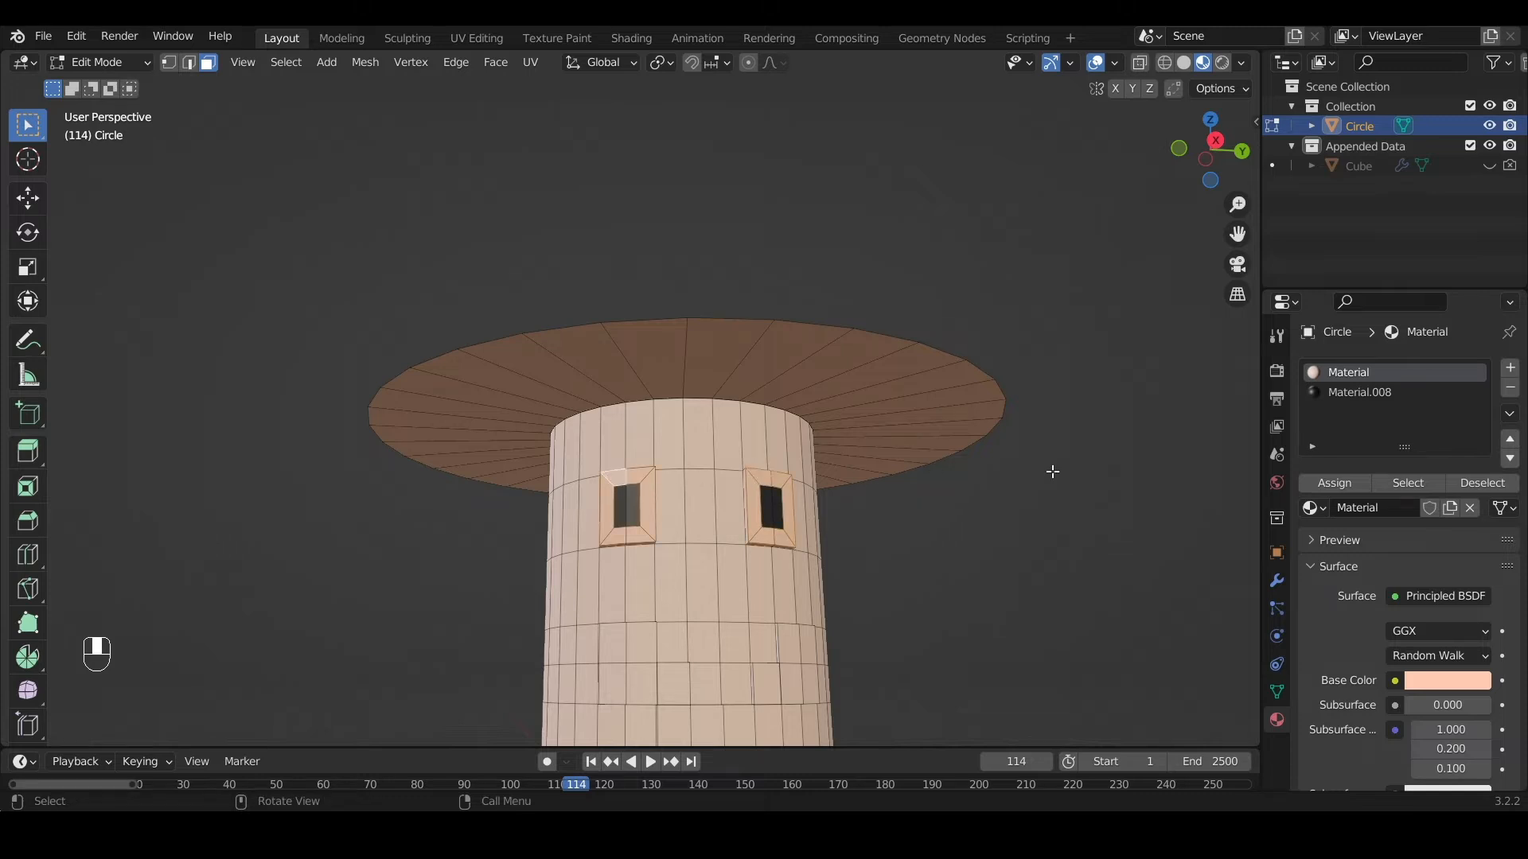
click(1510, 368)
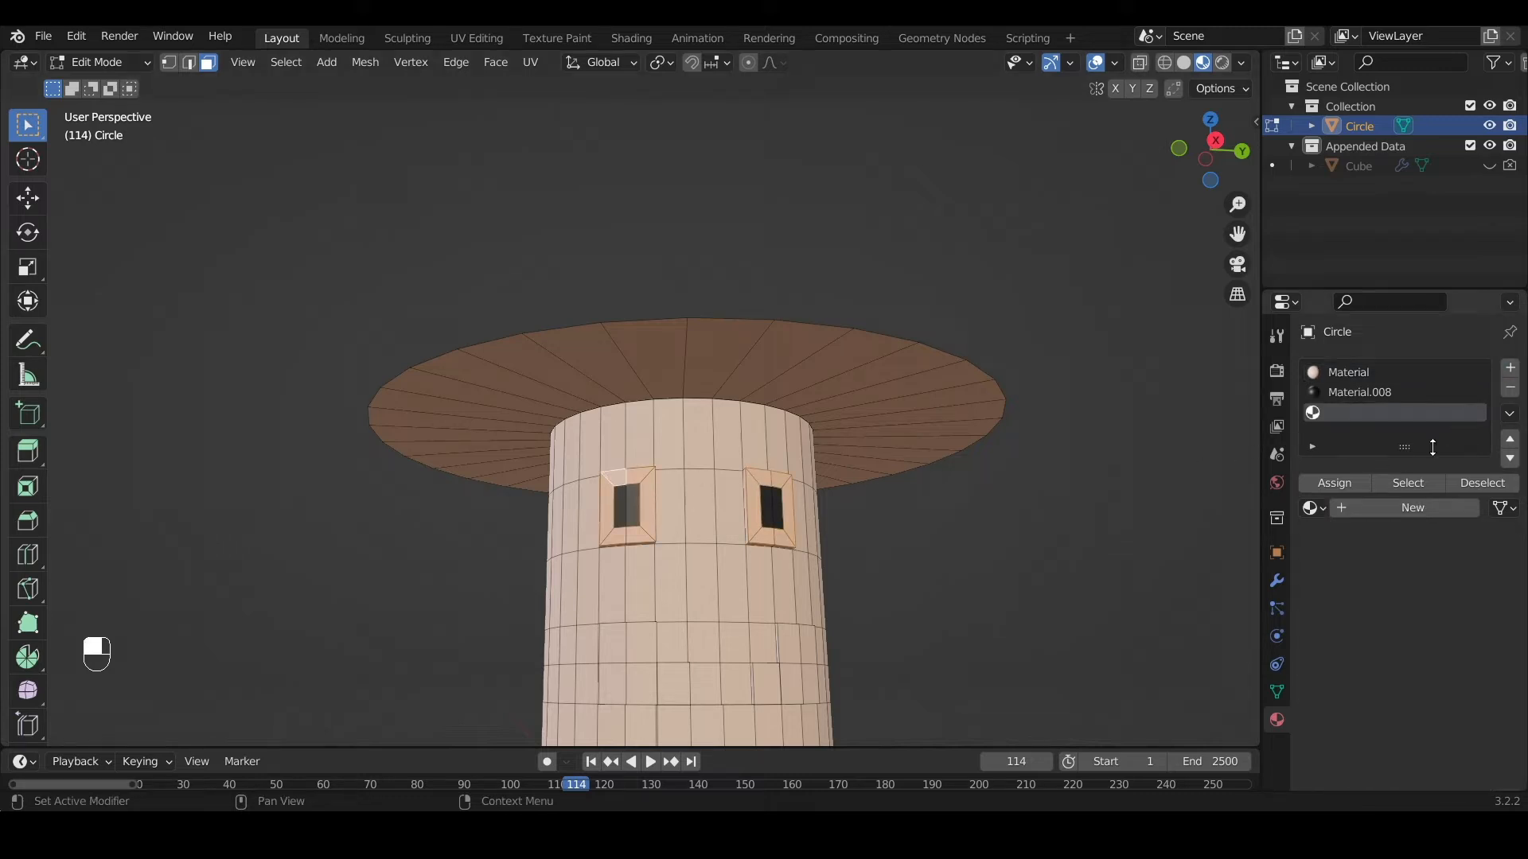
click(1389, 506)
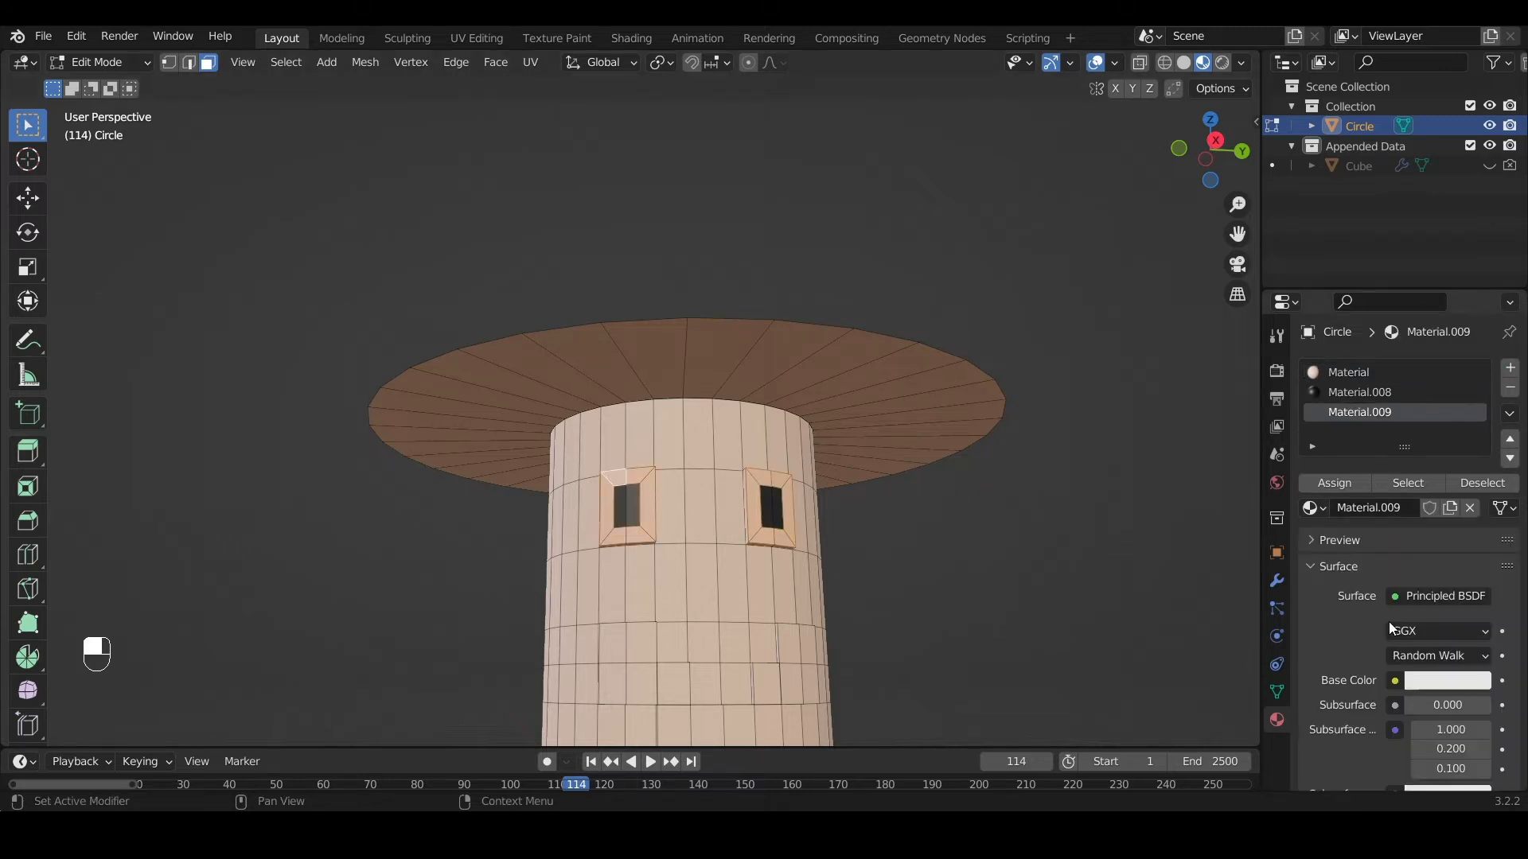
click(1350, 484)
middle_drag(773, 654, 715, 658)
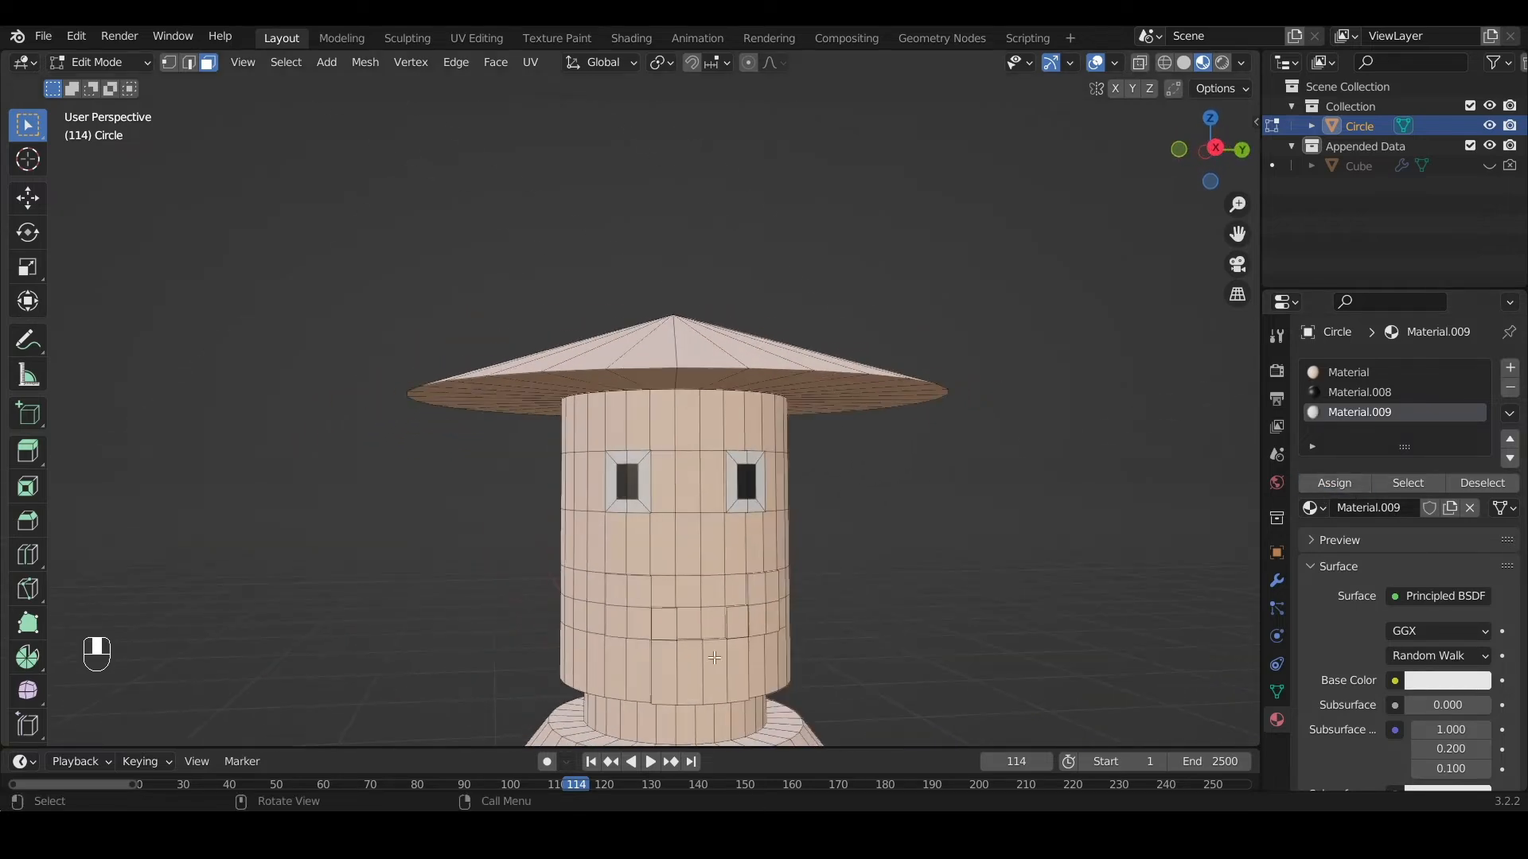
Select the extruded mouth faces and assign them the white third material, Material.009
click(621, 598)
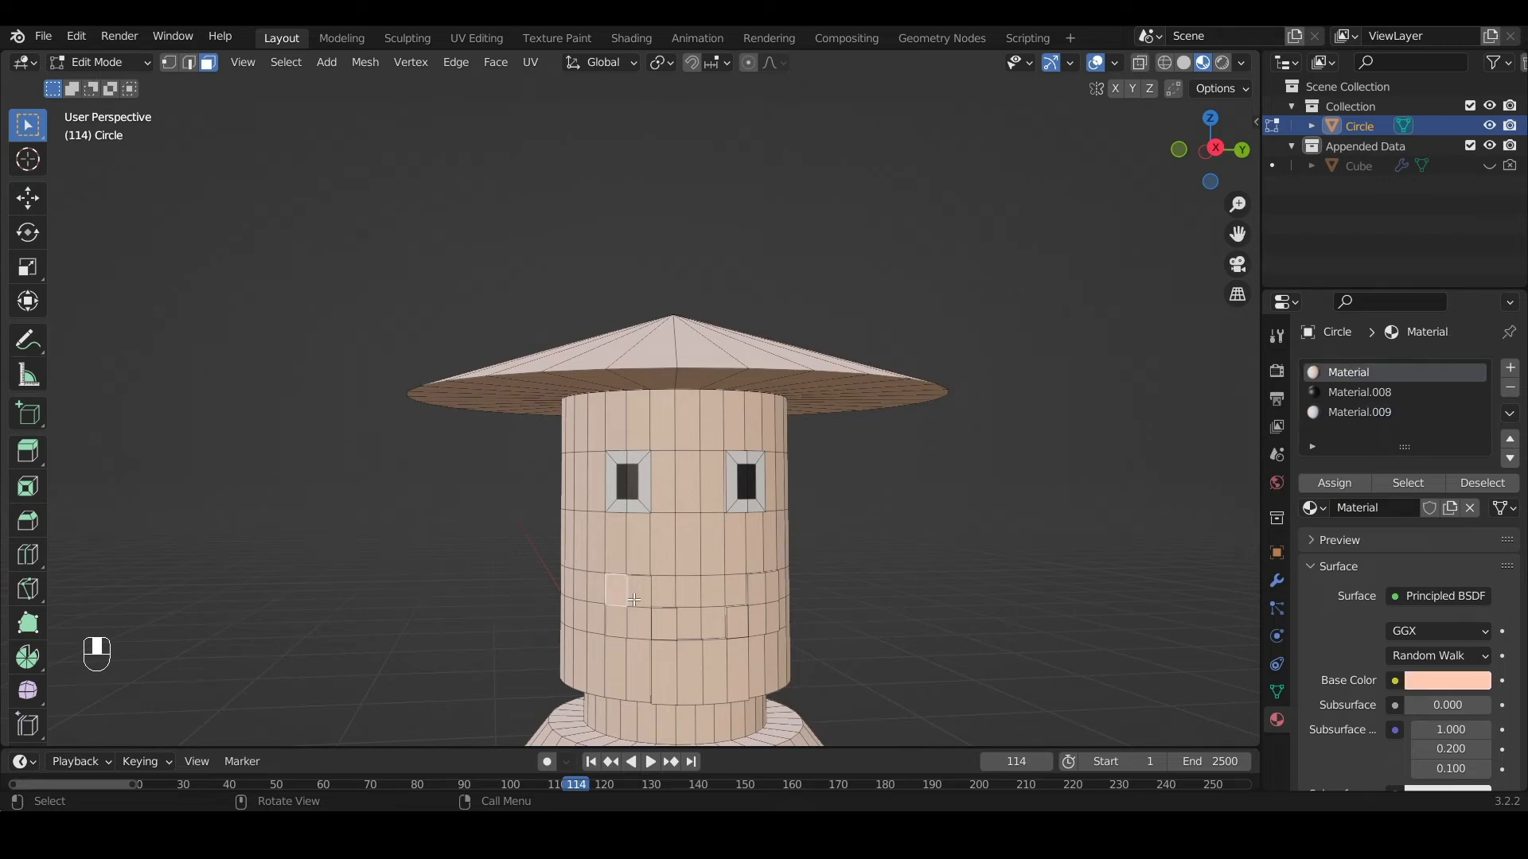
scroll(634, 599, up, 1)
shift+middle_drag(633, 599, 560, 363)
scroll(560, 363, up, 1)
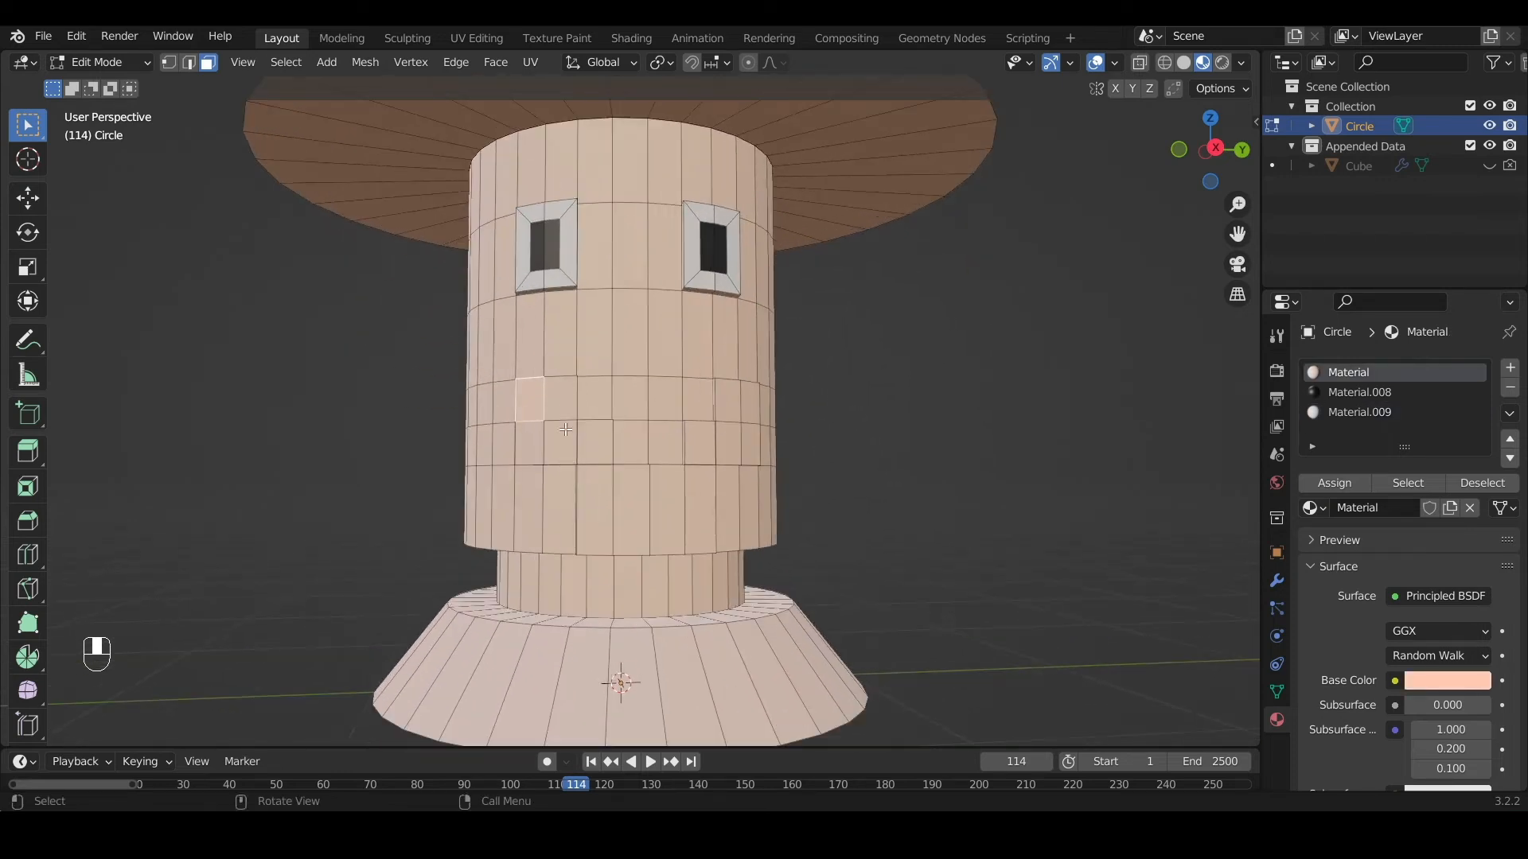
key(c)
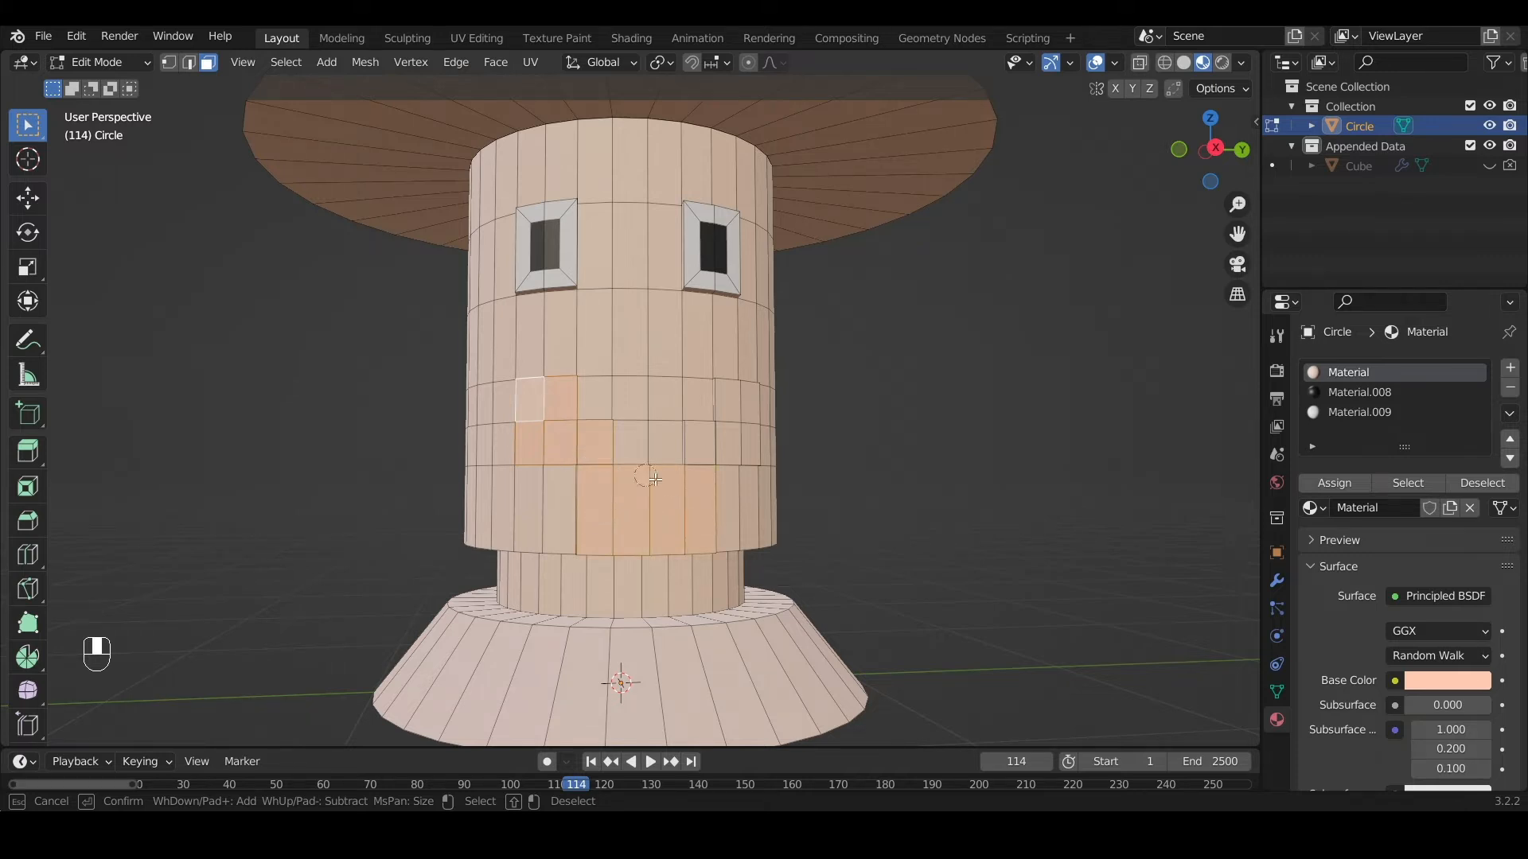
right_click(738, 452)
scroll(737, 468, down, 2)
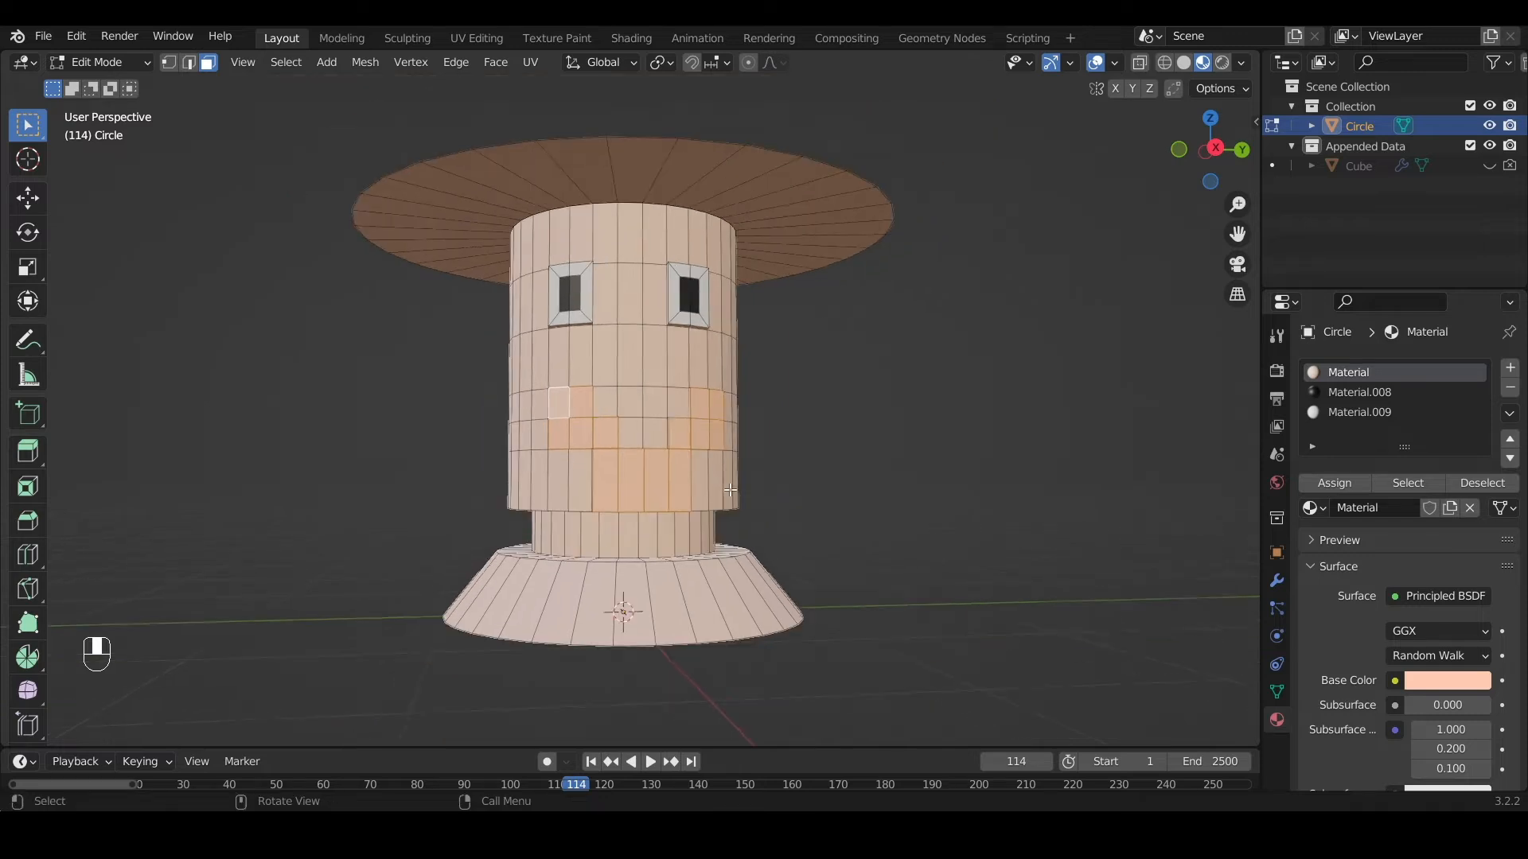
middle_drag(807, 477, 759, 480)
click(1352, 412)
click(1353, 483)
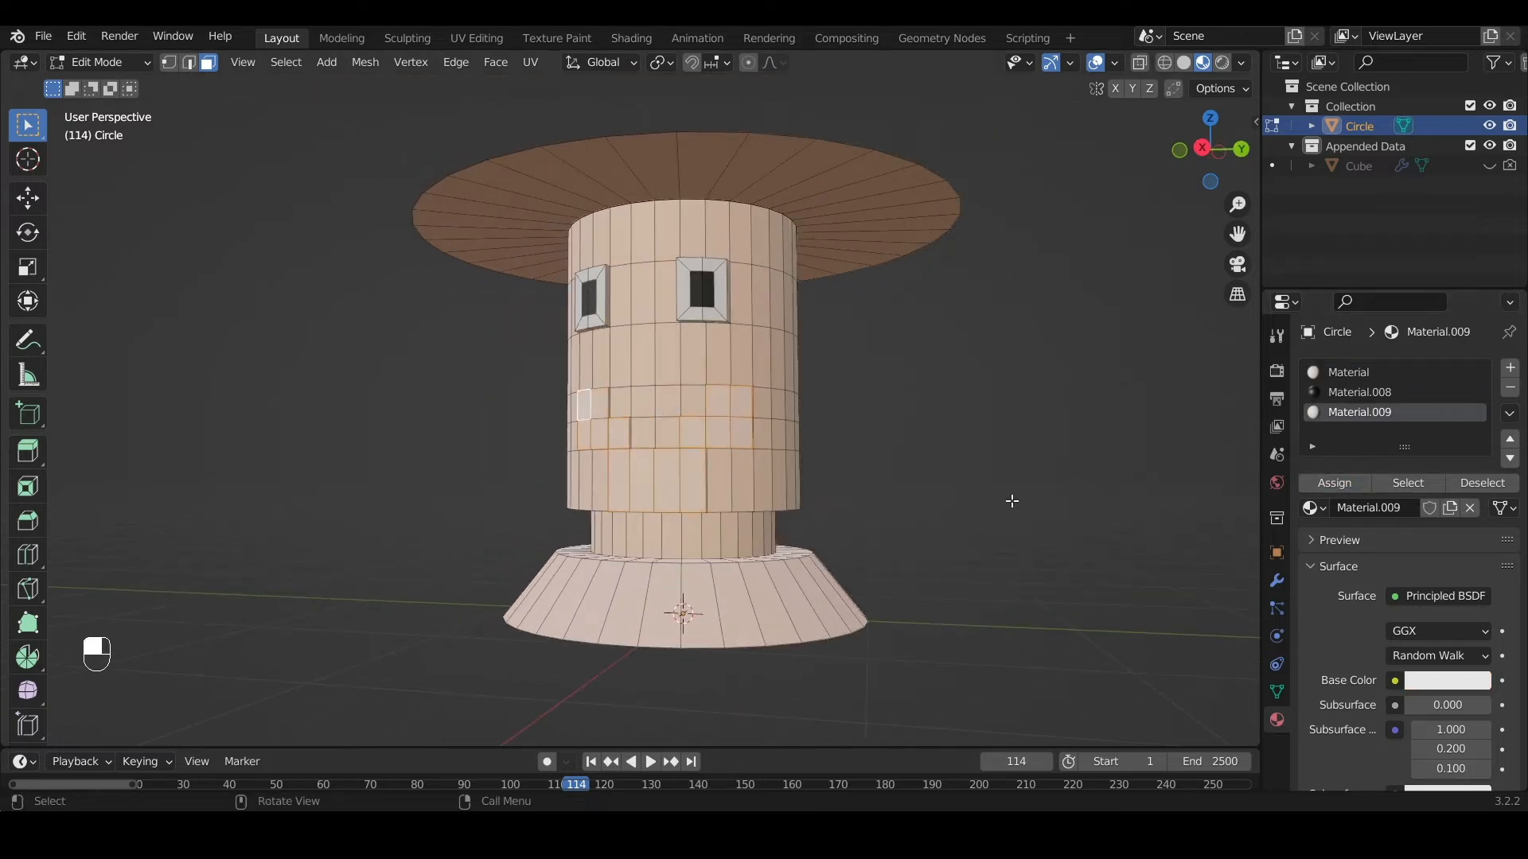
Bevel the protruding corner edges at the lower inner steps on both sides of the mouth, turning the steps into diagonals
middle_drag(853, 518, 785, 542)
scroll(924, 584, up, 5)
key(2)
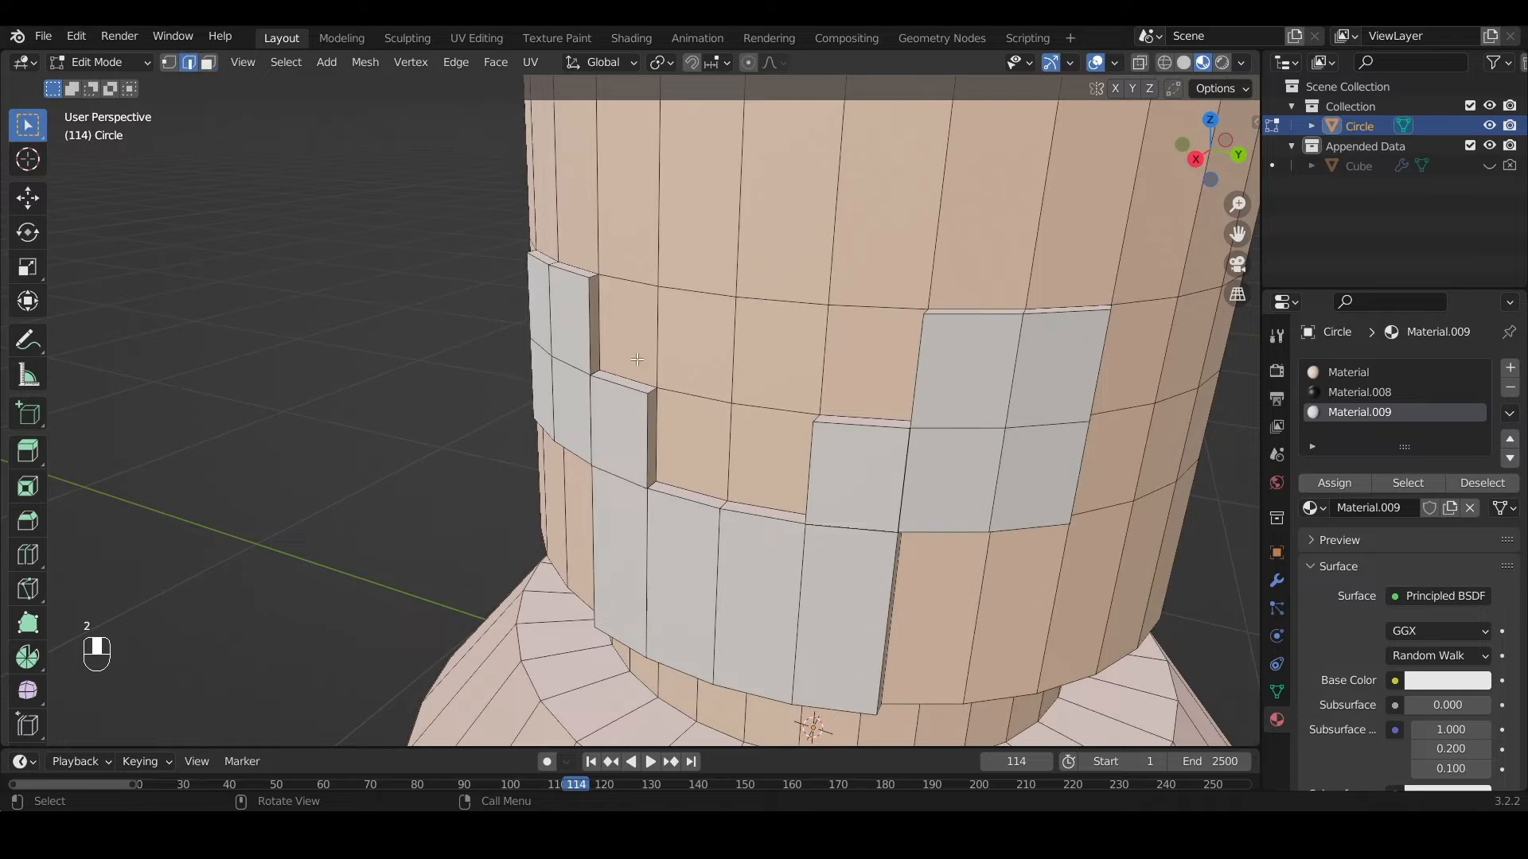
key(shift)
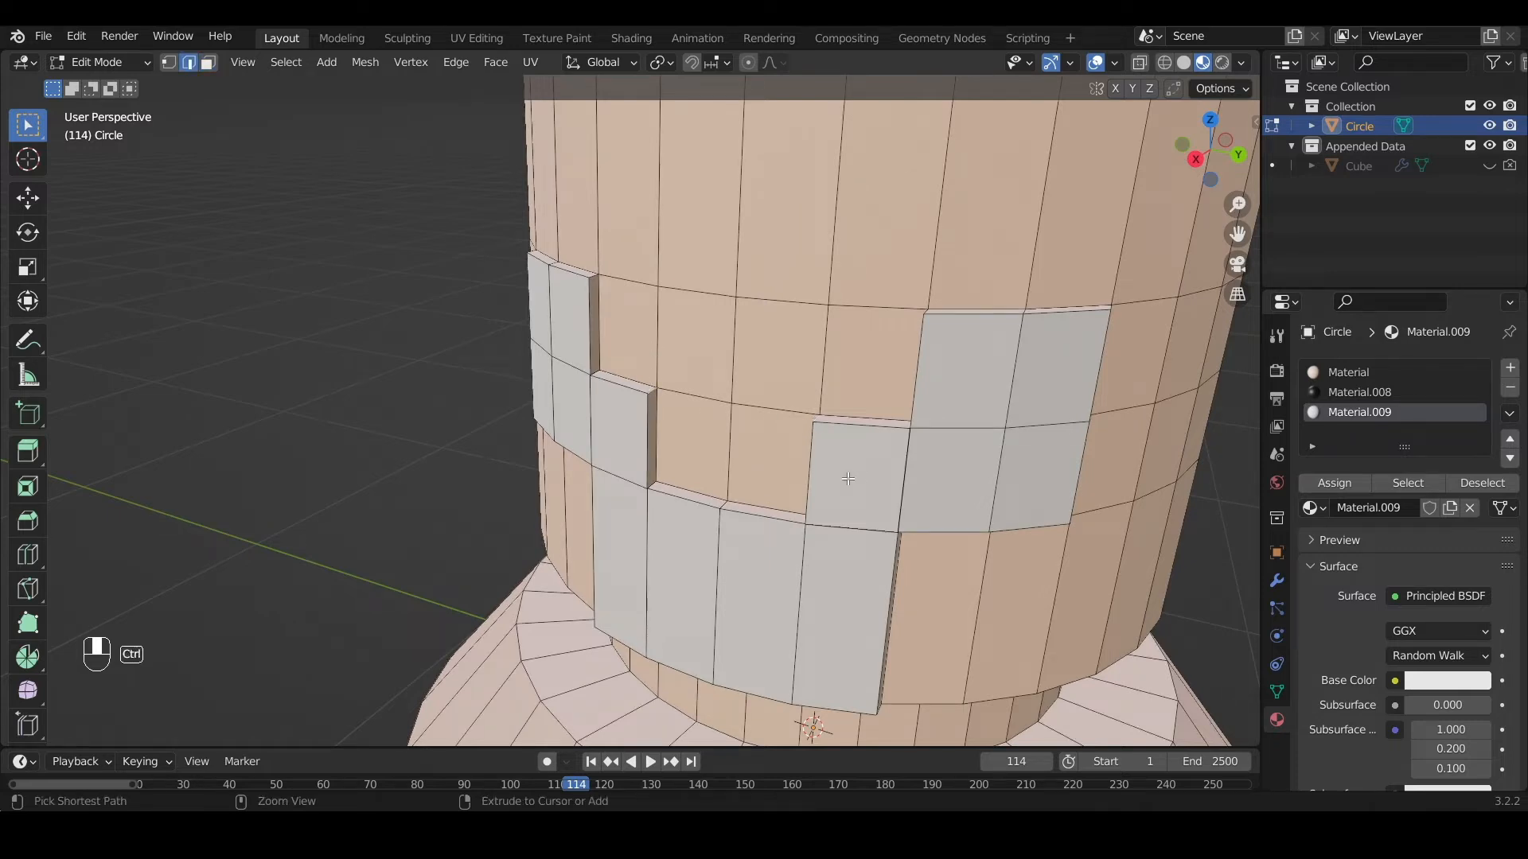
key(ctrl+b)
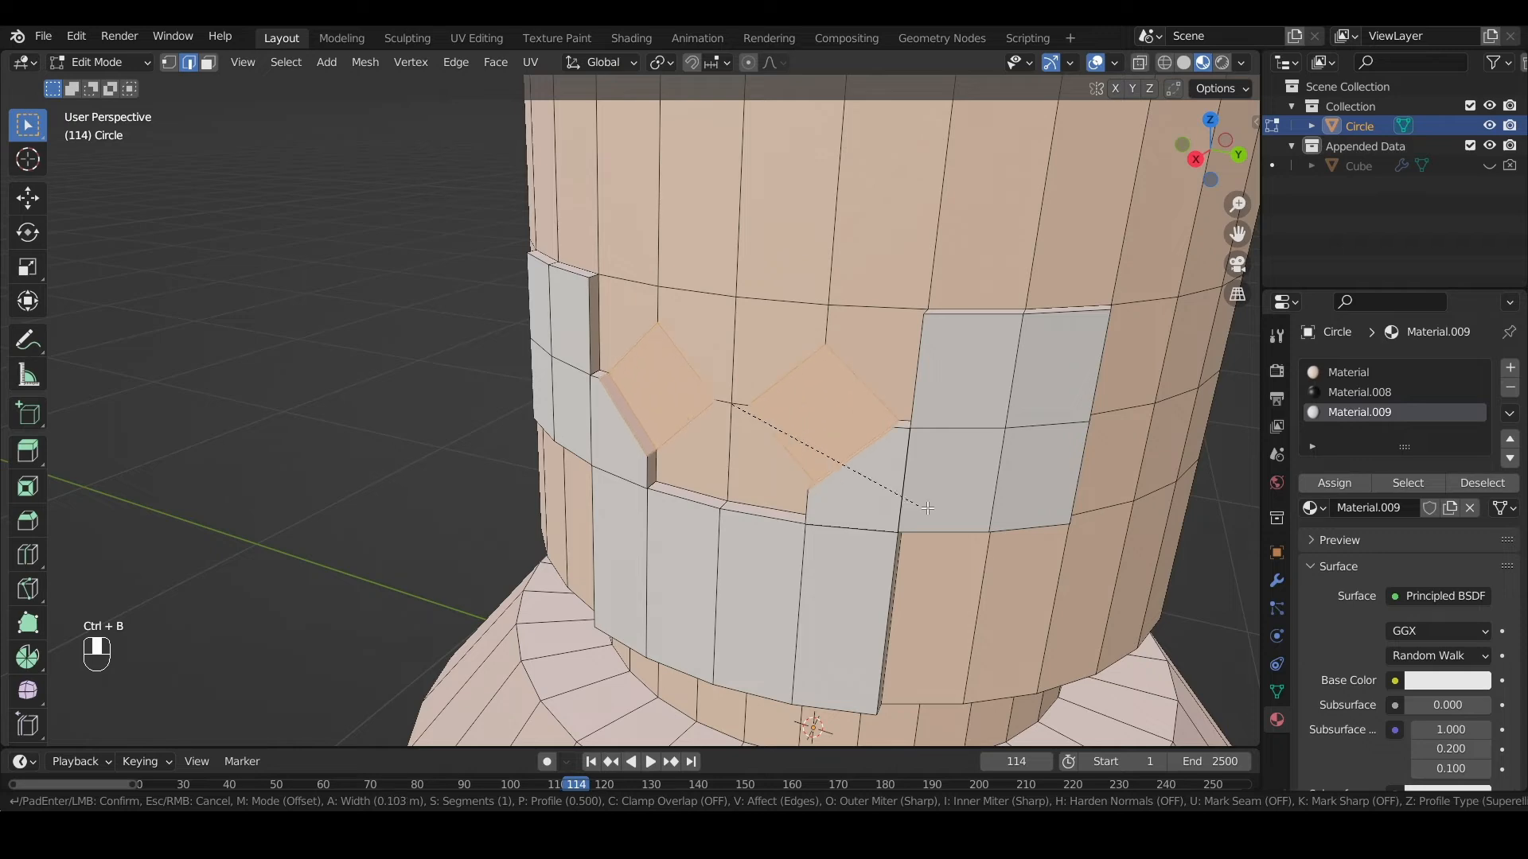
click(938, 512)
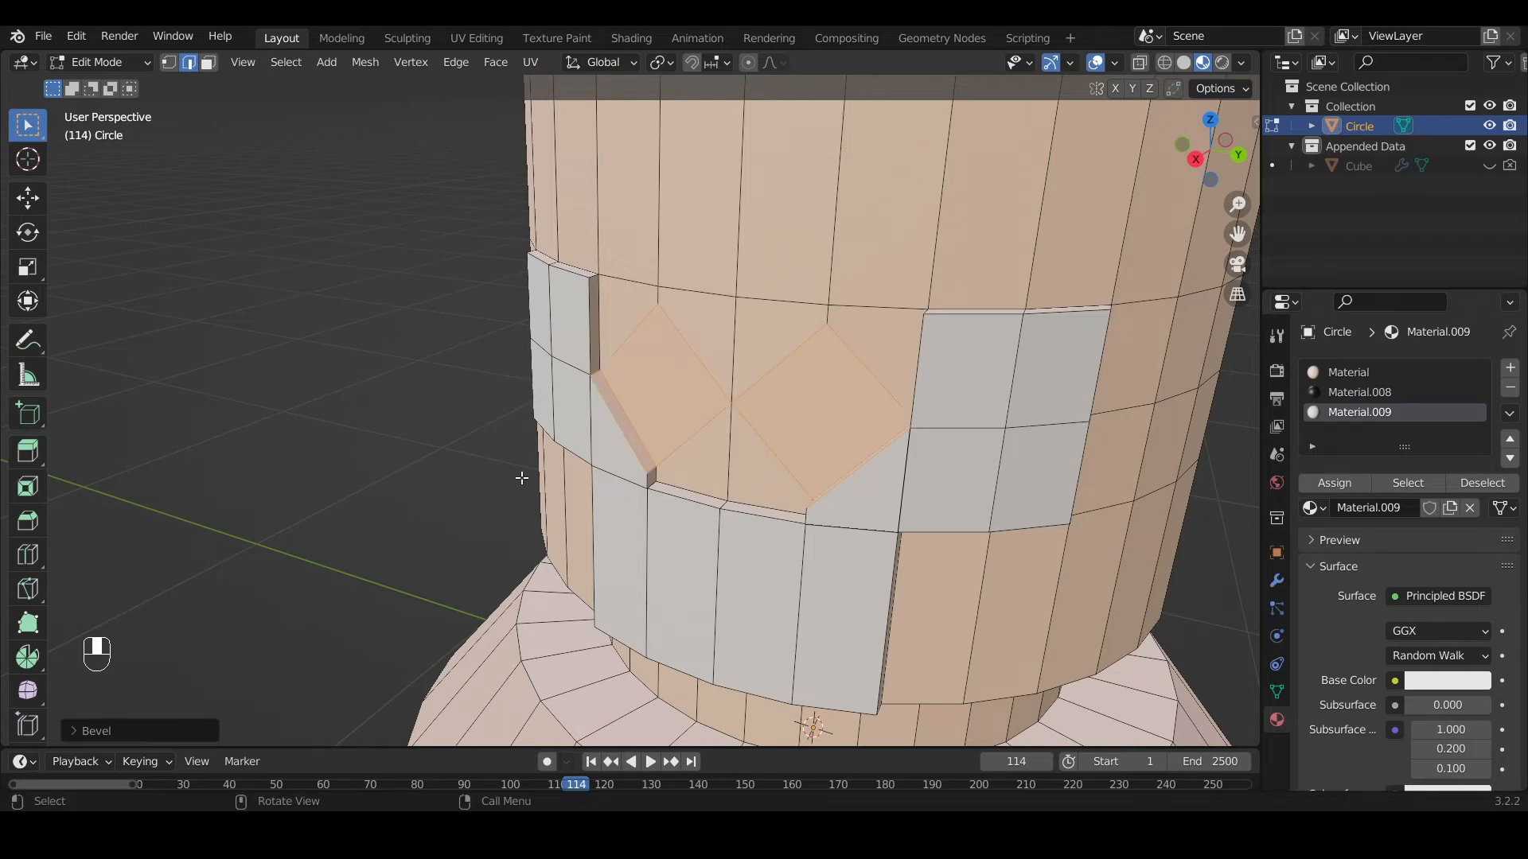
Bevel the upper inner corner edges at both raised ends of the mouth to make the smile outline slant
click(365, 463)
scroll(440, 461, down, 3)
middle_drag(440, 461, 534, 334)
scroll(625, 407, down, 2)
scroll(626, 408, up, 5)
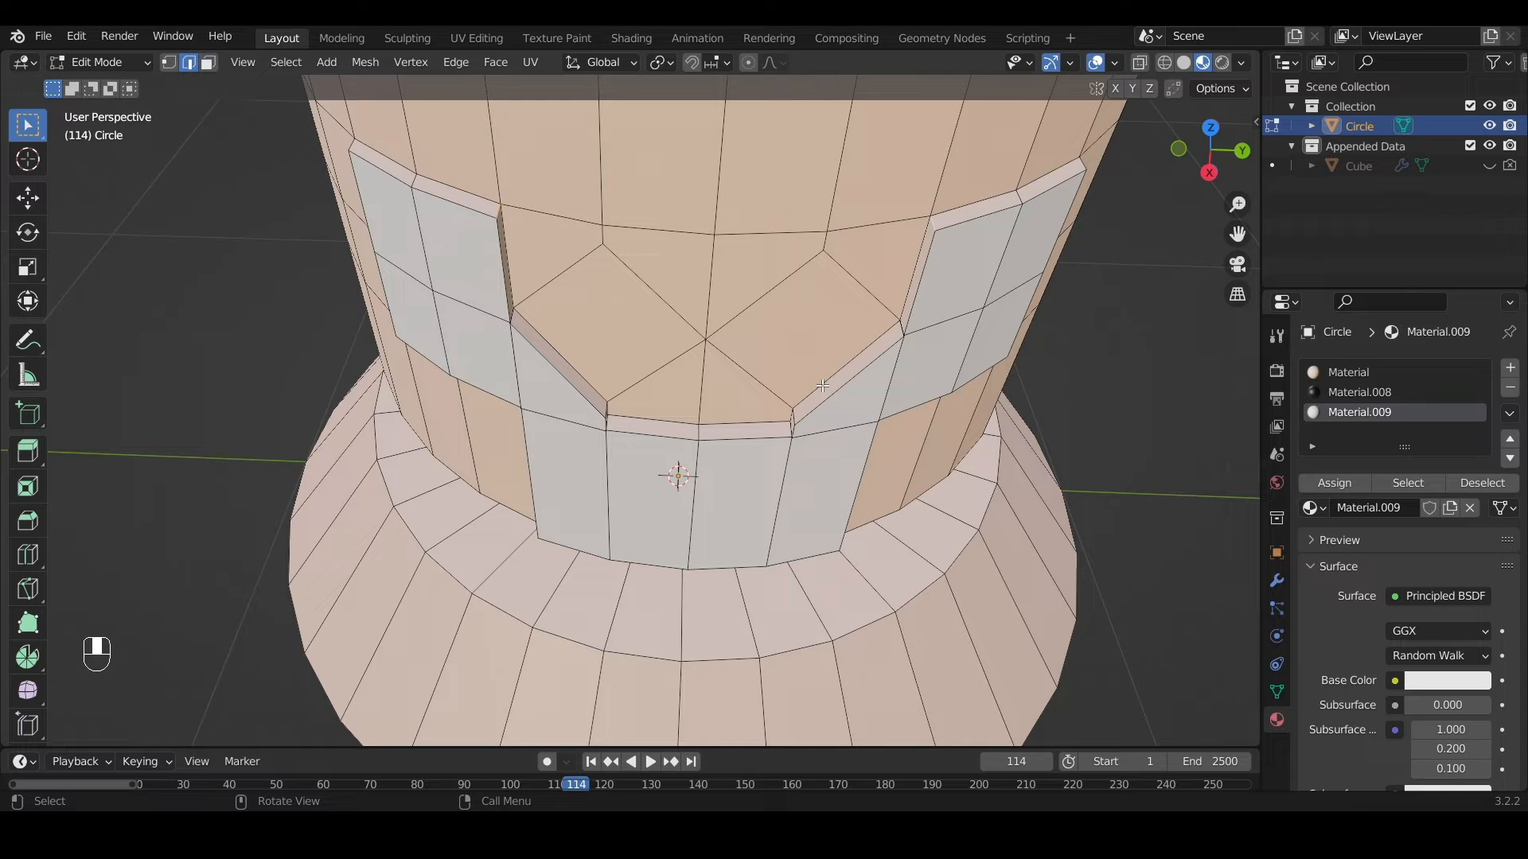
key(ctrl+b)
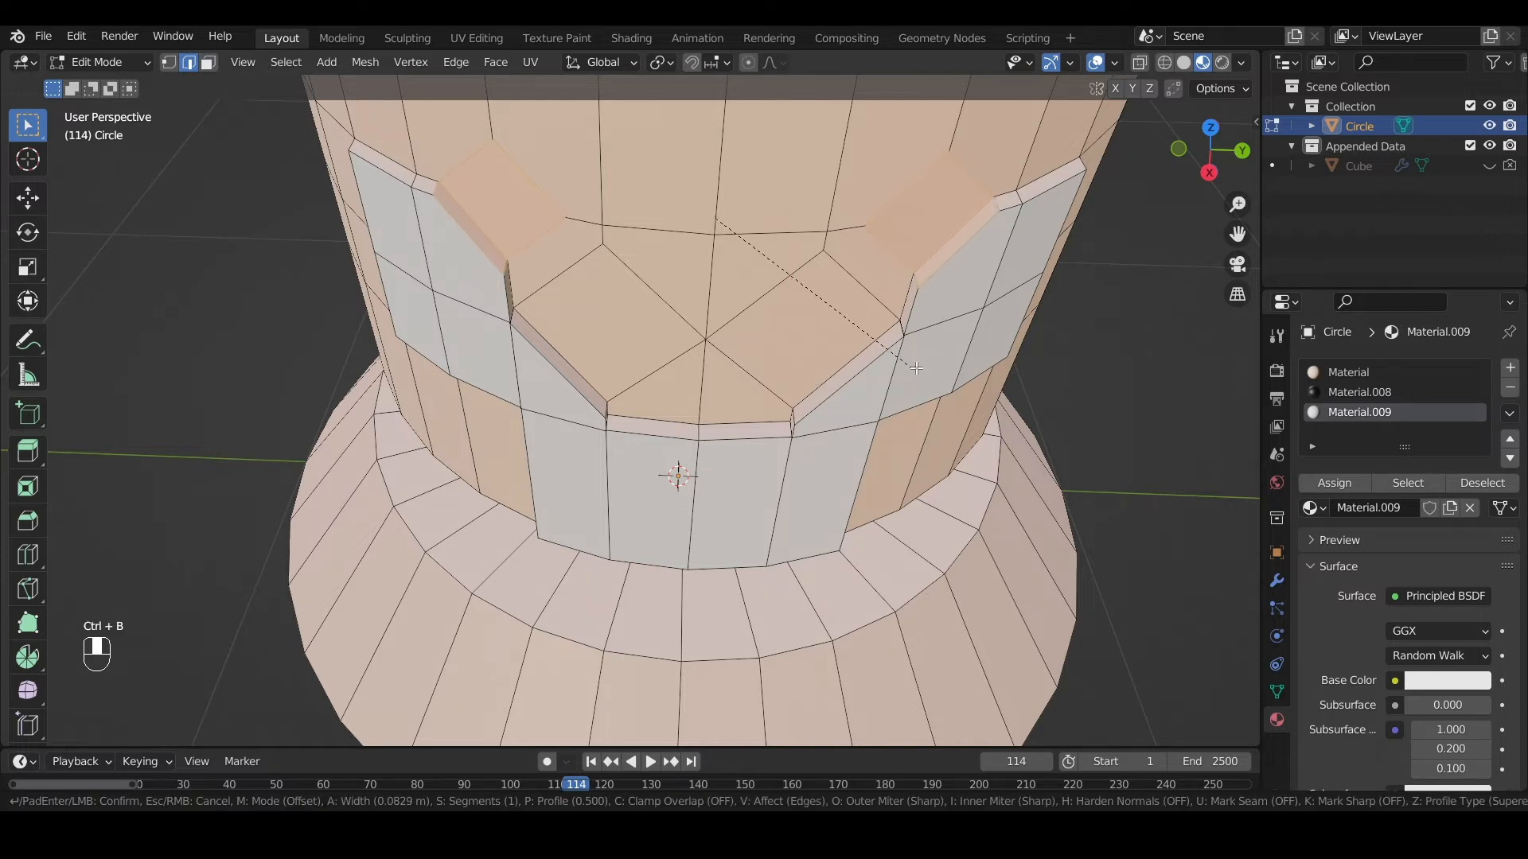
click(972, 407)
Return to Object Mode and examine the character's mouth, eyes and overall shape from several angles
middle_drag(971, 407, 968, 312)
key(Tab)
scroll(889, 352, down, 5)
scroll(913, 357, up, 5)
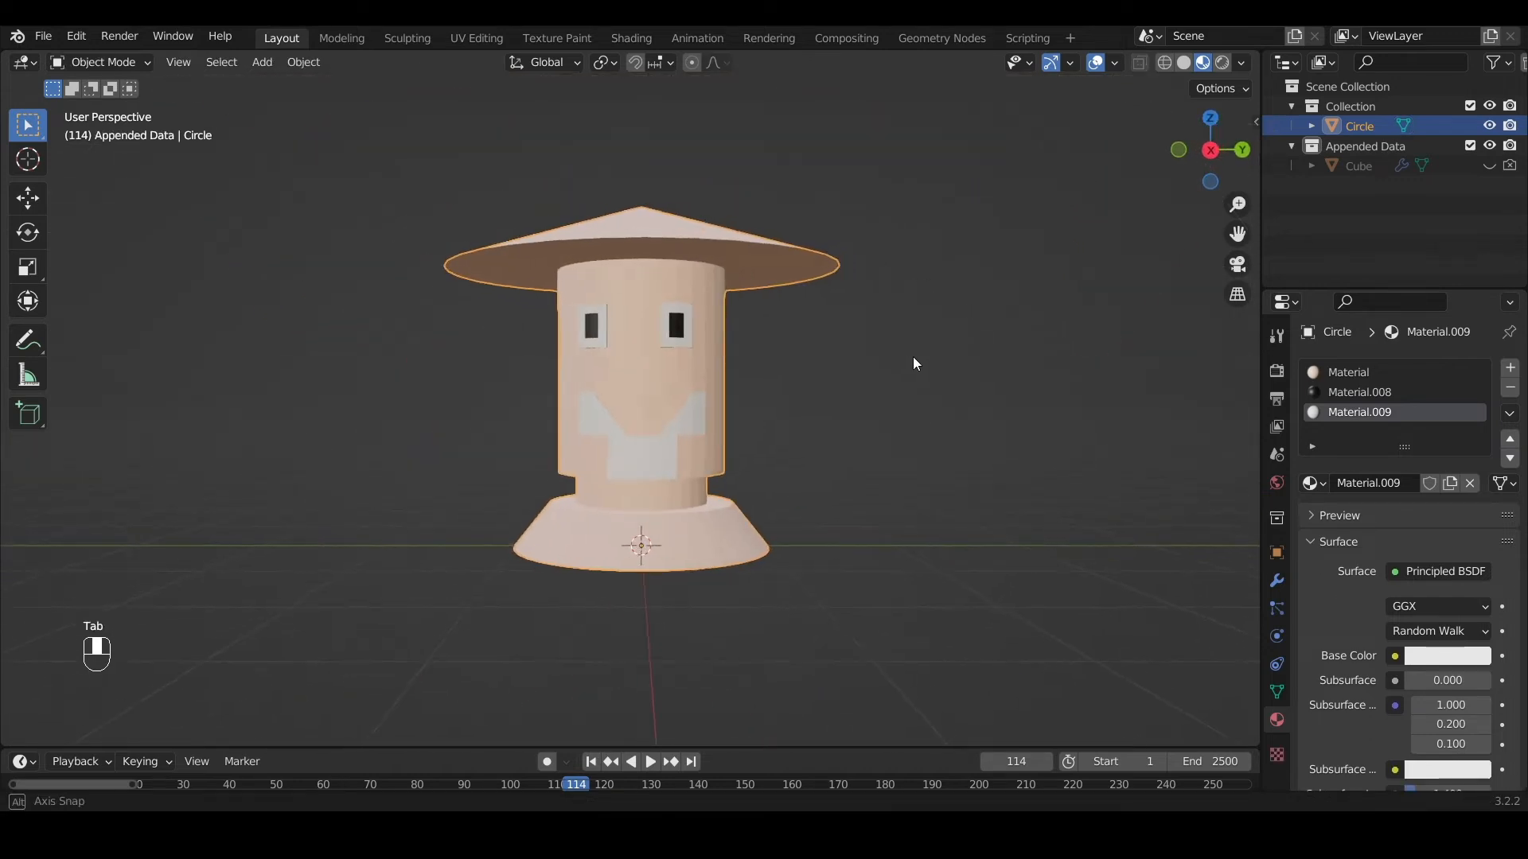
scroll(914, 357, down, 4)
middle_drag(938, 364, 766, 431)
scroll(758, 384, up, 5)
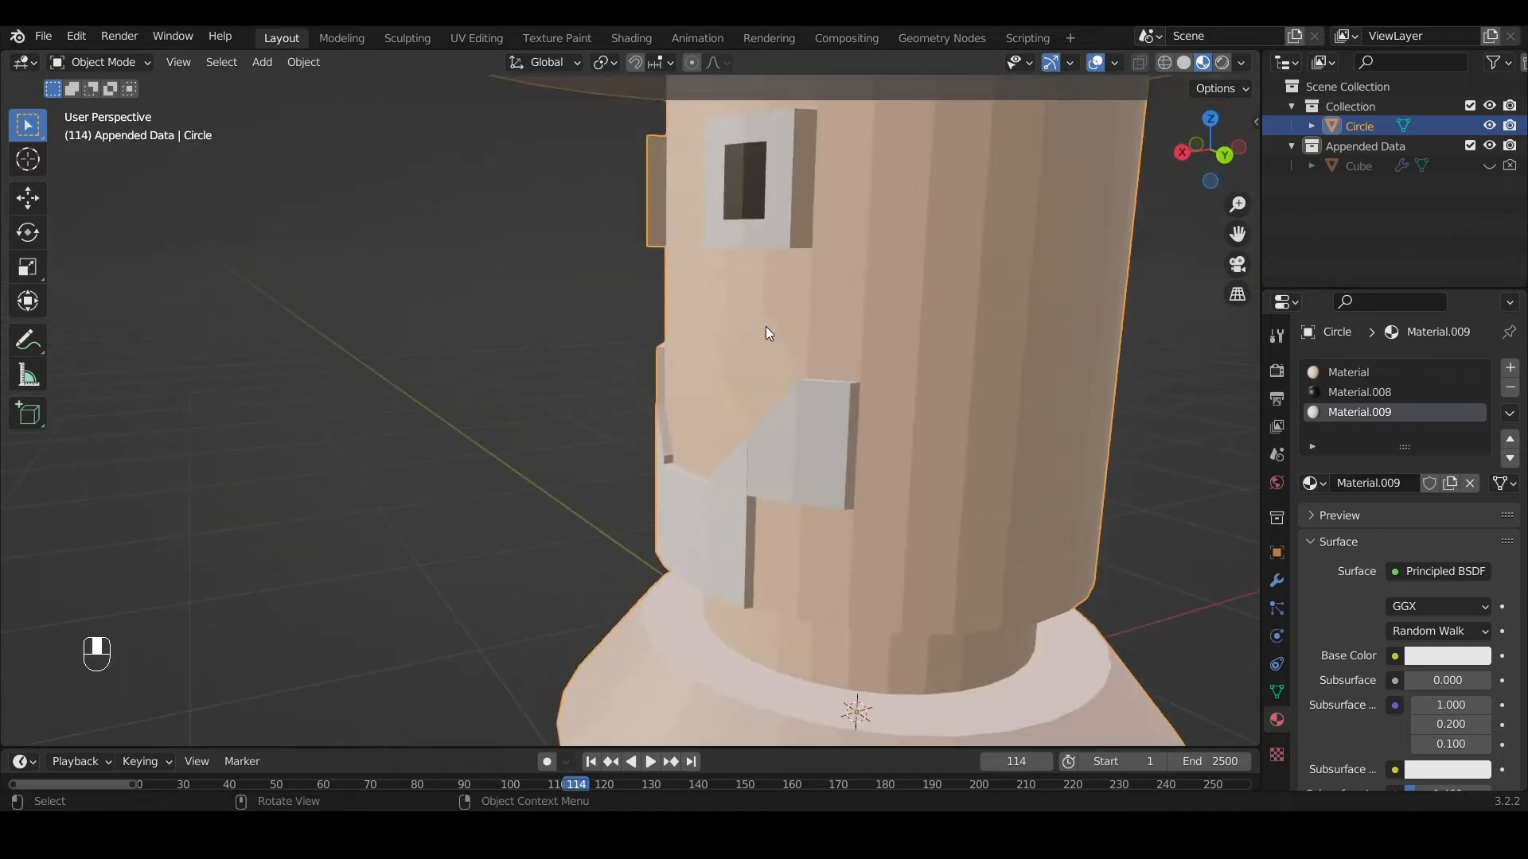
scroll(581, 356, down, 5)
scroll(857, 361, up, 5)
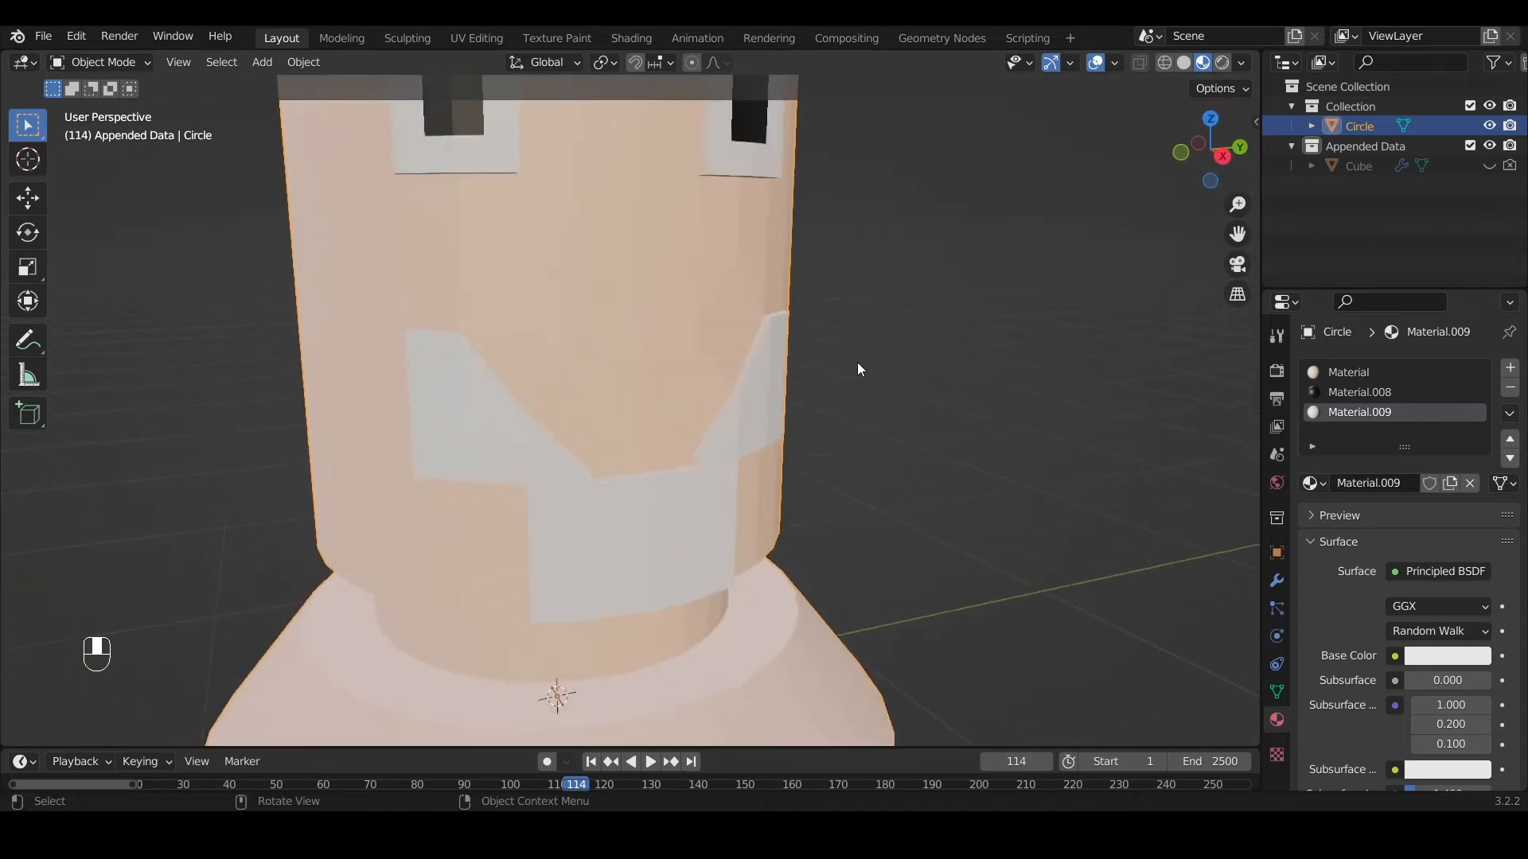
middle_drag(857, 361, 867, 431)
scroll(624, 249, up, 5)
scroll(623, 242, down, 5)
scroll(868, 431, up, 5)
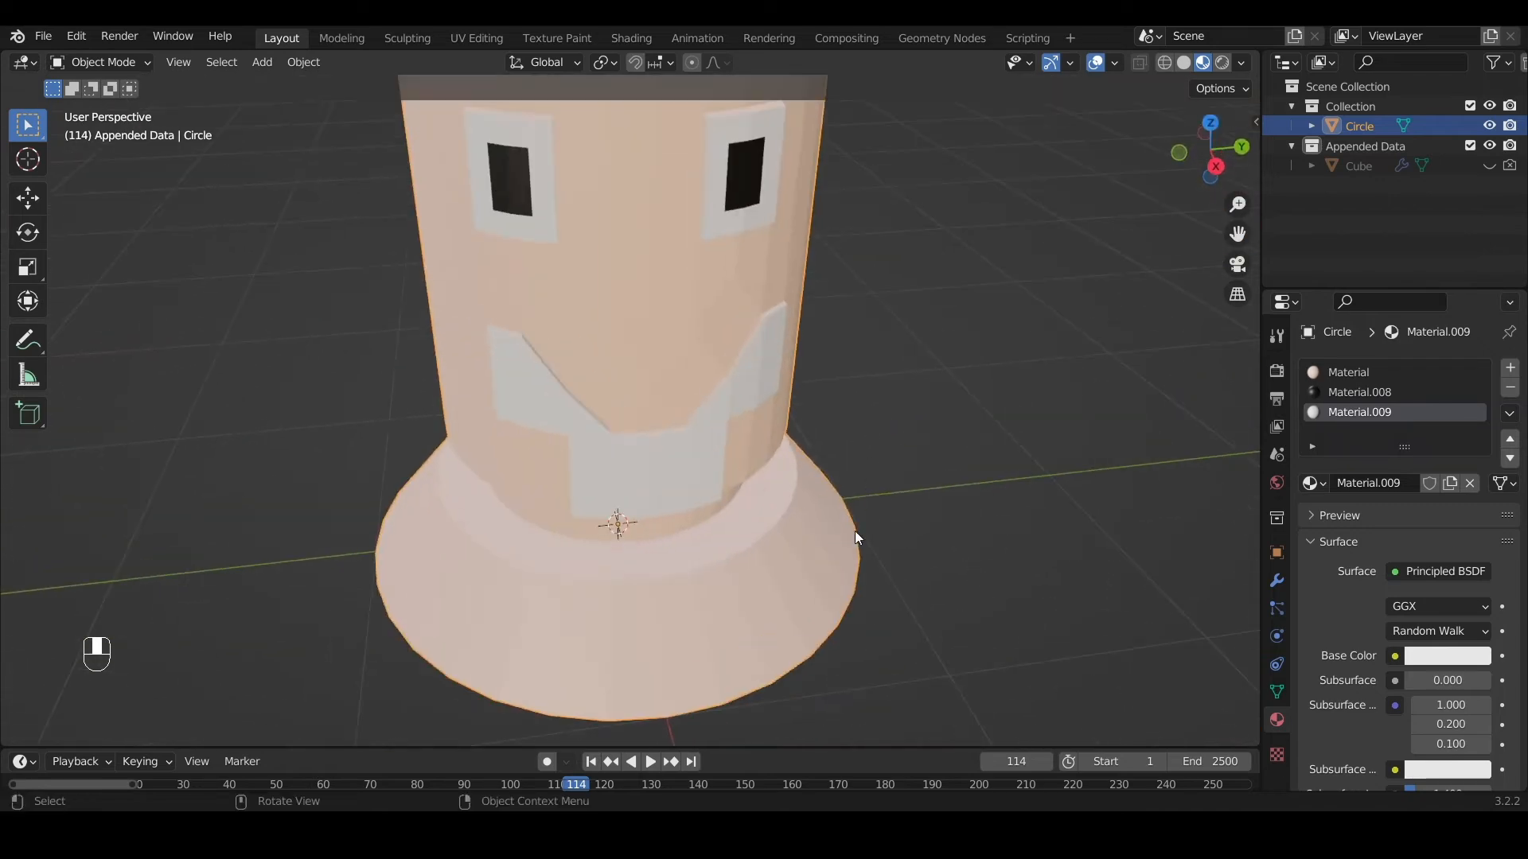
scroll(855, 539, down, 5)
middle_drag(756, 463, 739, 423)
scroll(739, 423, up, 4)
scroll(738, 424, down, 2)
middle_drag(785, 489, 832, 509)
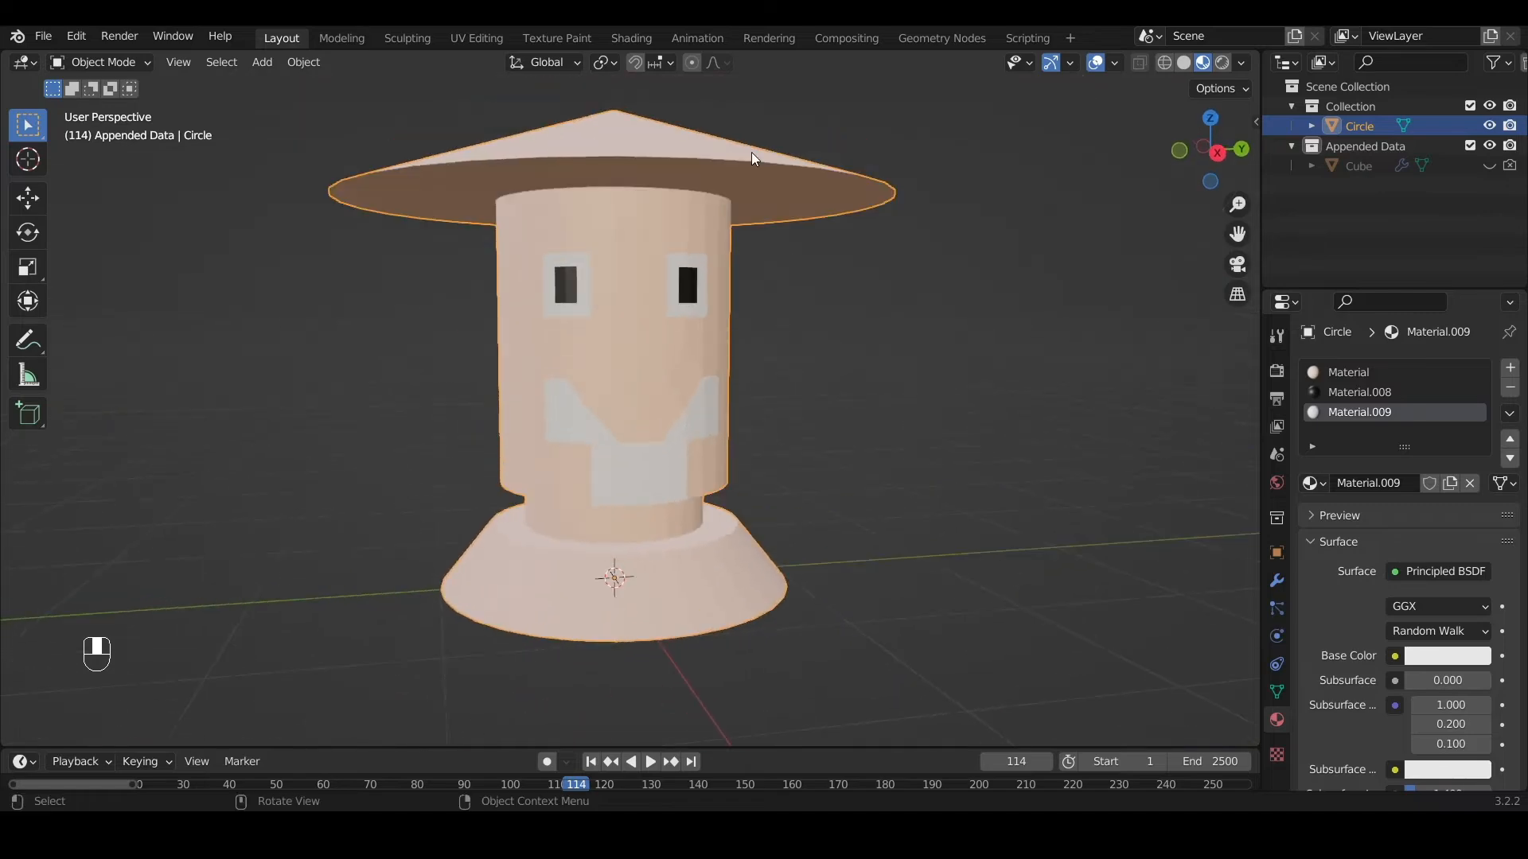
Show the character's modifier properties and look at the modifiers available to add
scroll(752, 157, down, 2)
middle_drag(746, 228, 657, 171)
key(Tab)
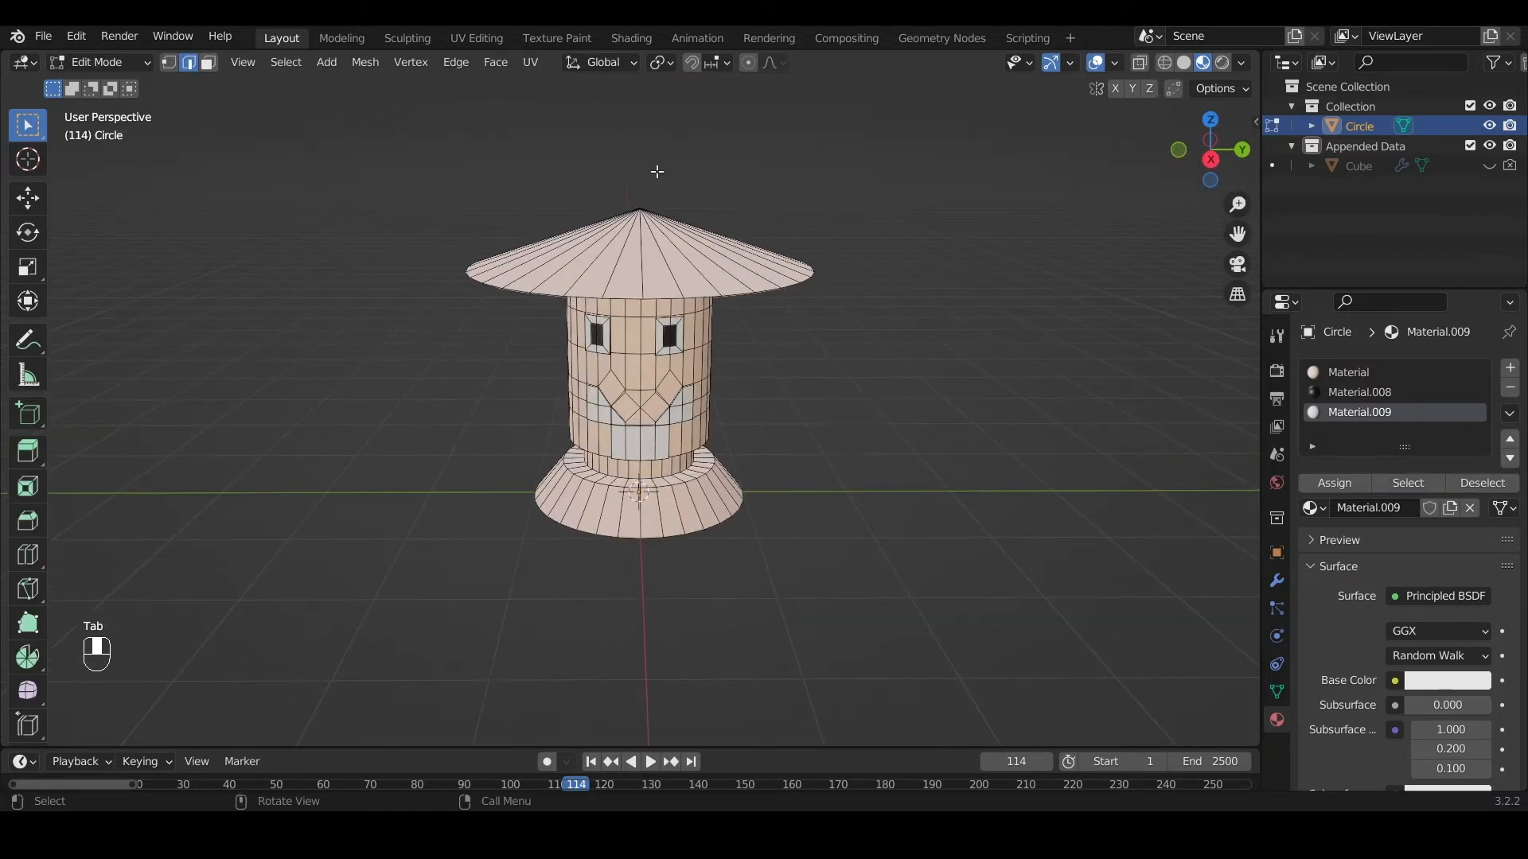
click(1277, 581)
click(1350, 367)
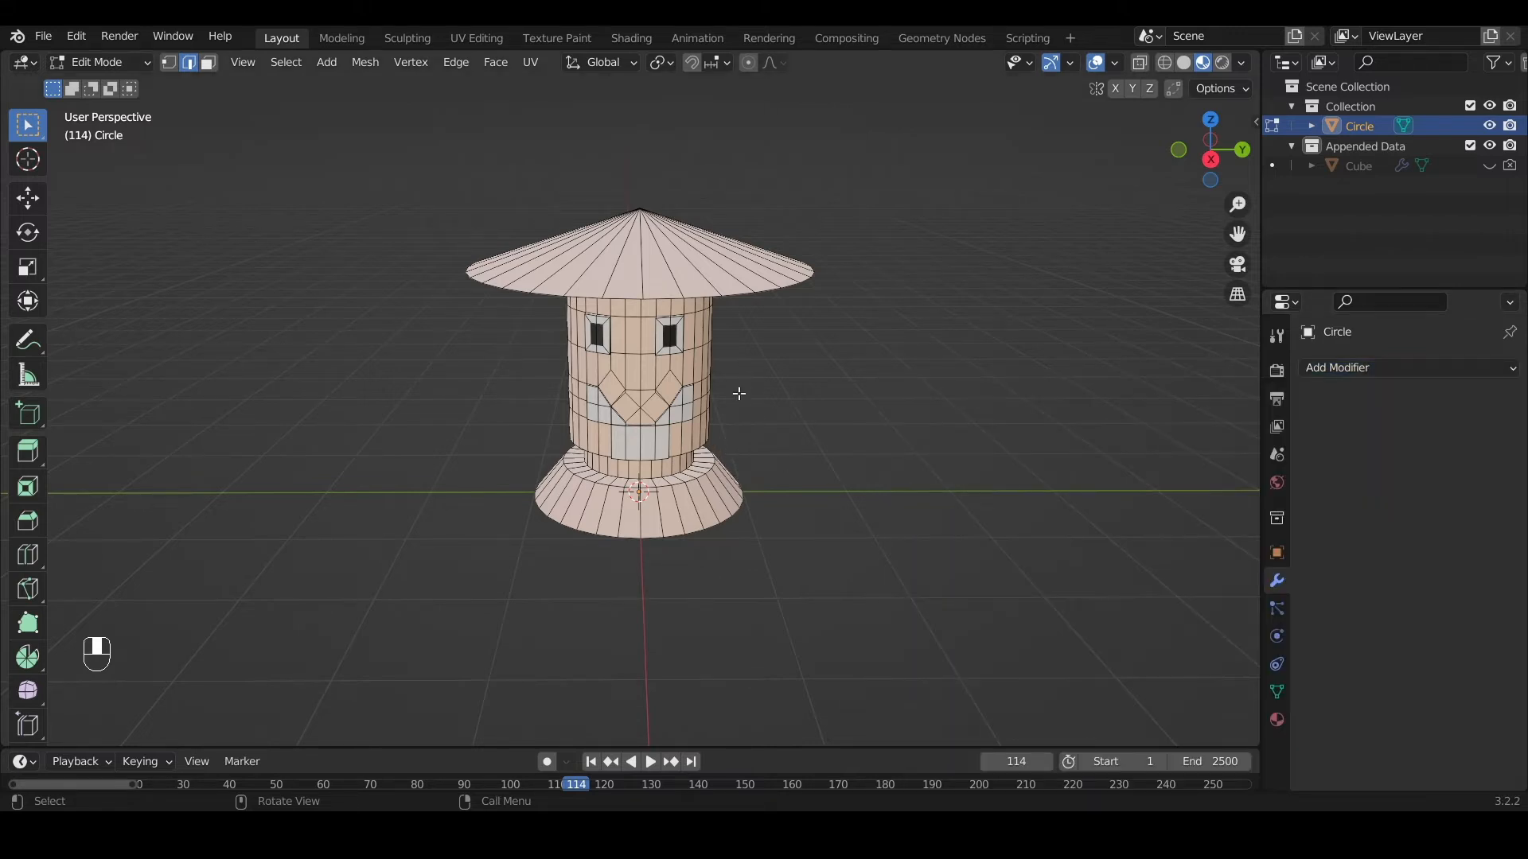
In Object Mode, add a cube mesh at the world origin
middle_drag(739, 393, 695, 305)
middle_drag(748, 350, 727, 396)
key(Tab)
key(shift+a)
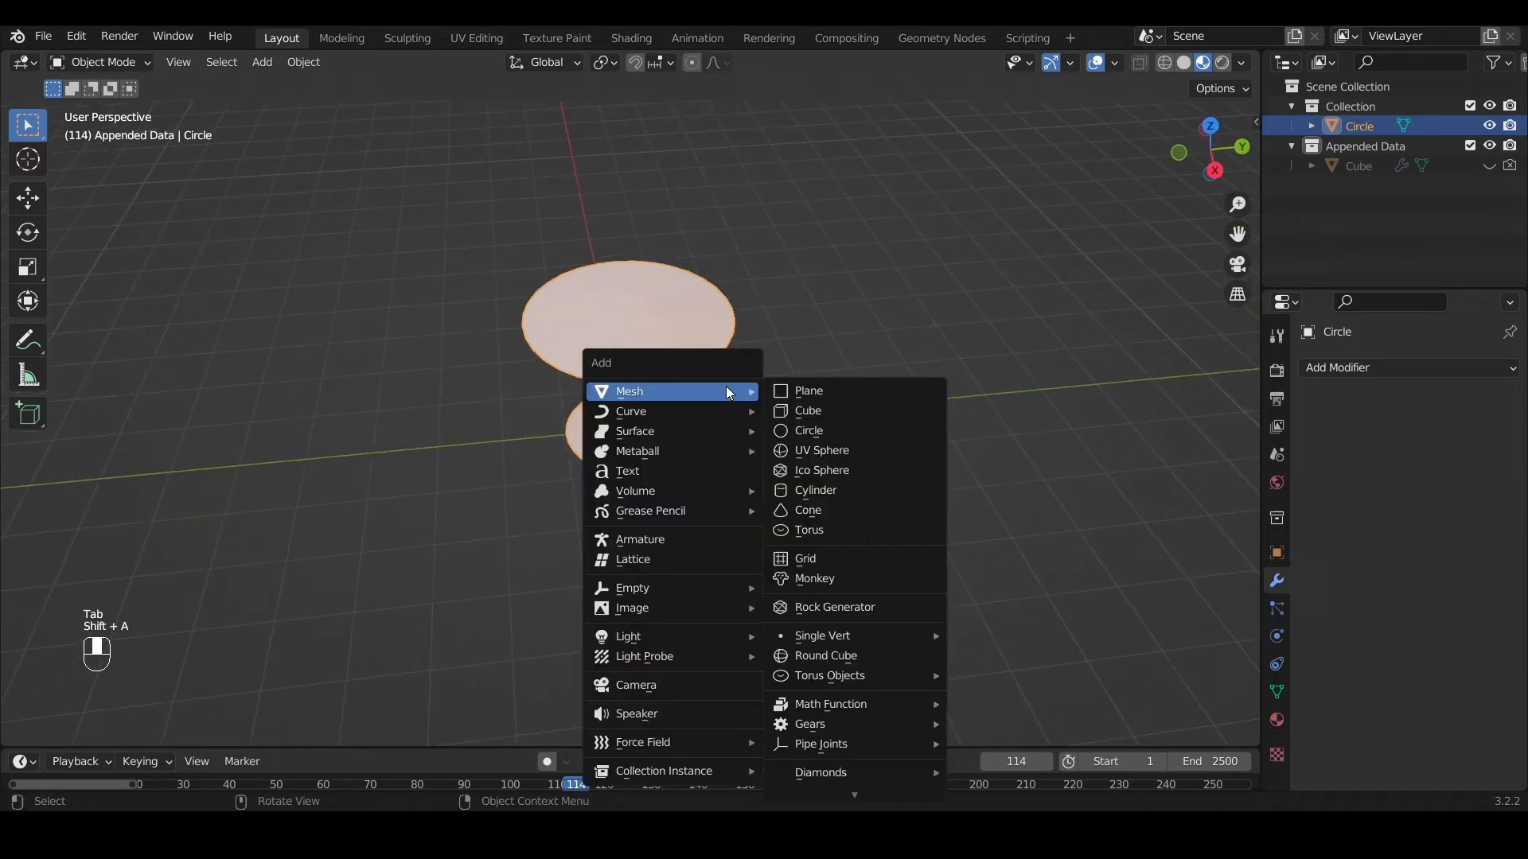
click(834, 409)
middle_drag(833, 409, 724, 309)
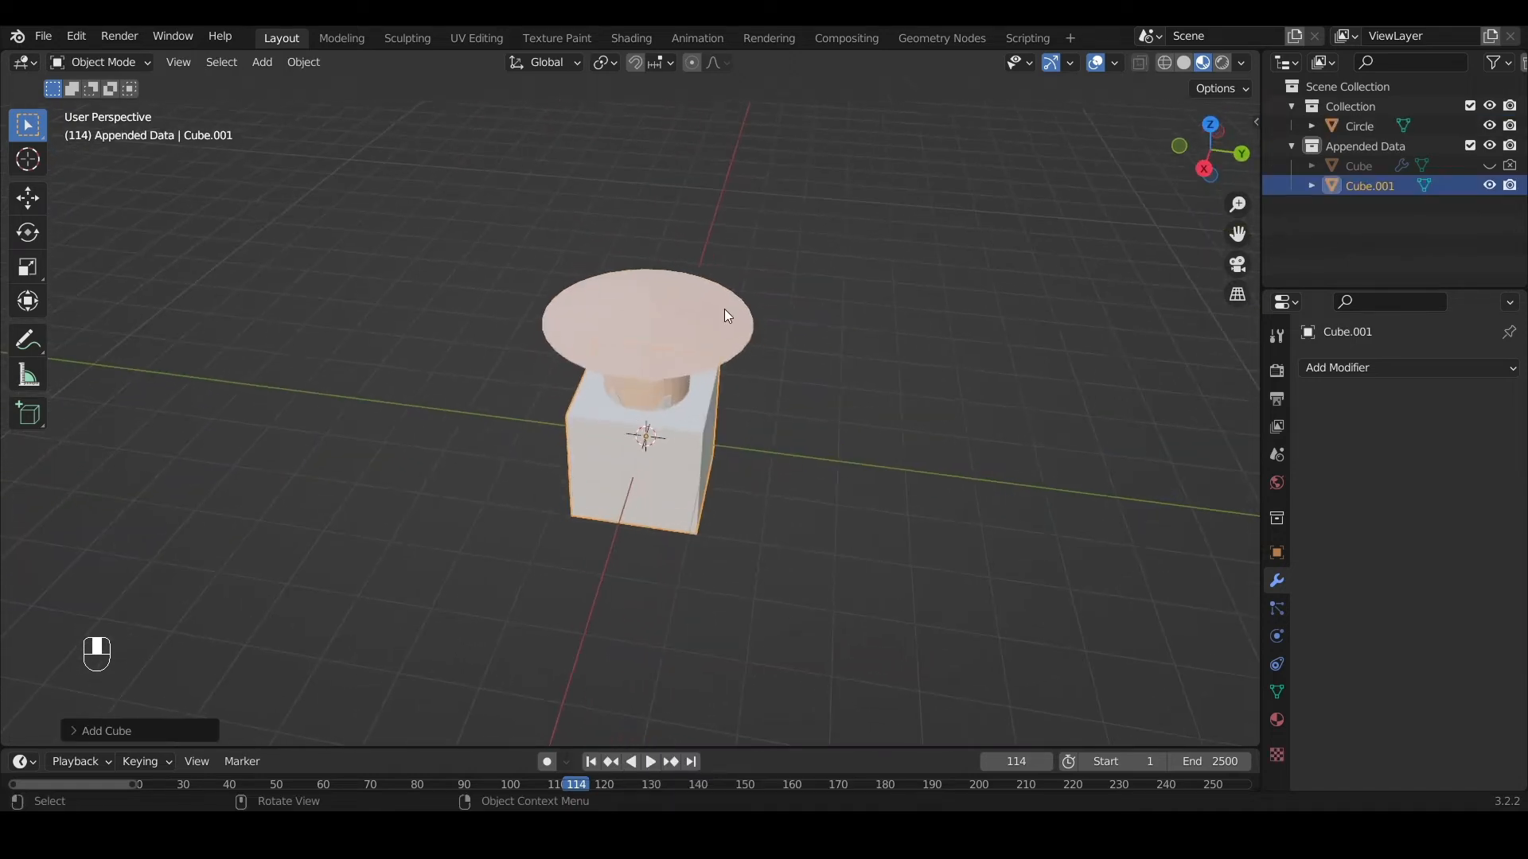
Hide the round character in the viewport and enter Edit Mode on the new cube
click(724, 310)
click(1489, 126)
click(1410, 185)
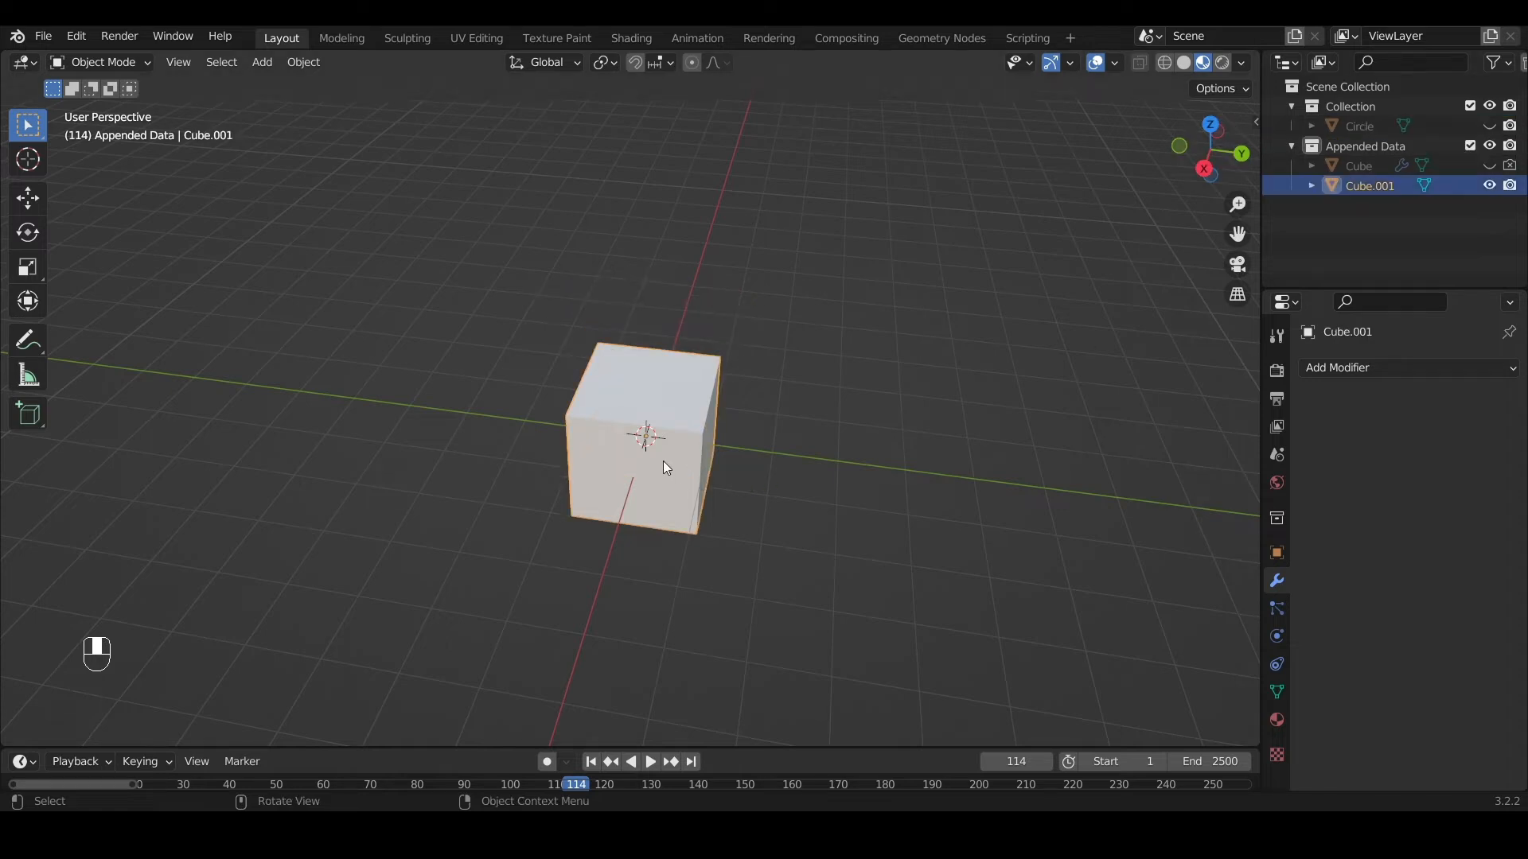
middle_drag(662, 461, 804, 344)
key(Tab)
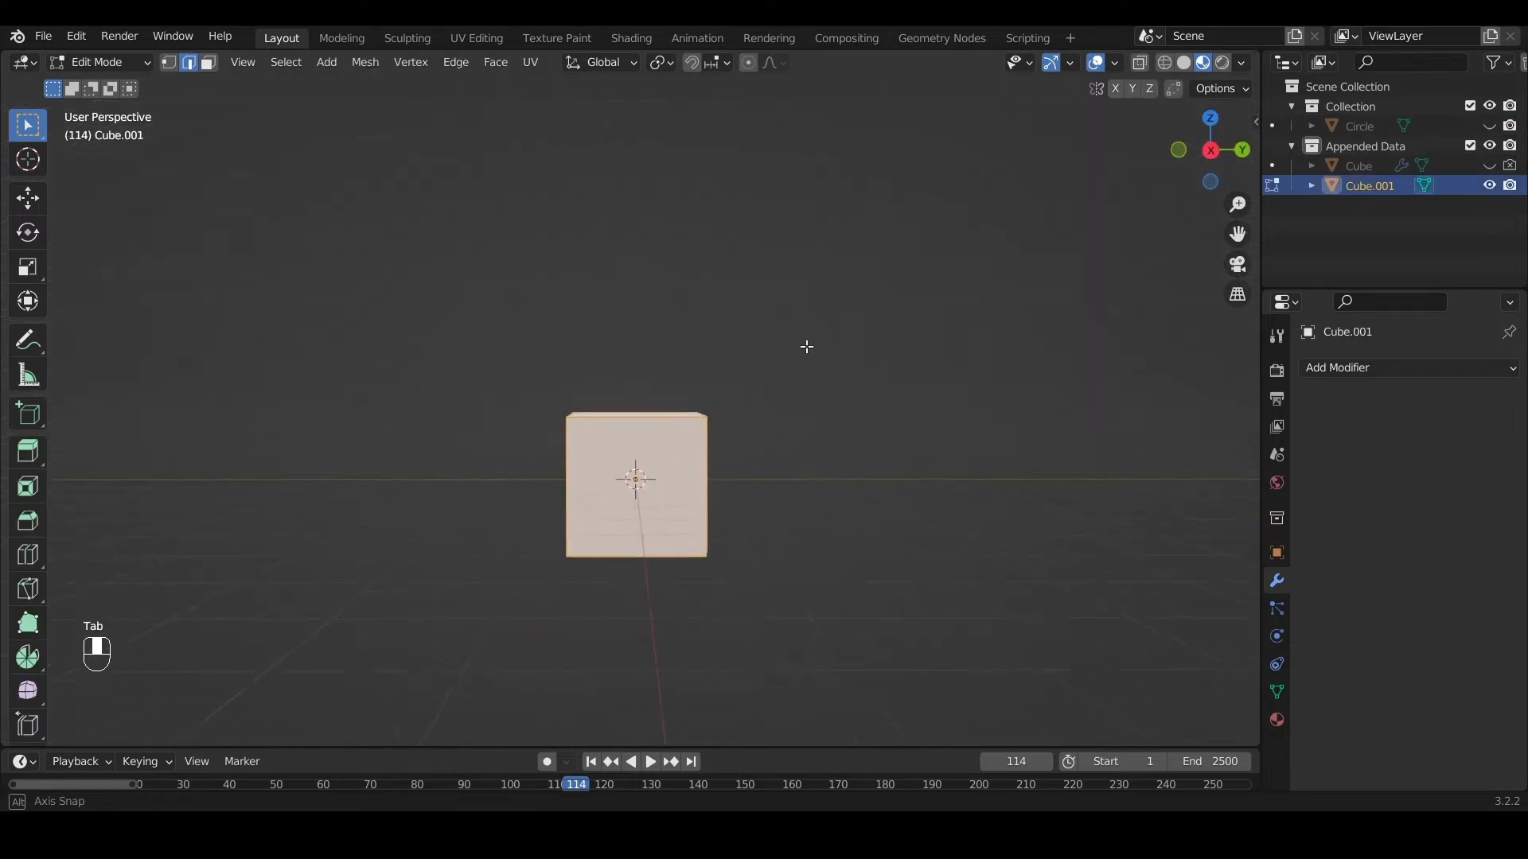
Extrude the cube's side face outward along the positive Y axis
scroll(715, 466, down, 4)
middle_drag(714, 465, 660, 469)
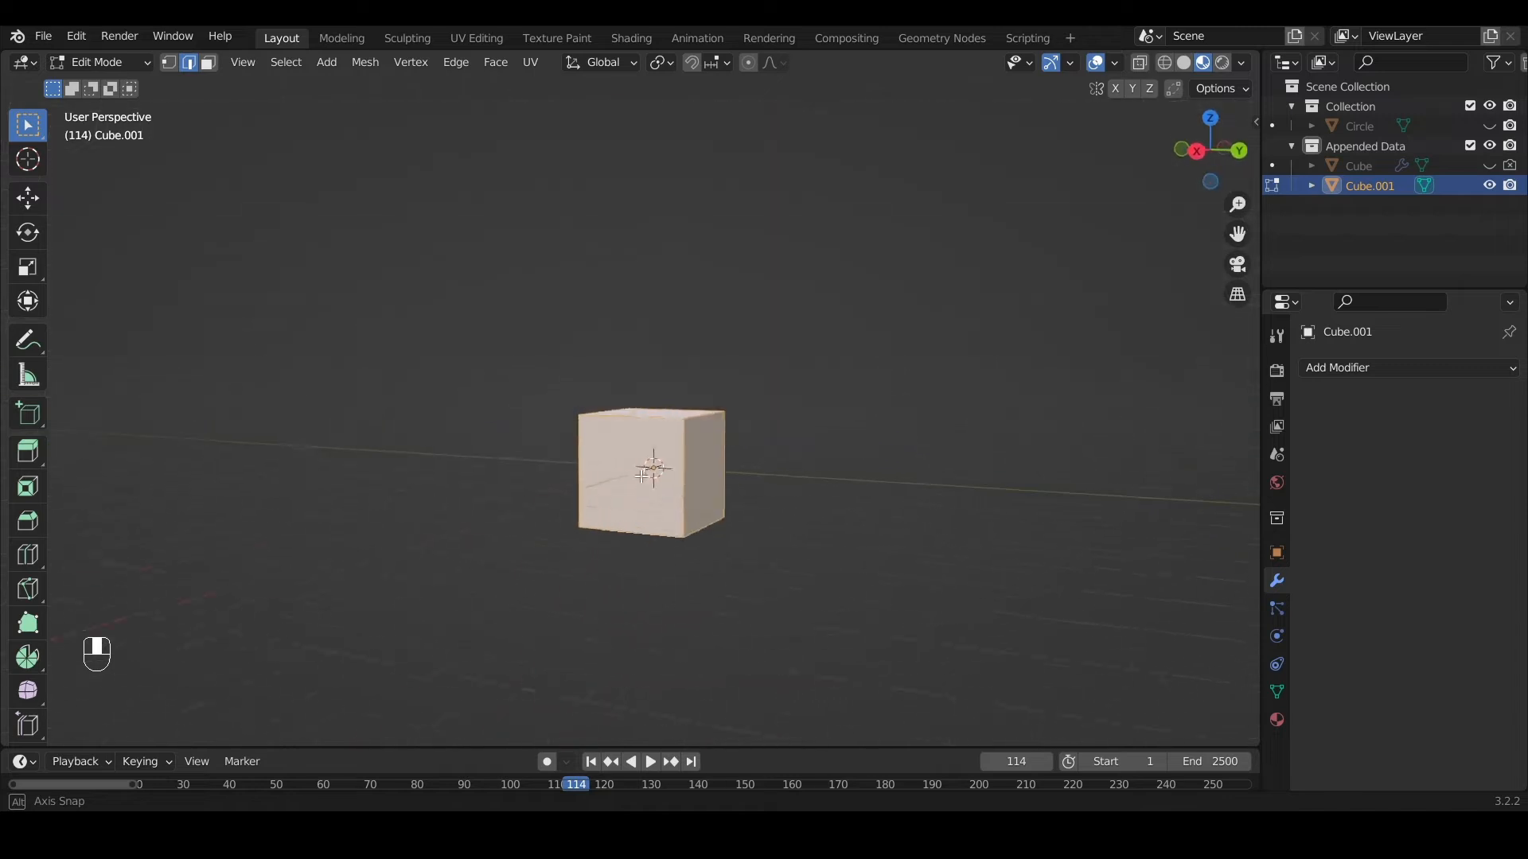
scroll(700, 494, up, 4)
click(763, 518)
key(3)
click(774, 495)
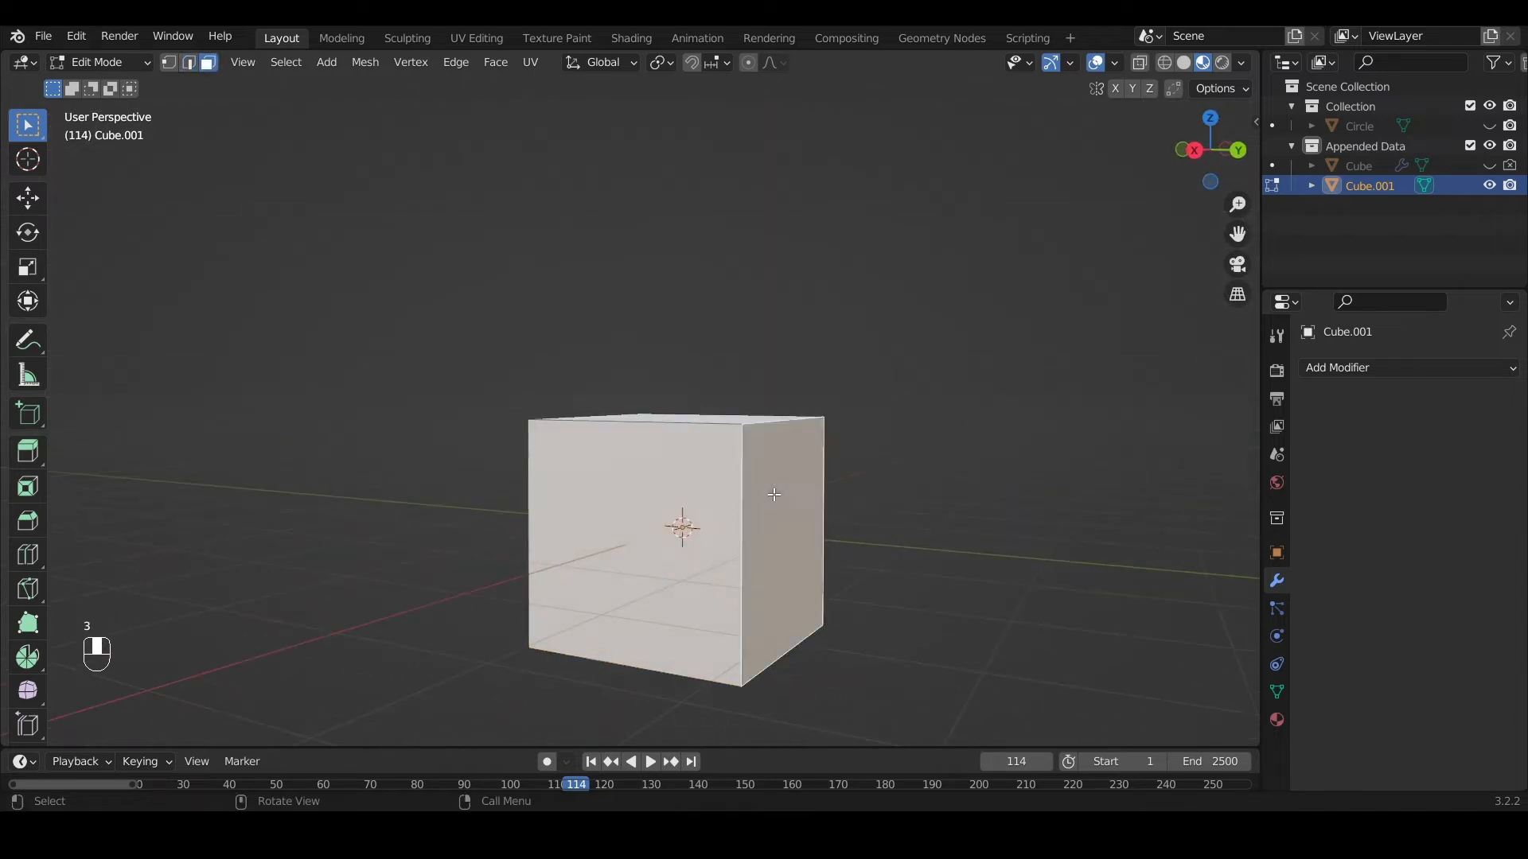
key(e)
click(866, 508)
middle_drag(866, 508, 502, 511)
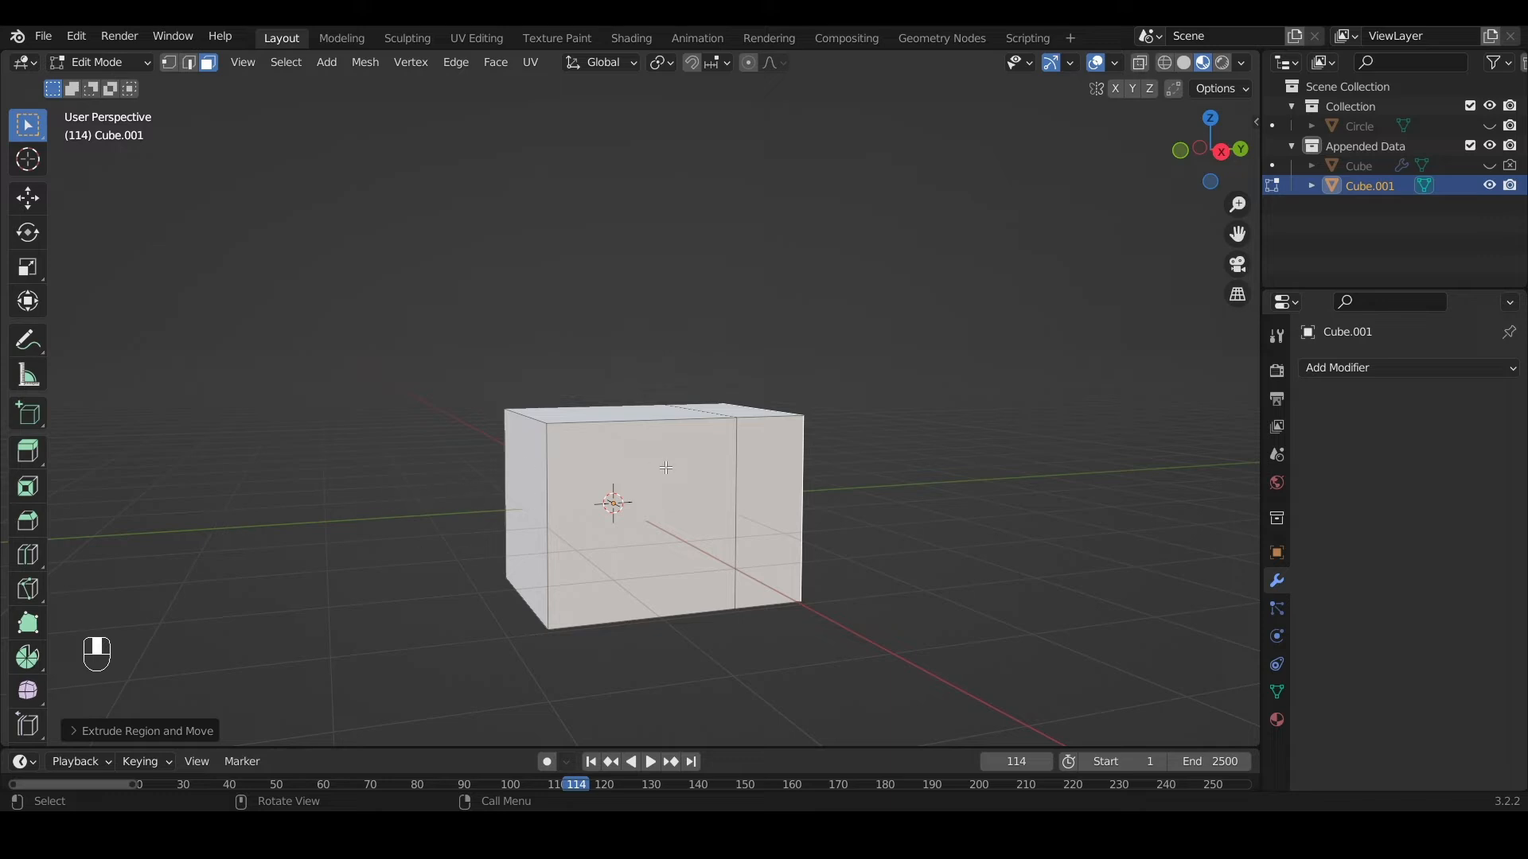
middle_drag(717, 487, 647, 559)
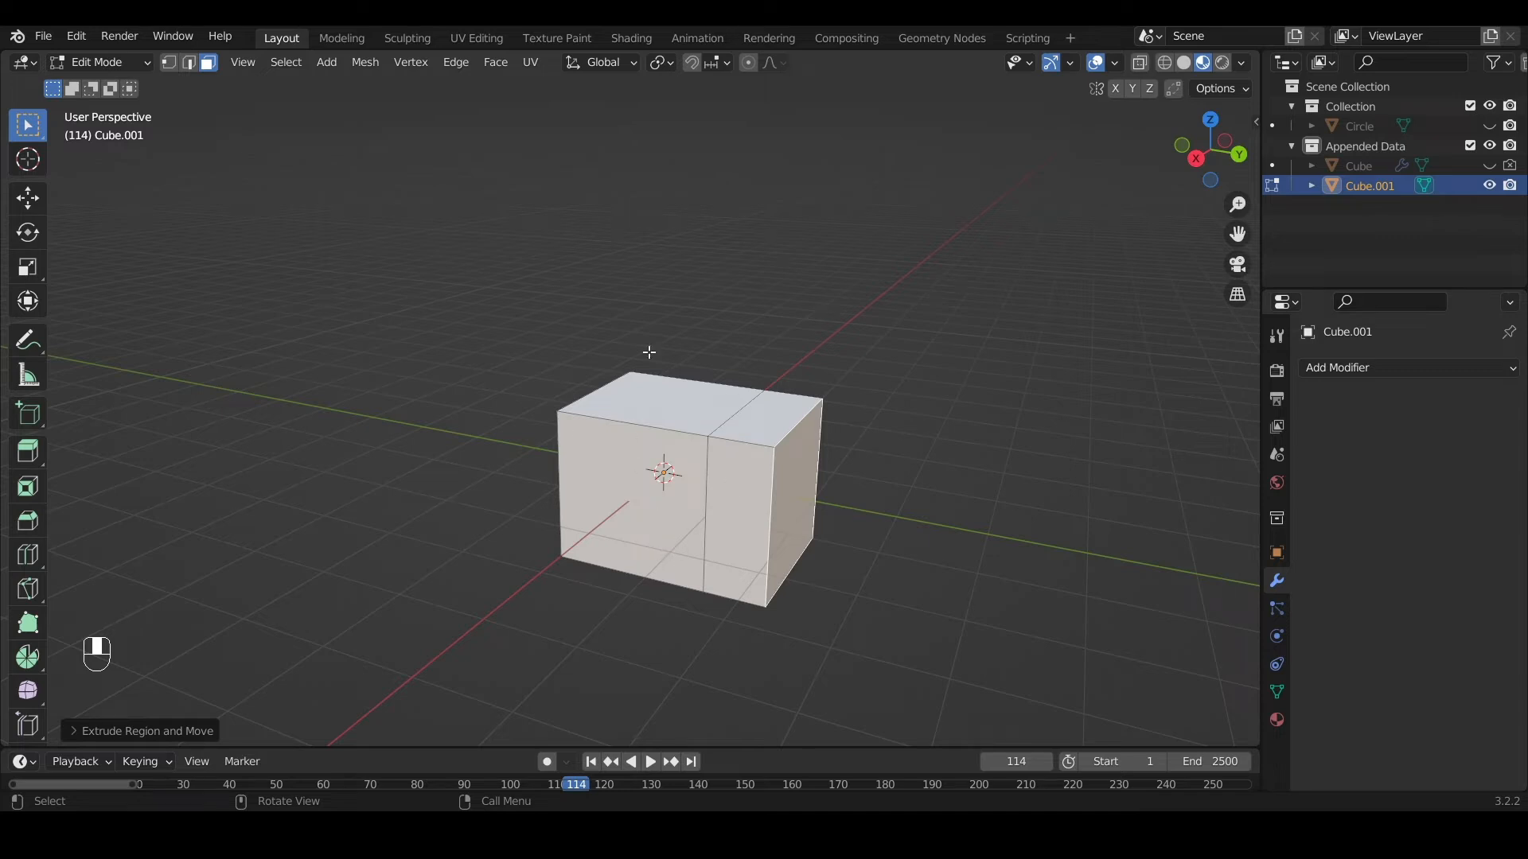
middle_drag(822, 436, 680, 526)
scroll(909, 477, down, 3)
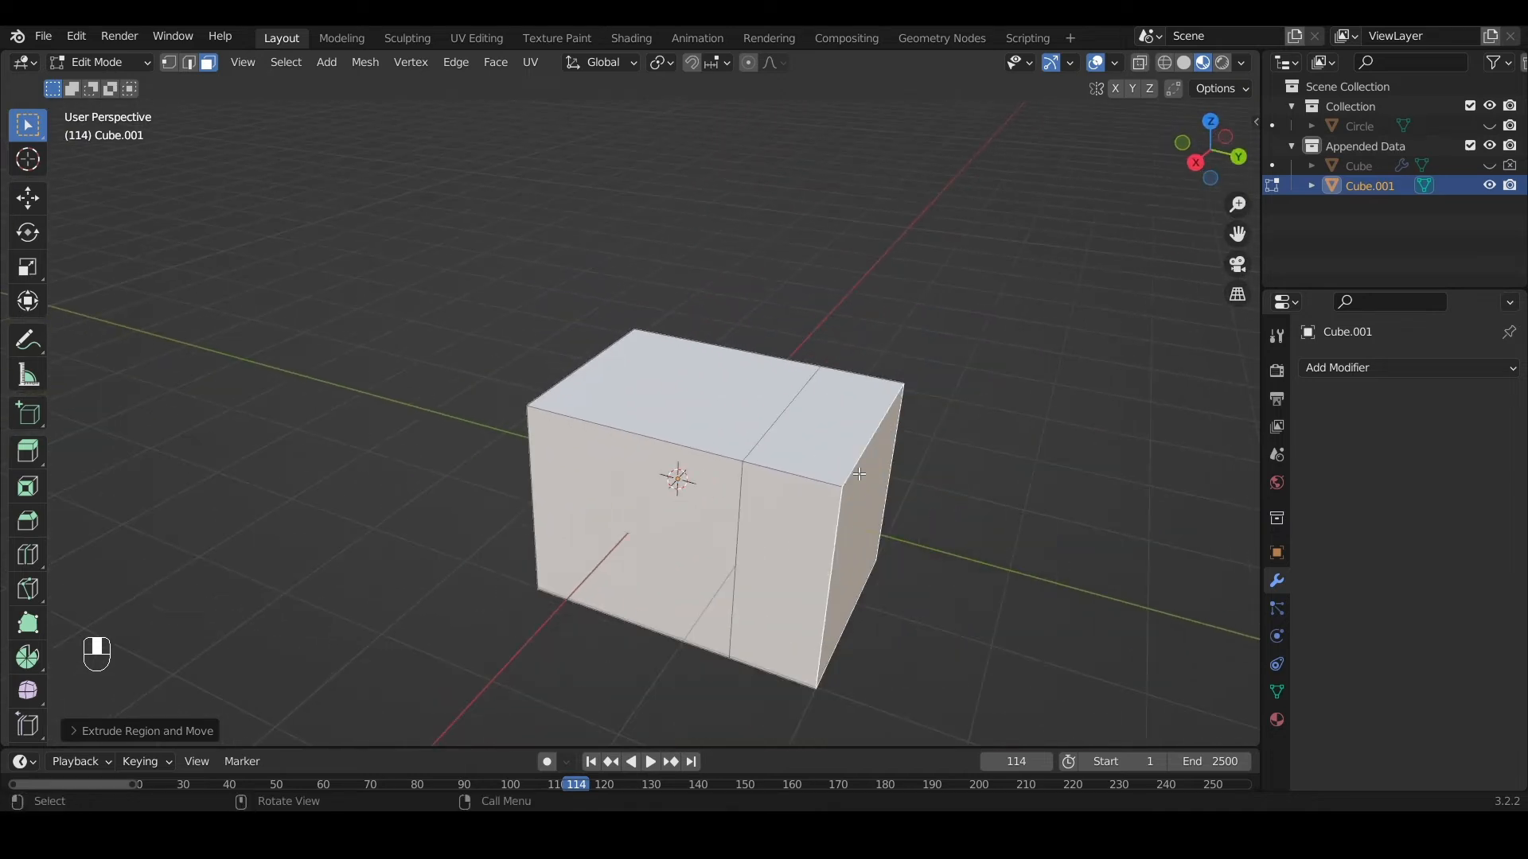
Extrude the opposite side face outward along the negative Y axis by roughly the same amount
middle_drag(947, 487, 425, 516)
key(e)
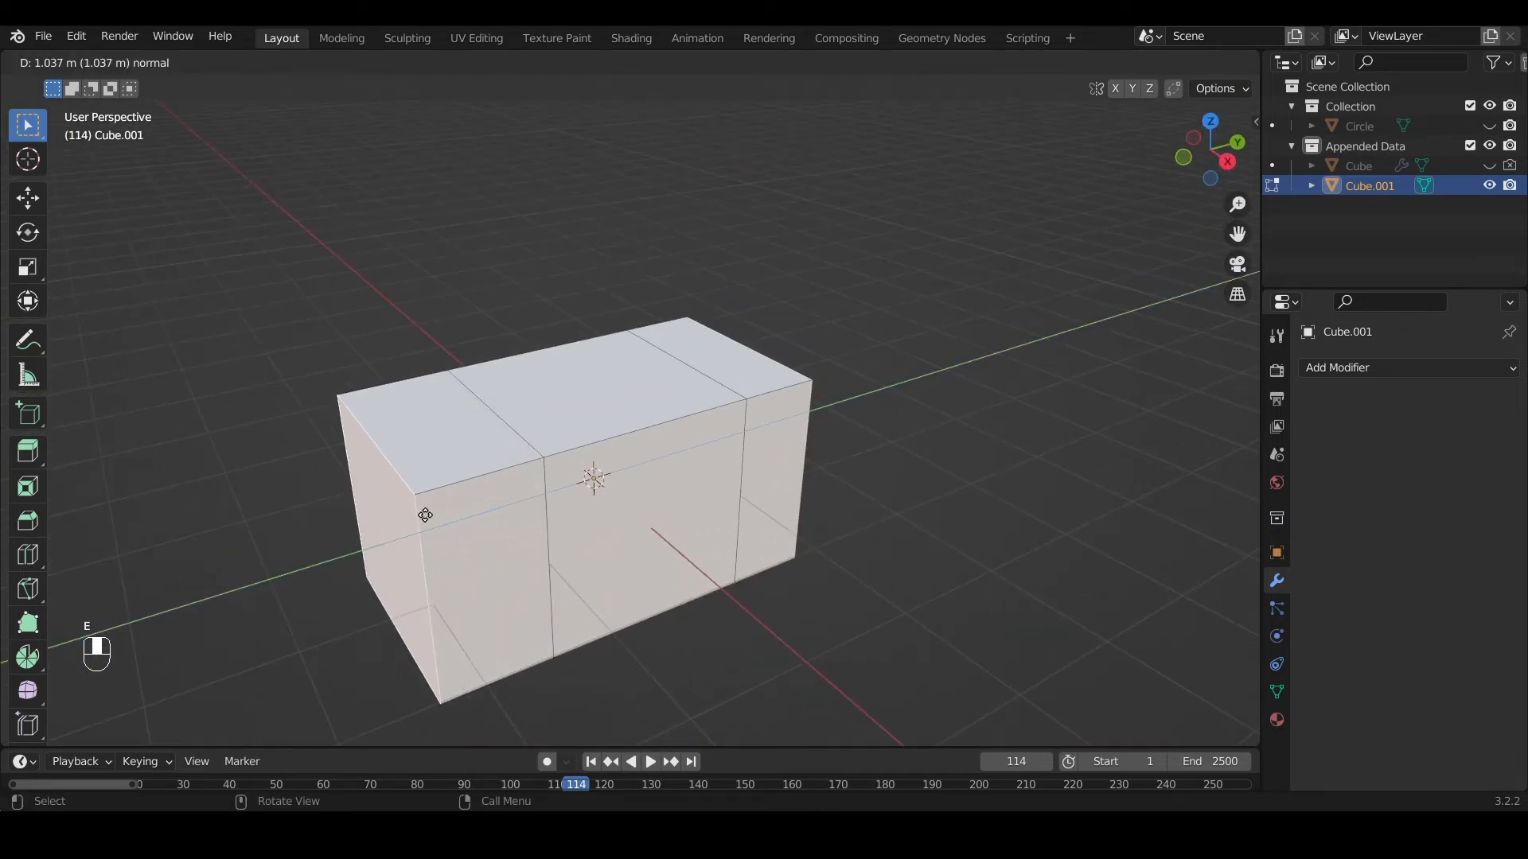
click(480, 546)
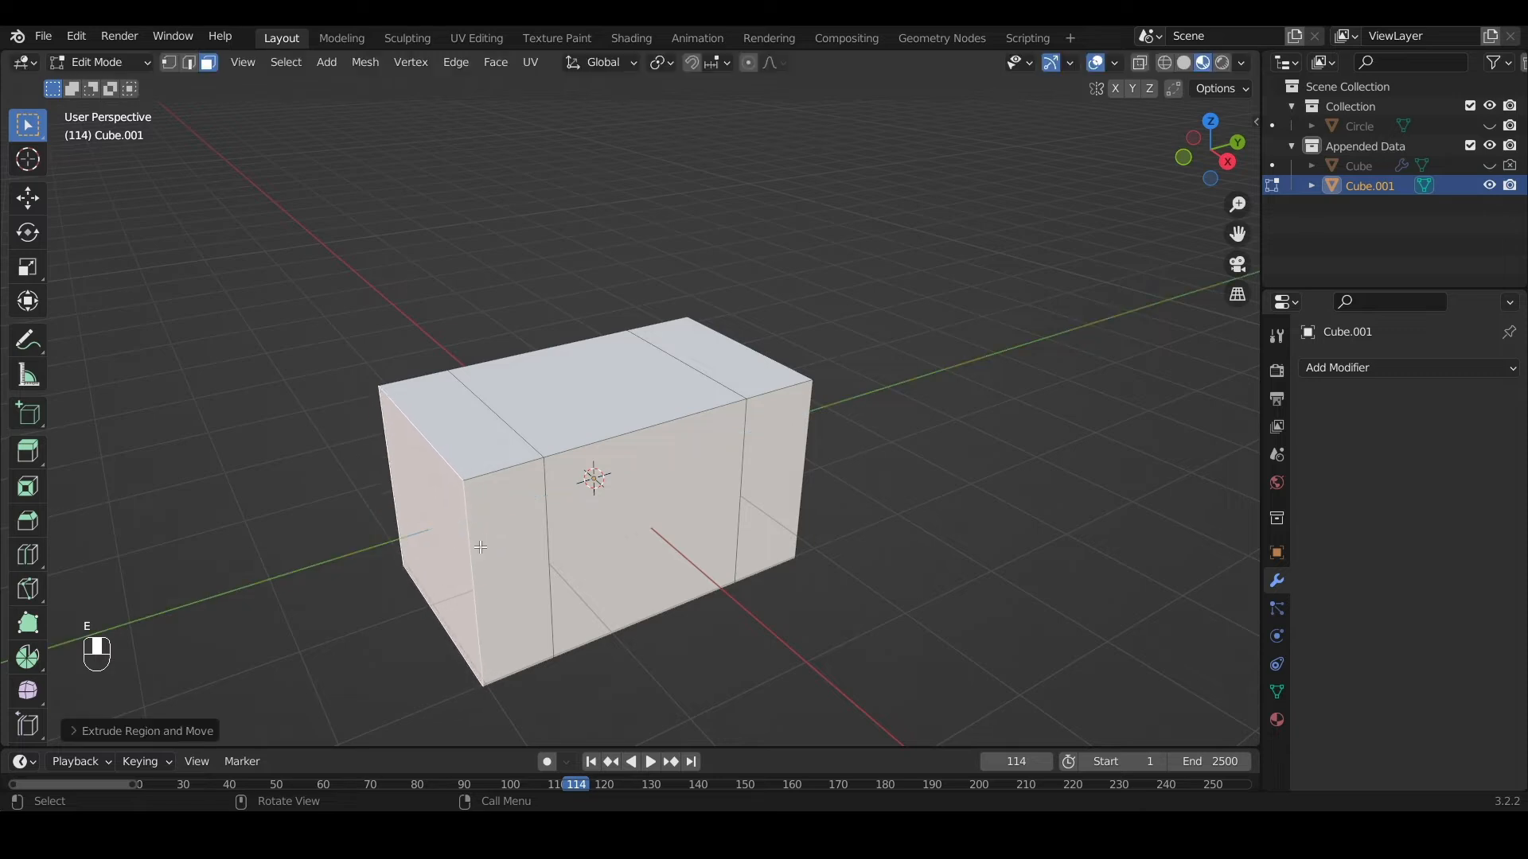
Undo both side extrusions of the cube
middle_drag(482, 547, 624, 494)
key(ctrl+z)
key(ctrl+z)
key(ctrl+z)
key(ctrl+z)
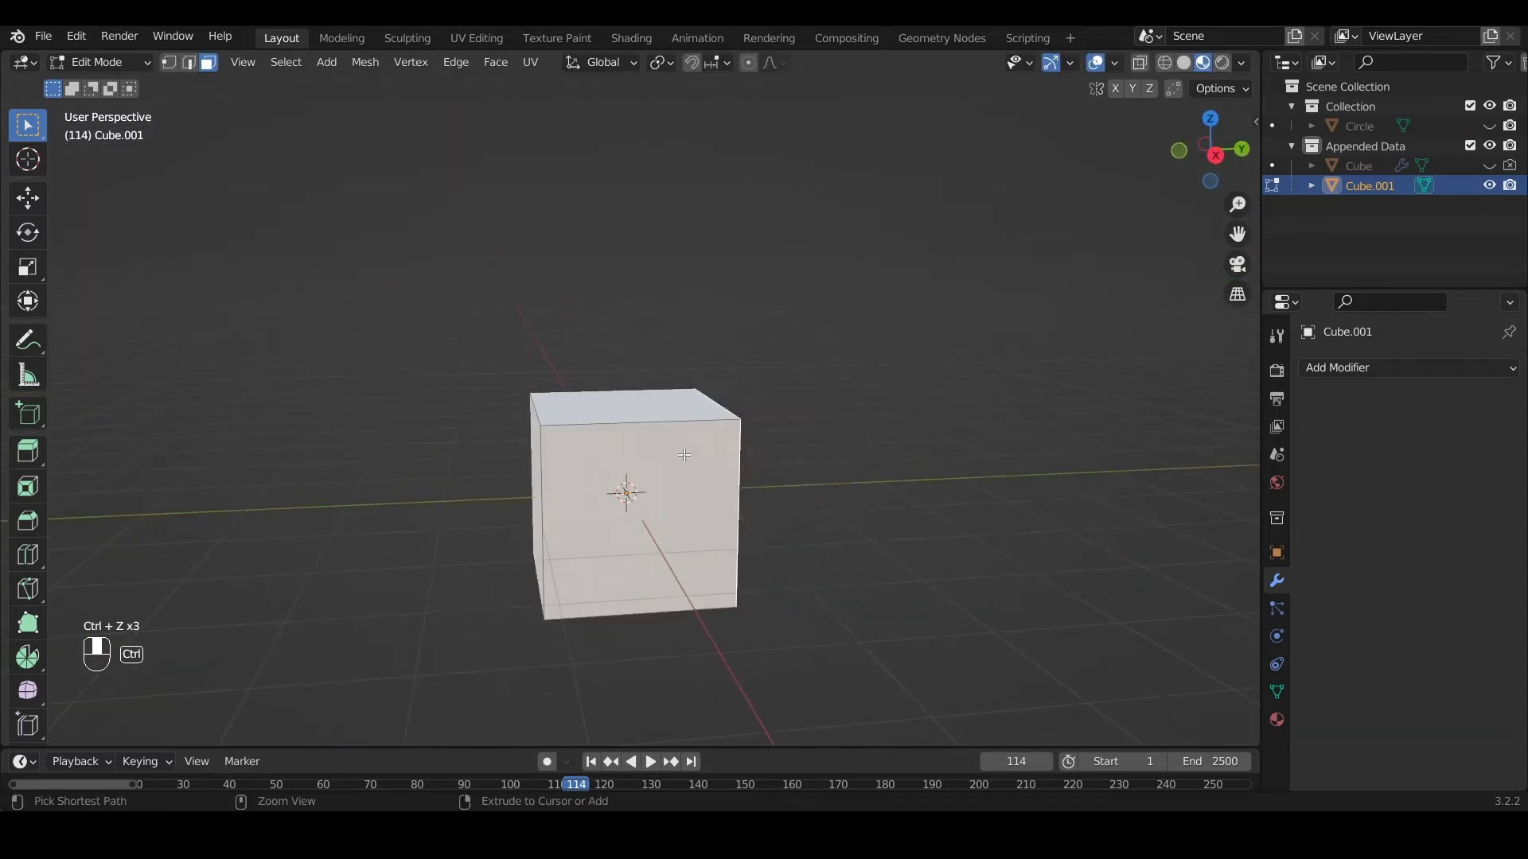
Add a vertical loop cut through the middle of the cube, splitting it in half across the Y axis
middle_drag(685, 454, 653, 462)
key(ctrl+r)
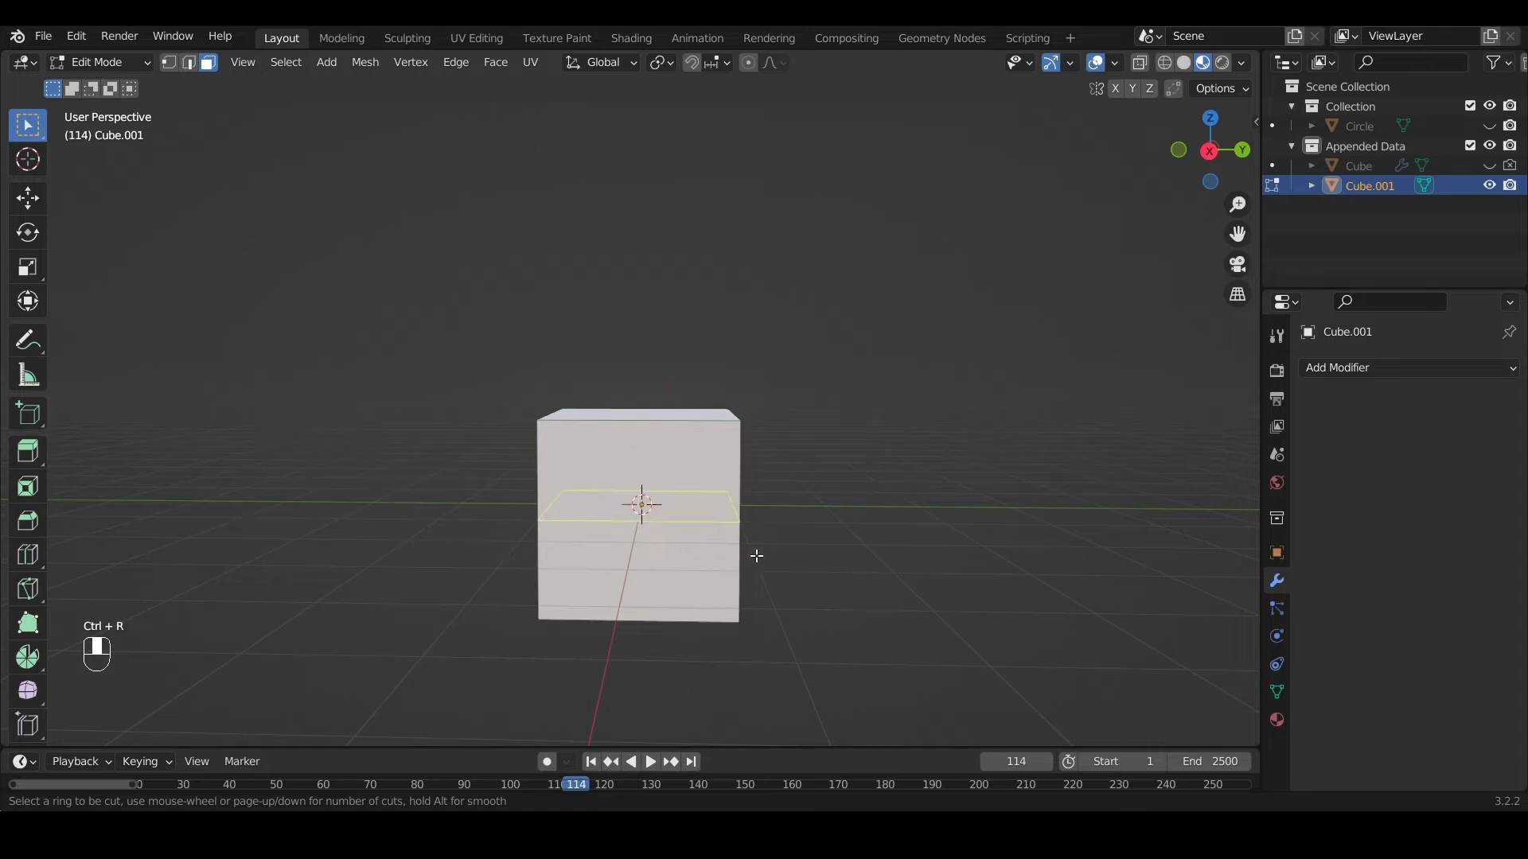
click(654, 444)
click(657, 458)
middle_drag(657, 459, 721, 457)
scroll(724, 491, down, 3)
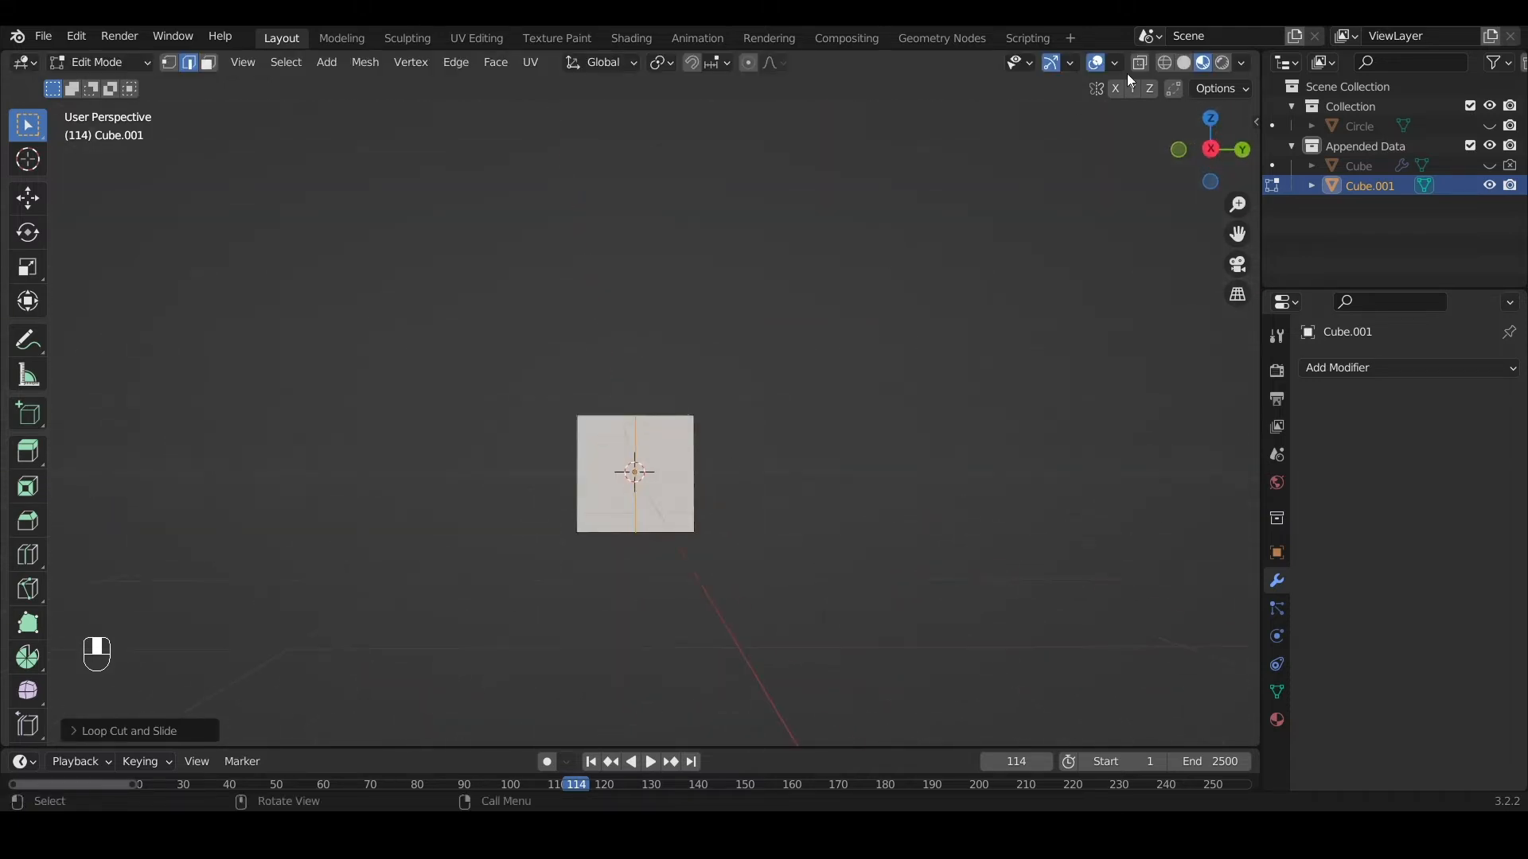
In the right orthographic view with X-ray on, select all faces of the cube's negative Y half and delete them
click(1220, 147)
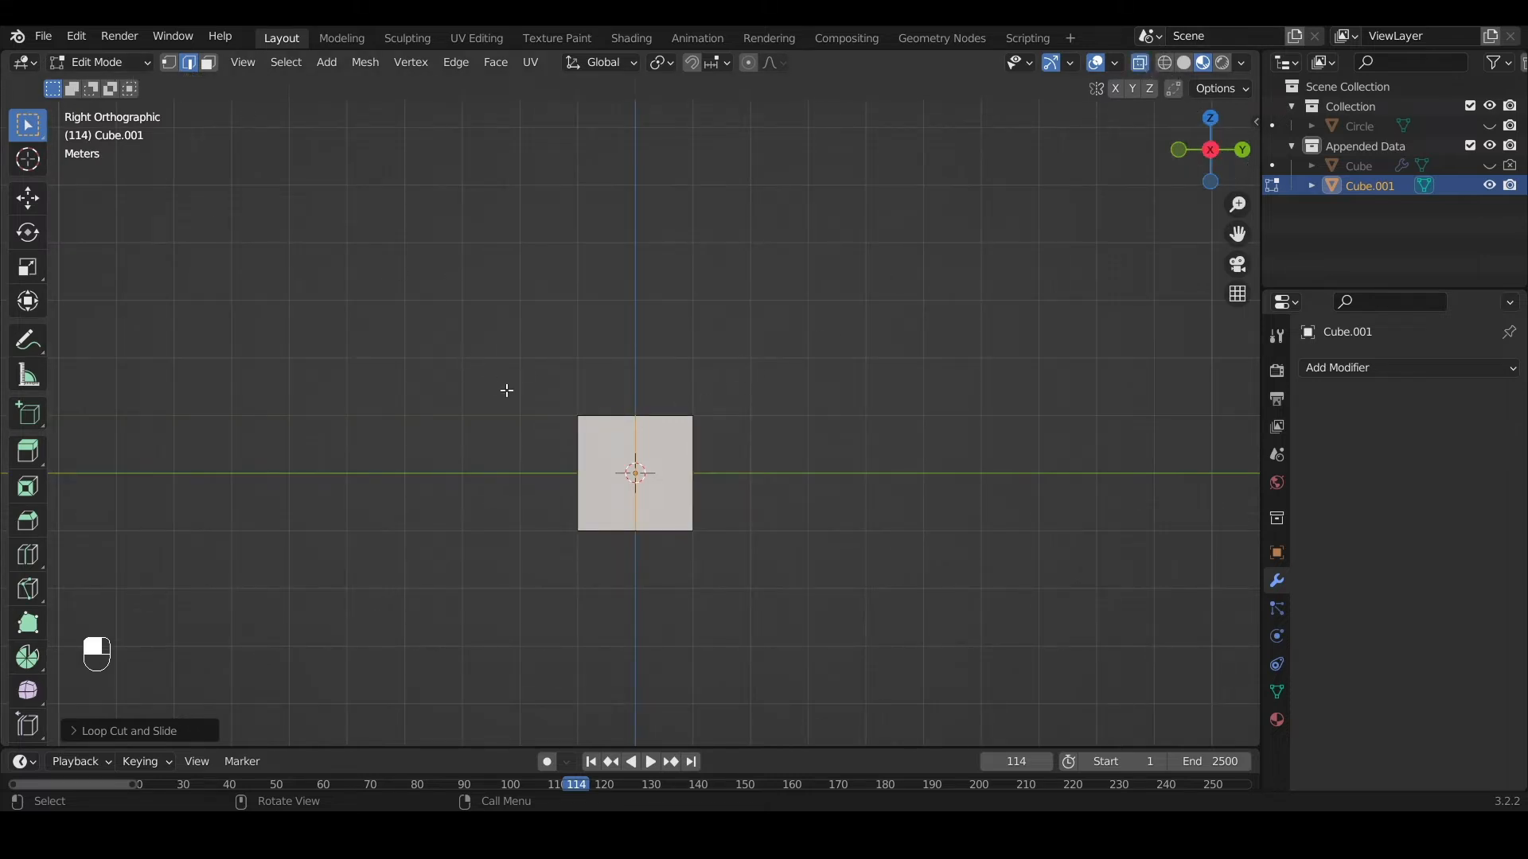
key(3)
drag(510, 361, 622, 562)
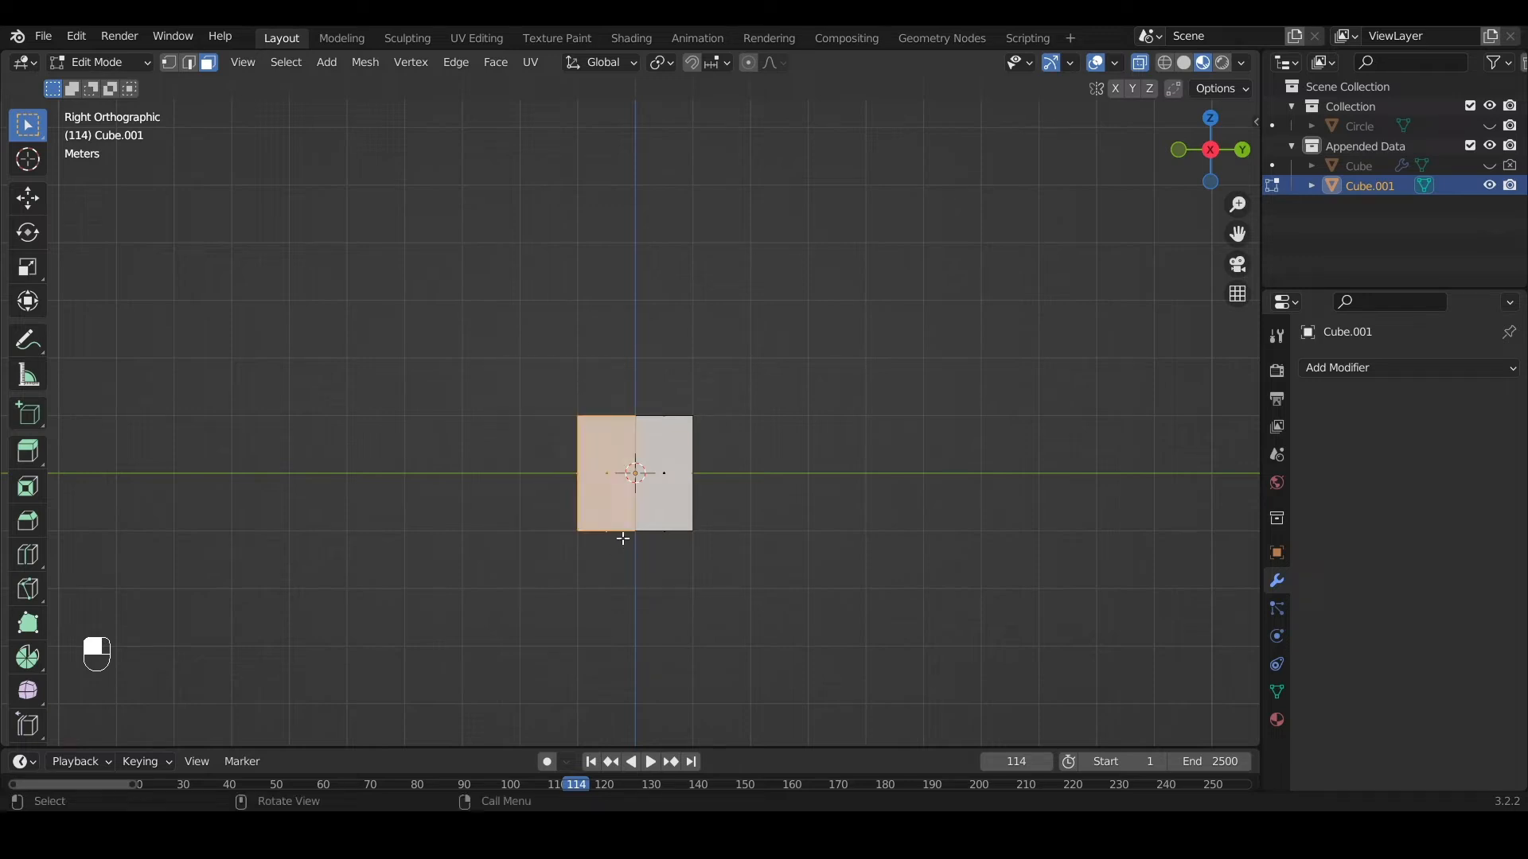
key(x)
click(628, 588)
middle_drag(617, 573, 816, 549)
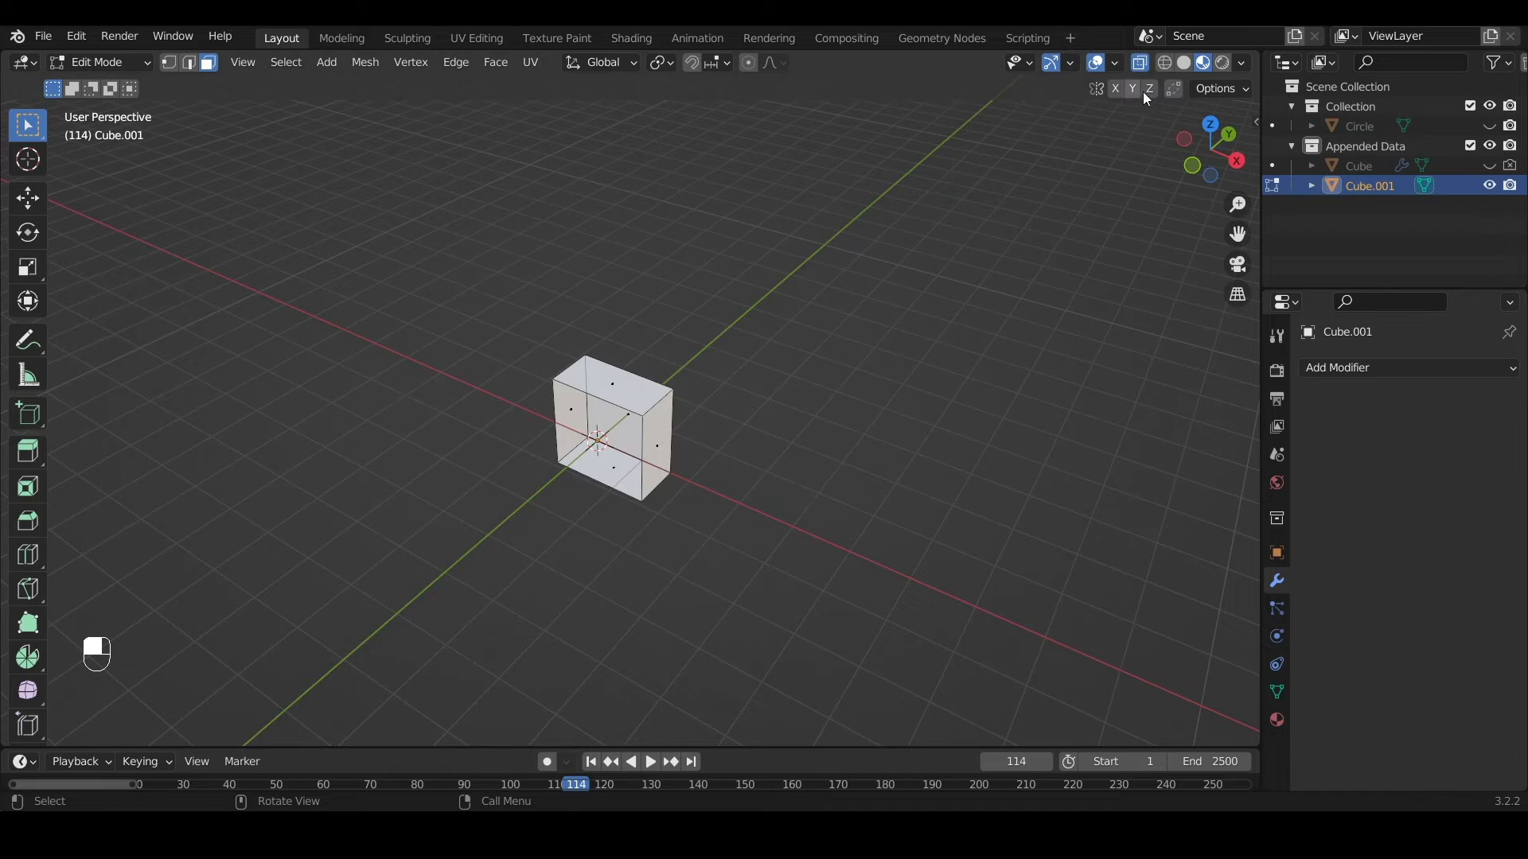
Turn off X-ray and add a Mirror modifier to the half cube, mirroring on the Y axis only
click(1141, 62)
middle_drag(813, 404, 685, 406)
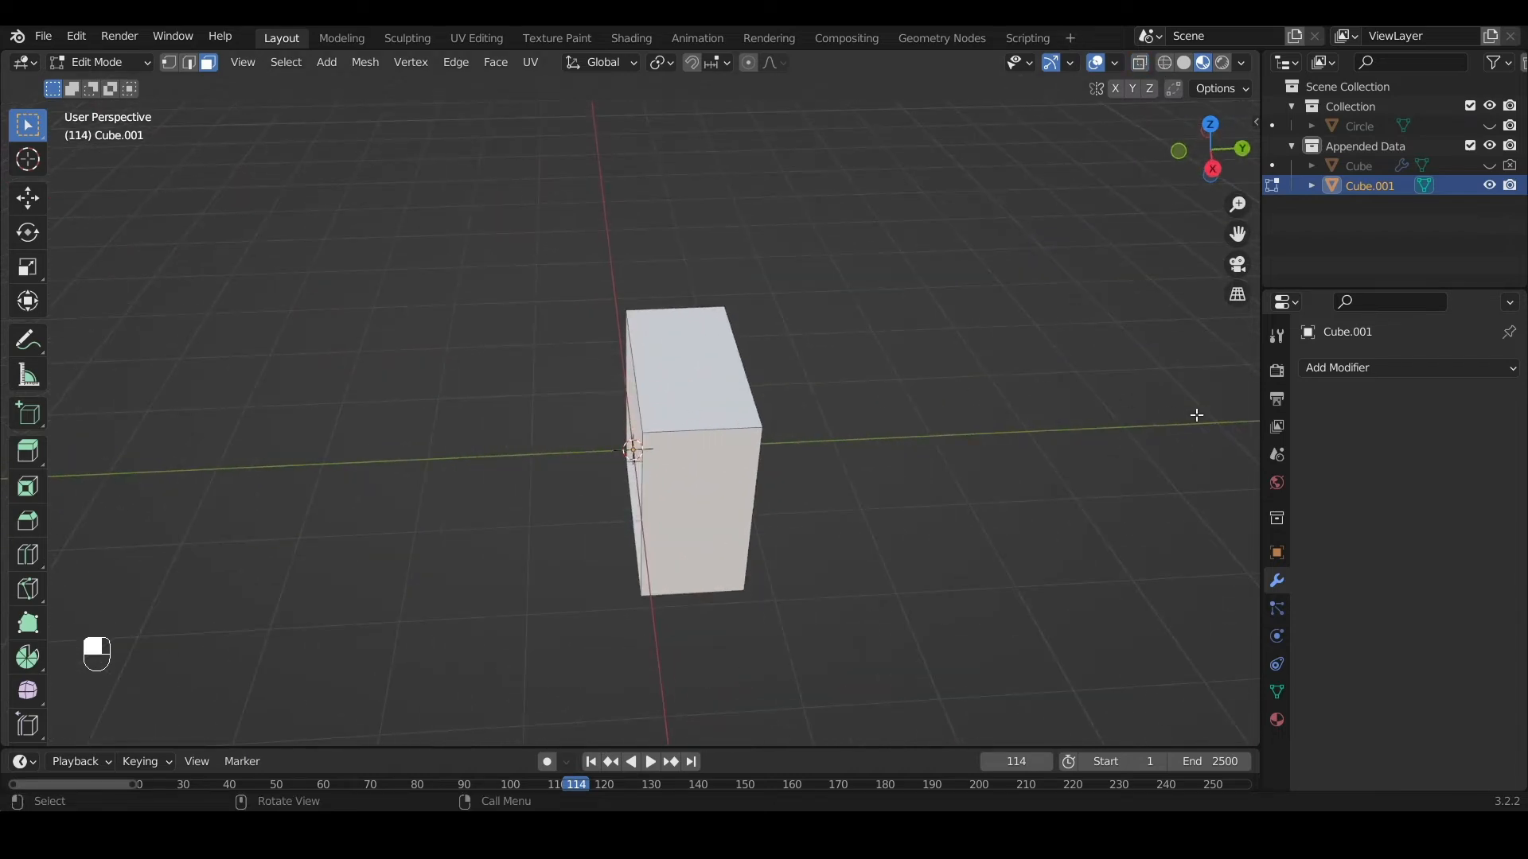
click(1338, 369)
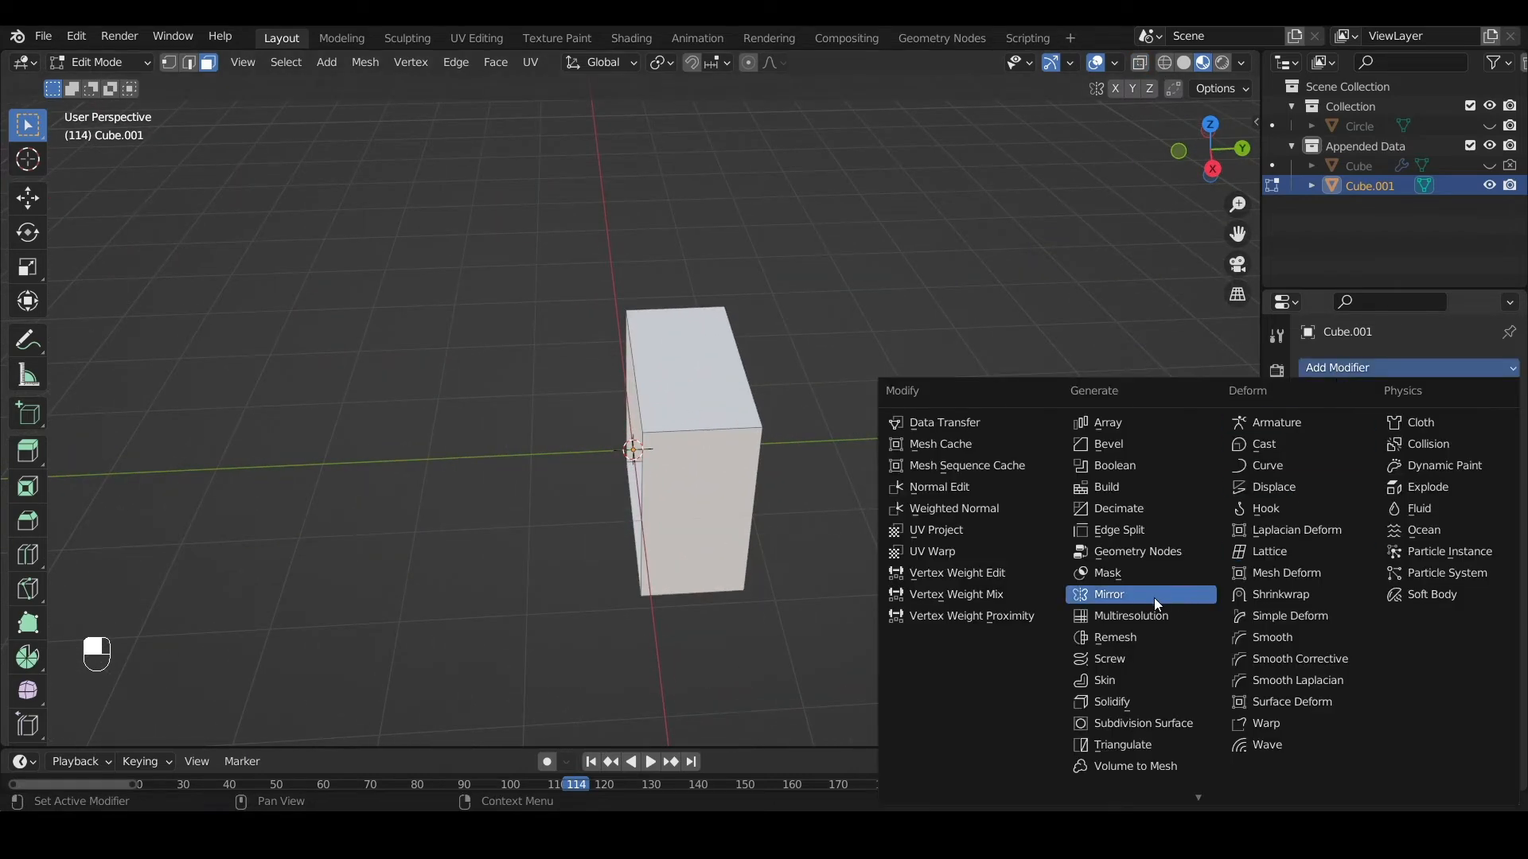
click(1122, 597)
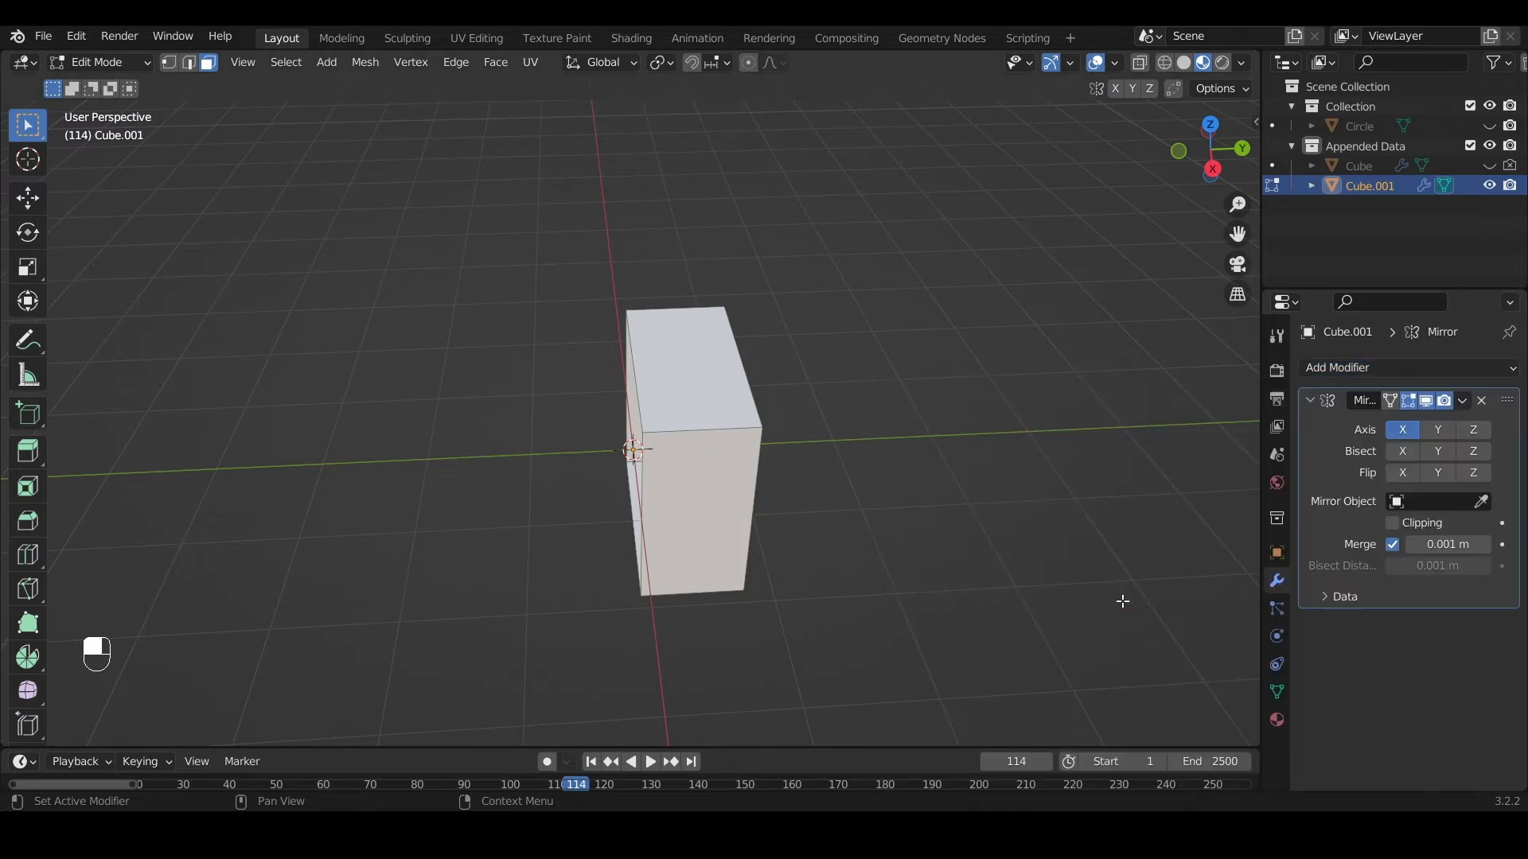
click(1445, 434)
click(1402, 434)
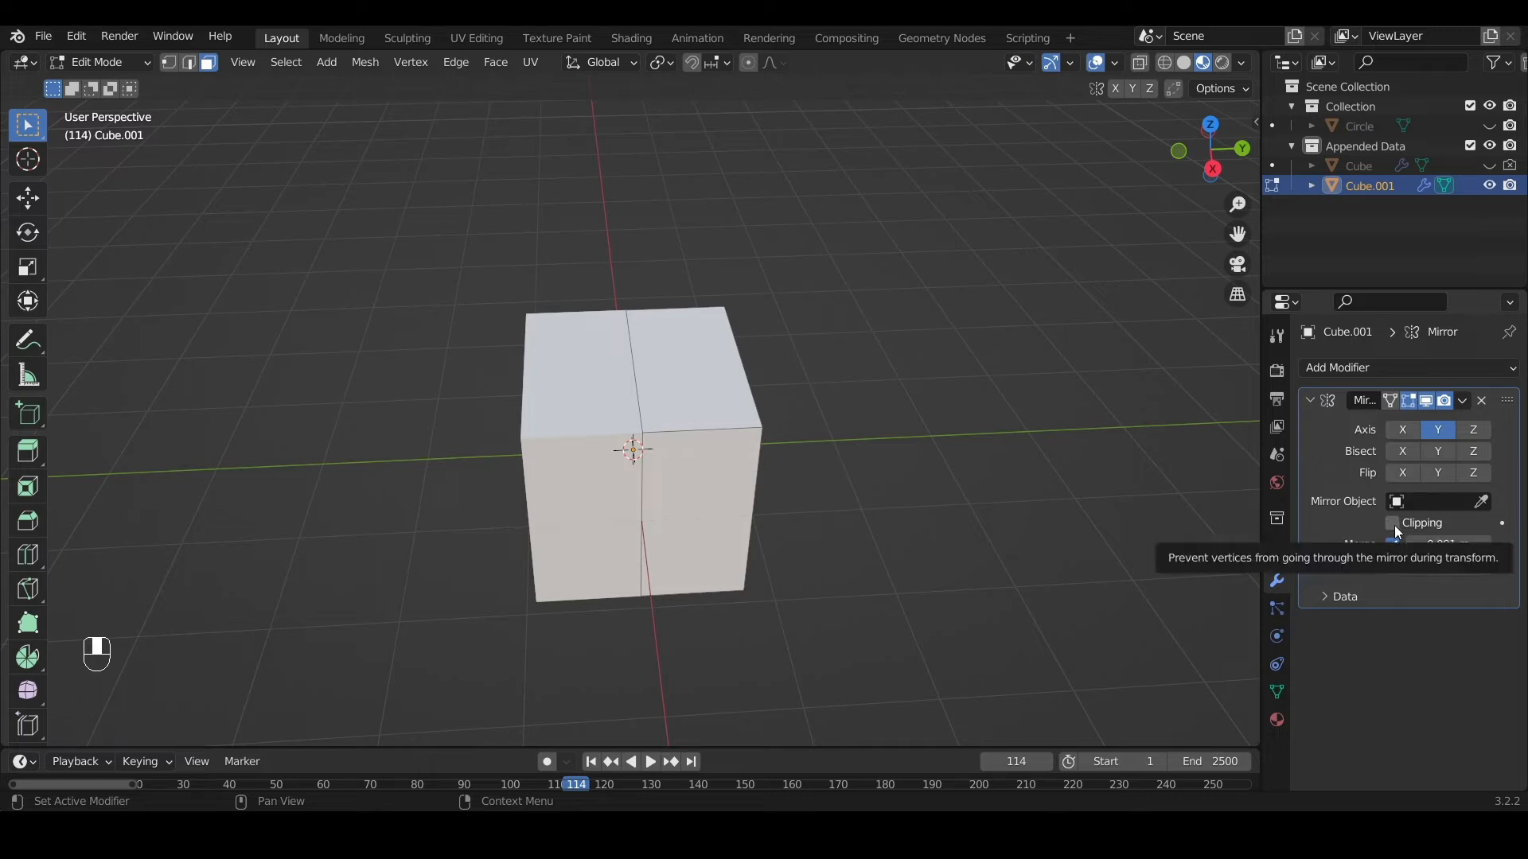
Try moving the whole half cube away from the centre along the Y axis with clipping off
middle_drag(830, 477, 772, 469)
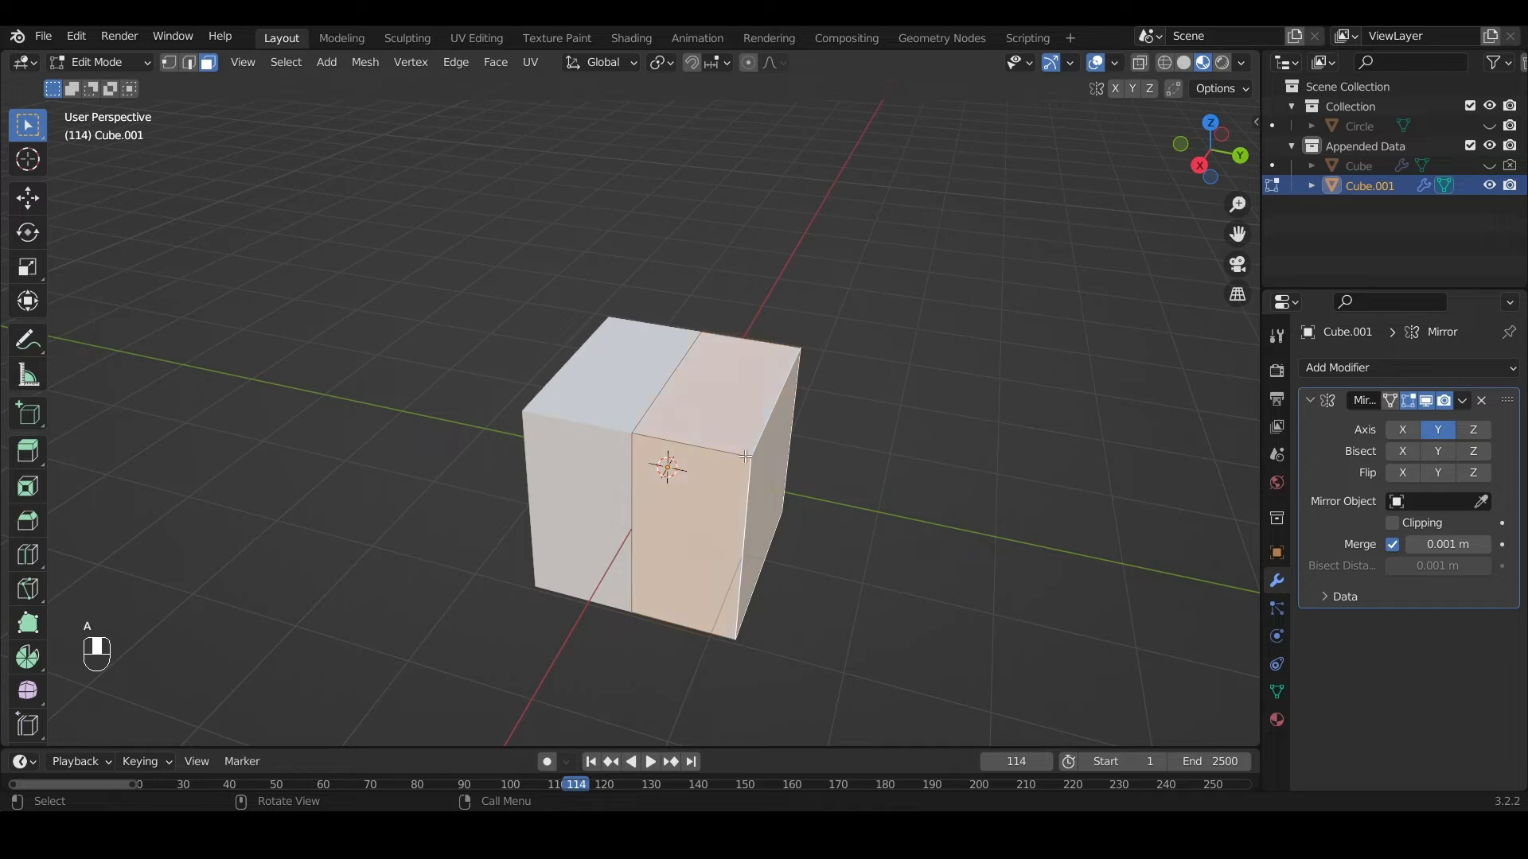
key(g)
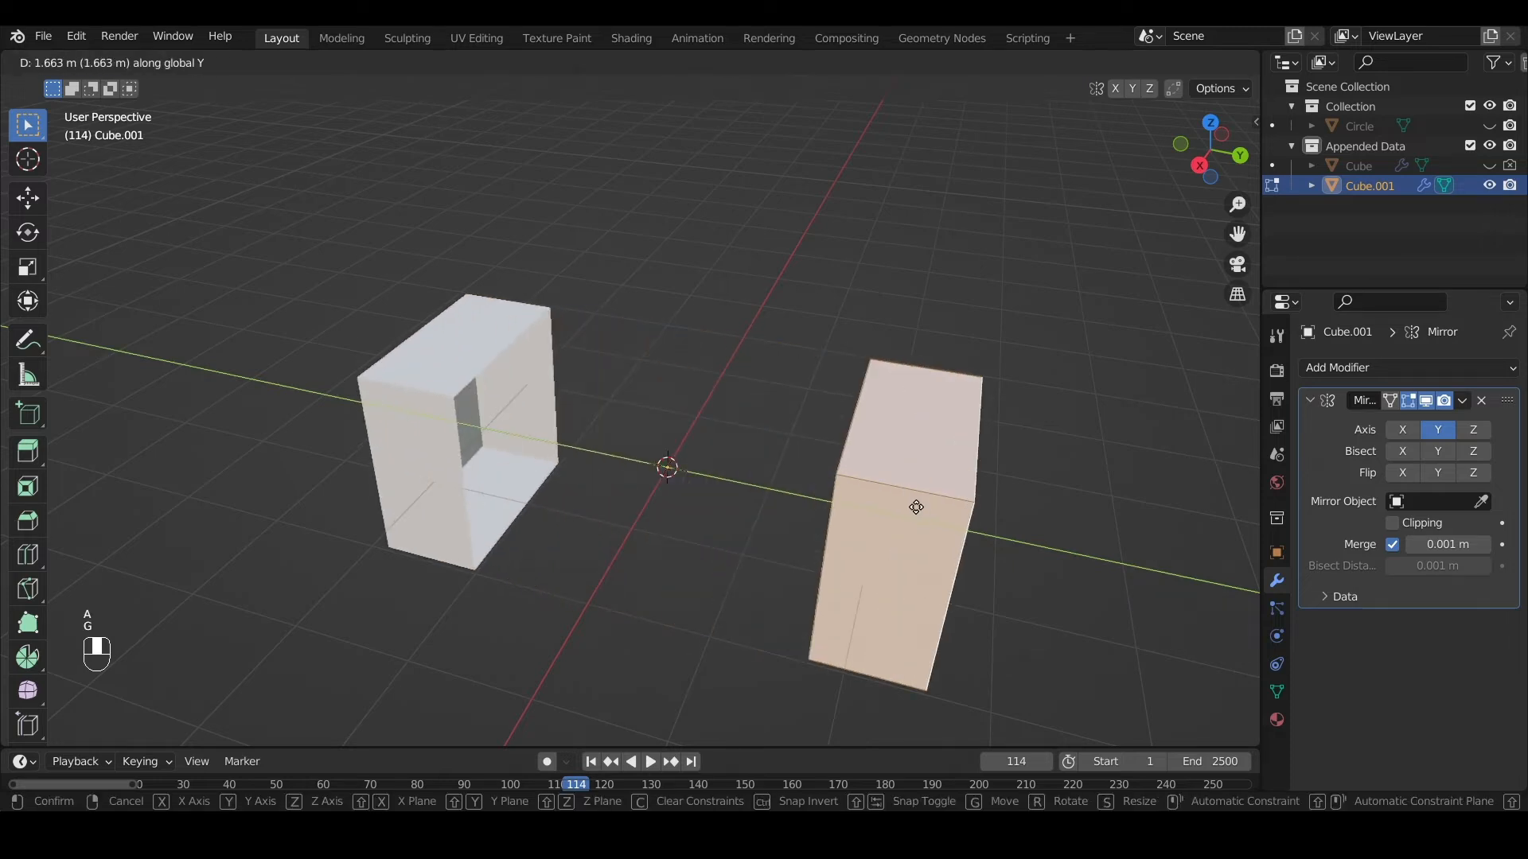
right_click(896, 495)
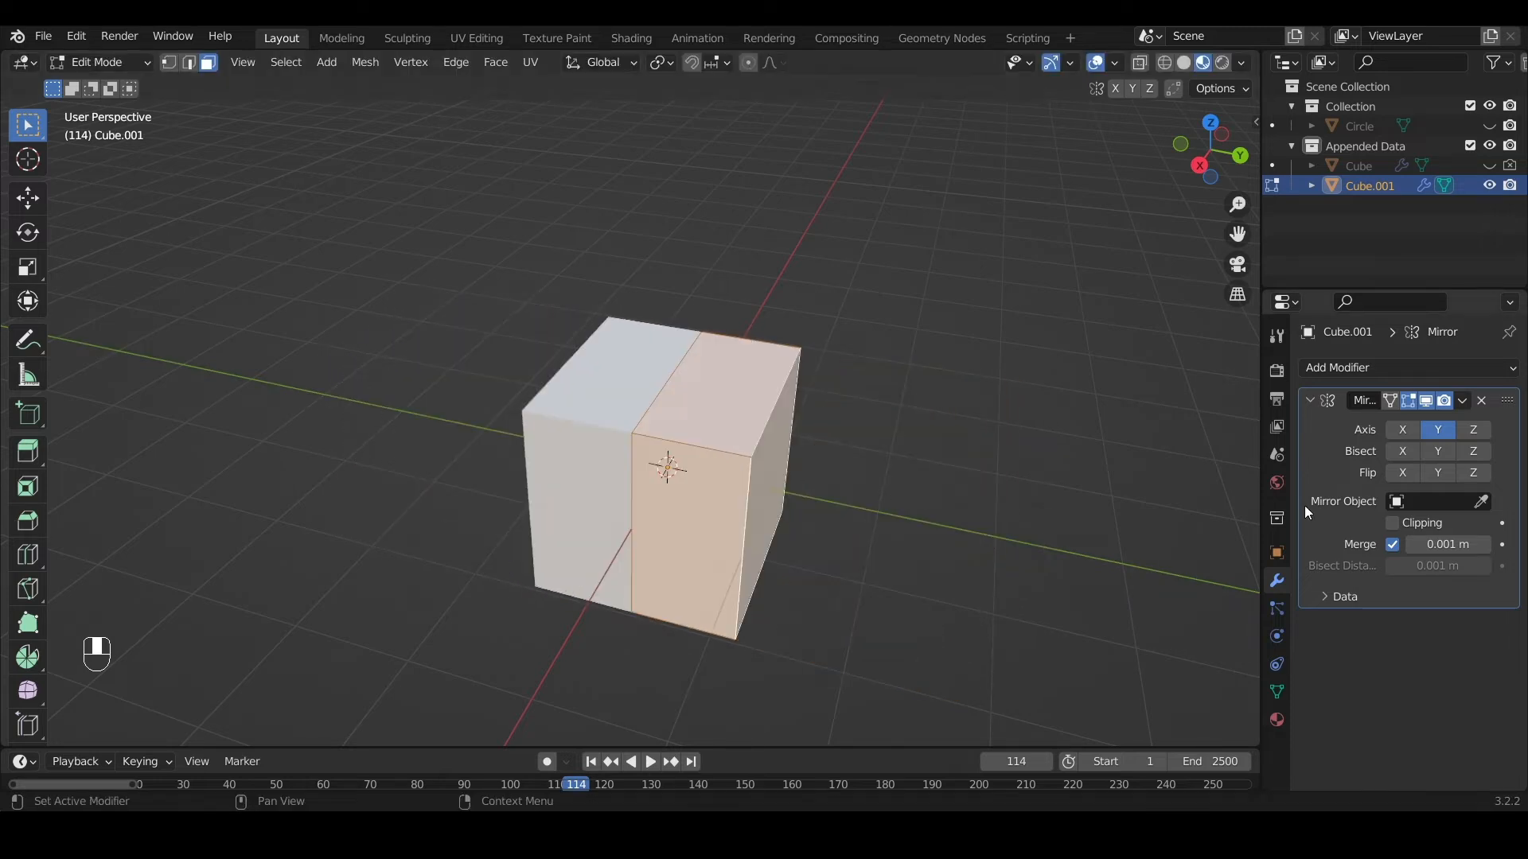
Enable Clipping on the Mirror modifier and test it by moving the half cube along the Y axis
click(1393, 524)
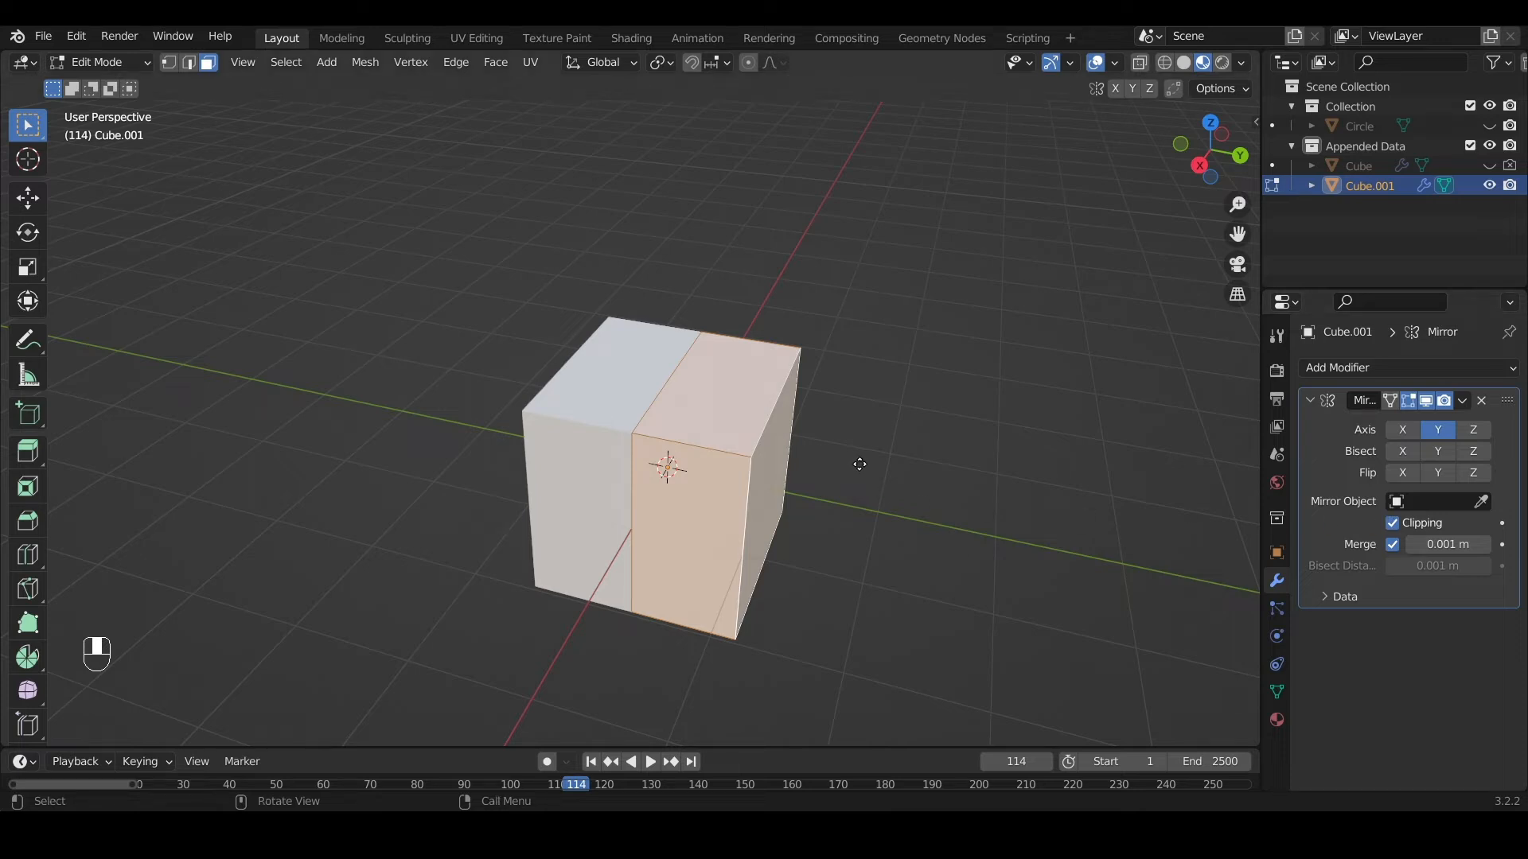
key(g)
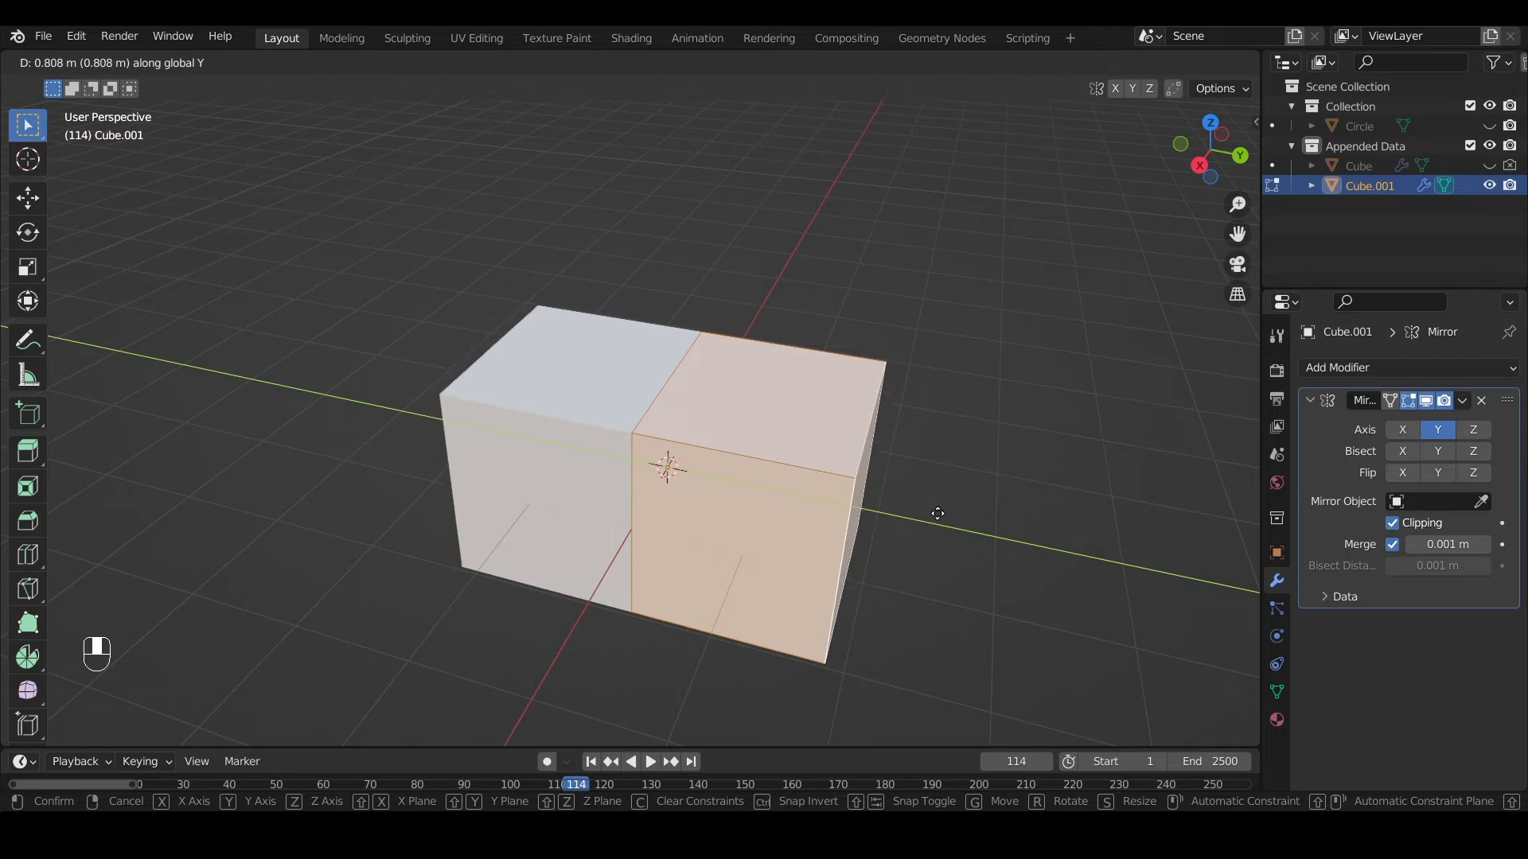
right_click(934, 514)
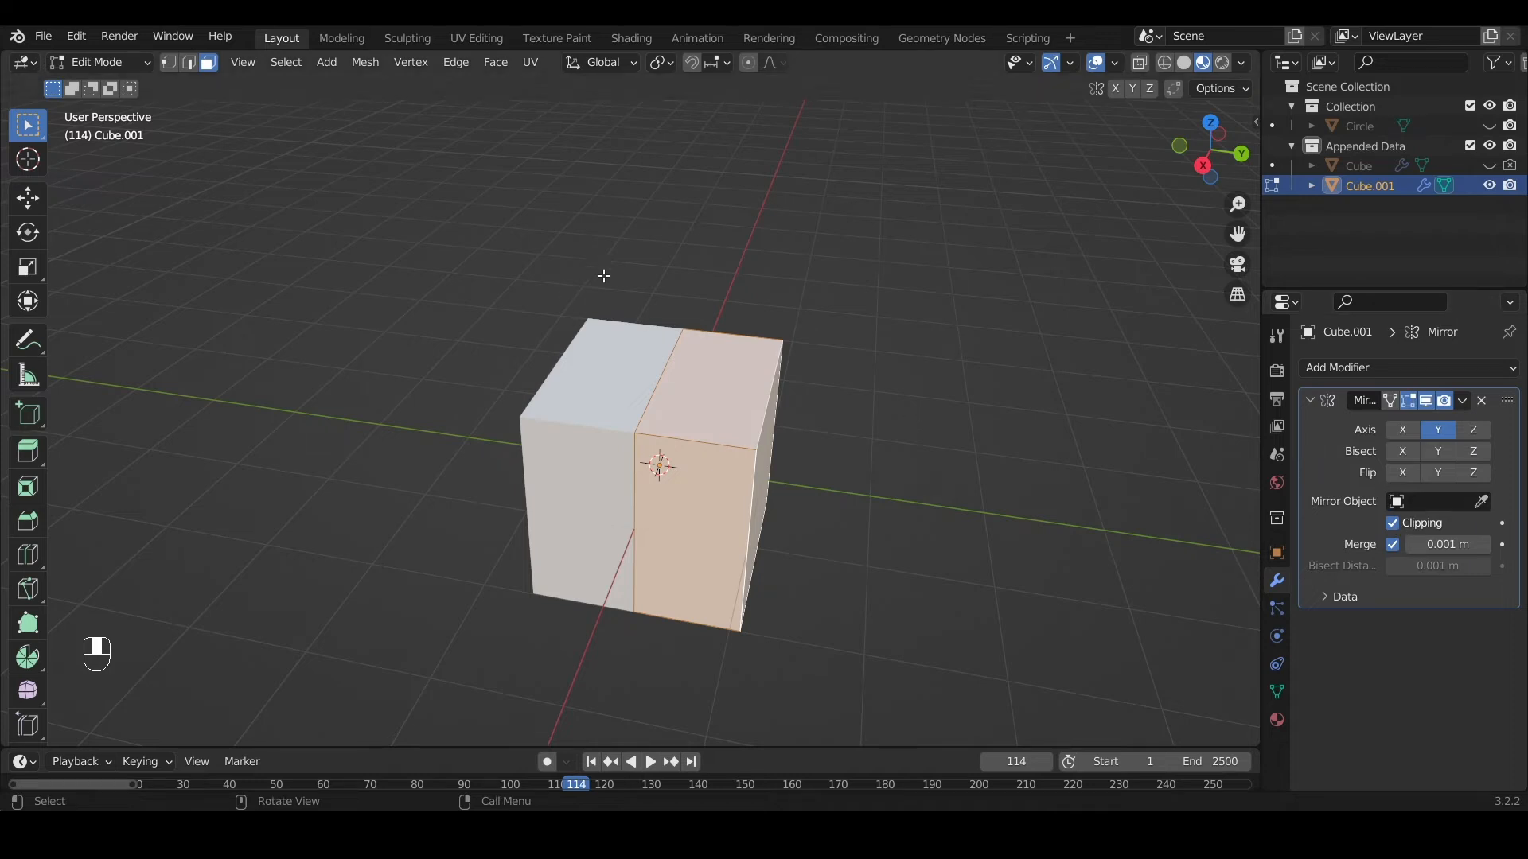
Extrude the cube's outer positive Y face in place and scale it down to a smaller centred square
scroll(754, 261, down, 3)
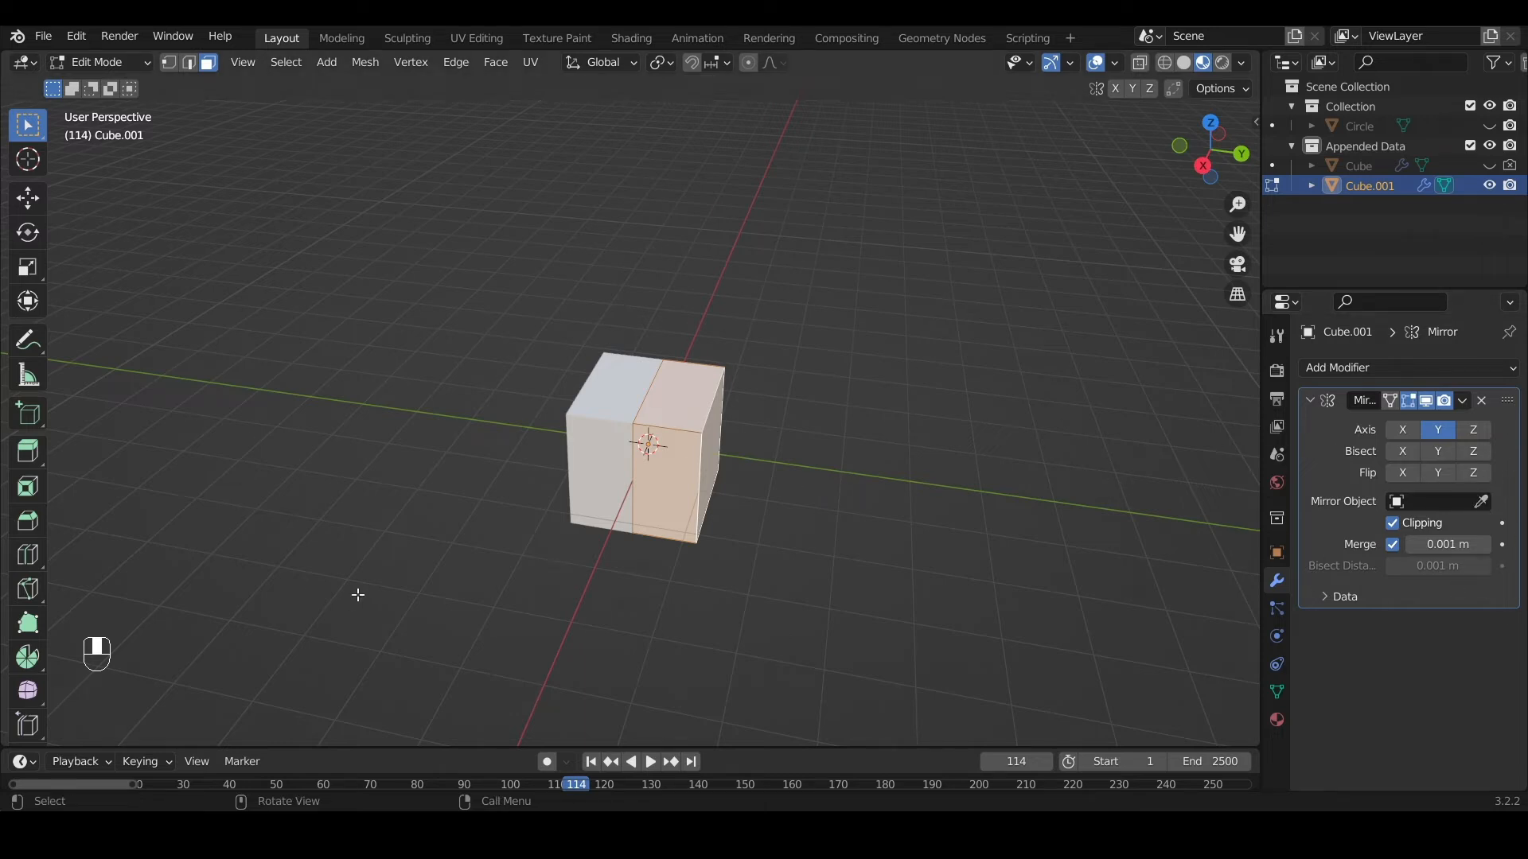
middle_drag(594, 399, 788, 430)
middle_drag(634, 427, 597, 416)
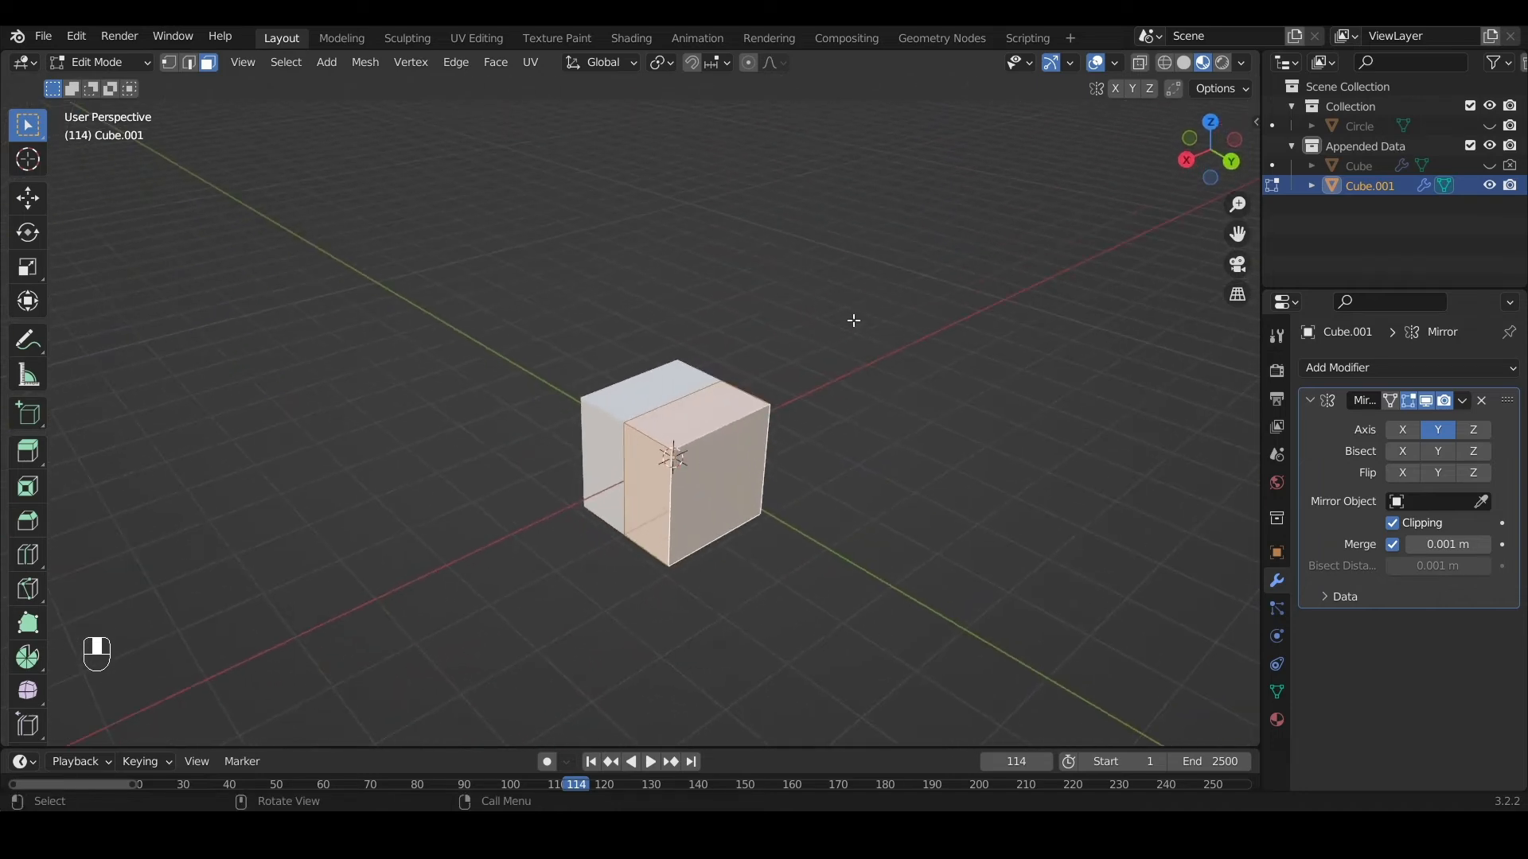
middle_drag(715, 438, 802, 512)
key(e)
key(s)
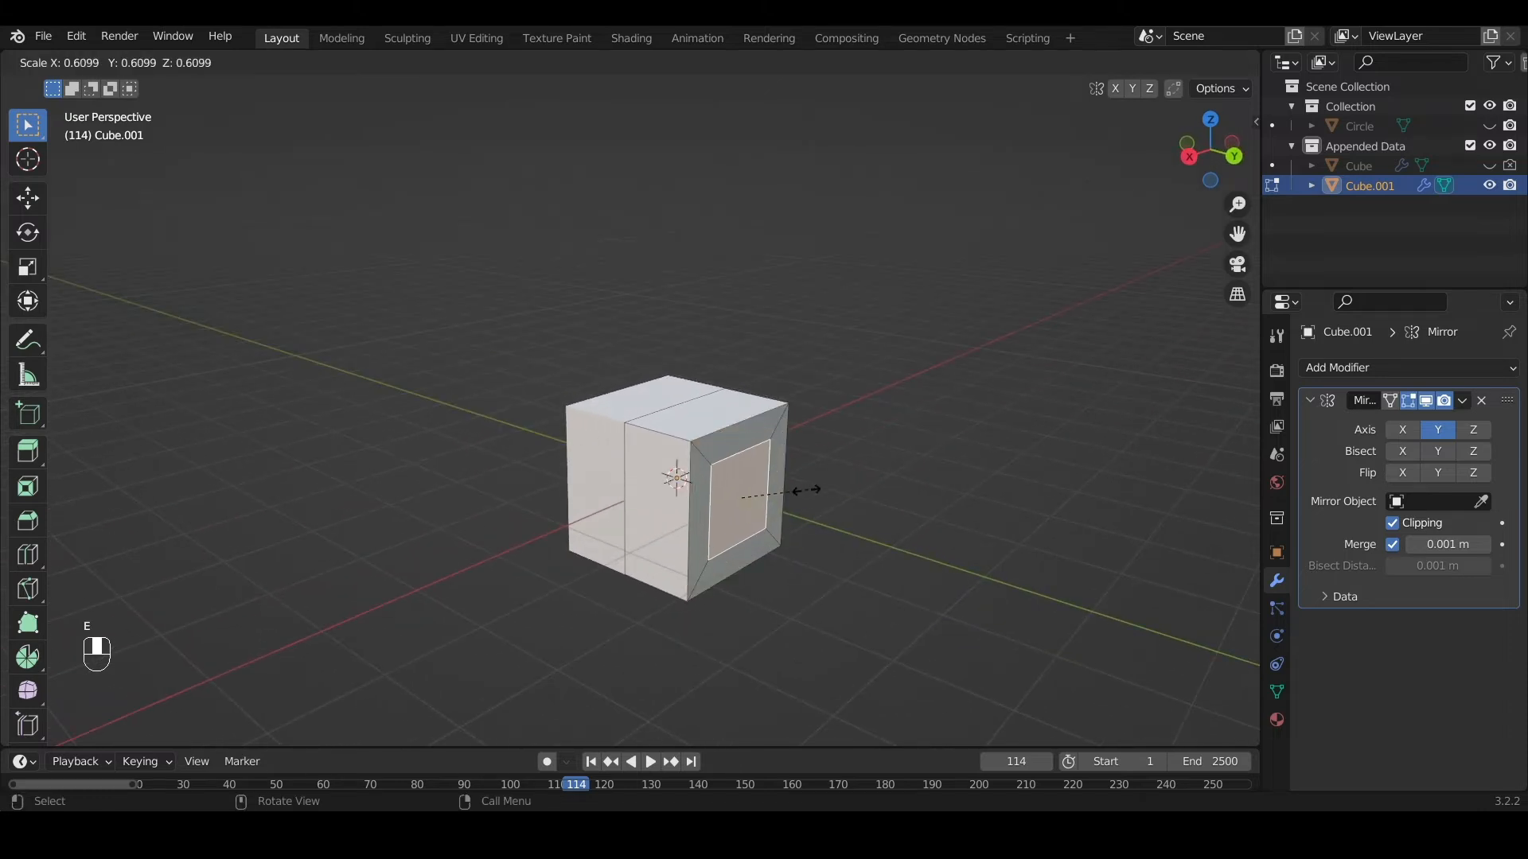
click(787, 494)
Extrude the smaller square face outward along Y to form a long side arm
middle_drag(862, 492, 828, 501)
key(e)
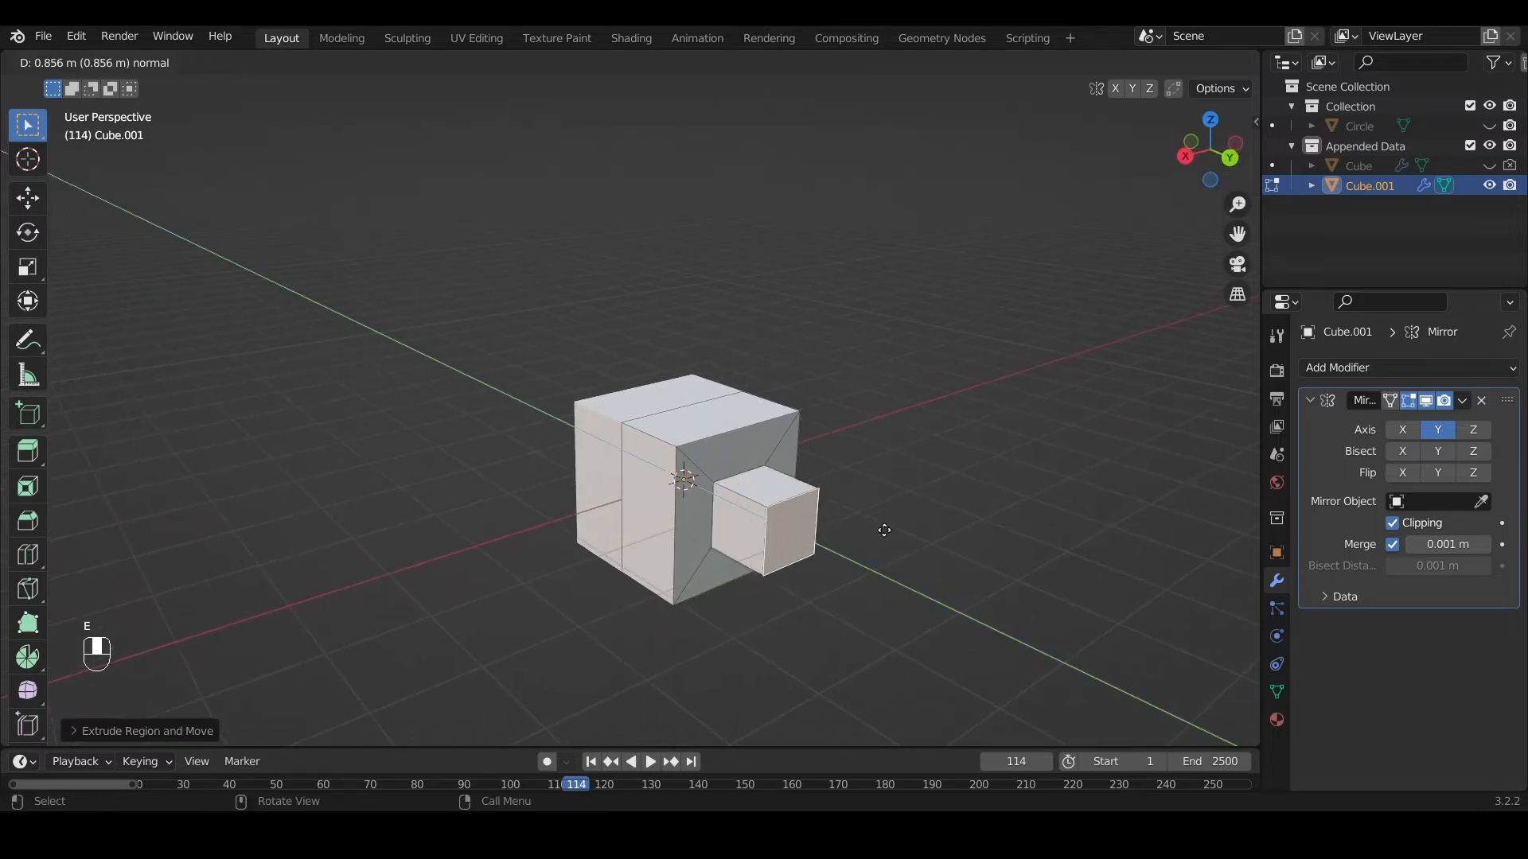
click(949, 574)
middle_drag(668, 470, 385, 442)
middle_drag(761, 503, 662, 495)
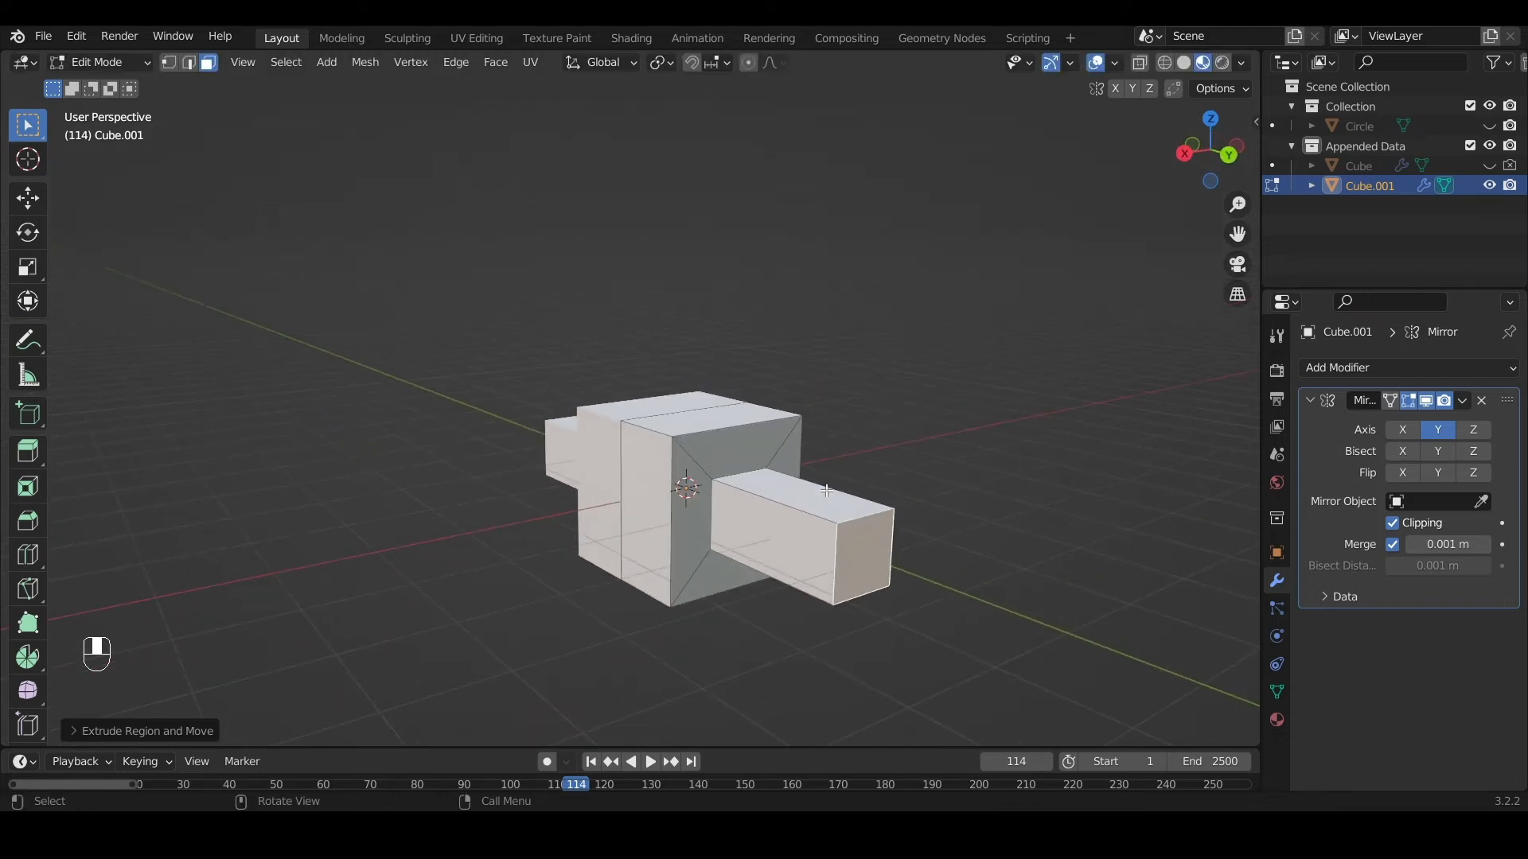
Add four evenly spaced horizontal loop cuts around the side arm and body without sliding them
middle_drag(827, 491, 637, 532)
scroll(645, 547, up, 3)
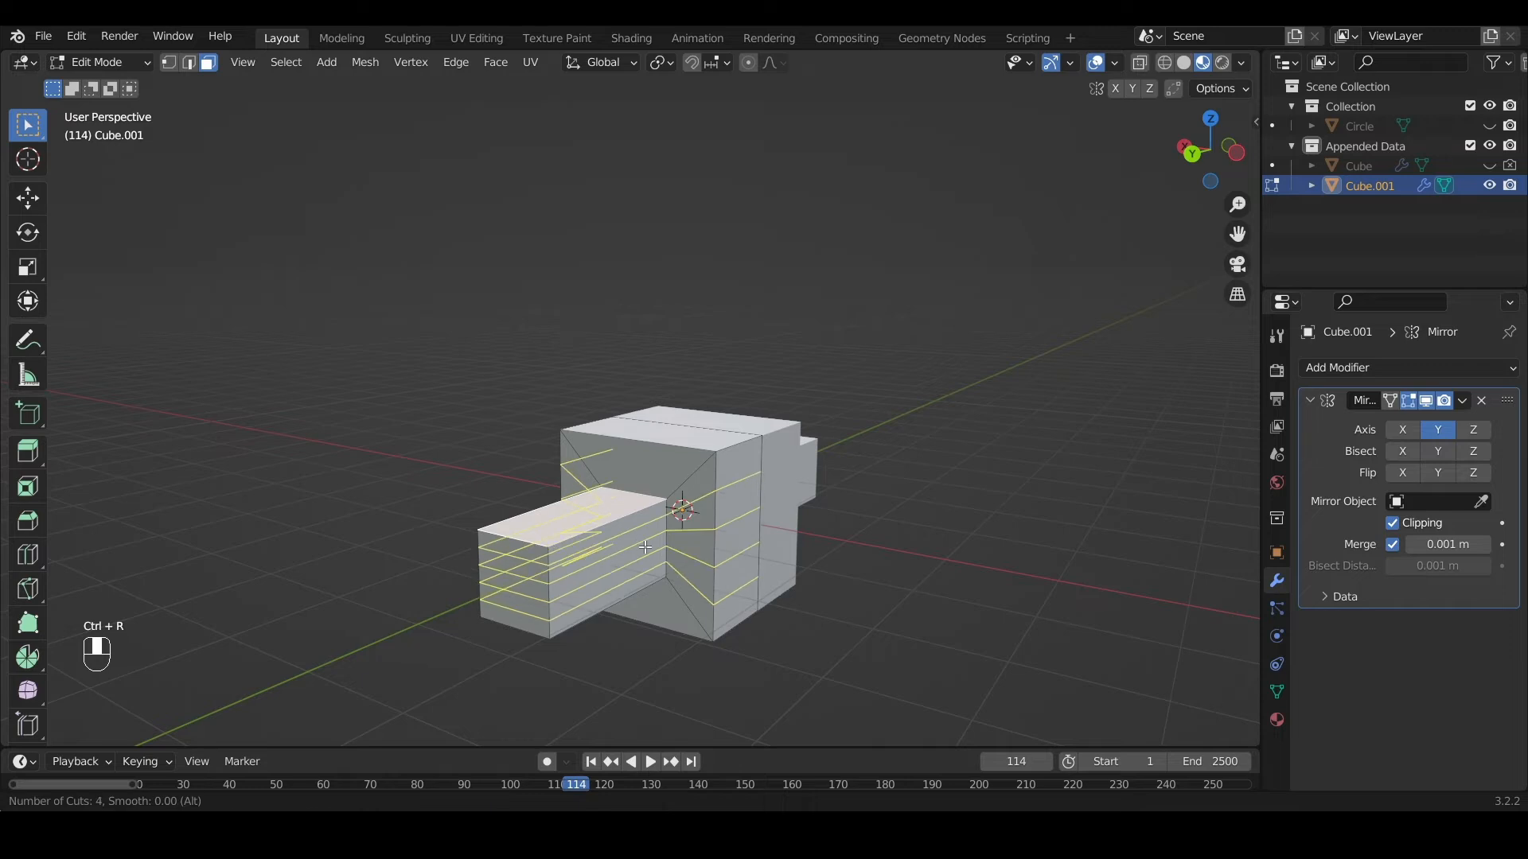
click(645, 547)
right_click(646, 547)
middle_drag(641, 548, 580, 547)
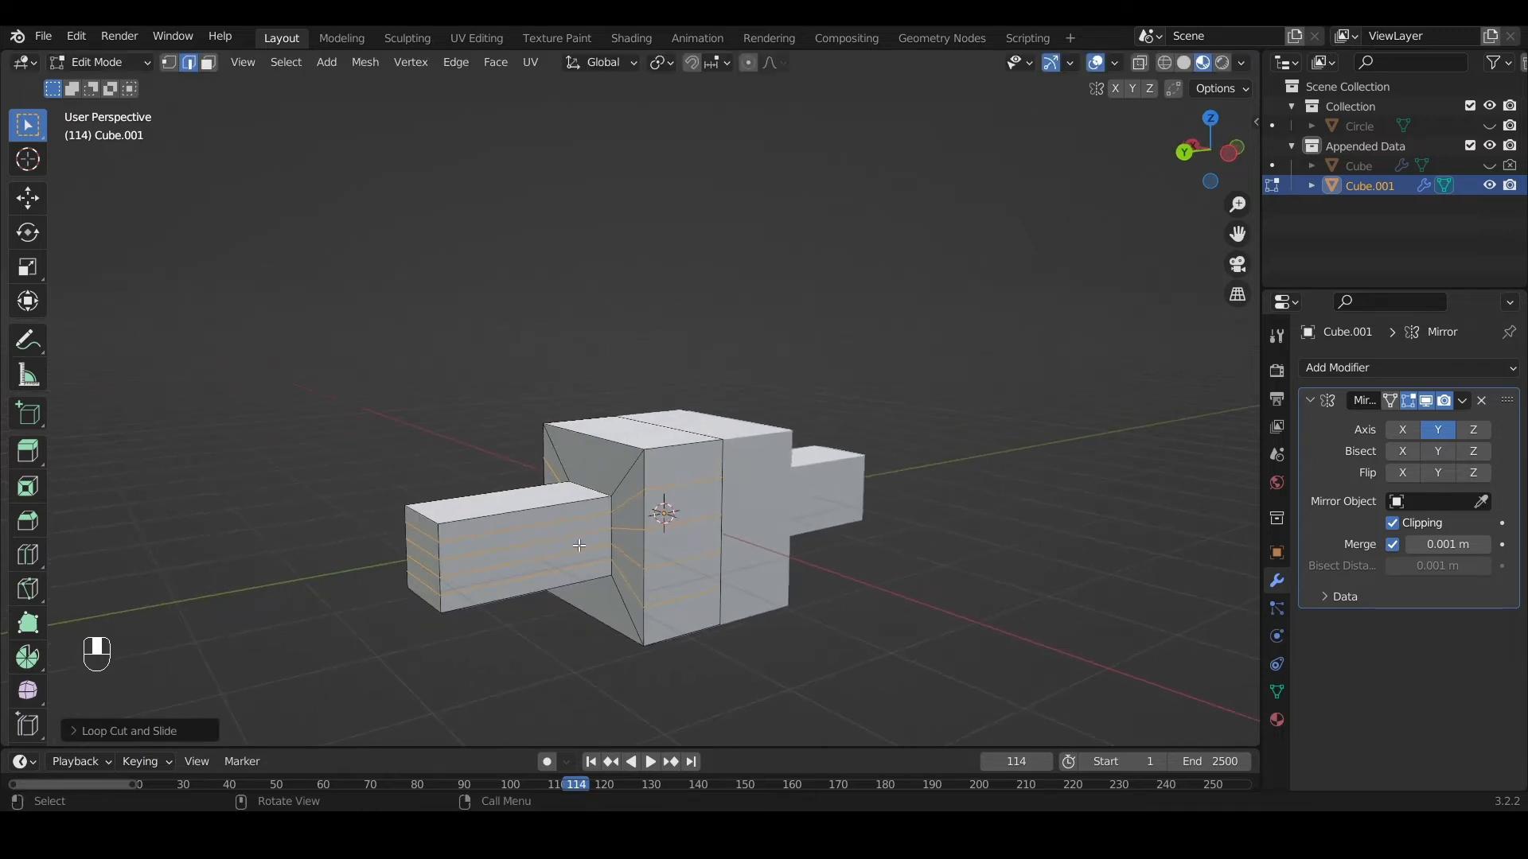
Extrude the second and fourth strips on the arm's negative X side outward as flat plates, the lower one farther
key(3)
click(553, 541)
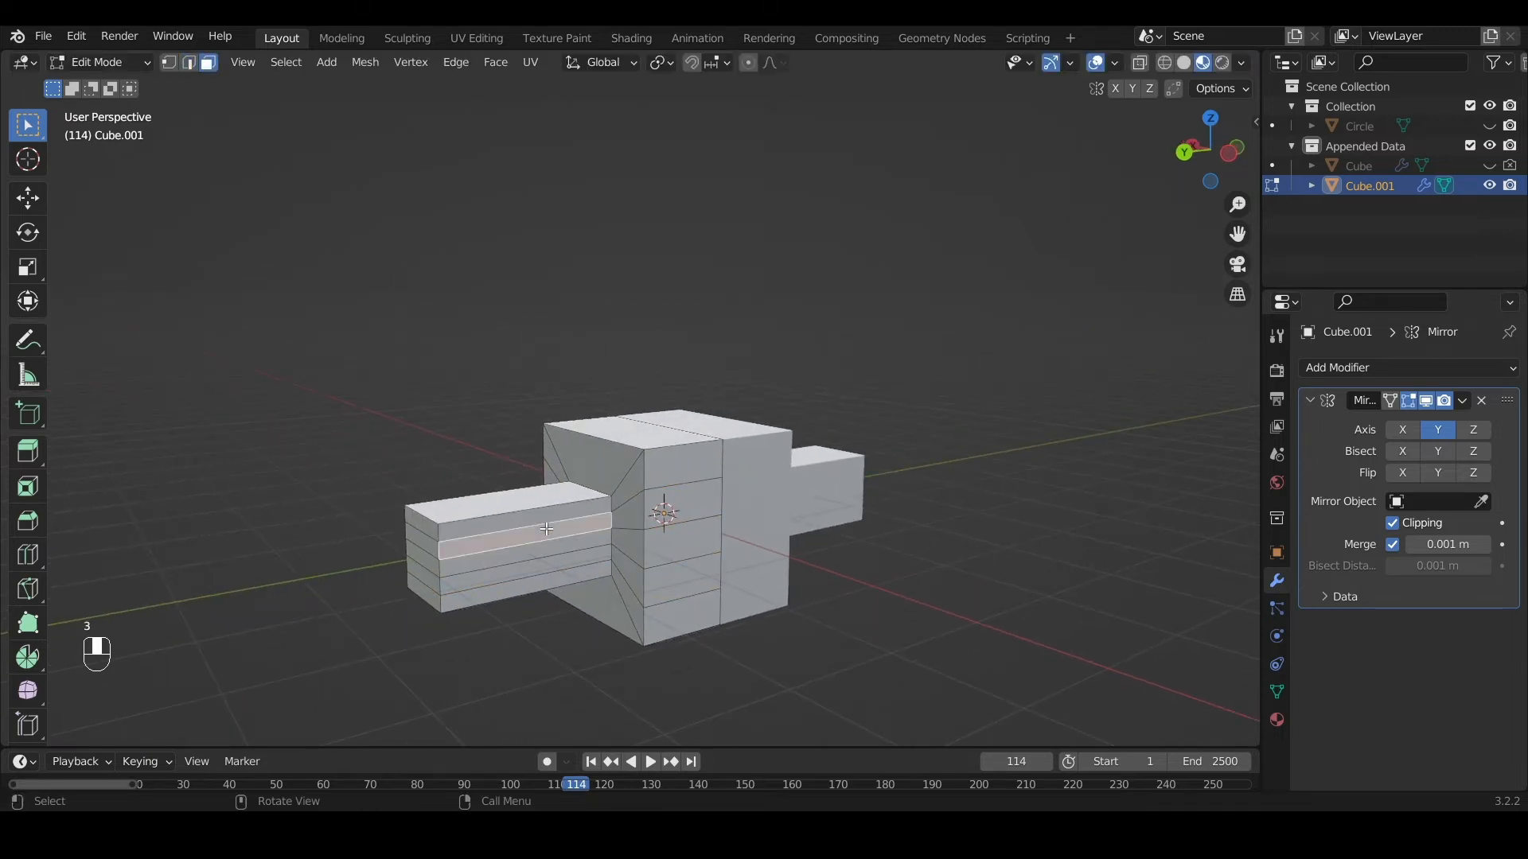
key(e)
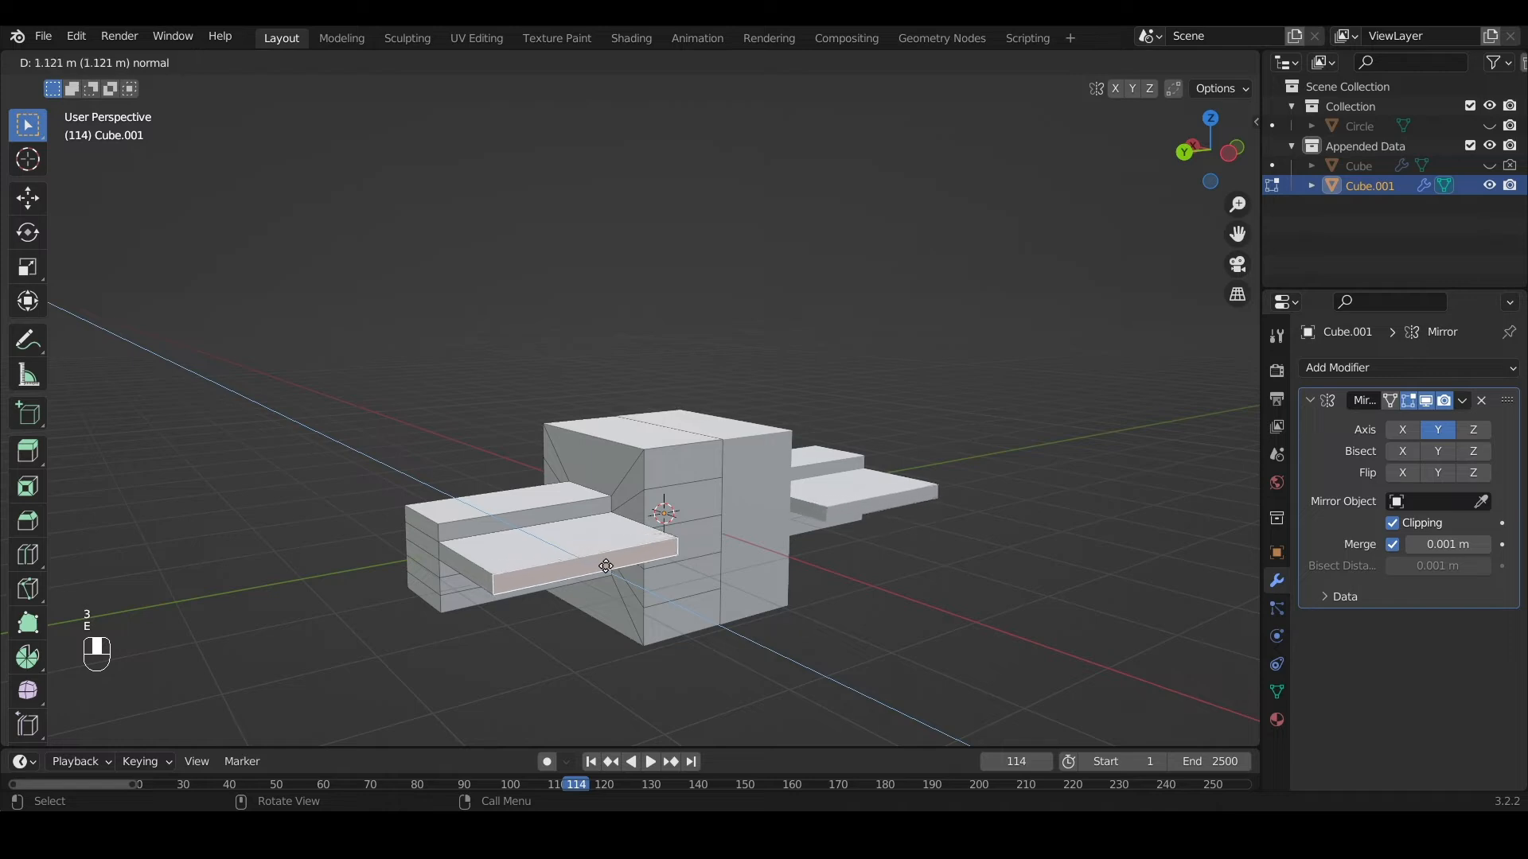
click(578, 619)
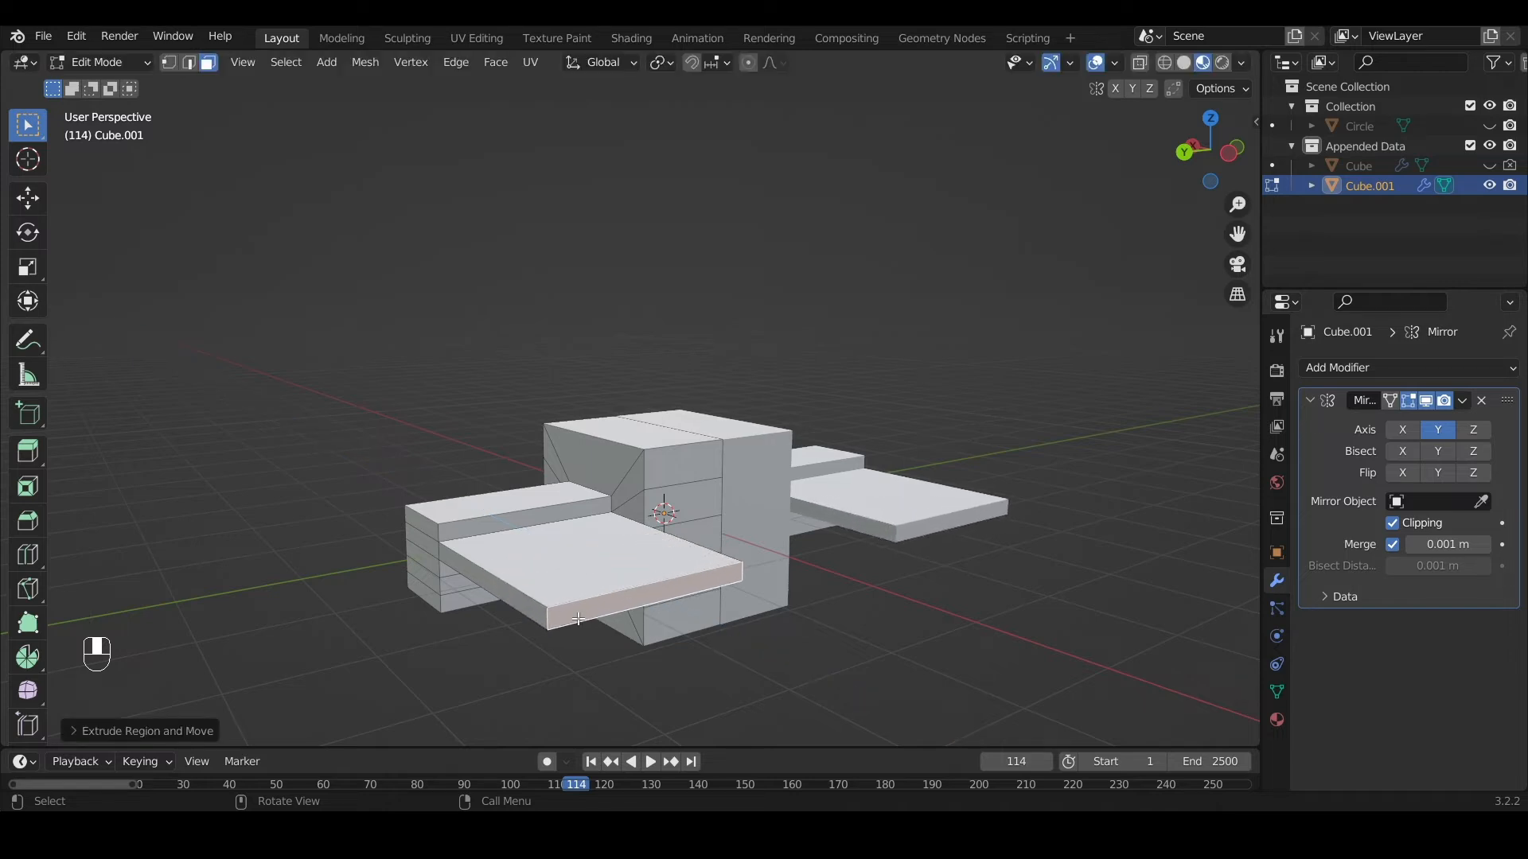
click(452, 587)
key(e)
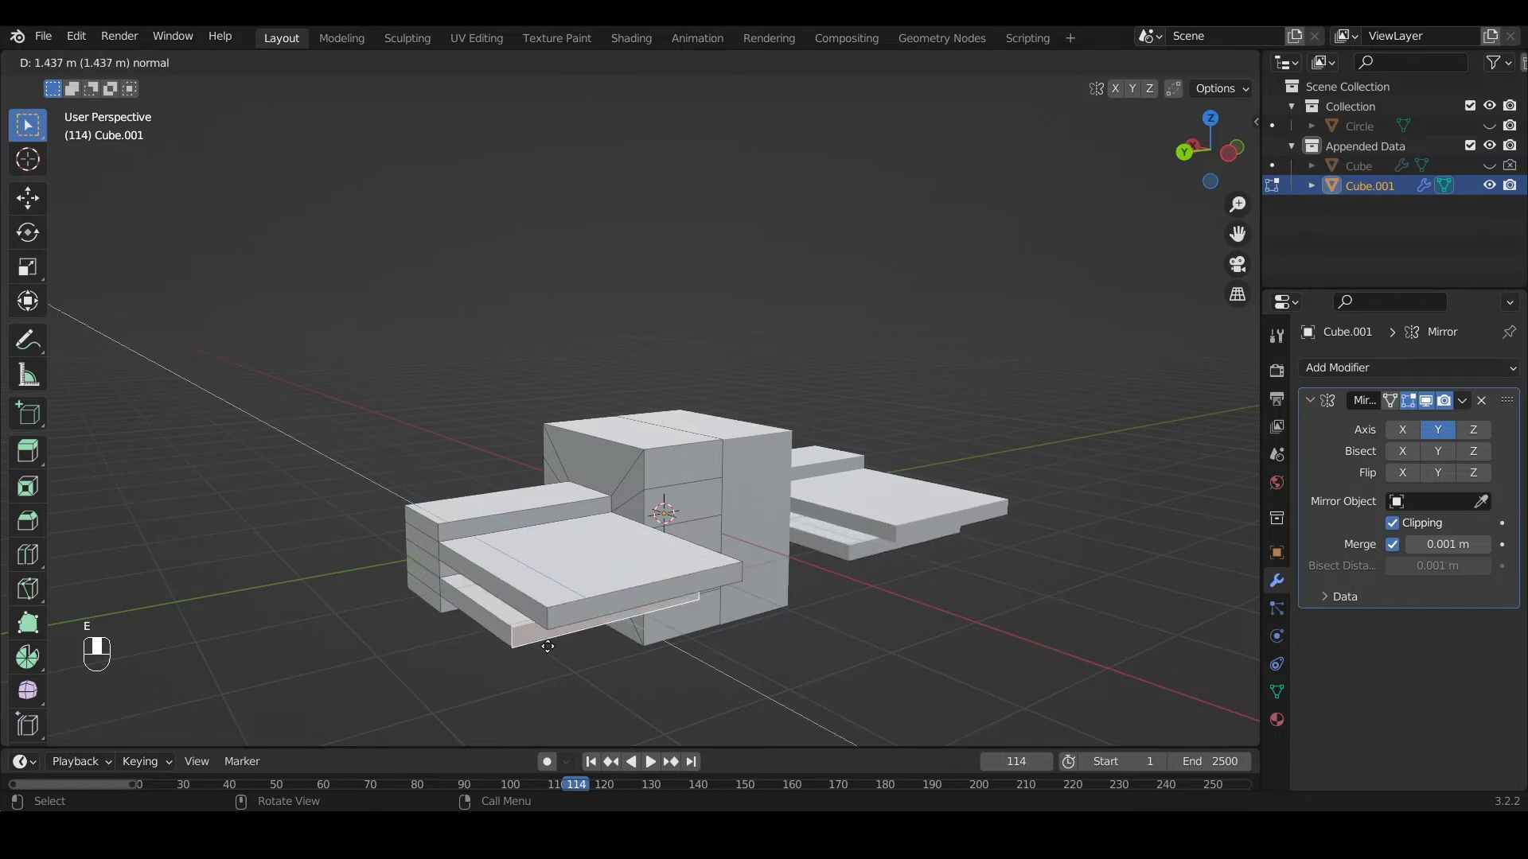
click(645, 713)
Extrude the top and third strips on the arm's positive X side outward as plates, the lower one farther
middle_drag(645, 714, 765, 542)
click(763, 539)
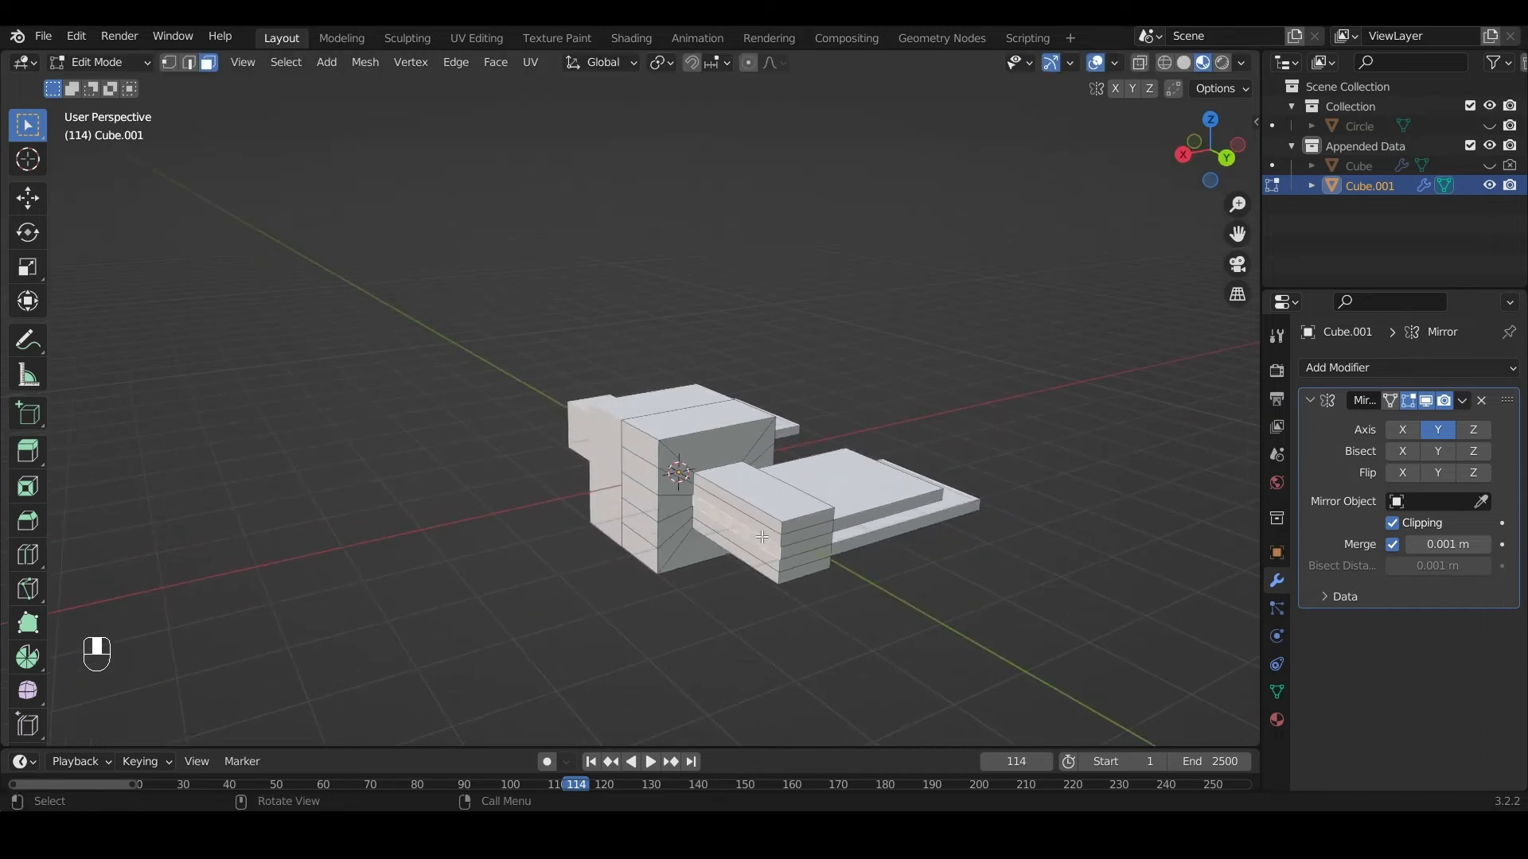
click(746, 519)
key(e)
click(720, 557)
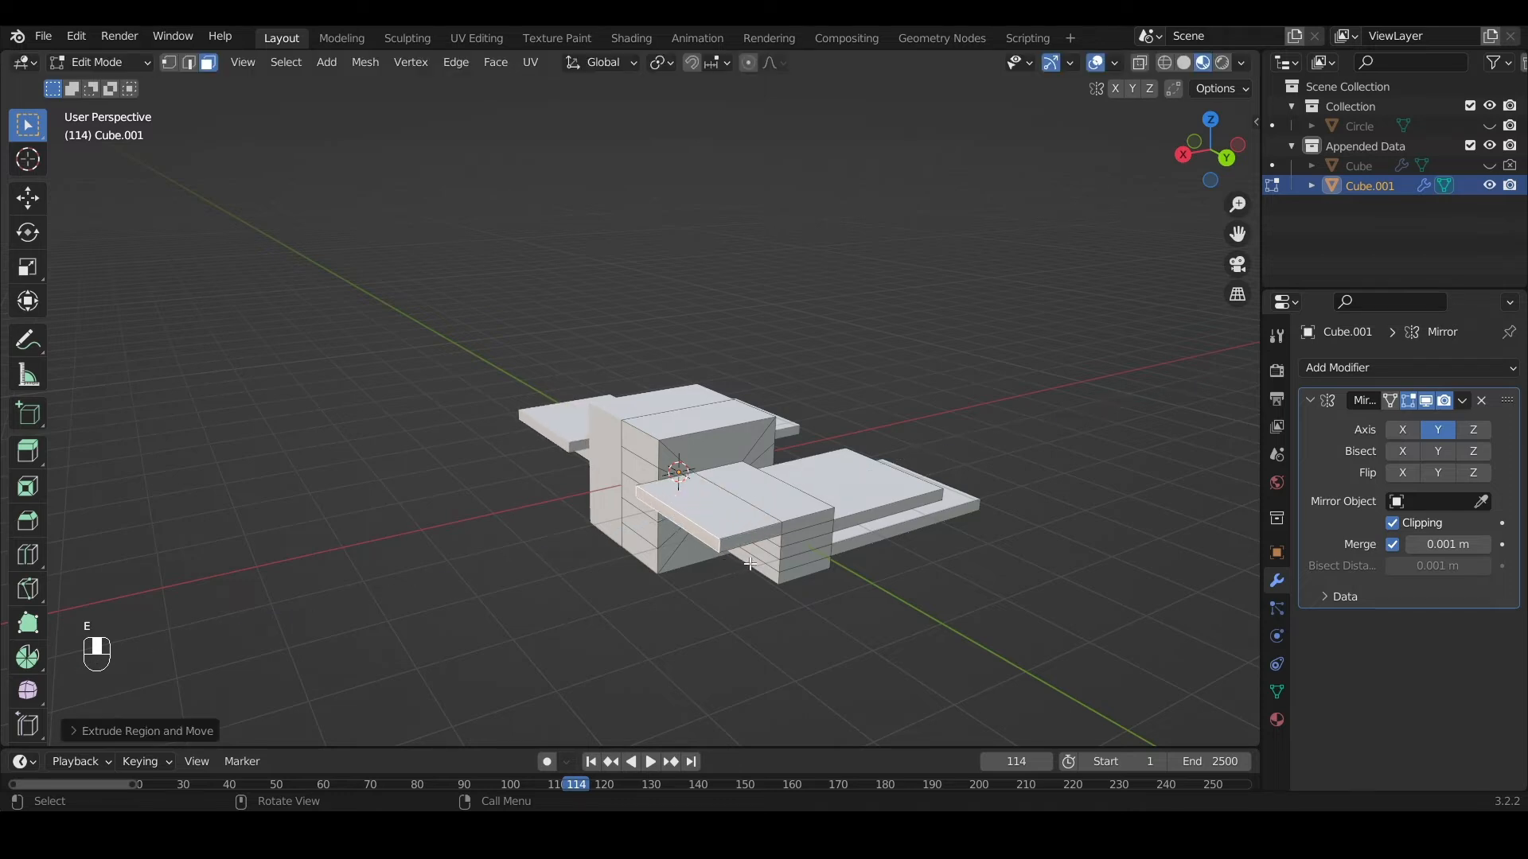
click(750, 563)
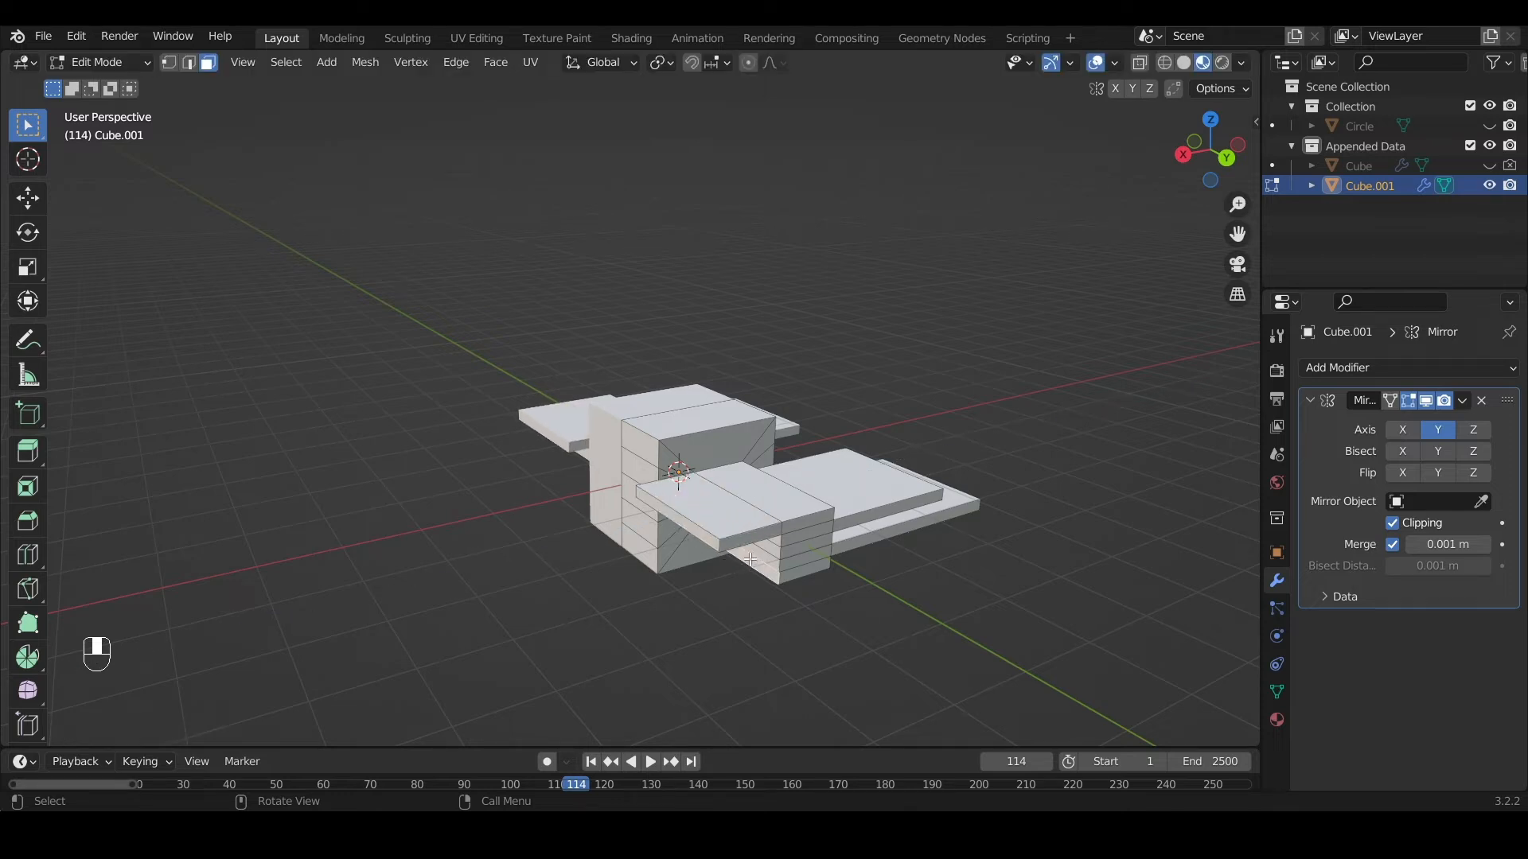
click(766, 551)
key(e)
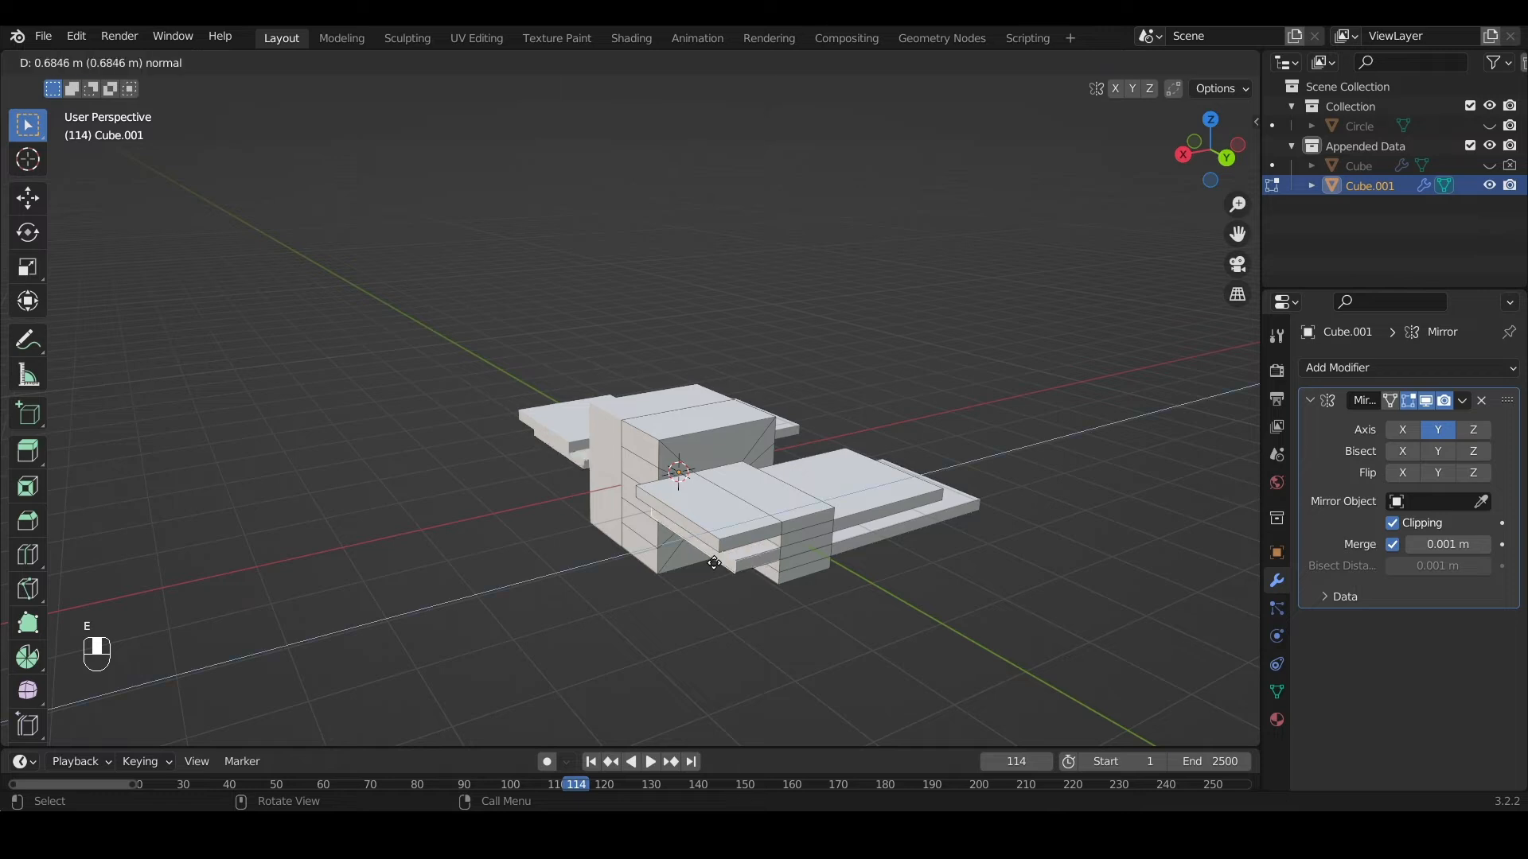
click(649, 579)
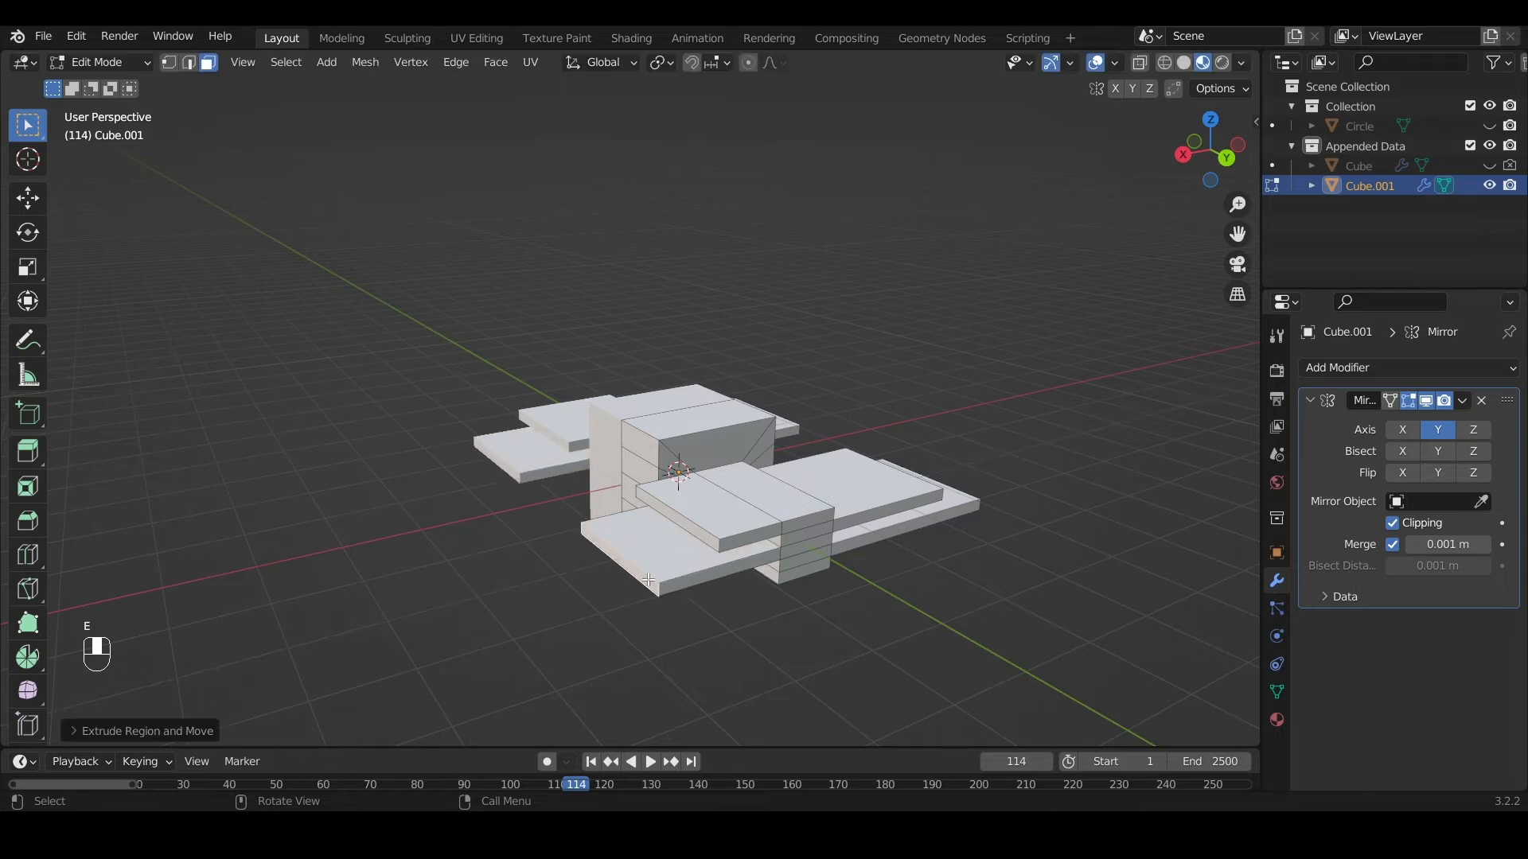
Extrude the bottom strip on the arm's positive X side outward, farther than the two plates above it
click(766, 574)
key(e)
click(620, 629)
scroll(708, 617, down, 1)
middle_drag(673, 591, 458, 692)
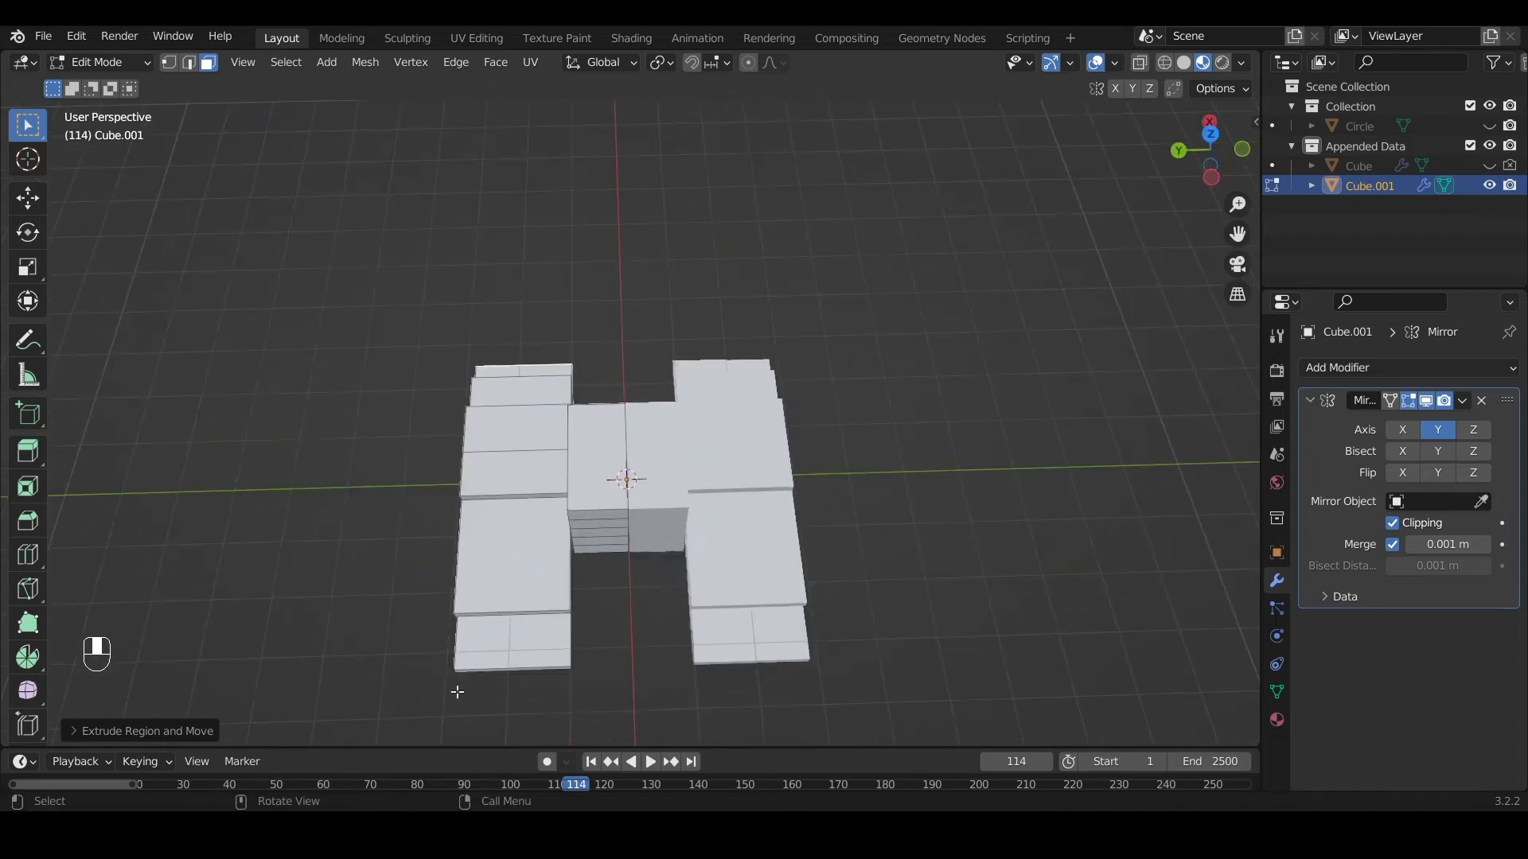
middle_drag(788, 475, 522, 388)
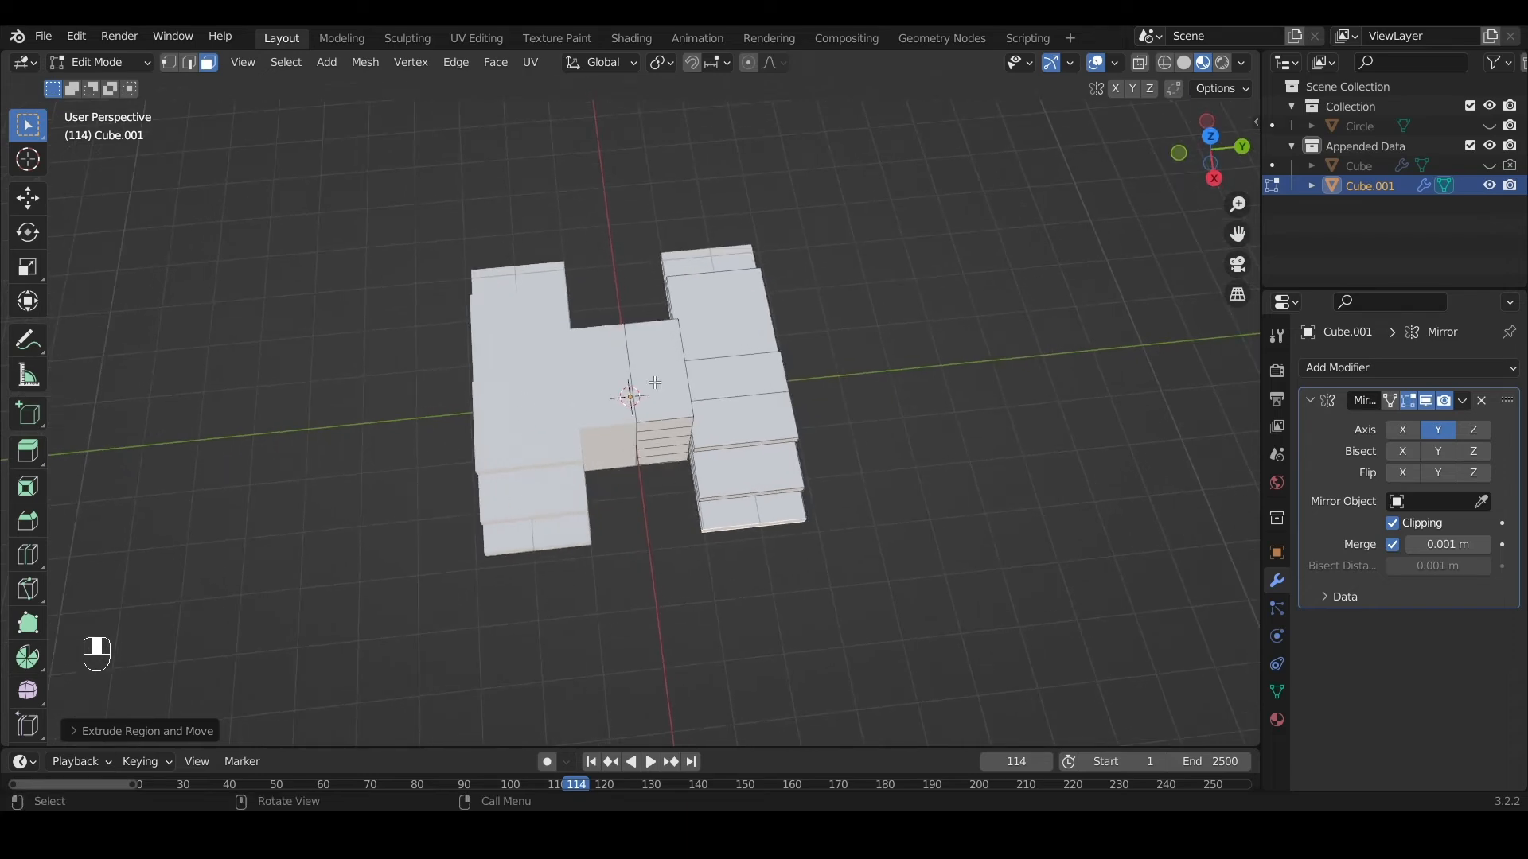
middle_drag(655, 383, 215, 155)
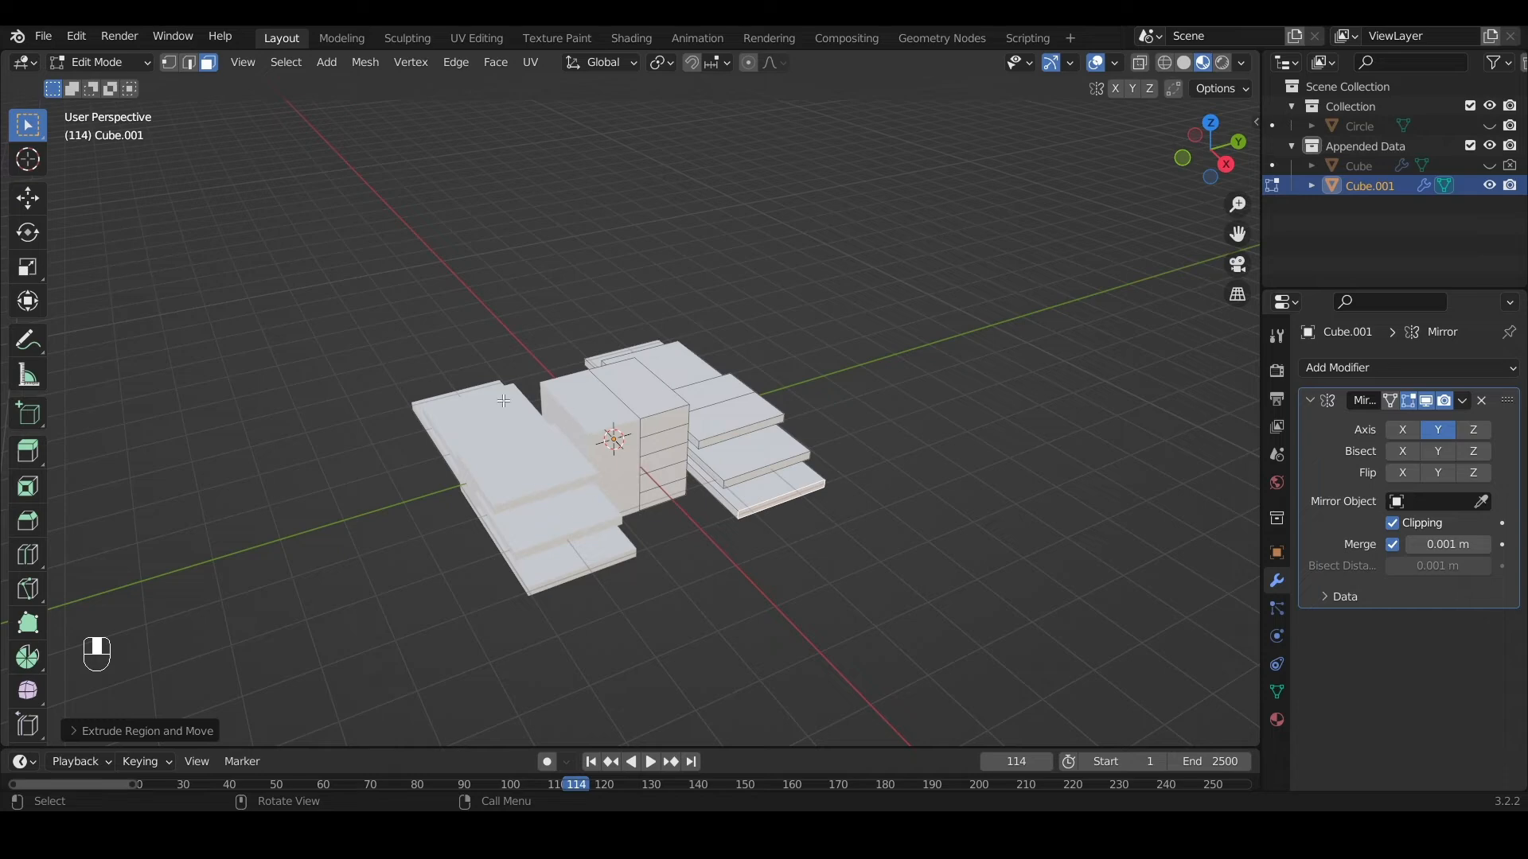
Switch to Object Mode and apply the Mirror modifier to make the mirrored half real geometry
click(597, 409)
middle_drag(639, 412, 587, 430)
scroll(587, 430, up, 4)
click(718, 510)
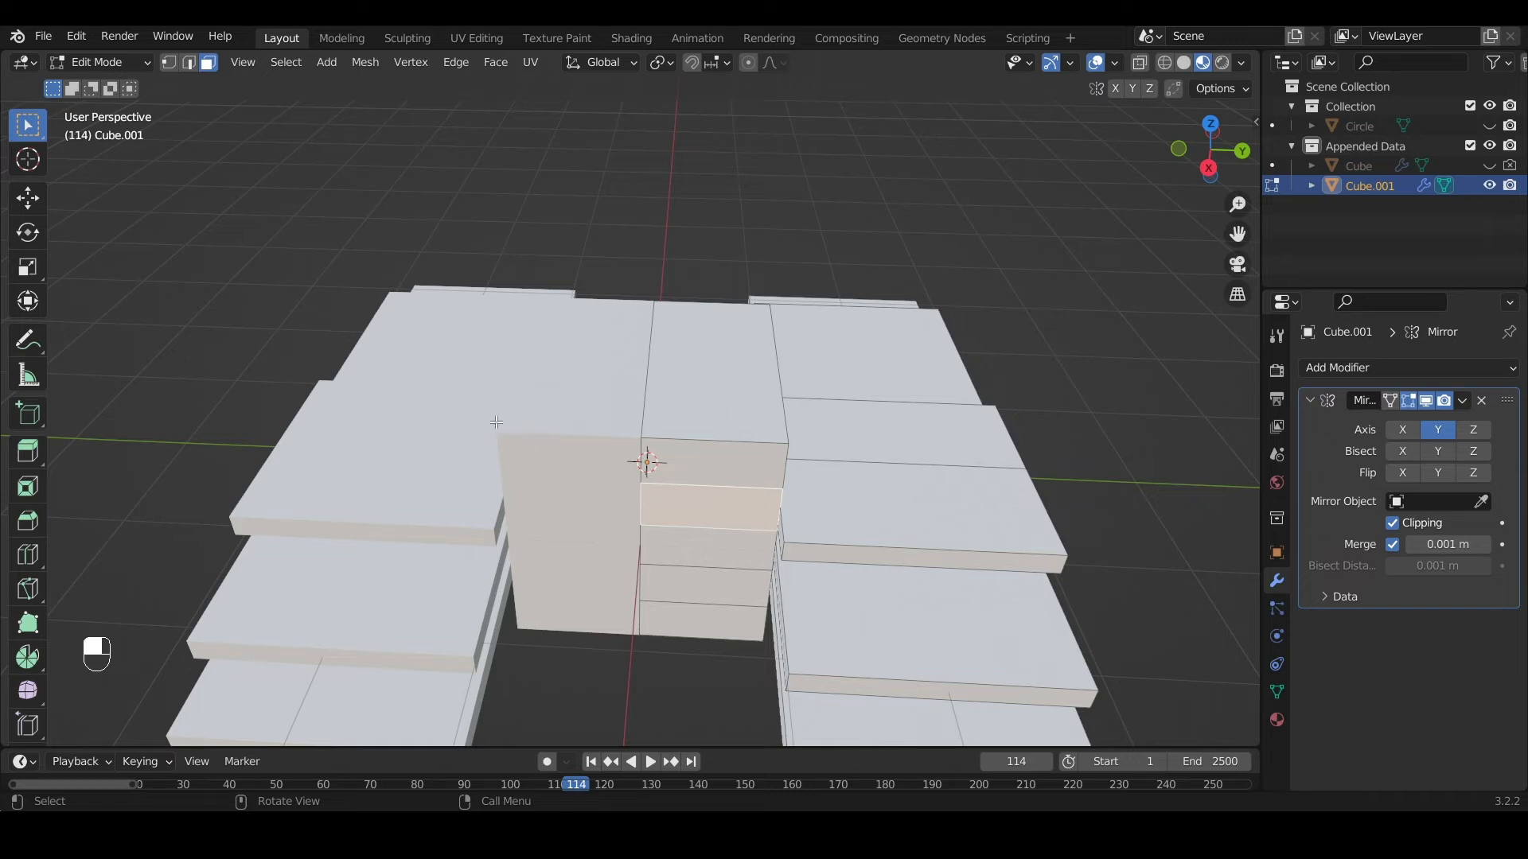
click(1463, 403)
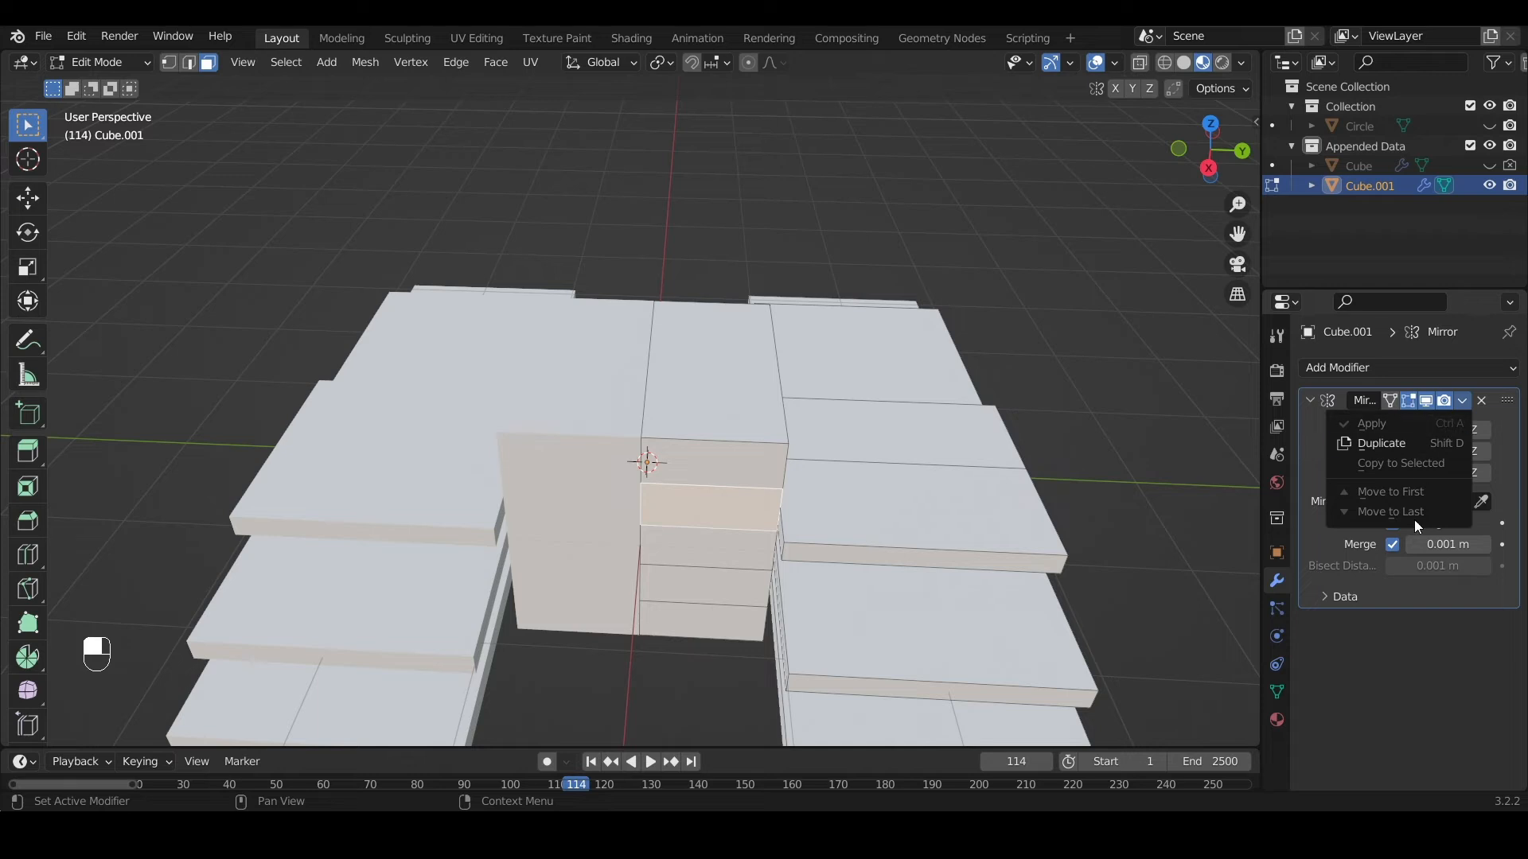
key(Tab)
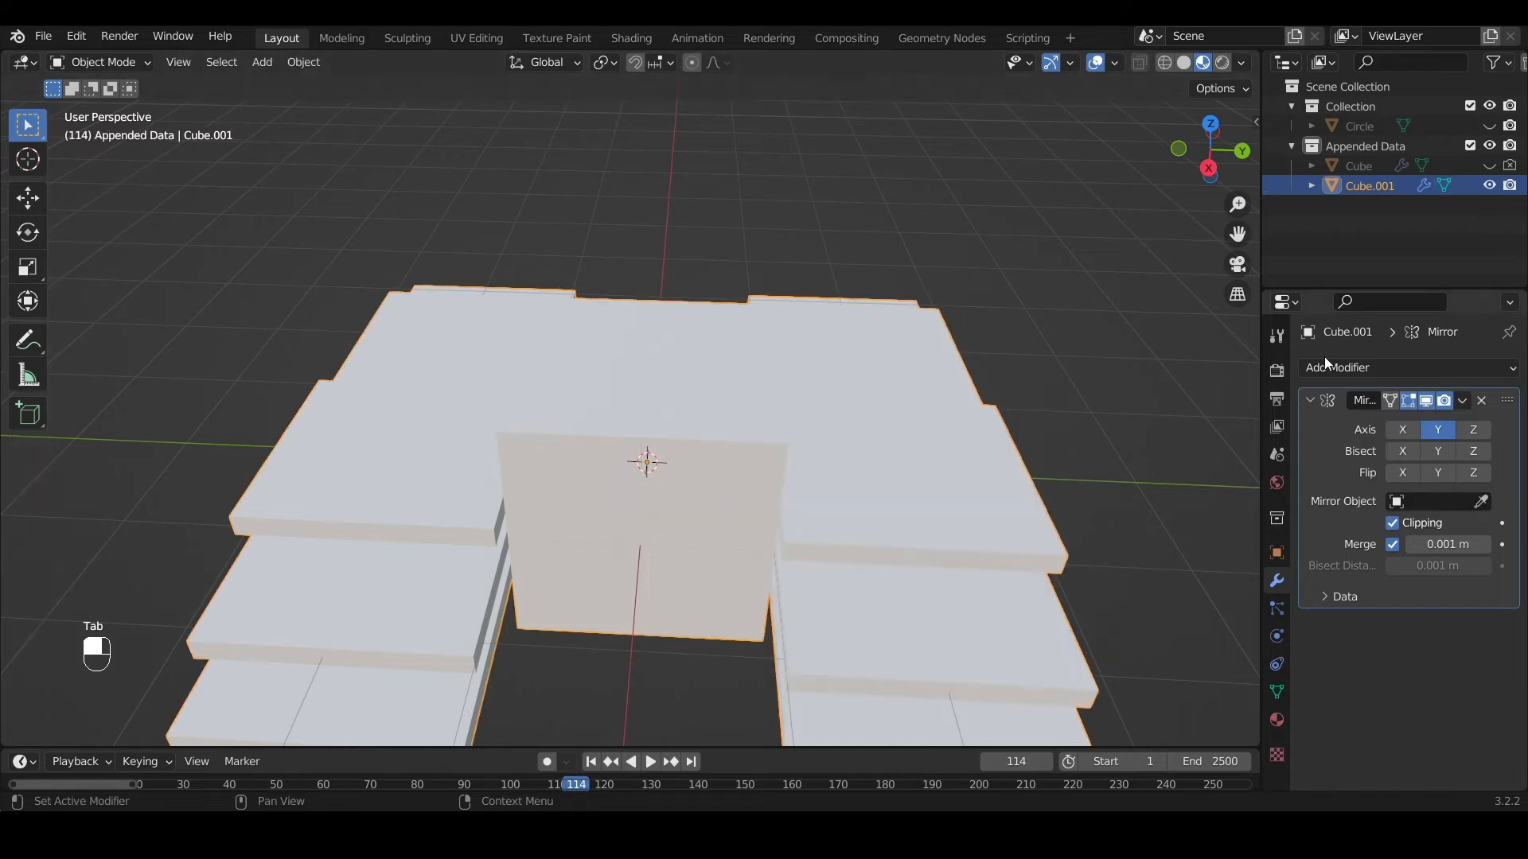
click(1462, 401)
click(1445, 431)
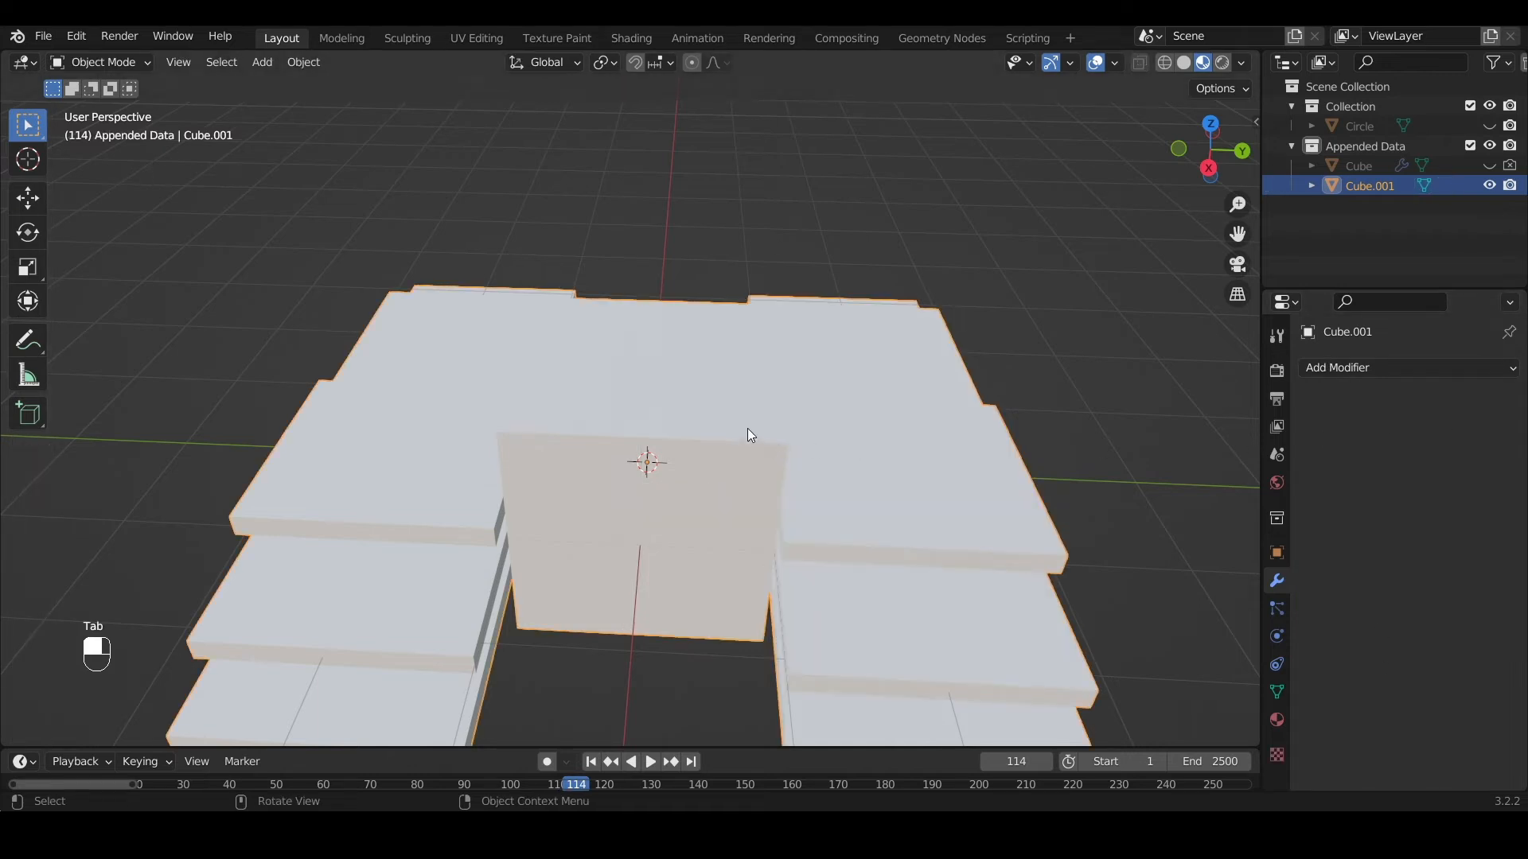
Return to Edit Mode and test-select individual faces on the formerly mirrored half
key(Tab)
click(547, 452)
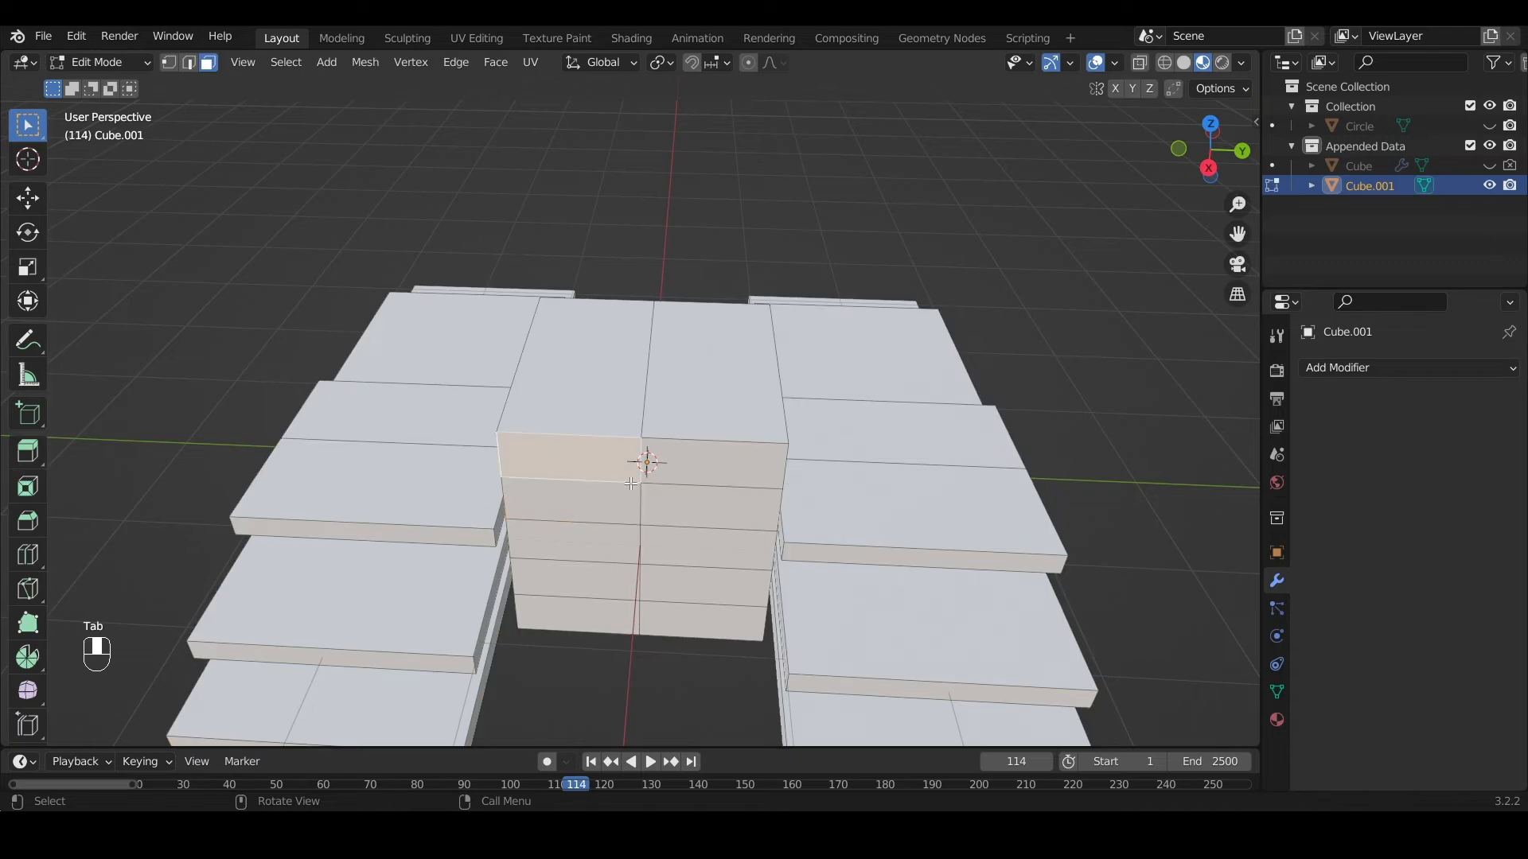
click(370, 532)
middle_drag(374, 505, 723, 480)
click(895, 513)
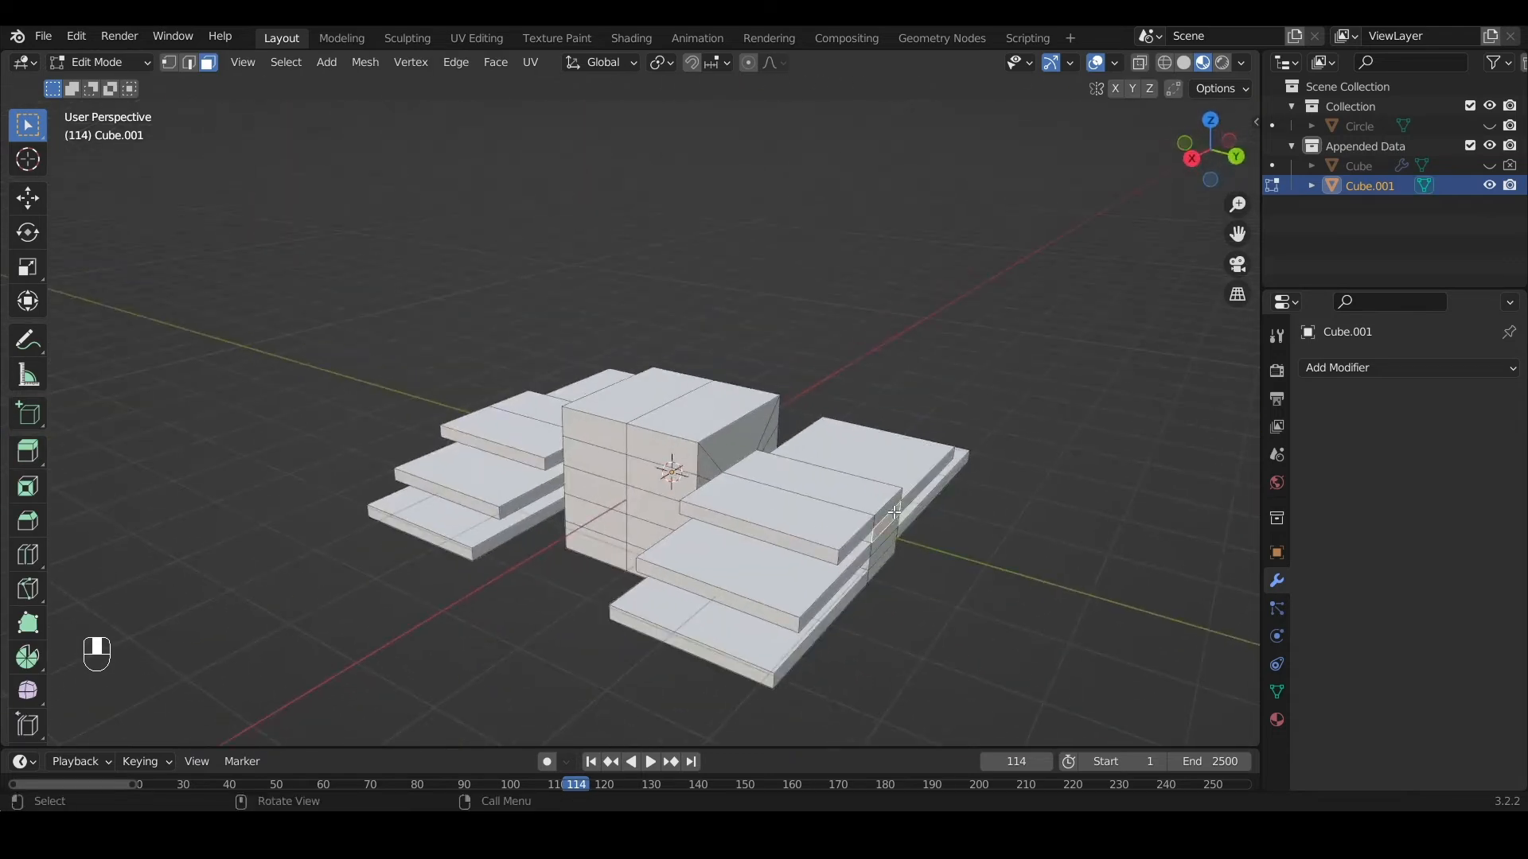
Extrude the selected end face on the arm's positive Y side outward into a long narrow plate
key(e)
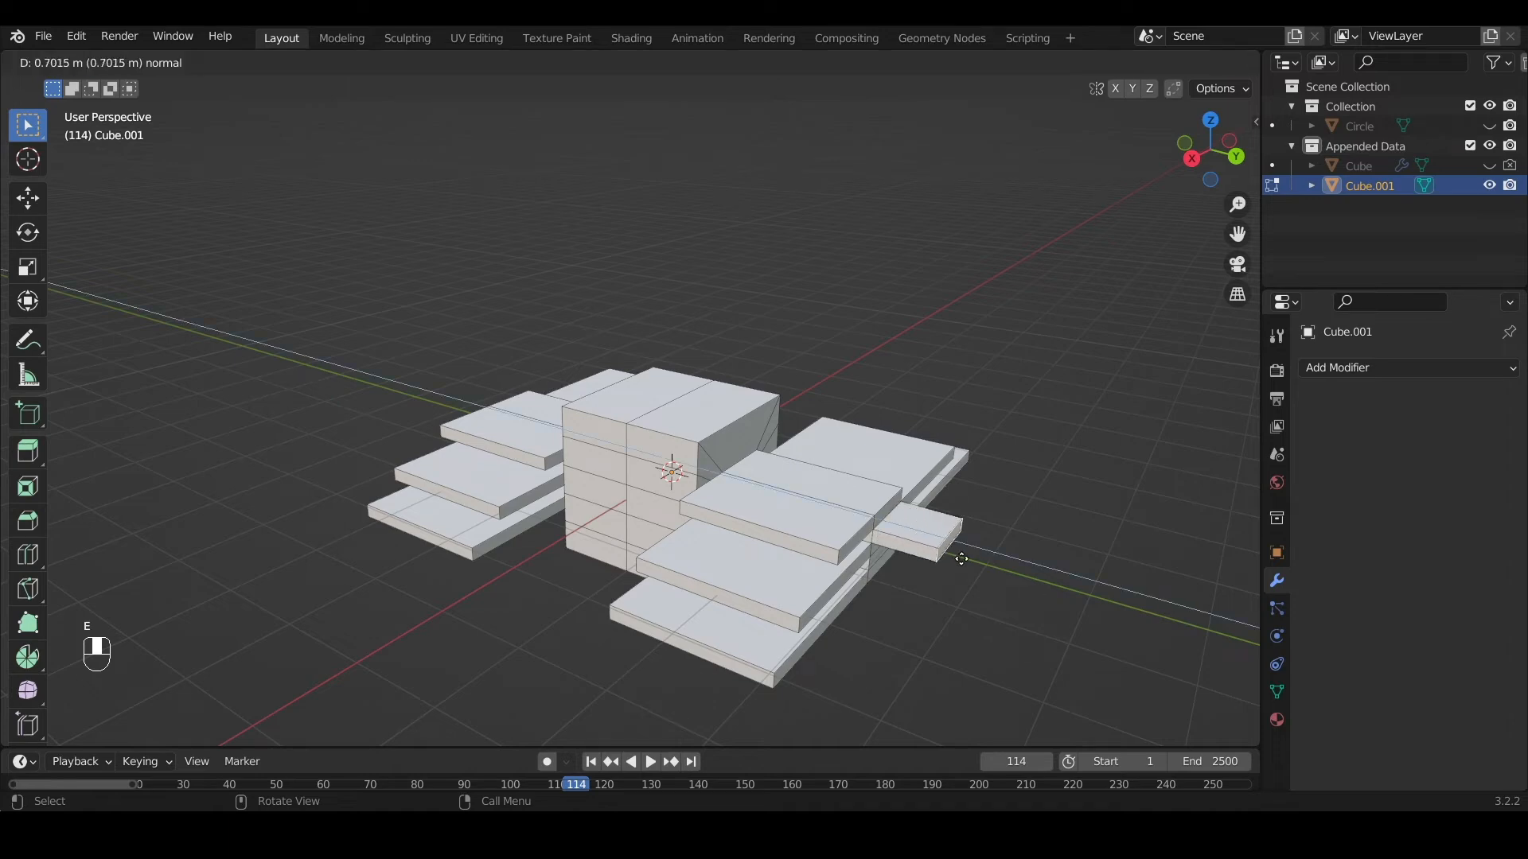
click(1122, 623)
middle_drag(683, 527, 239, 440)
middle_drag(613, 457, 653, 489)
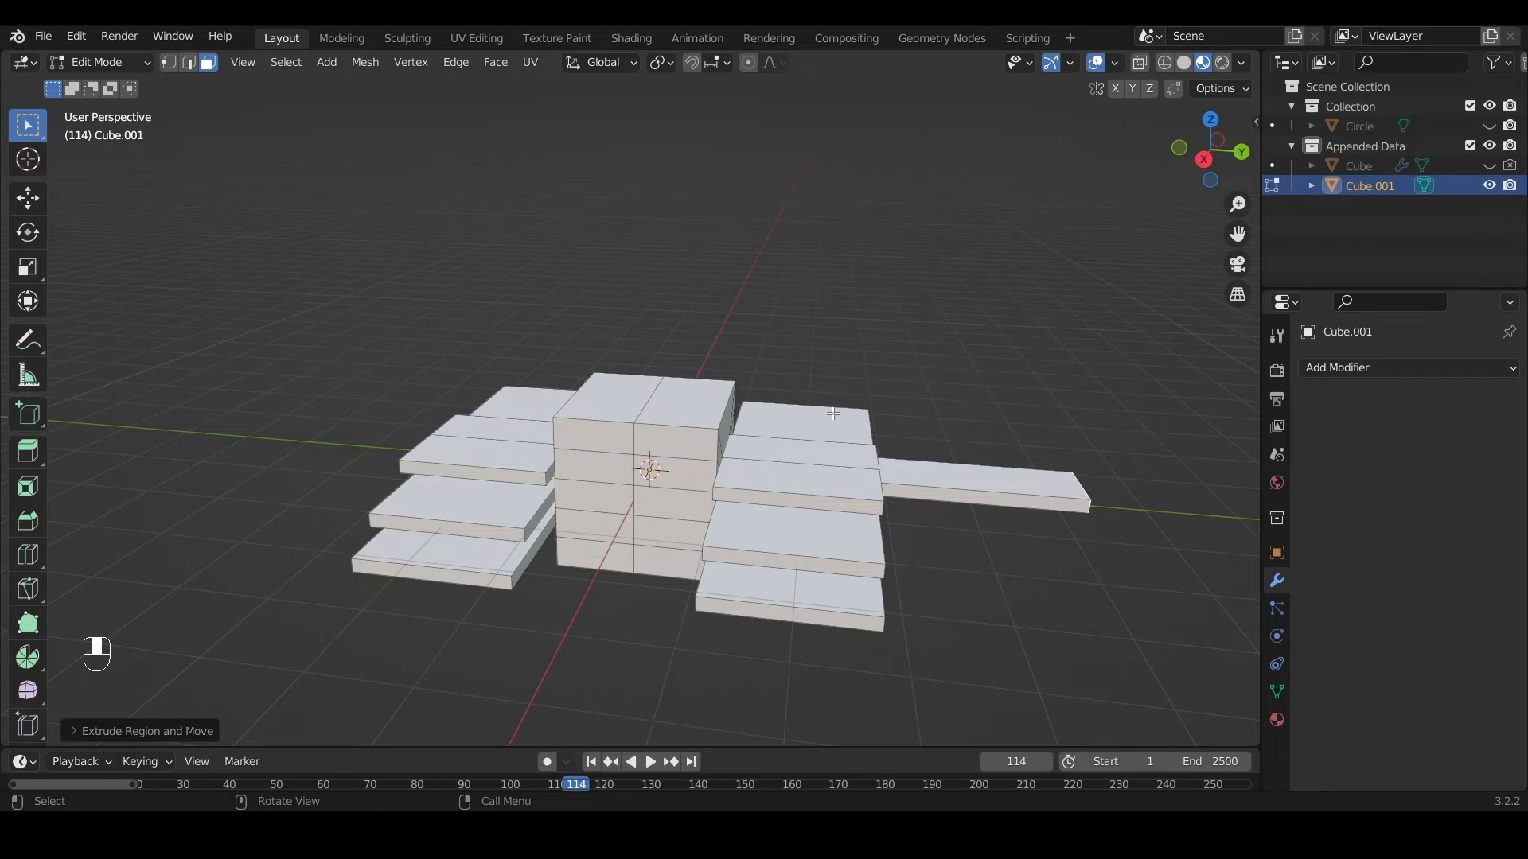
middle_drag(833, 413, 1004, 213)
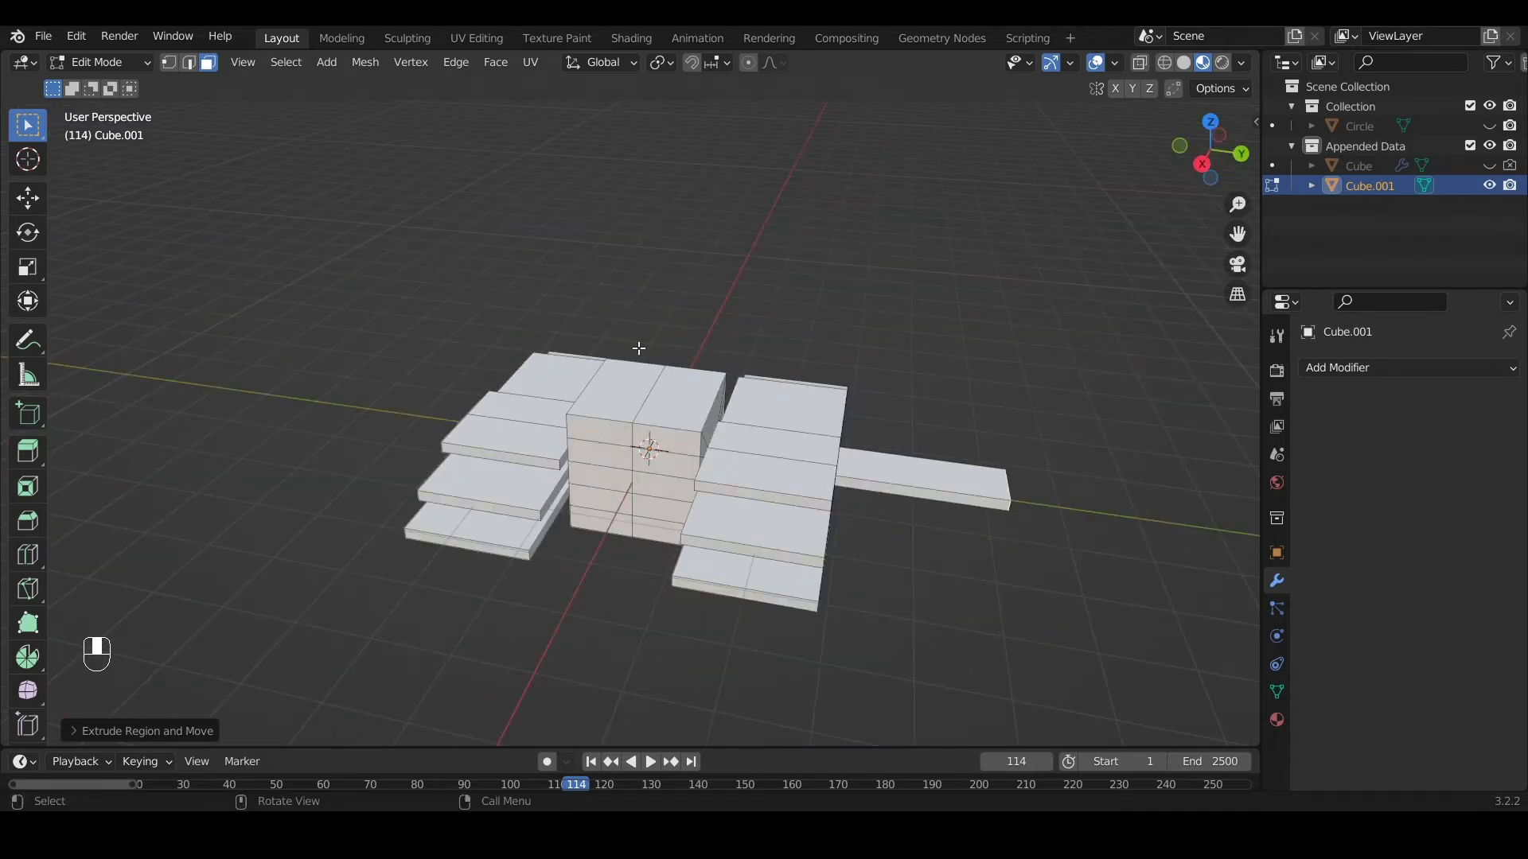
middle_drag(735, 466, 706, 507)
Switch to Object Mode and delete the stepped block object
key(Tab)
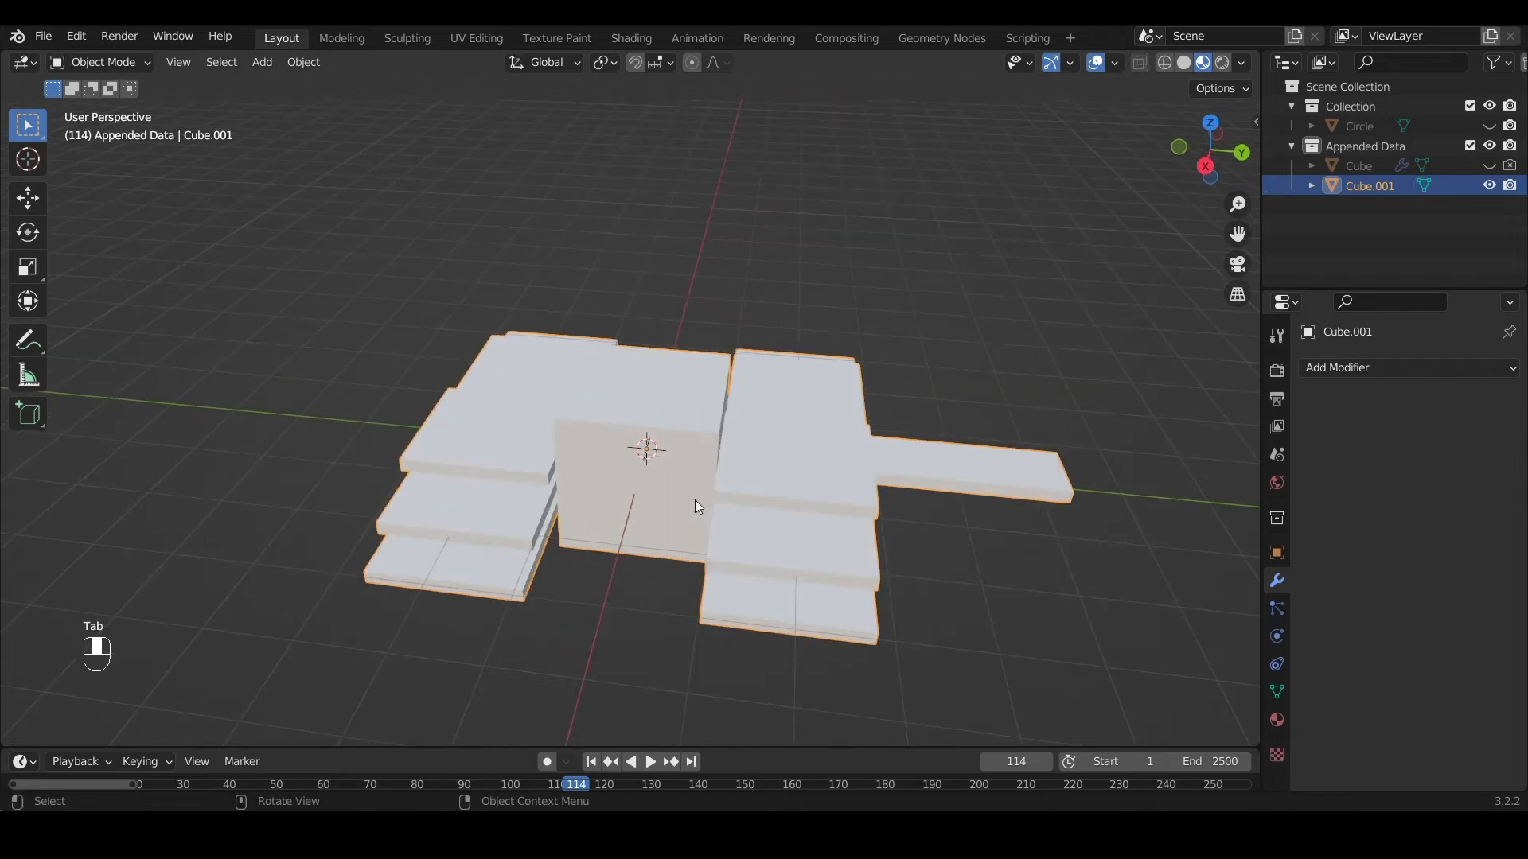
key(w)
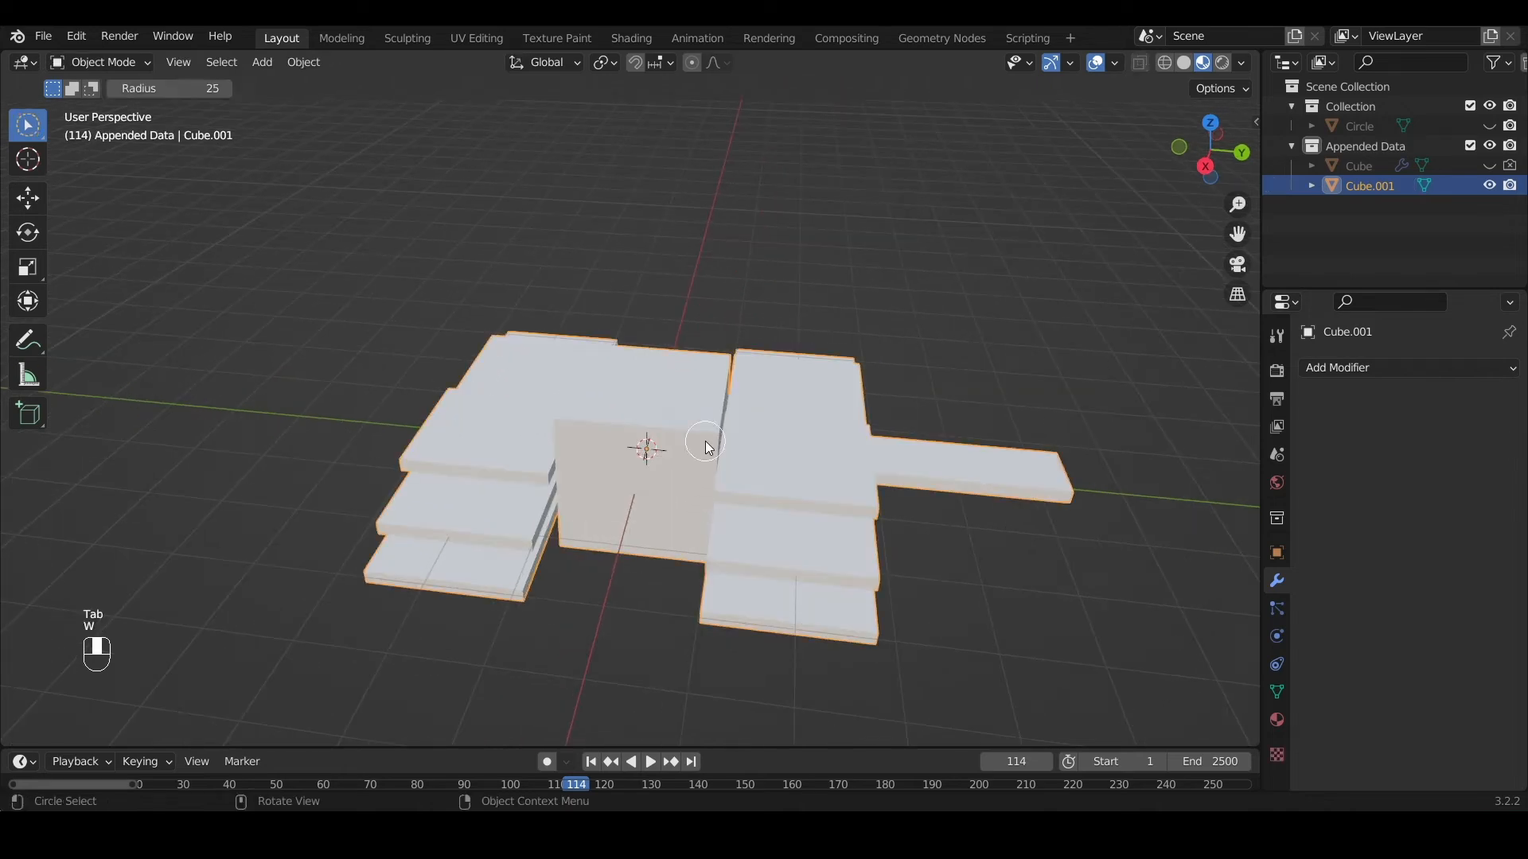
key(w)
key(w)
key(w)
key(Delete)
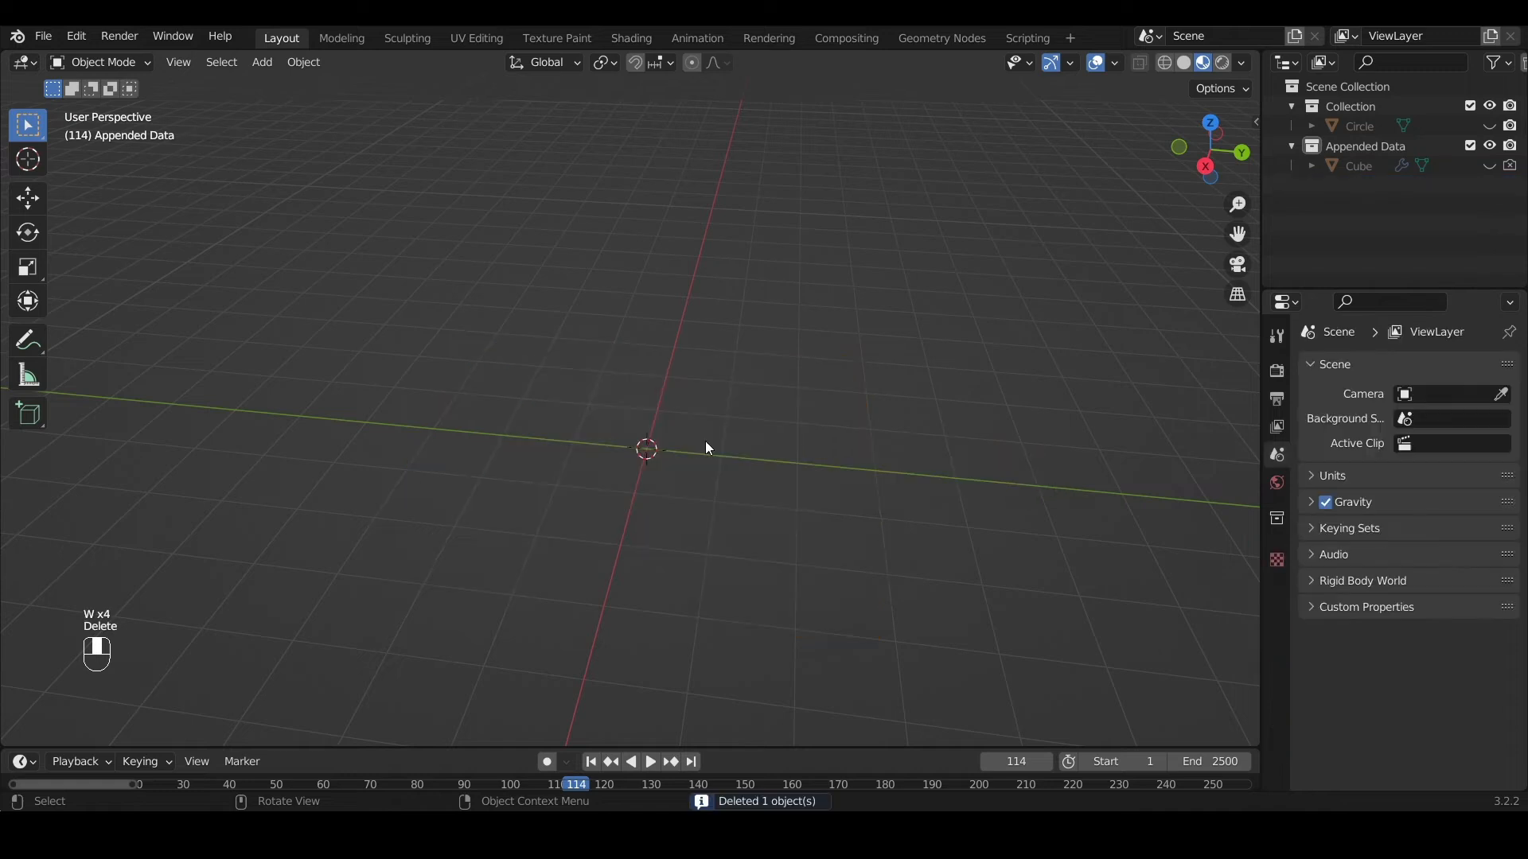
Add a UV sphere at the origin and enter Edit Mode on it
scroll(623, 431, down, 3)
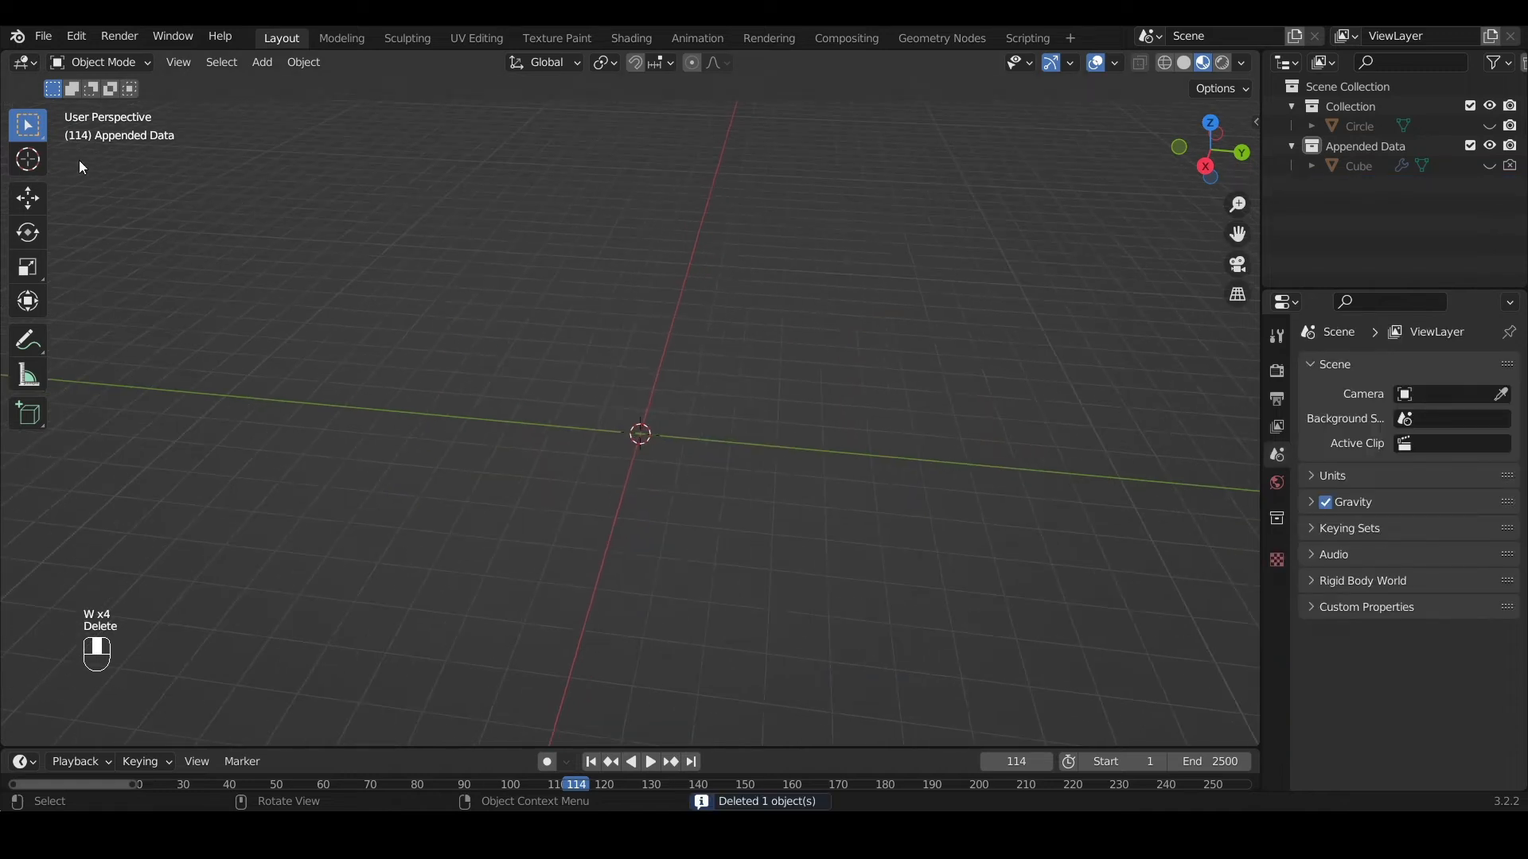
key(shift+a)
mouse_move(589, 419)
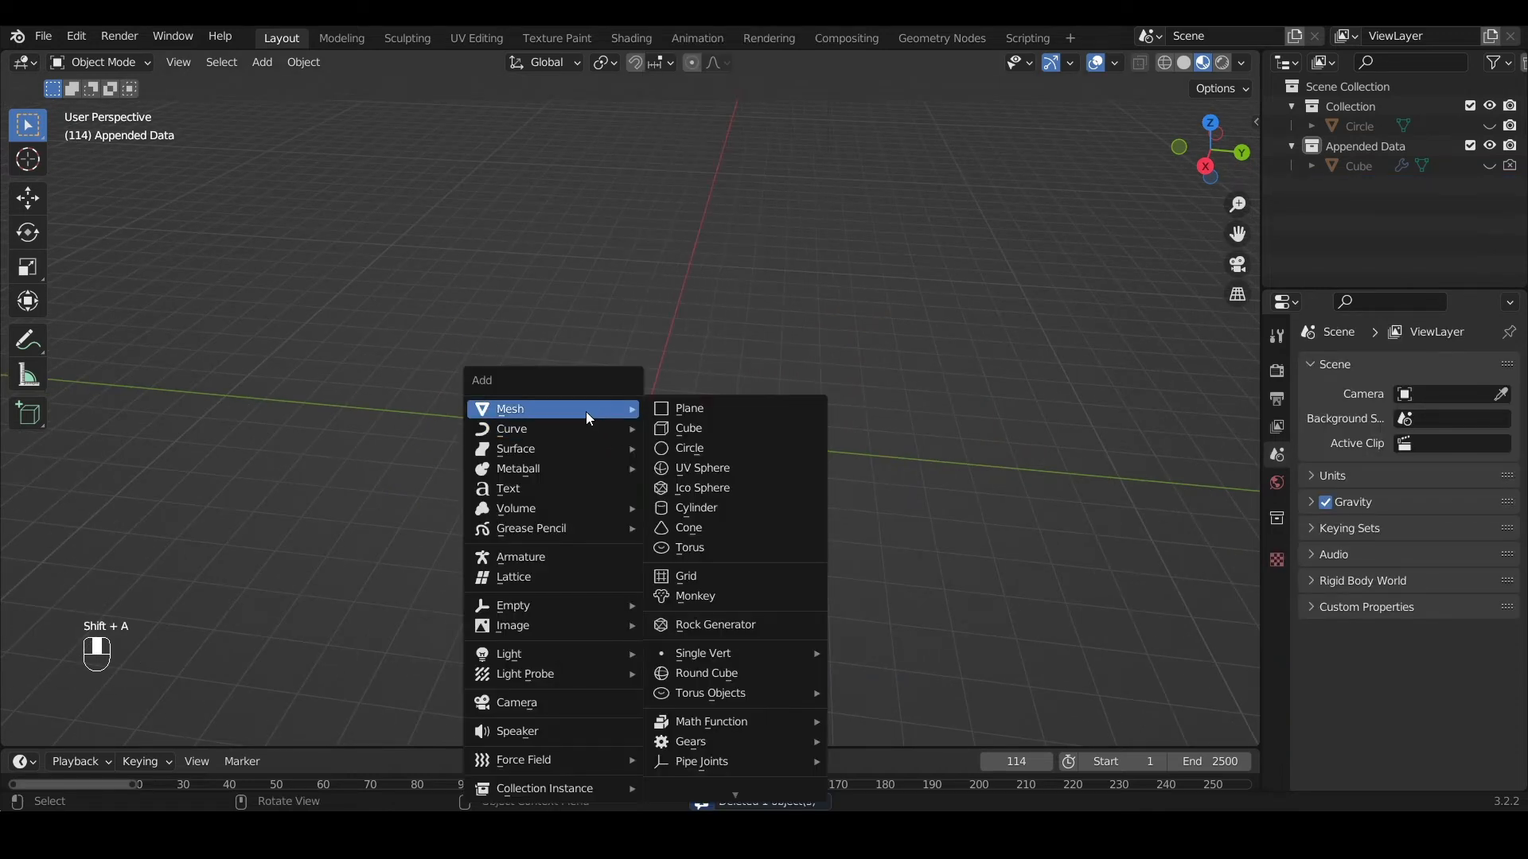
click(691, 469)
scroll(676, 410, up, 8)
key(Tab)
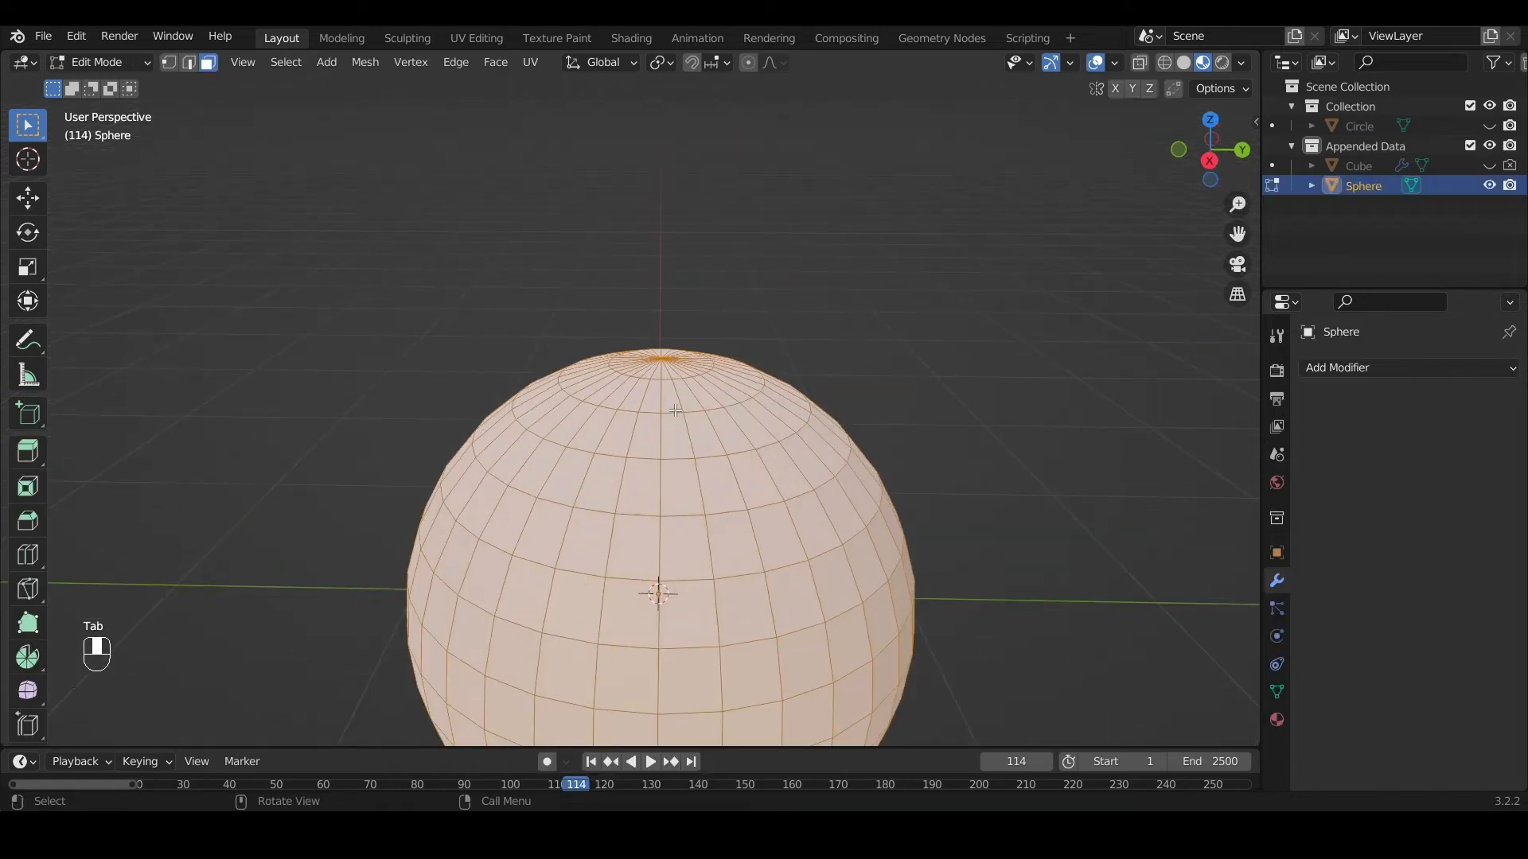
Test selecting and deselecting the whole sphere mesh, leaving nothing selected
key(a)
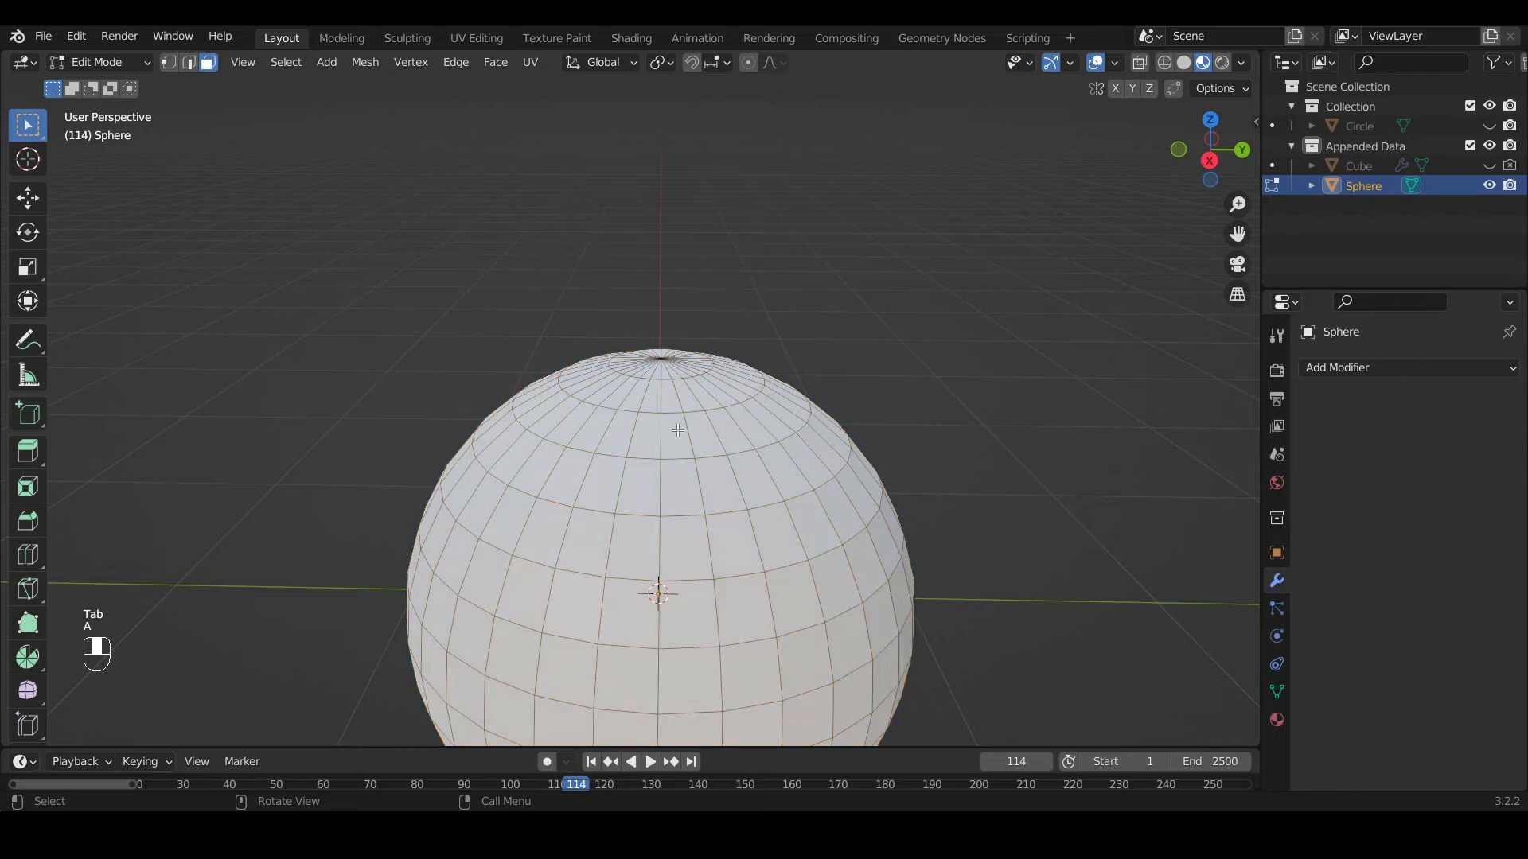
key(a)
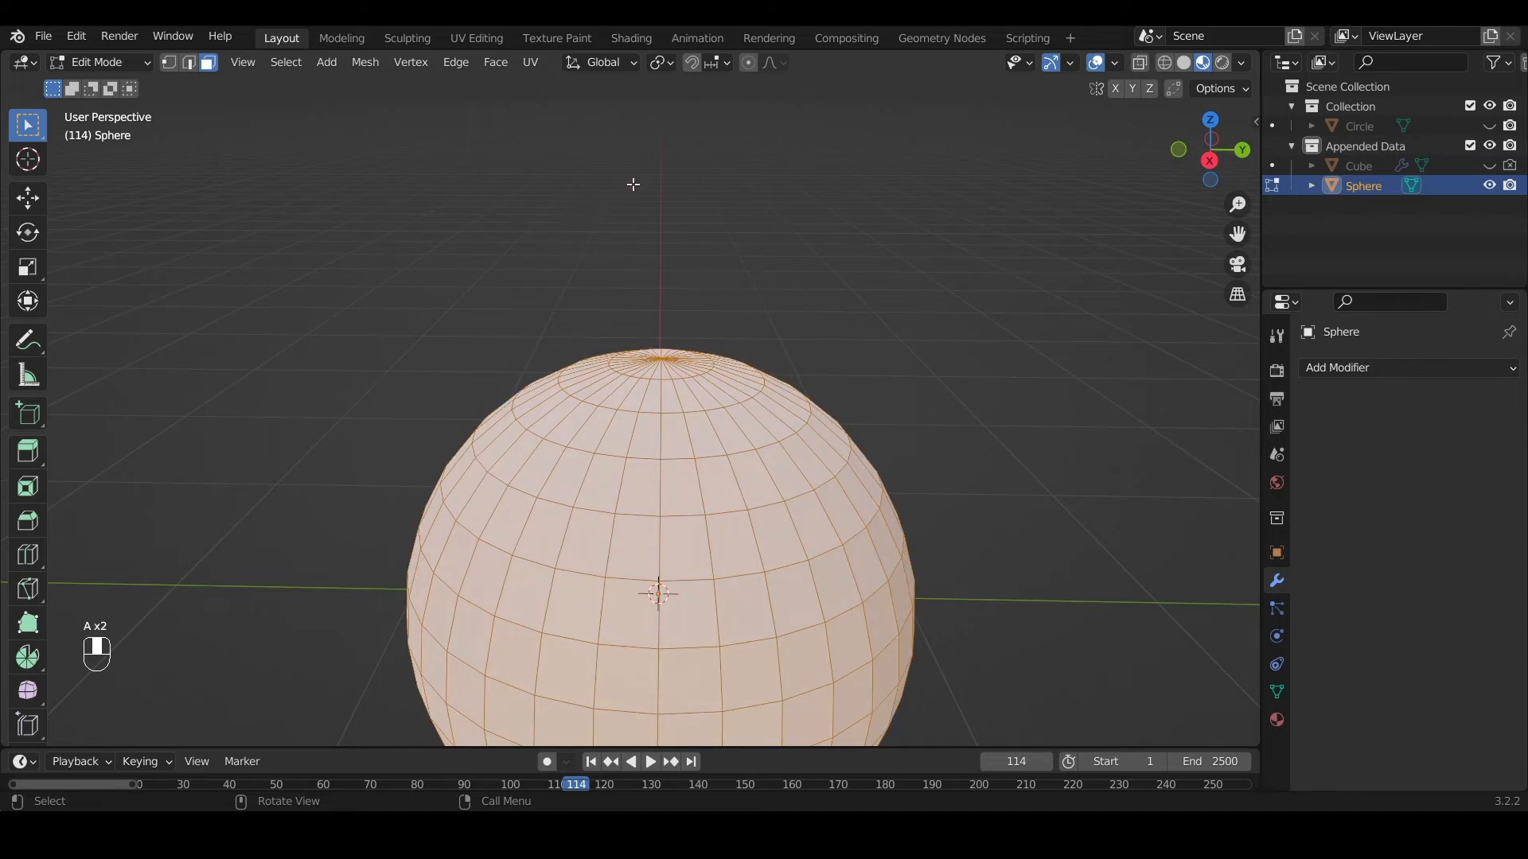
key(alt+a)
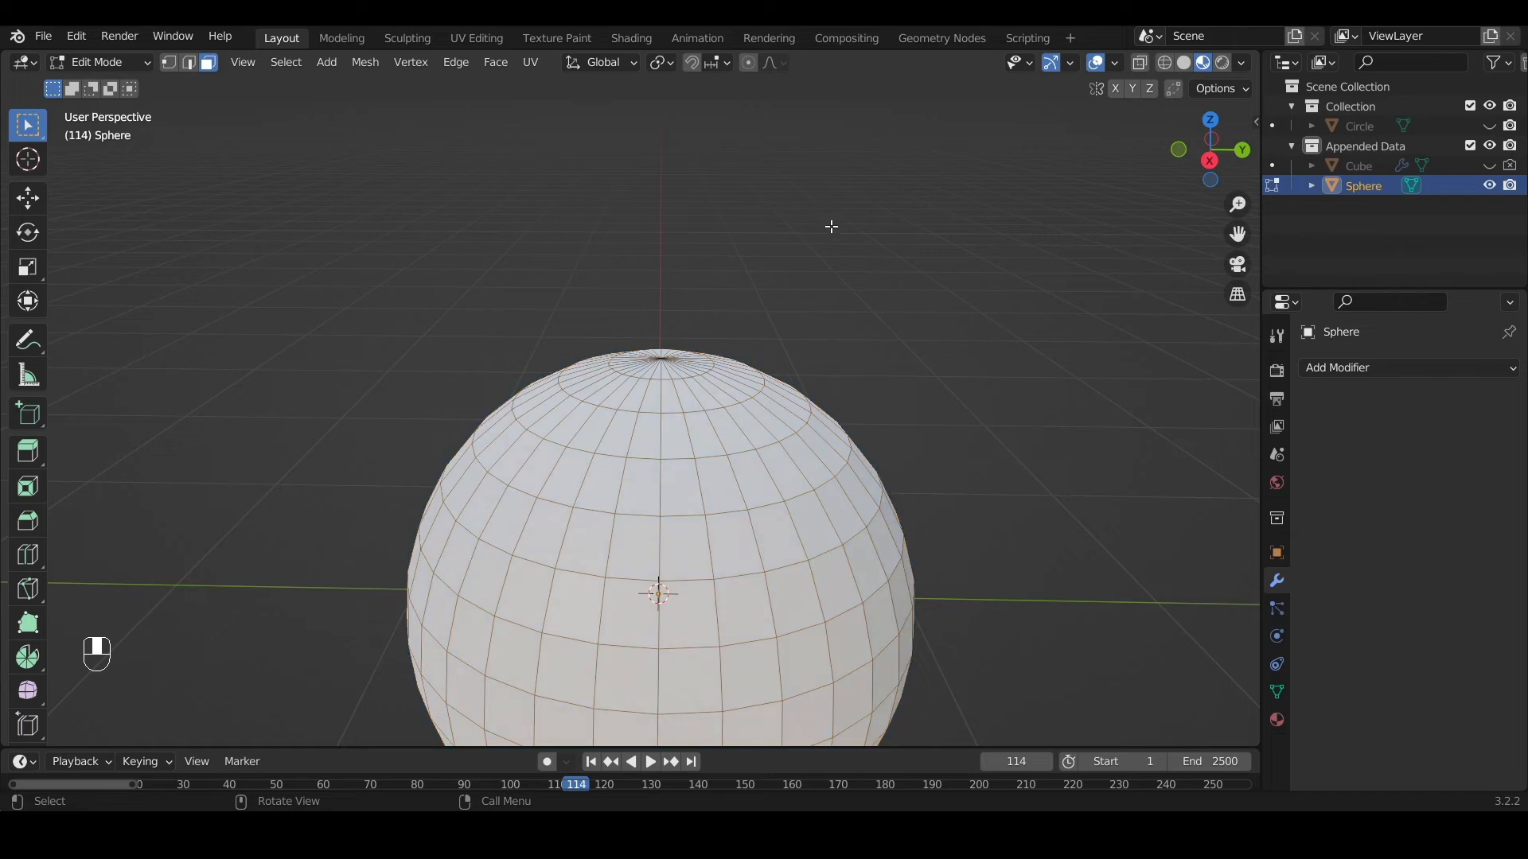
Switch to vertex selection and select the single vertex at the sphere's top pole
scroll(828, 228, down, 5)
middle_drag(748, 297, 828, 296)
scroll(828, 295, up, 5)
shift+middle_drag(644, 419, 645, 264)
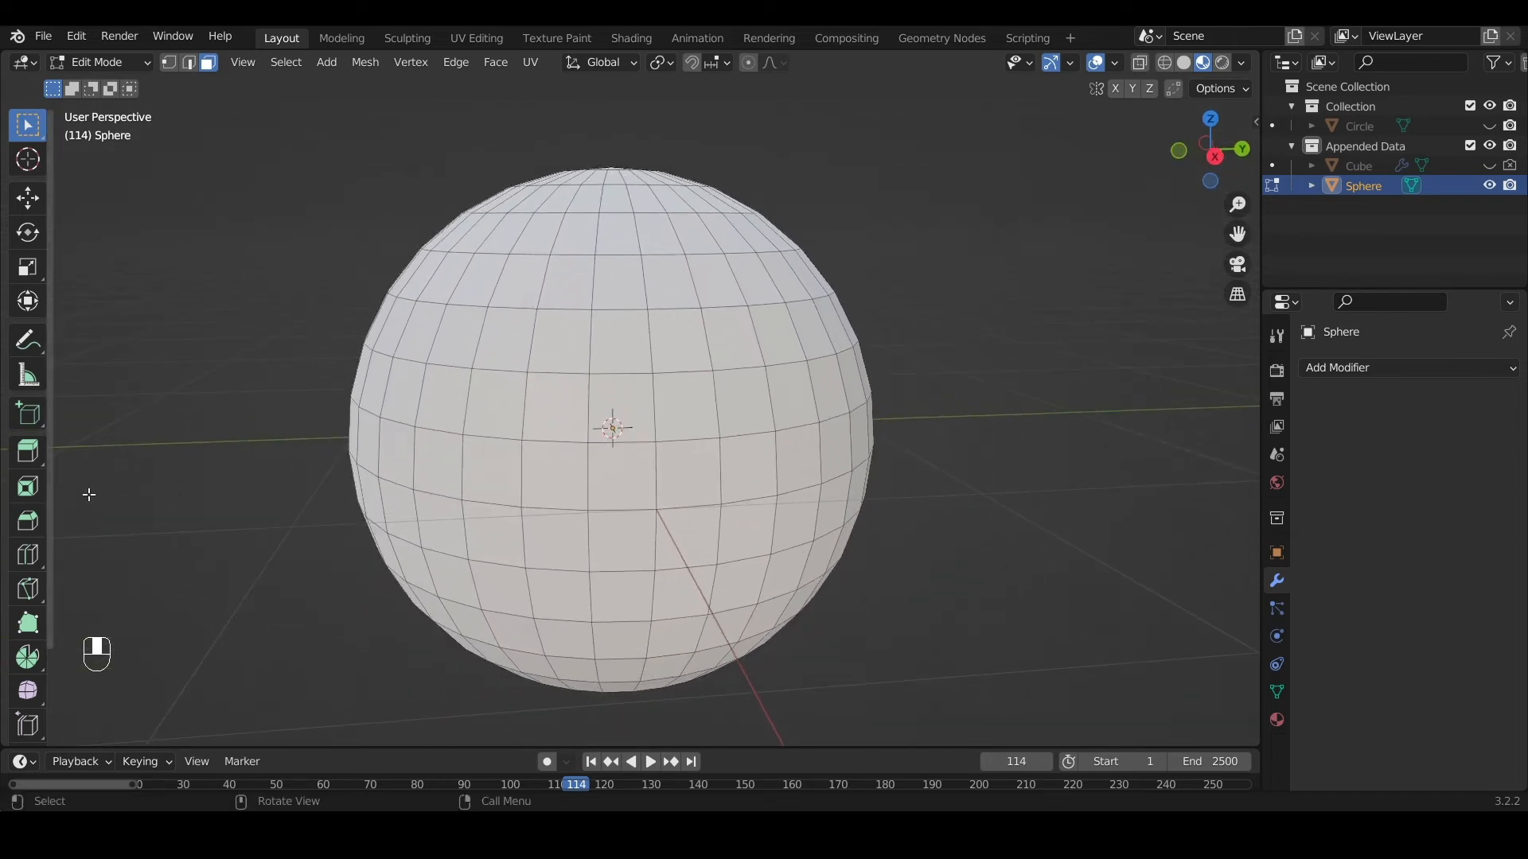
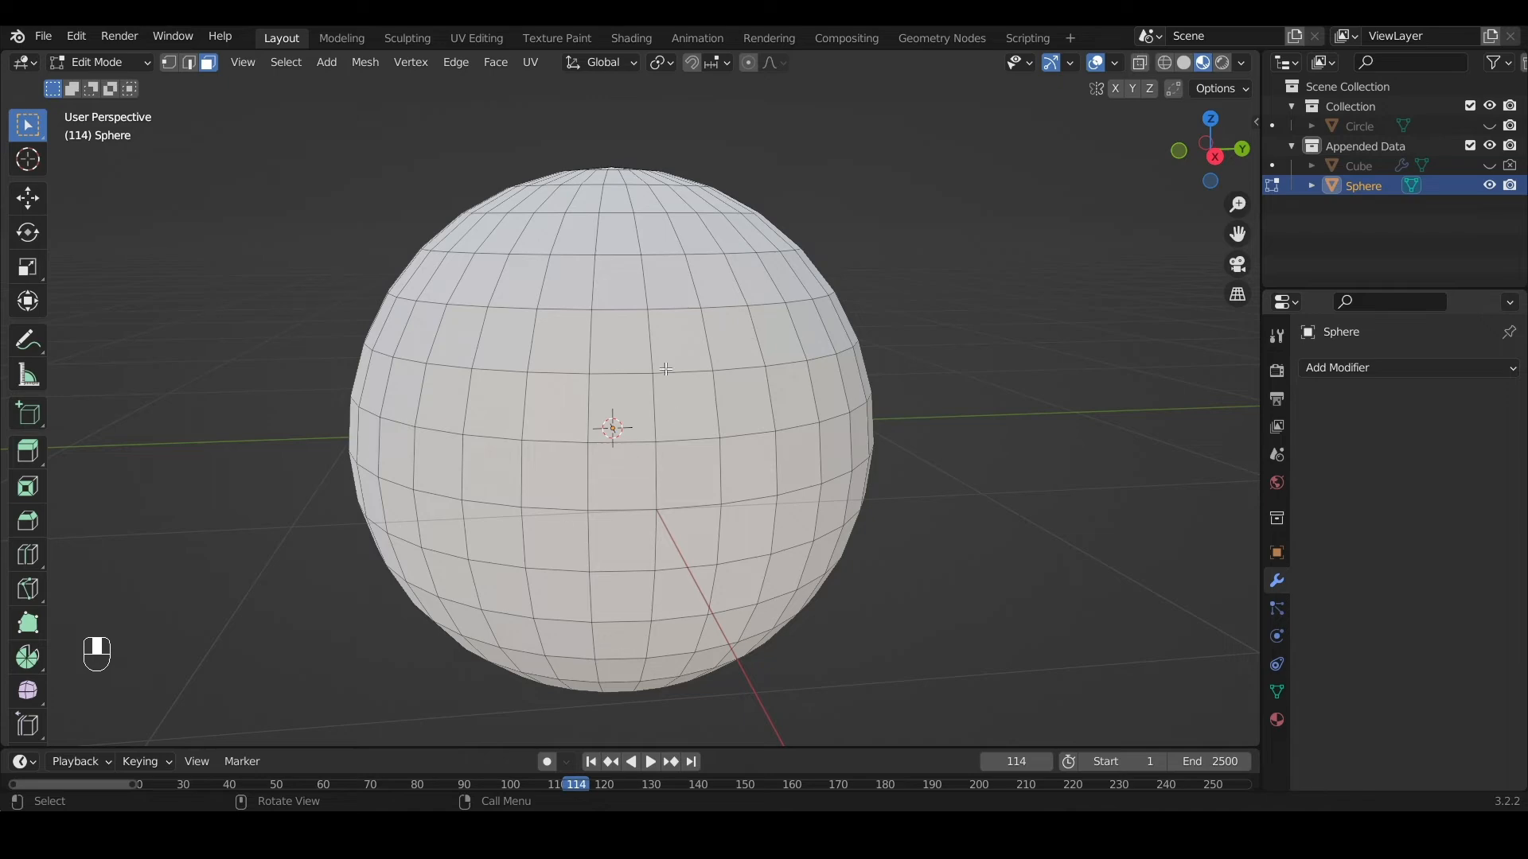
middle_drag(646, 294, 512, 392)
scroll(512, 392, down, 8)
middle_drag(590, 351, 612, 258)
scroll(700, 295, up, 4)
scroll(638, 312, down, 2)
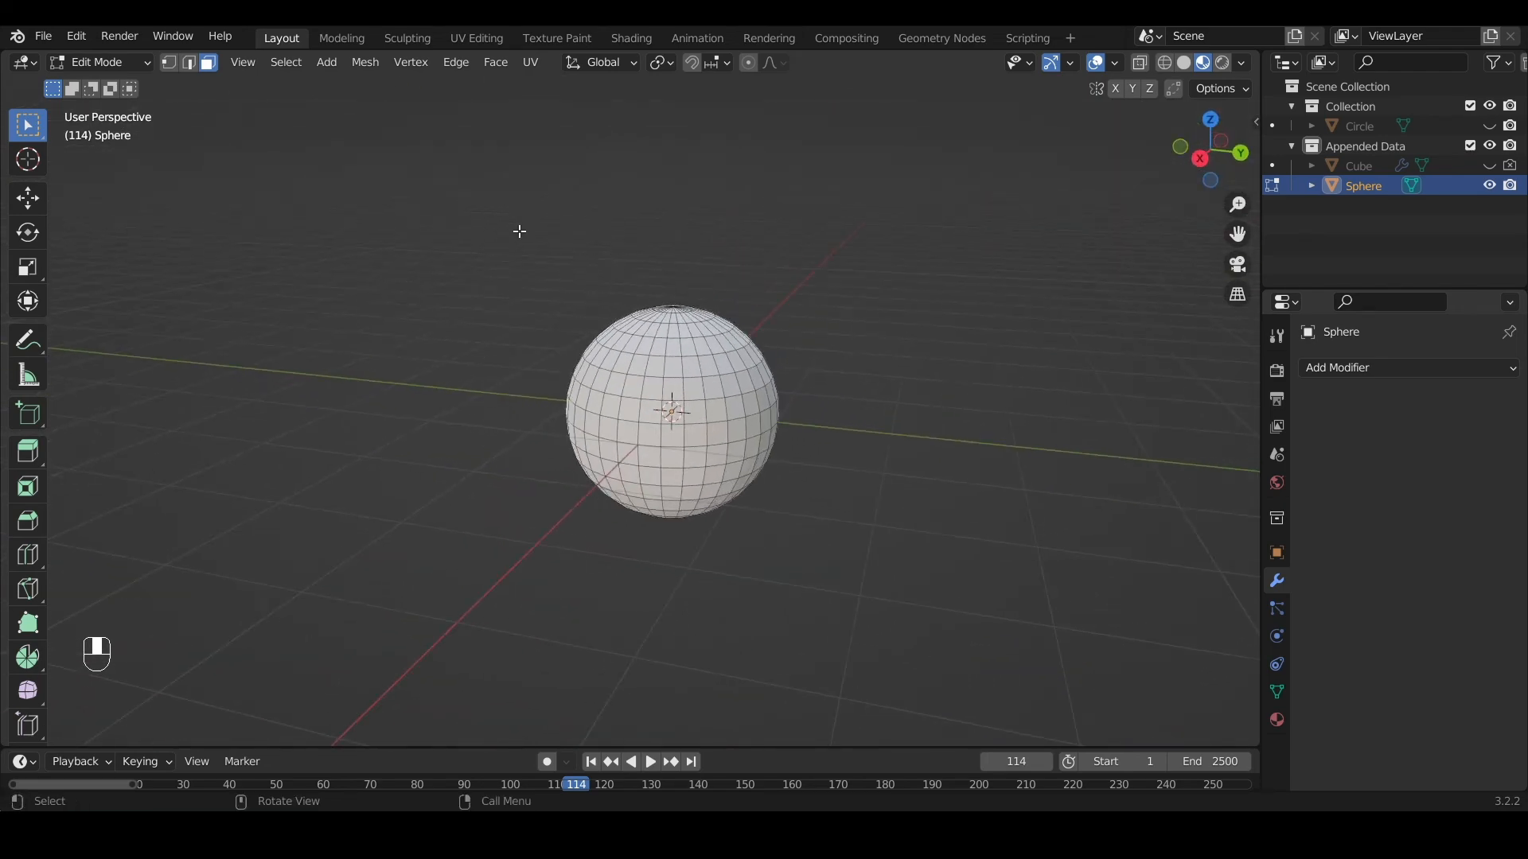
middle_drag(570, 318, 649, 372)
scroll(649, 372, up, 4)
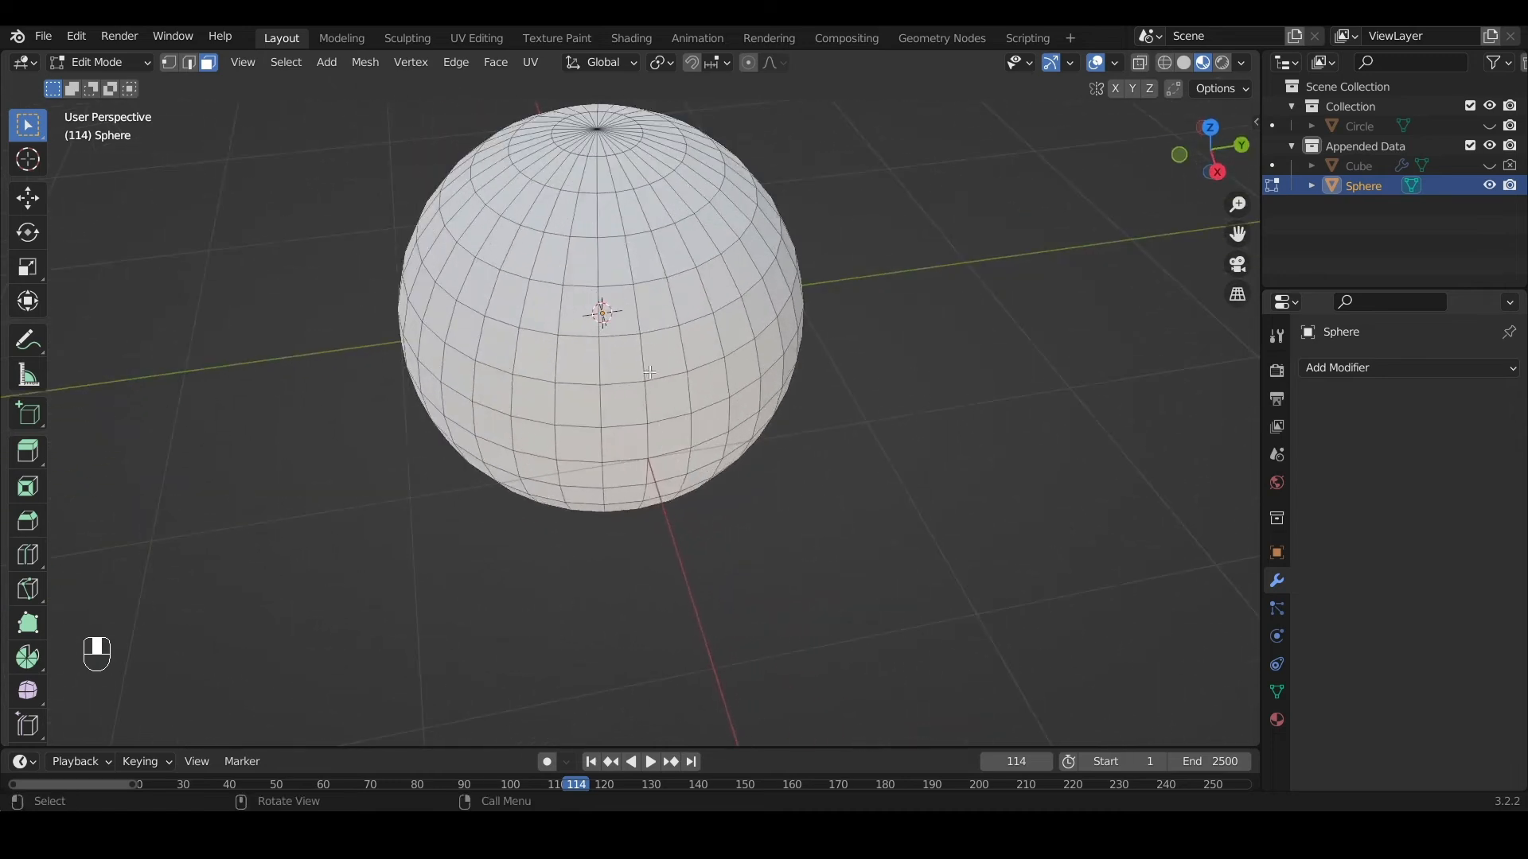
click(600, 128)
key(1)
click(596, 130)
key(1)
Grow the selection ring by ring from the top pole down over the upper part of the sphere with Select More
key(shift+KP_Add)
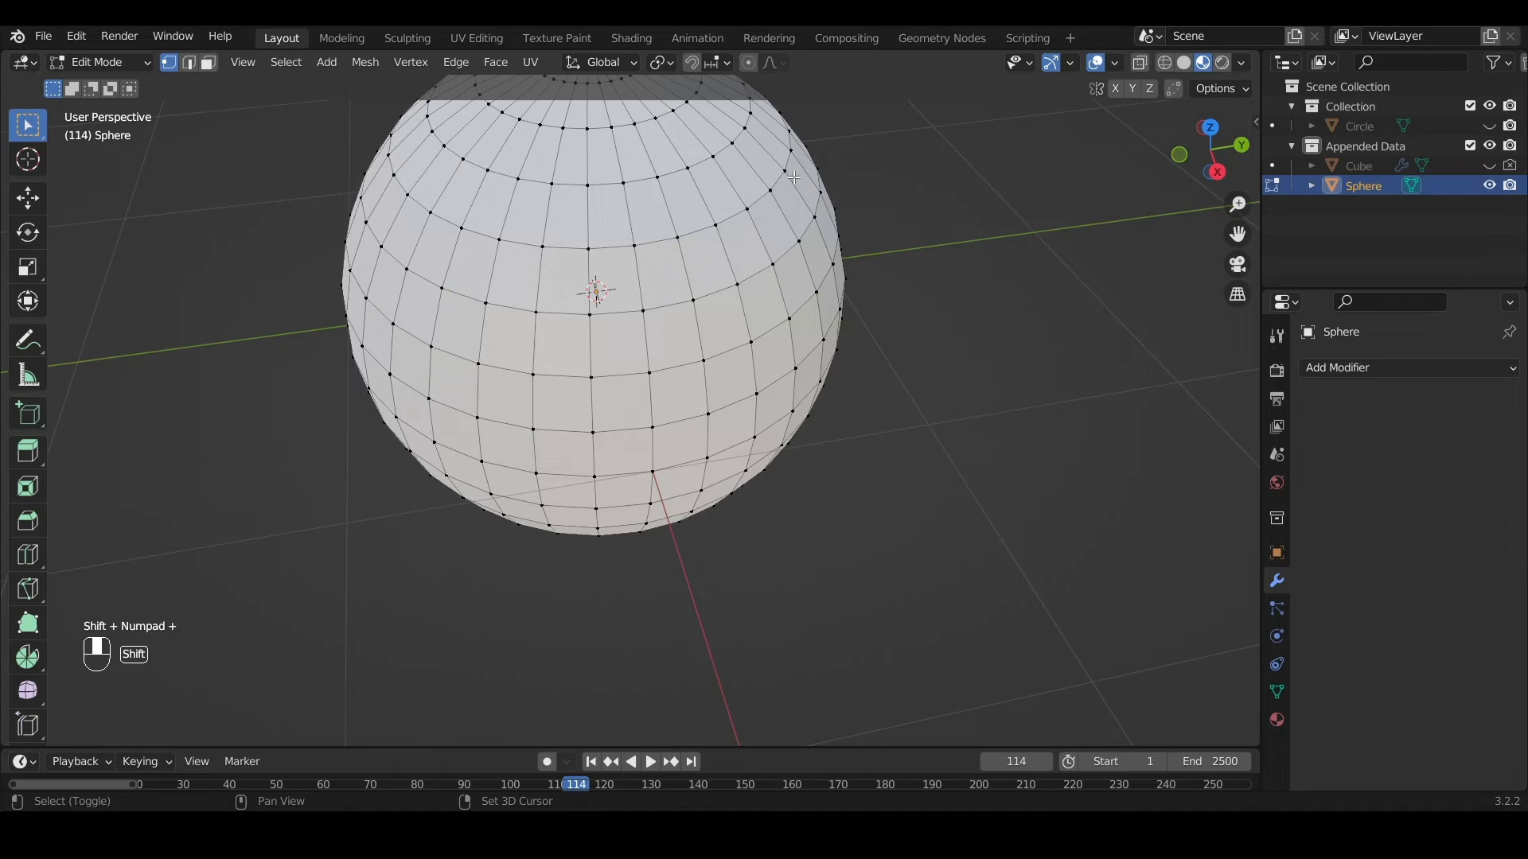
scroll(795, 199, down, 4)
scroll(758, 284, up, 1)
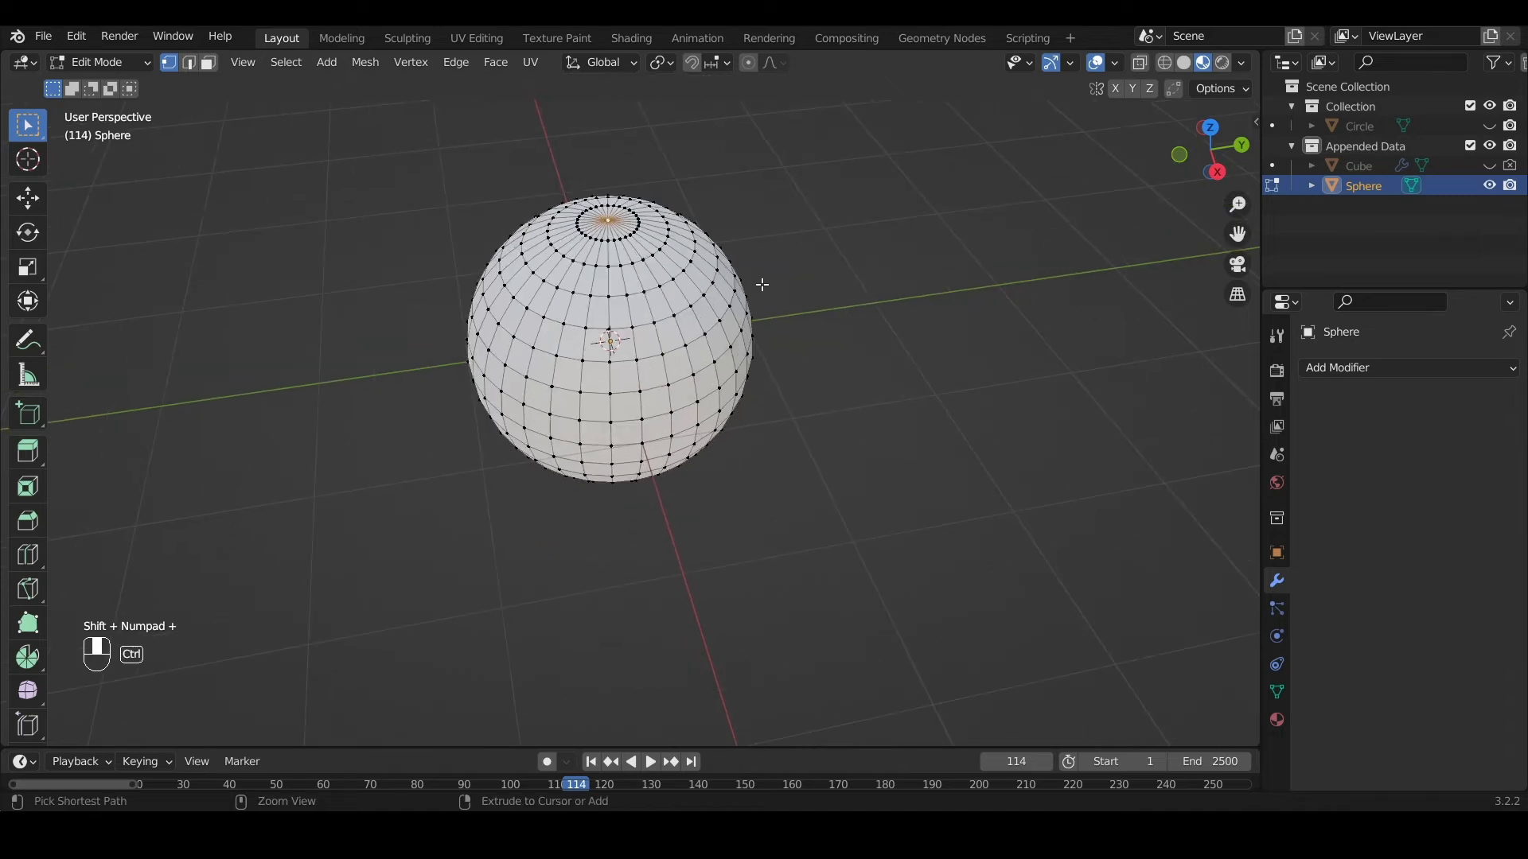
key(ctrl+KP_Add)
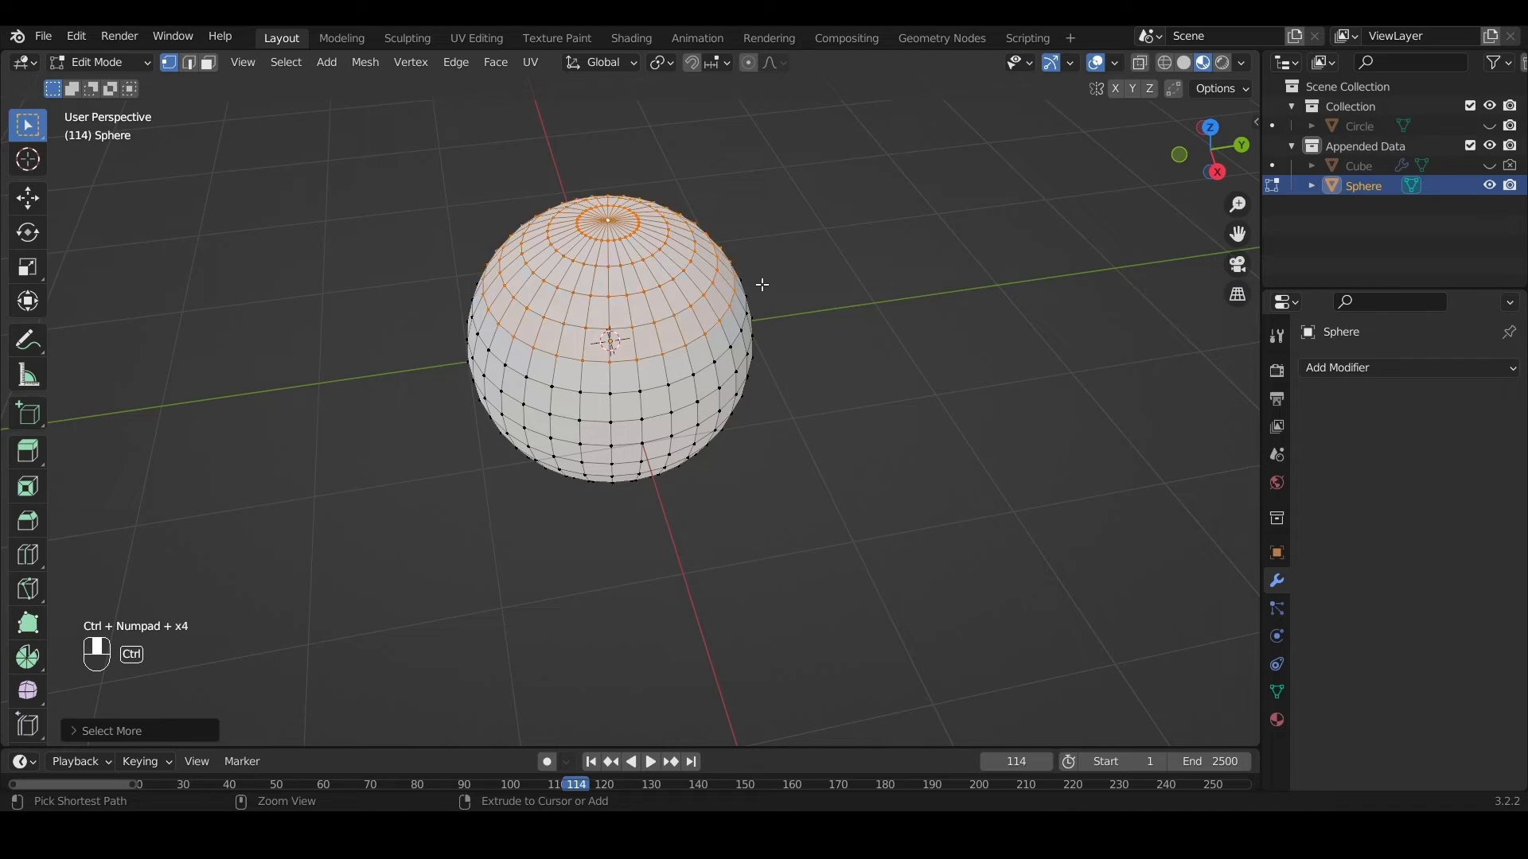
scroll(757, 287, up, 2)
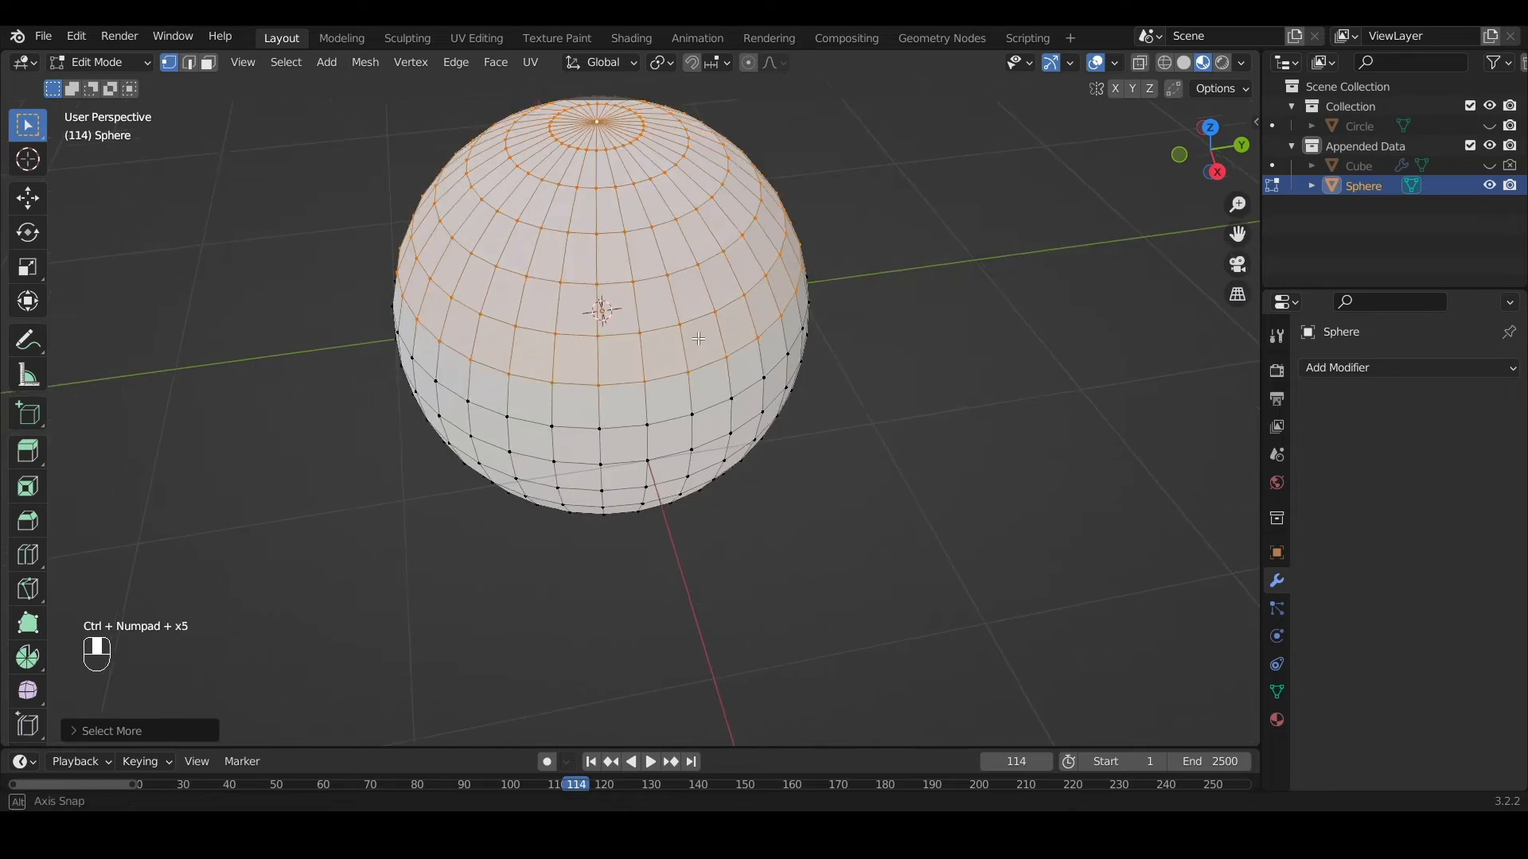
Replace the selection by circle-selecting a broad patch of vertices on the sphere's front, varying the circle's size
middle_drag(756, 286, 668, 276)
click(668, 276)
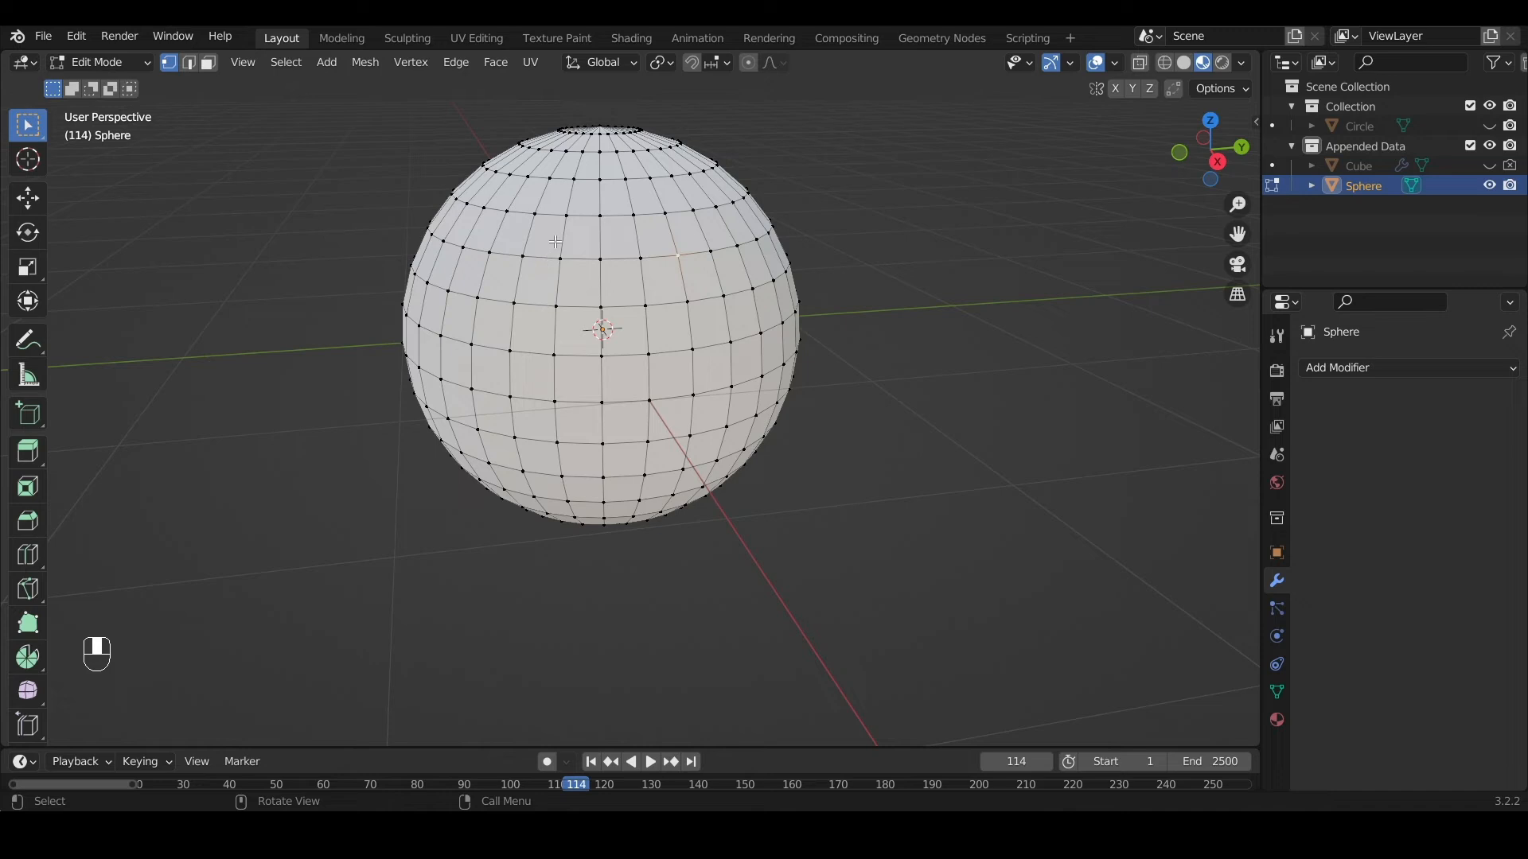
key(c)
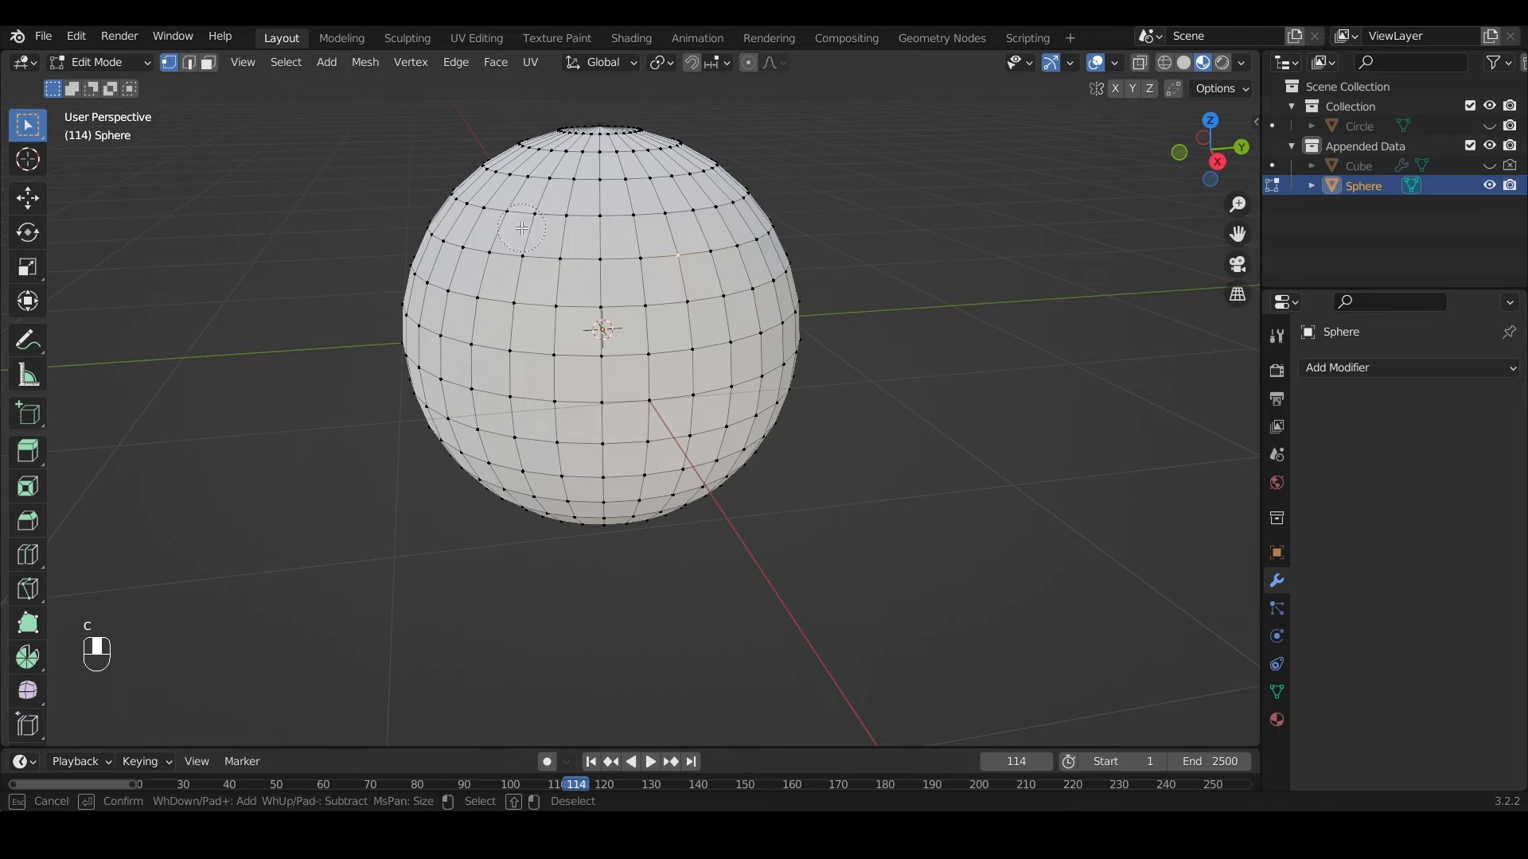
scroll(522, 228, down, 6)
scroll(610, 304, up, 3)
click(609, 304)
scroll(600, 332, down, 6)
scroll(600, 332, up, 12)
scroll(297, 375, down, 1)
scroll(296, 375, up, 3)
scroll(296, 373, up, 8)
right_click(436, 326)
mouse_move(619, 273)
middle_down()
mouse_move(716, 272)
mouse_move(637, 270)
middle_up()
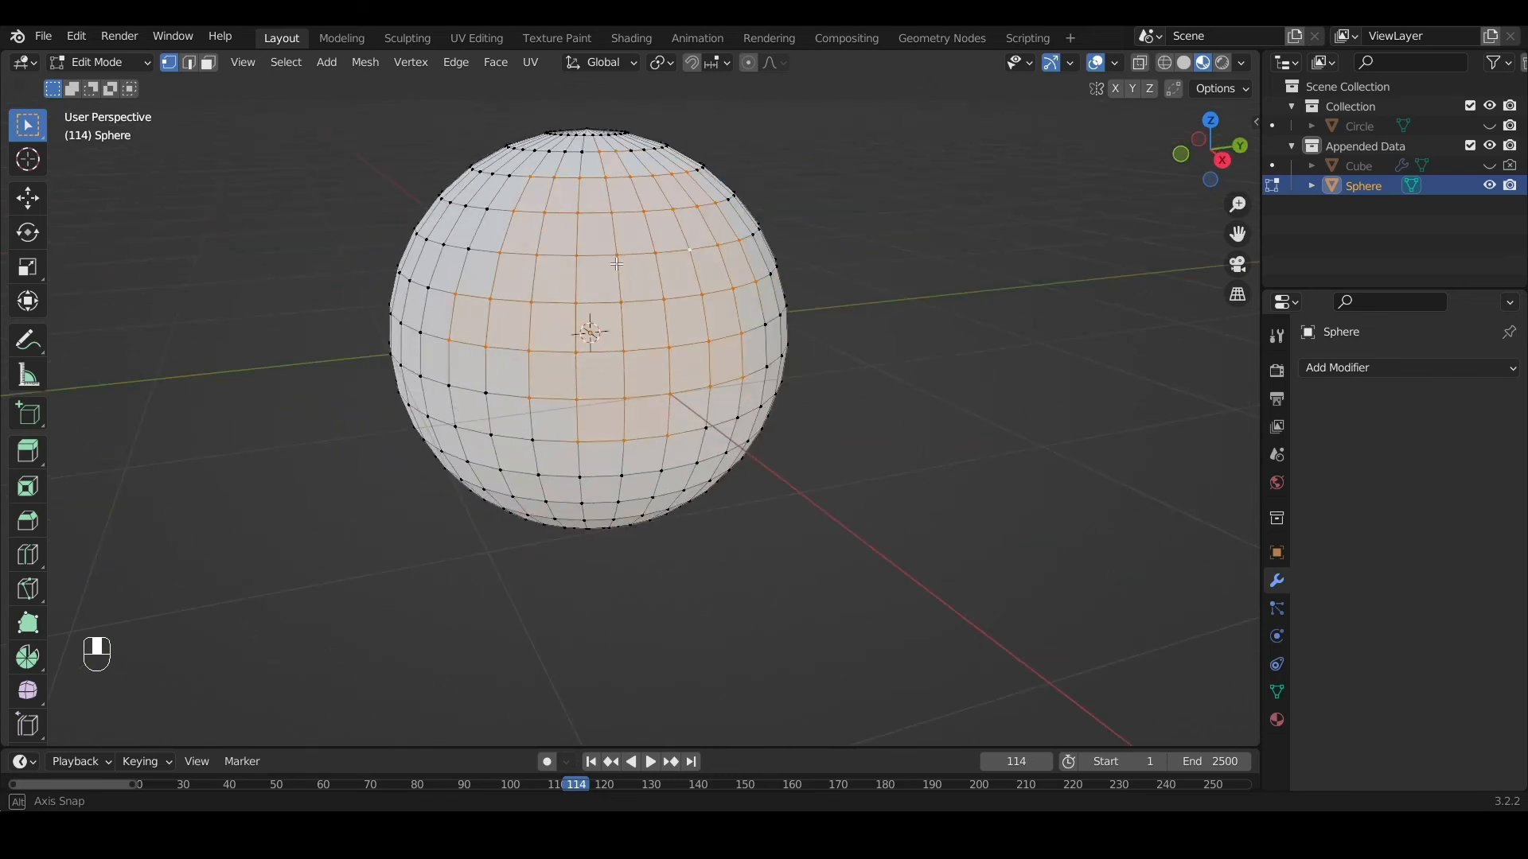
Deselect the painted vertices with an enlarged selection circle, and circle-select a smaller compact patch on the sphere's front
scroll(610, 262, up, 1)
key(c)
scroll(586, 239, down, 12)
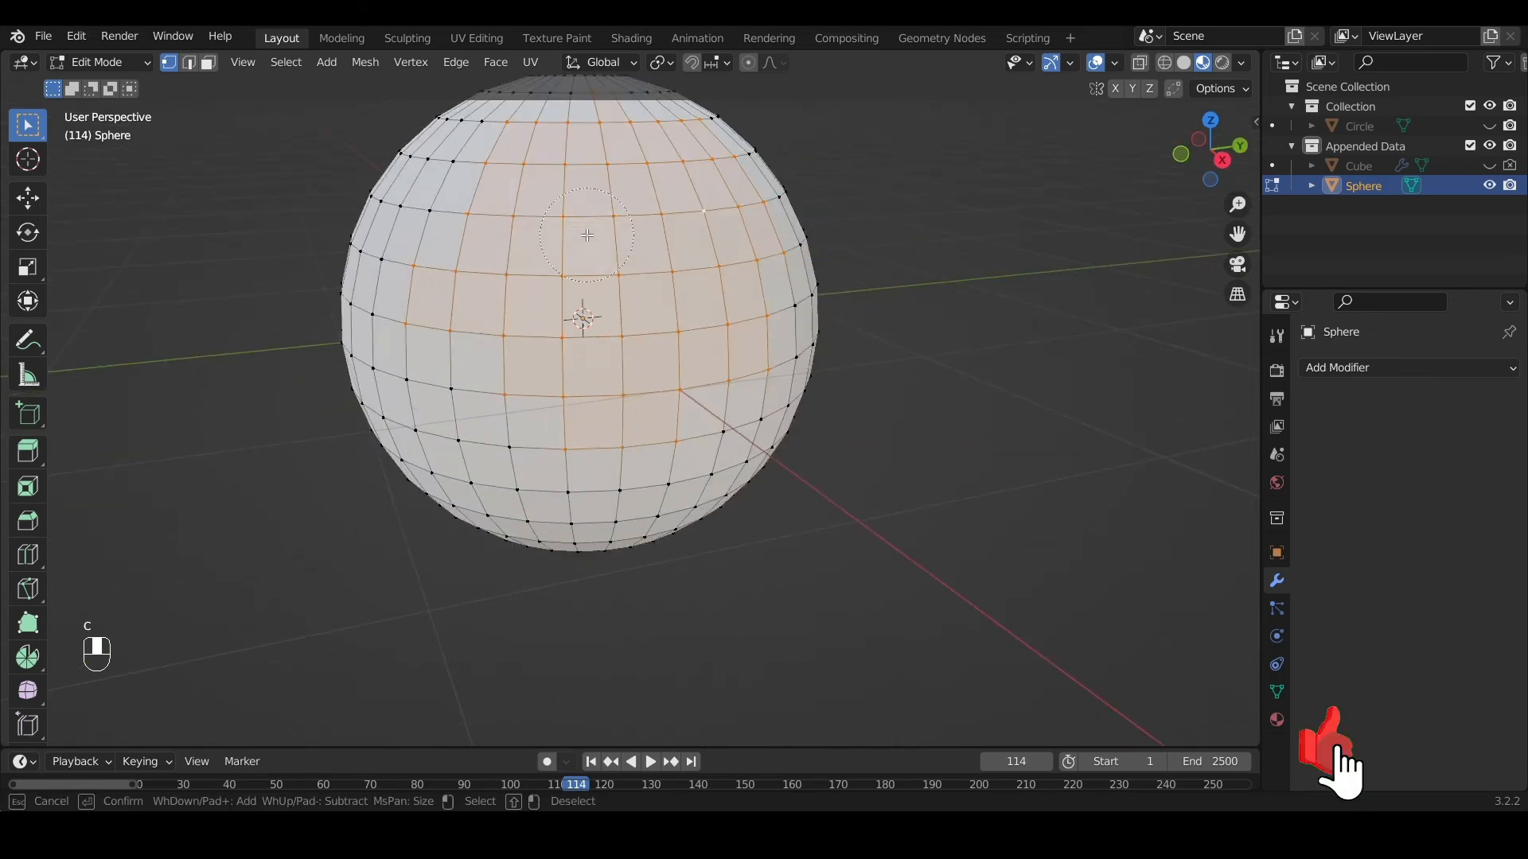
mouse_move(555, 270)
middle_down()
mouse_move(601, 224)
mouse_move(459, 203)
mouse_move(525, 191)
mouse_move(466, 266)
mouse_move(561, 237)
middle_up()
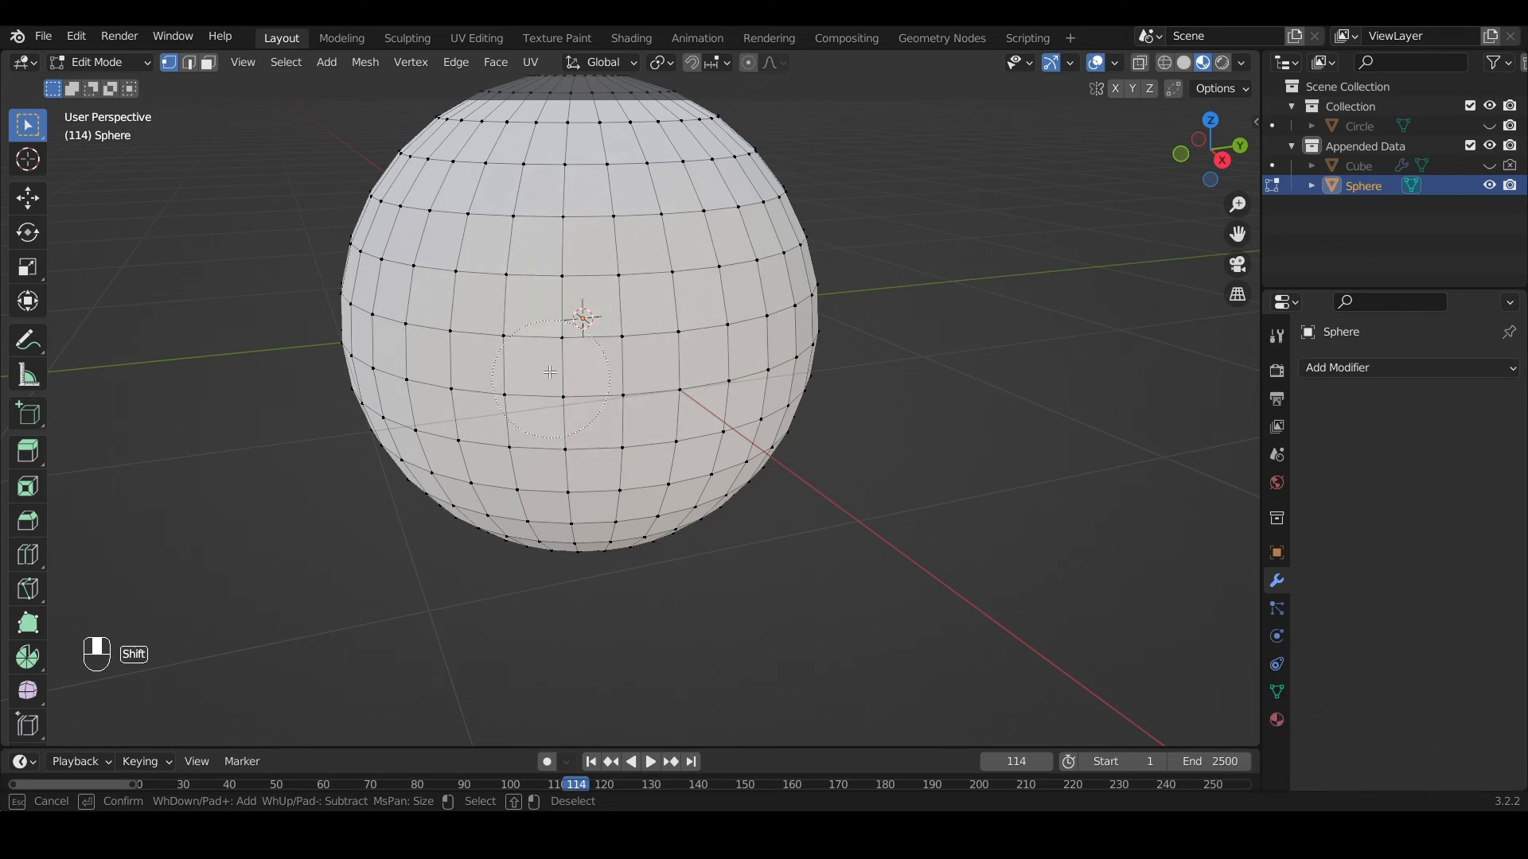
drag(557, 322, 603, 205)
right_click(641, 272)
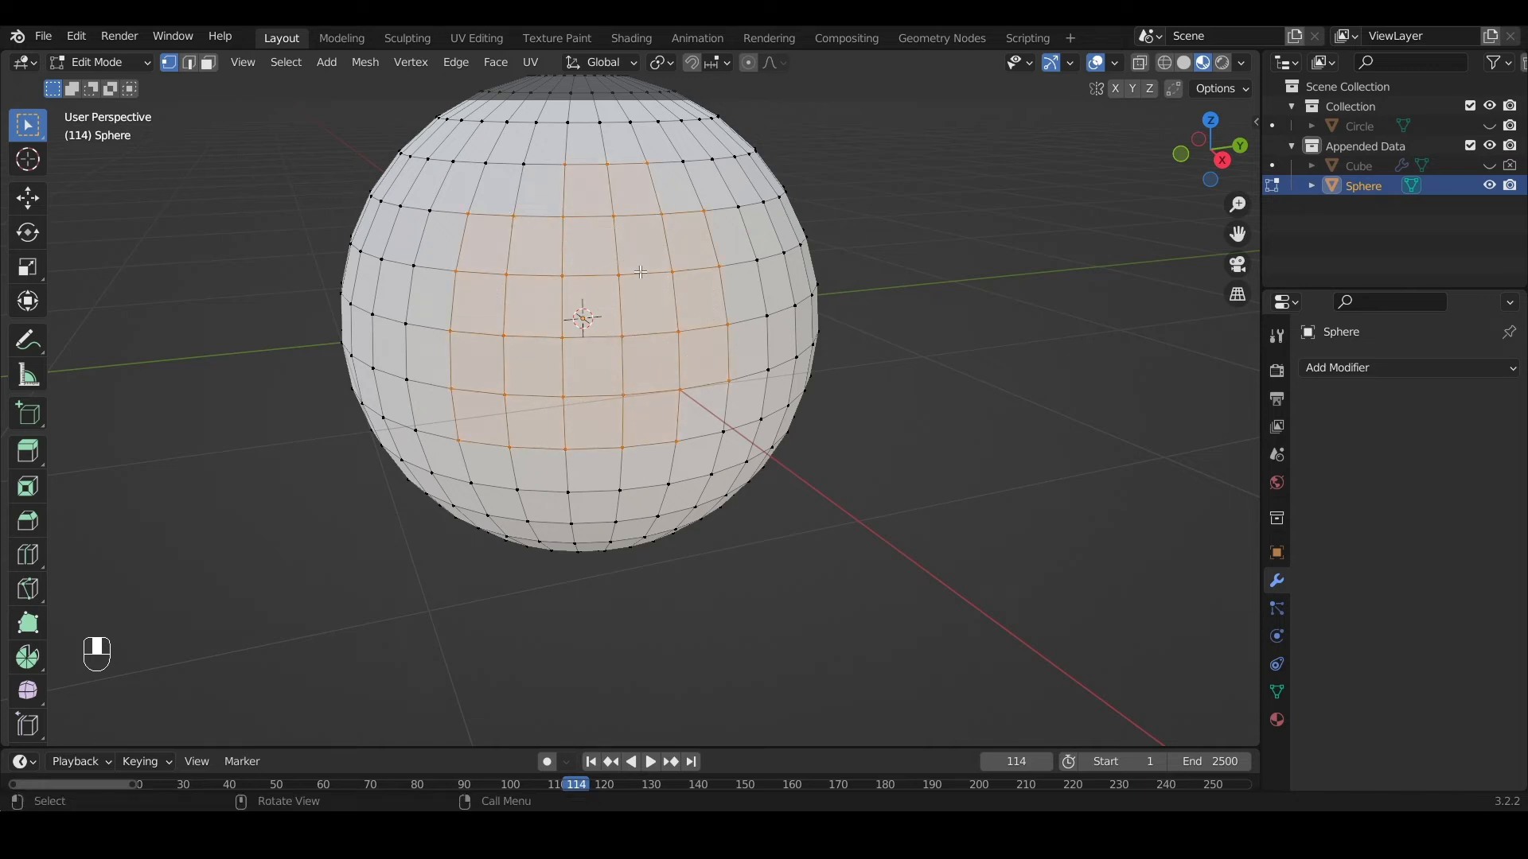
Clear the patch selection and paint a new selection of front vertices with the Select Circle tool
click(842, 282)
key(w)
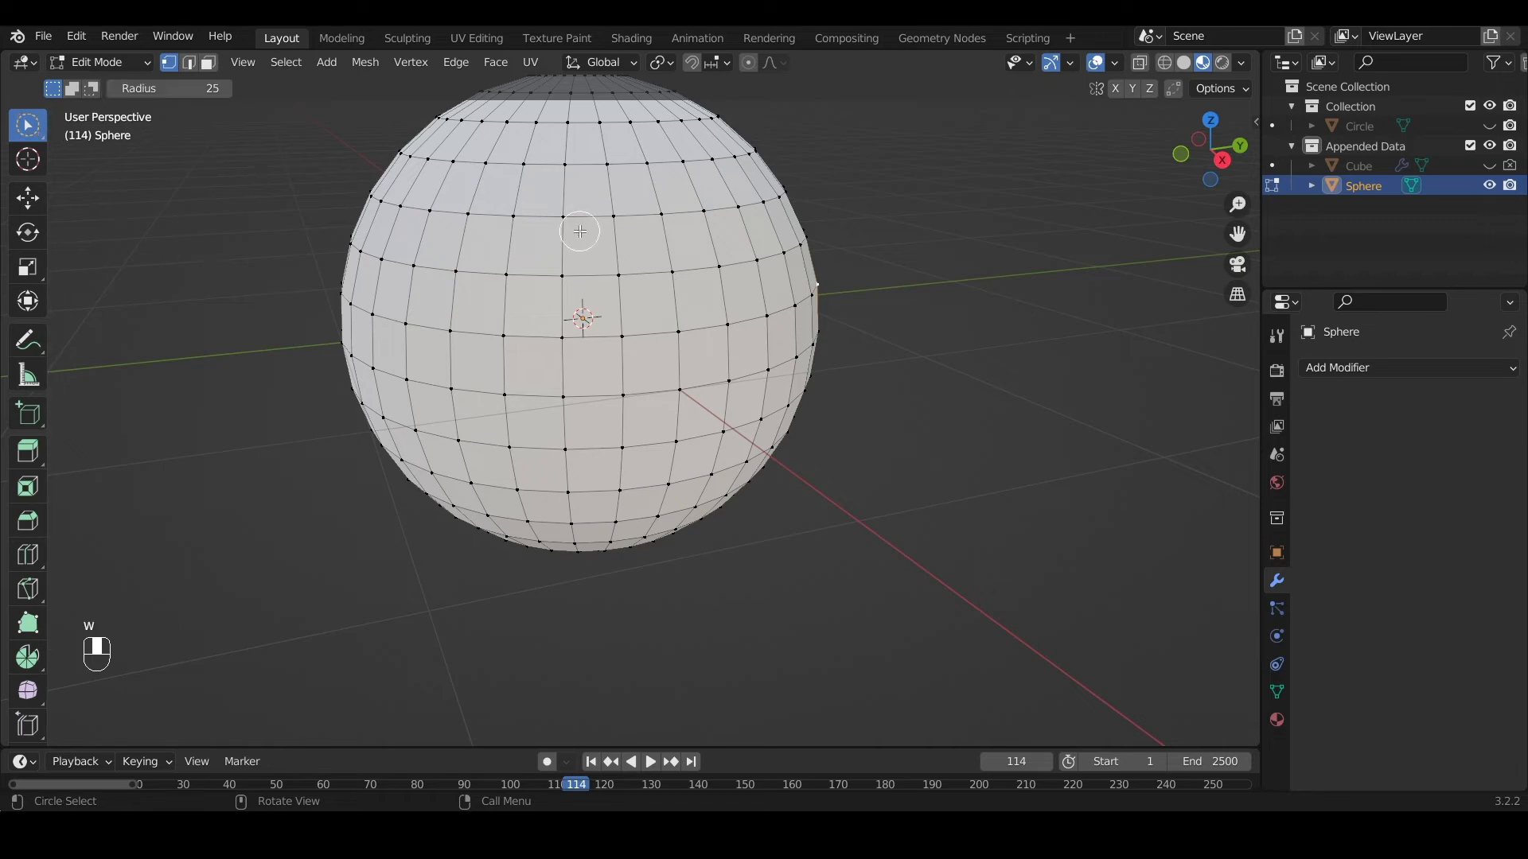
scroll(581, 232, down, 4)
scroll(580, 232, up, 6)
scroll(580, 232, down, 3)
drag(562, 232, 568, 205)
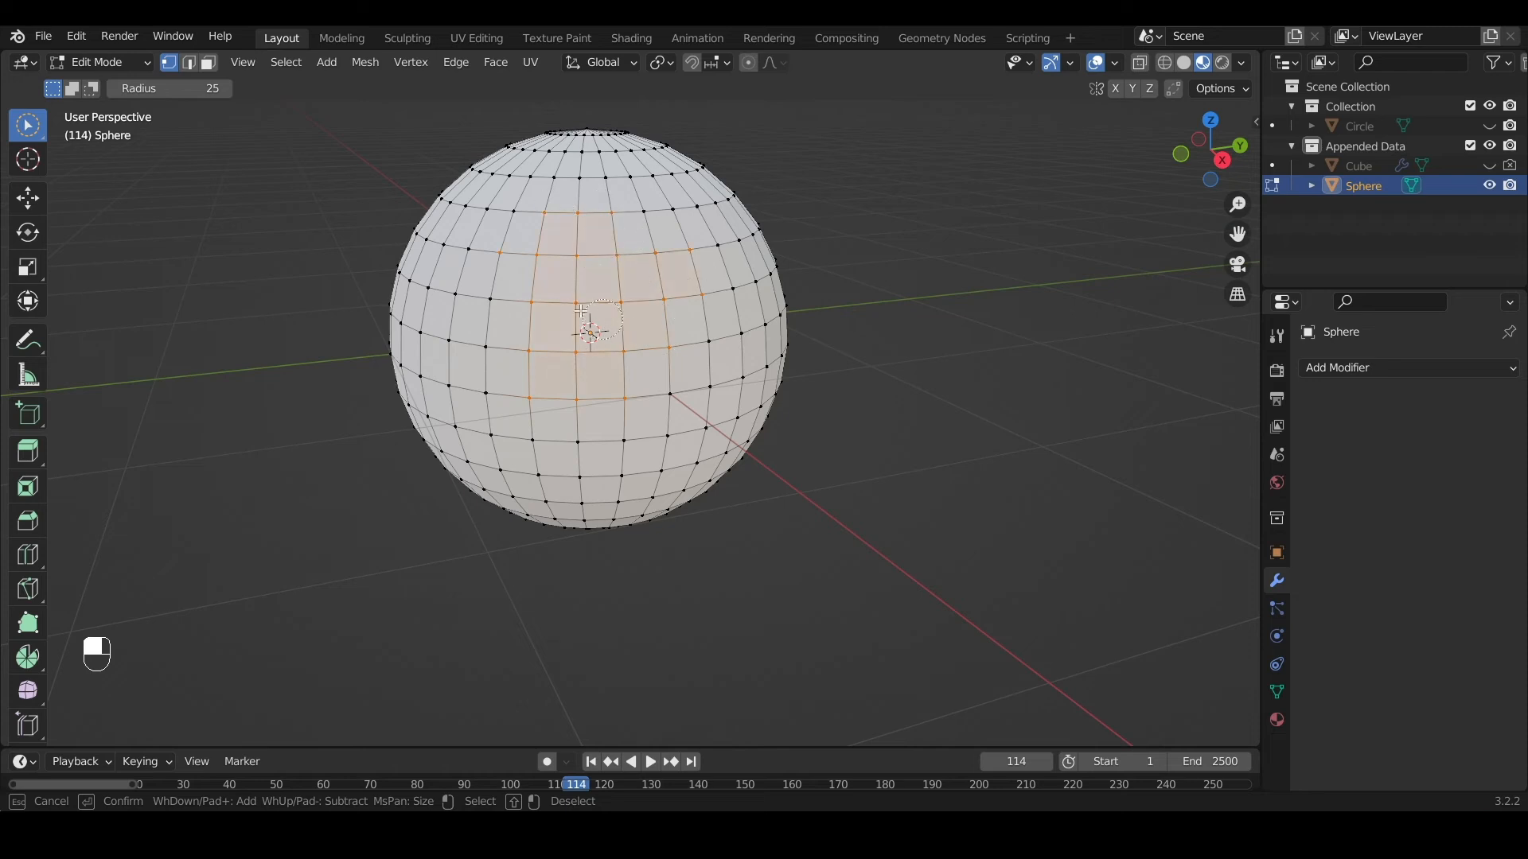
drag(426, 371, 429, 370)
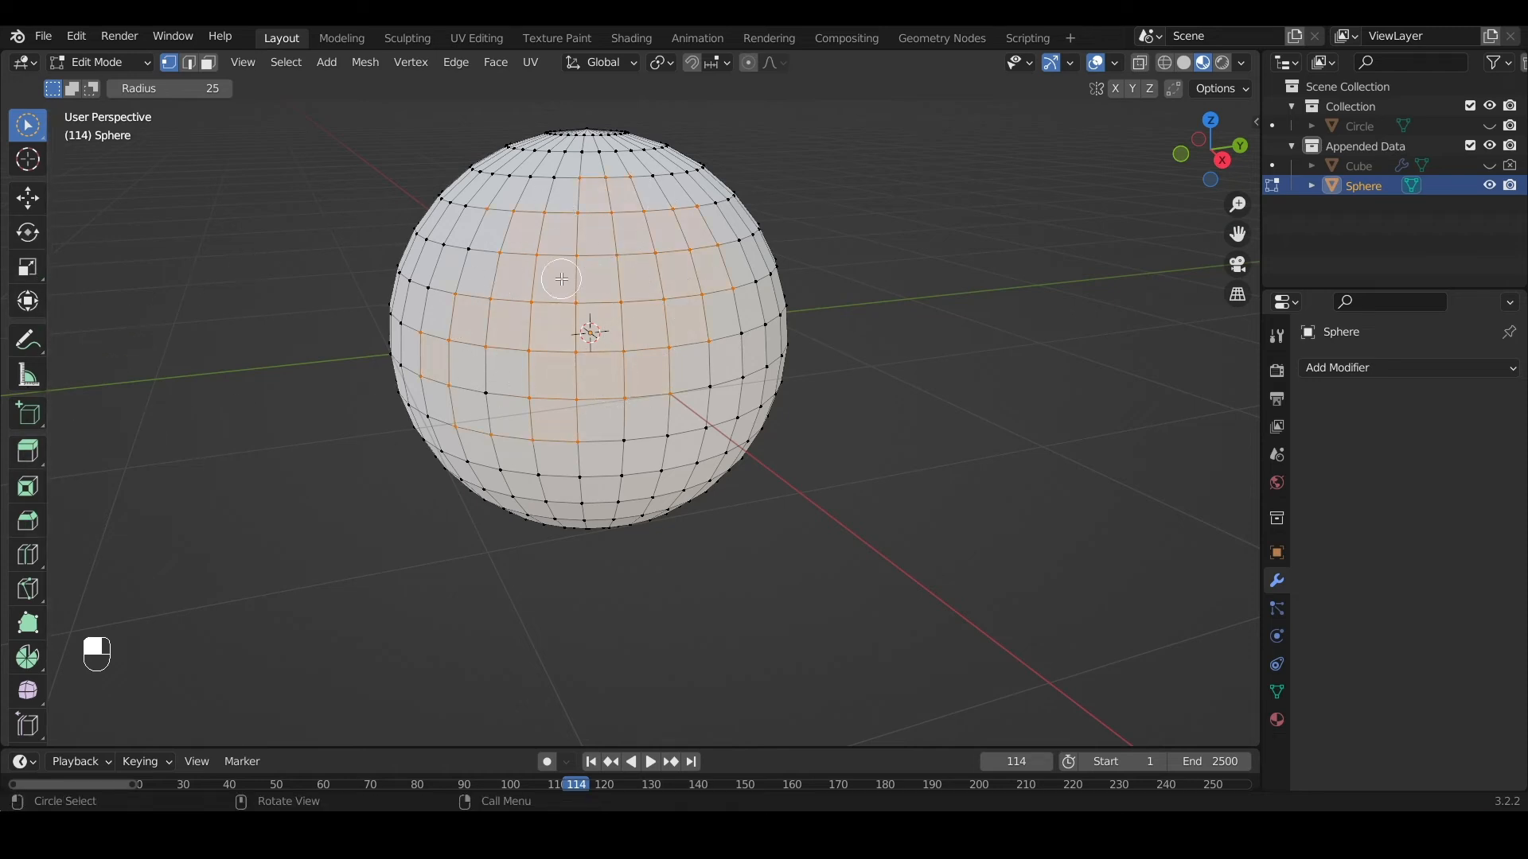
Lasso-select a patch of vertices on the sphere's front with the Select Lasso tool
key(w)
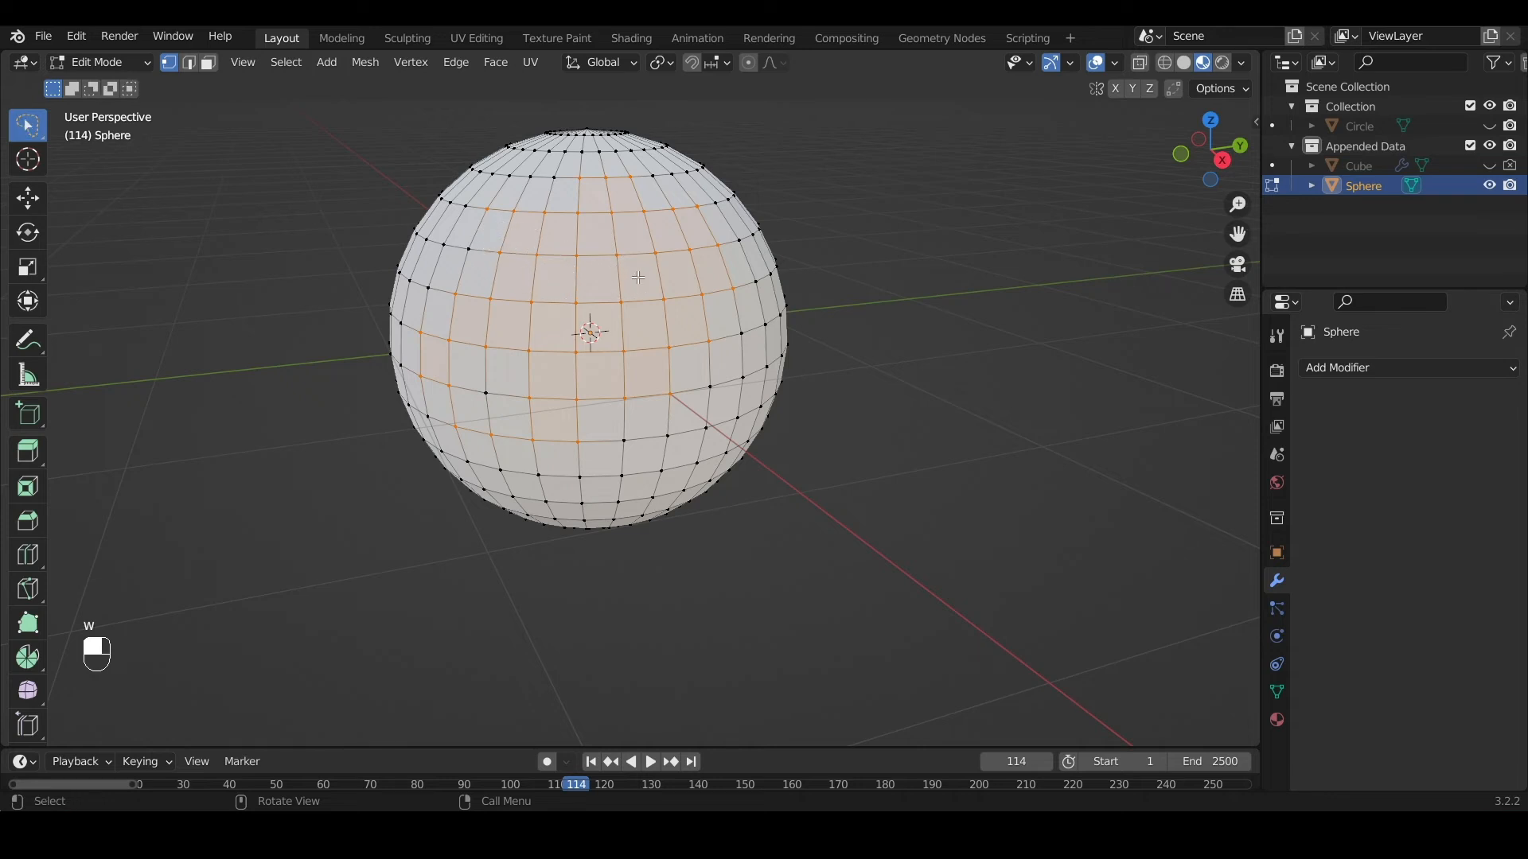
mouse_move(697, 284)
mouse_down()
mouse_move(660, 477)
mouse_move(776, 402)
mouse_move(716, 279)
mouse_move(688, 277)
mouse_up()
middle_drag(794, 409, 761, 223)
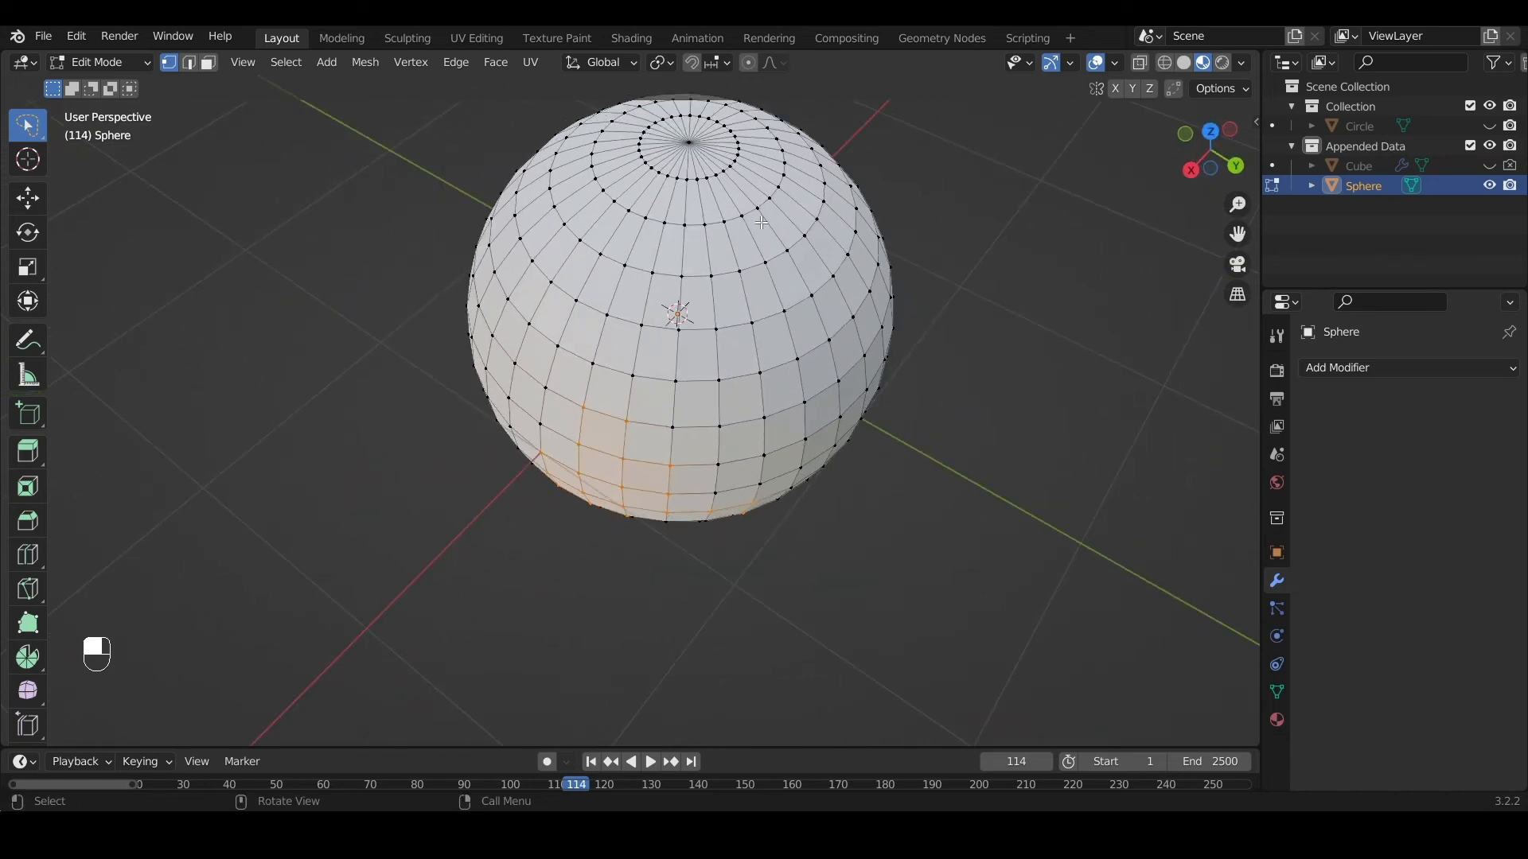
Switch to the Tweak selection tool and pull several individual vertices on the sphere's upper half out of place
key(w)
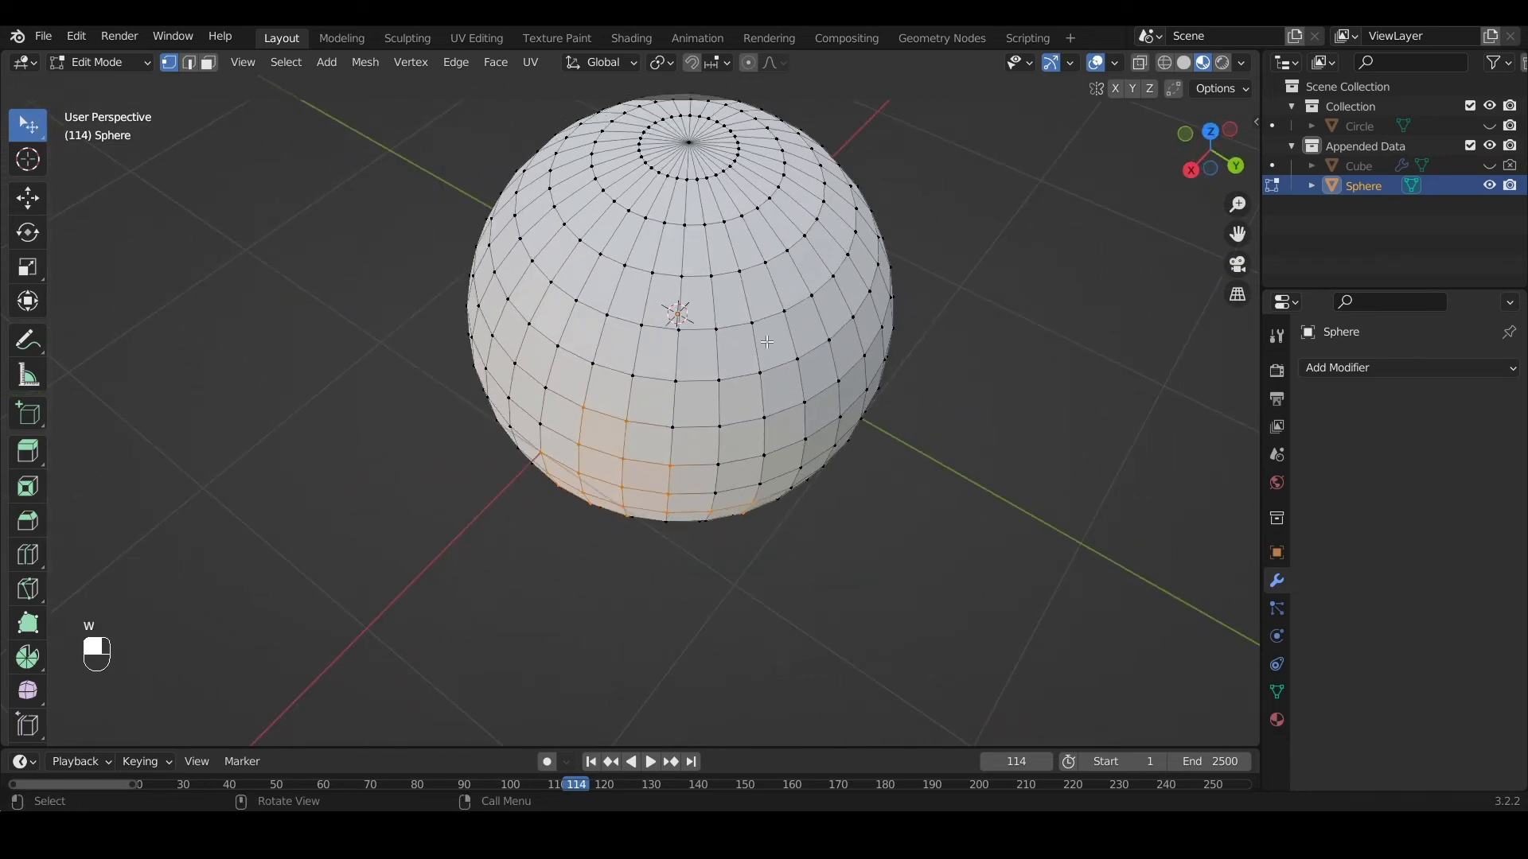
drag(626, 267, 811, 368)
drag(716, 329, 694, 323)
drag(642, 326, 561, 280)
drag(561, 280, 554, 206)
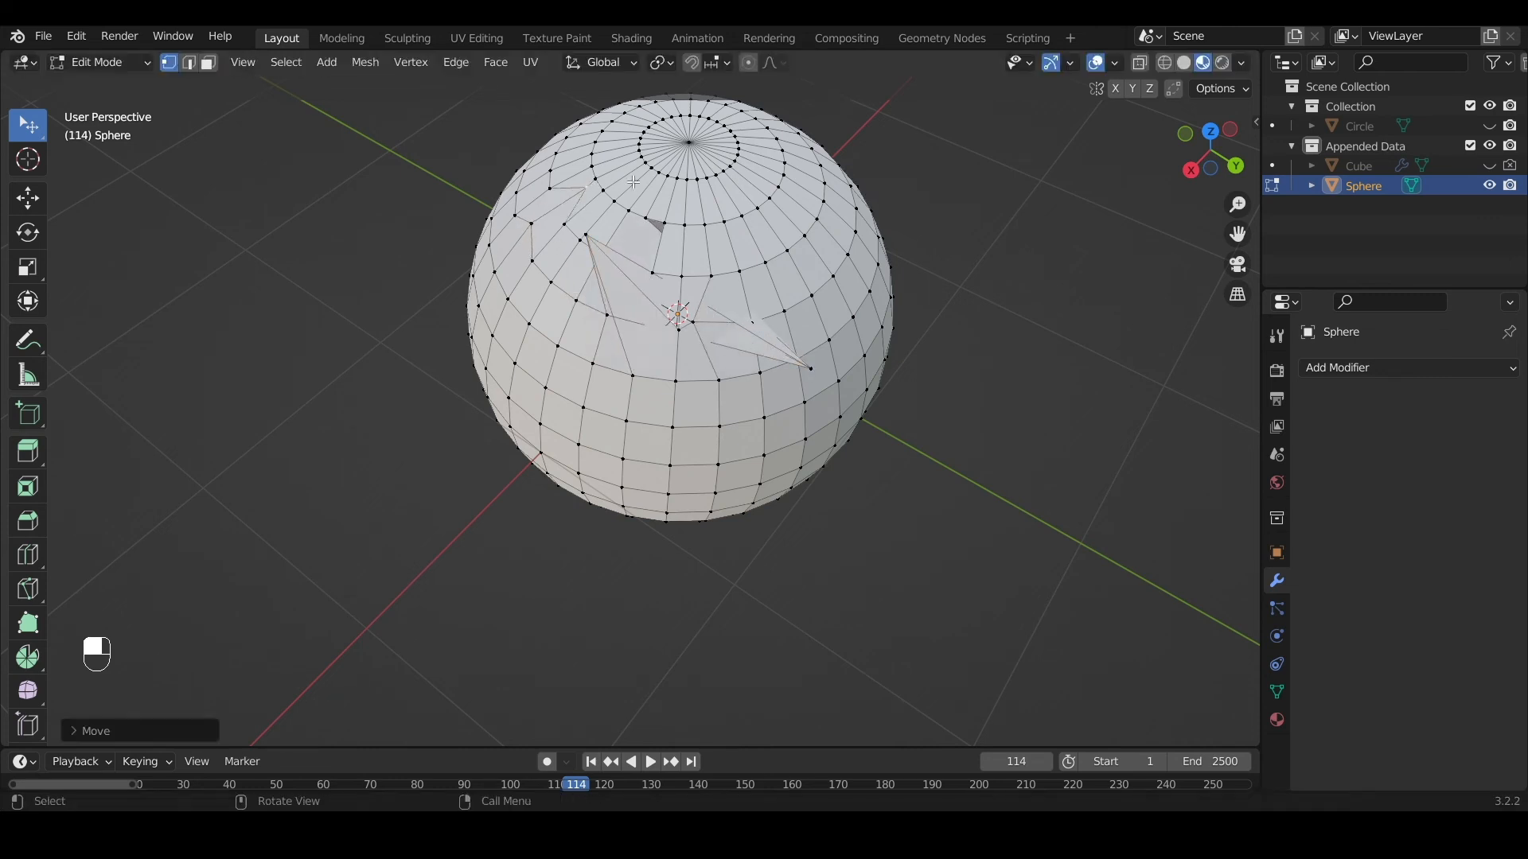
drag(751, 214, 775, 234)
drag(831, 378, 792, 358)
Undo all the Tweak vertex moves on the sphere's upper half
middle_drag(862, 382, 571, 343)
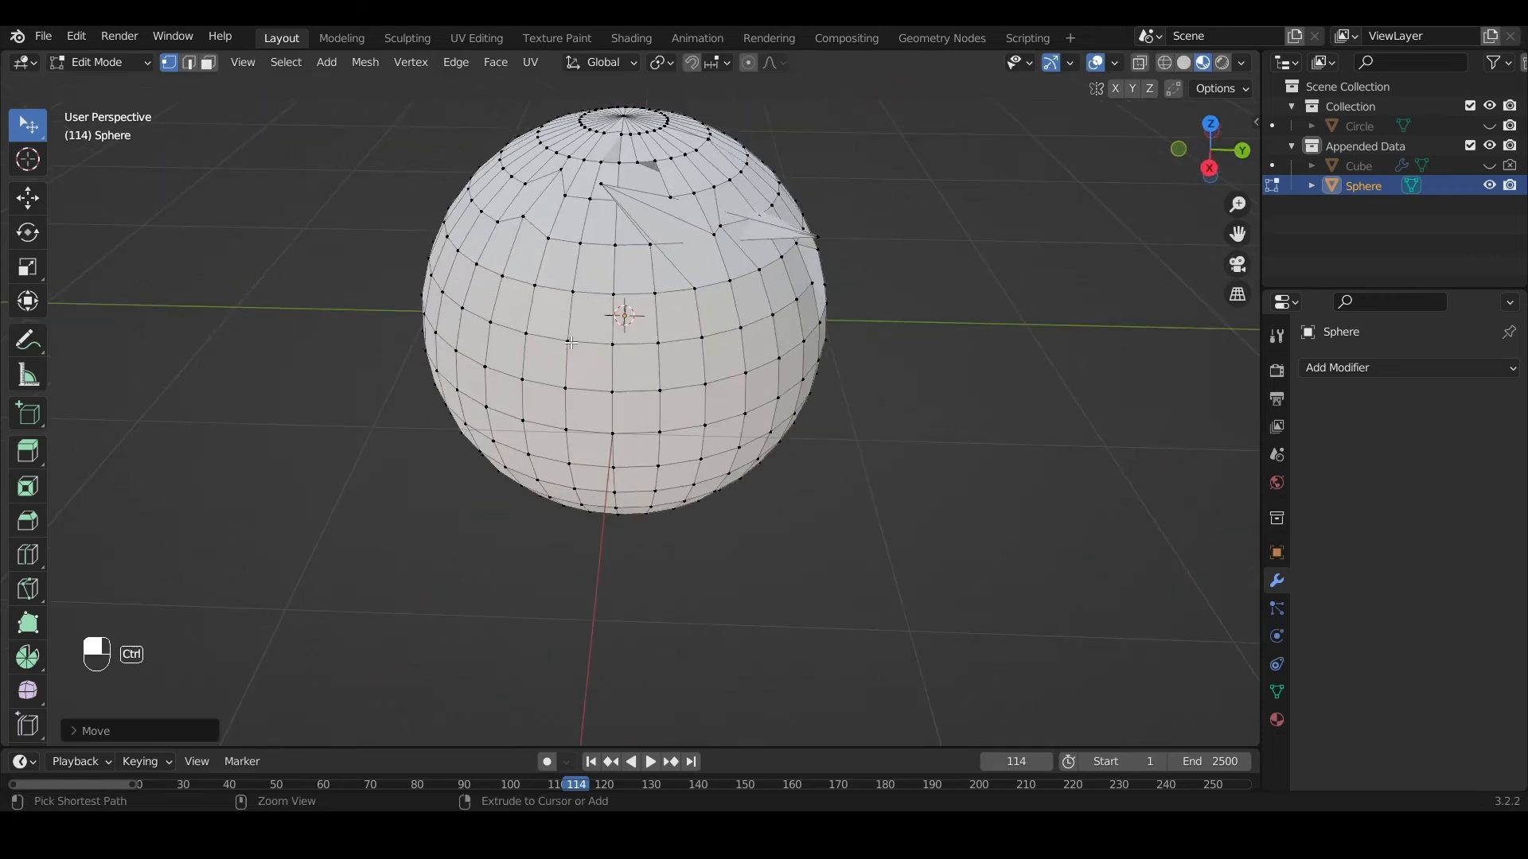
key(ctrl+z)
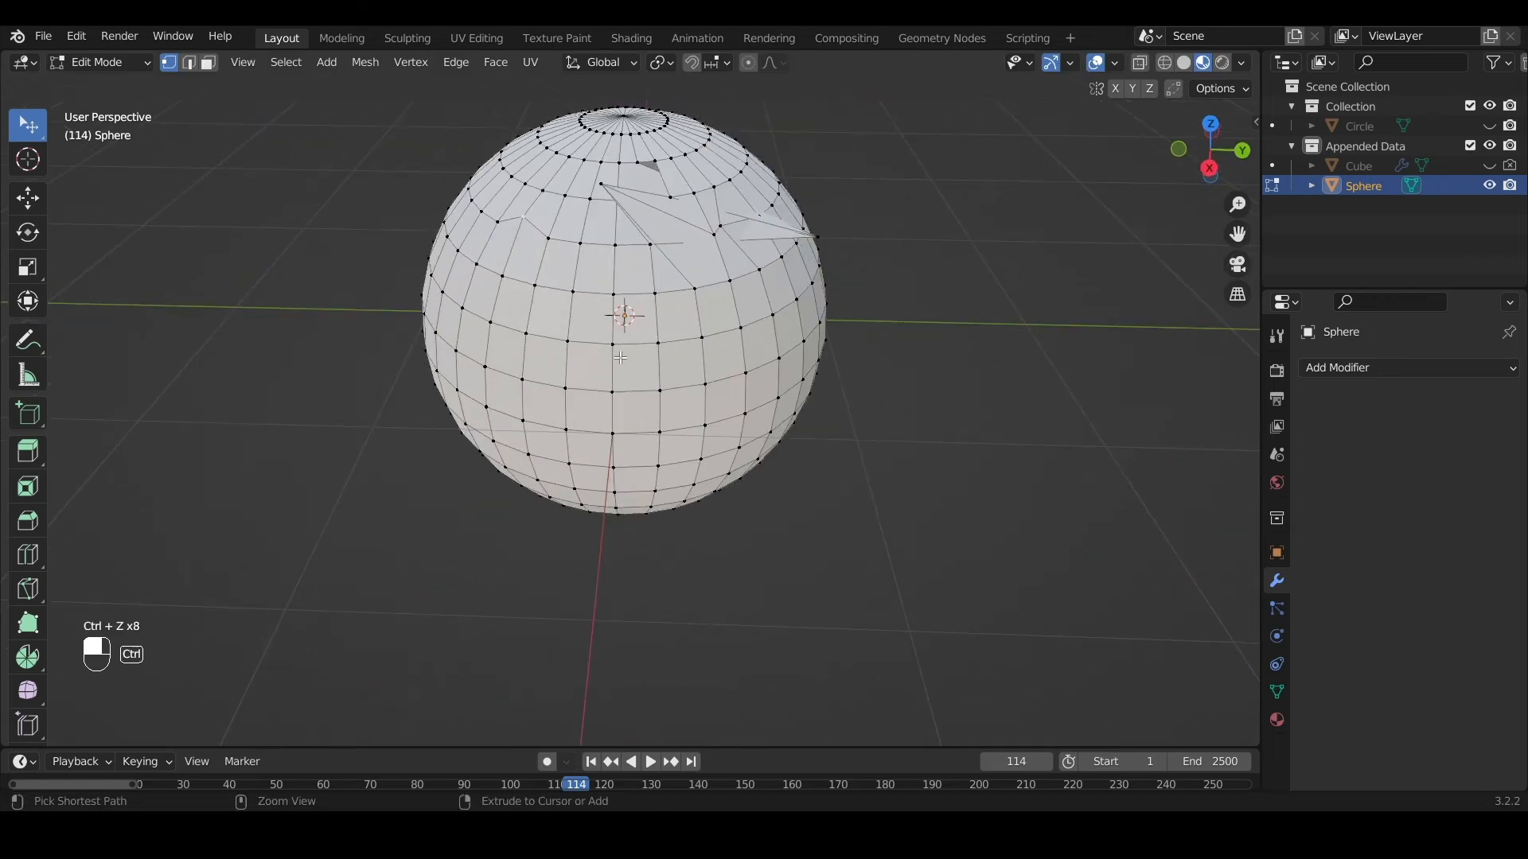
key(ctrl+z)
key(ctrl+z)
key(ctrl+z)
key(ctrl+z)
key(ctrl+z)
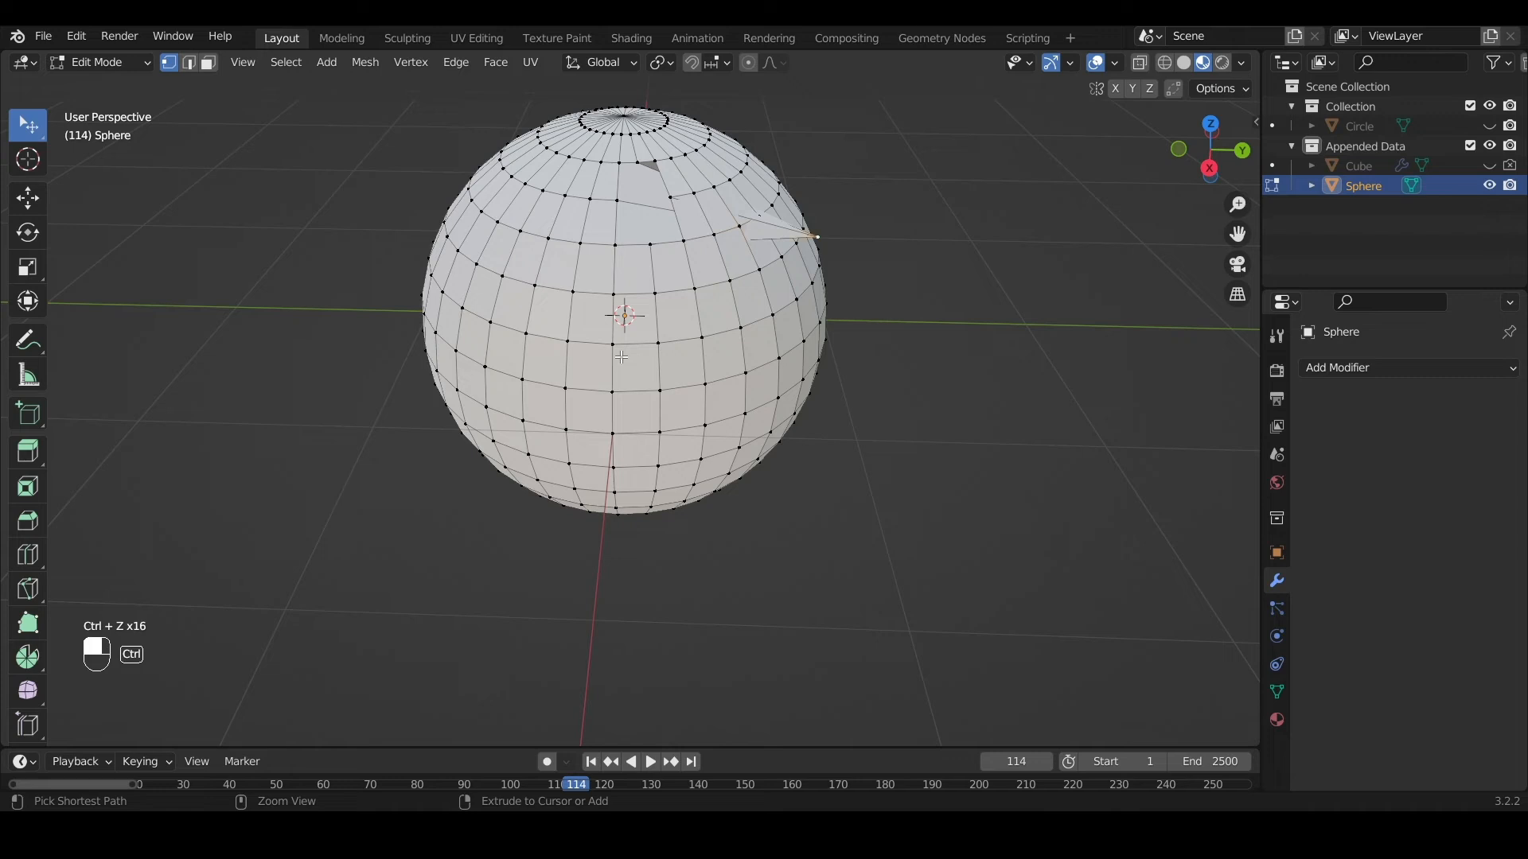
key(ctrl+z)
key(ctrl+z)
Examine the Undo Steps and Undo Memory Limit settings in the System preferences, and close the preferences
click(77, 36)
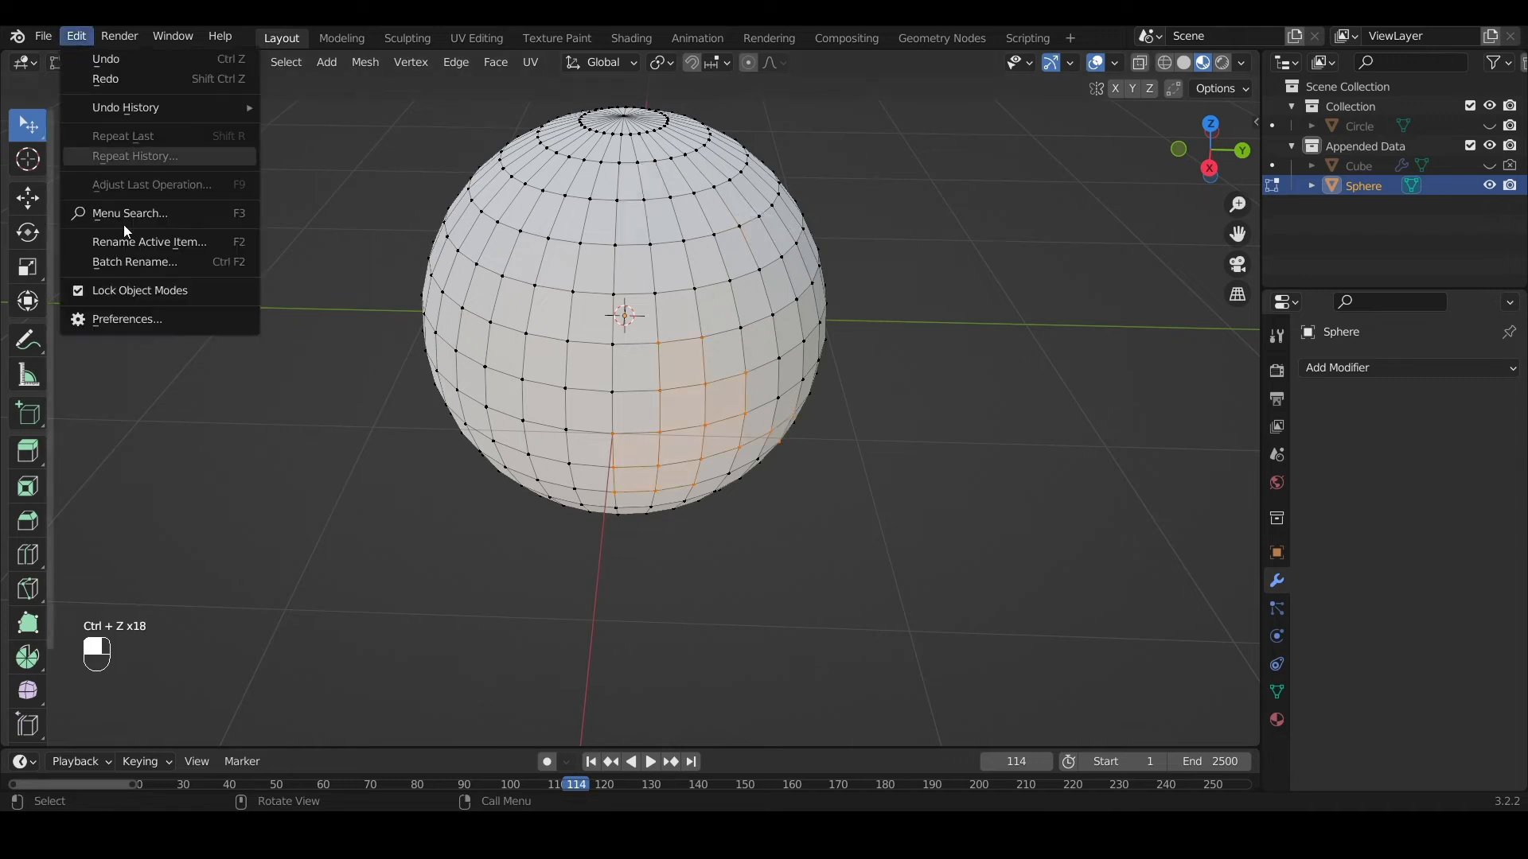
click(159, 319)
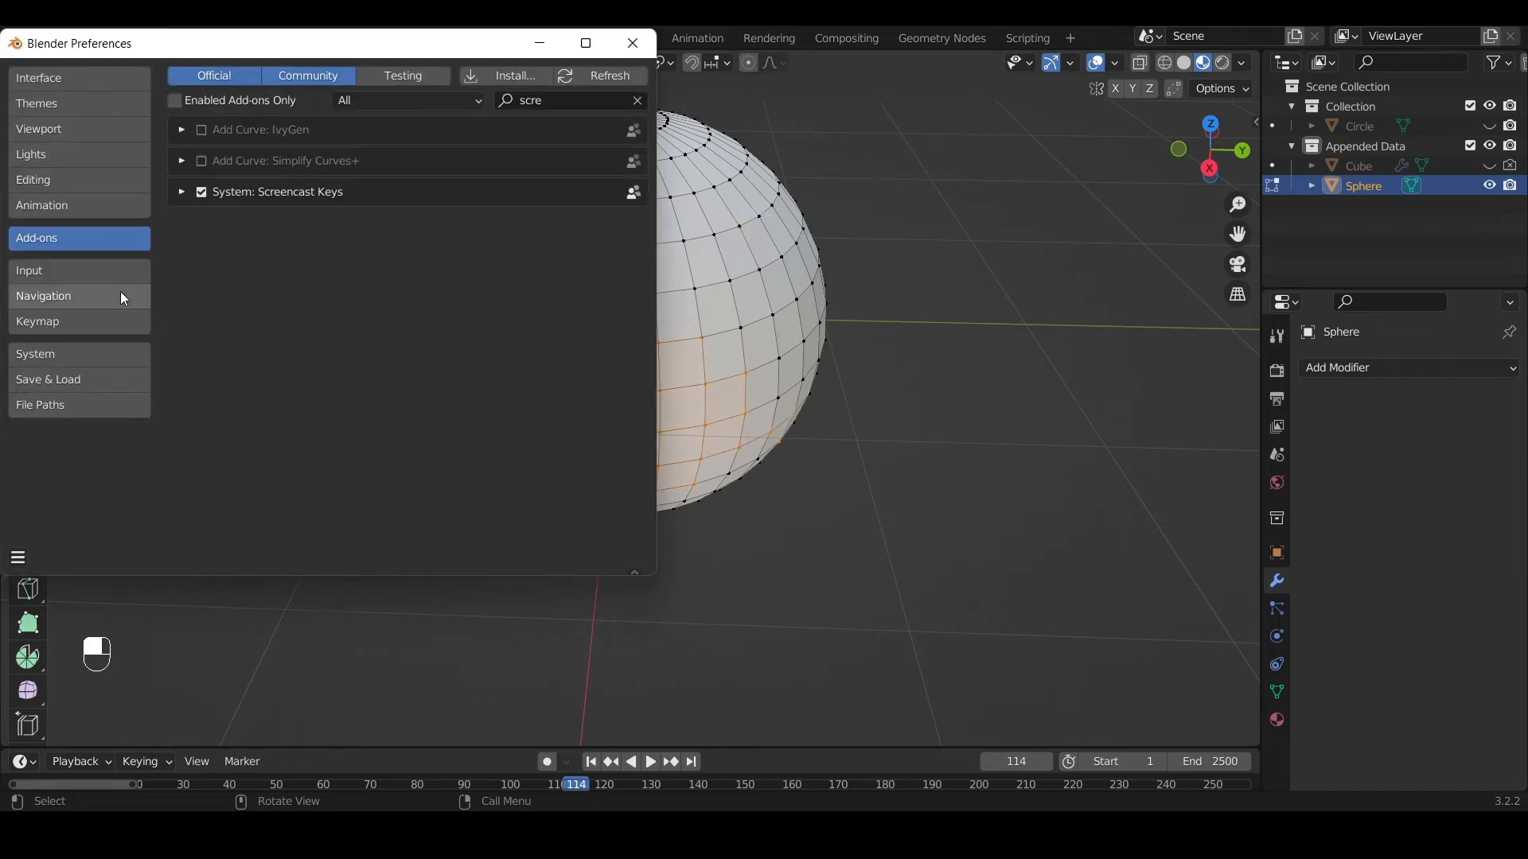
click(121, 355)
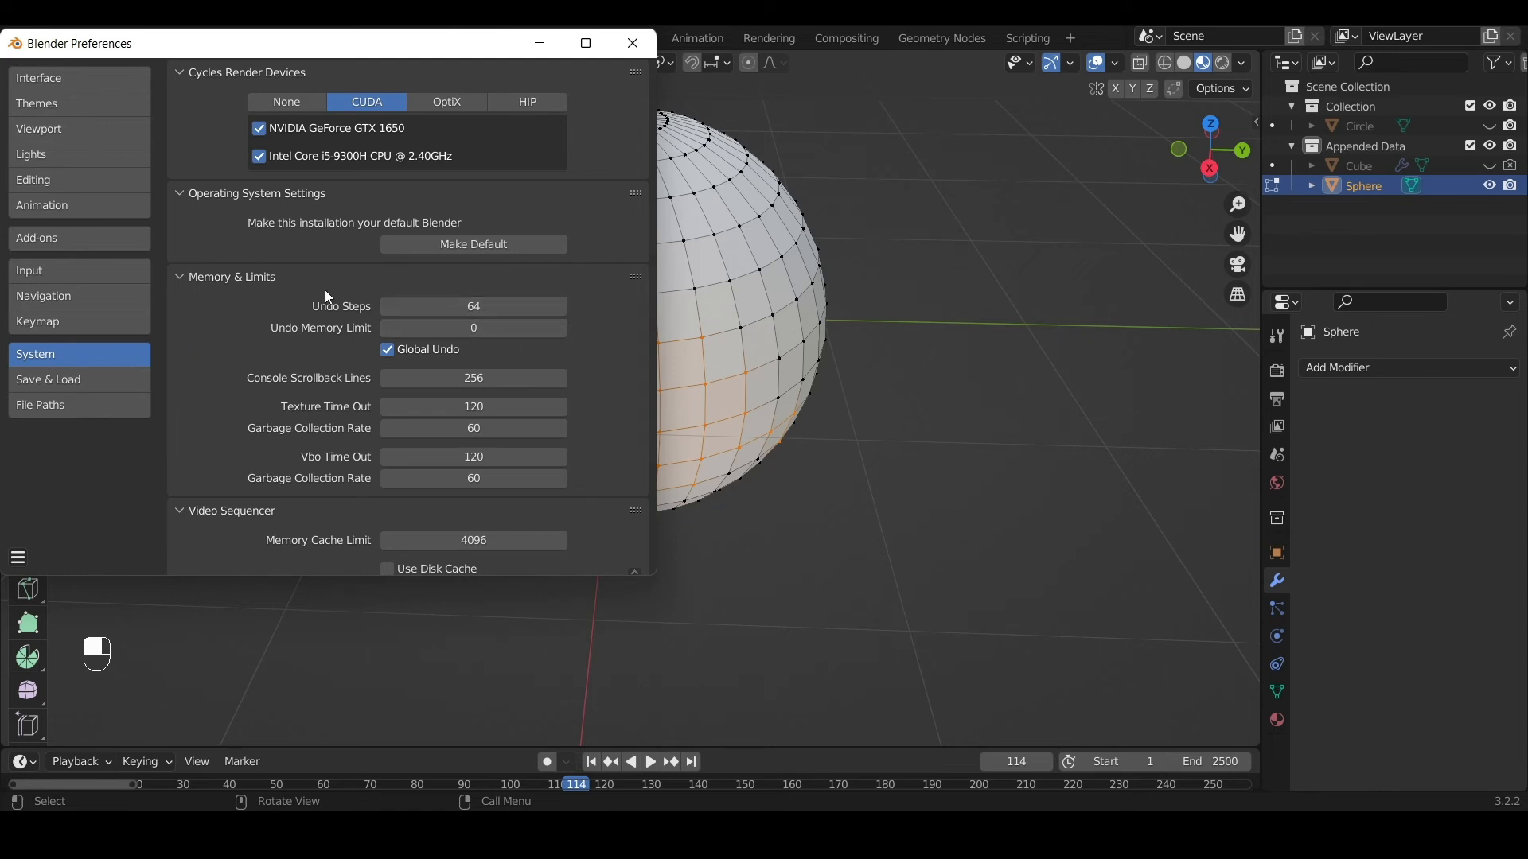
click(631, 44)
Switch to the Select Box tool and box-select the vertices on the sphere's front below its upper rings
middle_drag(648, 281, 617, 241)
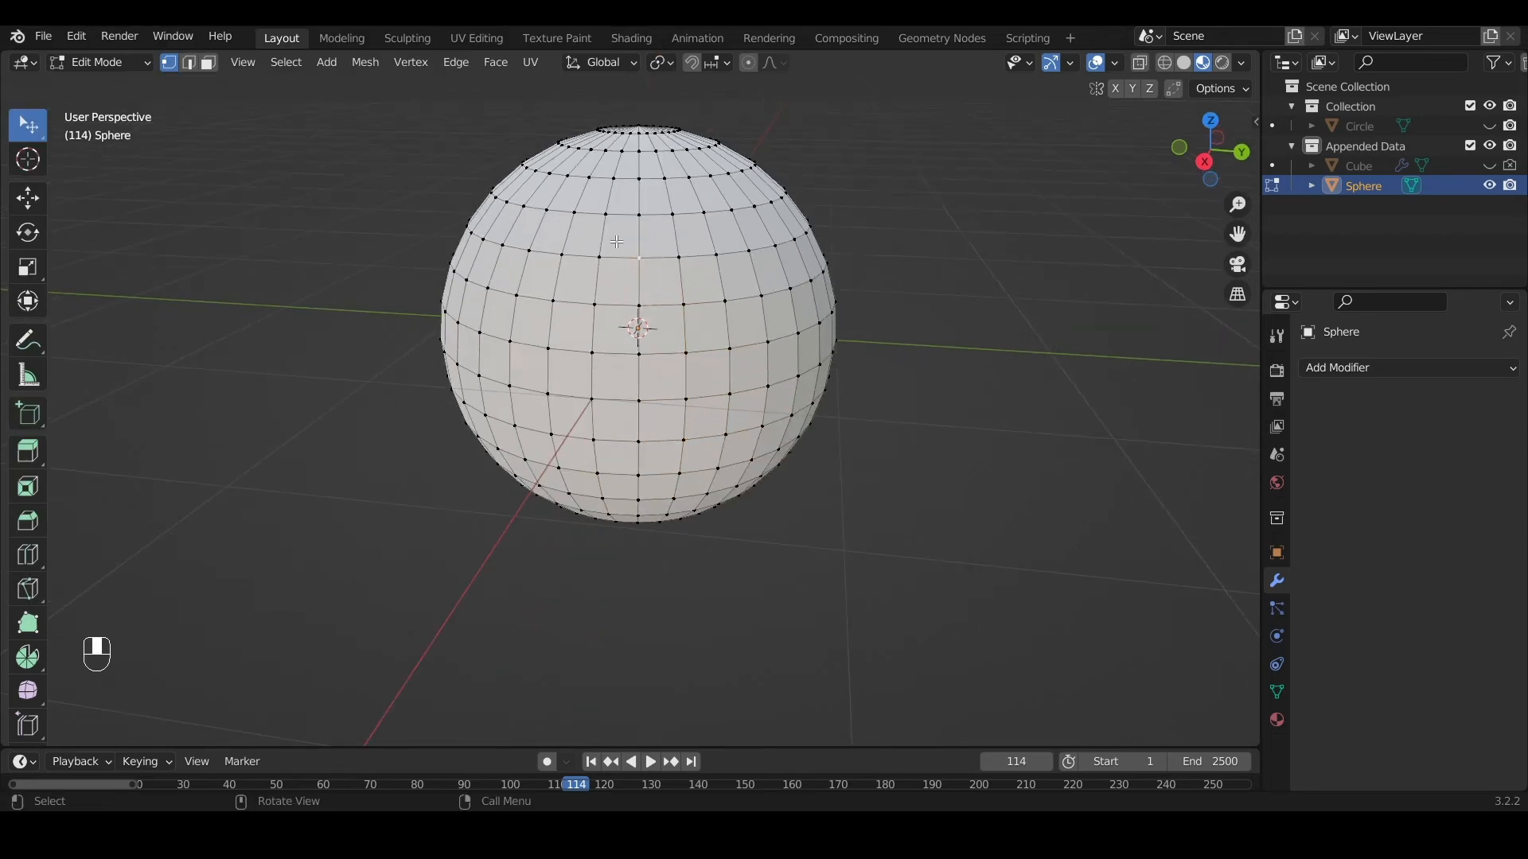
scroll(112, 205, up, 4)
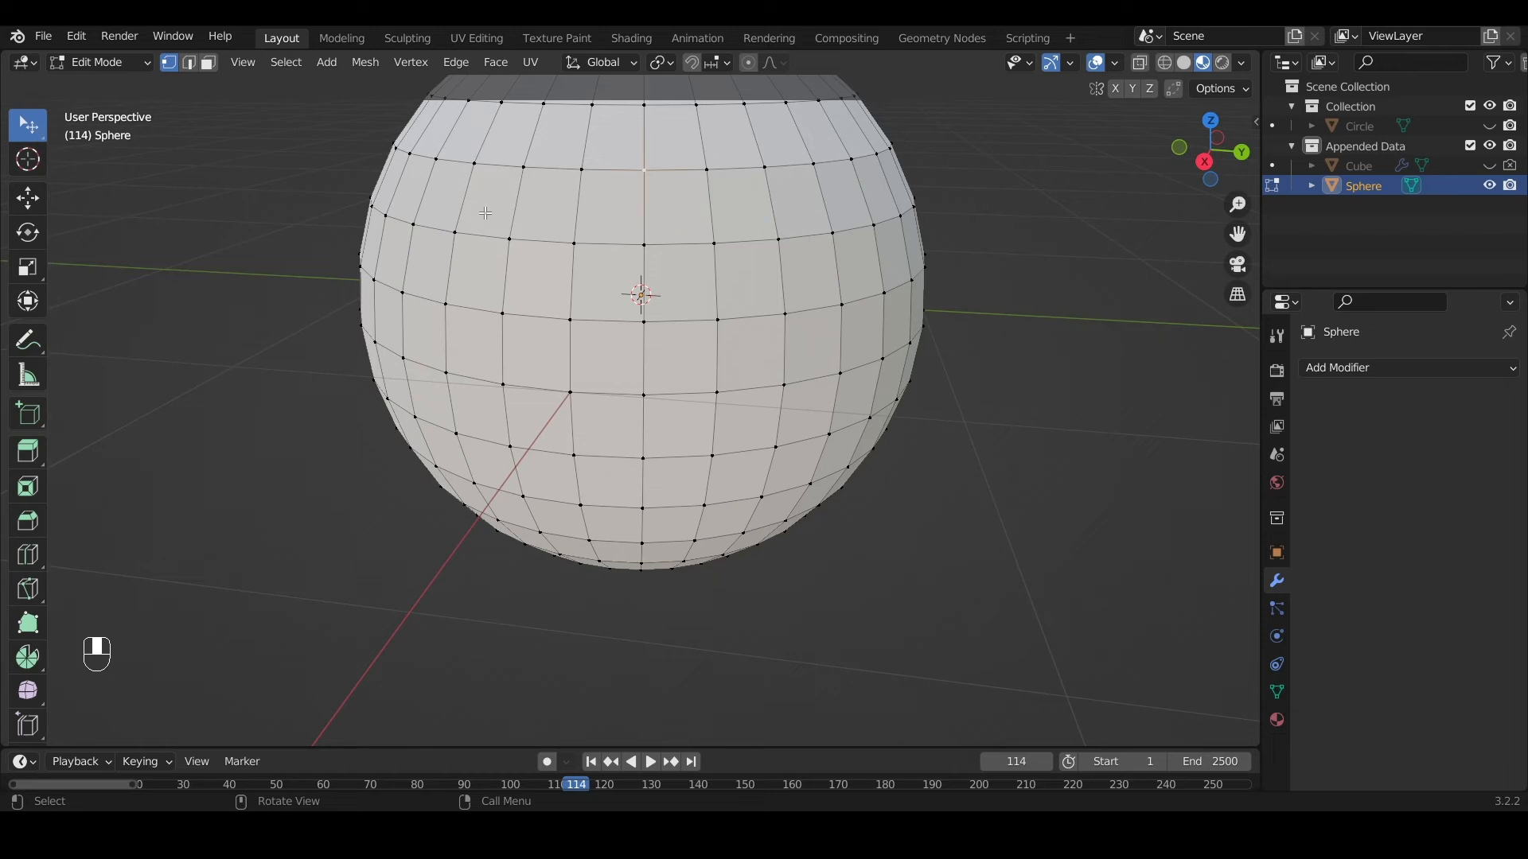
key(w)
key(w)
key(w)
key(w)
key(w)
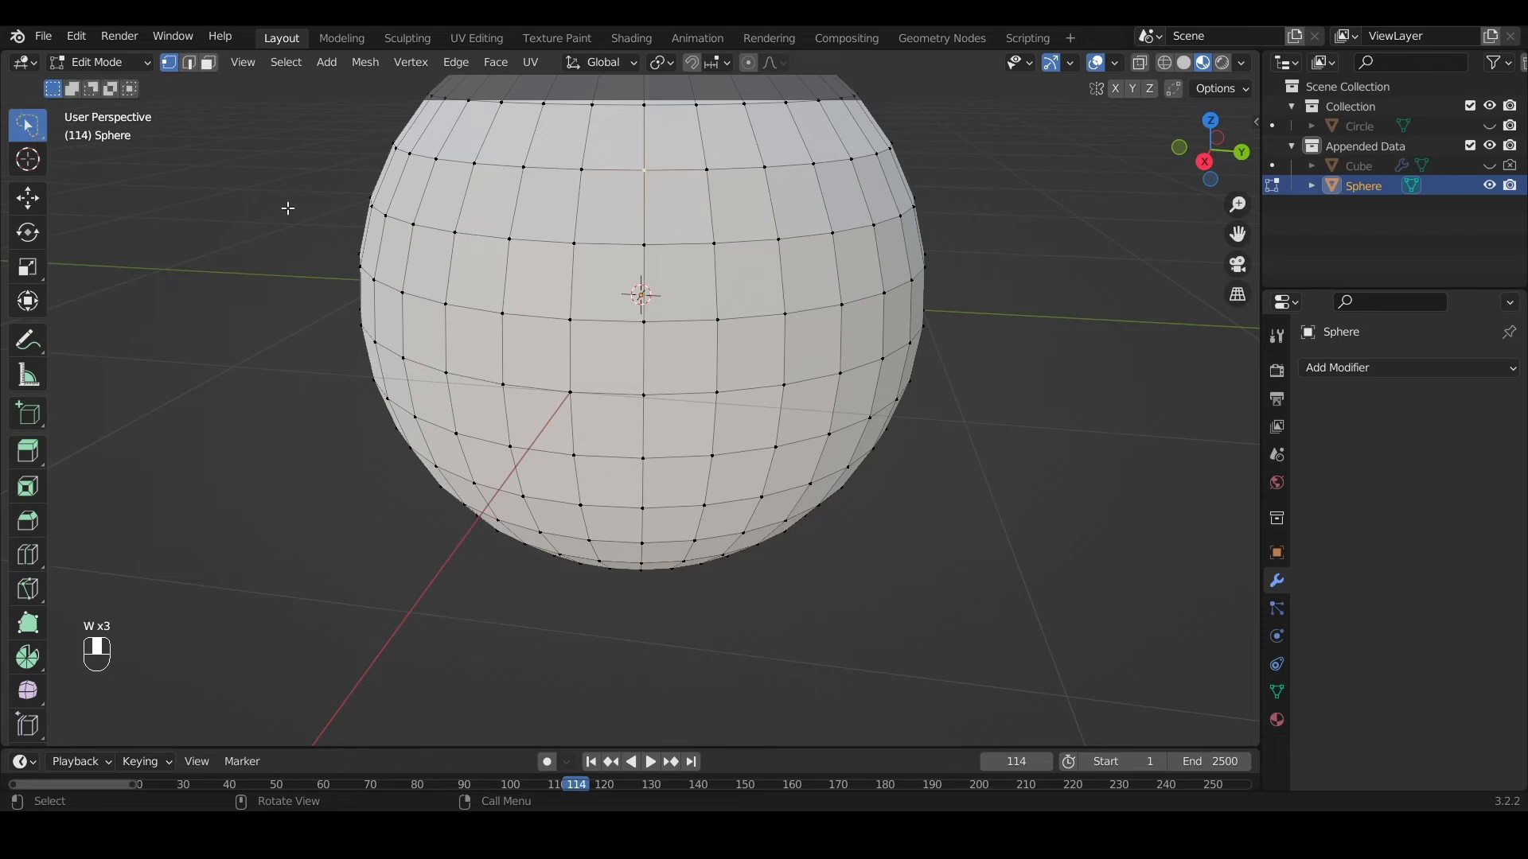
drag(226, 190, 947, 599)
Box-select the whole sphere from a side view without X-Ray and inspect its far side for missed vertices
scroll(862, 471, down, 6)
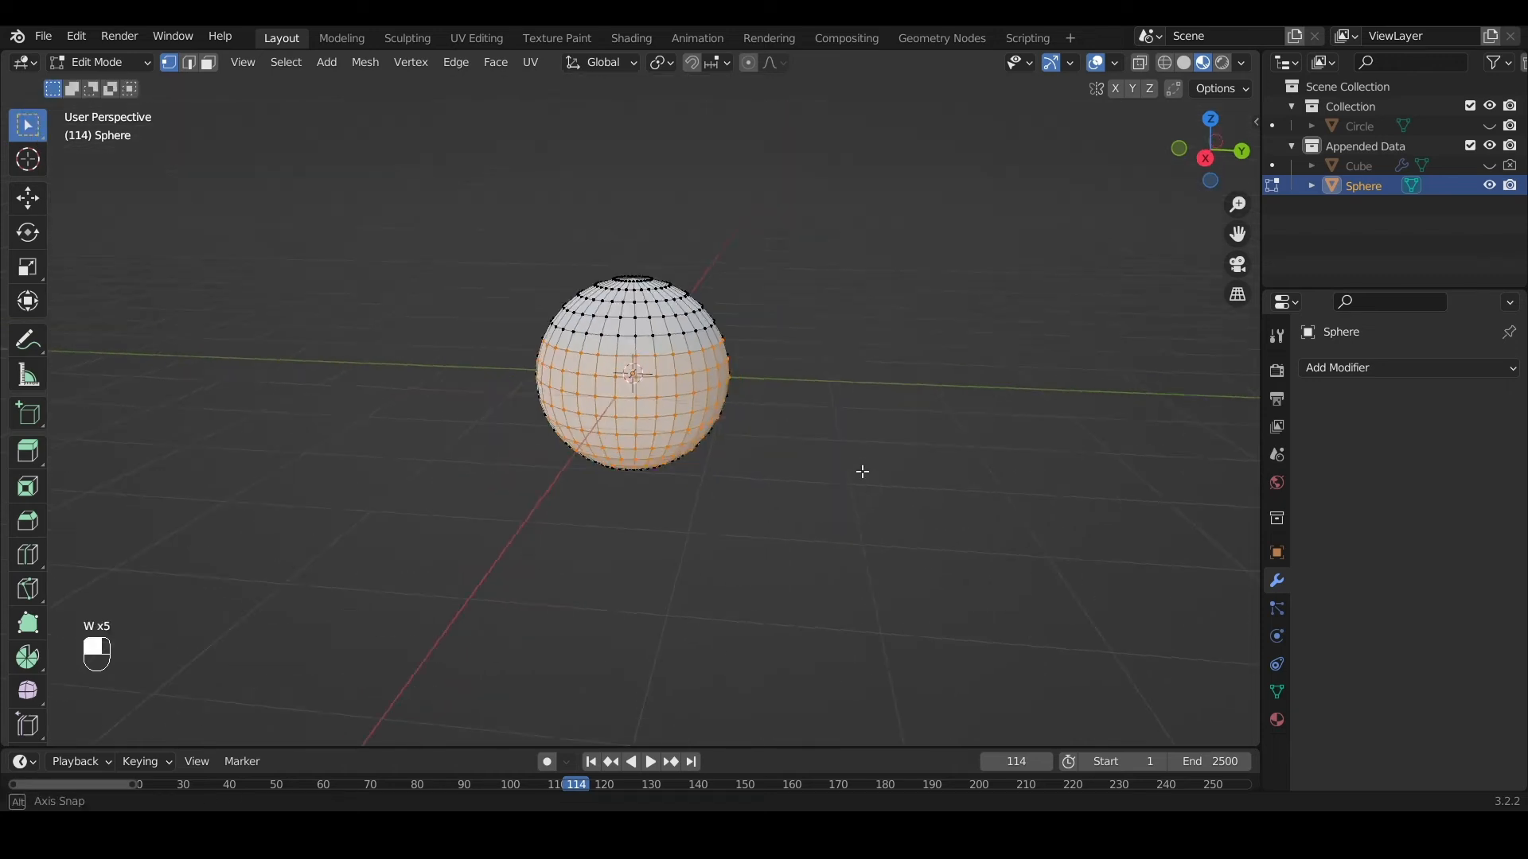
middle_drag(862, 470, 724, 471)
drag(518, 293, 883, 509)
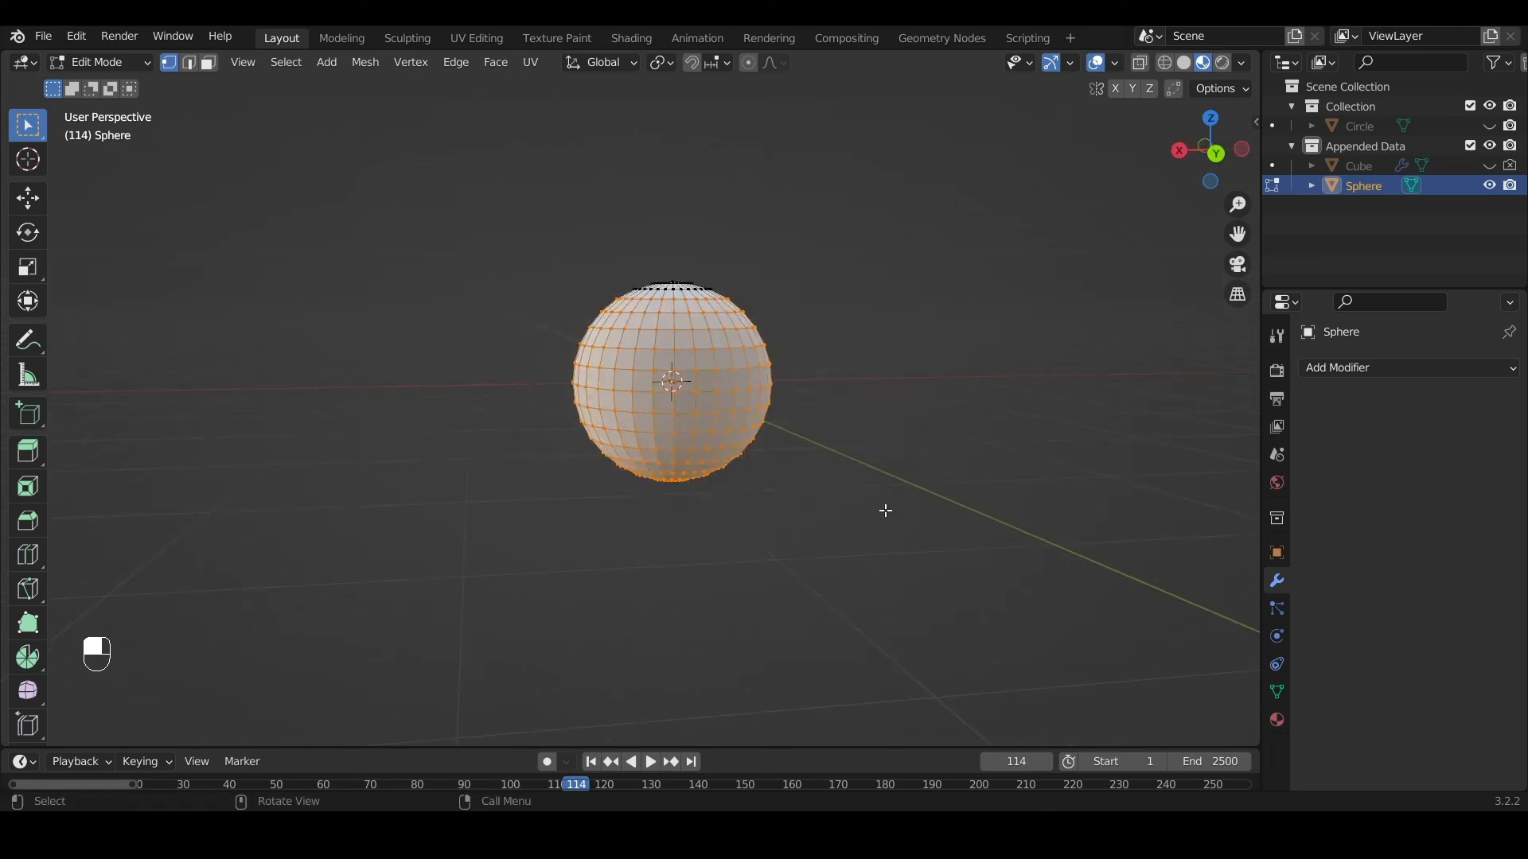
middle_drag(883, 509, 1076, 98)
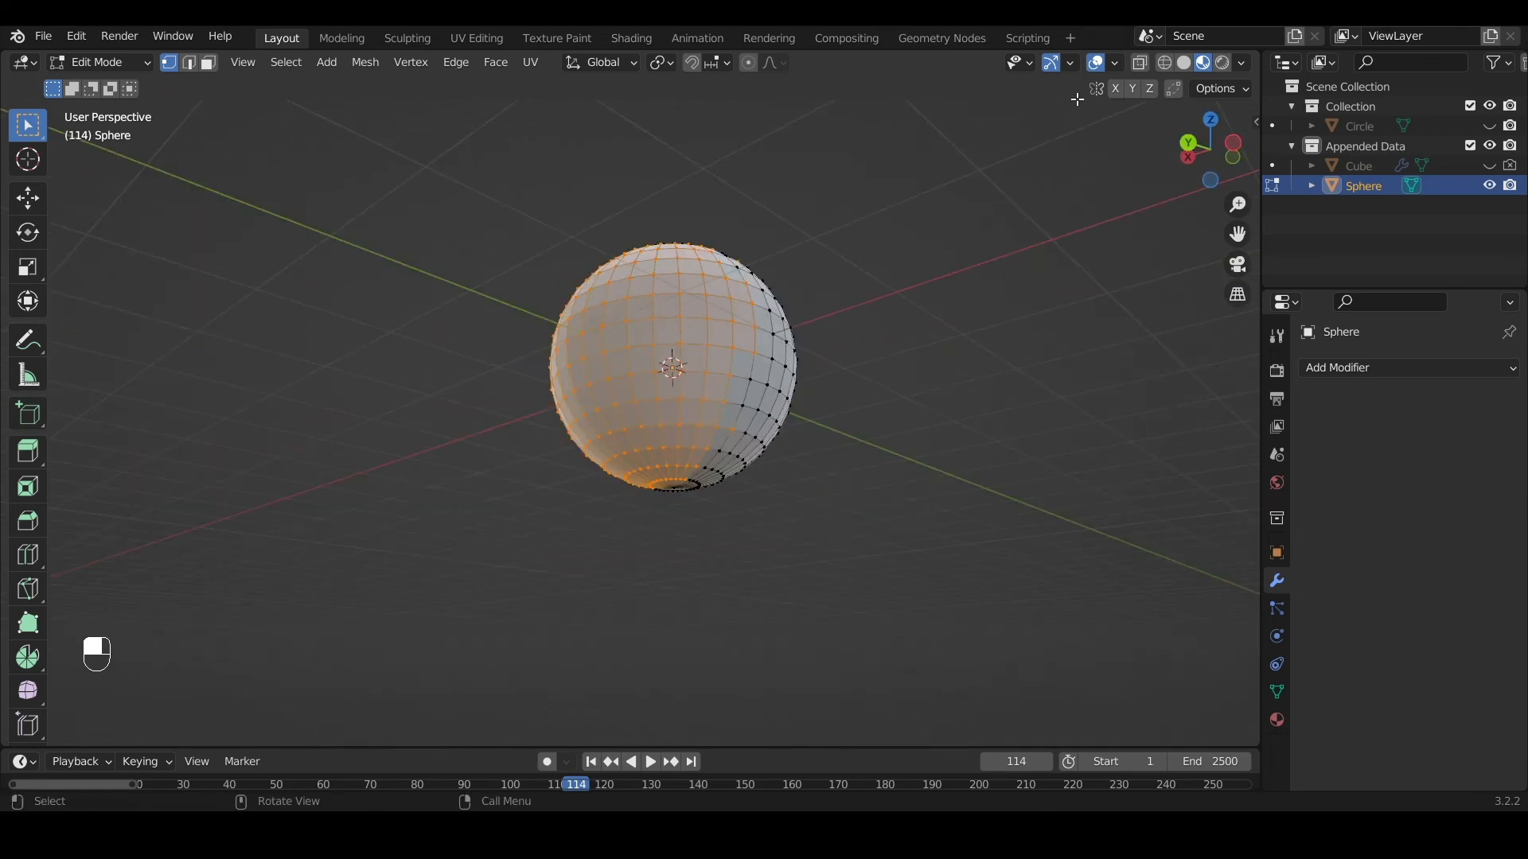
Turn on X-Ray and box-select one full half of the sphere, through to the far side, in the back orthographic view
click(1141, 64)
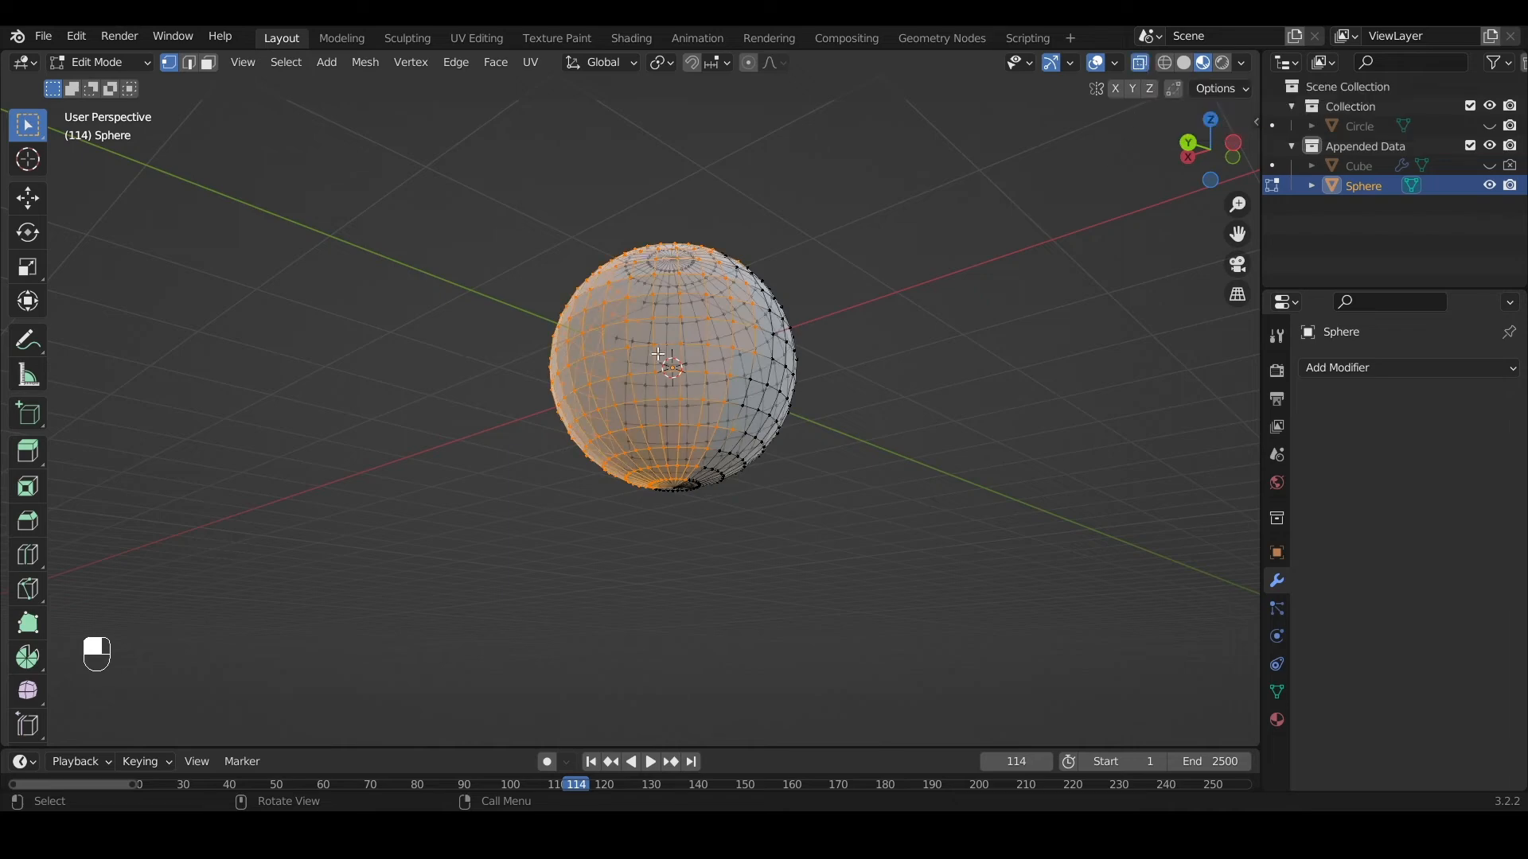
middle_drag(658, 354, 893, 354)
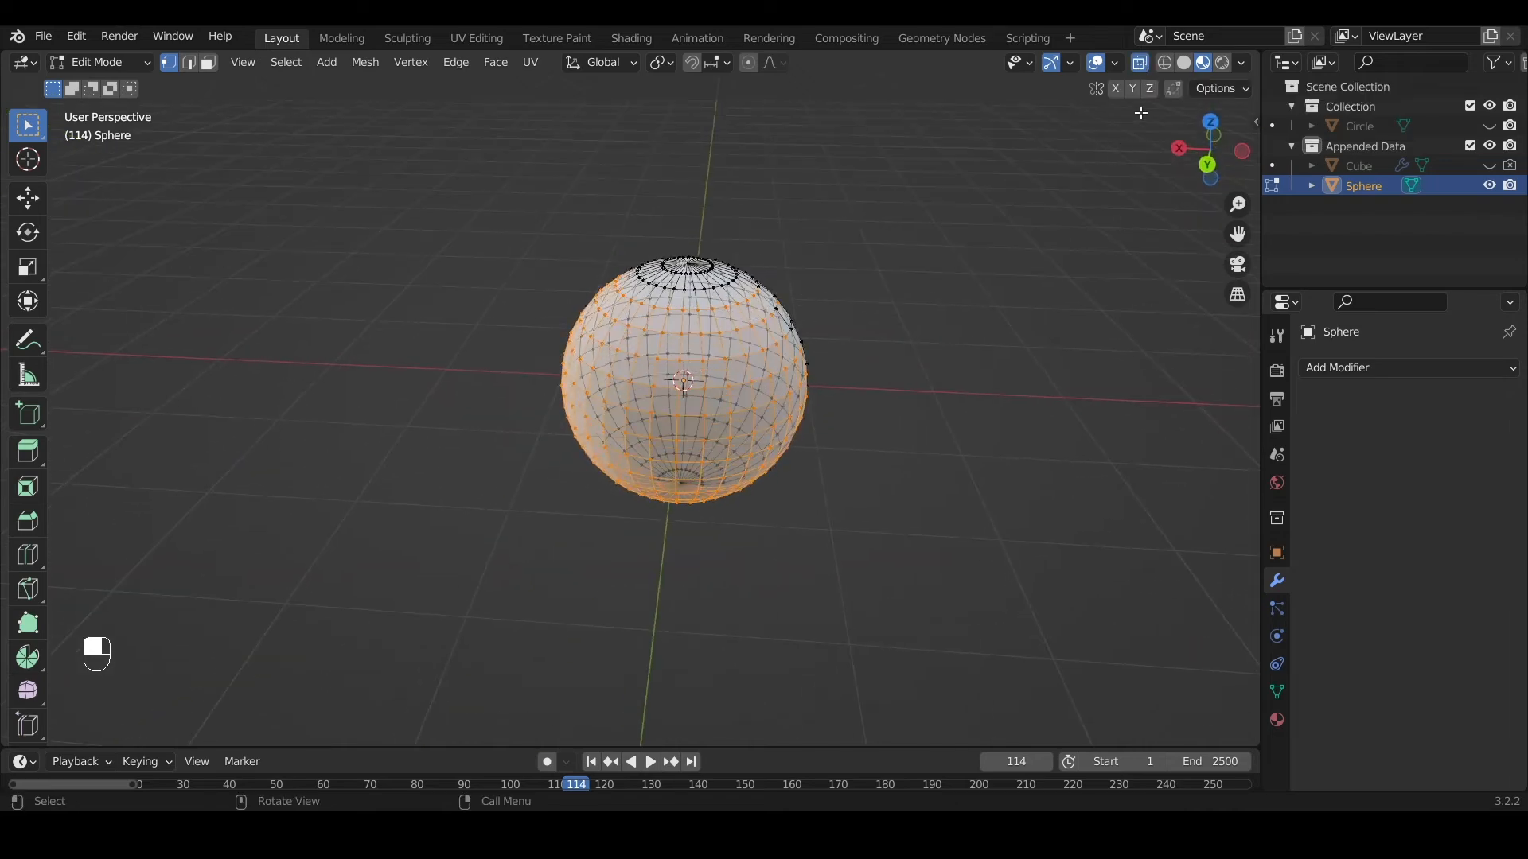
click(1205, 174)
click(866, 219)
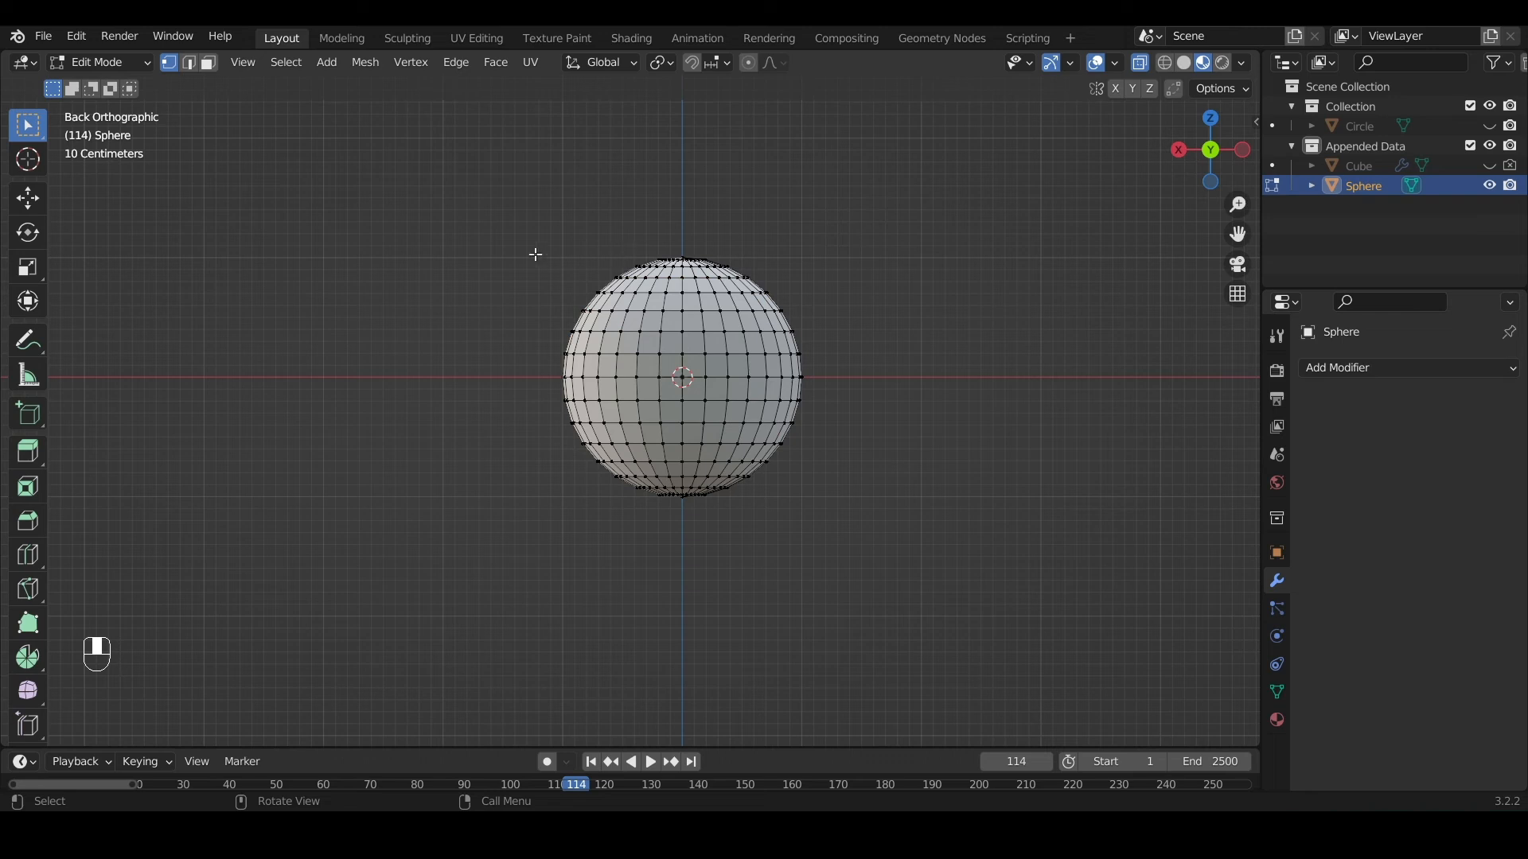
drag(494, 206, 681, 601)
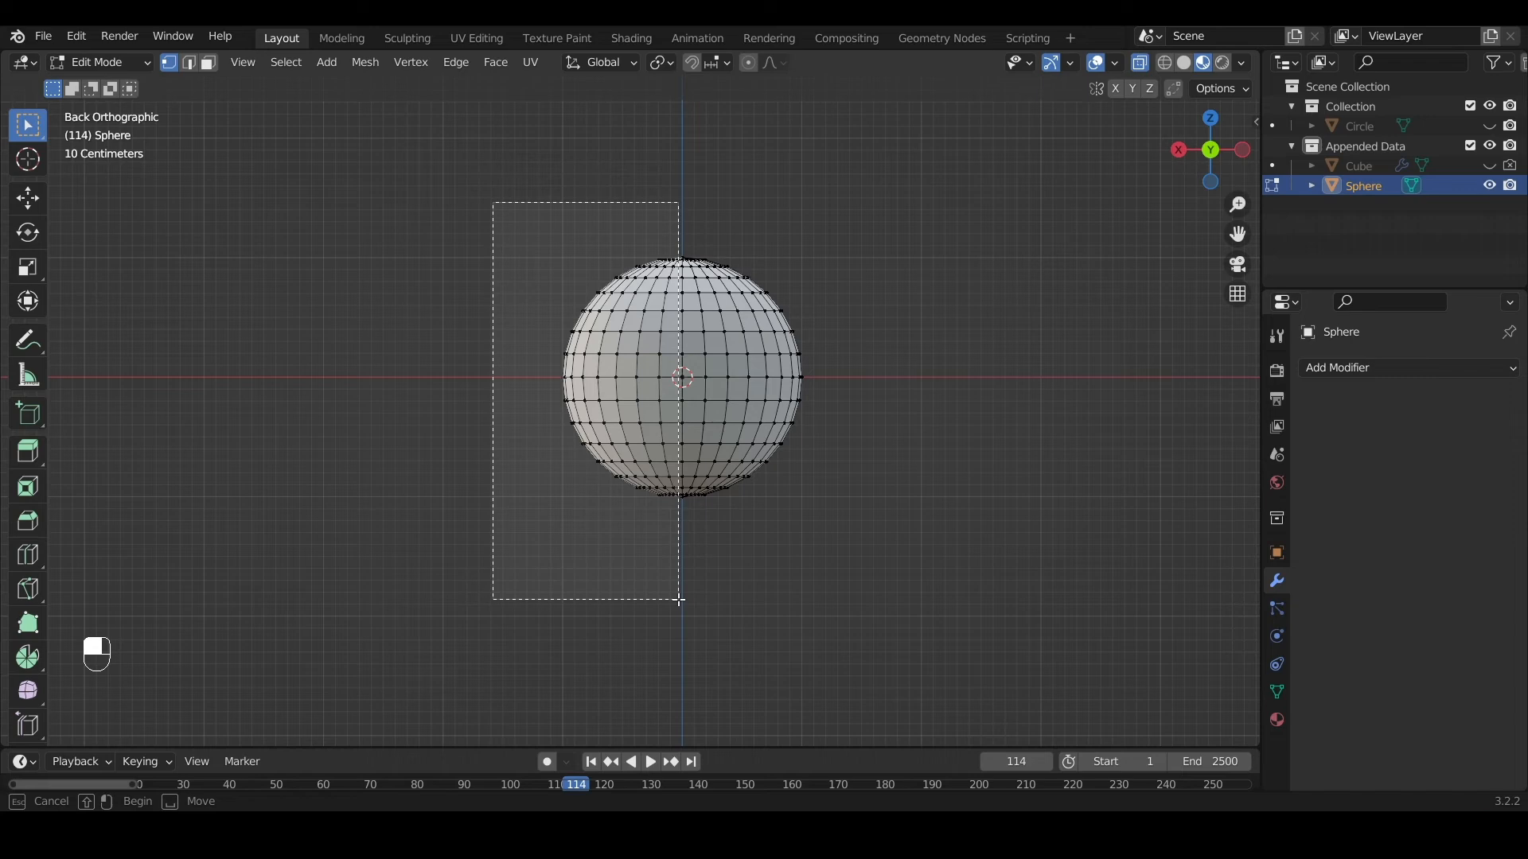
drag(681, 601, 680, 598)
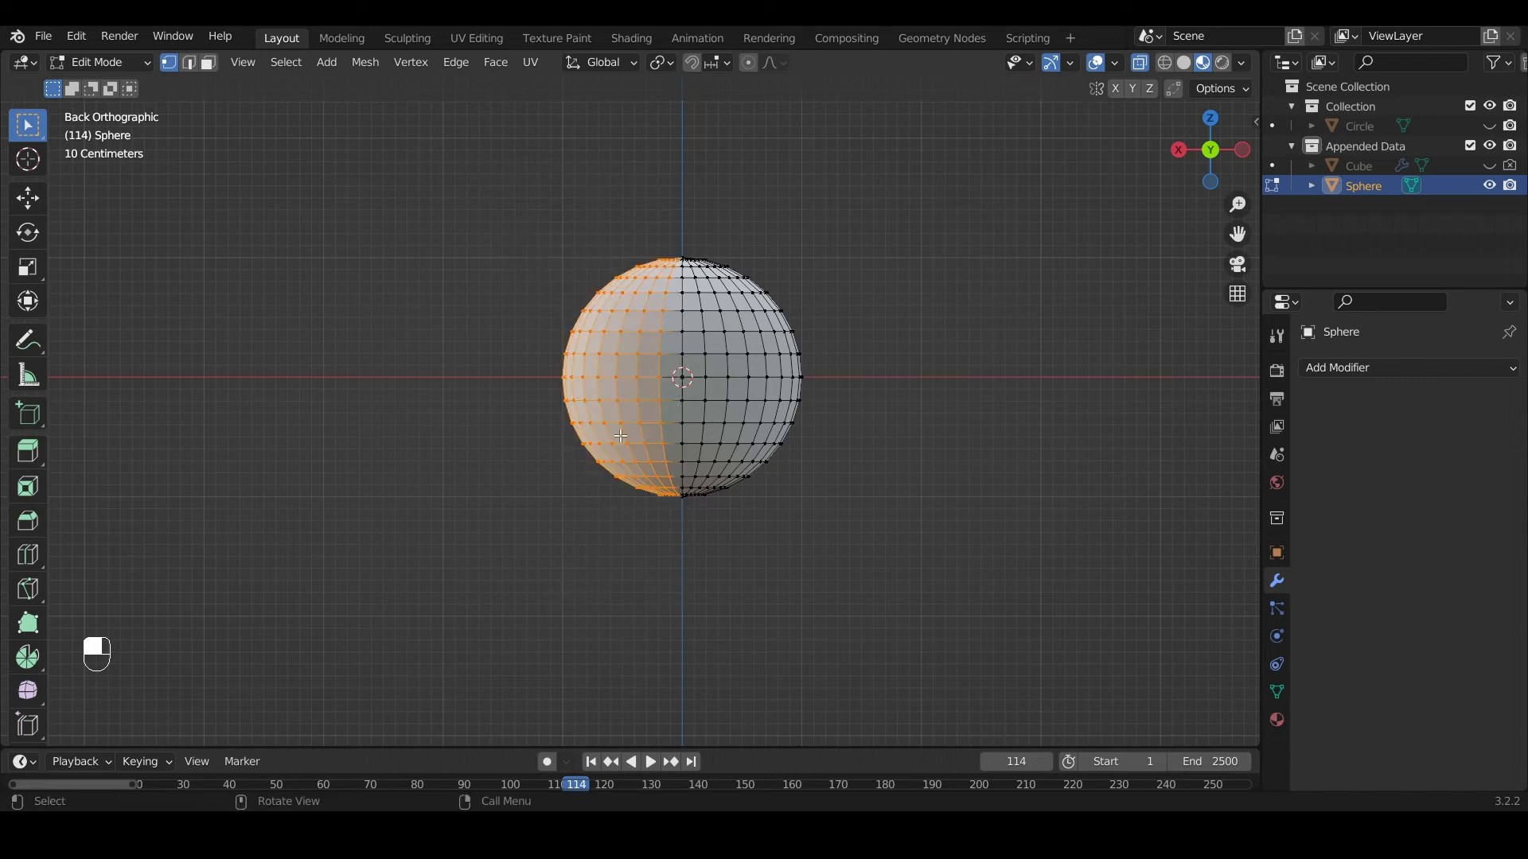
Turn off X-Ray and box-select the visible vertices on the negative Y half of the sphere in the right orthographic view
middle_drag(452, 370, 788, 401)
click(1148, 62)
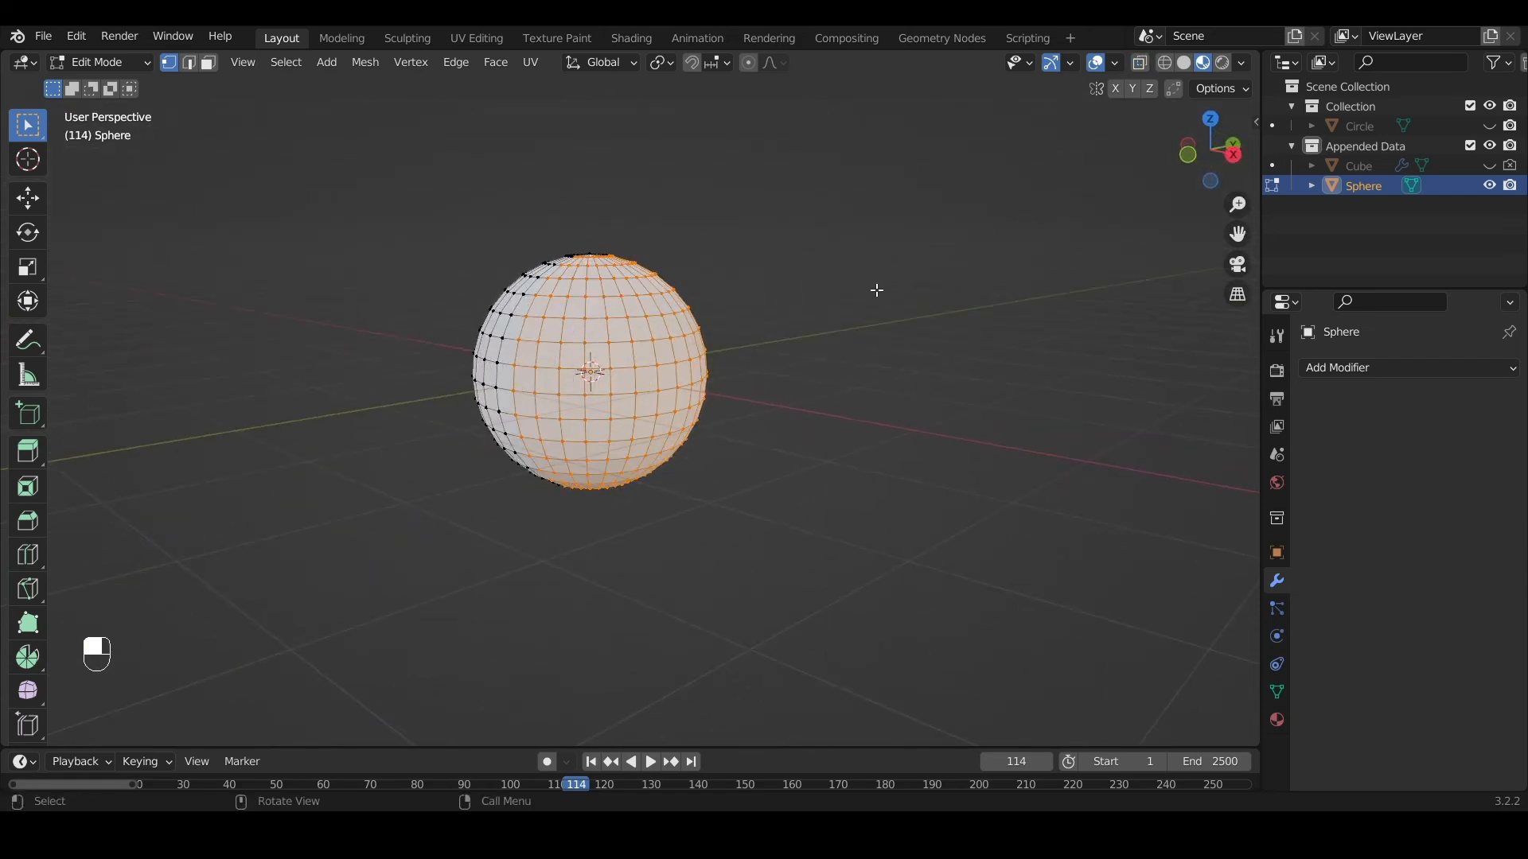
click(1233, 152)
click(815, 317)
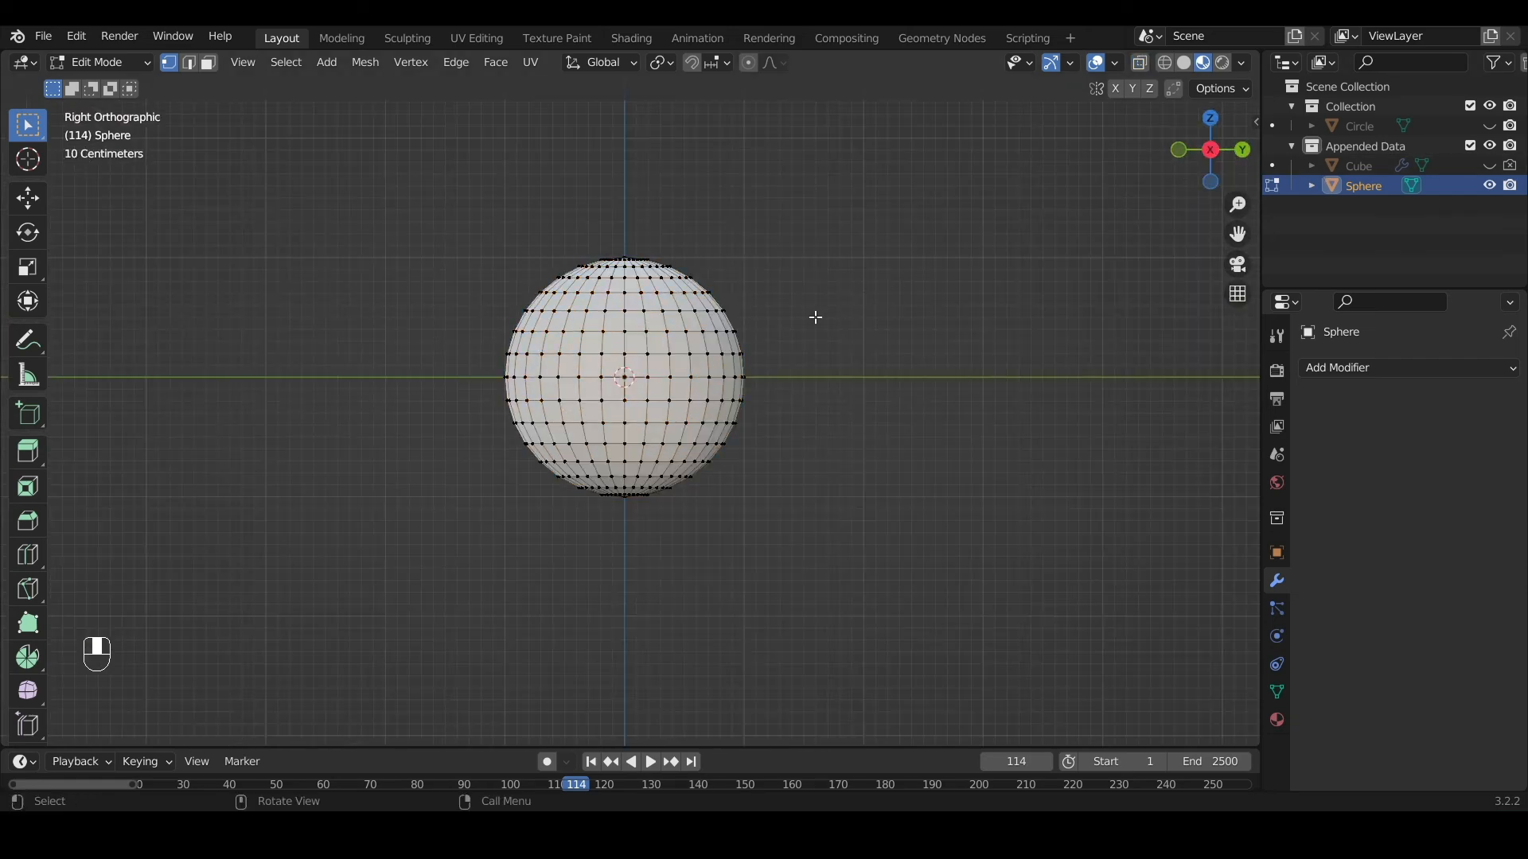
drag(485, 263, 608, 475)
middle_drag(609, 475, 560, 282)
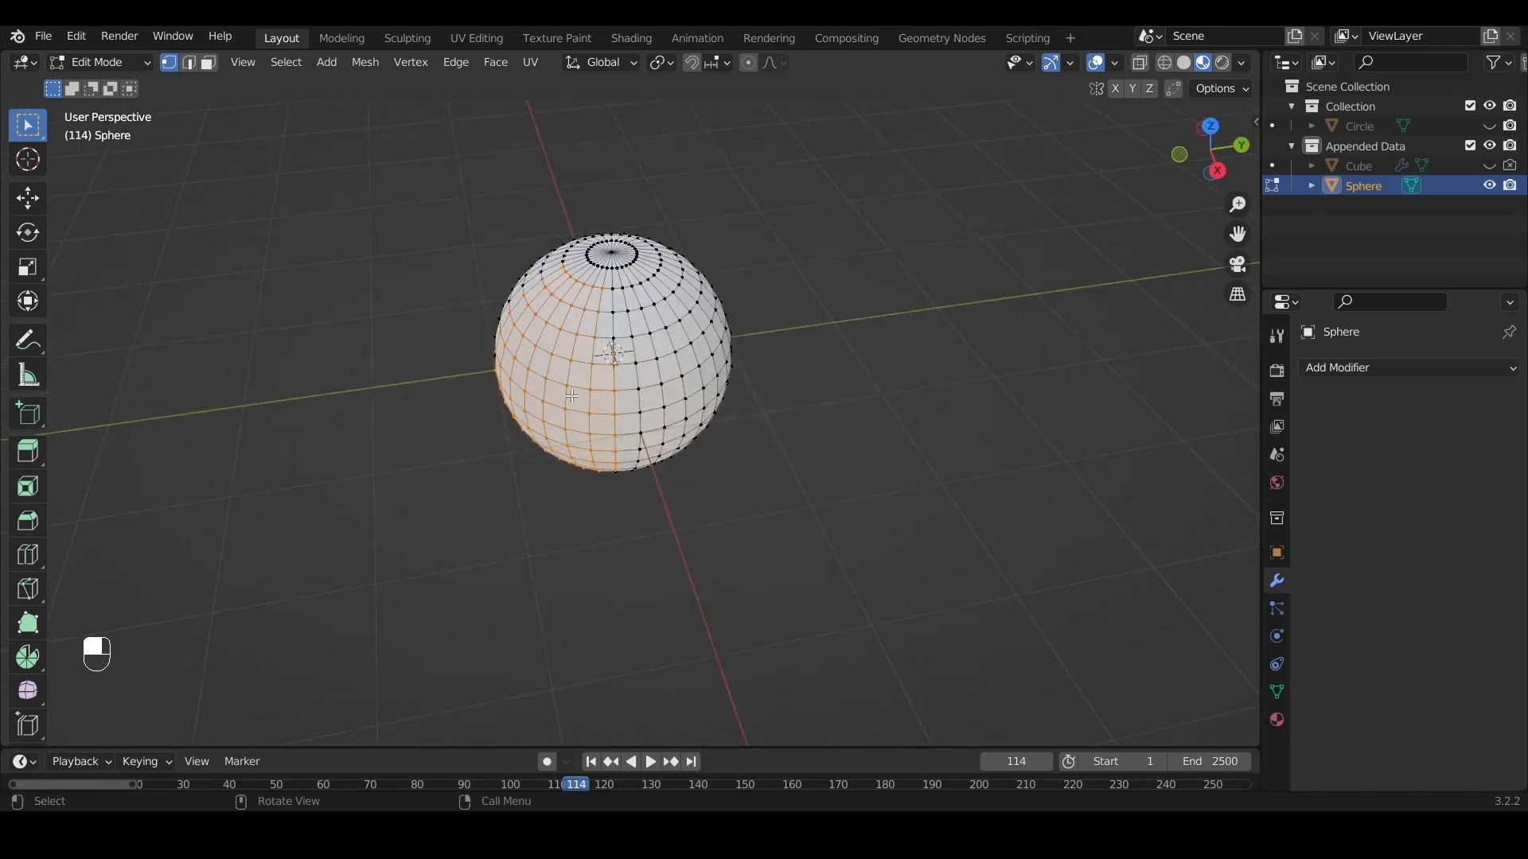
Extrude the selected sphere region far outward, inspect the extruded shape, and undo the extrusion
middle_drag(572, 395, 612, 374)
key(e)
click(370, 446)
middle_drag(370, 445, 949, 320)
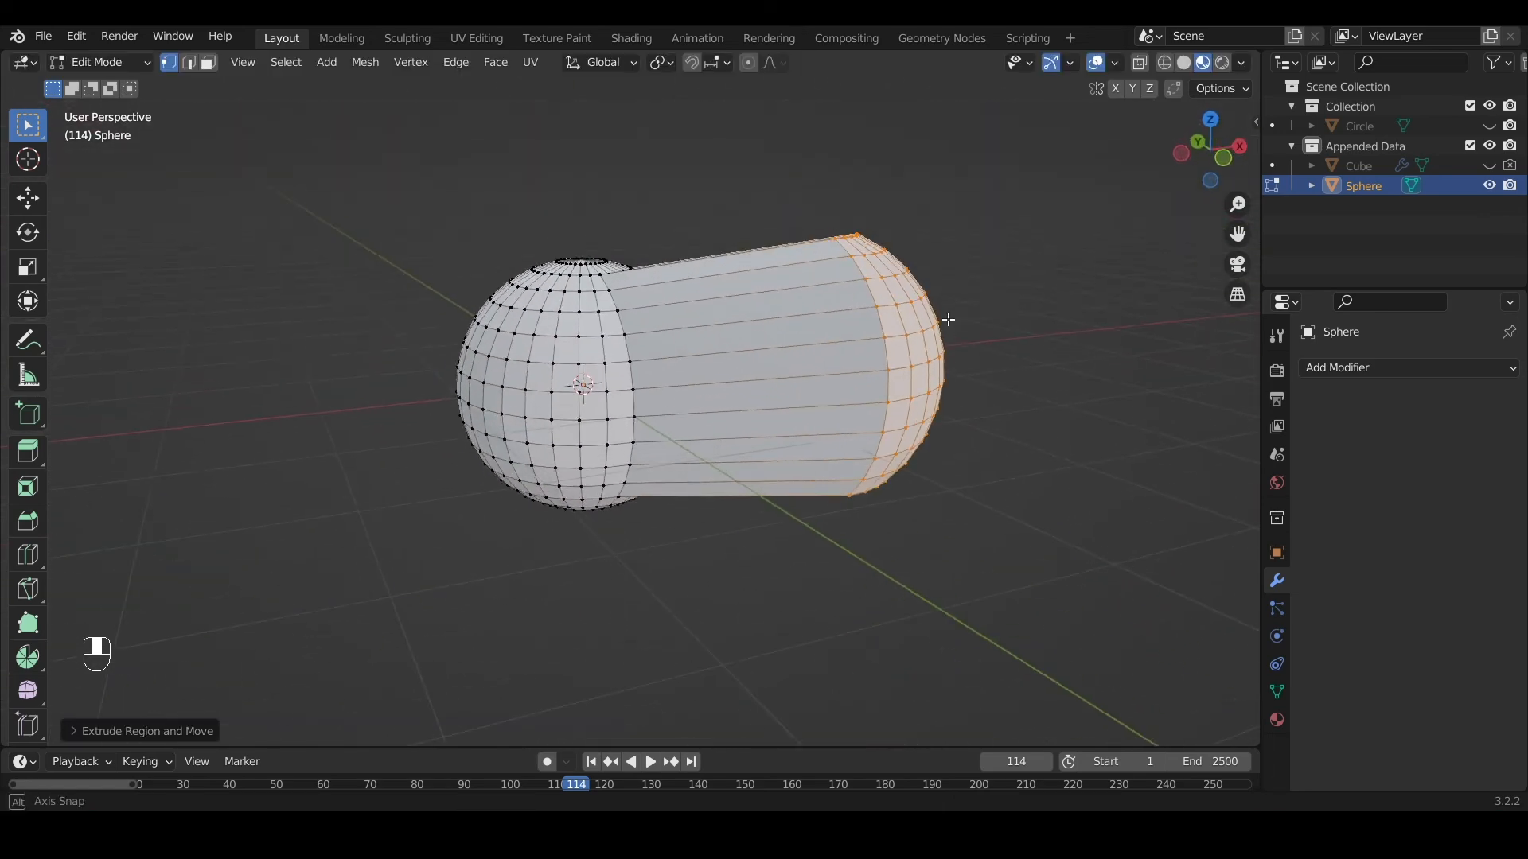
scroll(313, 344, down, 6)
middle_drag(313, 345, 409, 358)
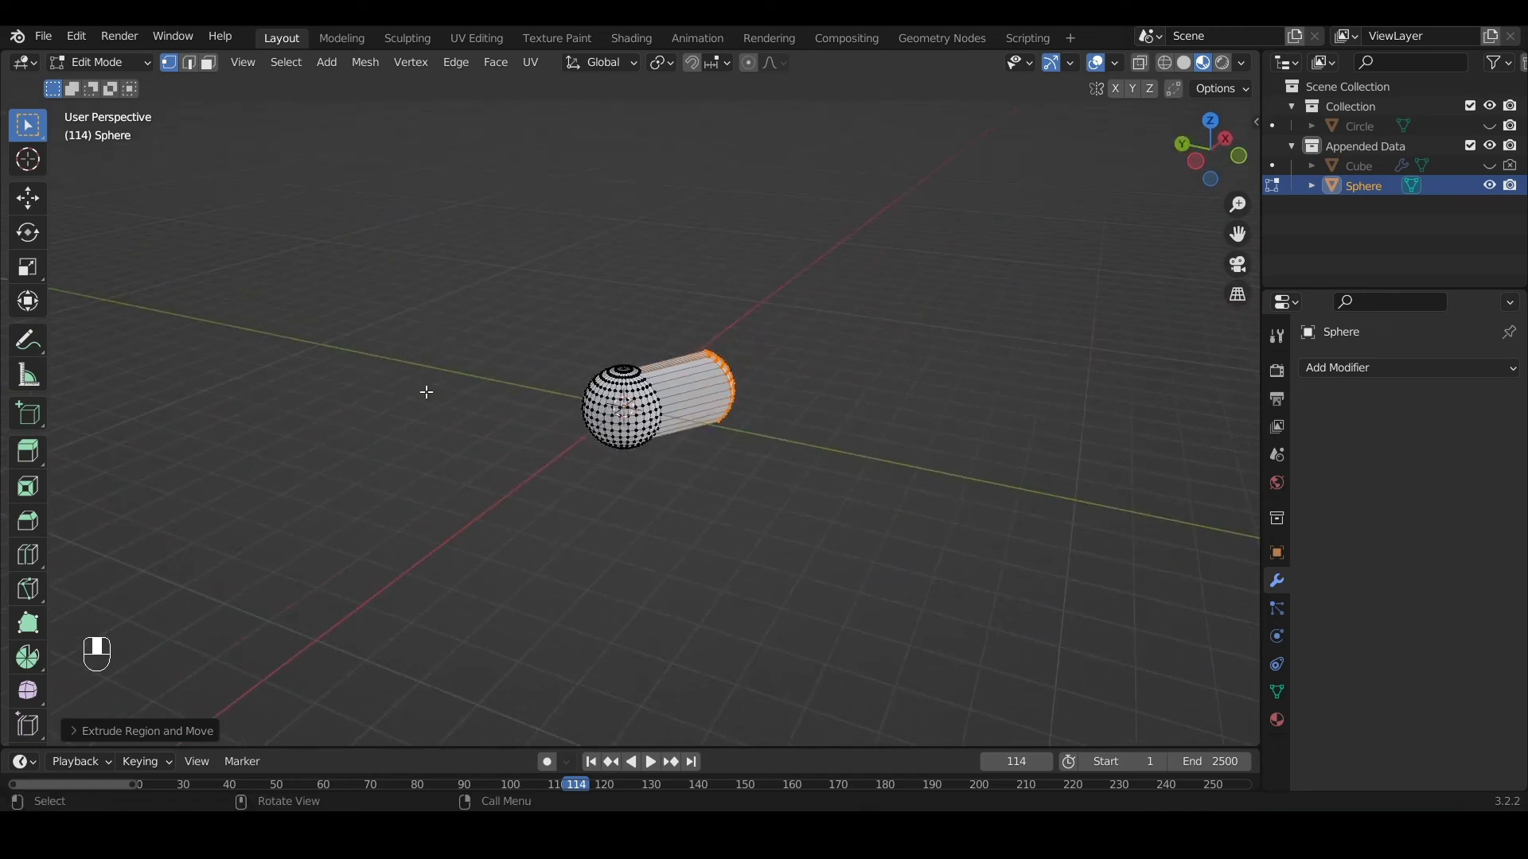
middle_drag(643, 383, 531, 348)
scroll(580, 348, up, 5)
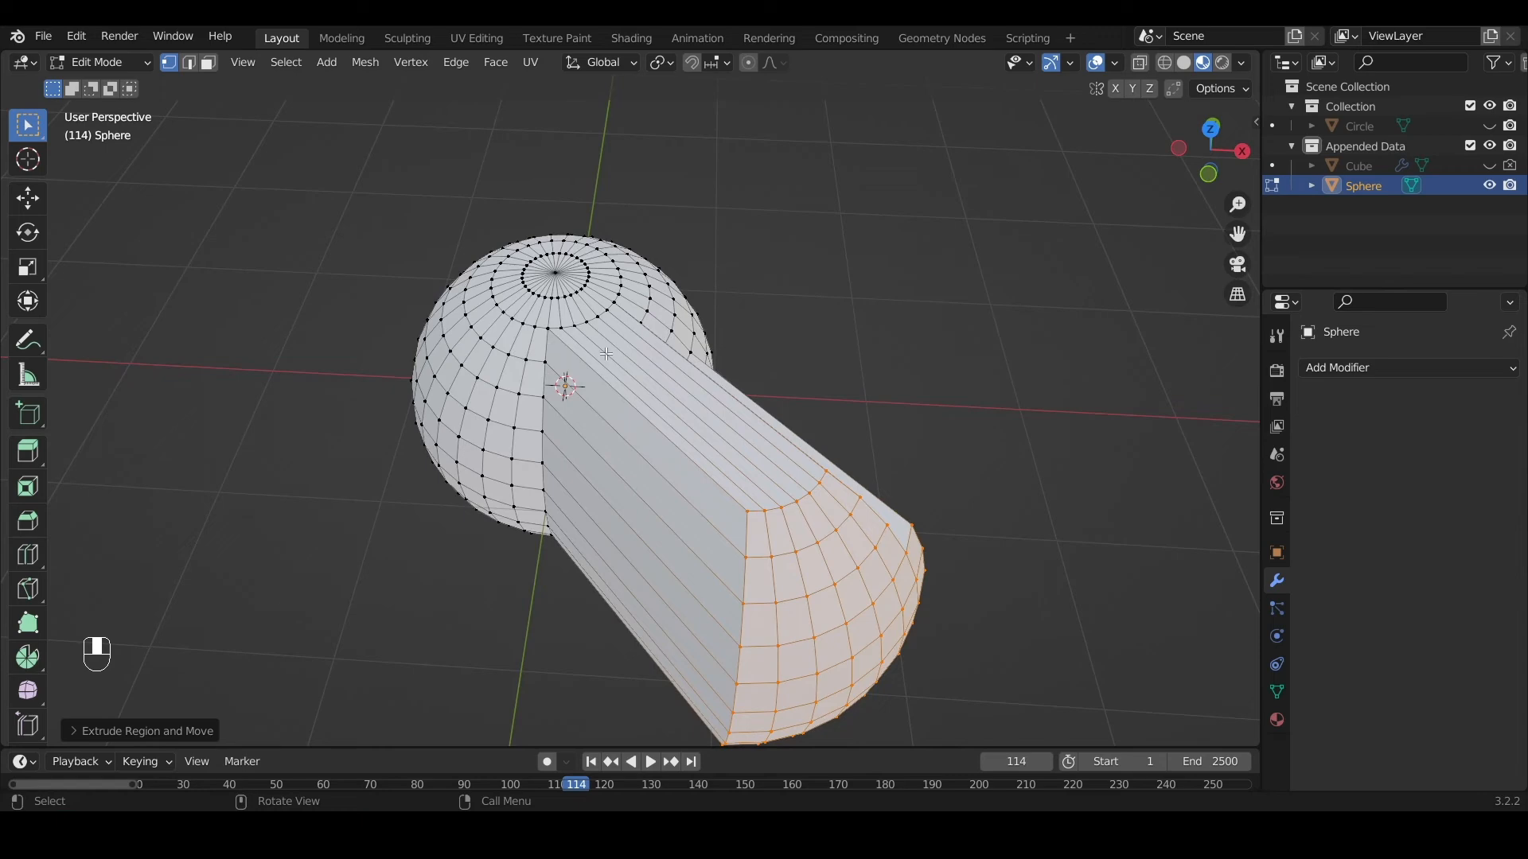
key(ctrl+z)
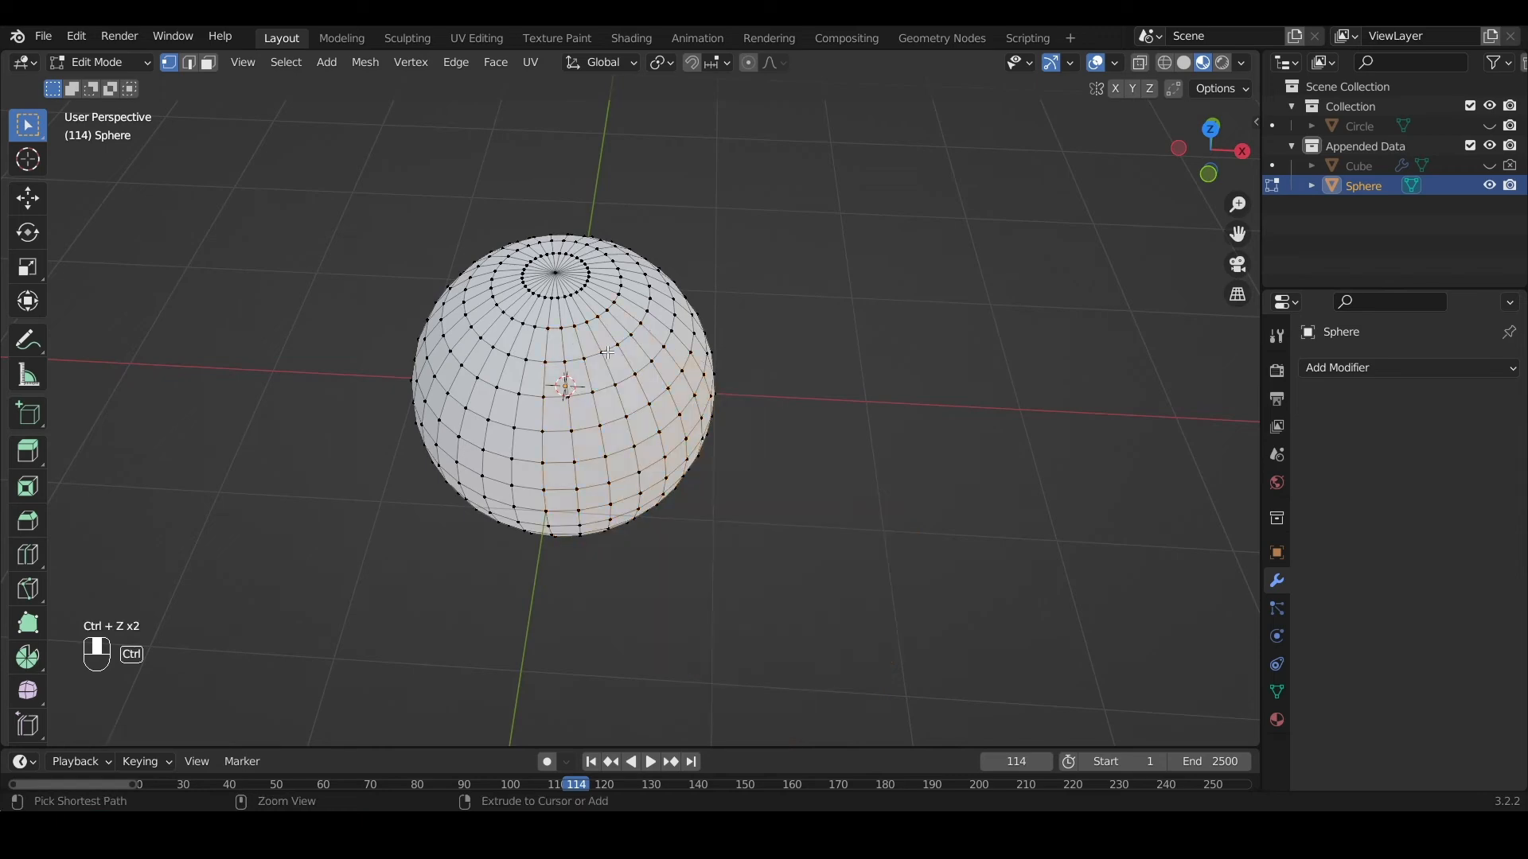
Return to Object Mode and delete the sphere
middle_drag(598, 340, 561, 253)
key(Tab)
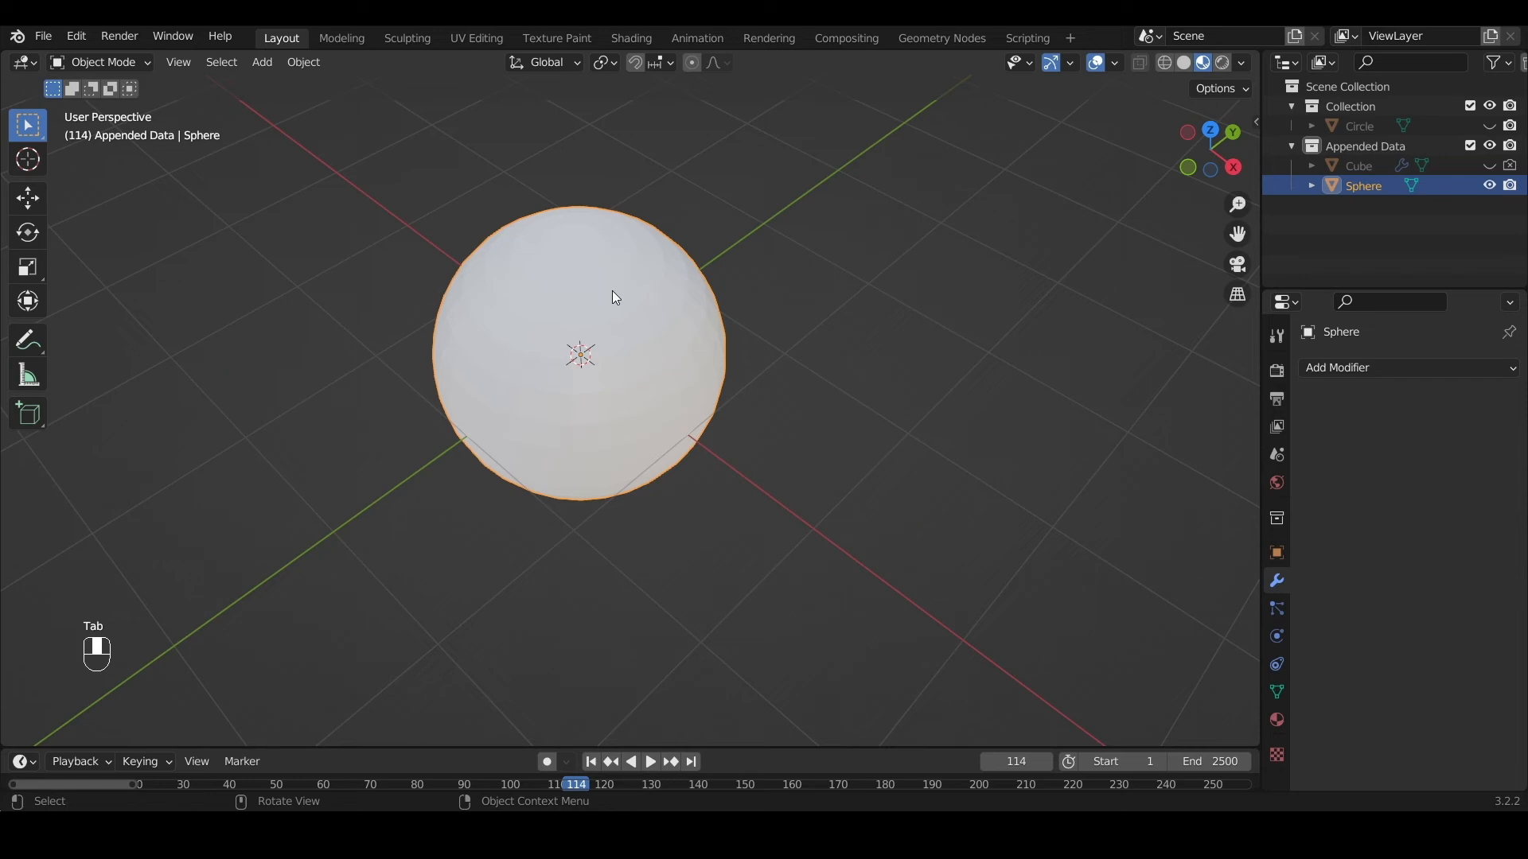
middle_drag(689, 331, 615, 279)
scroll(615, 279, up, 4)
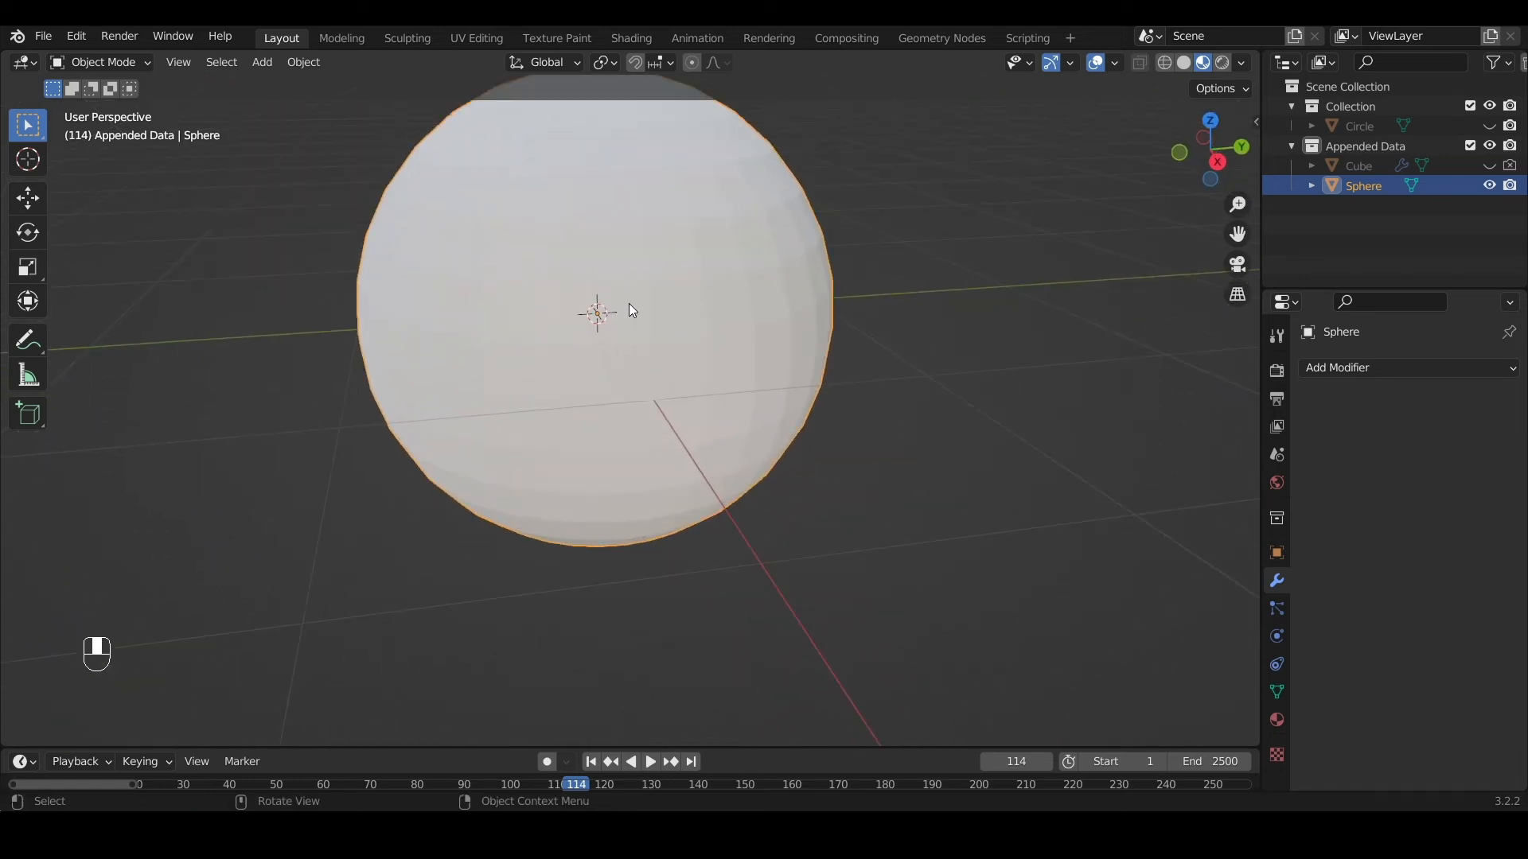
key(x)
click(628, 303)
Add a cube mesh and enter Edit Mode on it
key(shift+a)
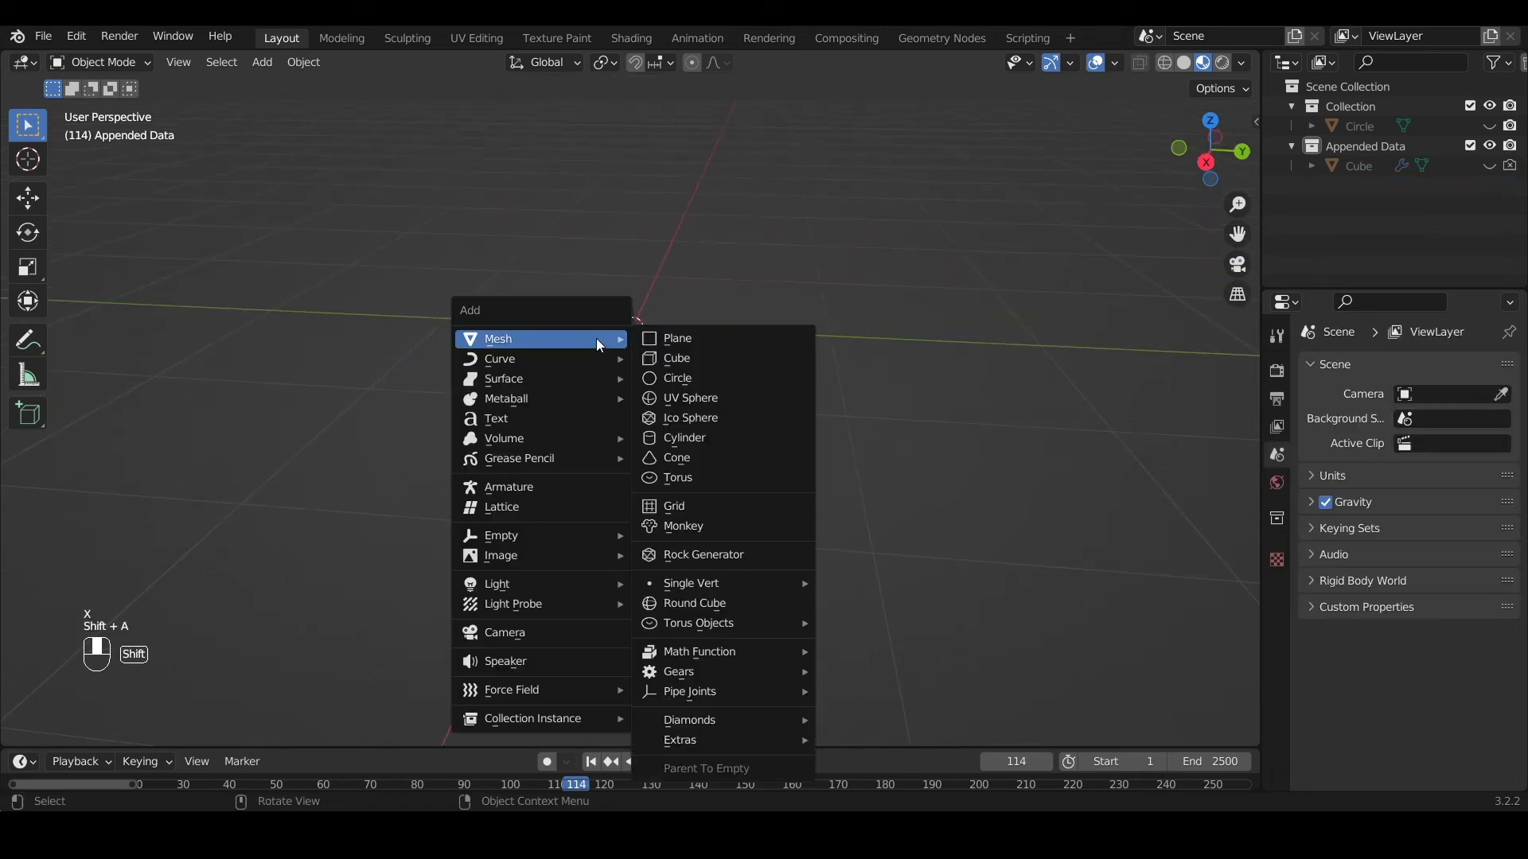
click(700, 353)
scroll(714, 352, down, 5)
key(Tab)
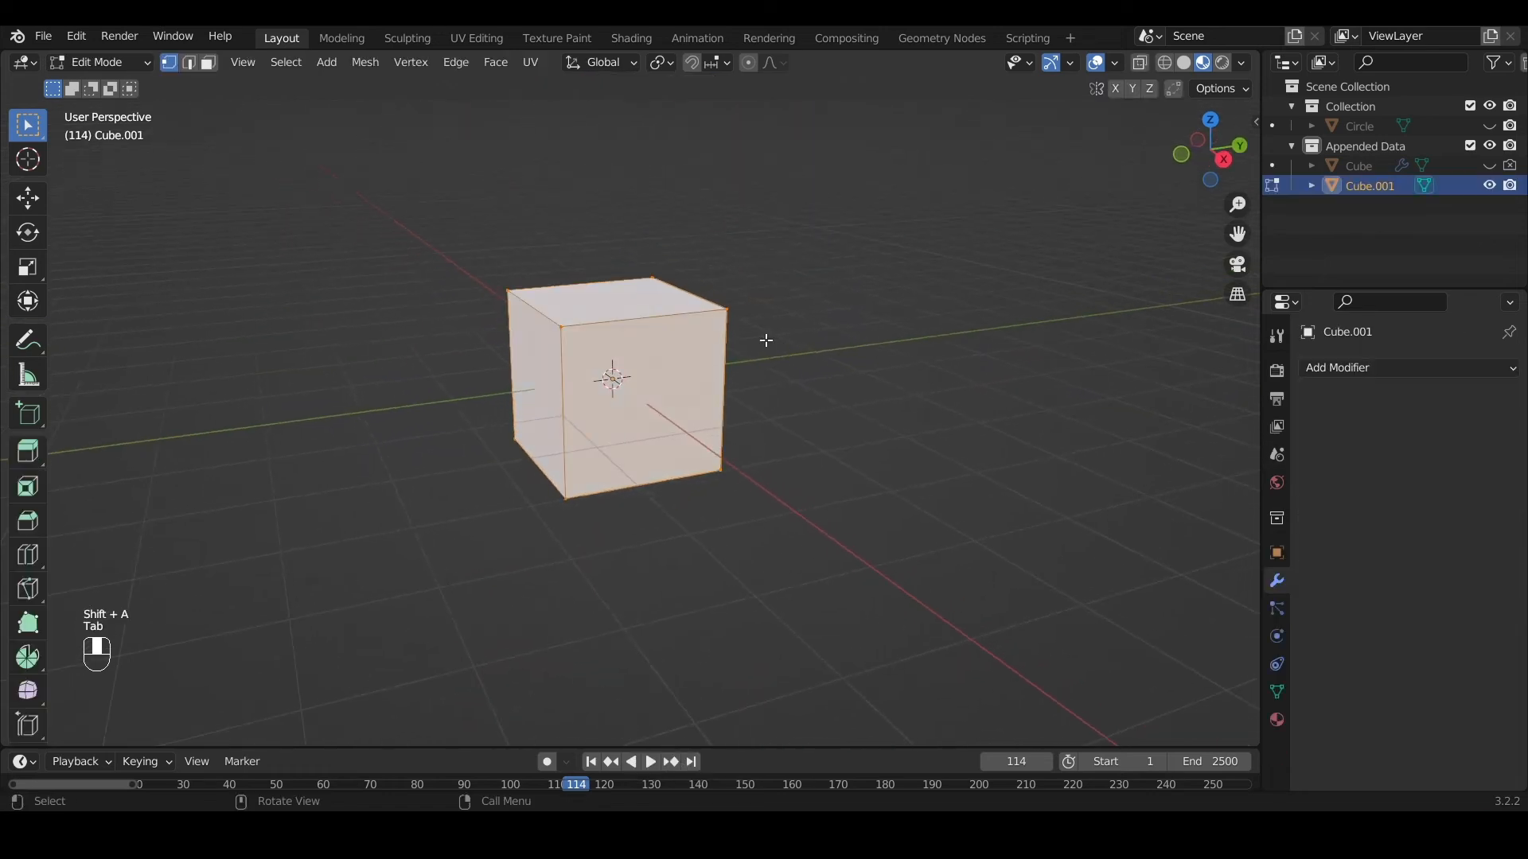
middle_drag(766, 341, 410, 311)
middle_drag(607, 216, 857, 355)
scroll(573, 362, up, 5)
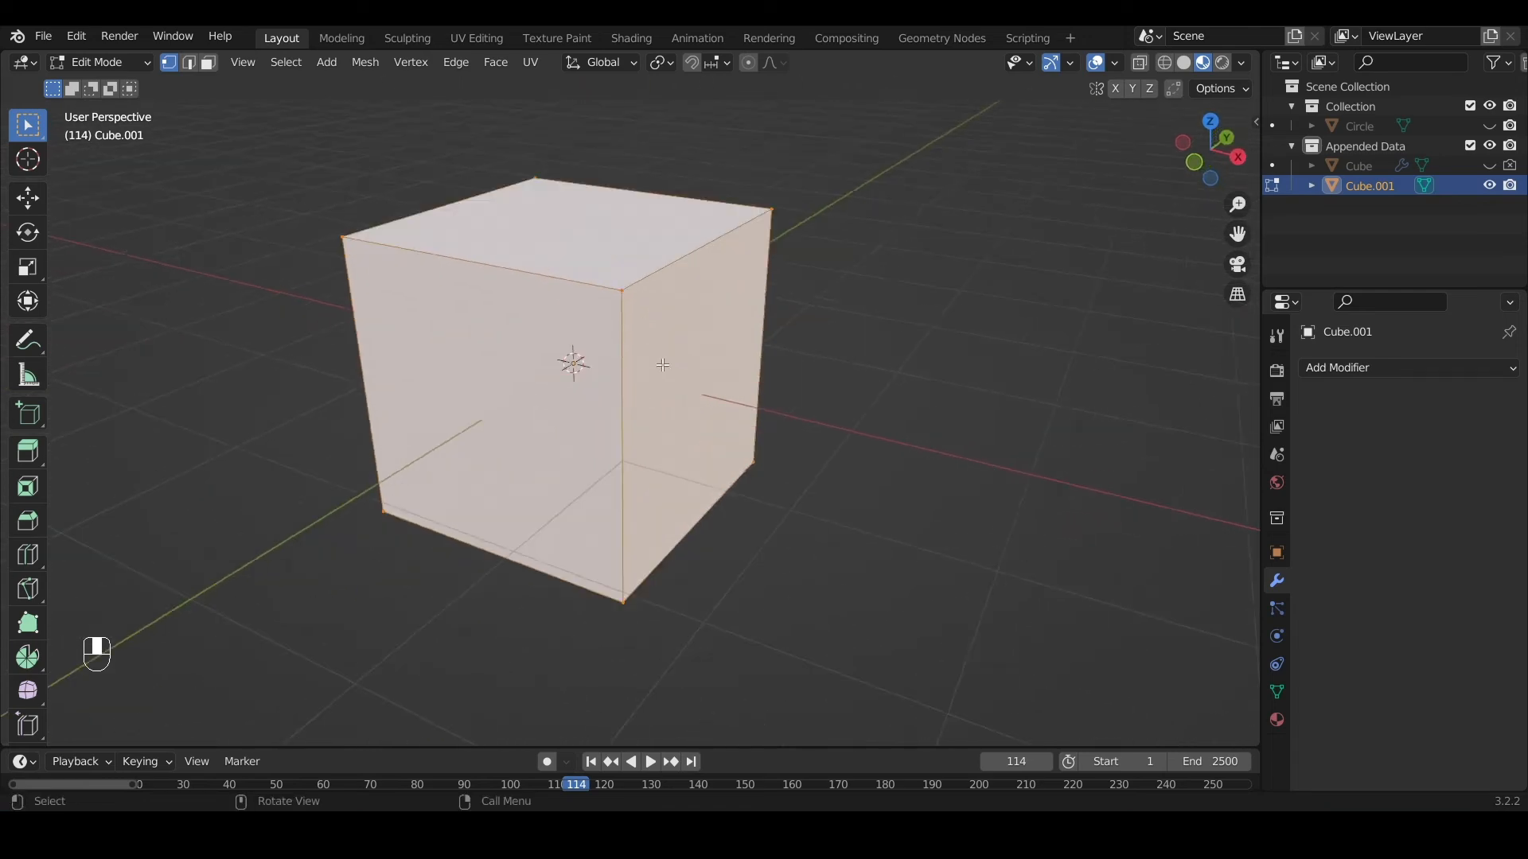
scroll(557, 318, down, 3)
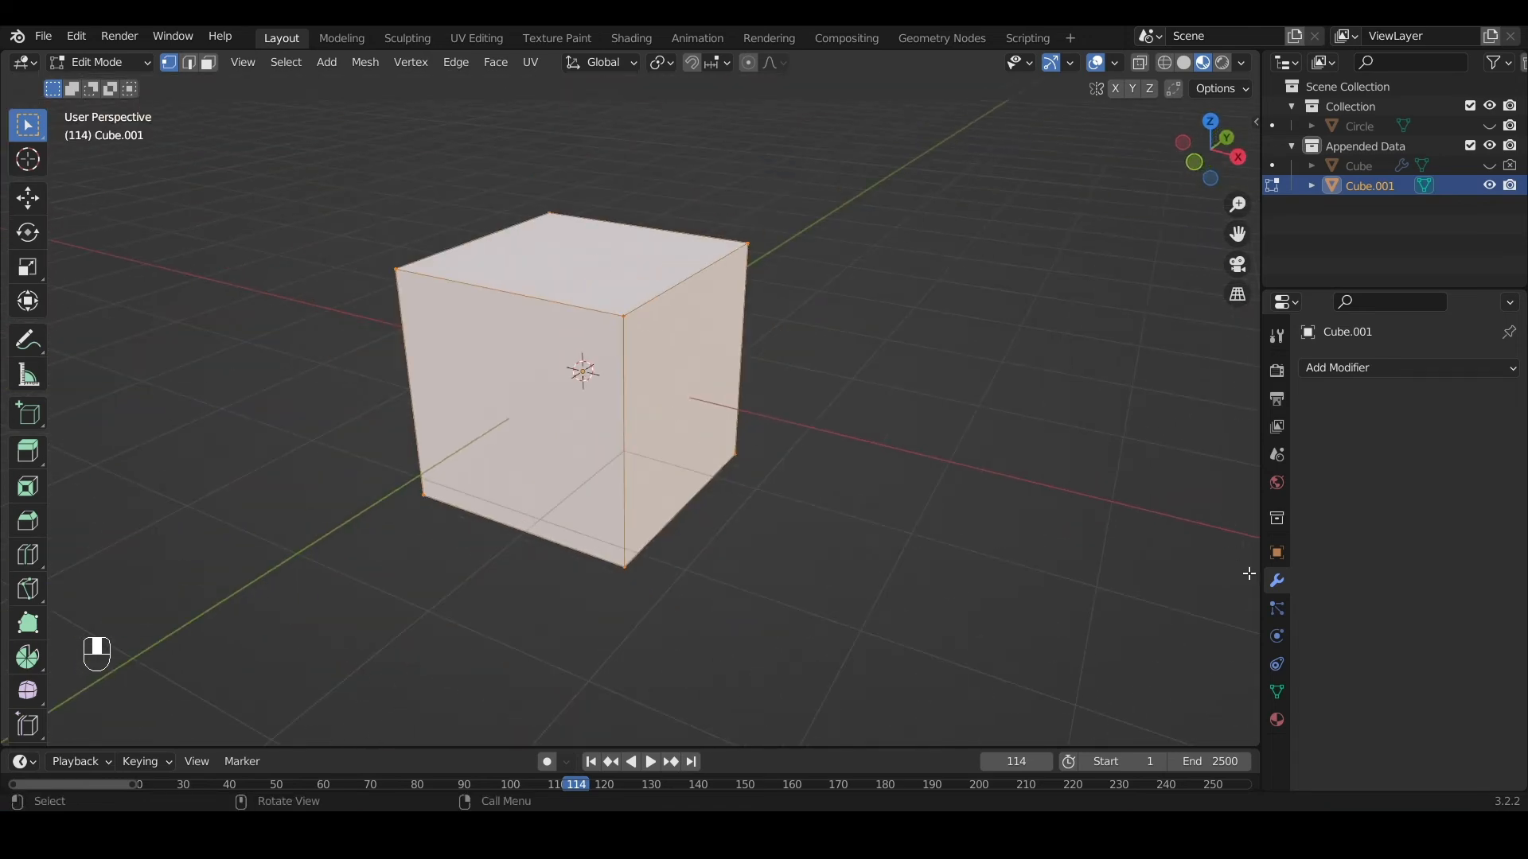
Try to add a Subdivision Surface modifier to the cube while in Edit Mode
click(1351, 373)
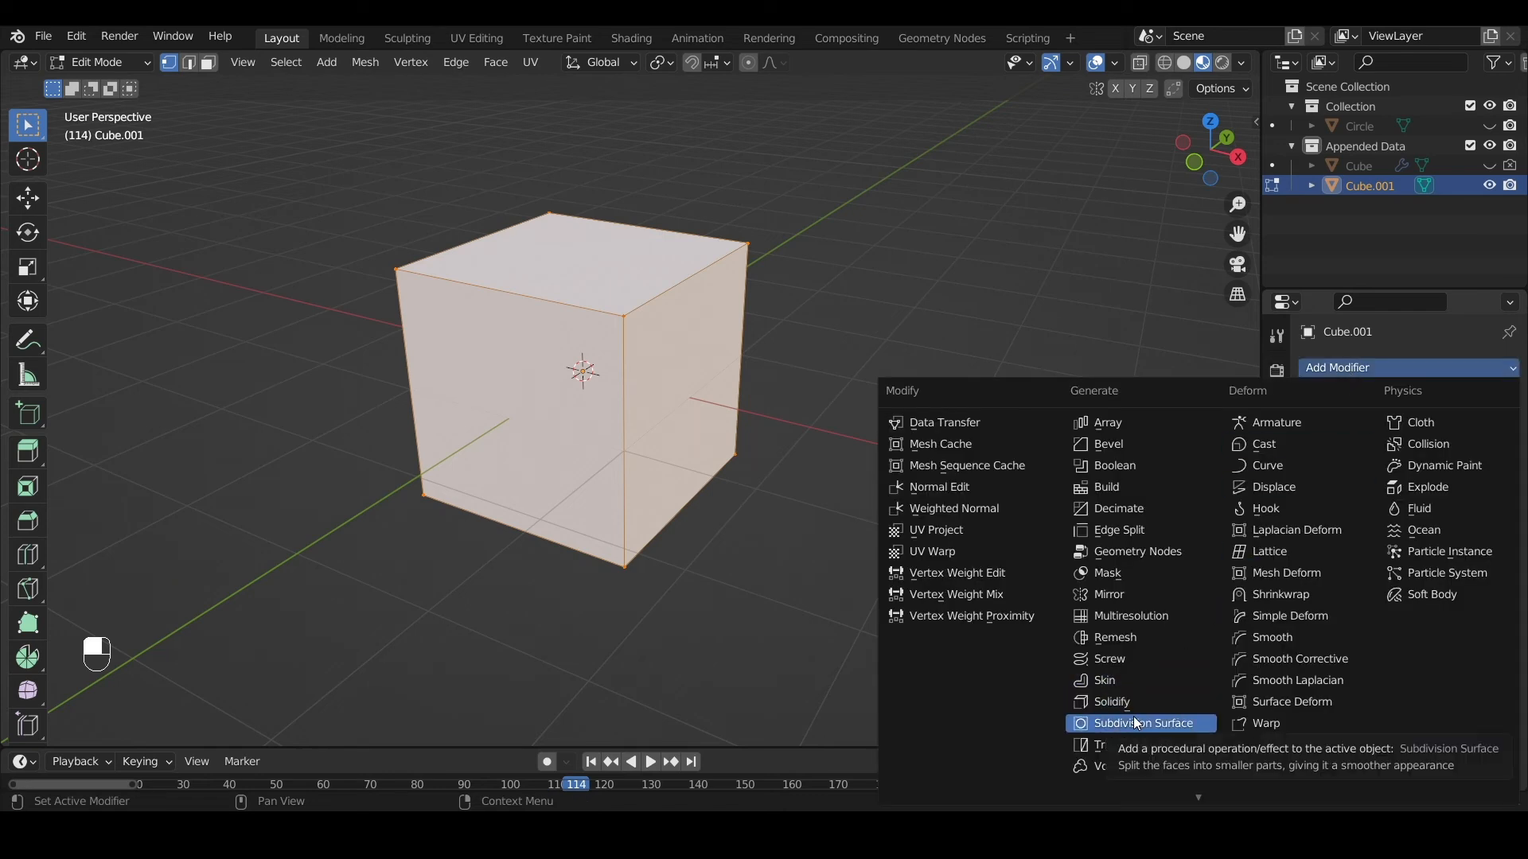
key(ctrl)
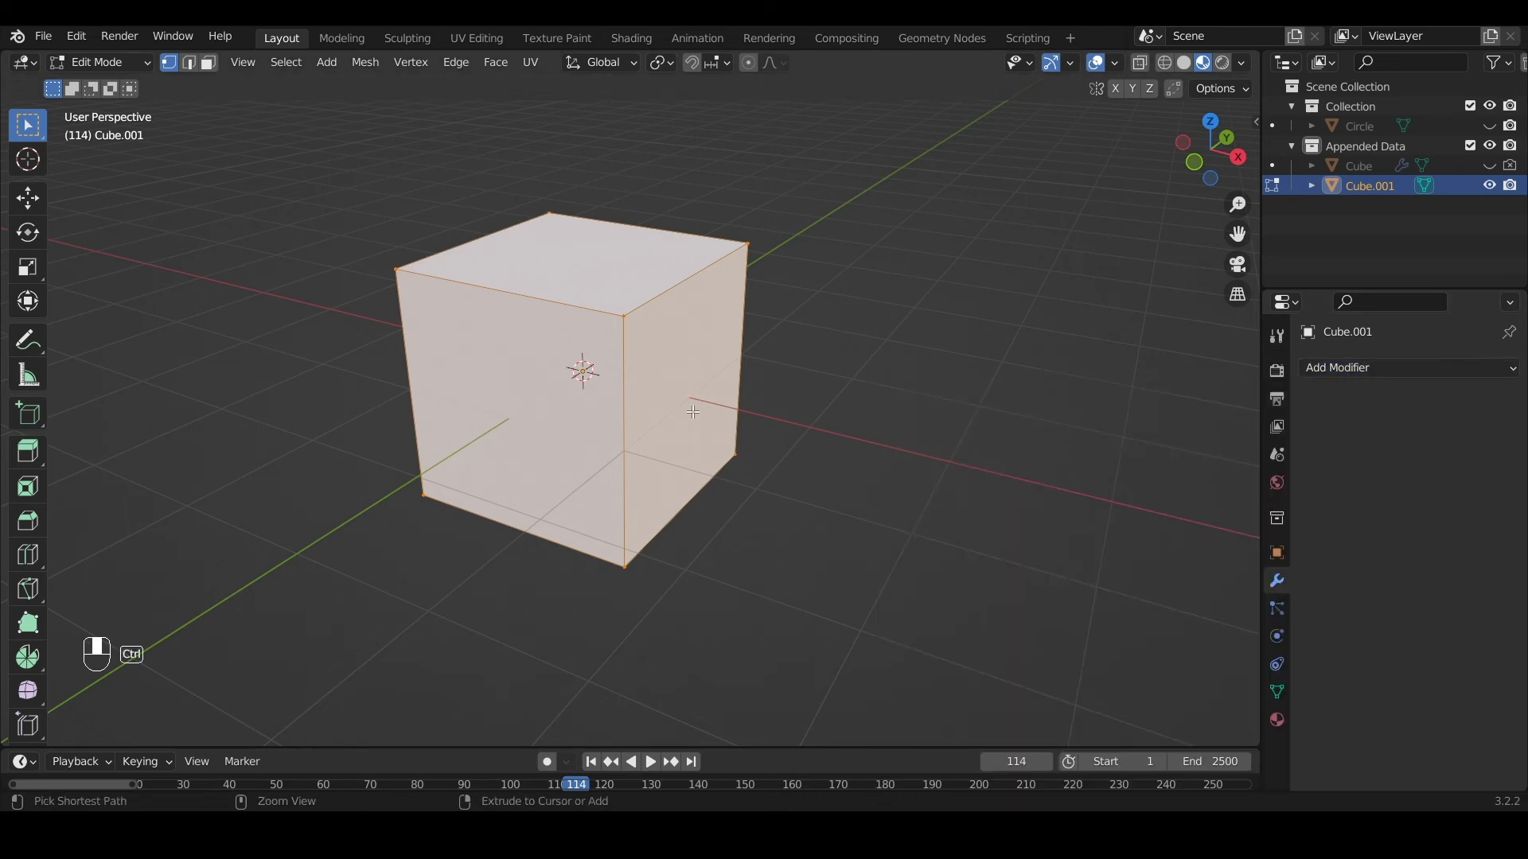
key(ctrl+2)
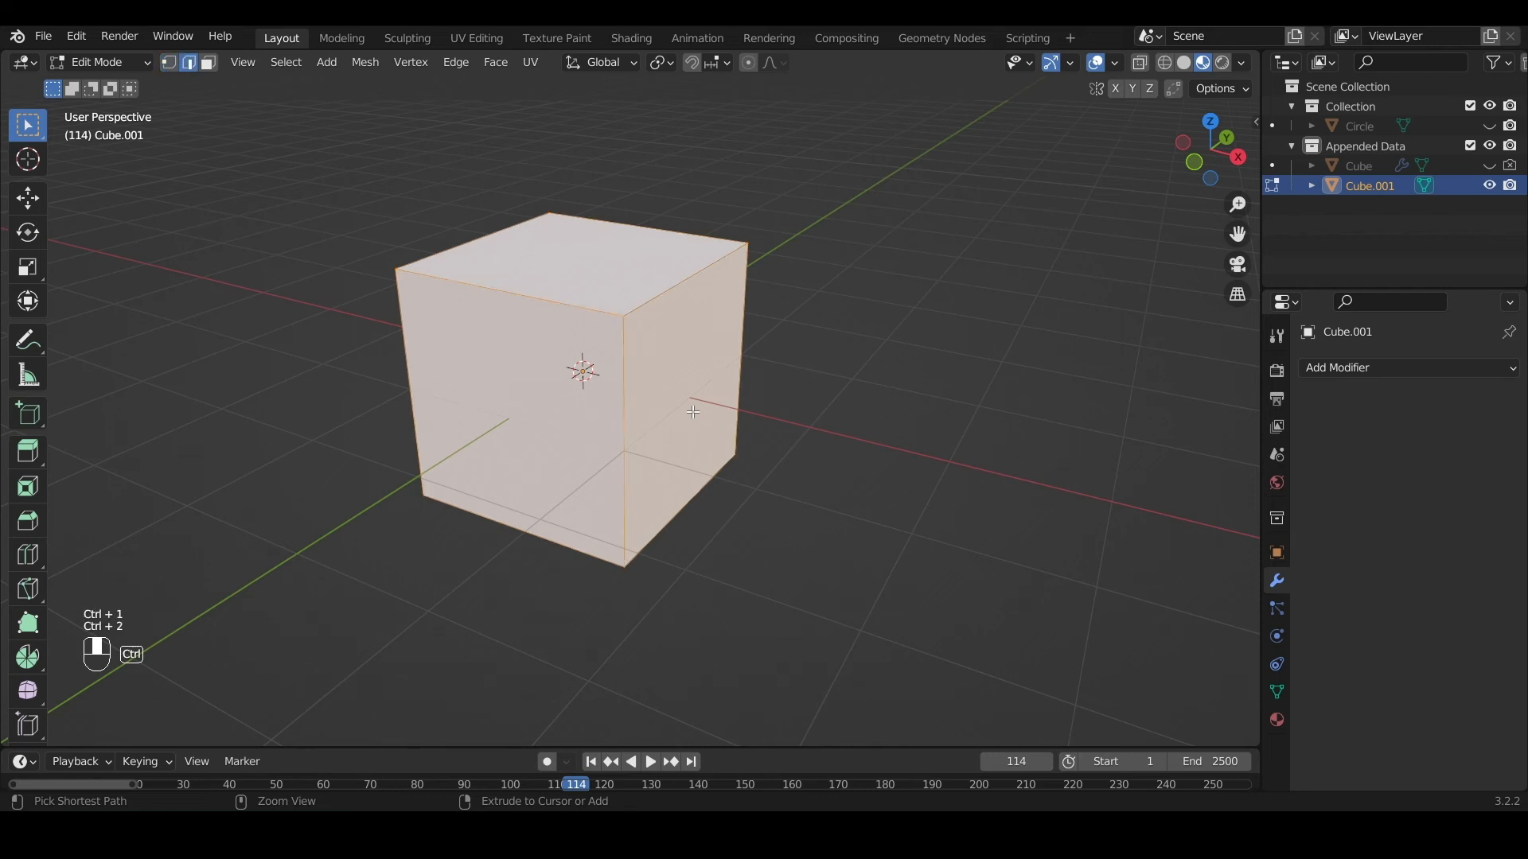
key(ctrl+3)
click(645, 342)
Switch to Object Mode and add a Subdivision Surface modifier with viewport level 1 to the cube
key(Tab)
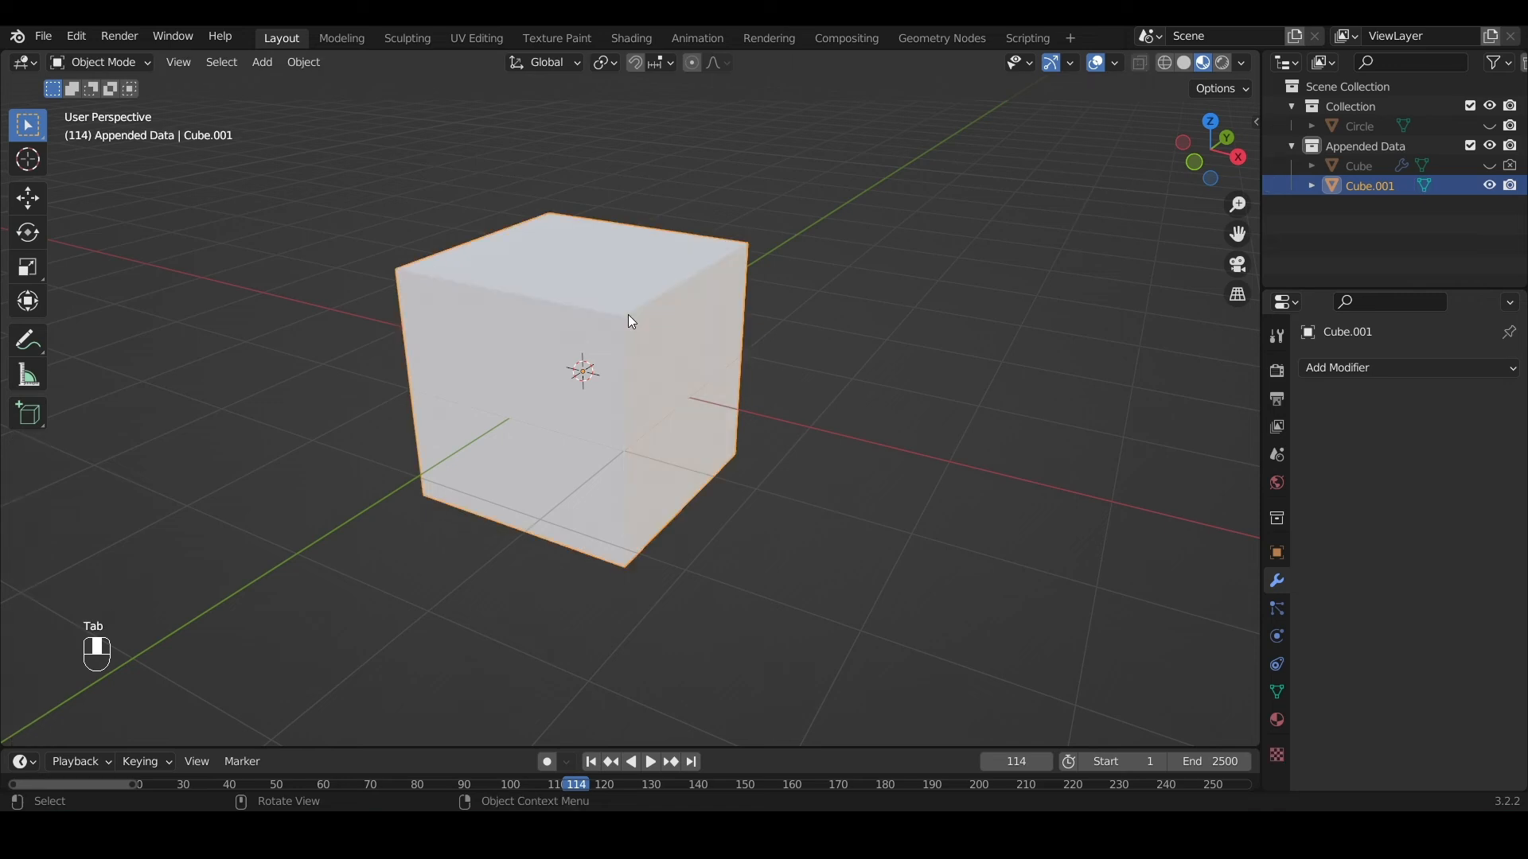
key(ctrl+1)
scroll(642, 364, up, 3)
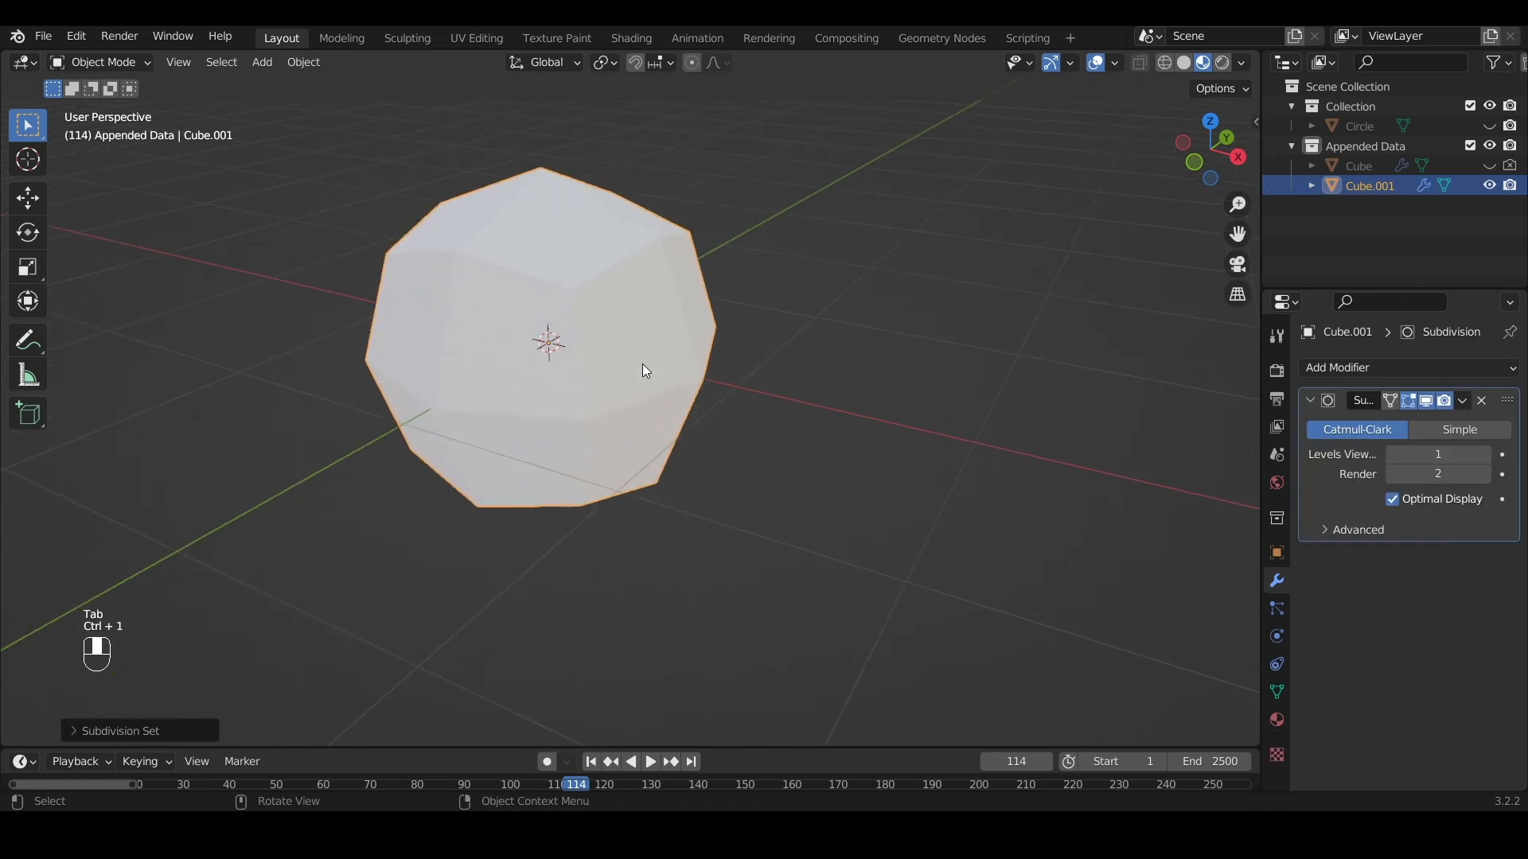
Enter Edit Mode on the cube and extrude its selected side face outward by about 2 m
middle_drag(643, 364, 721, 341)
scroll(571, 366, down, 3)
scroll(721, 341, up, 4)
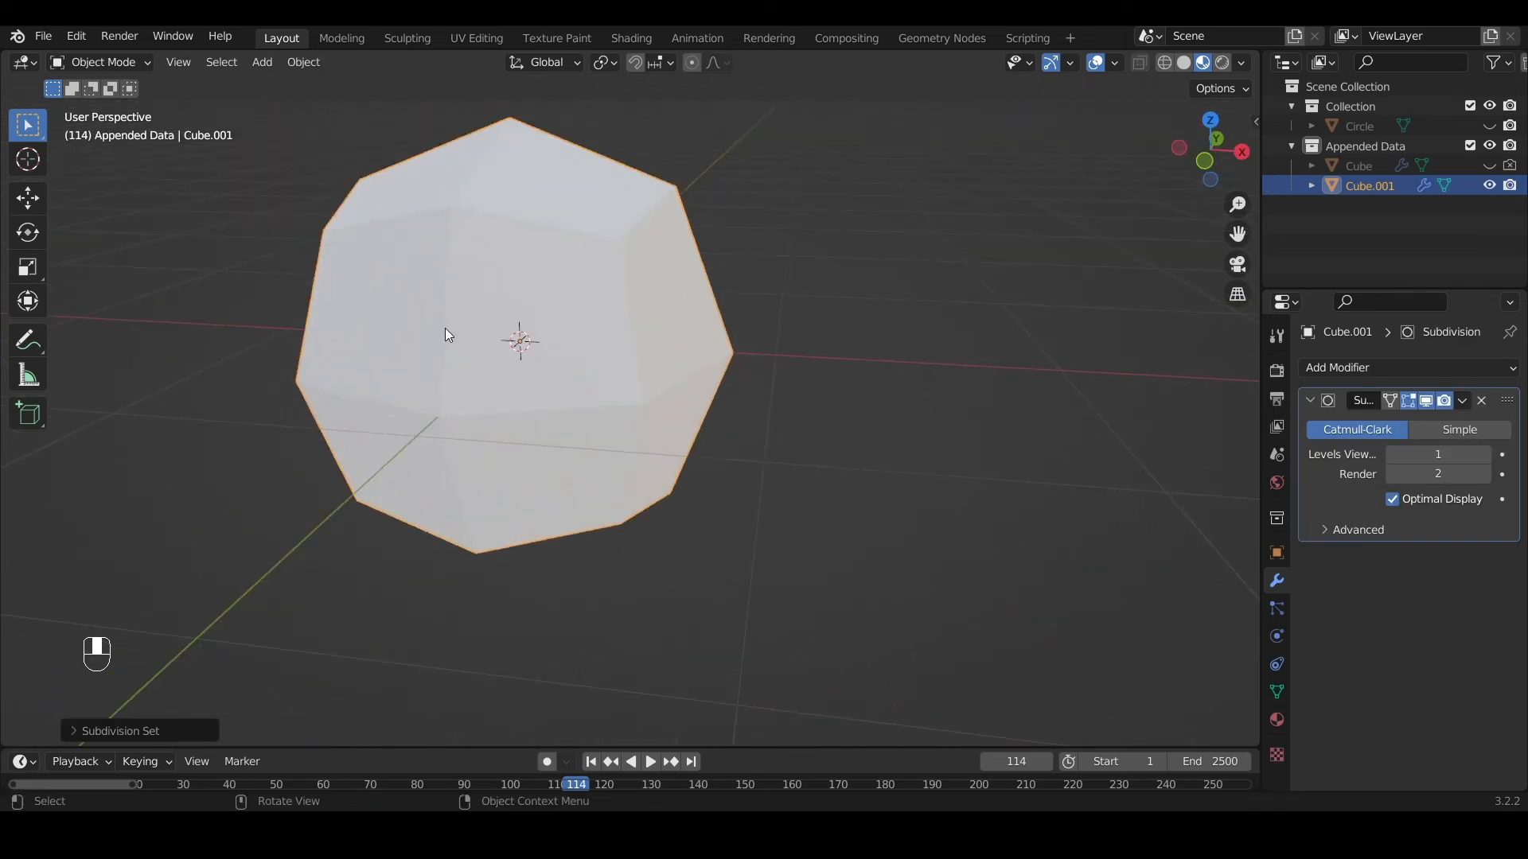
scroll(409, 241, down, 3)
middle_drag(409, 241, 593, 325)
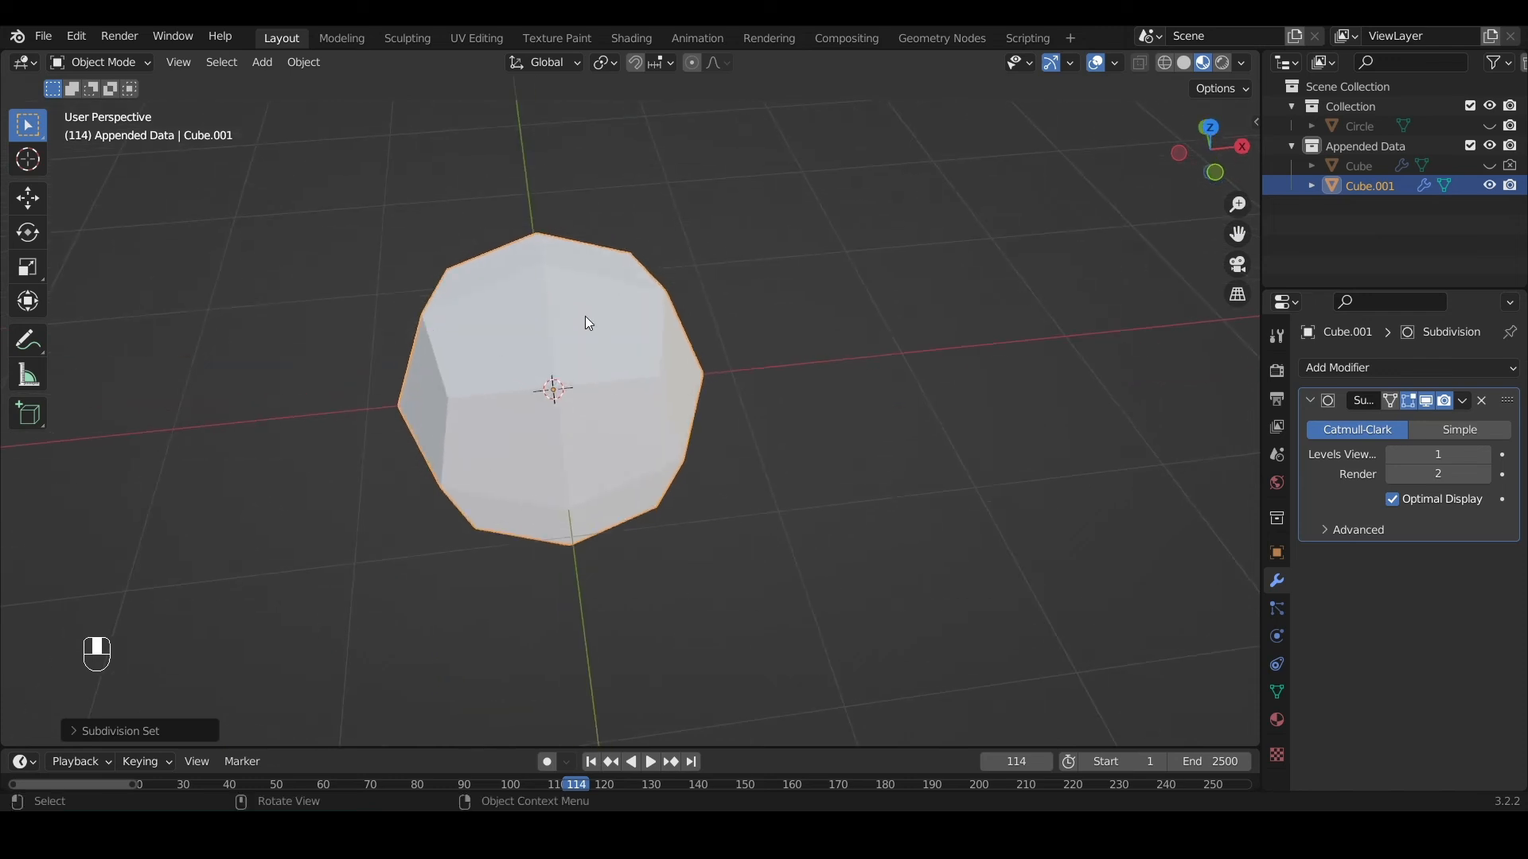
key(Tab)
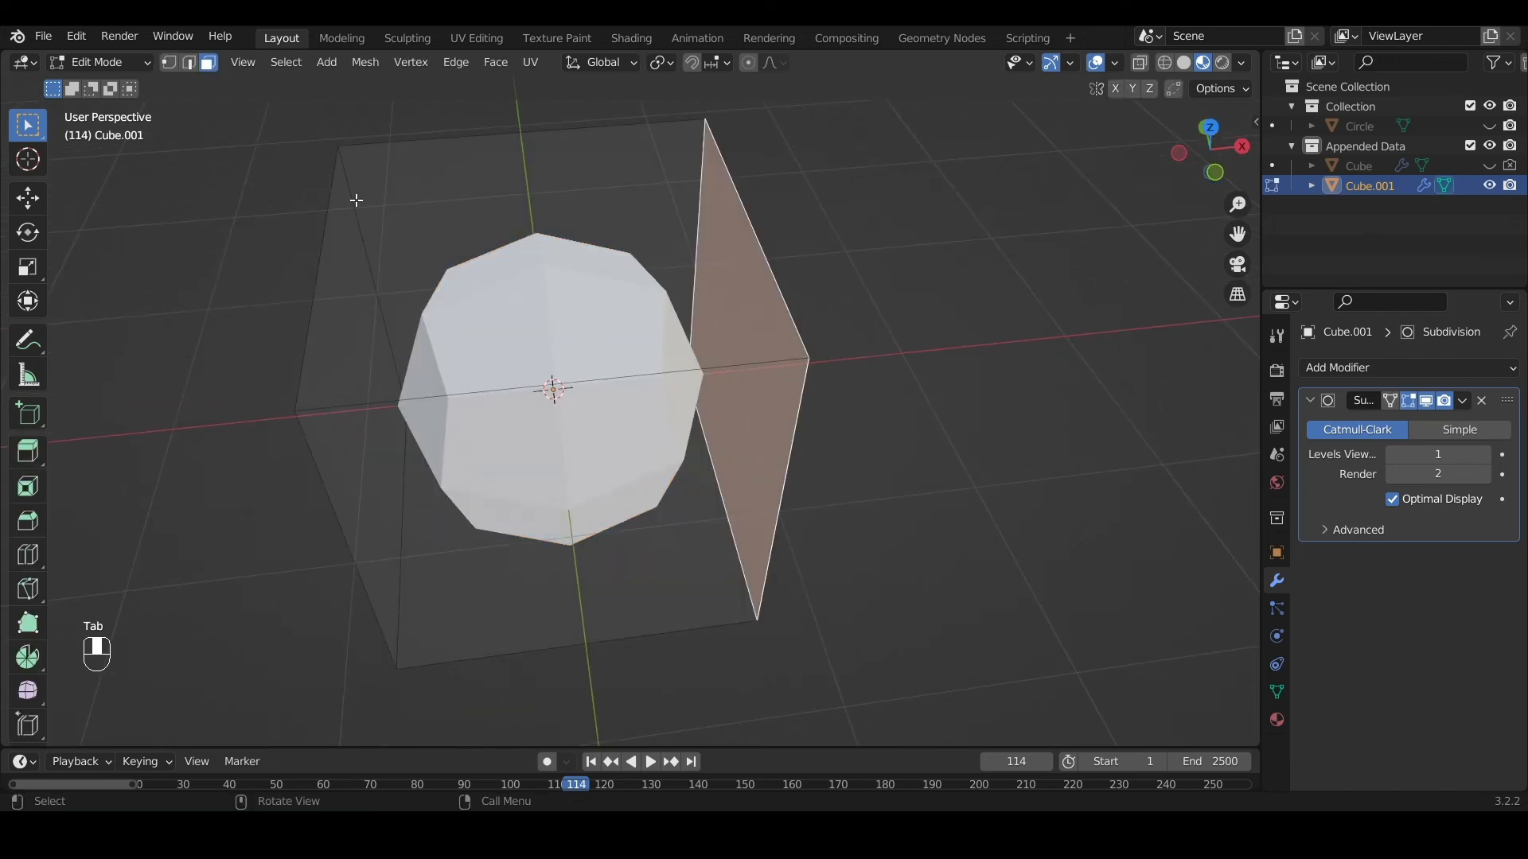
scroll(351, 197, down, 5)
middle_drag(351, 198, 556, 365)
scroll(555, 365, up, 3)
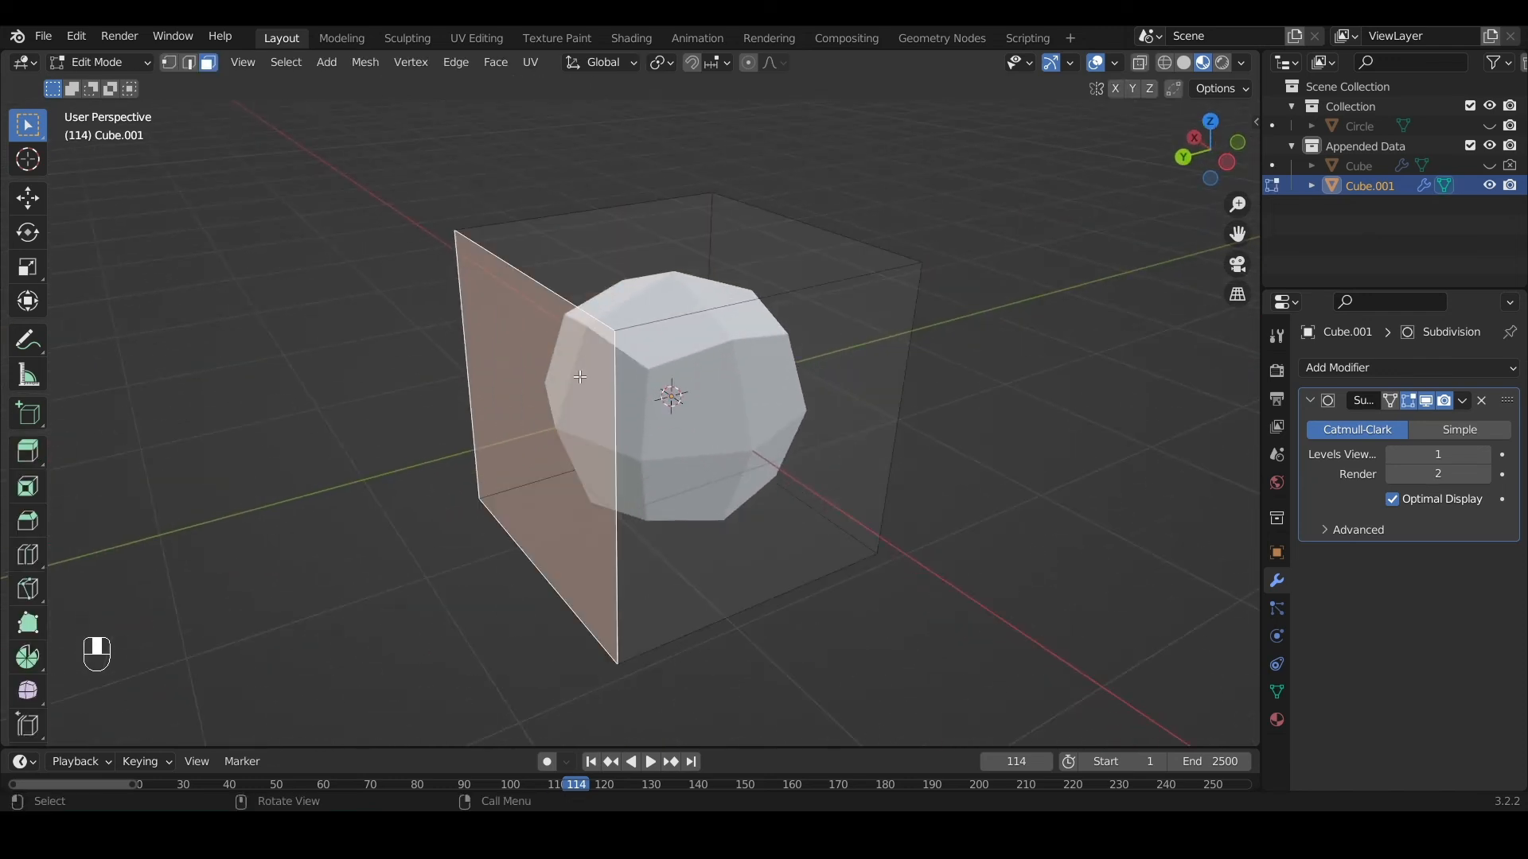
key(e)
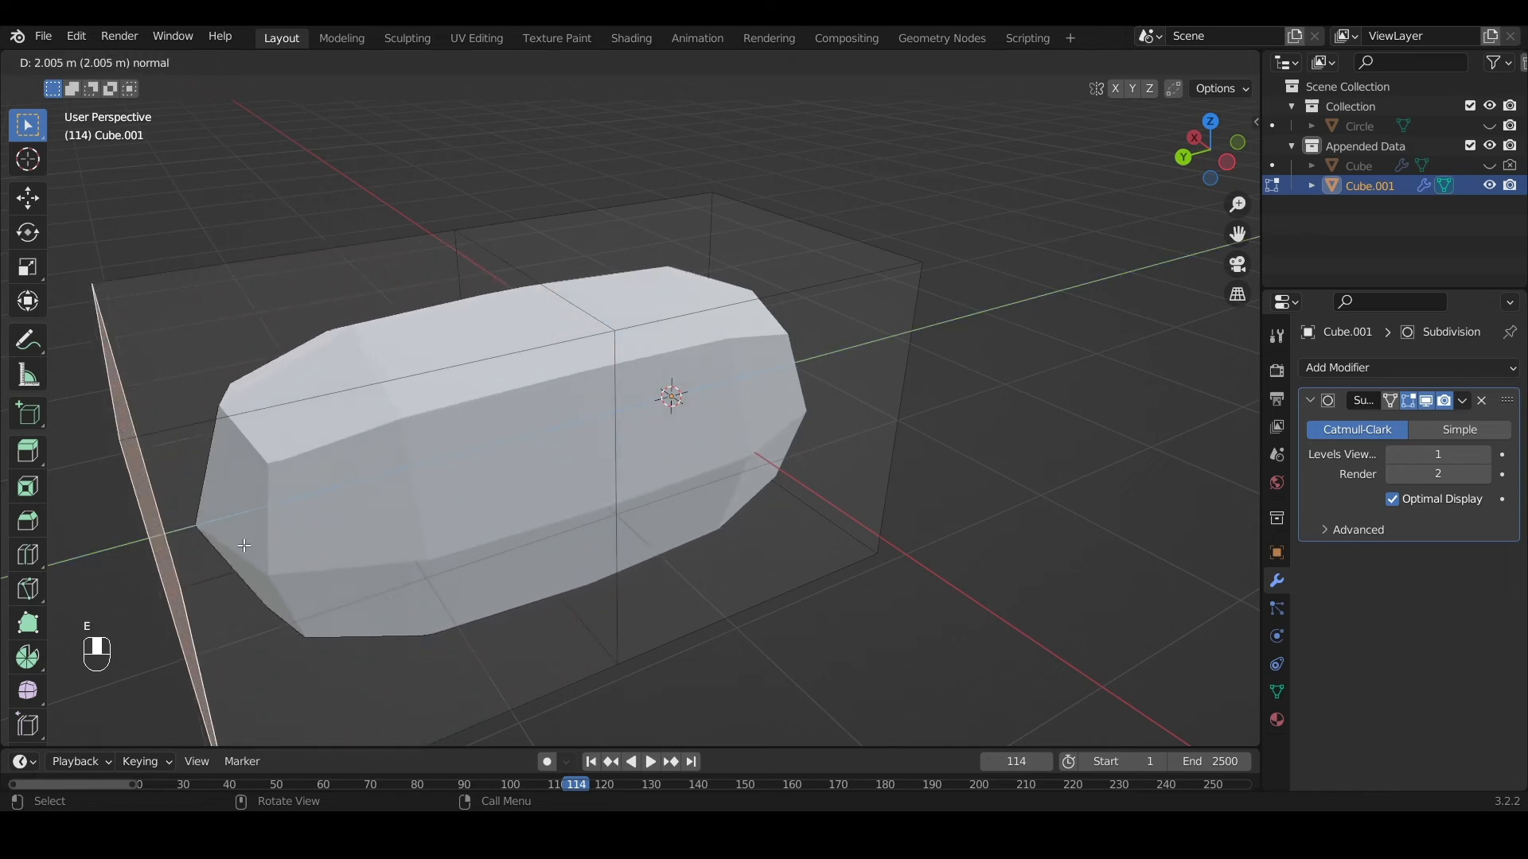
click(239, 545)
Set the Subdivision modifier's viewport level to 4
scroll(316, 484, down, 4)
middle_drag(332, 484, 286, 474)
scroll(286, 474, up, 2)
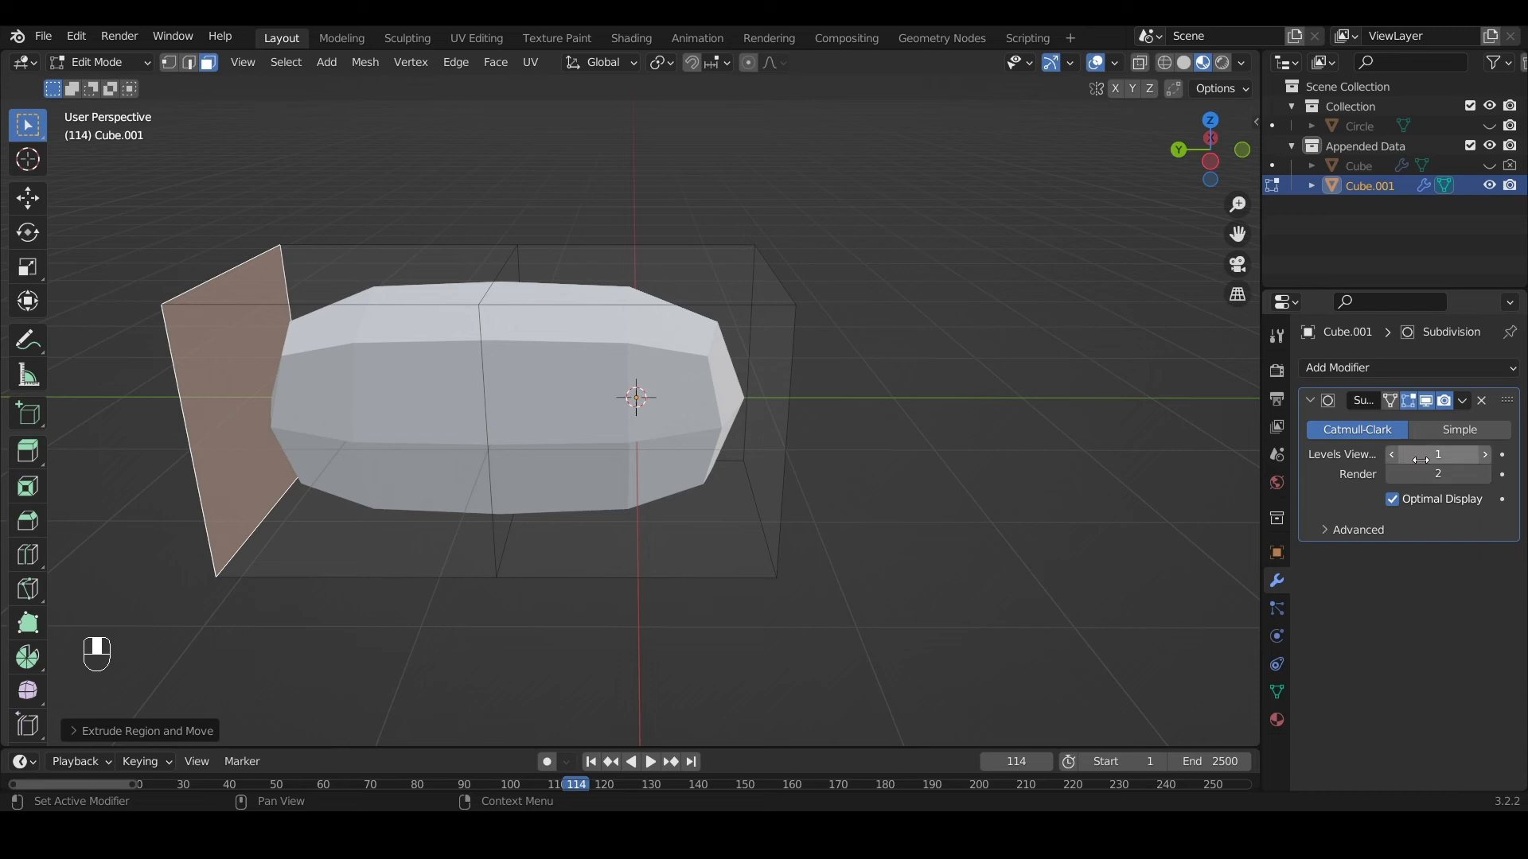
drag(1413, 460, 1488, 454)
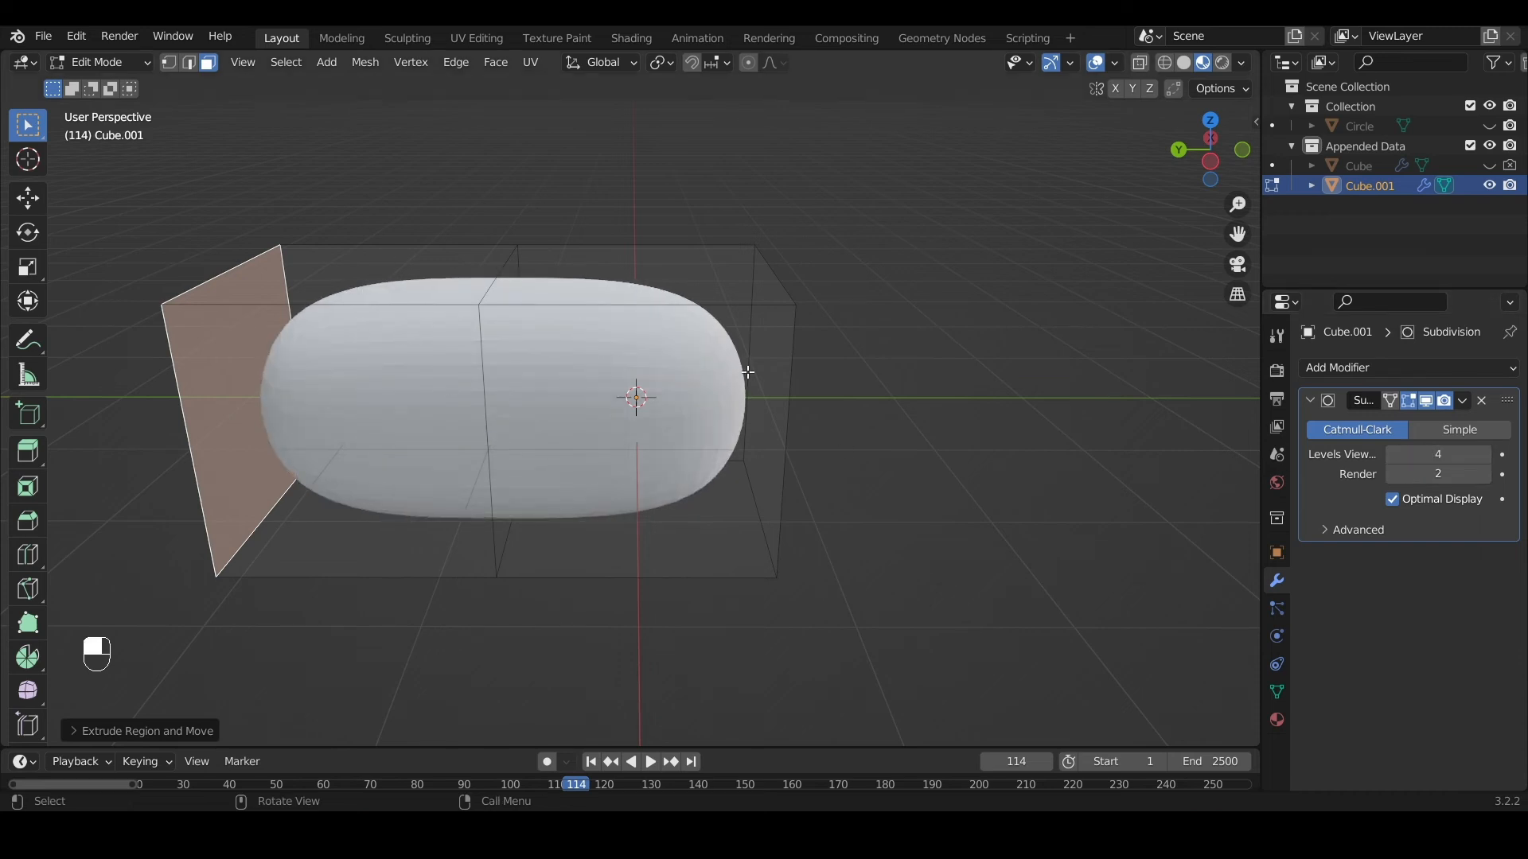
Extrude the top face of the original cube section upward and scale the extruded face down to form an ankle
middle_drag(748, 372, 716, 160)
key(e)
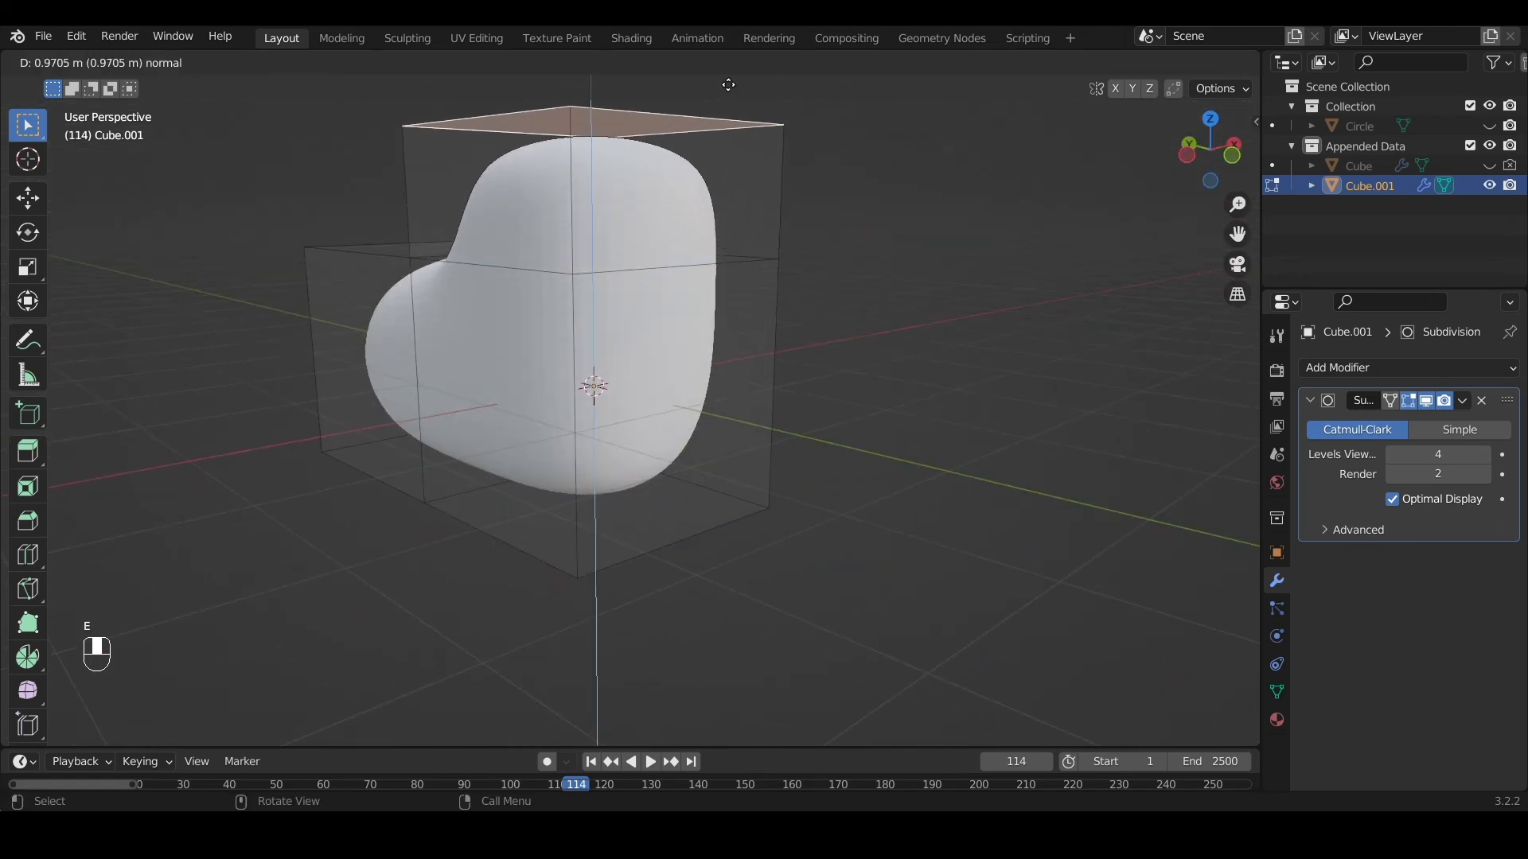
click(732, 634)
scroll(796, 621, down, 4)
middle_drag(894, 607, 784, 539)
key(s)
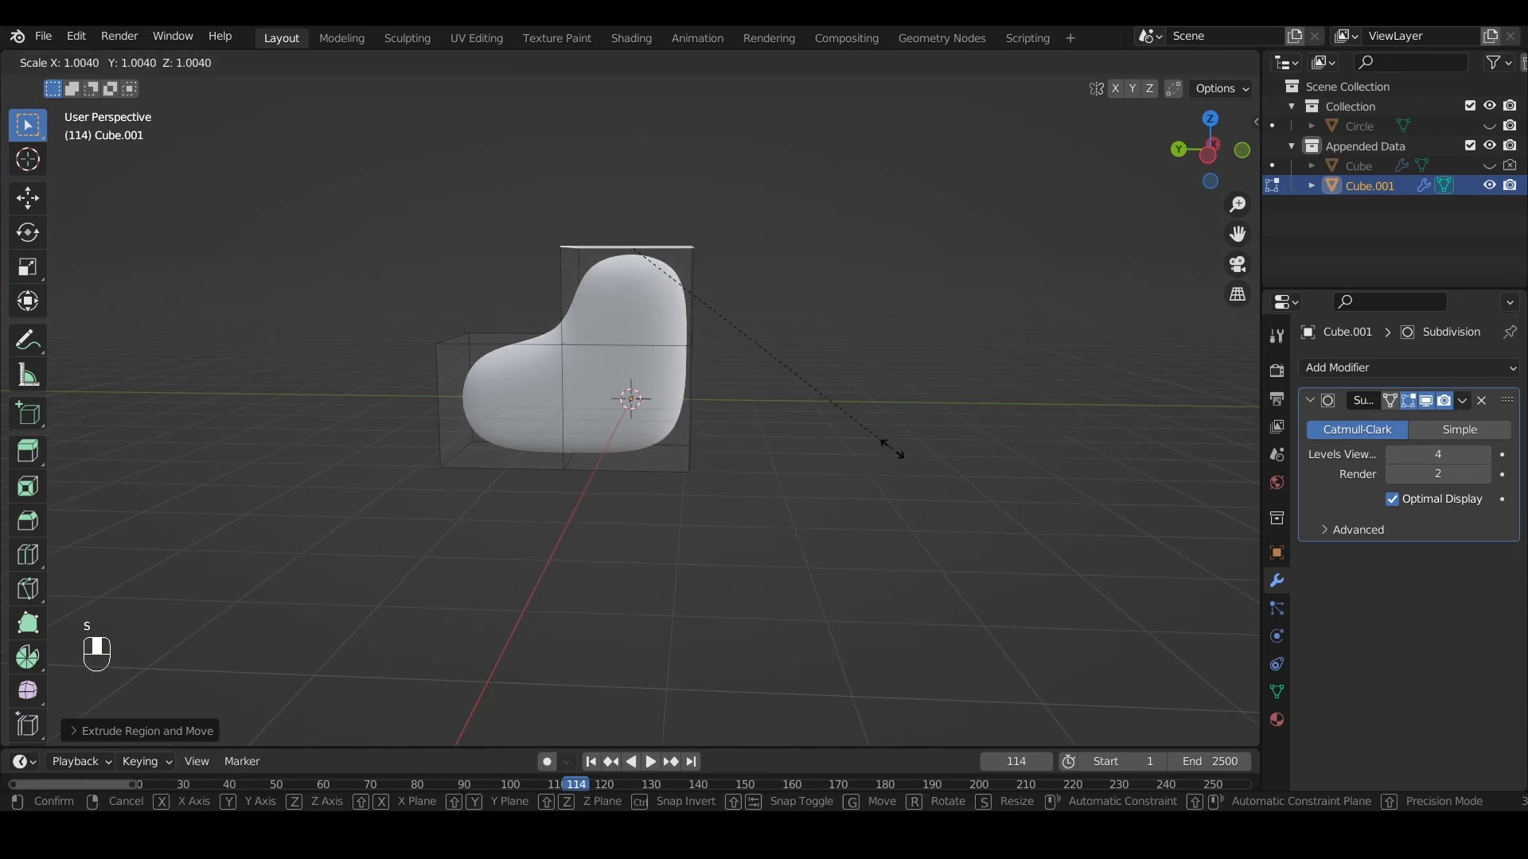
click(756, 394)
Scale down the end face of the toe section slightly
middle_drag(756, 394, 638, 325)
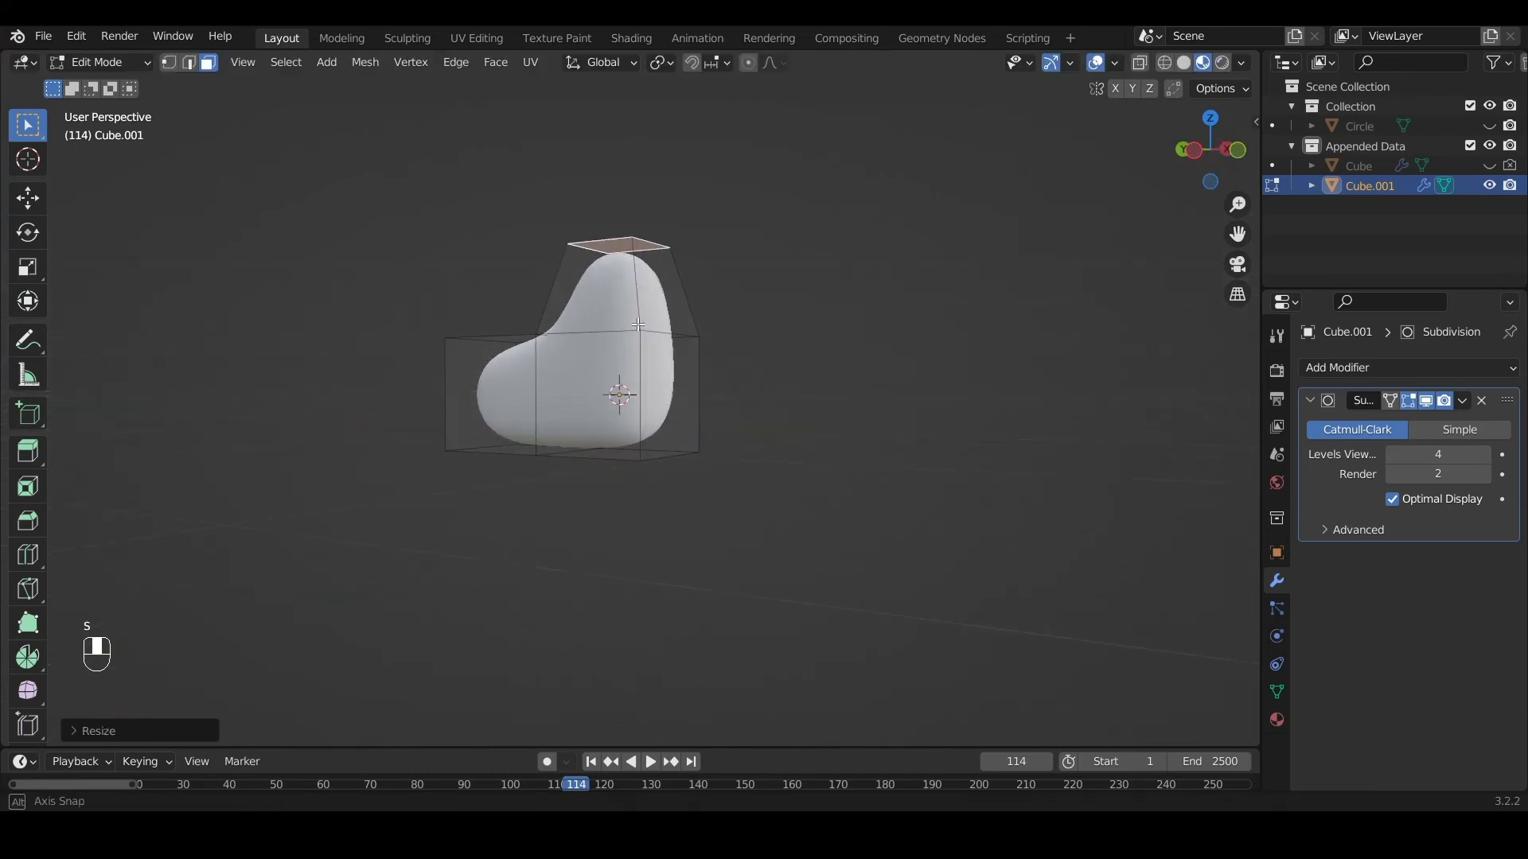
middle_drag(738, 314, 839, 334)
middle_drag(517, 409, 585, 414)
click(561, 410)
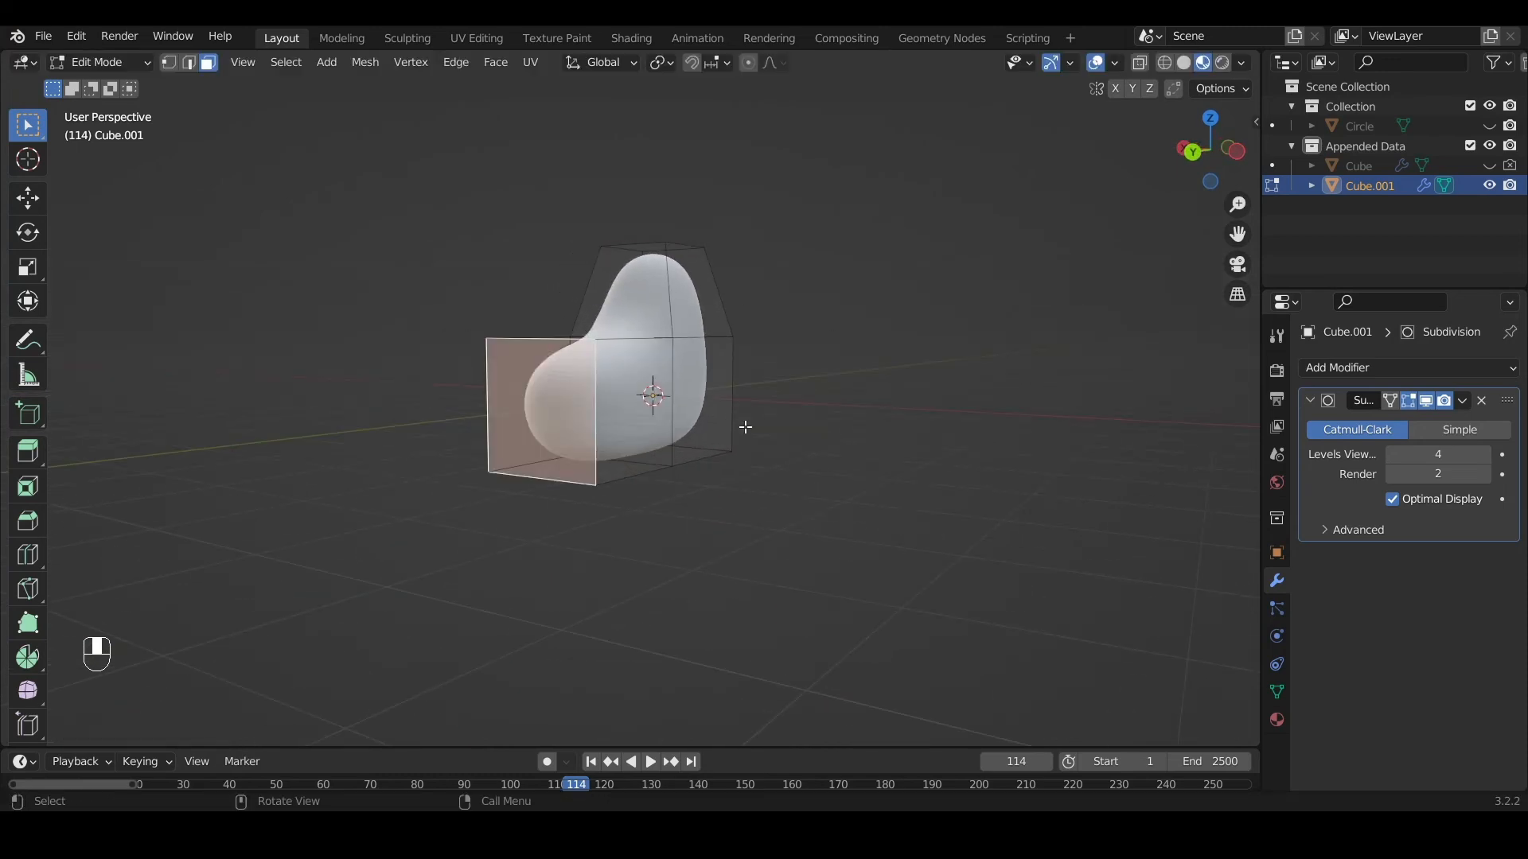
middle_drag(745, 427, 704, 434)
key(s)
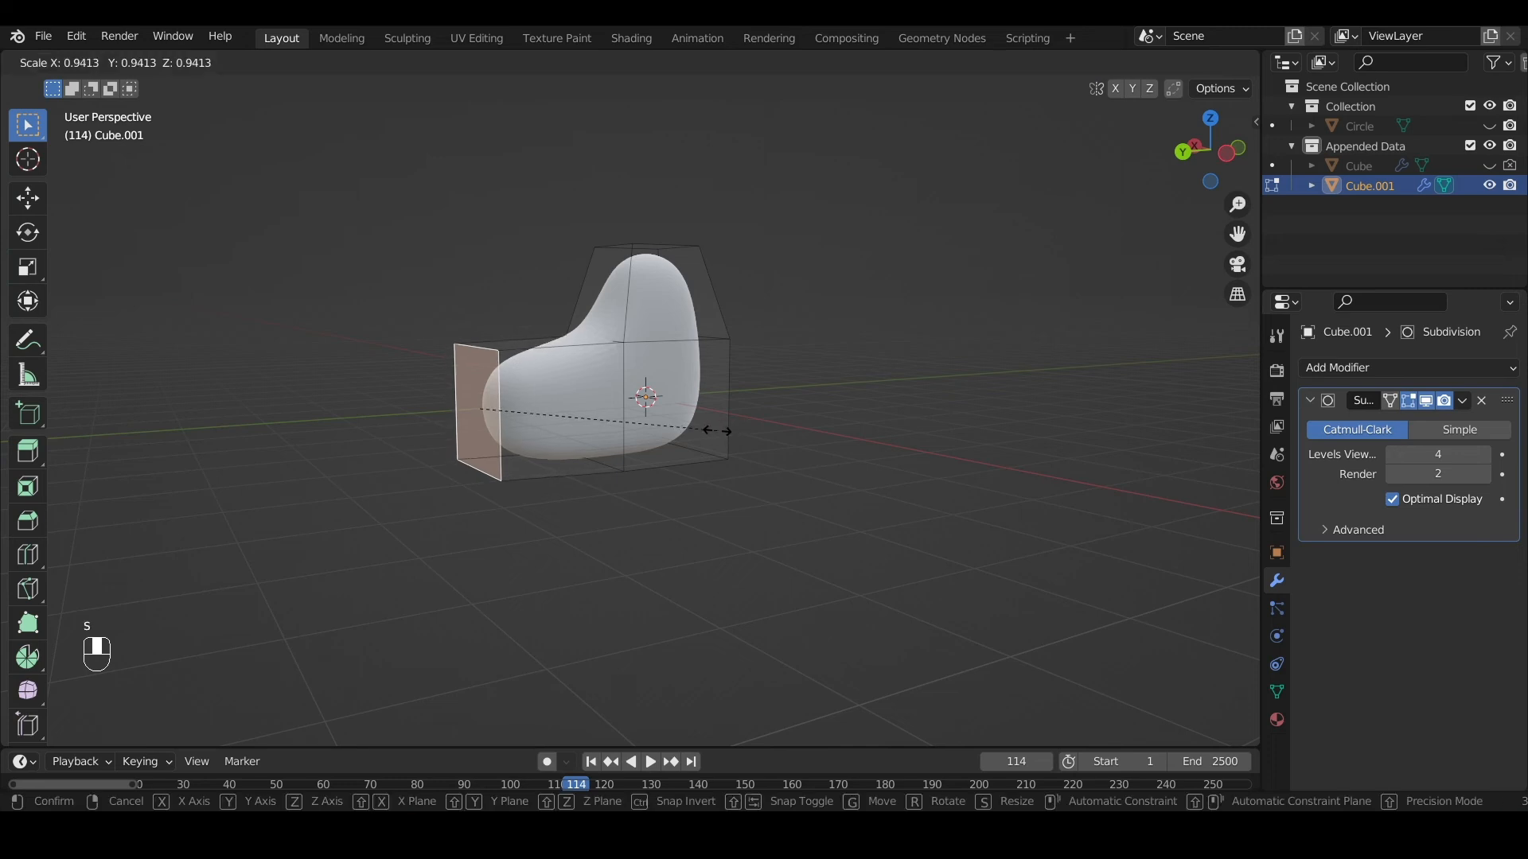
click(700, 432)
In edge selection mode, move the edge between foot and ankle back and down, with movement along X locked
click(601, 333)
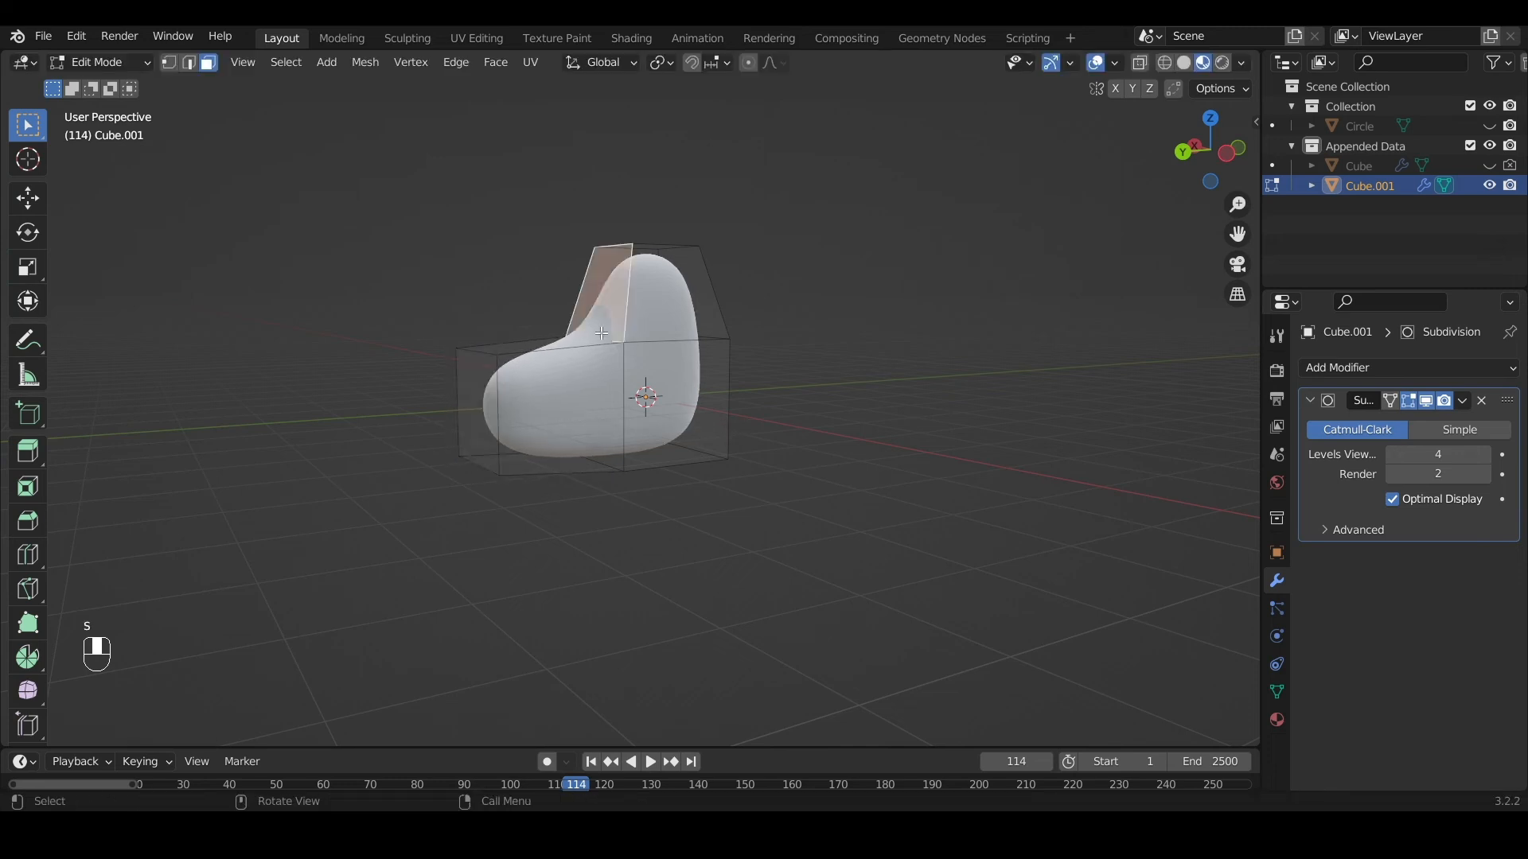
key(2)
click(610, 338)
middle_drag(666, 408, 624, 416)
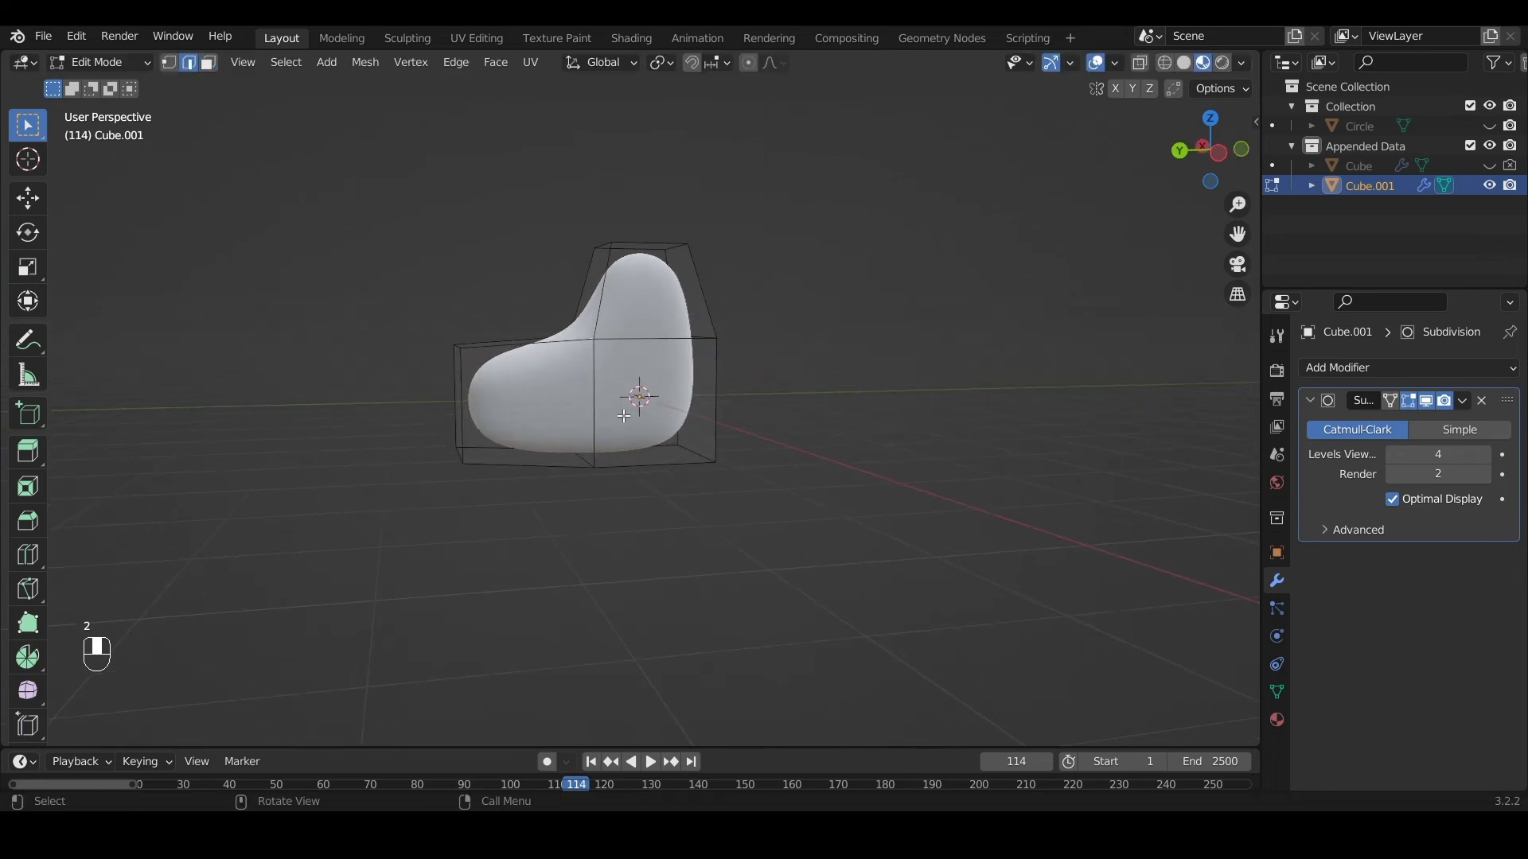
key(g)
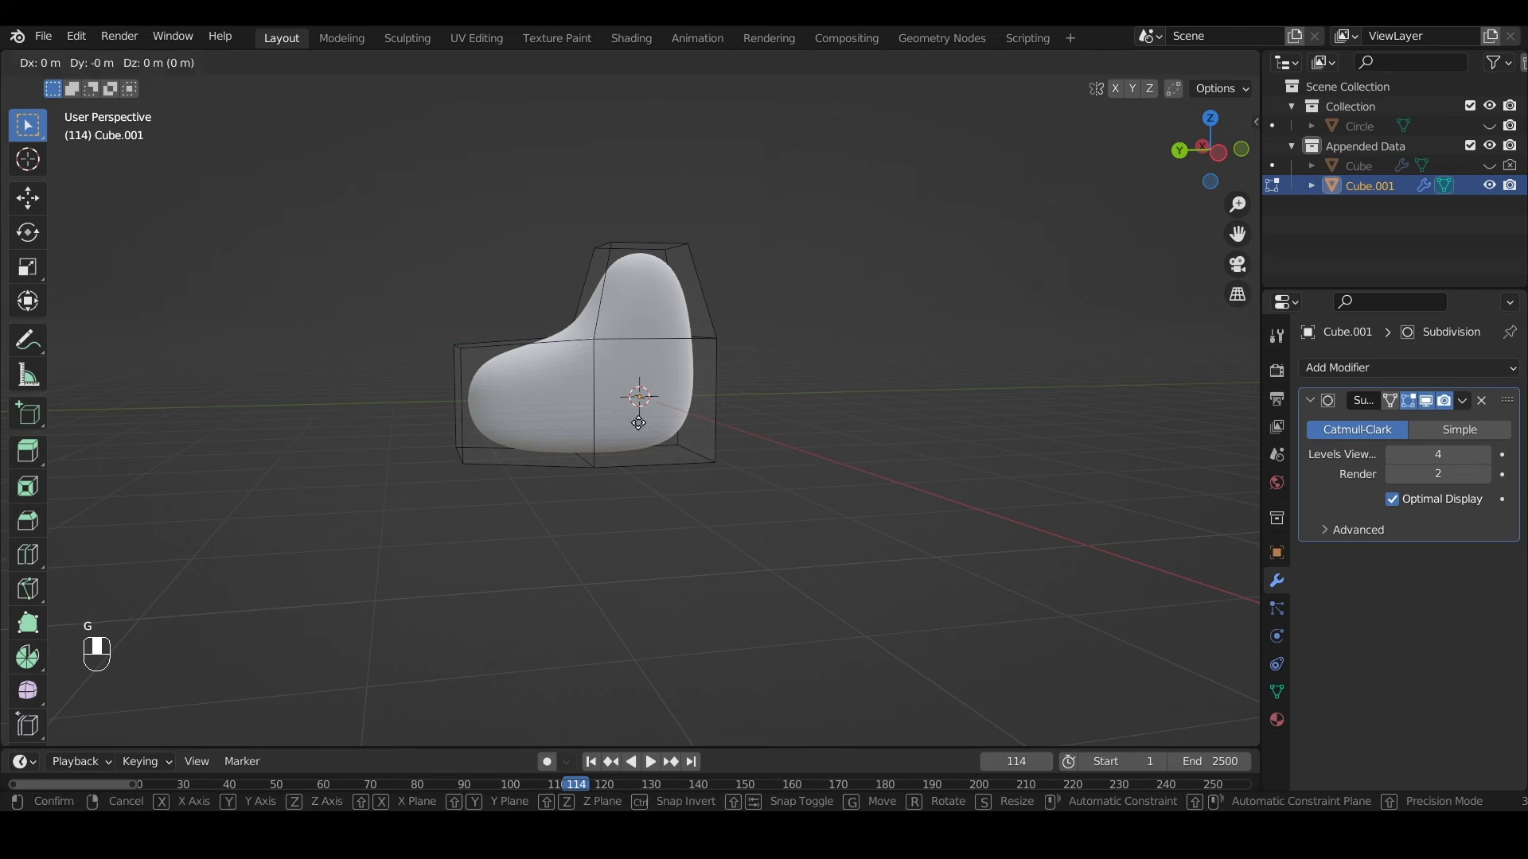
key(shift+x)
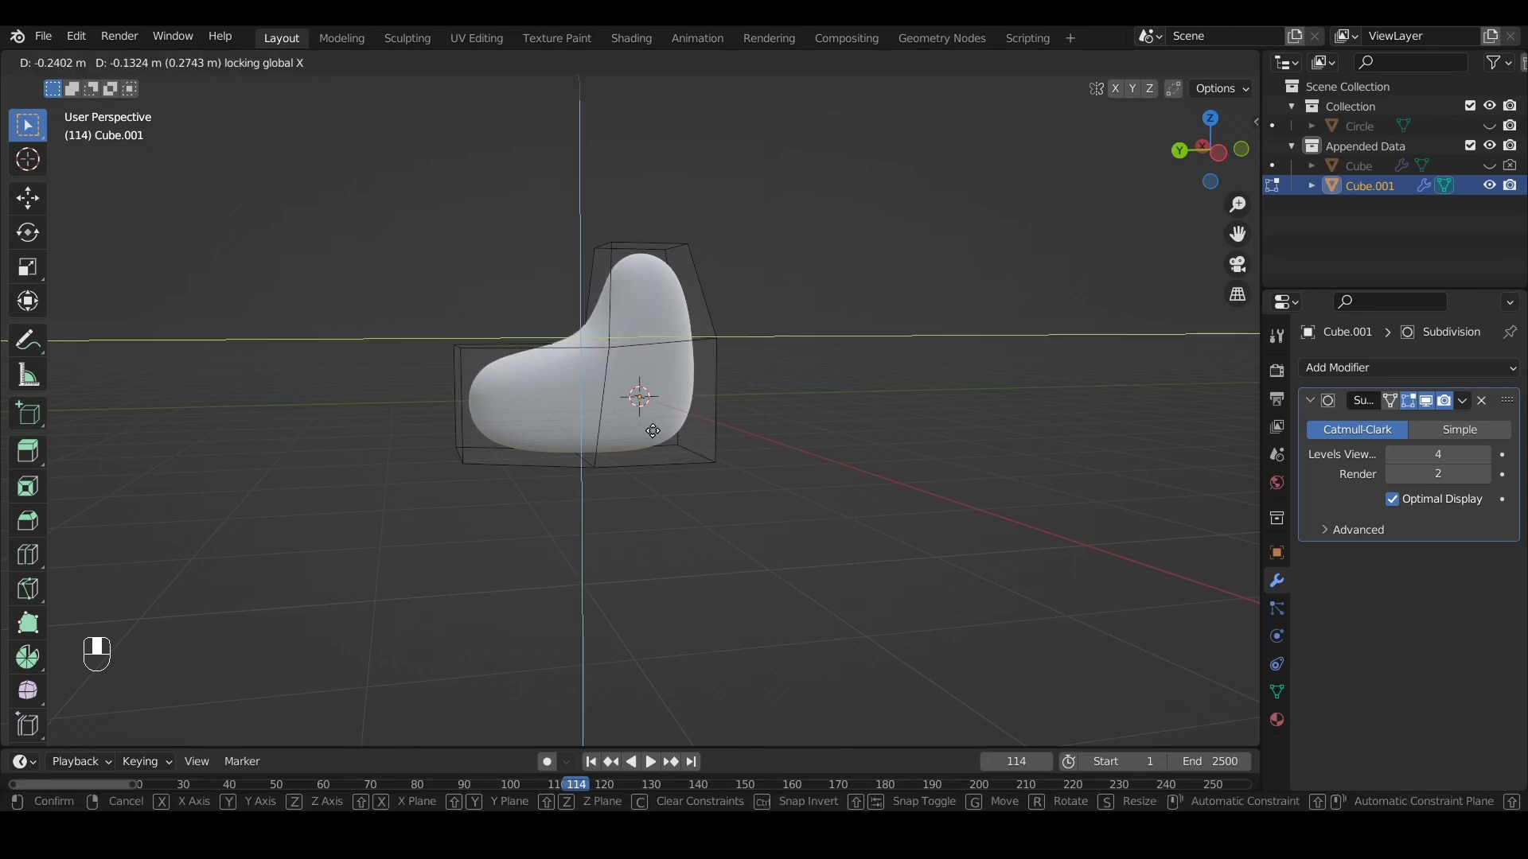
click(661, 445)
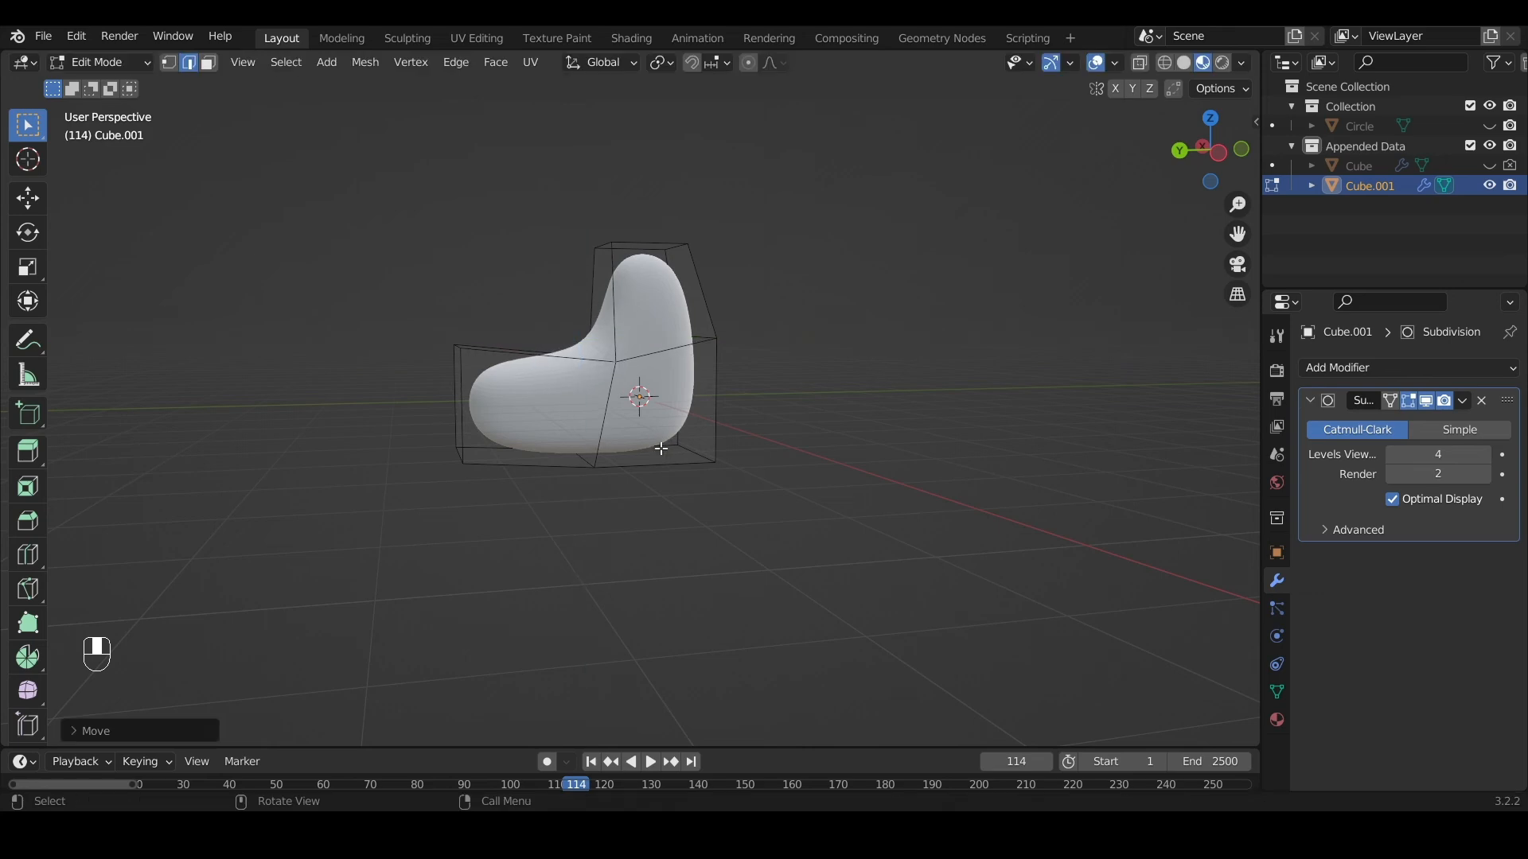
Select the top face of the ankle and extrude it down into the shape to hollow out the boot opening
middle_drag(709, 516, 649, 493)
click(634, 390)
click(639, 317)
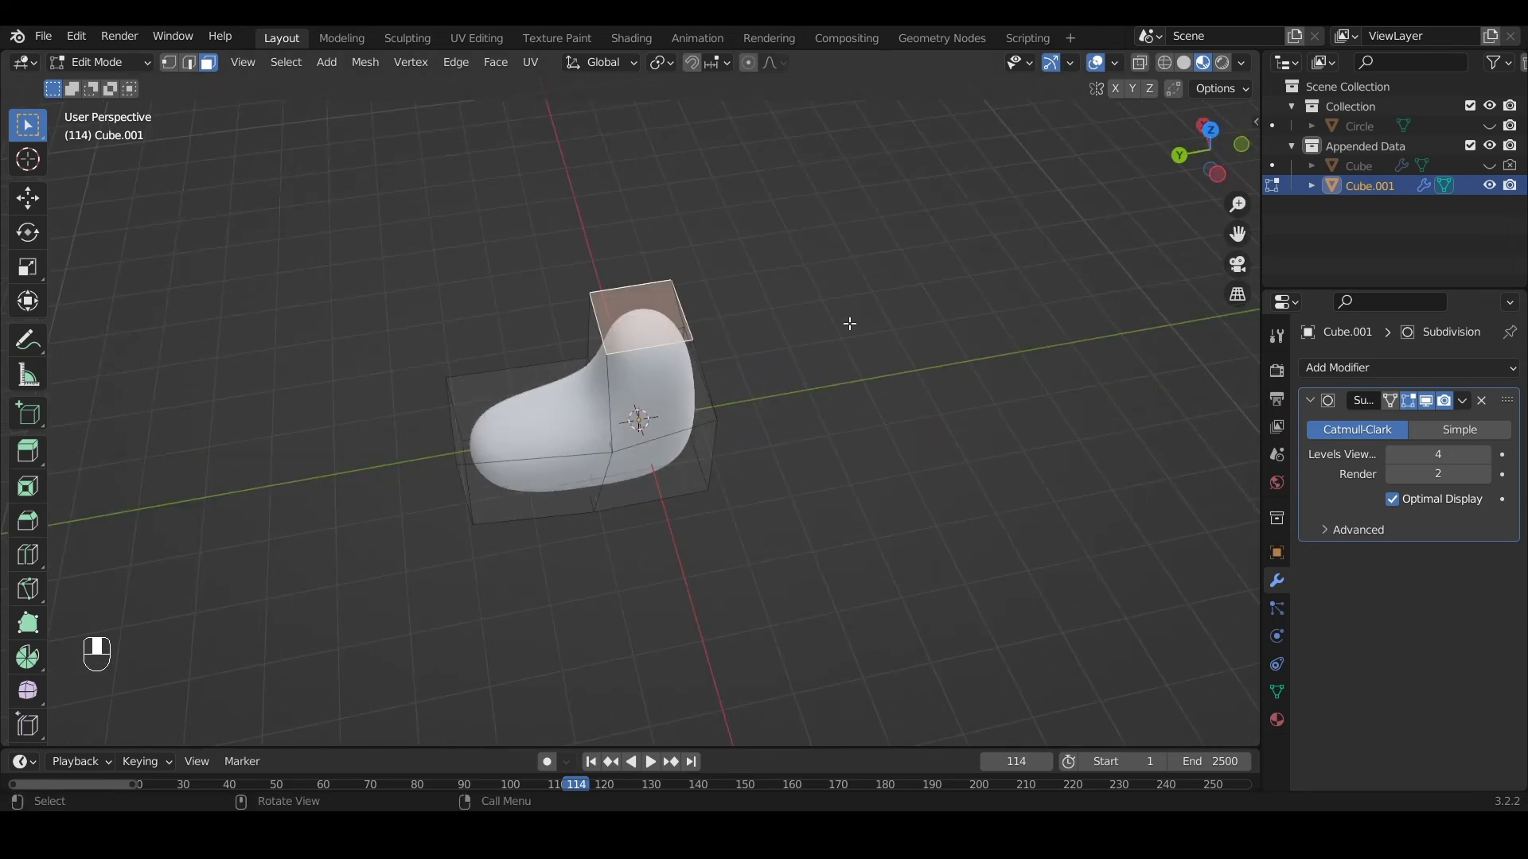
key(e)
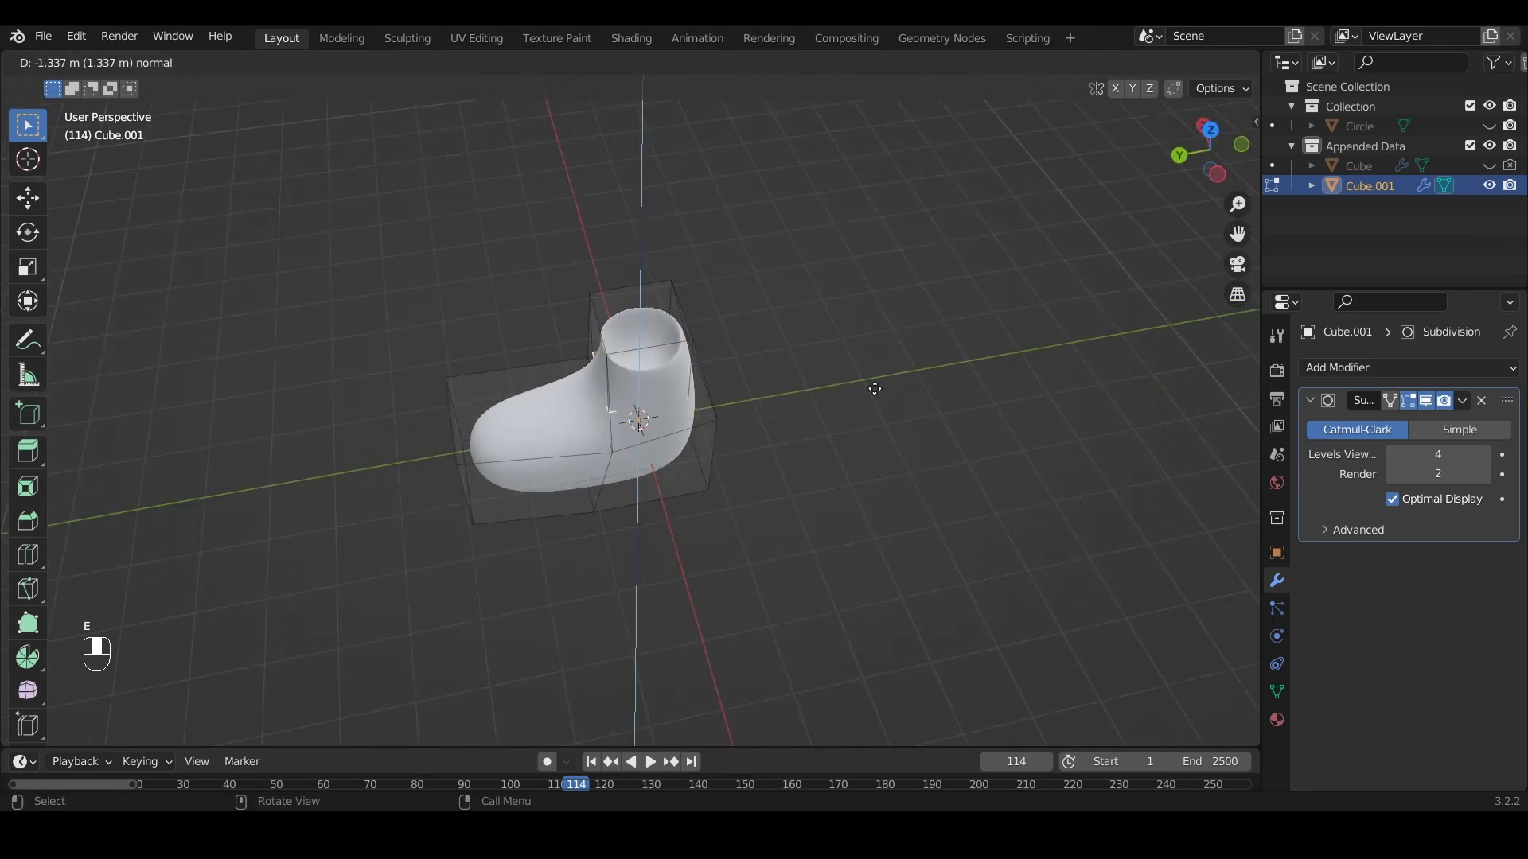
click(886, 436)
Examine the smoothed boot and its hollow opening from several angles and distances
middle_drag(856, 406, 701, 176)
scroll(706, 289, up, 6)
scroll(699, 234, down, 7)
scroll(637, 414, up, 5)
scroll(746, 195, down, 5)
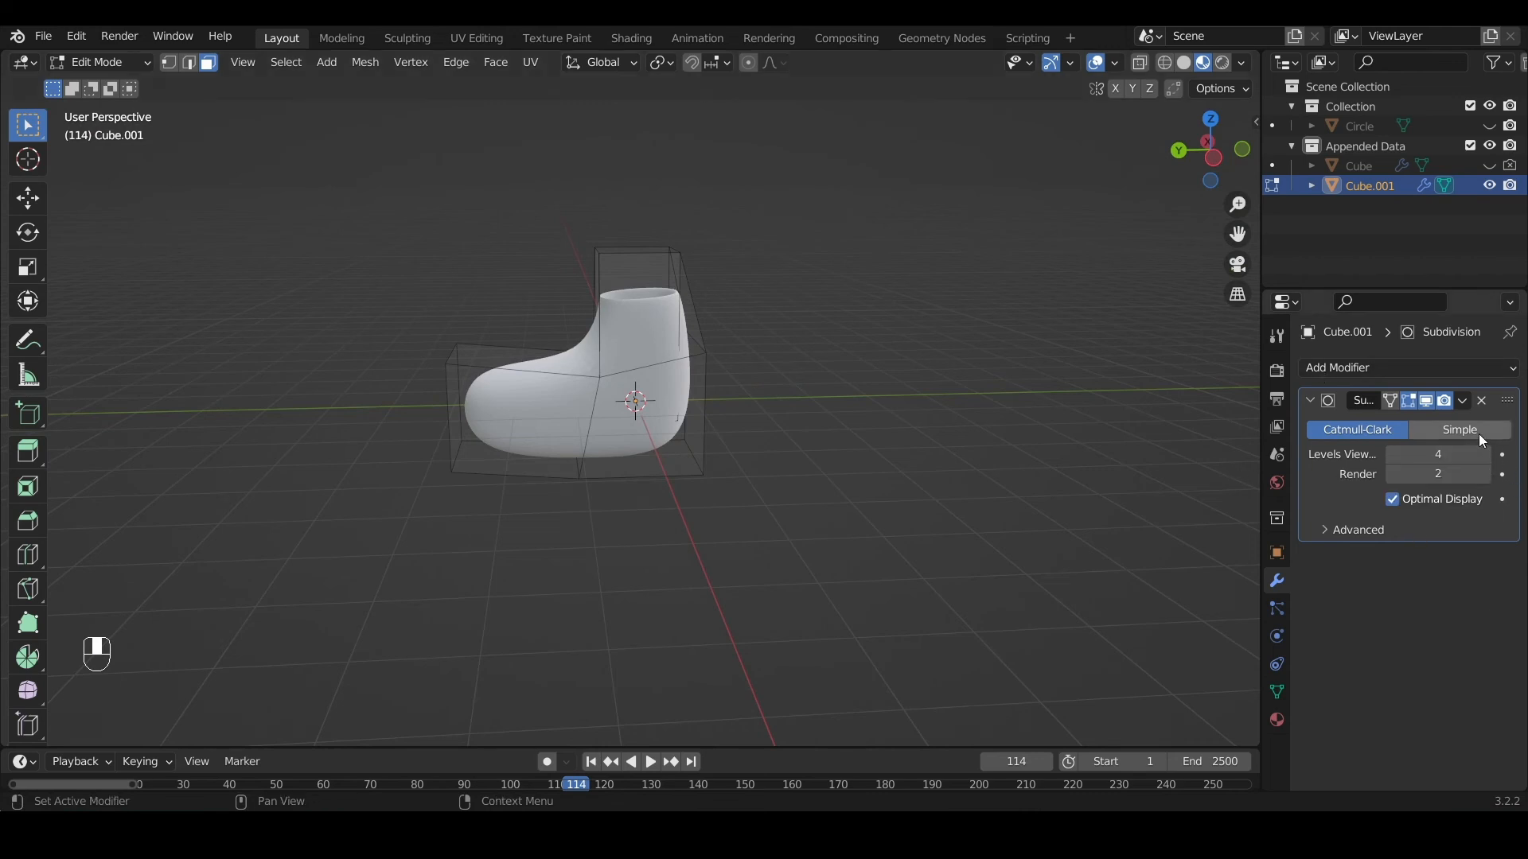
scroll(702, 347, up, 2)
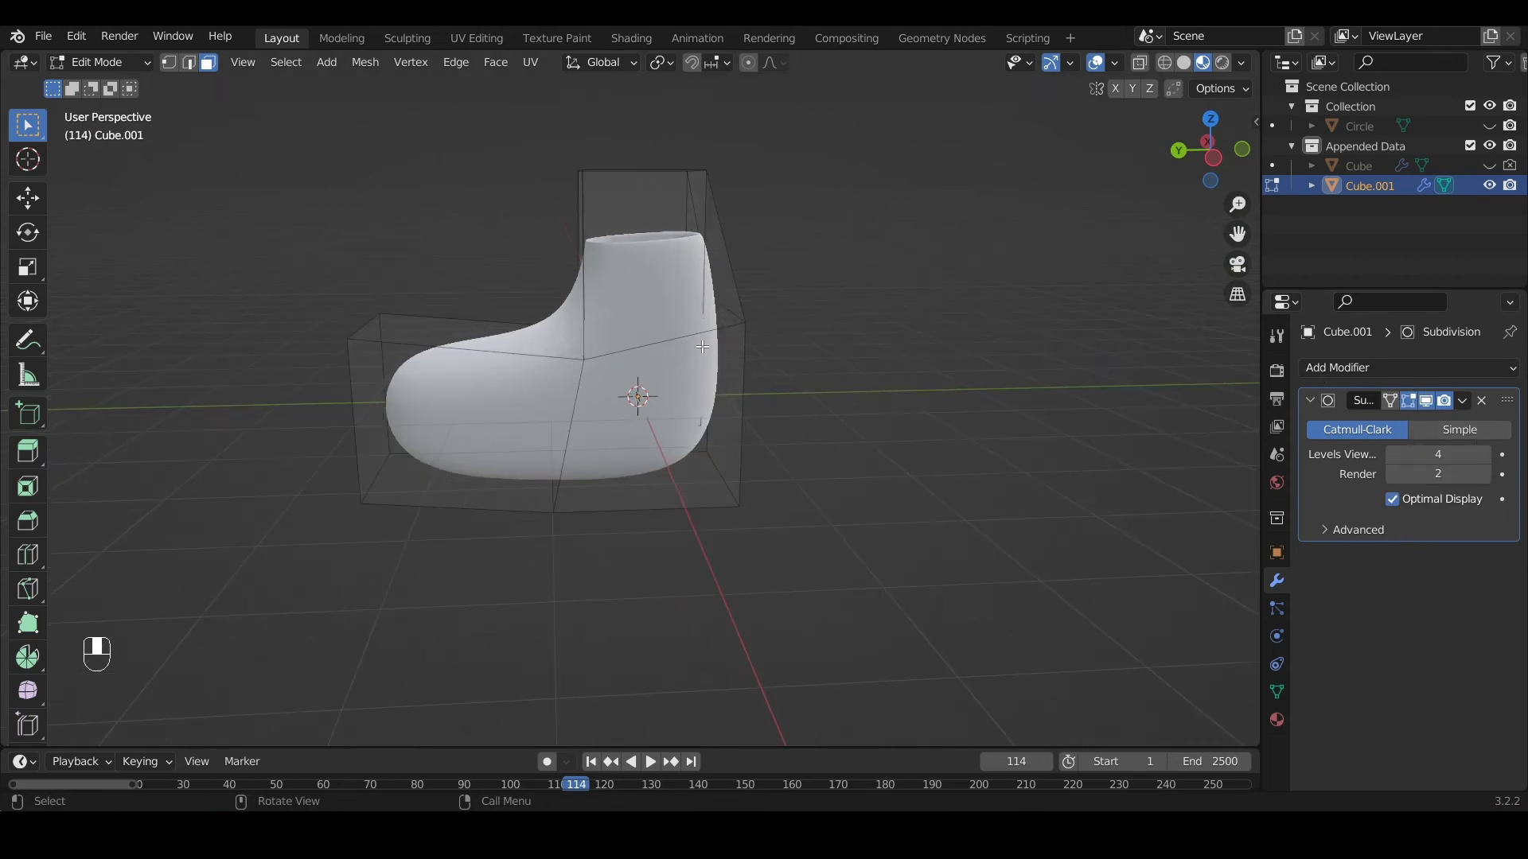
middle_drag(703, 347, 747, 375)
scroll(710, 279, down, 2)
scroll(747, 375, up, 6)
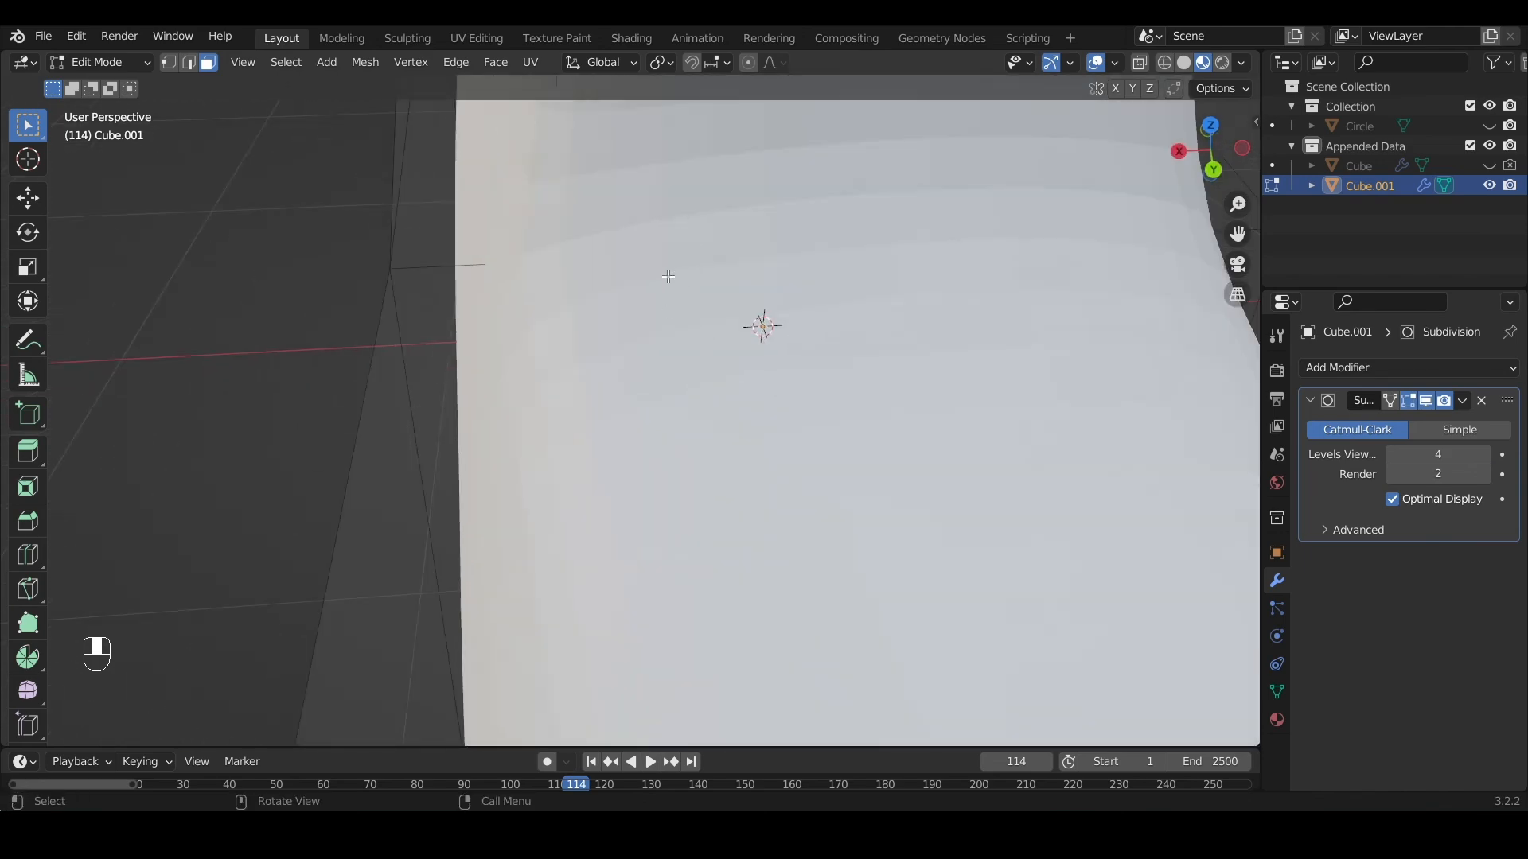
scroll(717, 239, down, 6)
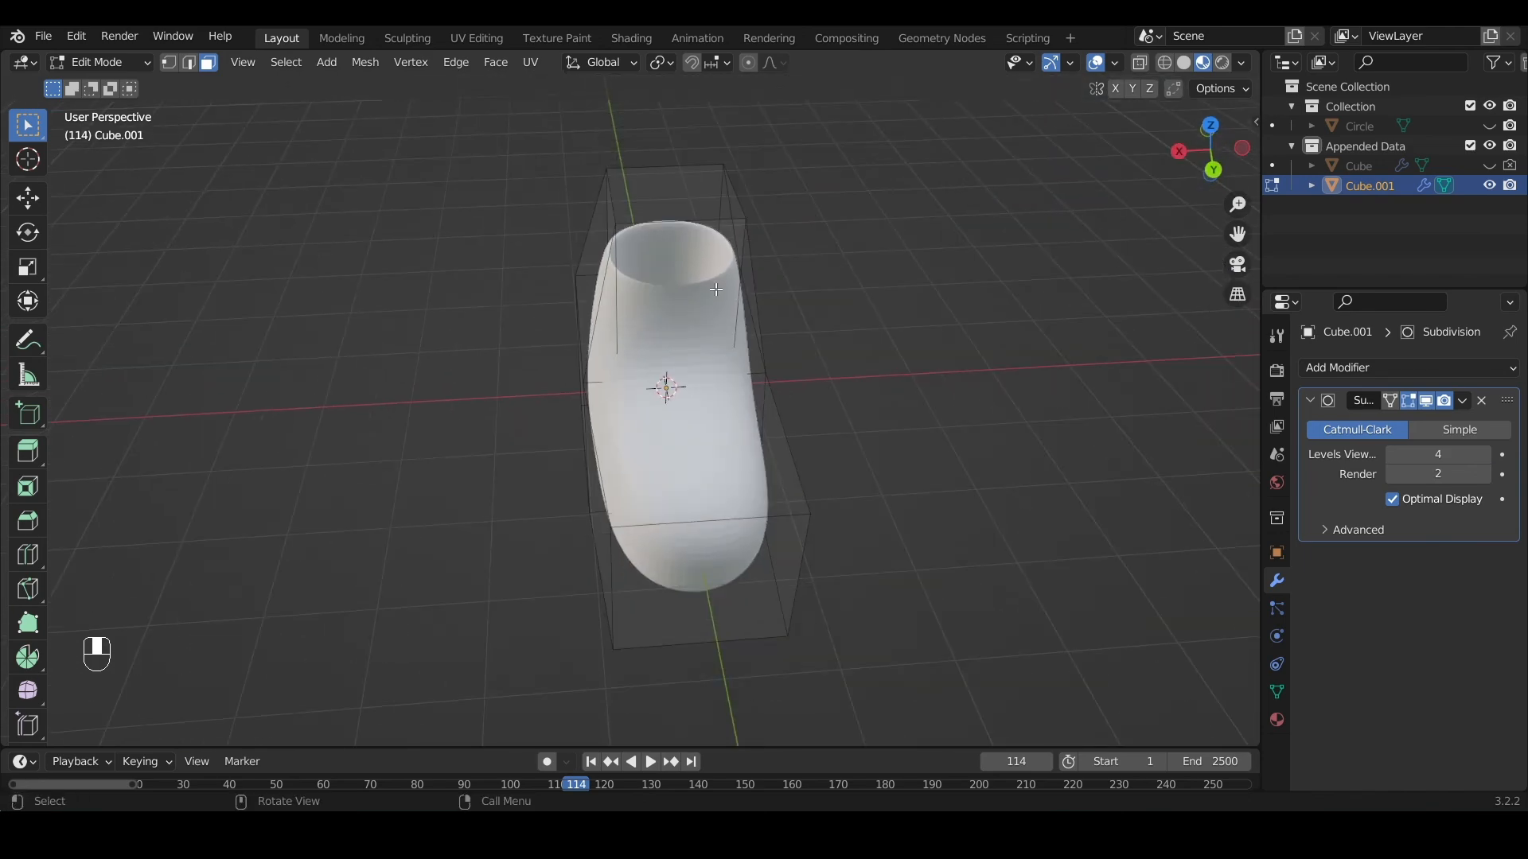
Try to apply the Subdivision modifier to the boot while in Edit Mode
click(689, 470)
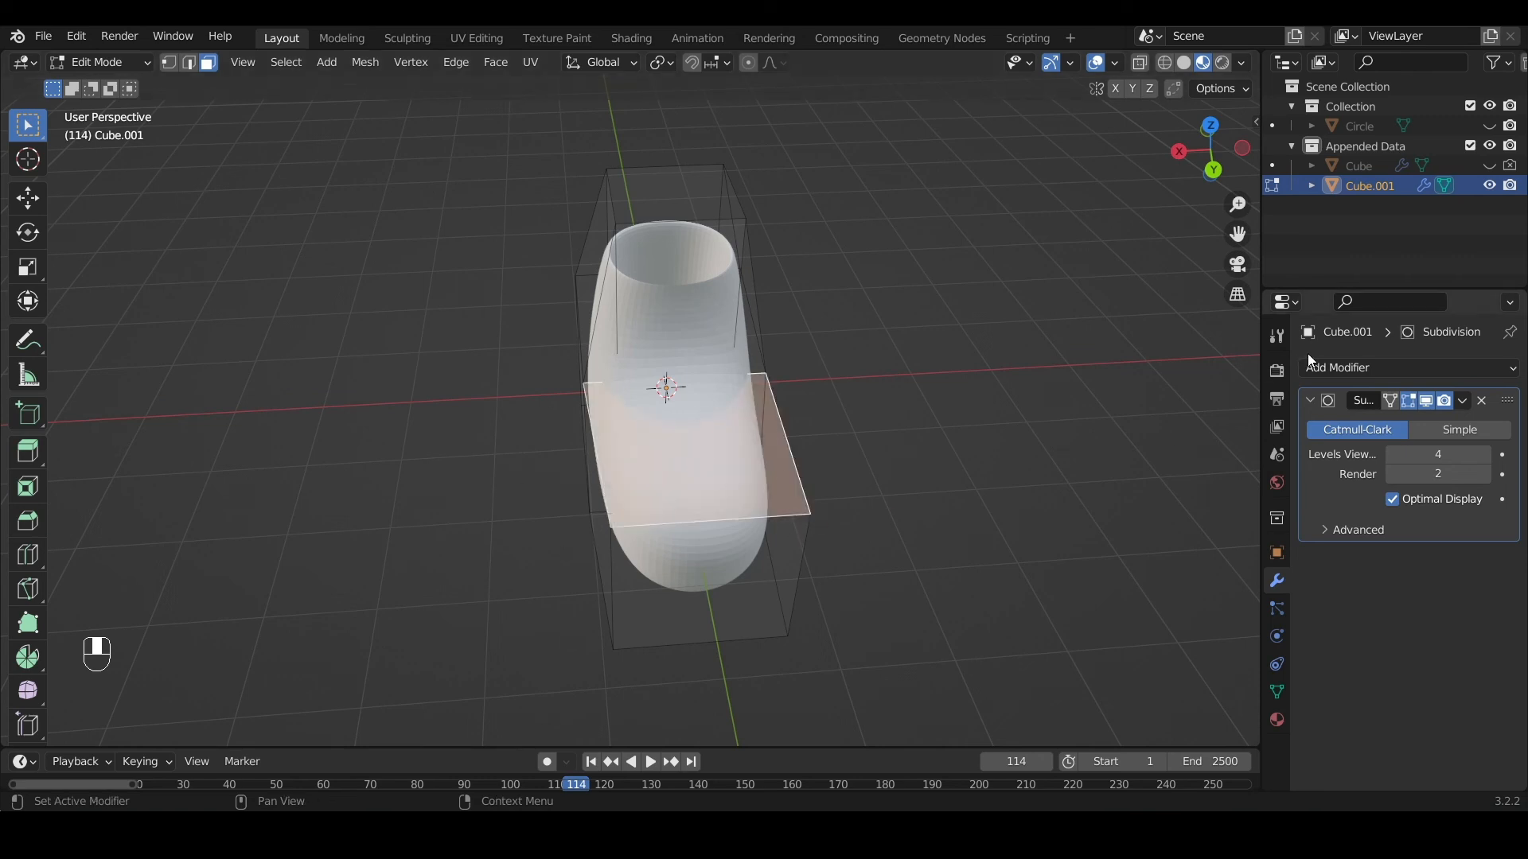
click(1464, 401)
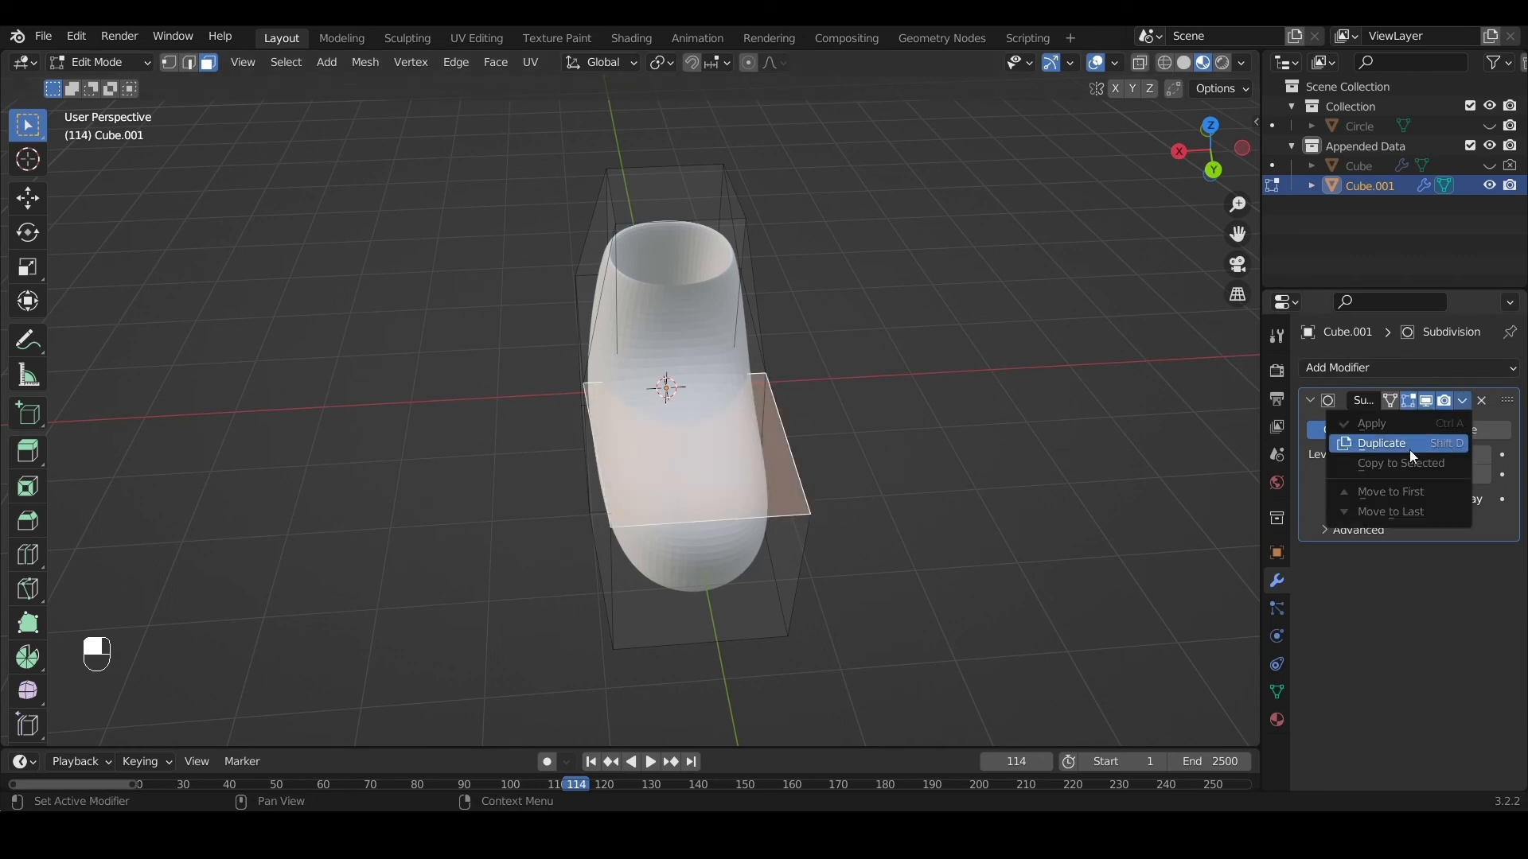
click(1400, 430)
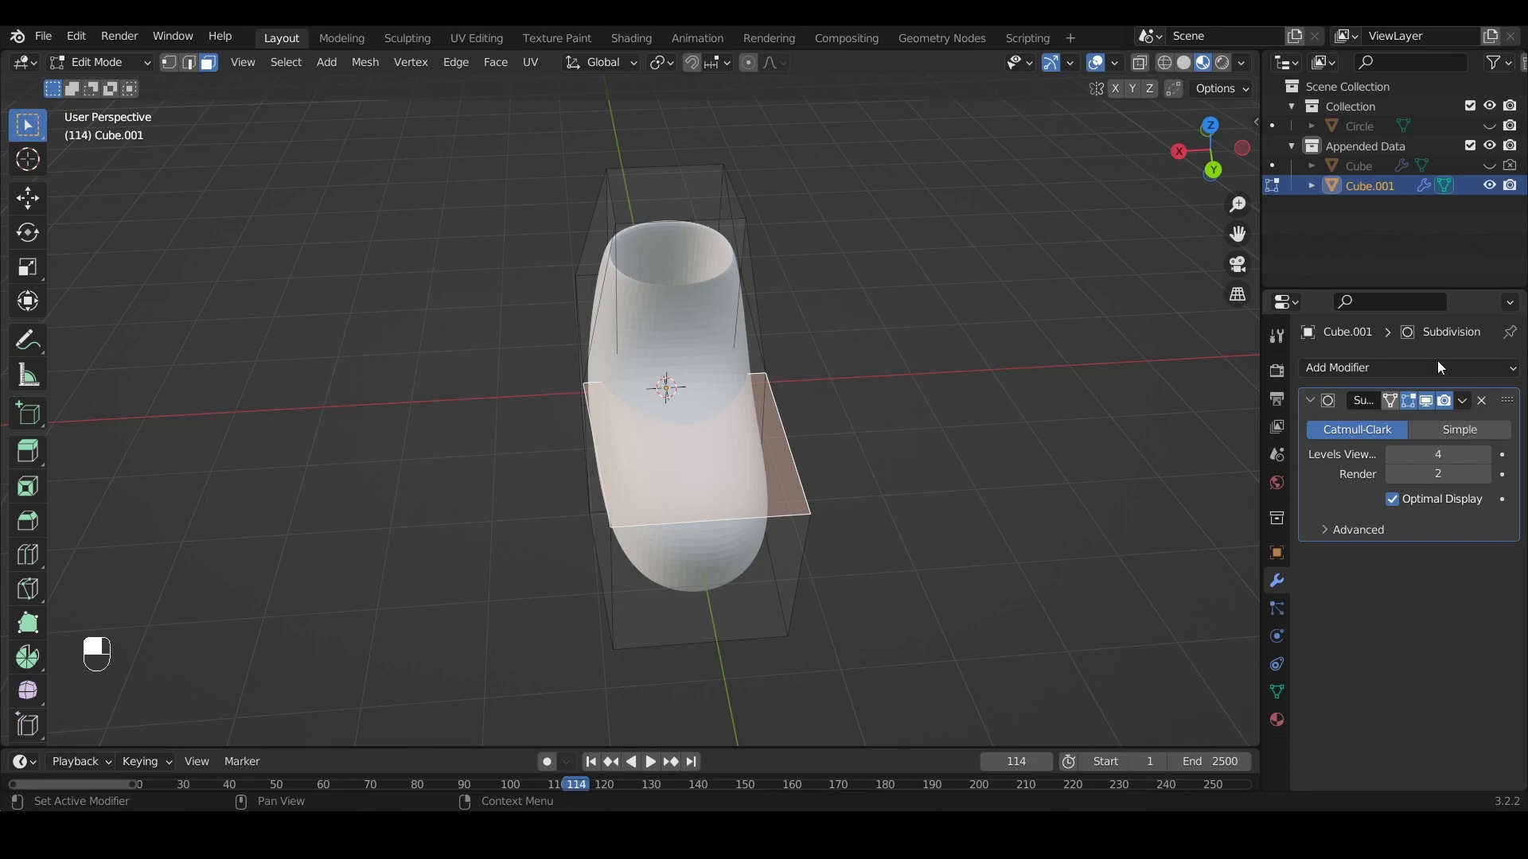
Switch to Object Mode and apply the Subdivision modifier to the boot
key(Tab)
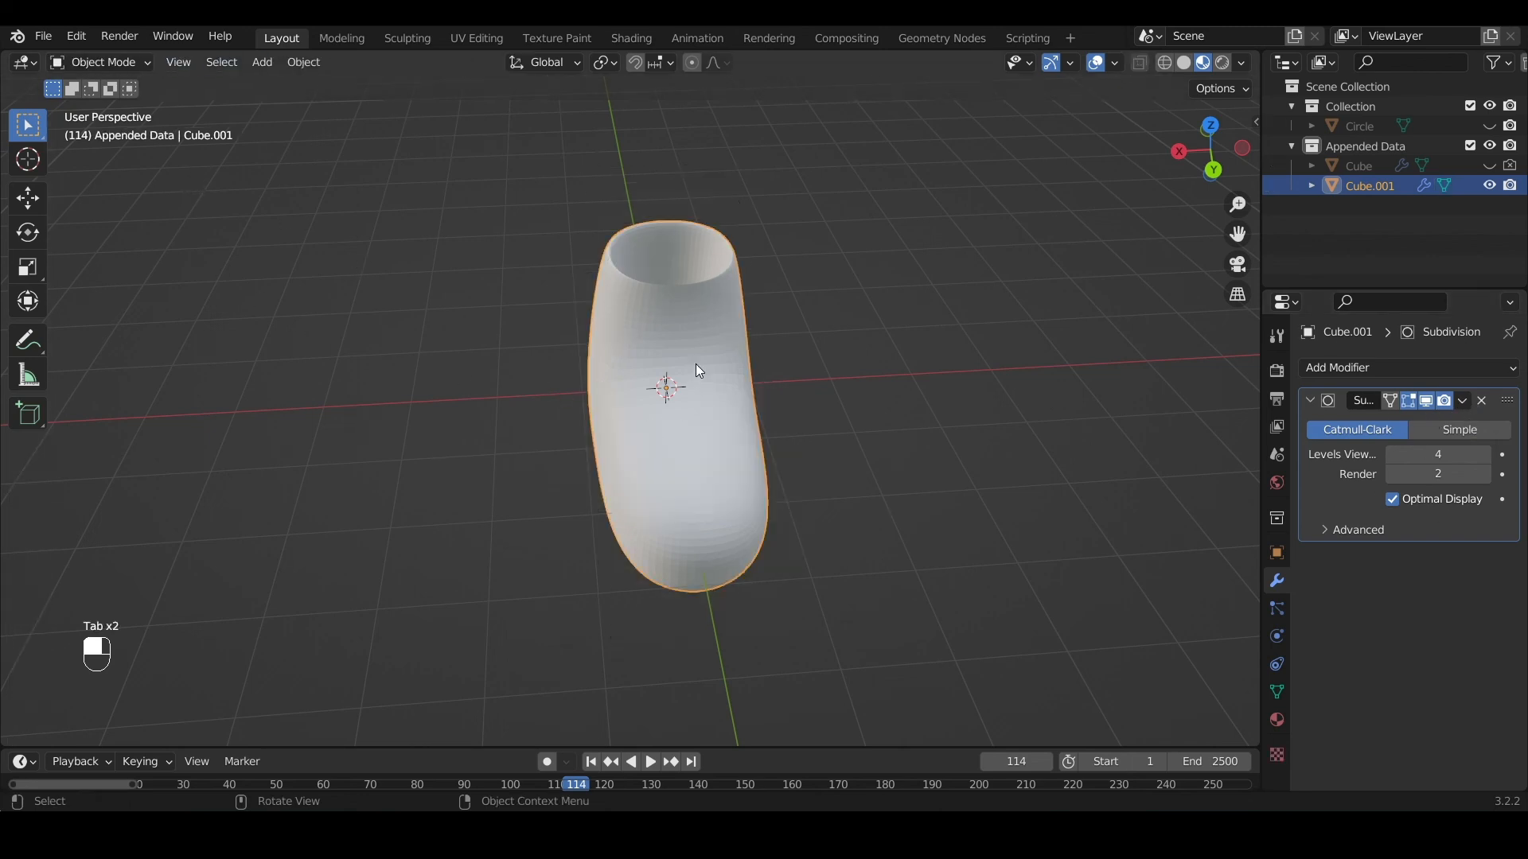
middle_drag(695, 365, 725, 241)
scroll(875, 291, up, 4)
scroll(685, 286, down, 2)
scroll(725, 241, down, 1)
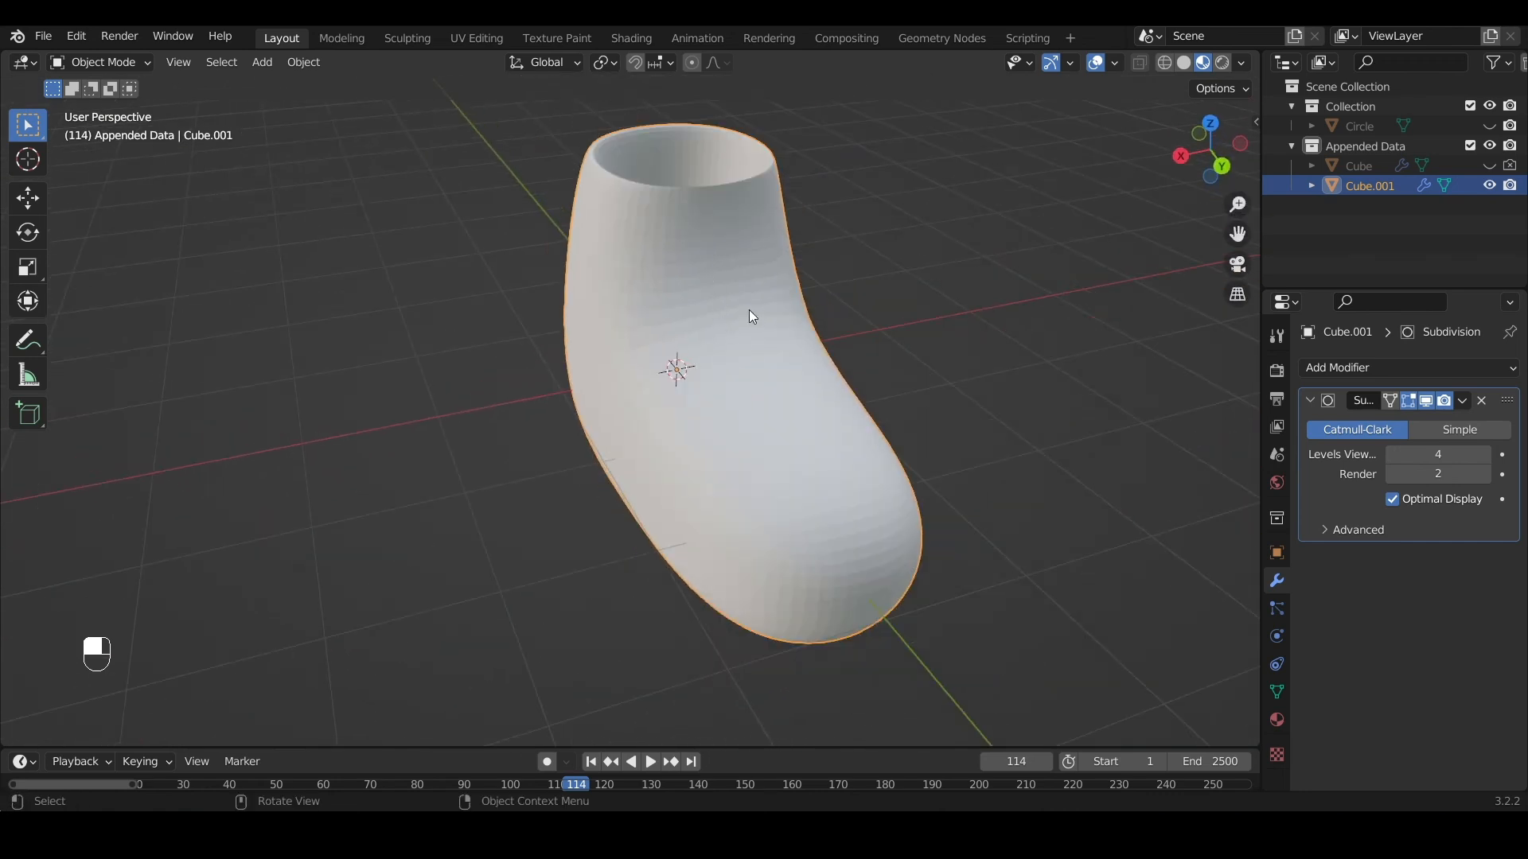
click(1462, 401)
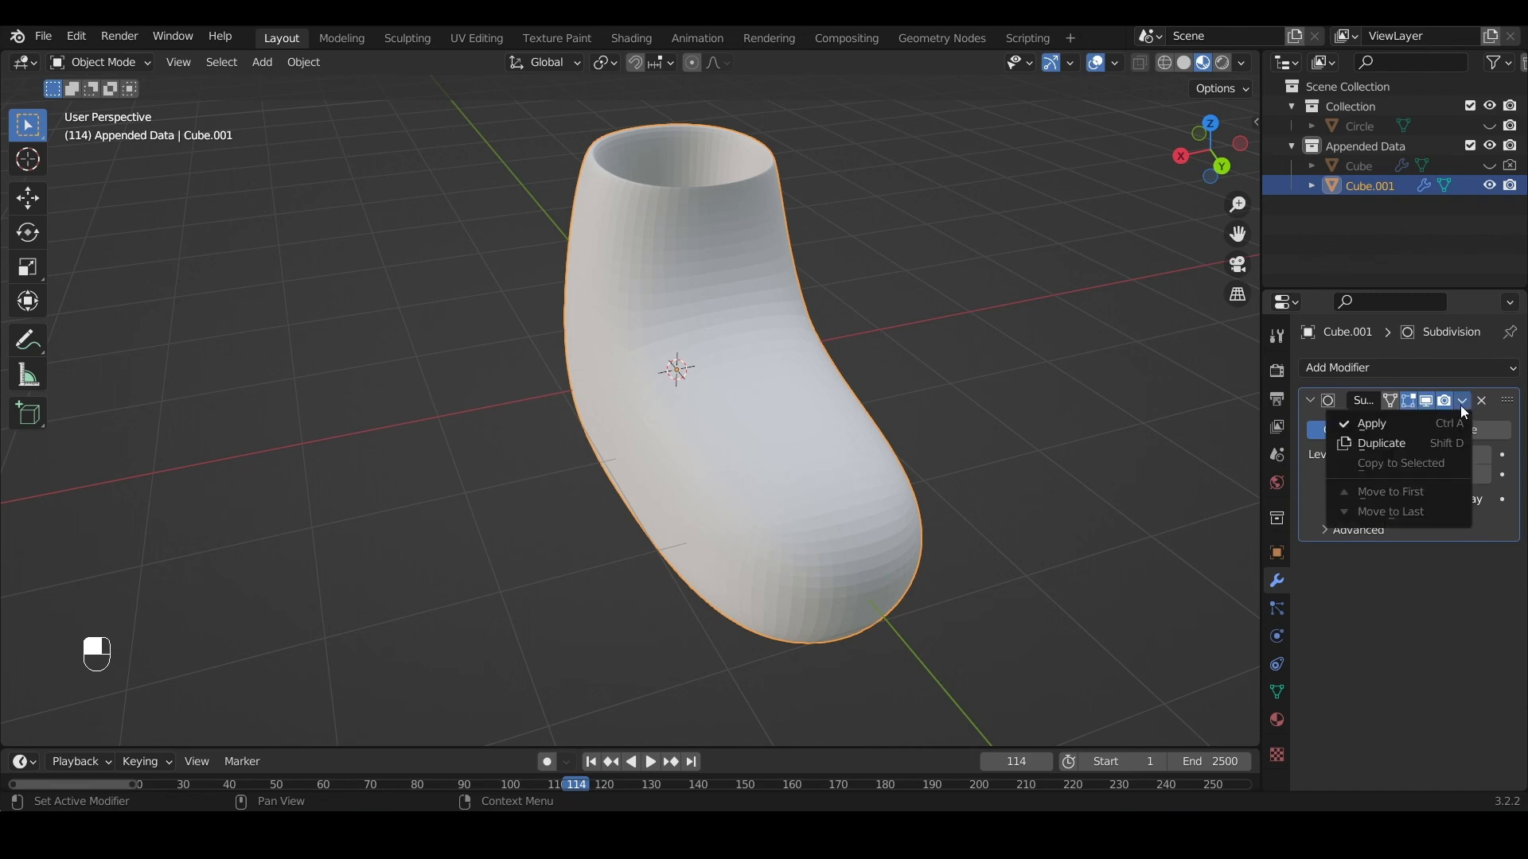
click(1430, 422)
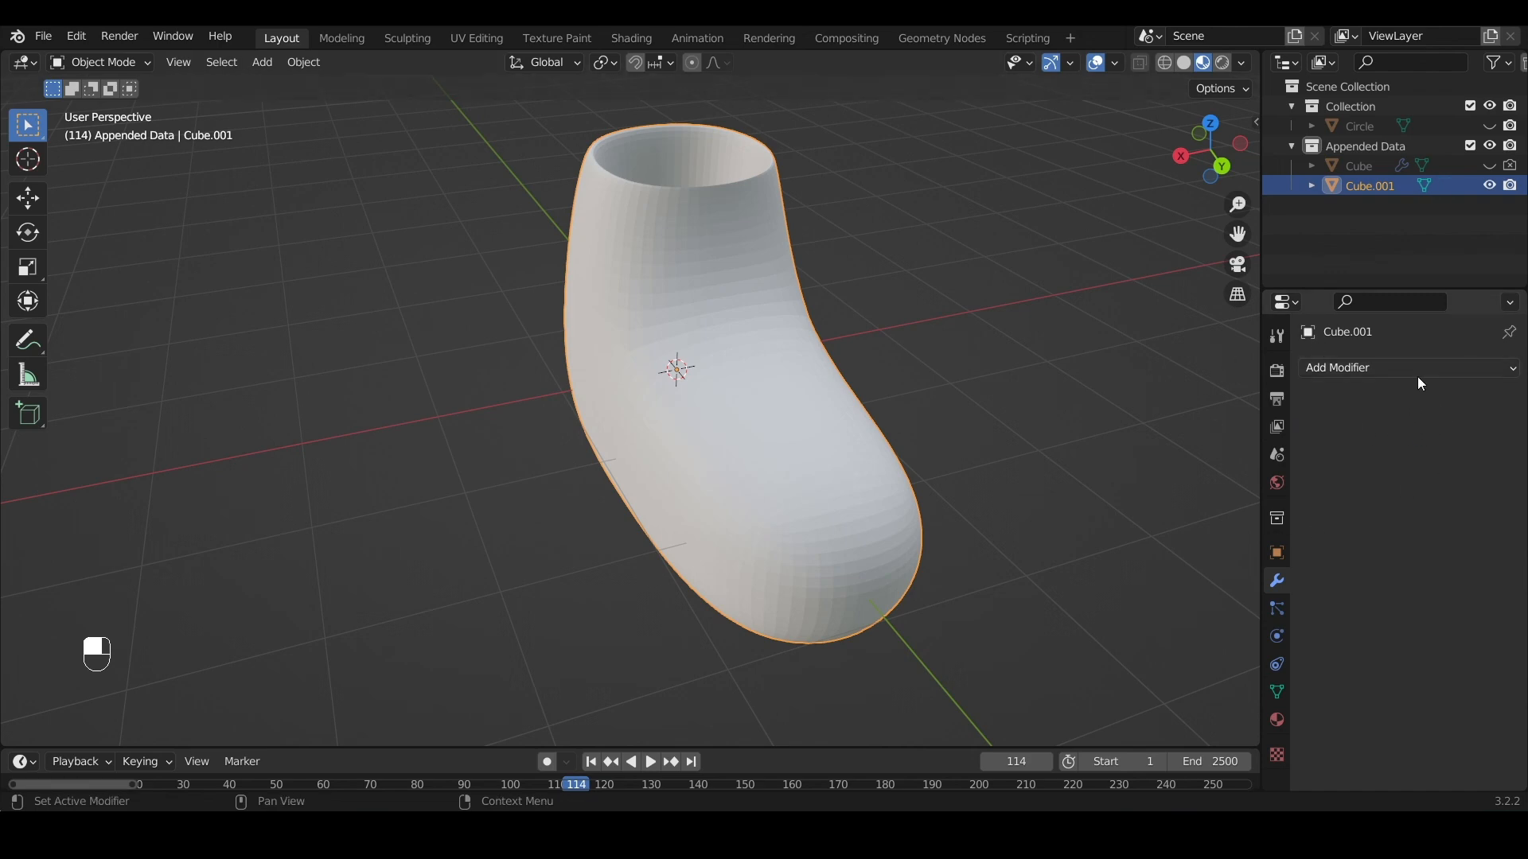
Enter Edit Mode on the boot, select a lengthwise strip of faces along the top of the foot and extrude it outward
key(Tab)
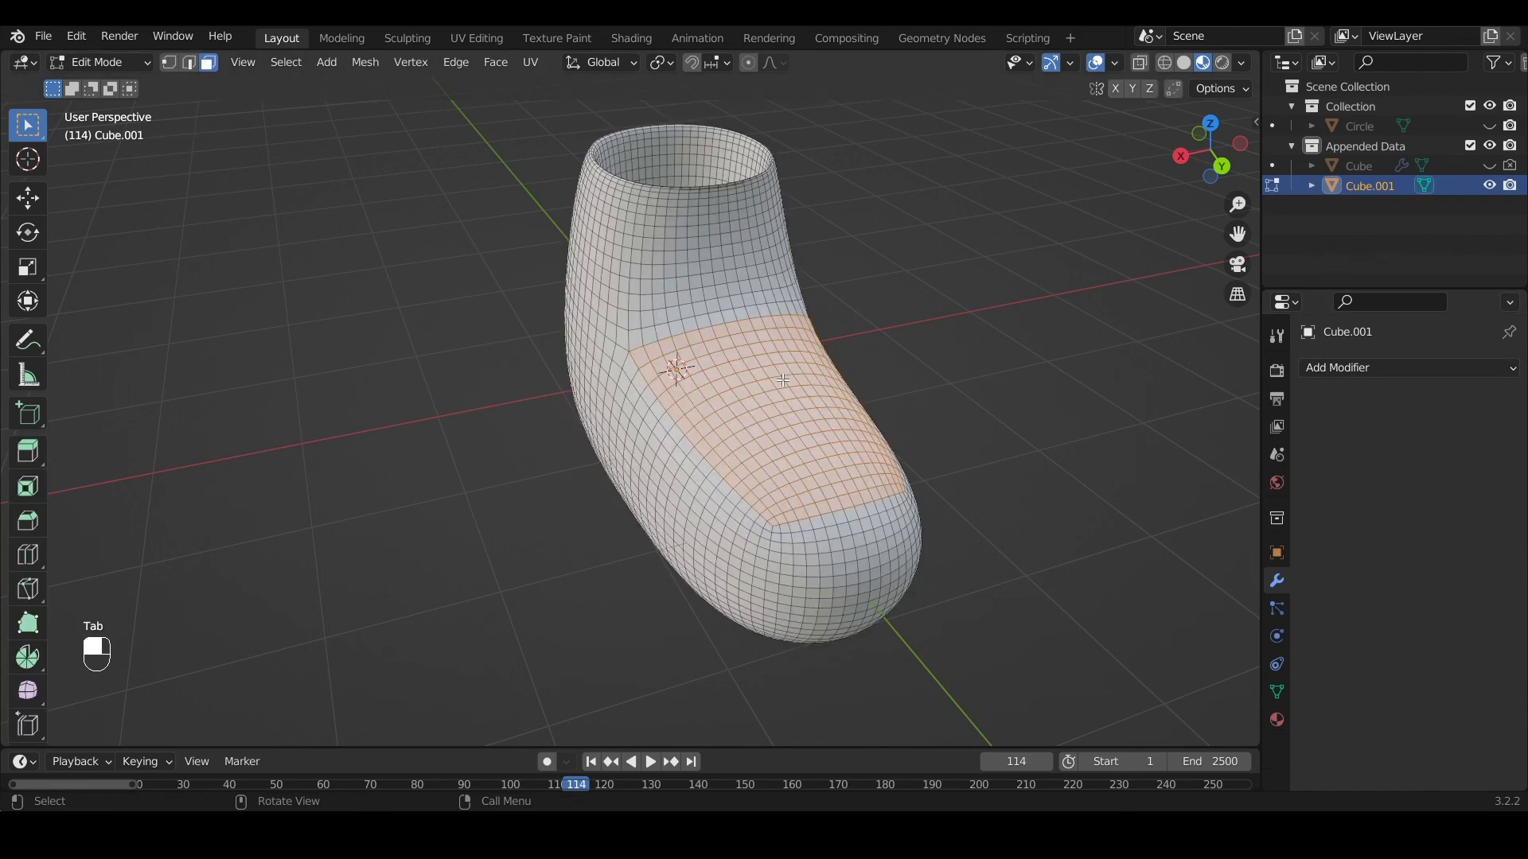
middle_drag(844, 381, 621, 370)
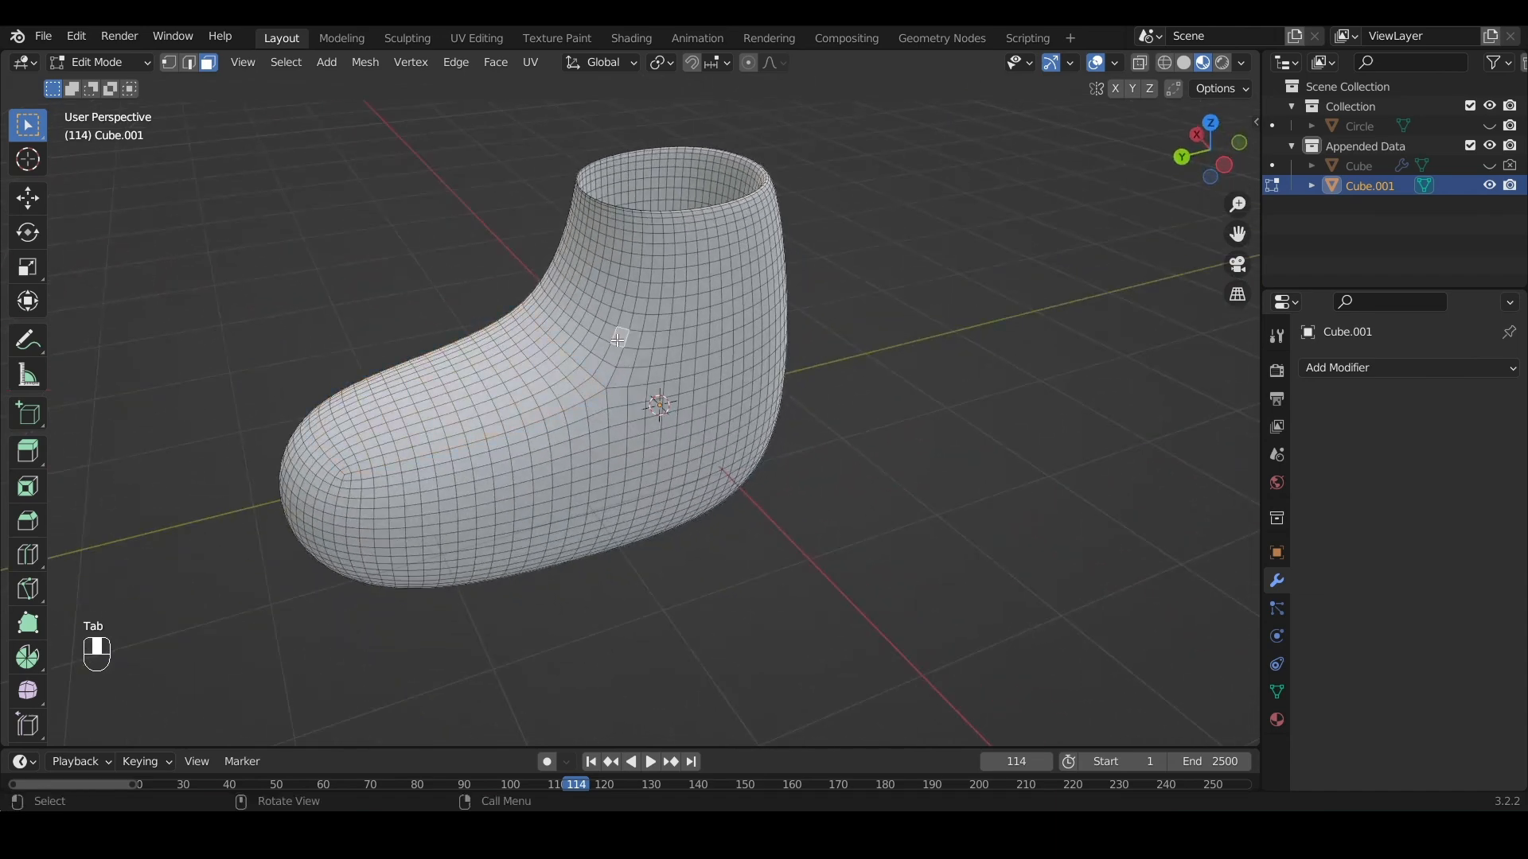
scroll(618, 340, up, 4)
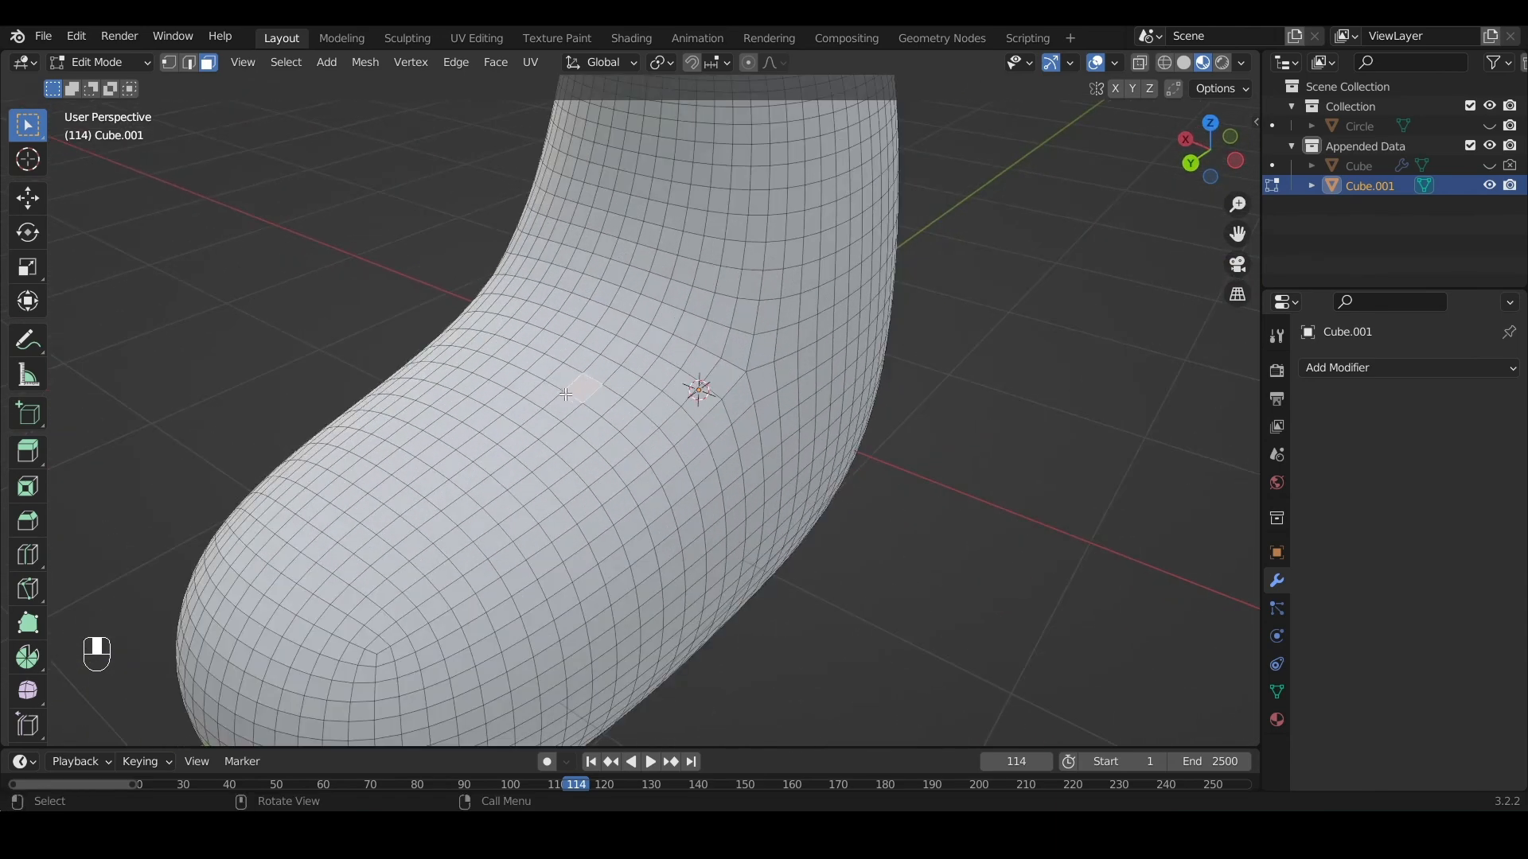
shift+click(548, 417)
shift+click(509, 442)
shift+click(461, 474)
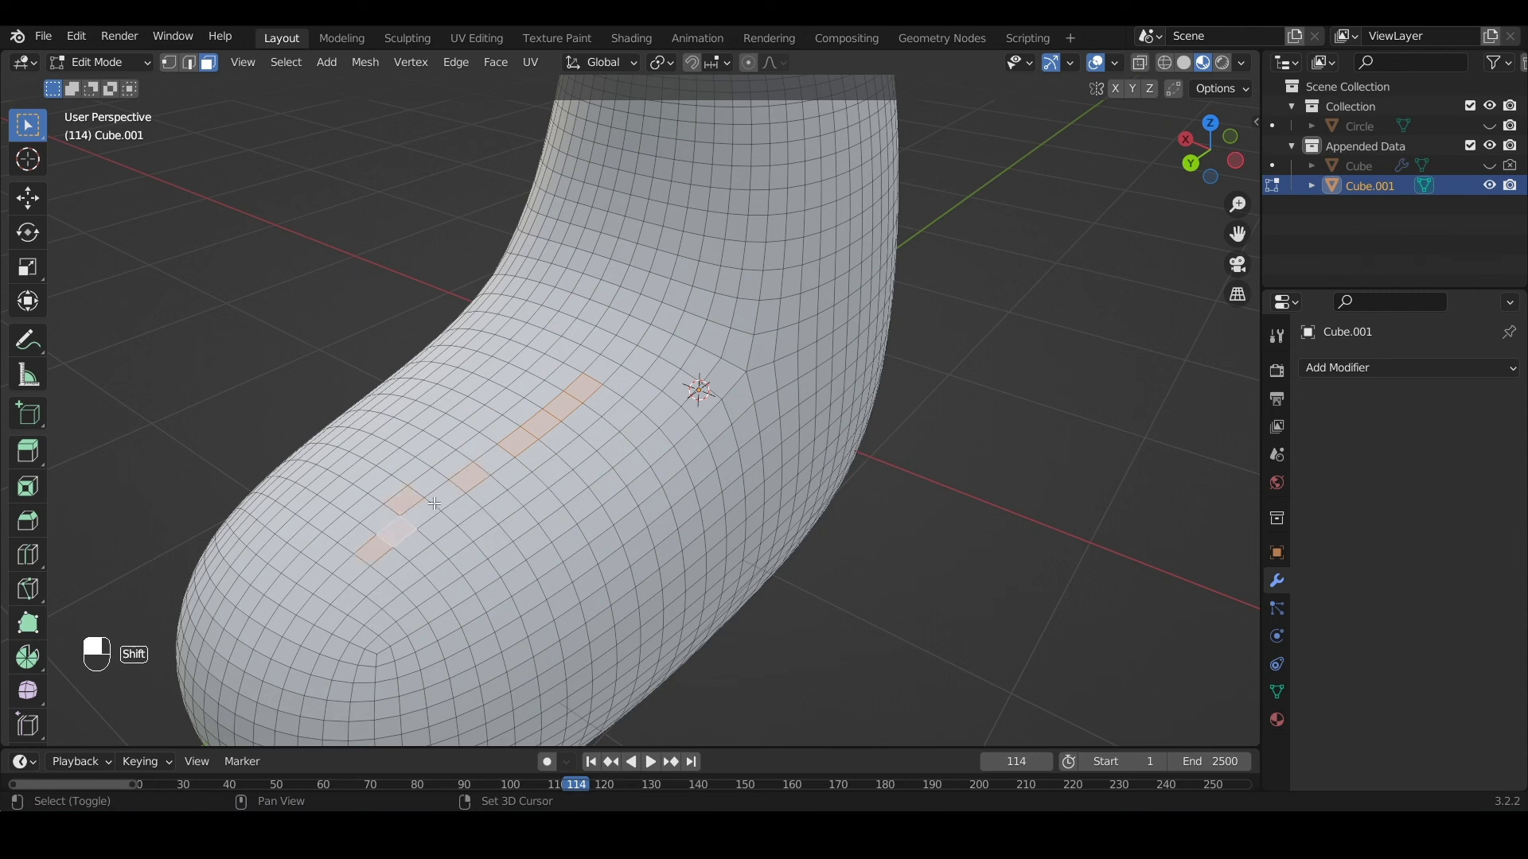
shift+click(437, 501)
key(e)
click(595, 444)
middle_drag(595, 444, 674, 439)
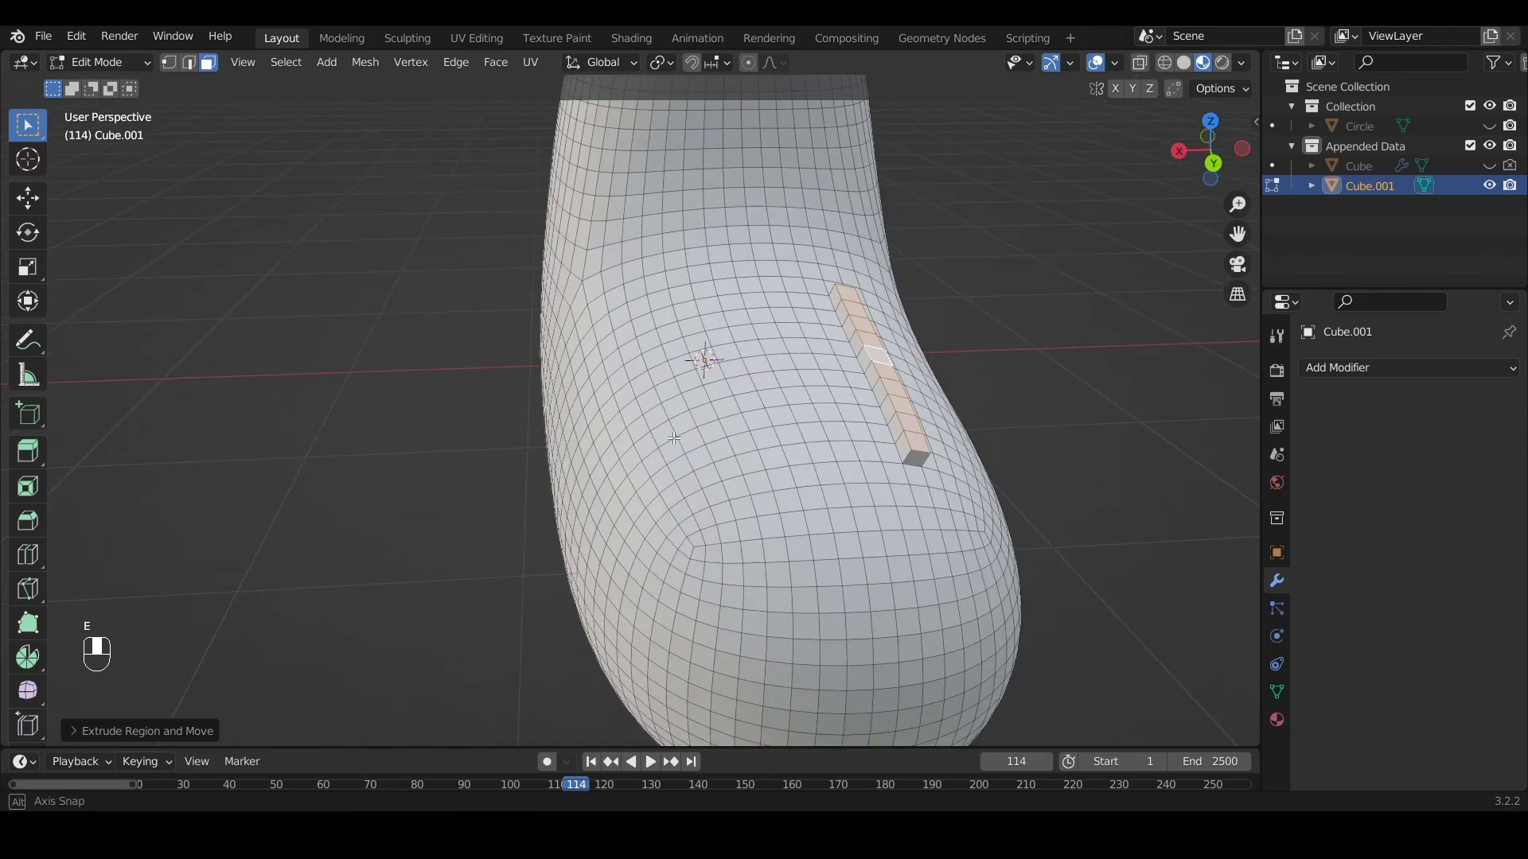
Return to Object Mode and examine the boot, its opening and the raised strip on the foot from several angles and distances
key(Tab)
middle_drag(1046, 362, 951, 379)
scroll(610, 393, down, 6)
scroll(615, 536, up, 6)
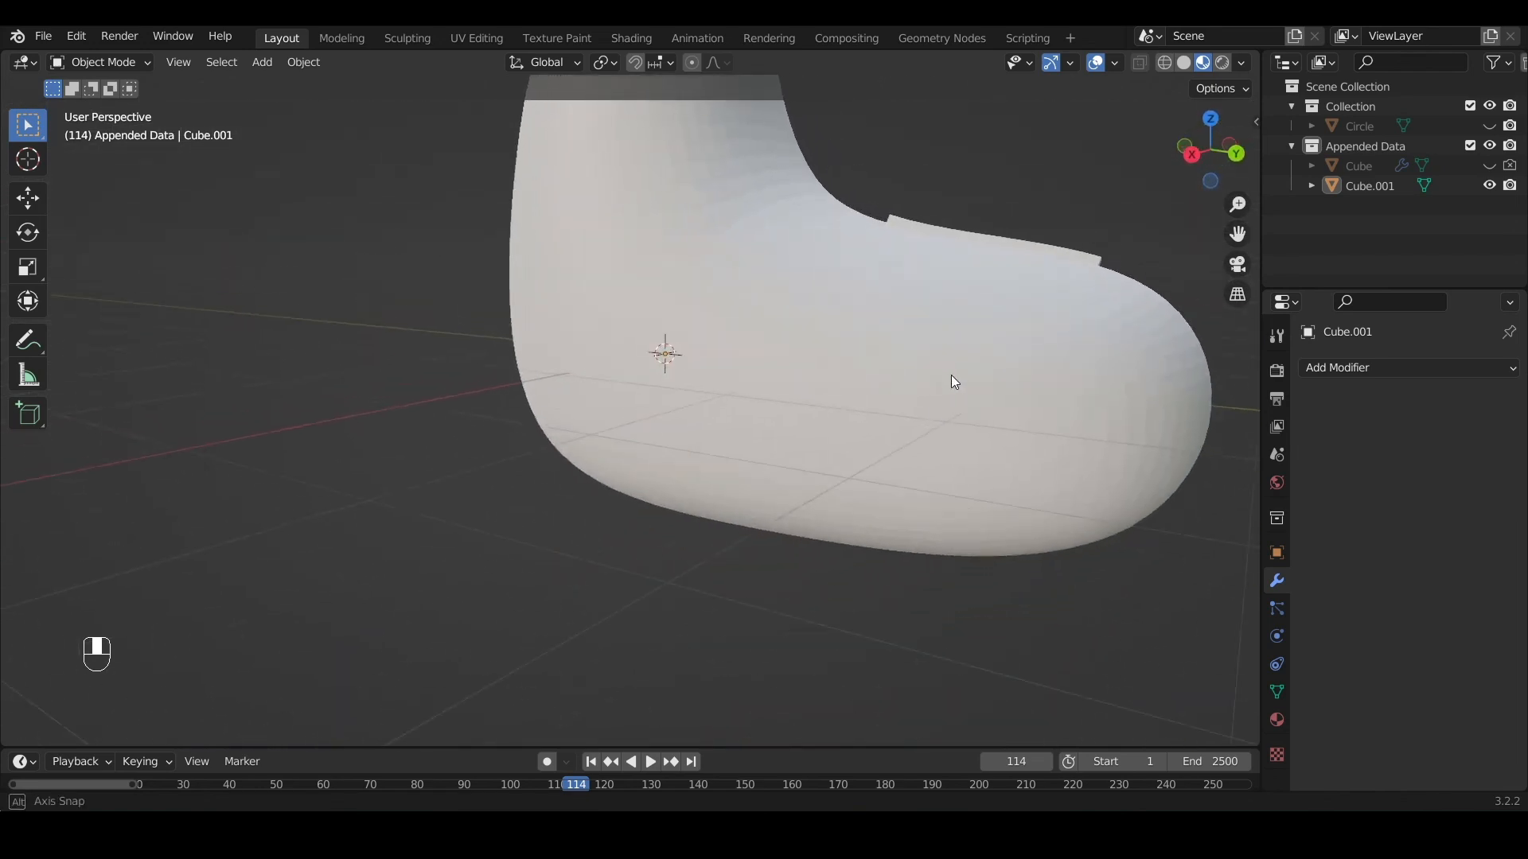
scroll(718, 369, down, 5)
scroll(796, 379, up, 2)
scroll(752, 342, up, 5)
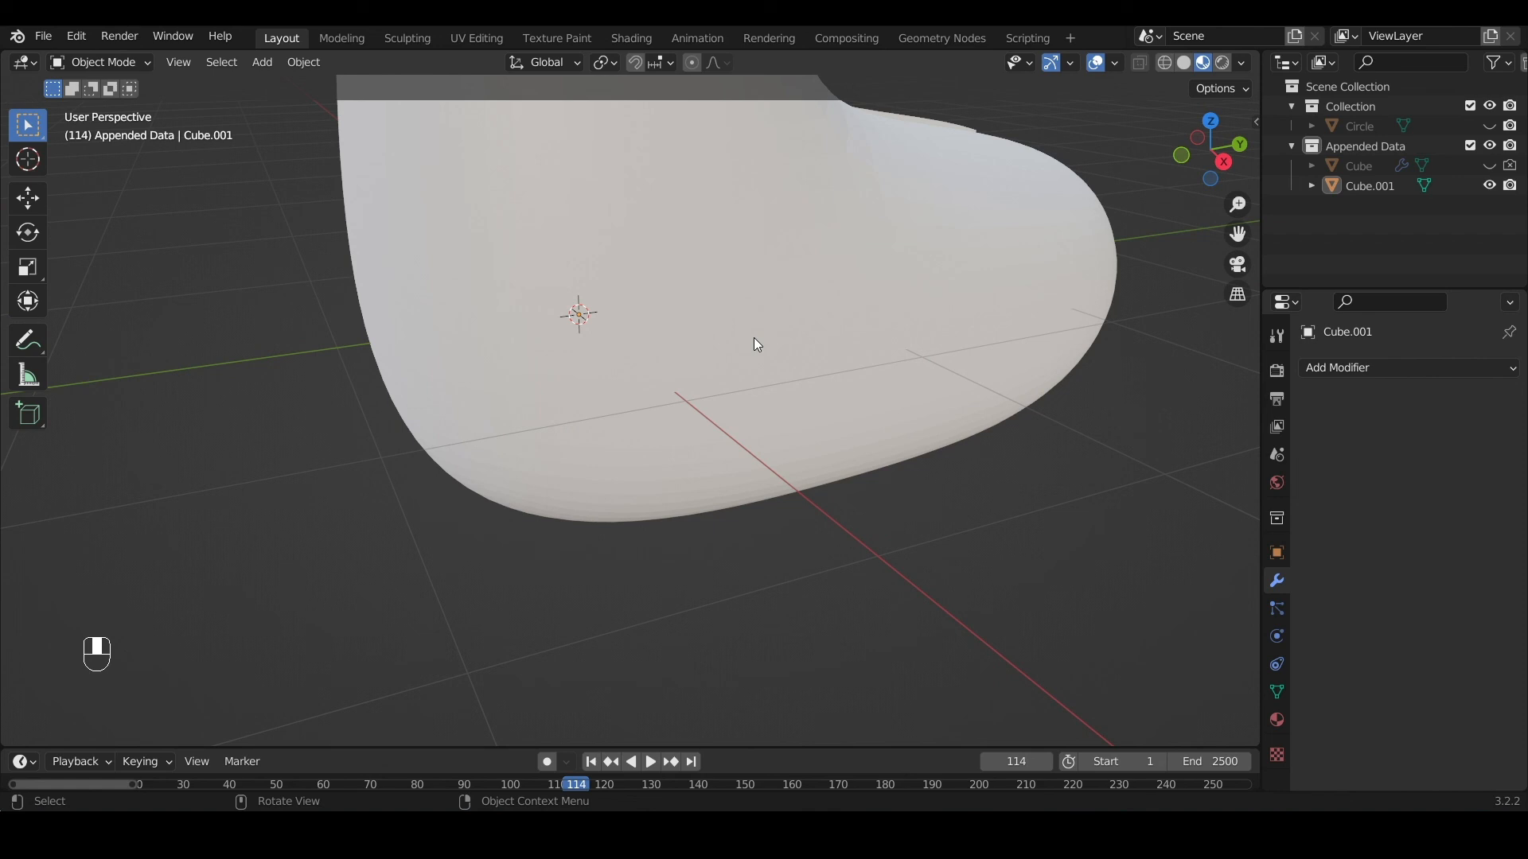
scroll(757, 344, down, 4)
middle_drag(757, 411, 1074, 366)
middle_drag(774, 437, 859, 528)
scroll(617, 536, up, 5)
scroll(860, 528, down, 5)
middle_drag(765, 494, 420, 470)
scroll(879, 464, up, 4)
scroll(406, 467, down, 6)
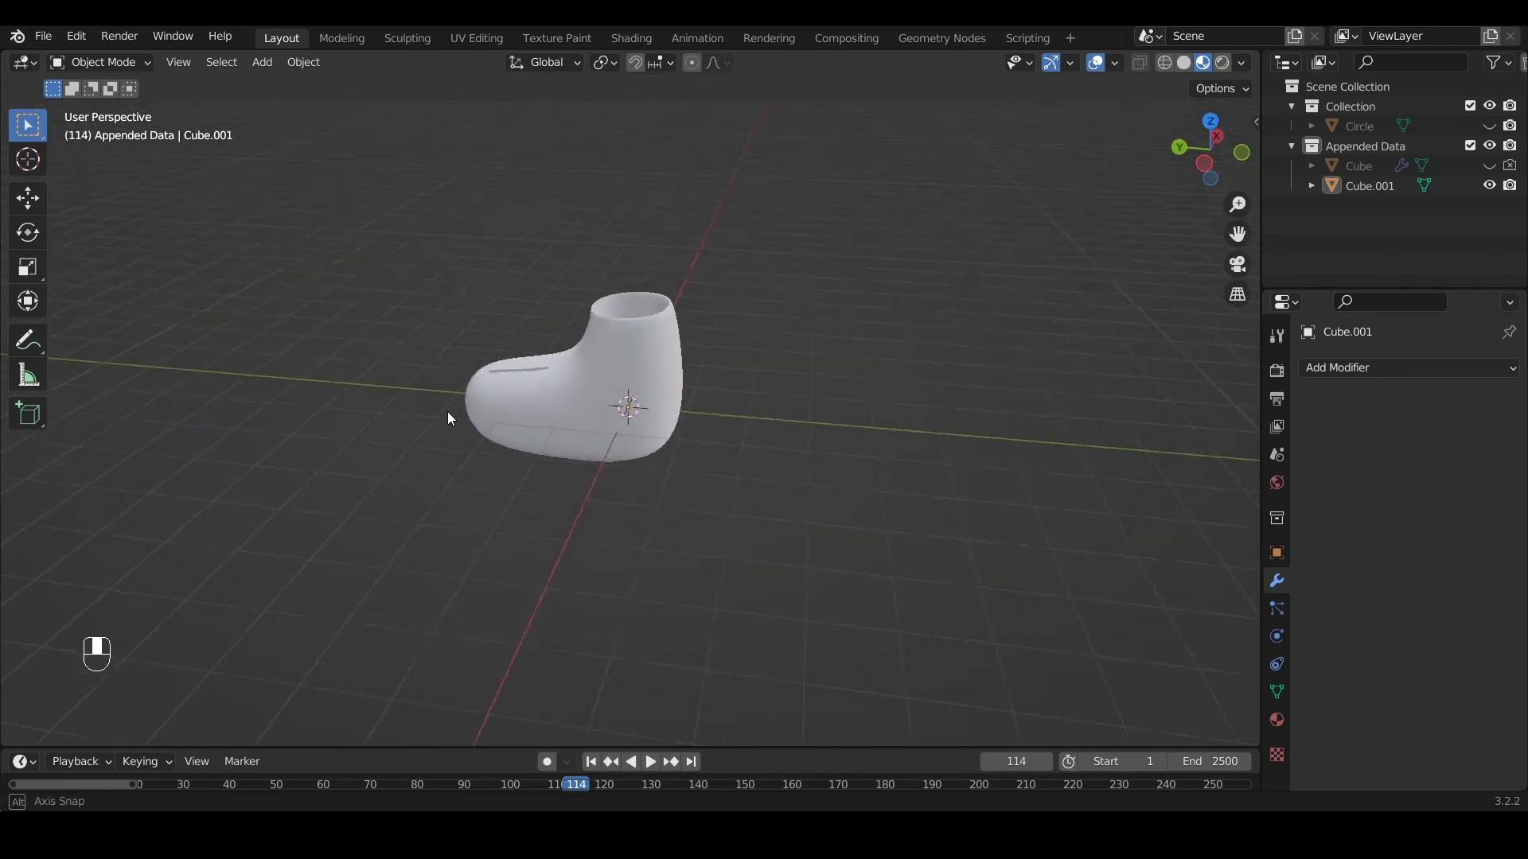
middle_drag(446, 417, 808, 474)
scroll(726, 451, up, 6)
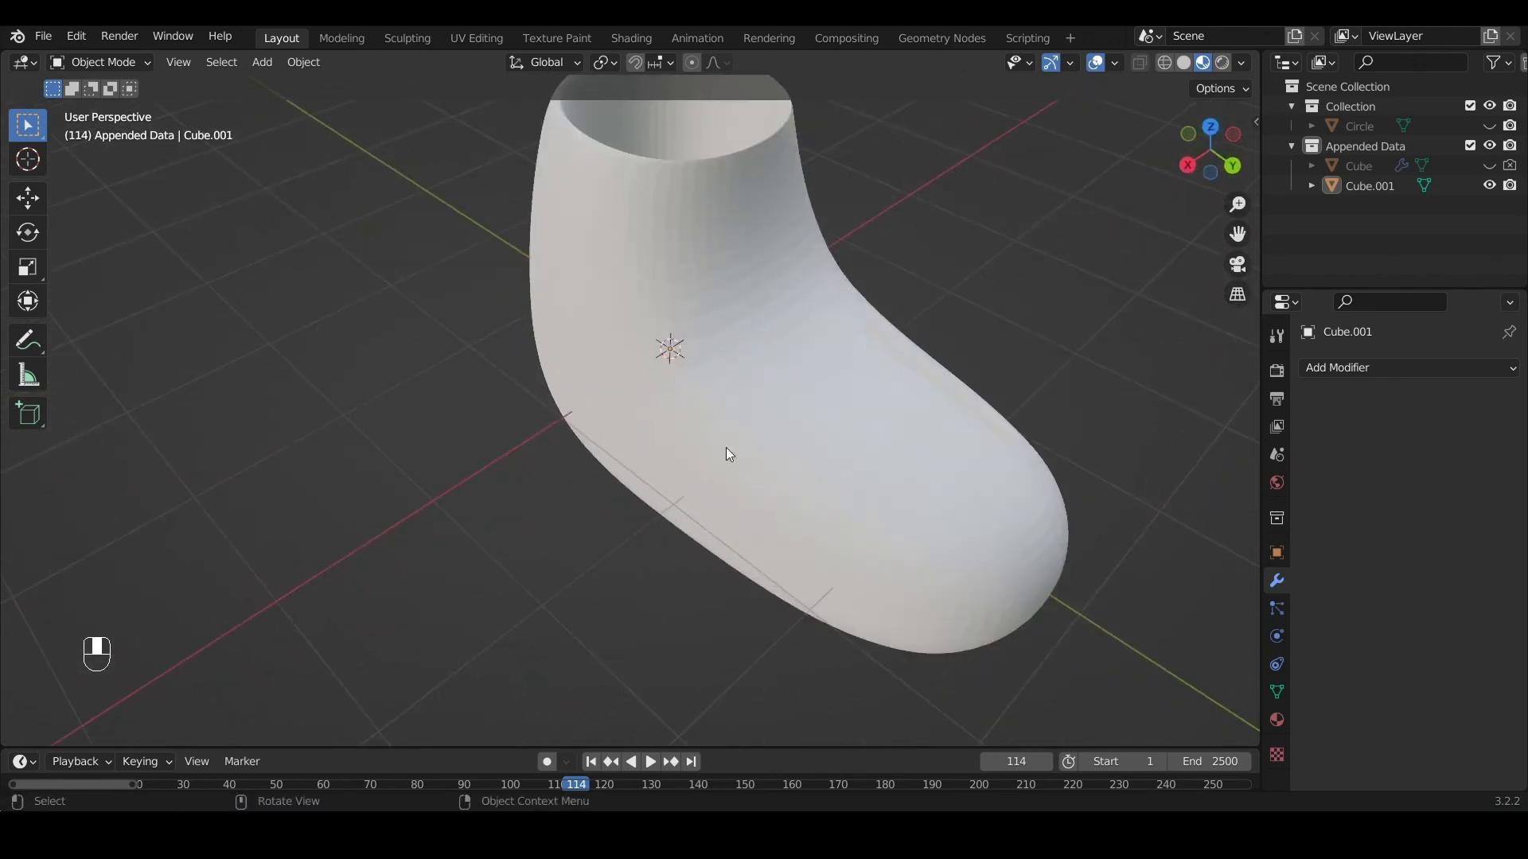
shift+middle_drag(726, 451, 726, 604)
scroll(403, 503, down, 4)
scroll(724, 596, up, 5)
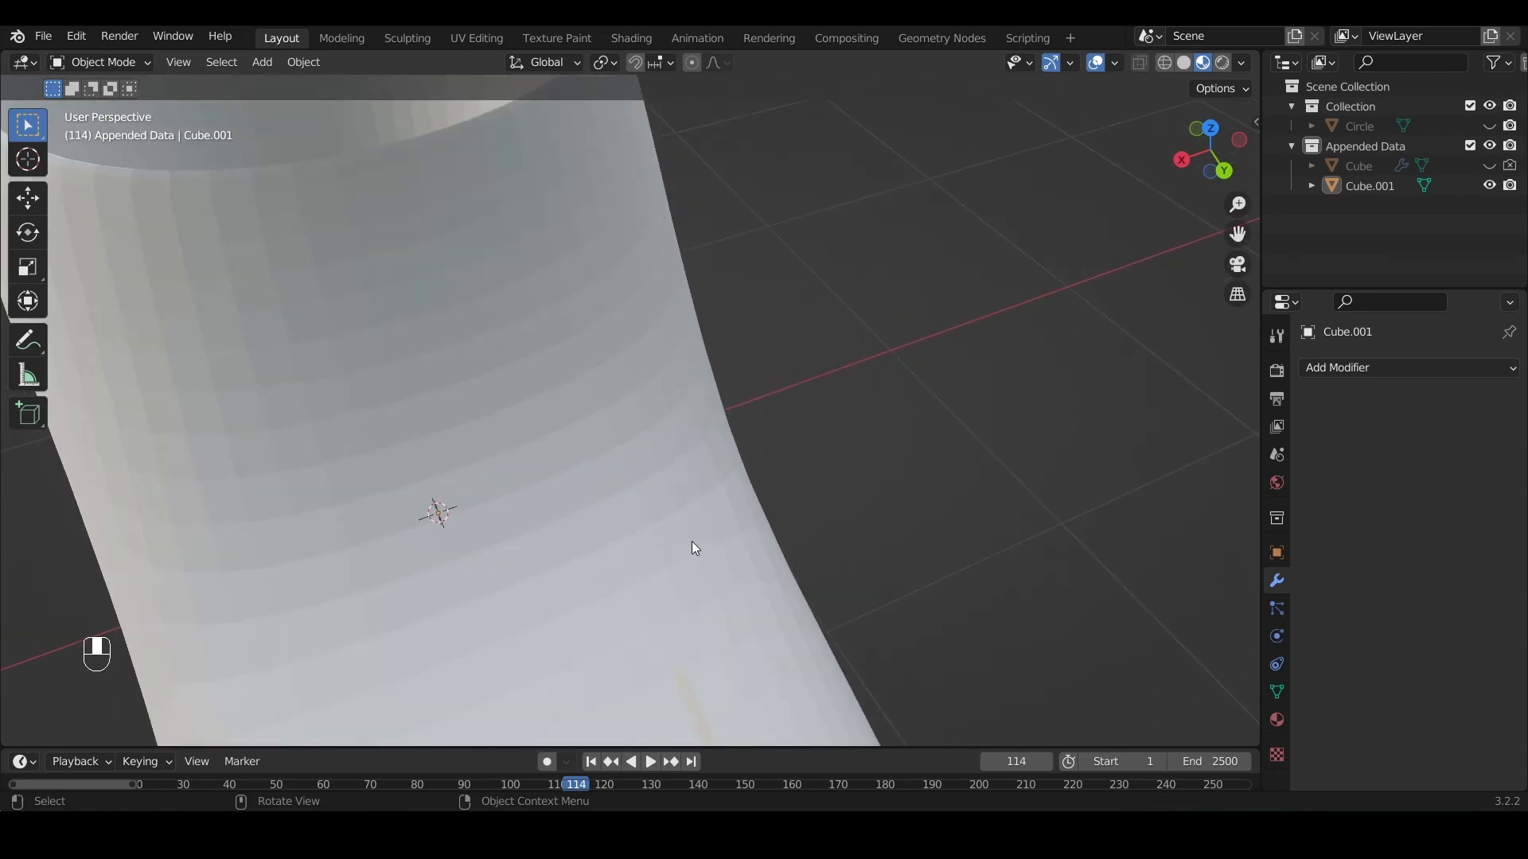
middle_drag(692, 549, 420, 506)
scroll(420, 504, down, 6)
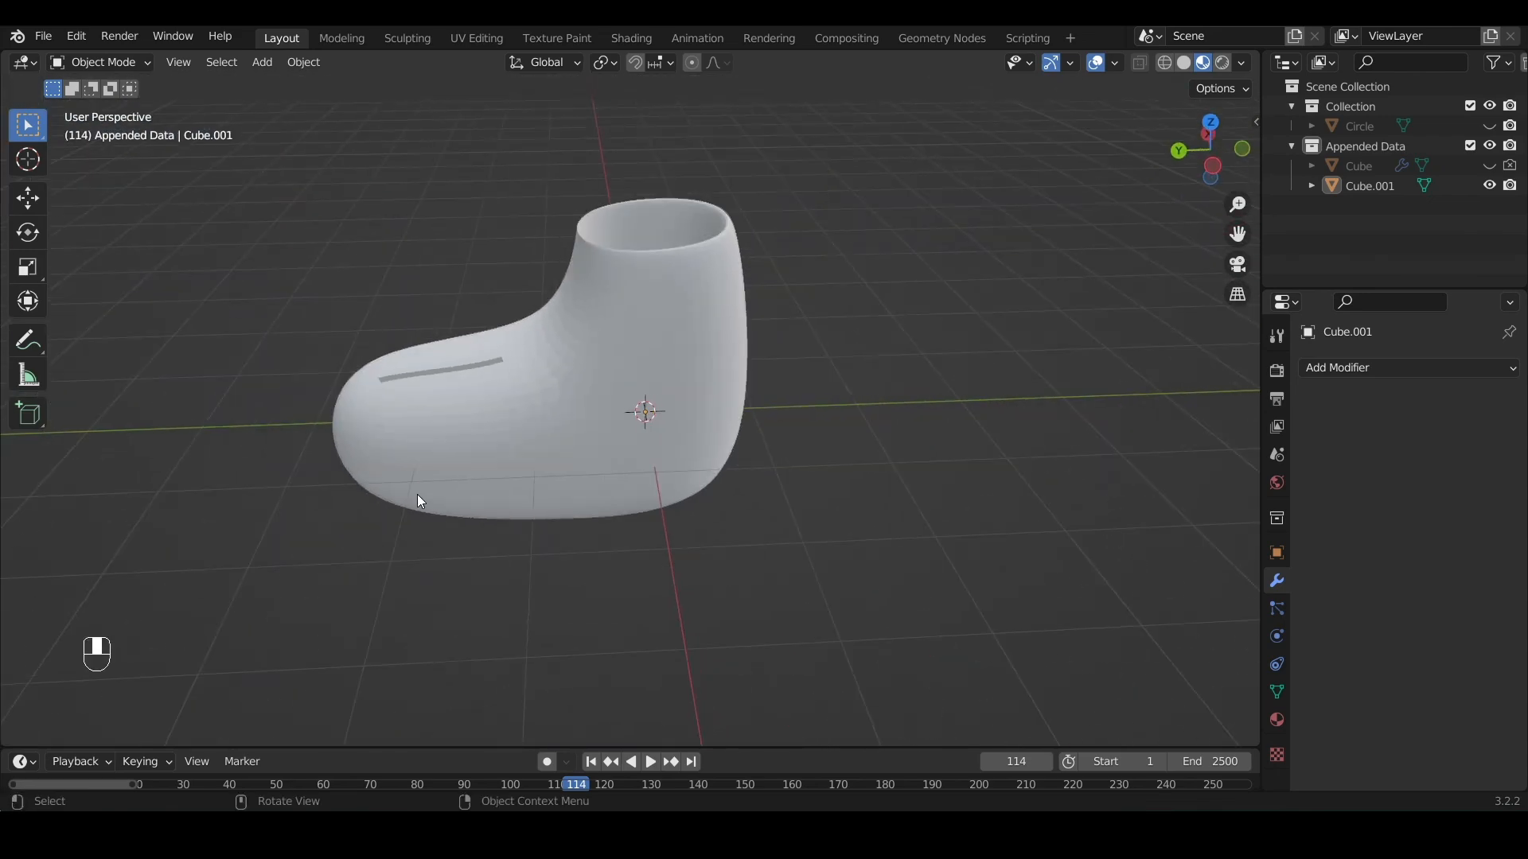